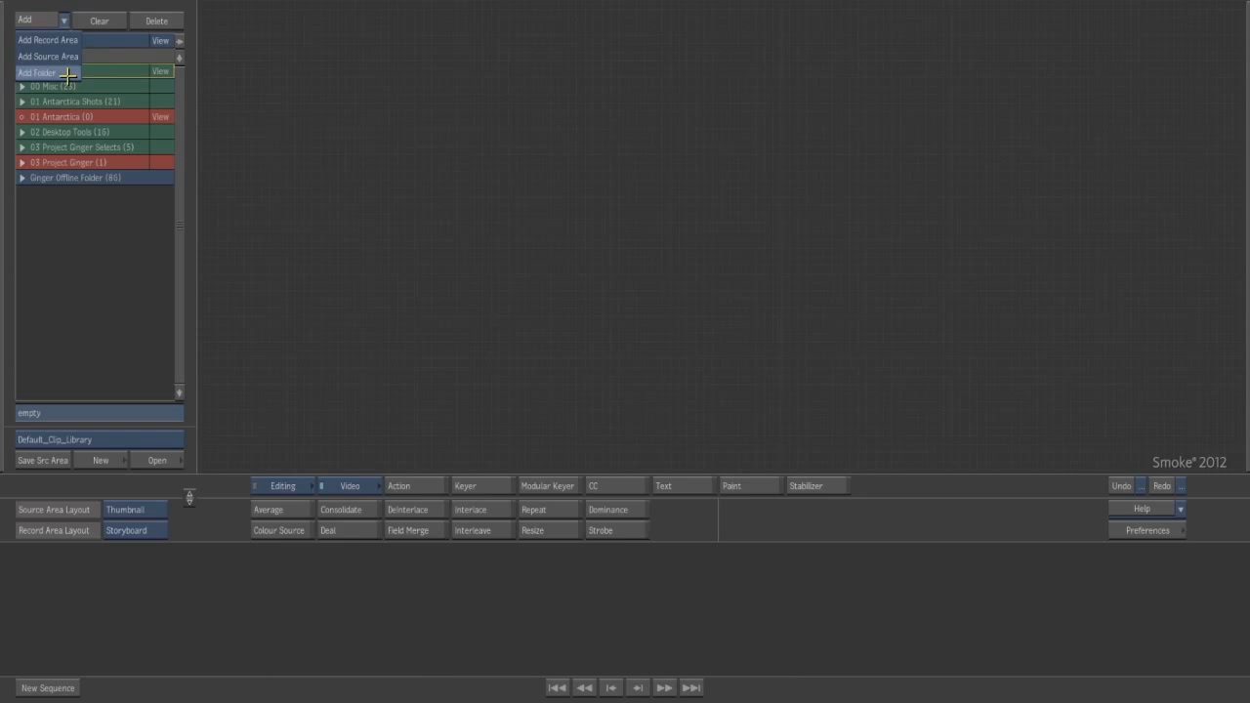
# - Open the clip library and expand the CamA reel to show its clips
pyautogui.click(269, 75)
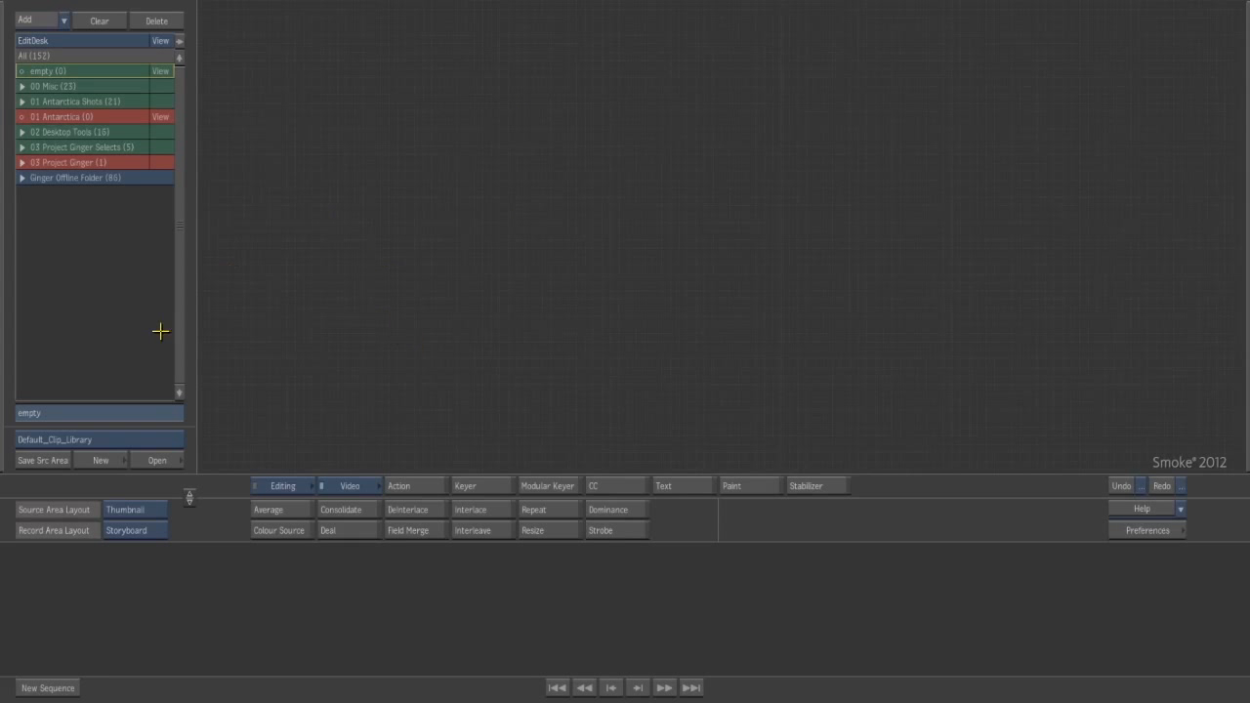
pyautogui.click(154, 460)
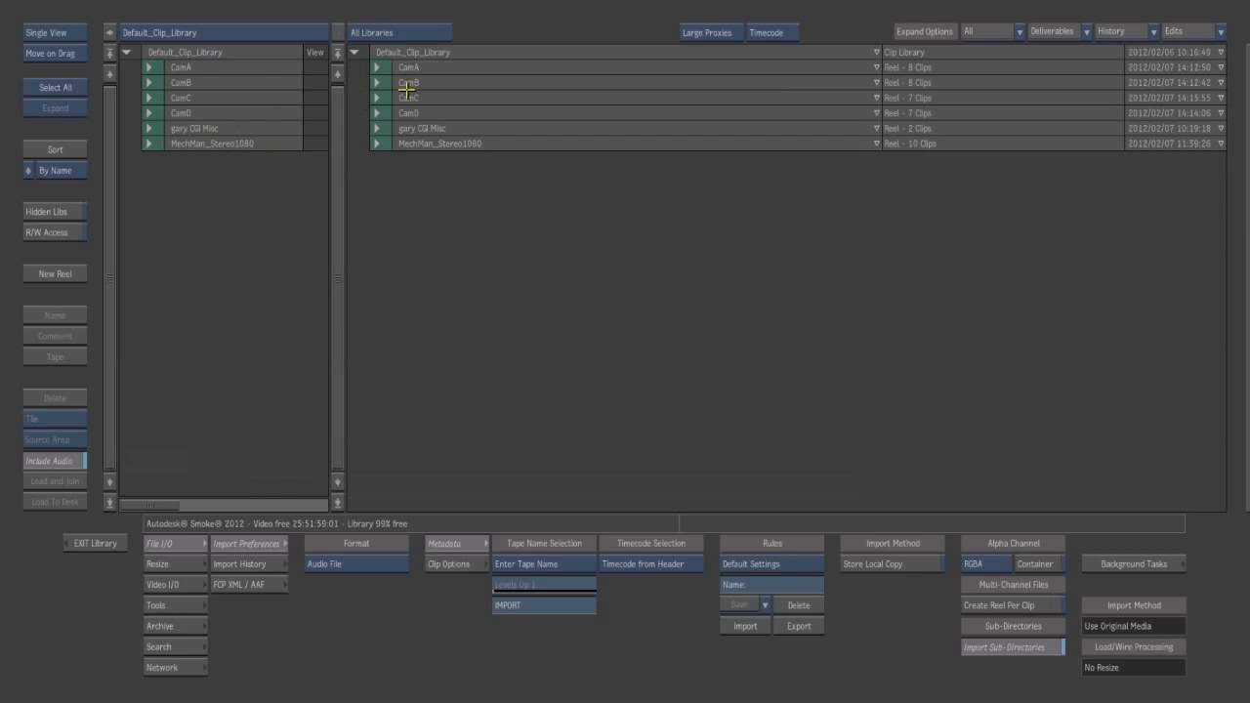
pyautogui.click(377, 68)
# - Select the camA clip and preview the frames of the camA and camA_AO clips by scrubbing their thumbnails
pyautogui.click(427, 172)
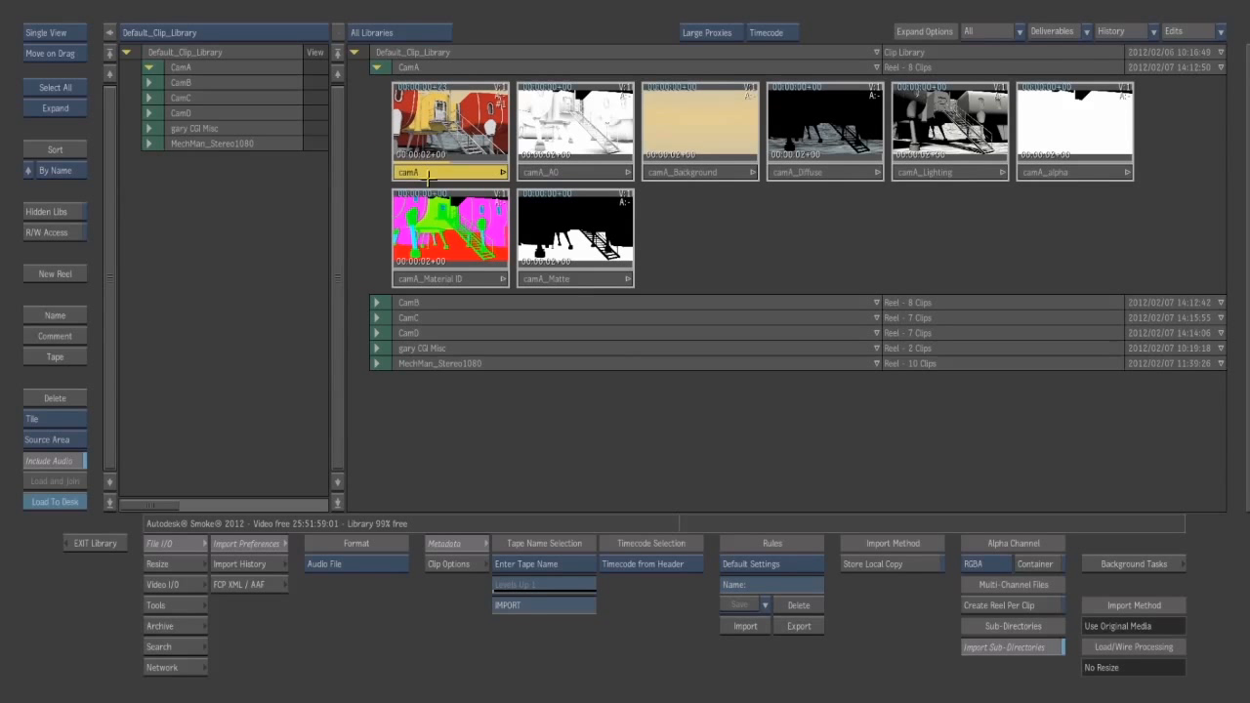
pyautogui.moveTo(441, 154); pyautogui.dragTo(457, 155)
pyautogui.moveTo(558, 154); pyautogui.dragTo(562, 154)
pyautogui.moveTo(446, 154); pyautogui.dragTo(409, 172)
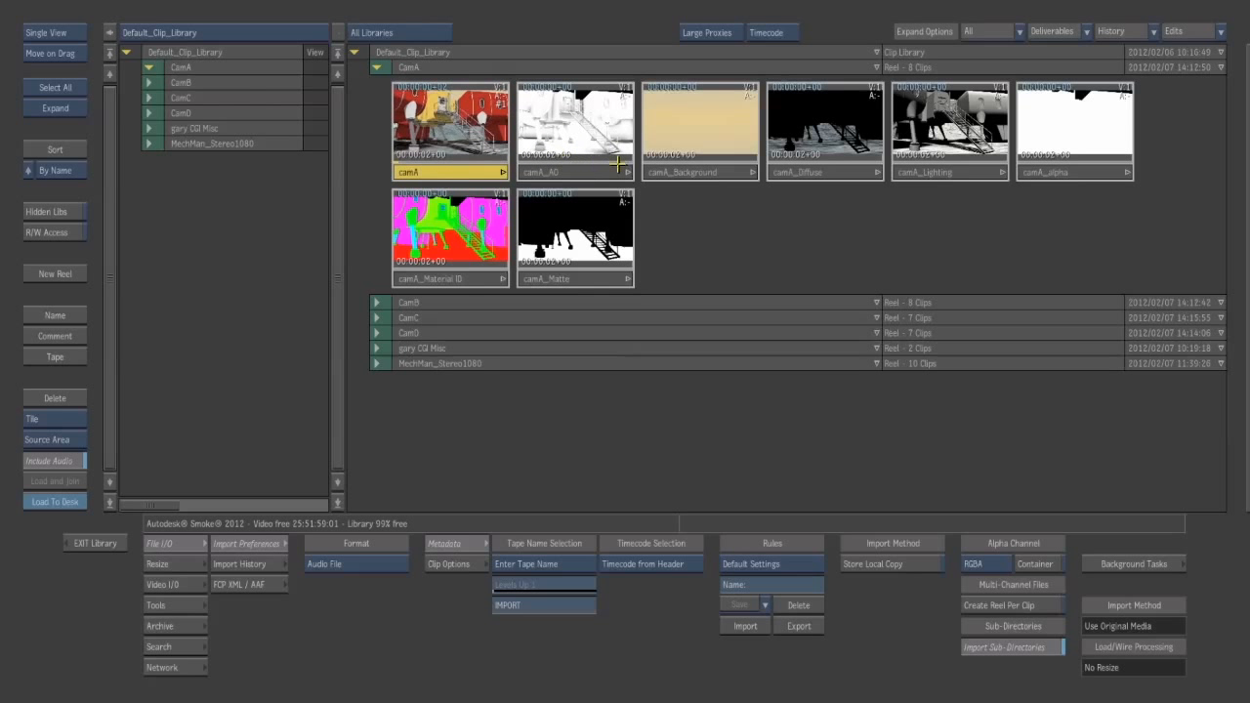
pyautogui.moveTo(518, 149); pyautogui.dragTo(459, 156)
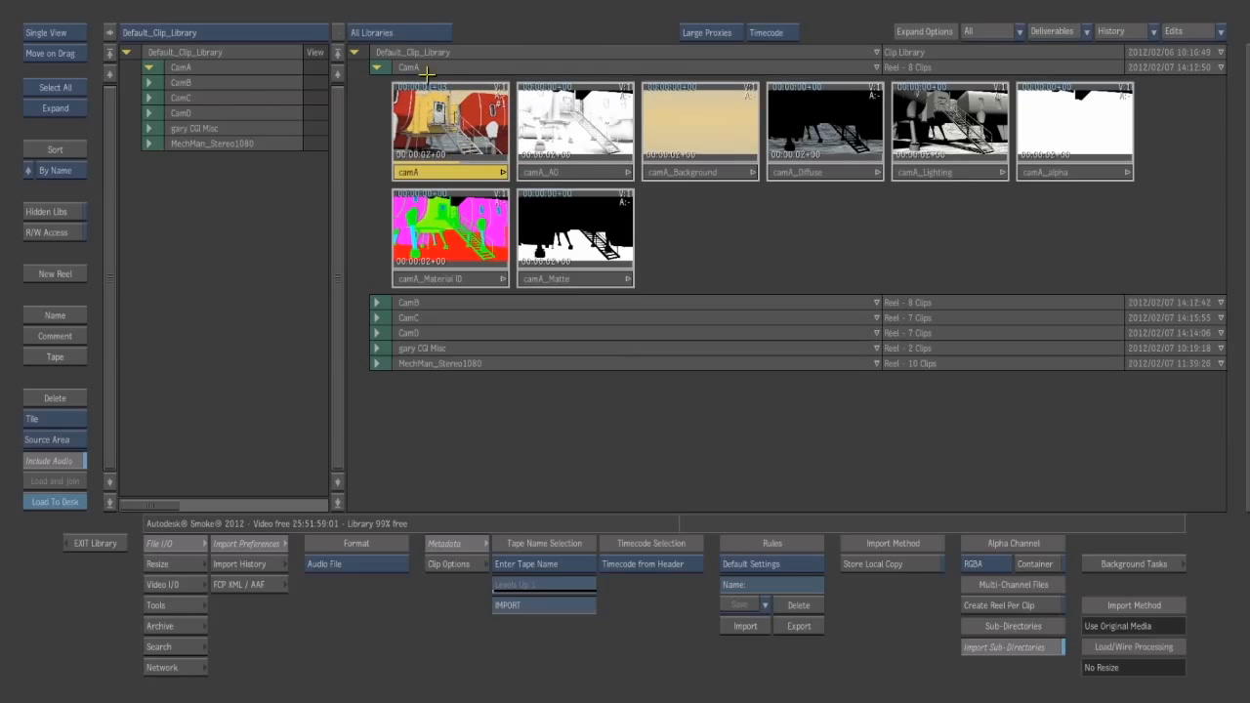
# - Expand the CamD, CamC and CamB reels to view their clips, and collapse all the camera reels
pyautogui.click(377, 332)
pyautogui.click(377, 318)
pyautogui.click(377, 301)
pyautogui.moveTo(336, 142); pyautogui.dragTo(365, 97)
pyautogui.click(379, 68)
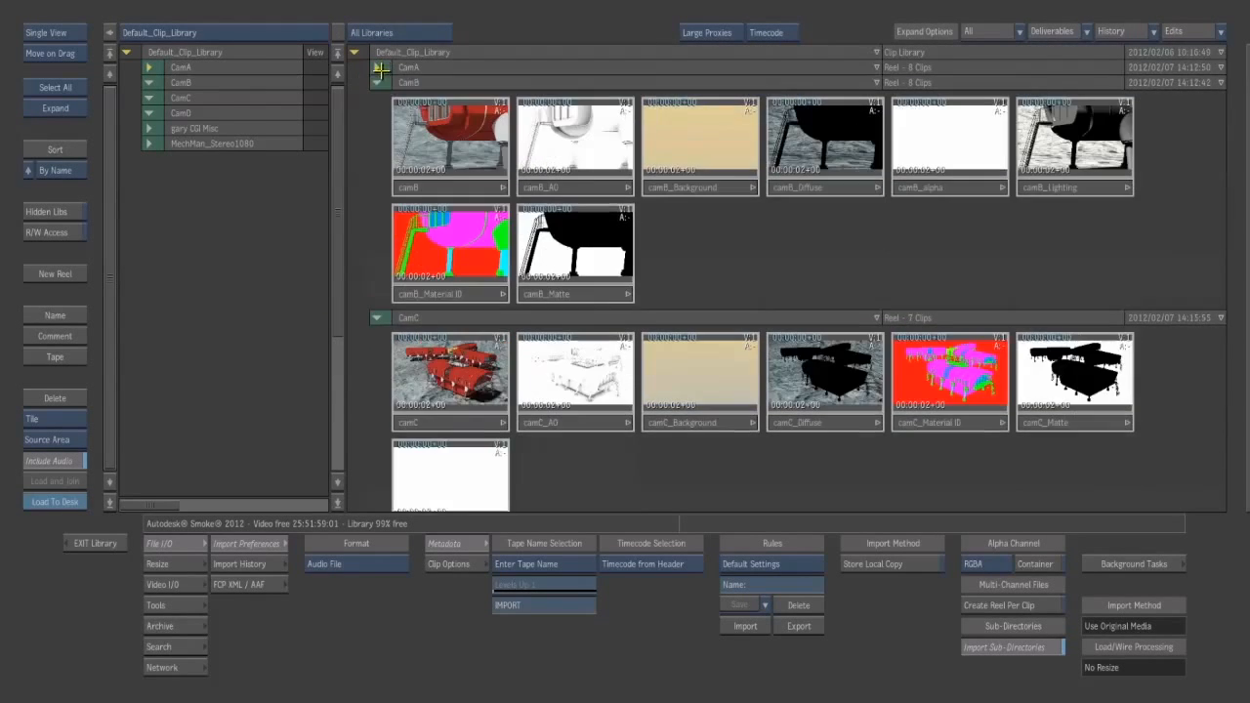
pyautogui.click(377, 82)
pyautogui.click(377, 97)
pyautogui.click(377, 113)
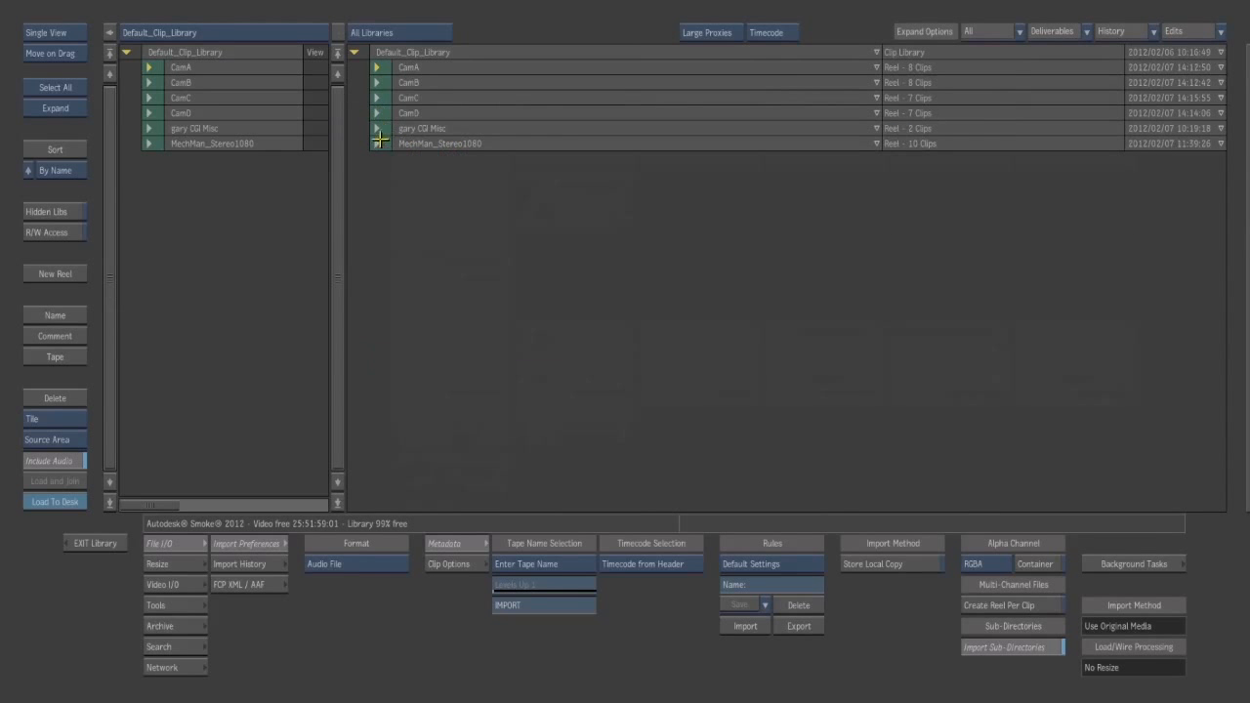
# - Inspect the clips in the CamC reel and the available import formats, and collapse the reel
pyautogui.click(377, 98)
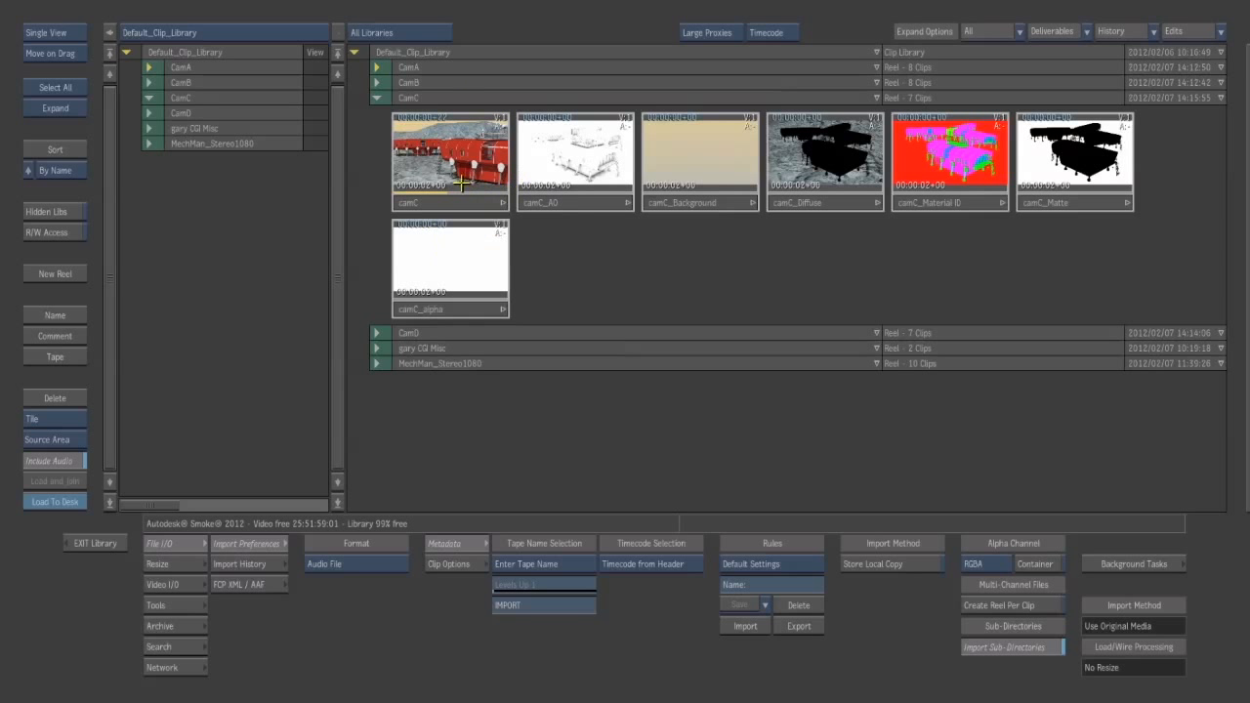
pyautogui.click(332, 563)
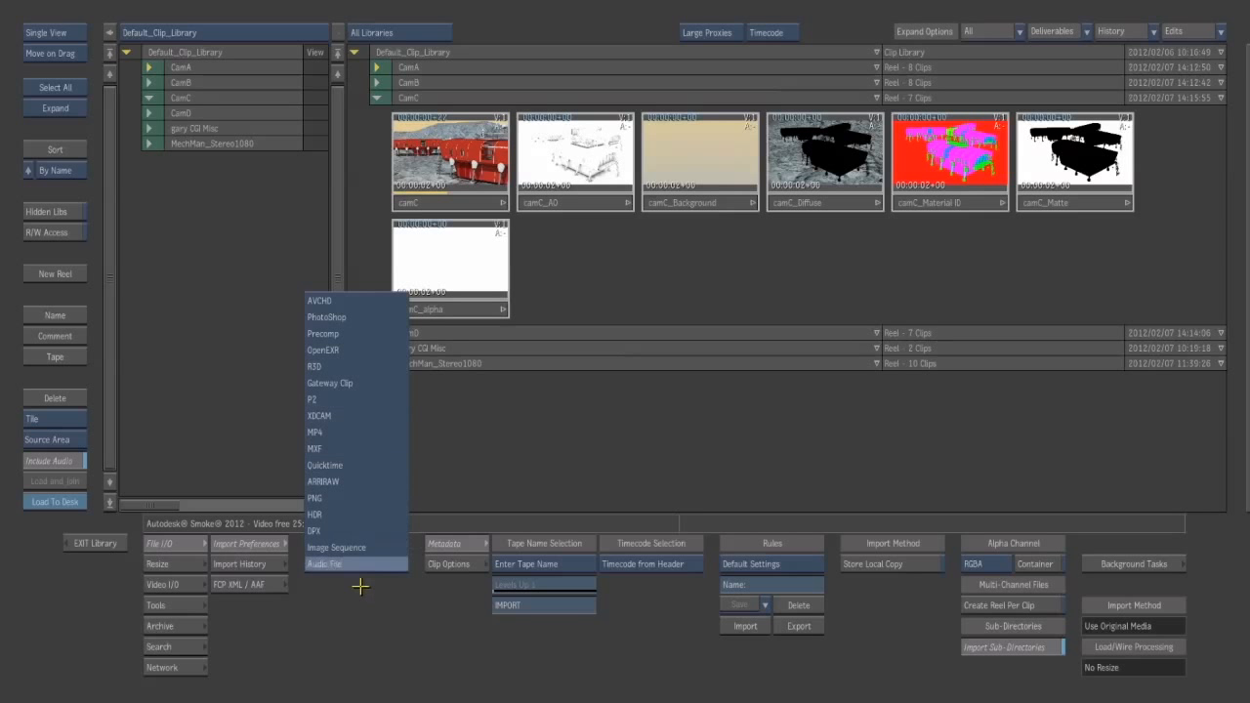
pyautogui.click(488, 408)
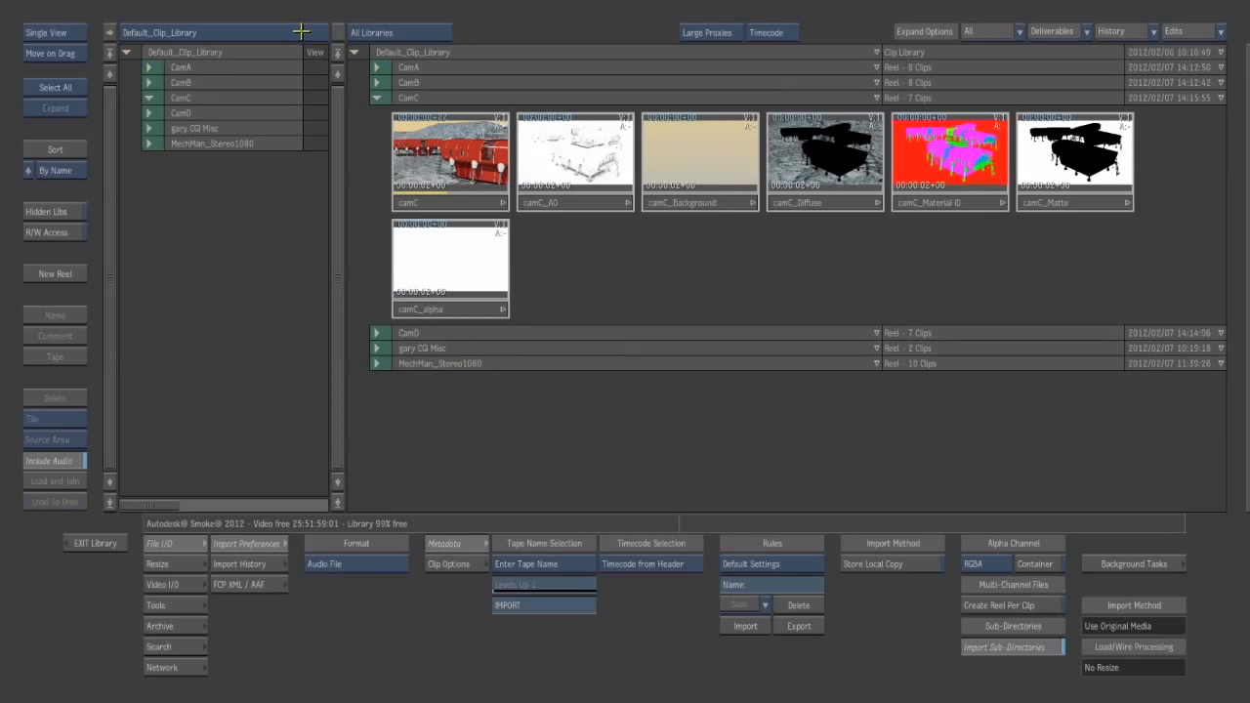
pyautogui.click(376, 97)
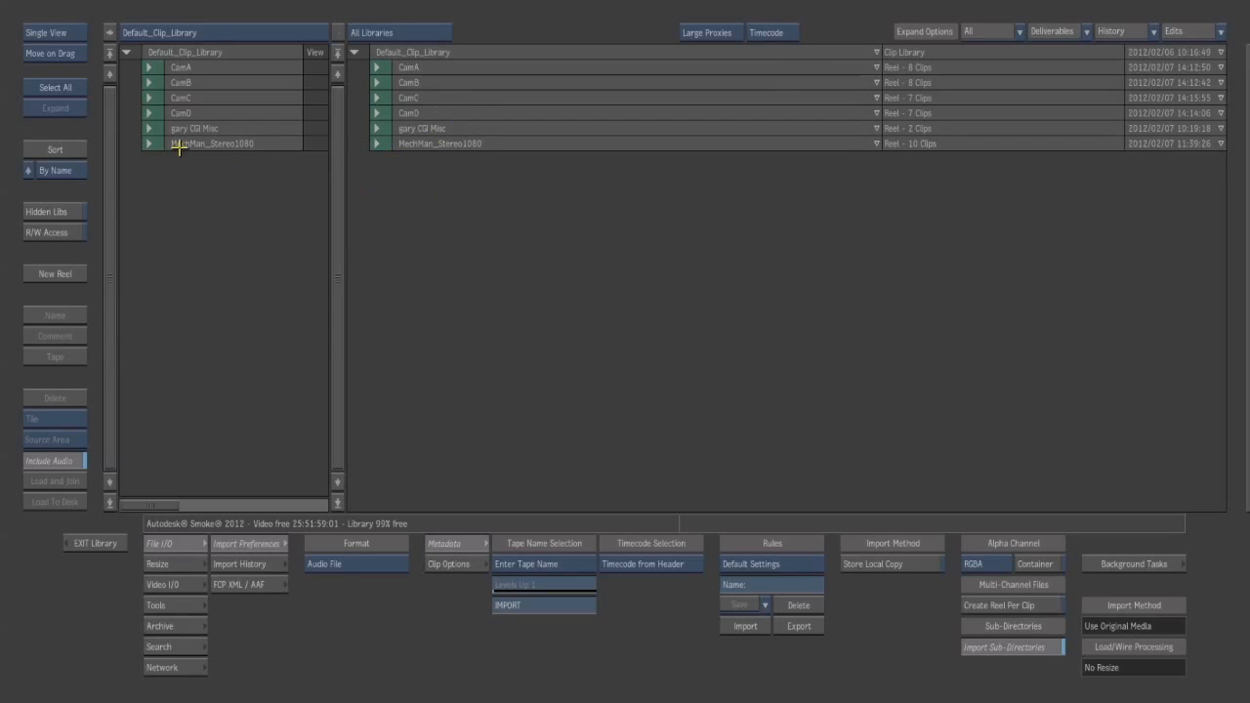
# - Switch the library to Dual View and browse the network from the second view
pyautogui.click(47, 33)
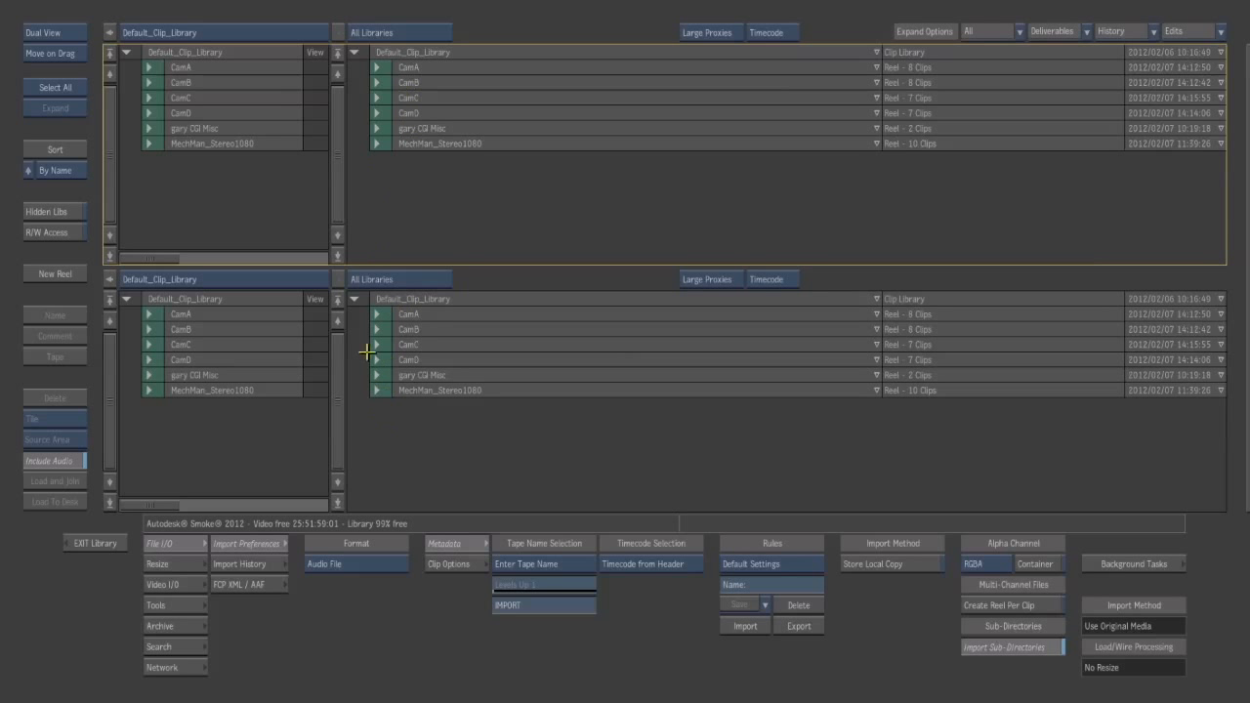
pyautogui.click(186, 278)
pyautogui.click(174, 363)
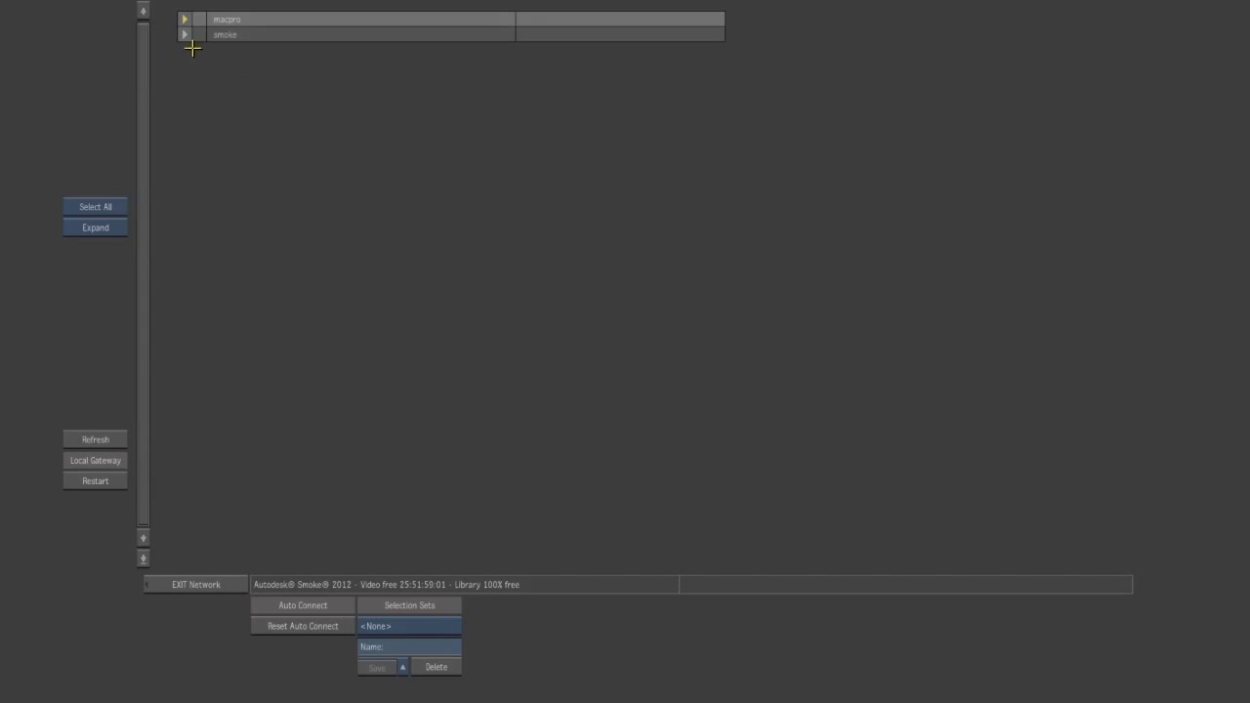
# - Select the MacUSB drive under Volumes in macpro:Gateway and show it in the second library view
pyautogui.click(185, 20)
pyautogui.click(200, 49)
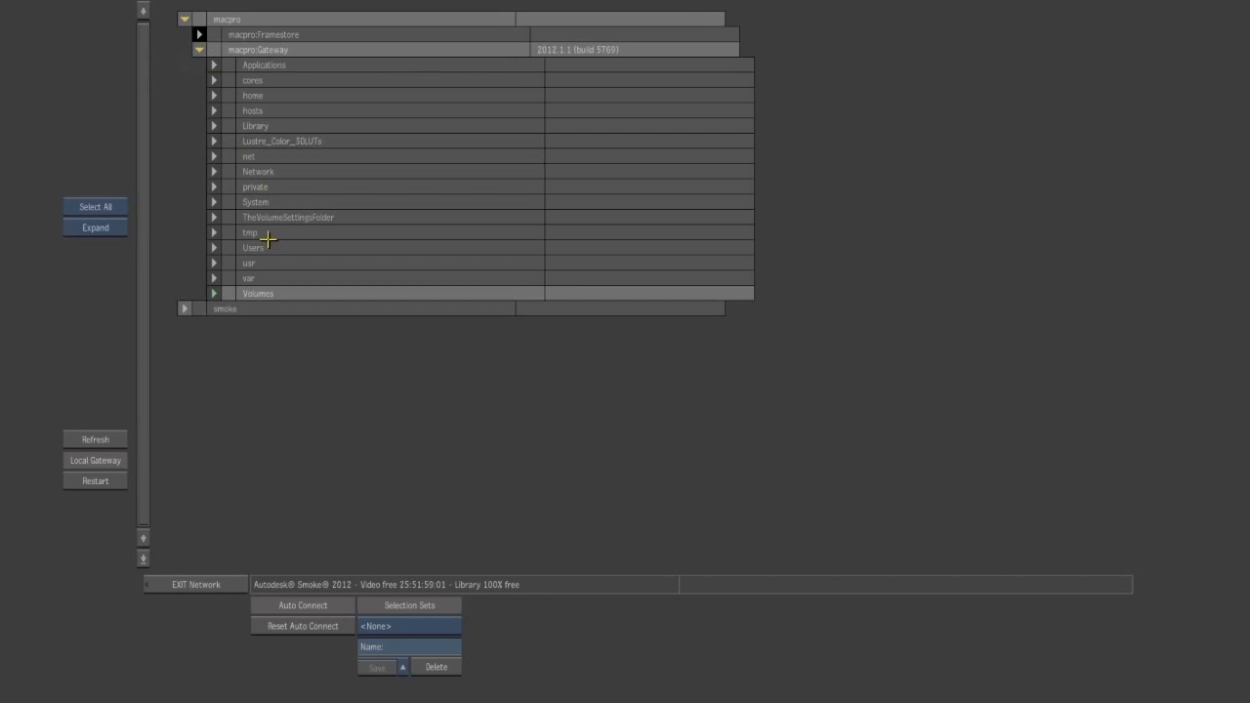
pyautogui.click(214, 293)
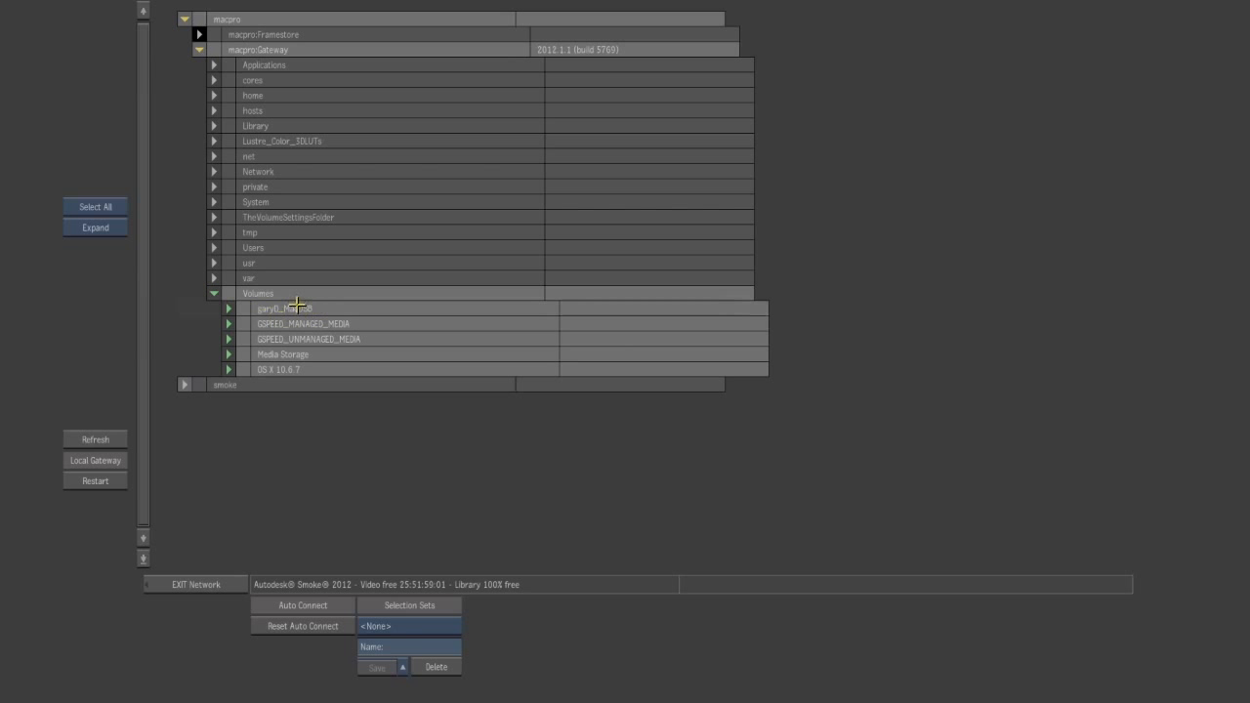
pyautogui.click(249, 310)
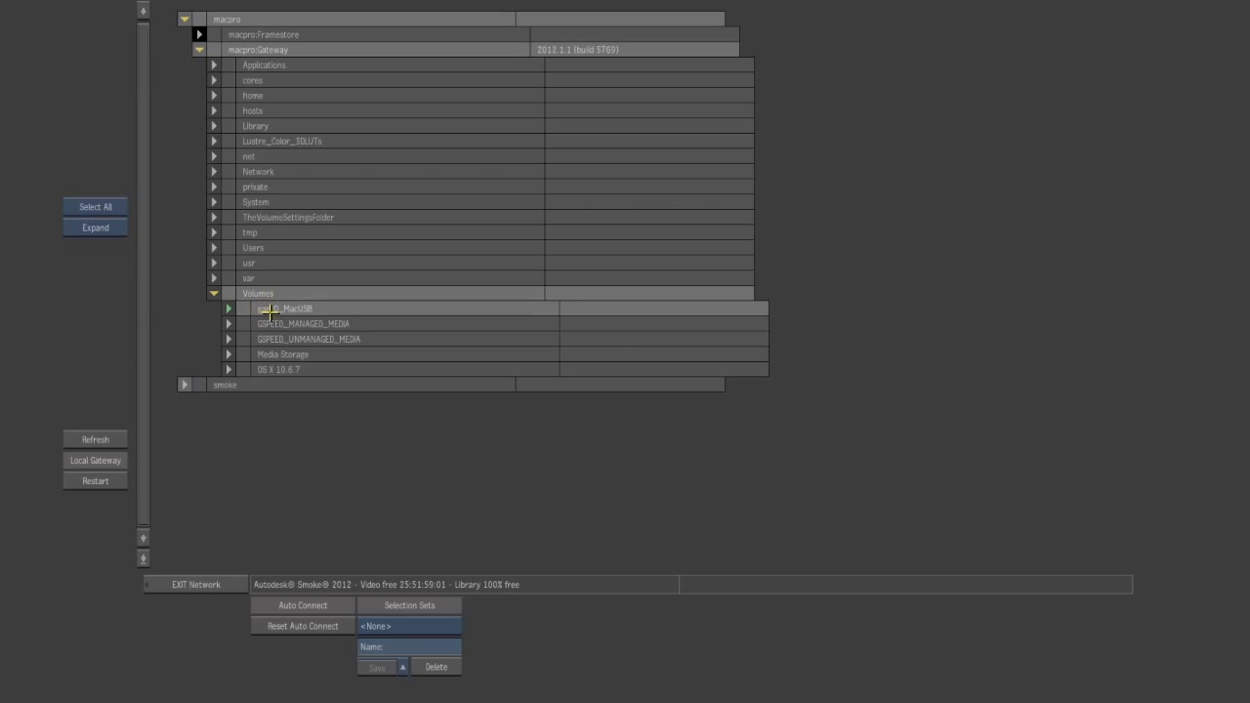
pyautogui.click(200, 585)
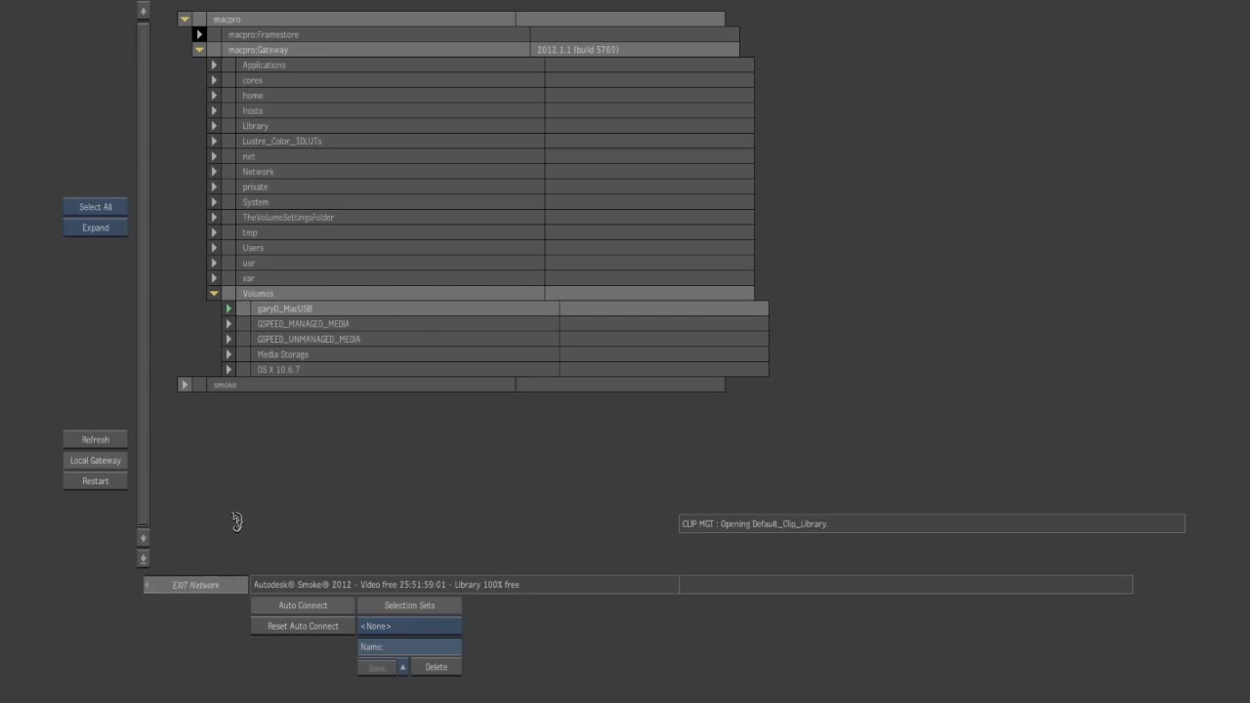
pyautogui.click(249, 275)
pyautogui.click(226, 330)
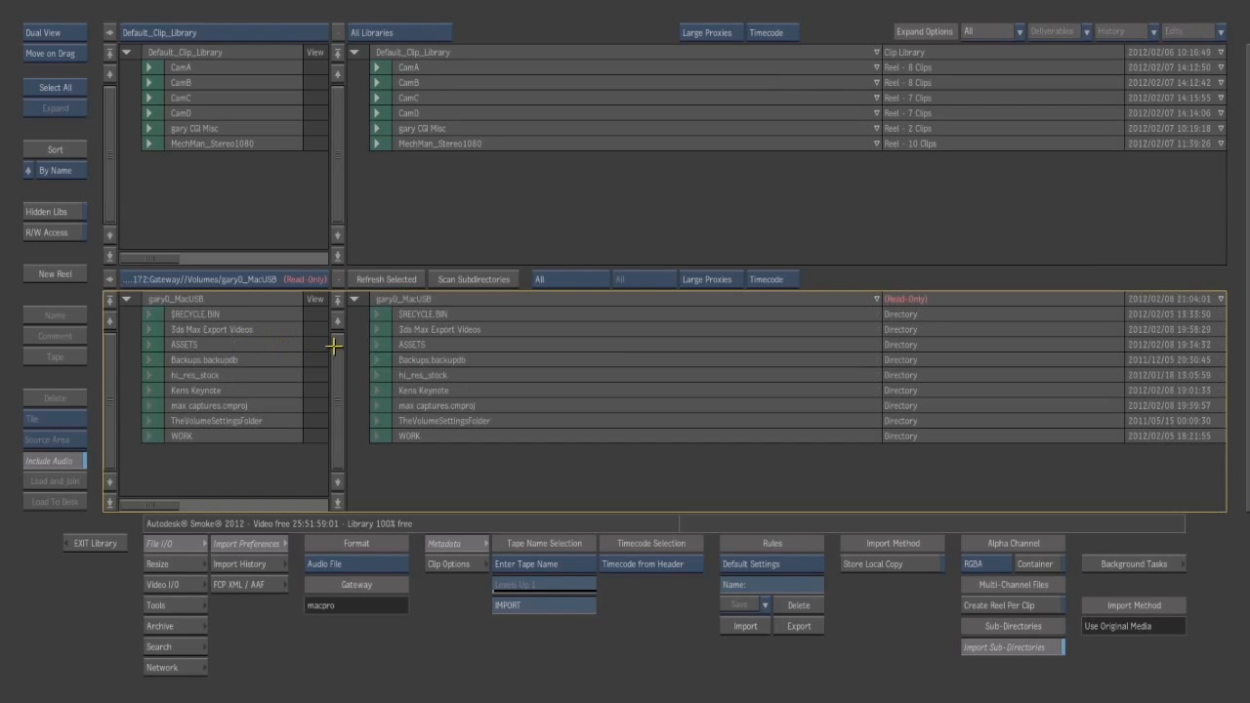
# - Expand the WORK, _FRAMES and attic directories on the USB drive to show the attic clips
pyautogui.click(379, 440)
pyautogui.moveTo(343, 428)
pyautogui.mouseDown()
pyautogui.moveTo(350, 459)
pyautogui.moveTo(346, 417)
pyautogui.mouseUp()
pyautogui.click(404, 346)
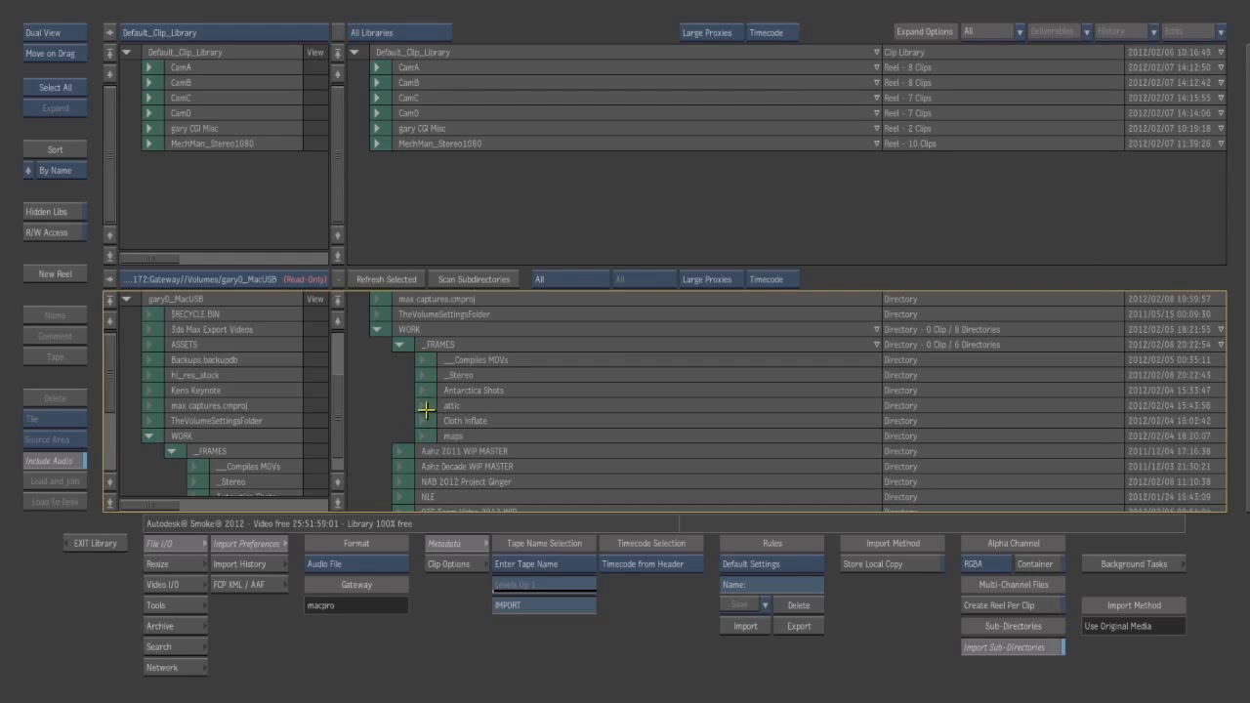
pyautogui.click(426, 408)
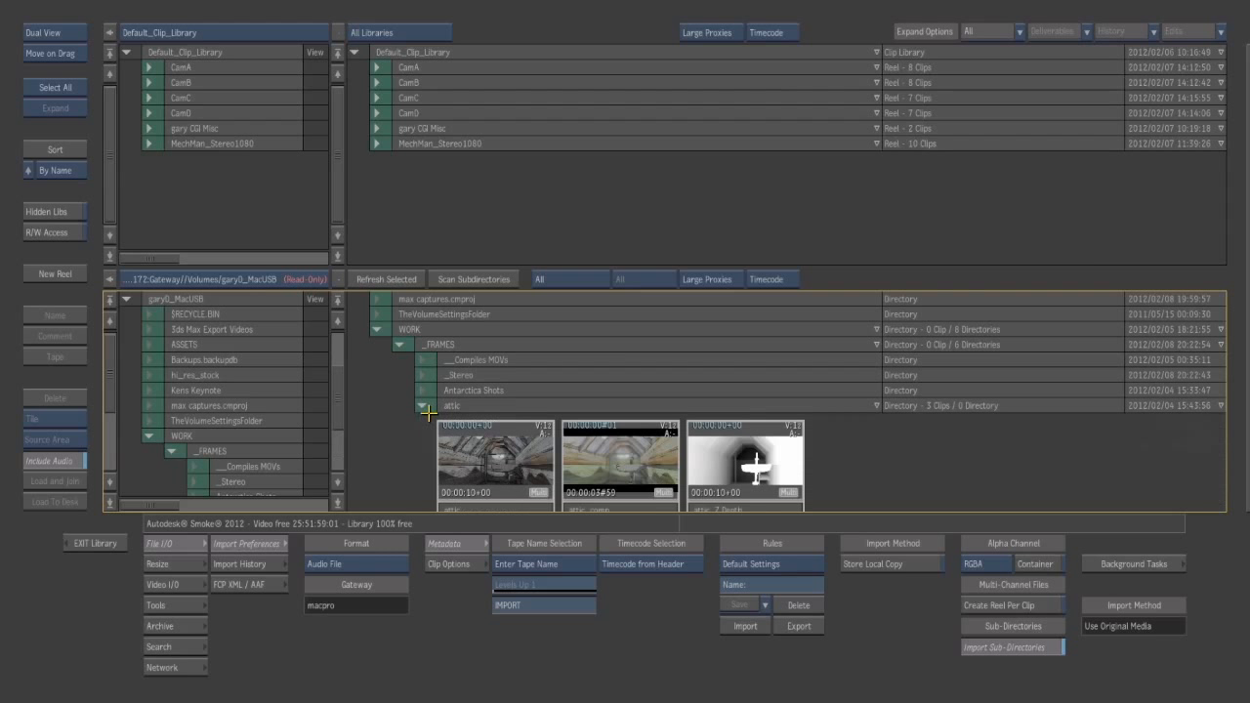
pyautogui.moveTo(345, 402); pyautogui.dragTo(343, 418)
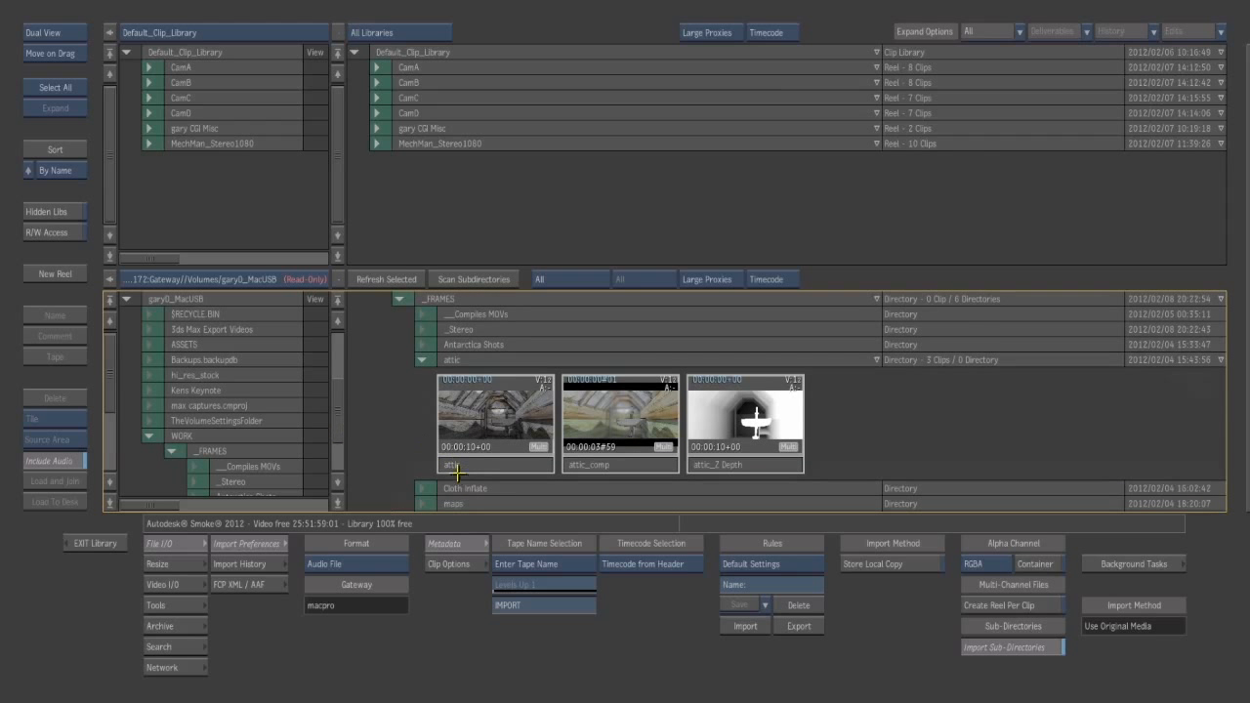
# - Set the attic clip's import preferences to Image Sequence, Tape Name from File Name and a selected rate of 23.976 fps
pyautogui.click(459, 469)
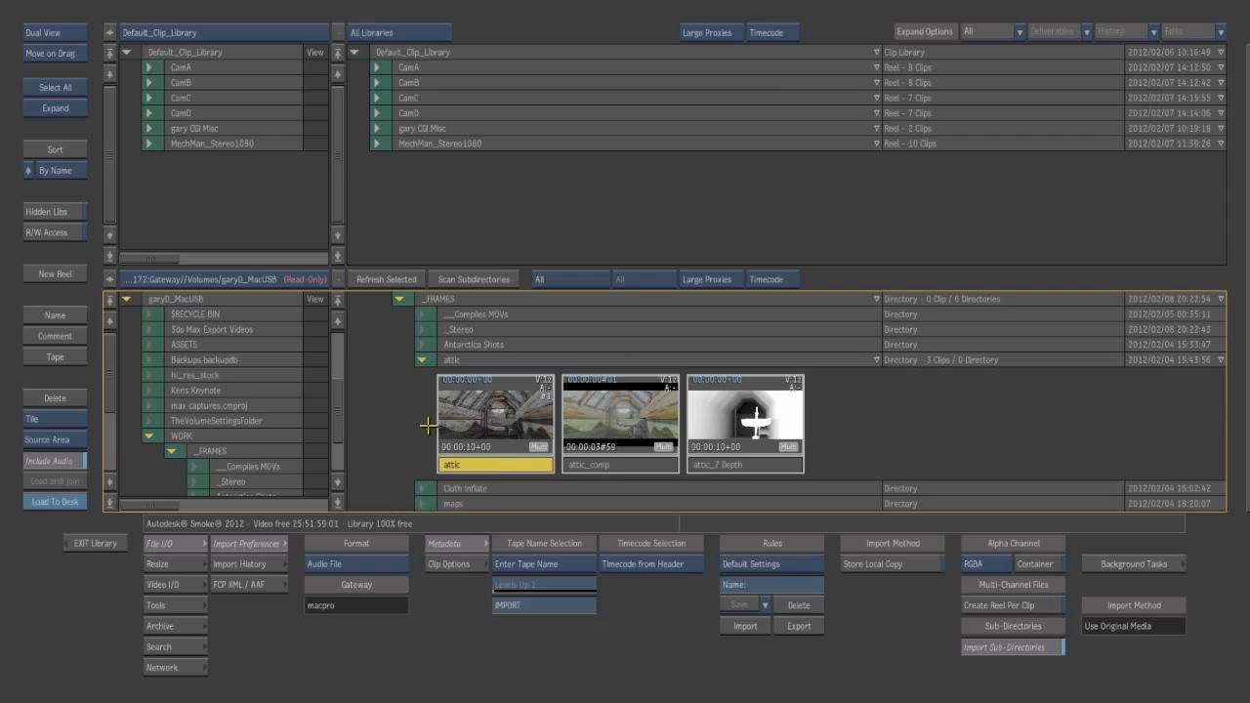
pyautogui.click(361, 558)
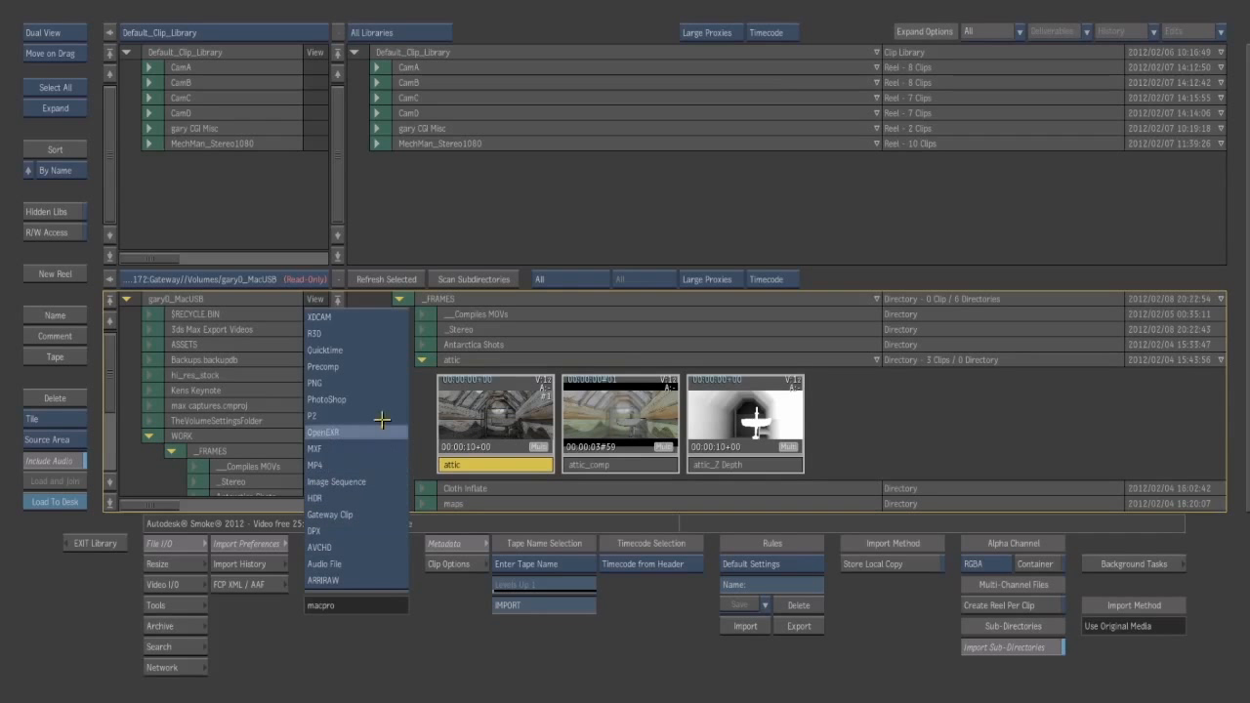
pyautogui.click(364, 482)
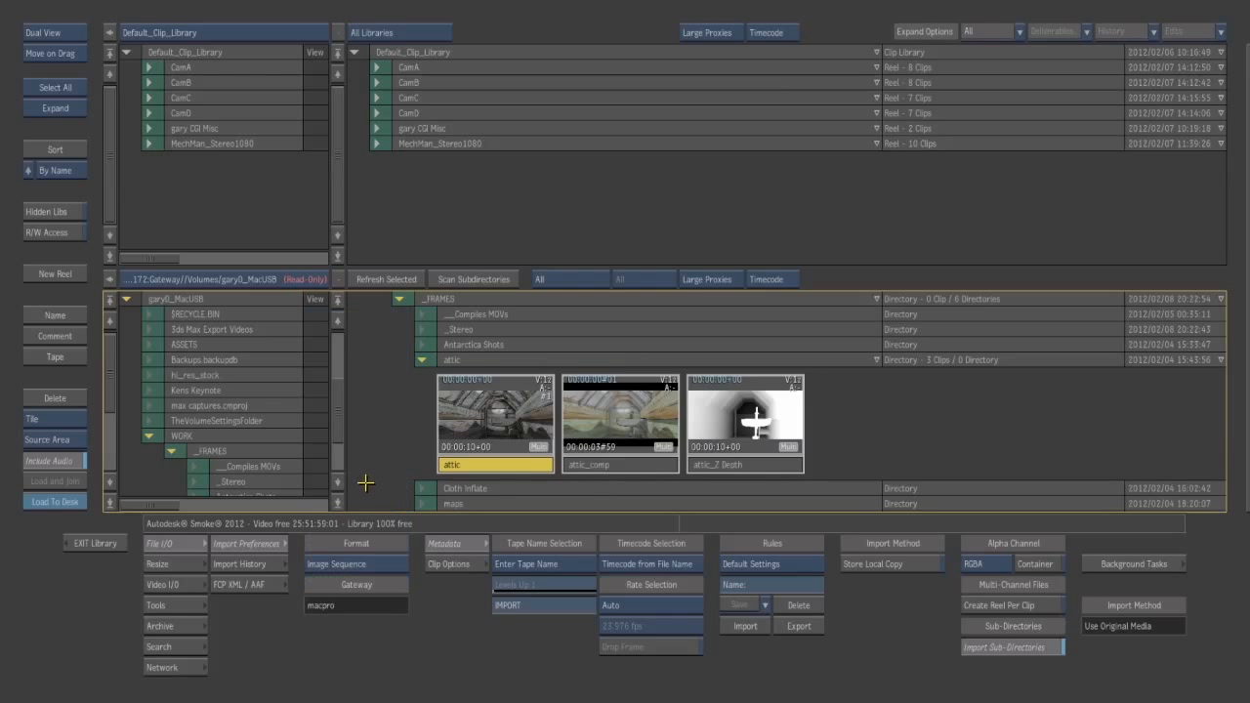
pyautogui.click(559, 565)
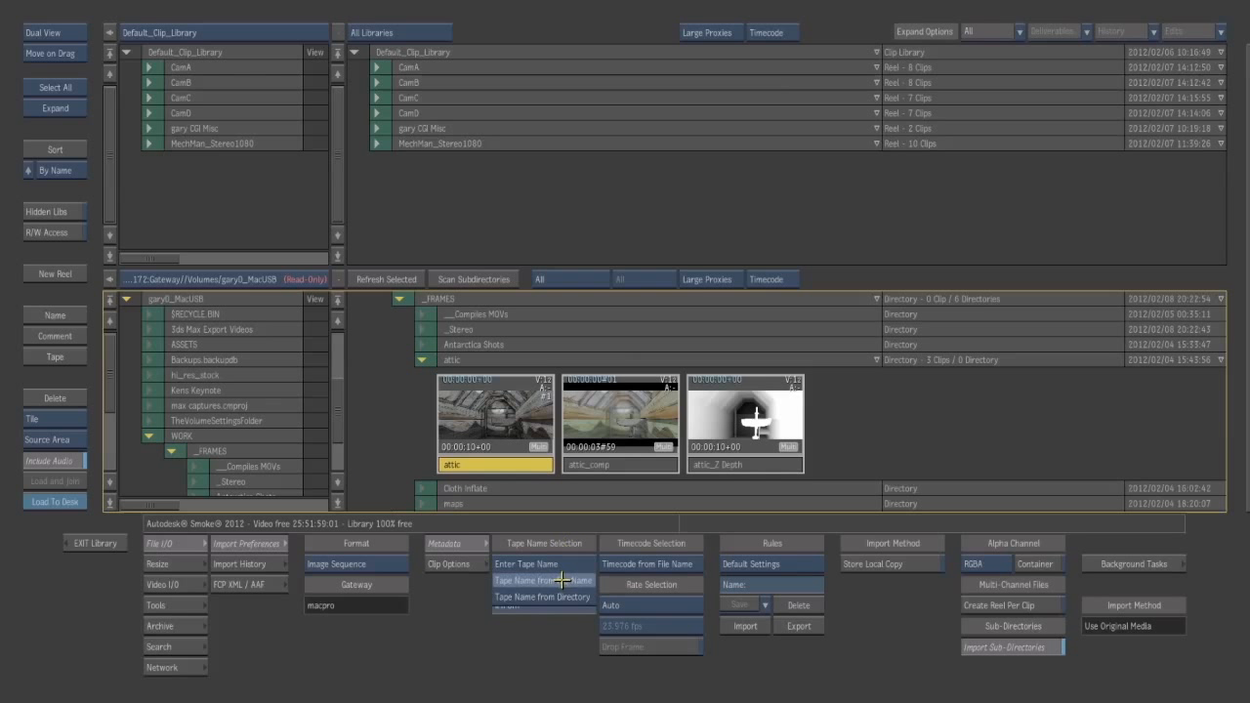
pyautogui.click(559, 579)
pyautogui.click(625, 608)
pyautogui.click(637, 591)
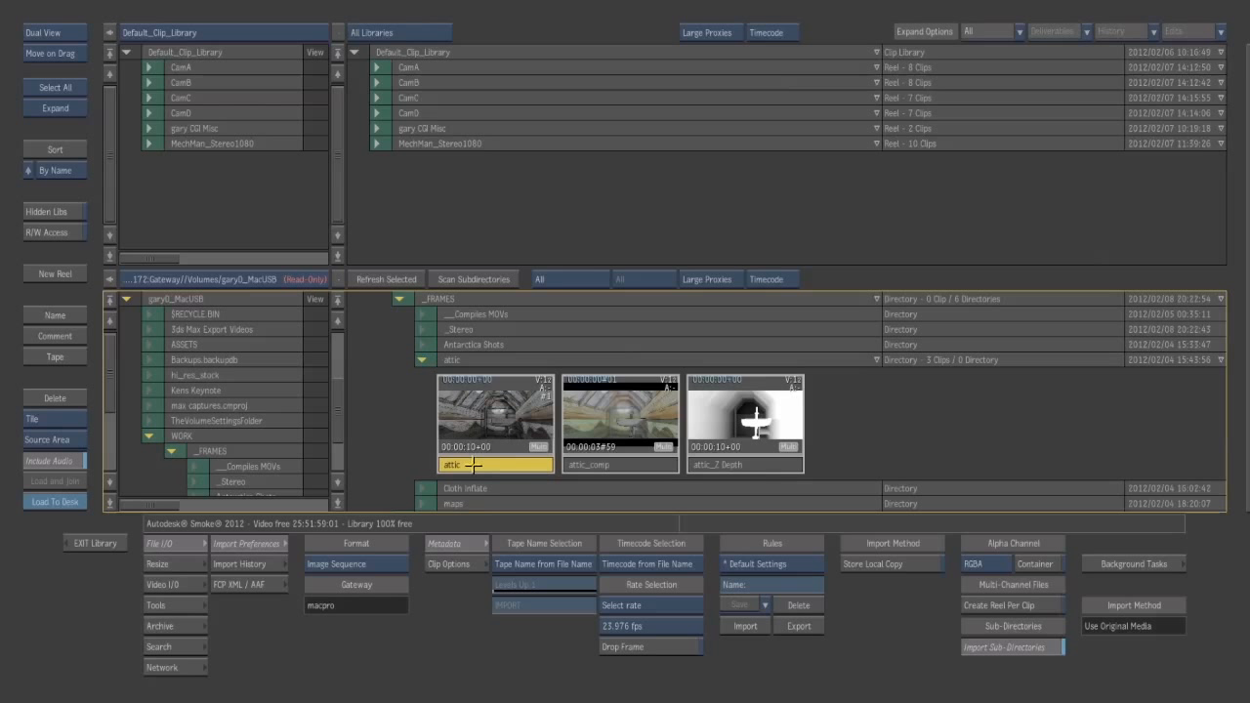
# - Load the attic clip to the desk and place it beside the attic_alpha clip
pyautogui.click(70, 502)
pyautogui.moveTo(305, 436); pyautogui.dragTo(380, 281)
pyautogui.moveTo(442, 428); pyautogui.dragTo(533, 292)
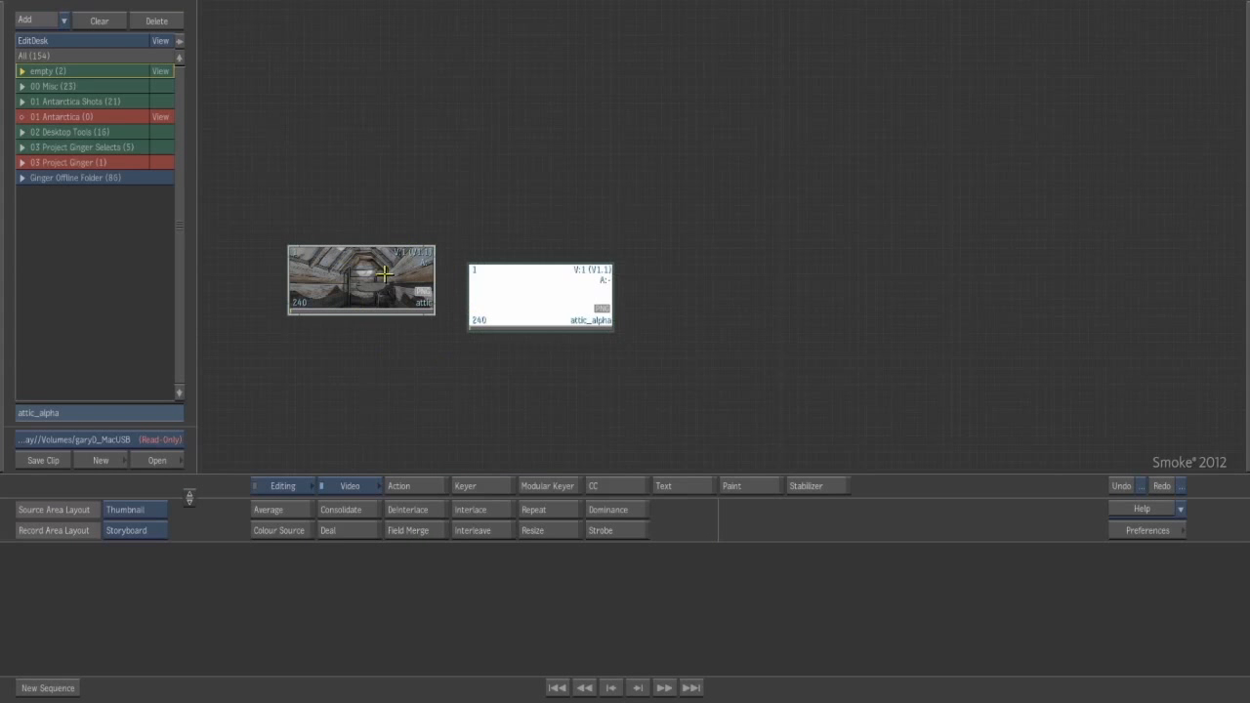
pyautogui.moveTo(369, 259); pyautogui.dragTo(361, 302)
# - Reopen the library, show the MacUSB drive in the second view and select the attic clip
pyautogui.click(160, 461)
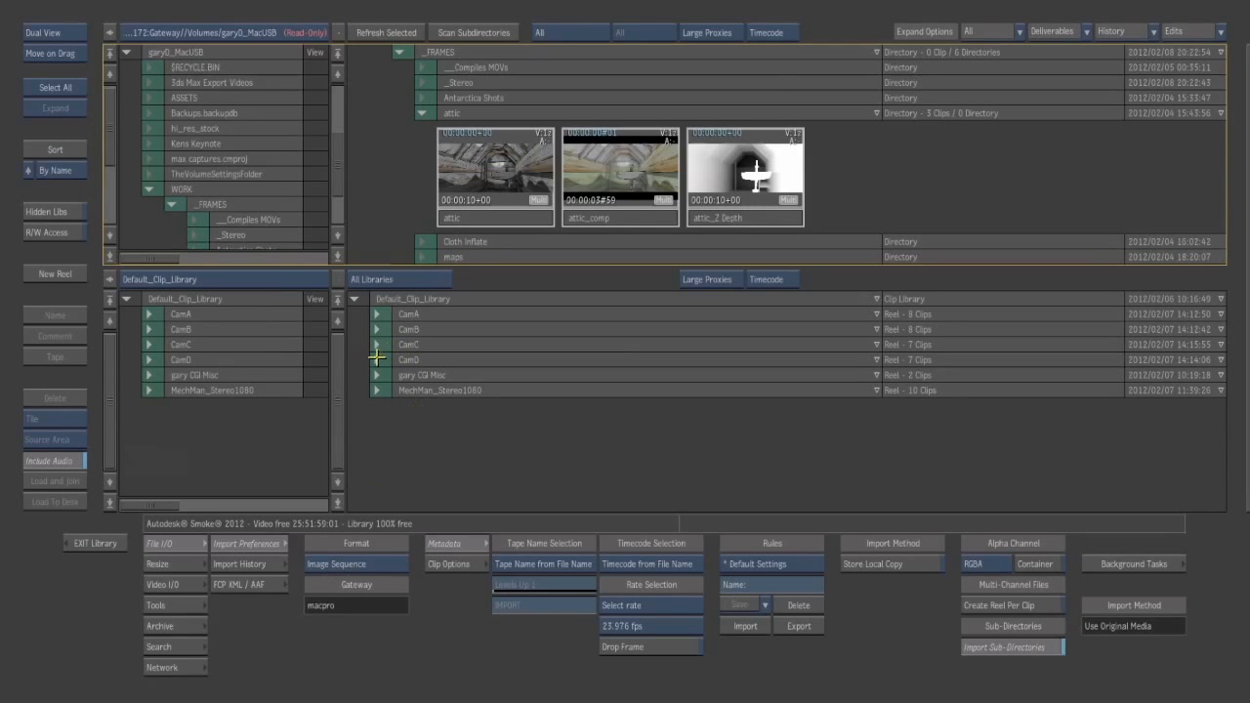
pyautogui.click(252, 296)
pyautogui.click(241, 332)
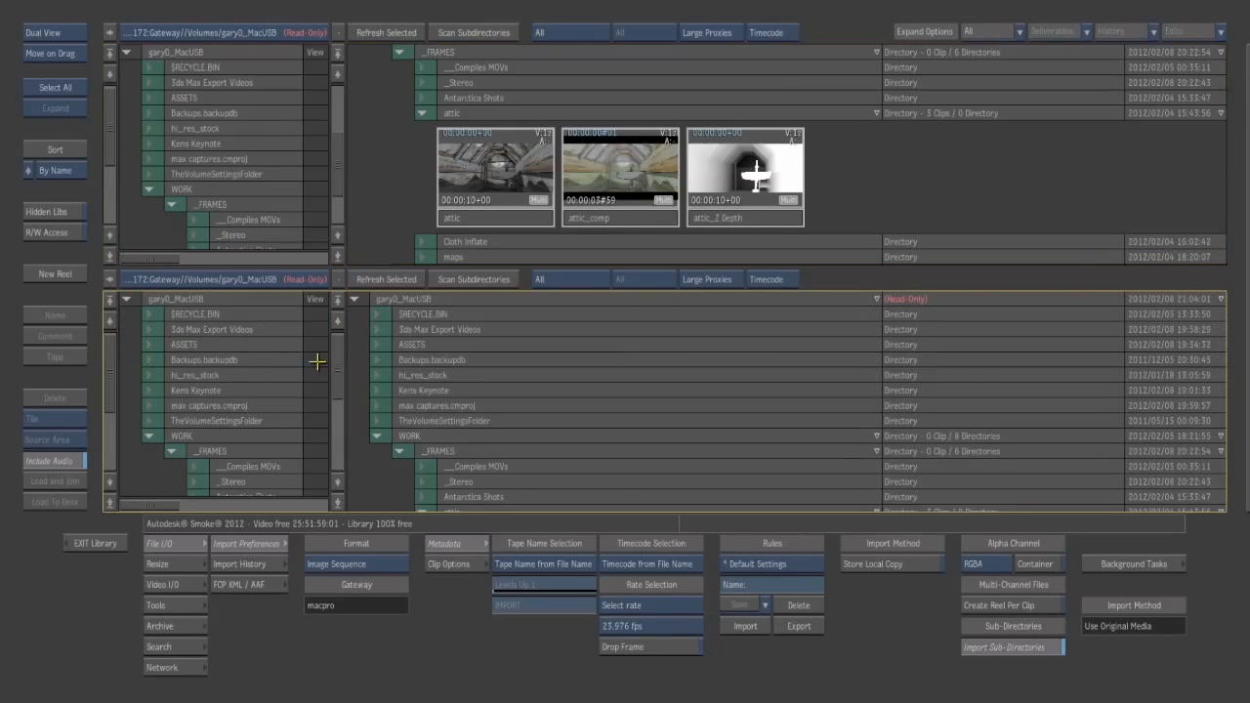
pyautogui.moveTo(339, 394); pyautogui.dragTo(344, 436)
pyautogui.click(499, 466)
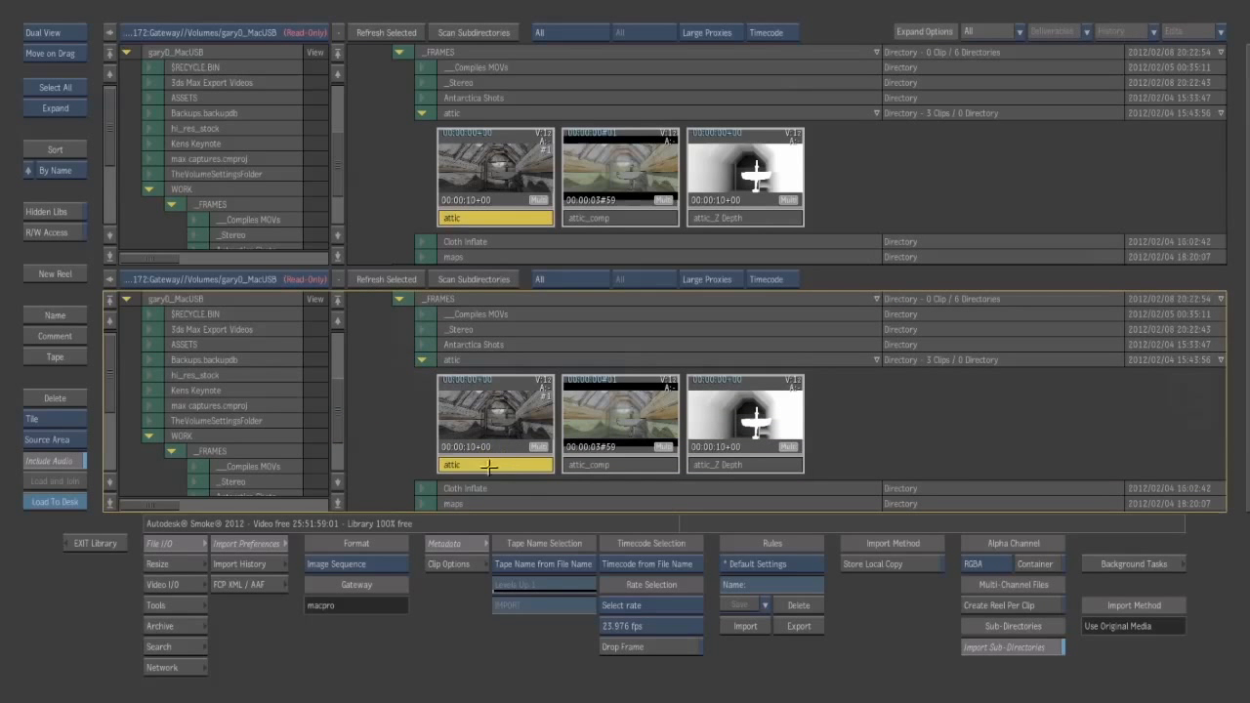
# - Enable Store Local Copy as the import method and keep the alpha channel option at RGBA
pyautogui.click(875, 566)
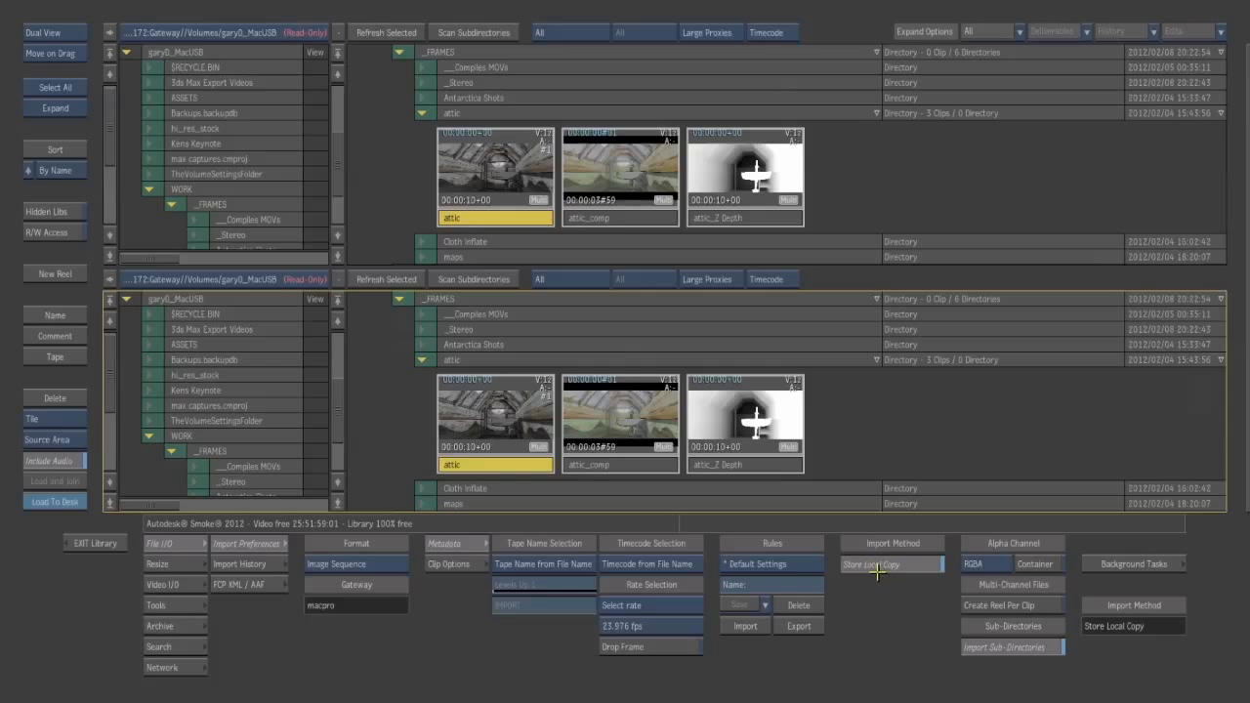
pyautogui.click(991, 567)
pyautogui.click(976, 563)
# - Show Default_Clip_Library in the first view and import the attic clip from the USB drive into it
pyautogui.click(275, 31)
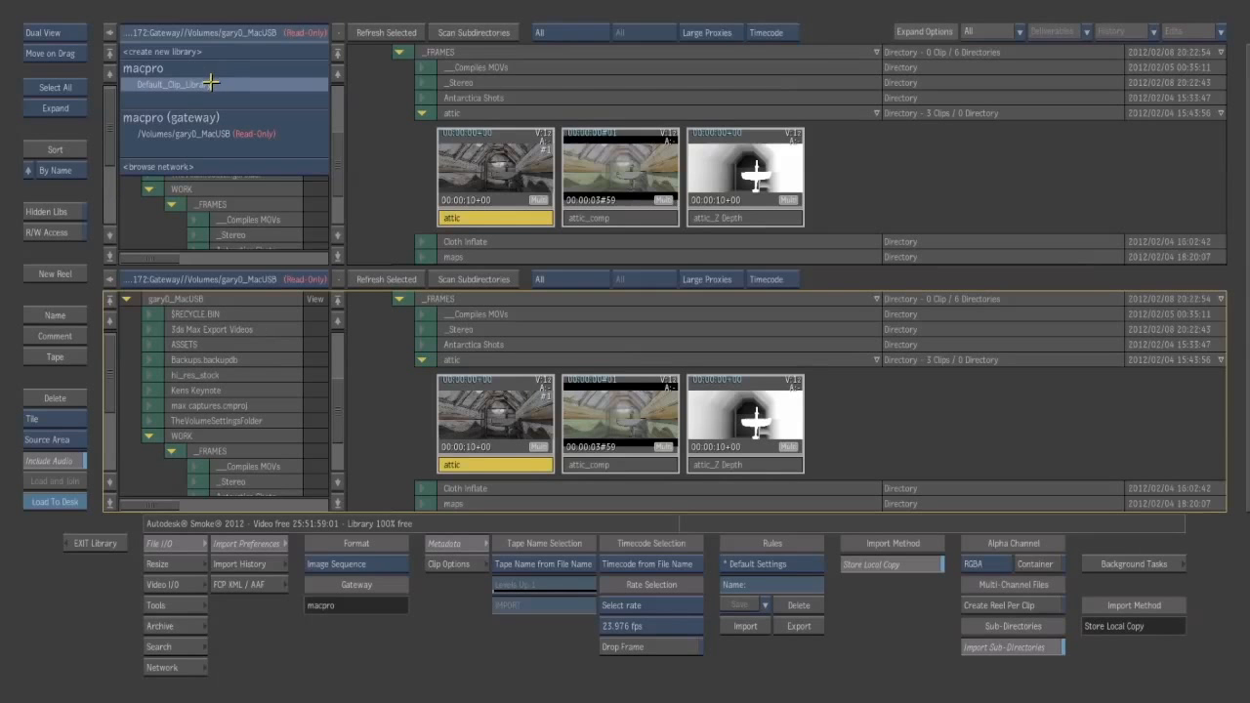
pyautogui.click(219, 81)
pyautogui.moveTo(464, 465); pyautogui.dragTo(507, 198)
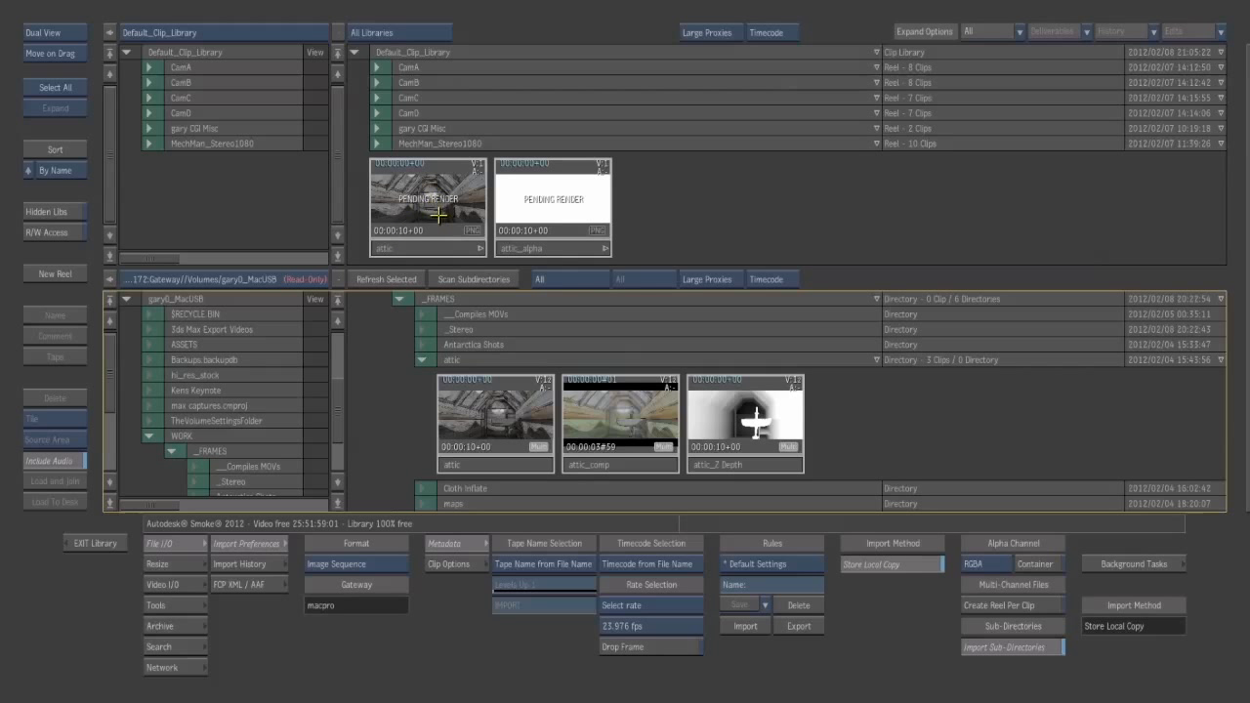
# - Select the imported attic clip in Default_Clip_Library and scrub through its thumbnail
pyautogui.click(439, 215)
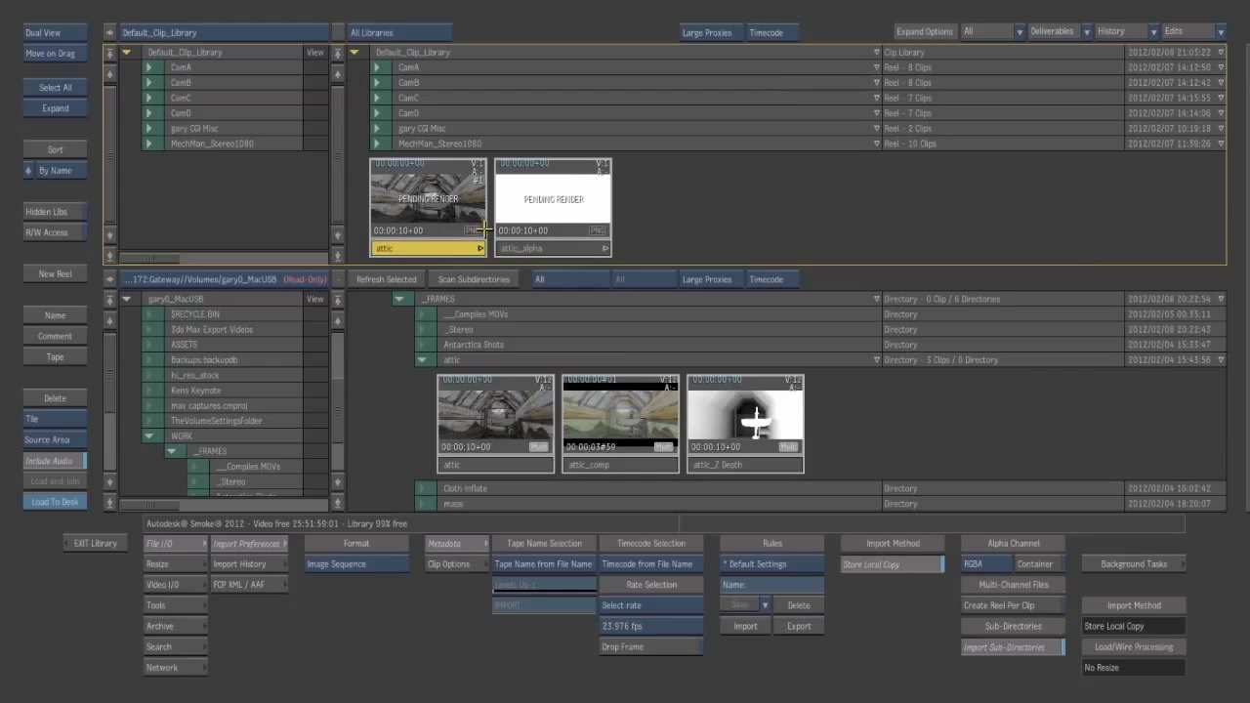
pyautogui.moveTo(404, 227); pyautogui.dragTo(448, 248)
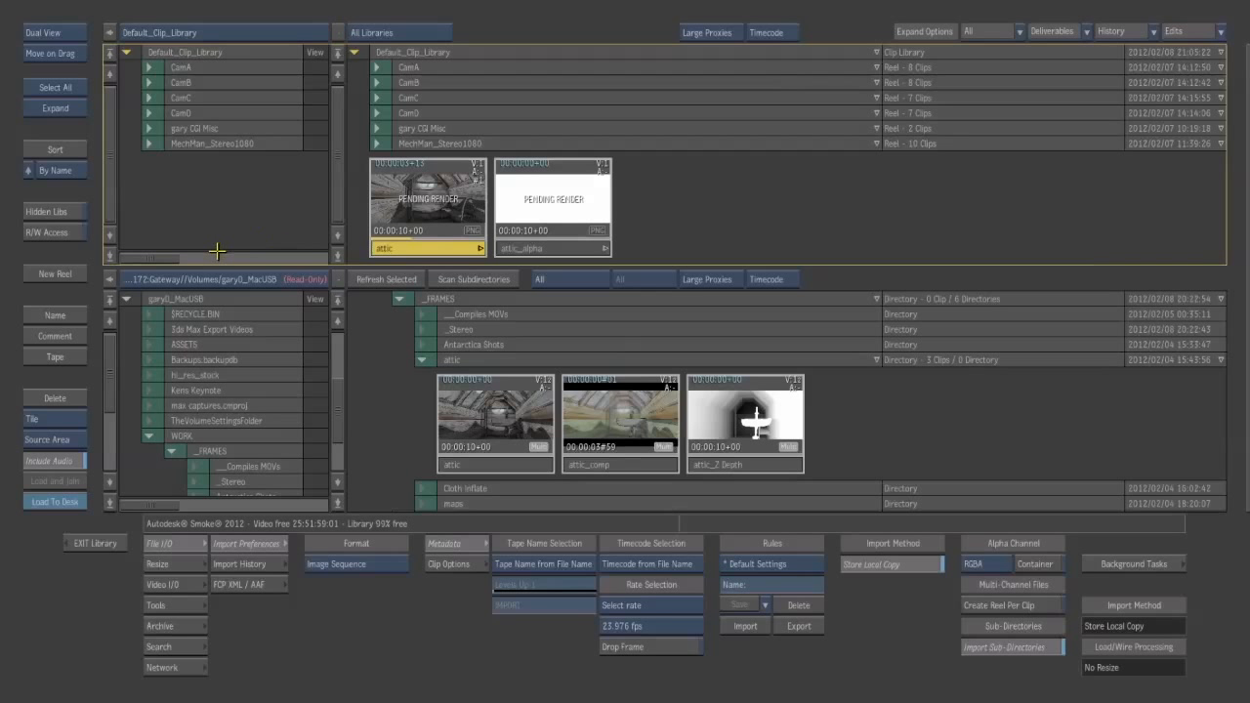
# - Switch the library to Single View and expand the gary CGI Misc, CamD, CamC, CamB and CamA reels
pyautogui.click(64, 32)
pyautogui.click(377, 128)
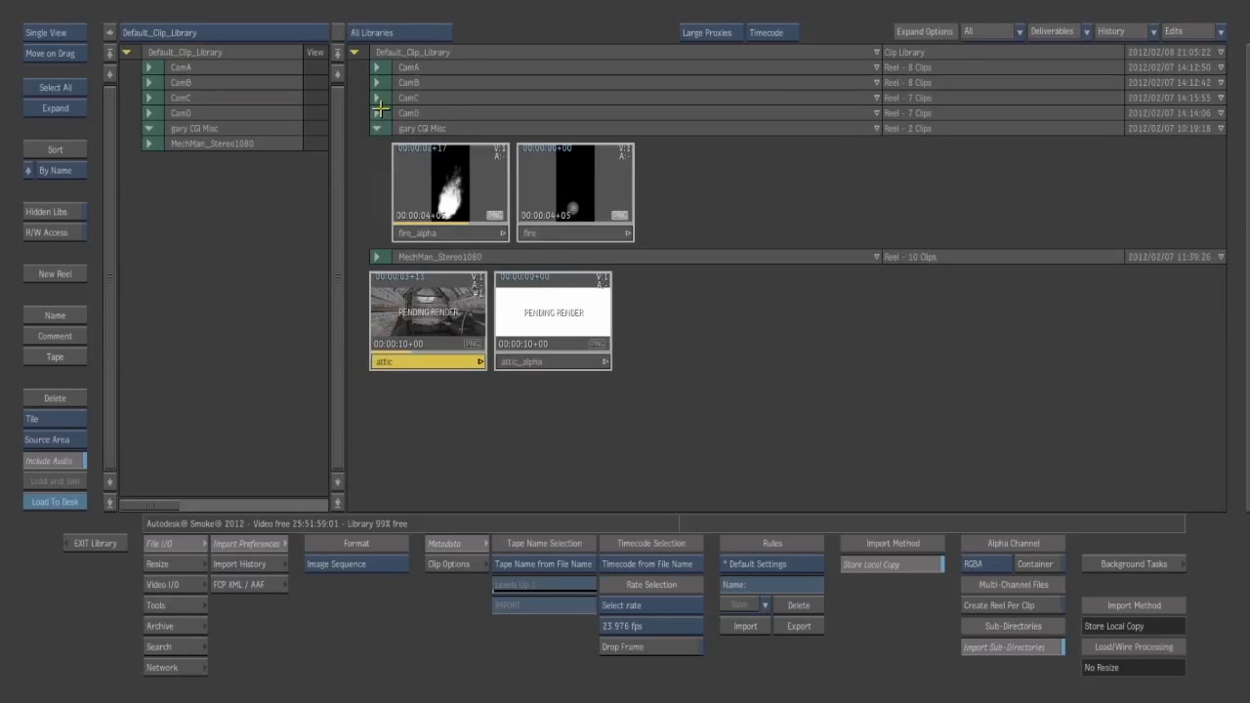
pyautogui.click(377, 112)
pyautogui.click(377, 98)
pyautogui.click(377, 82)
pyautogui.click(377, 67)
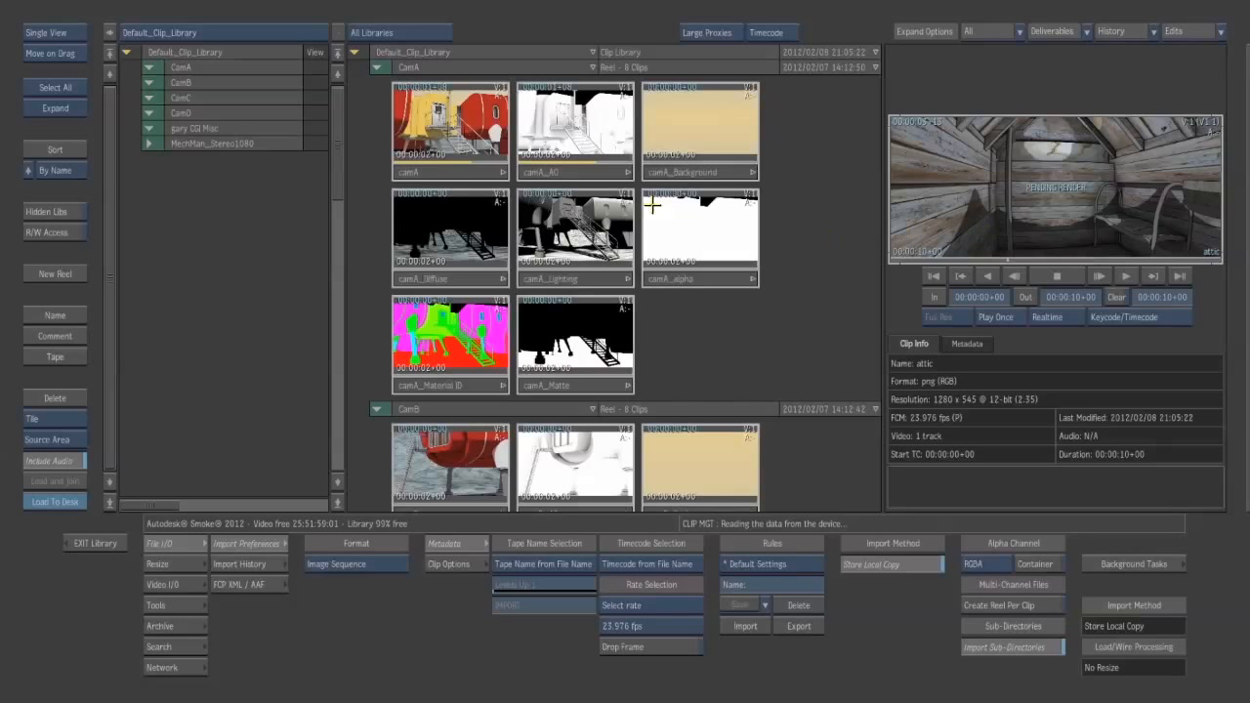
# - Preview the camA beauty clip from the CamA reel in the library player
pyautogui.click(439, 166)
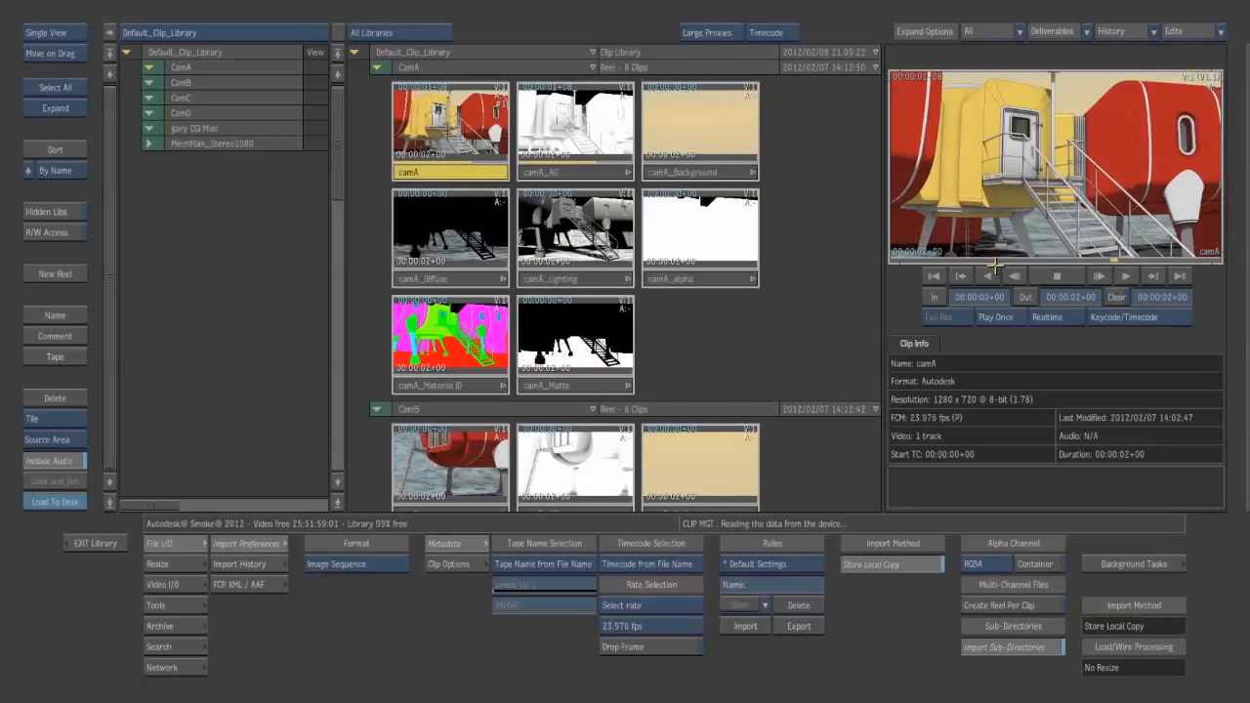
pyautogui.click(1120, 276)
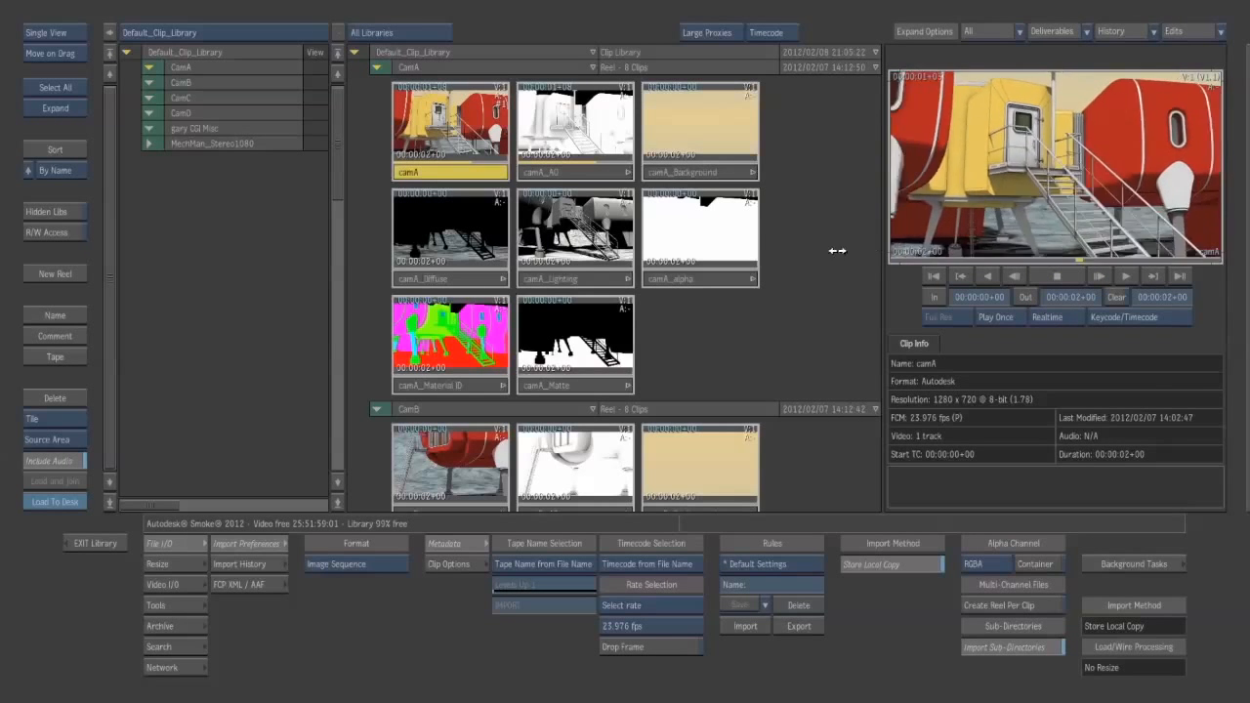
pyautogui.click(1110, 276)
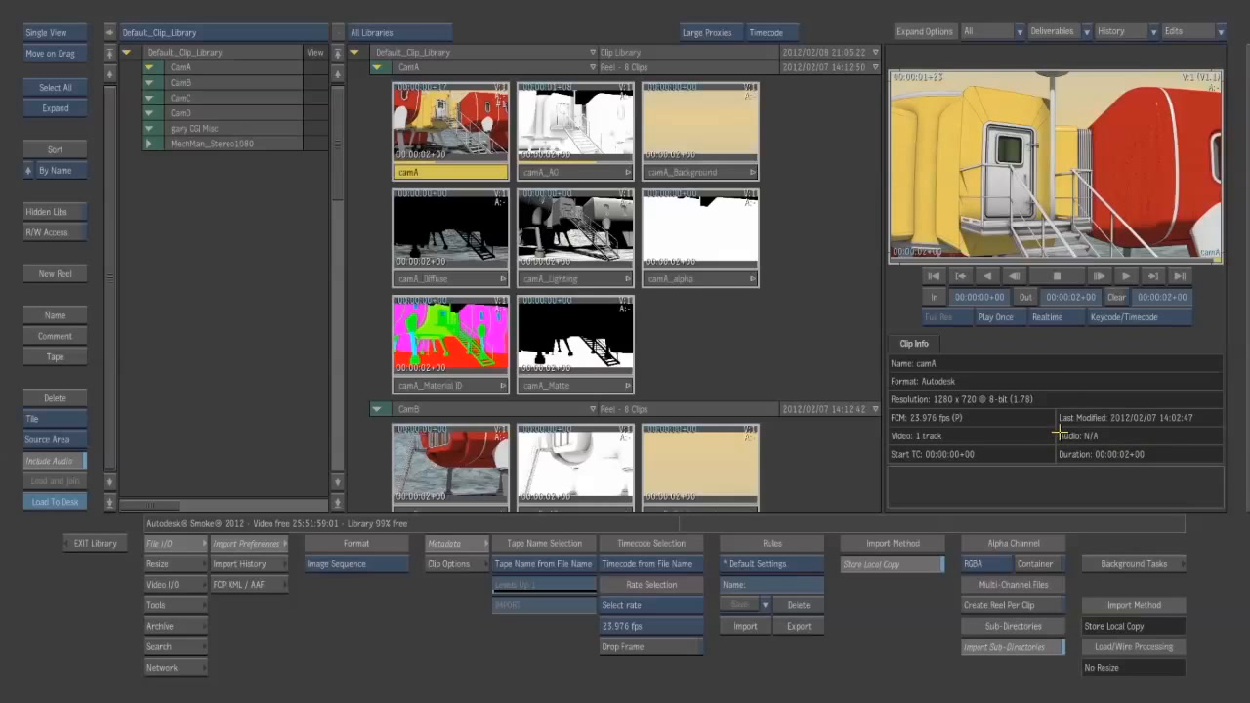
# - Preview the camA_Lighting pass, return it to its first frame and play it again, then scrub through it
pyautogui.click(598, 280)
pyautogui.click(1118, 276)
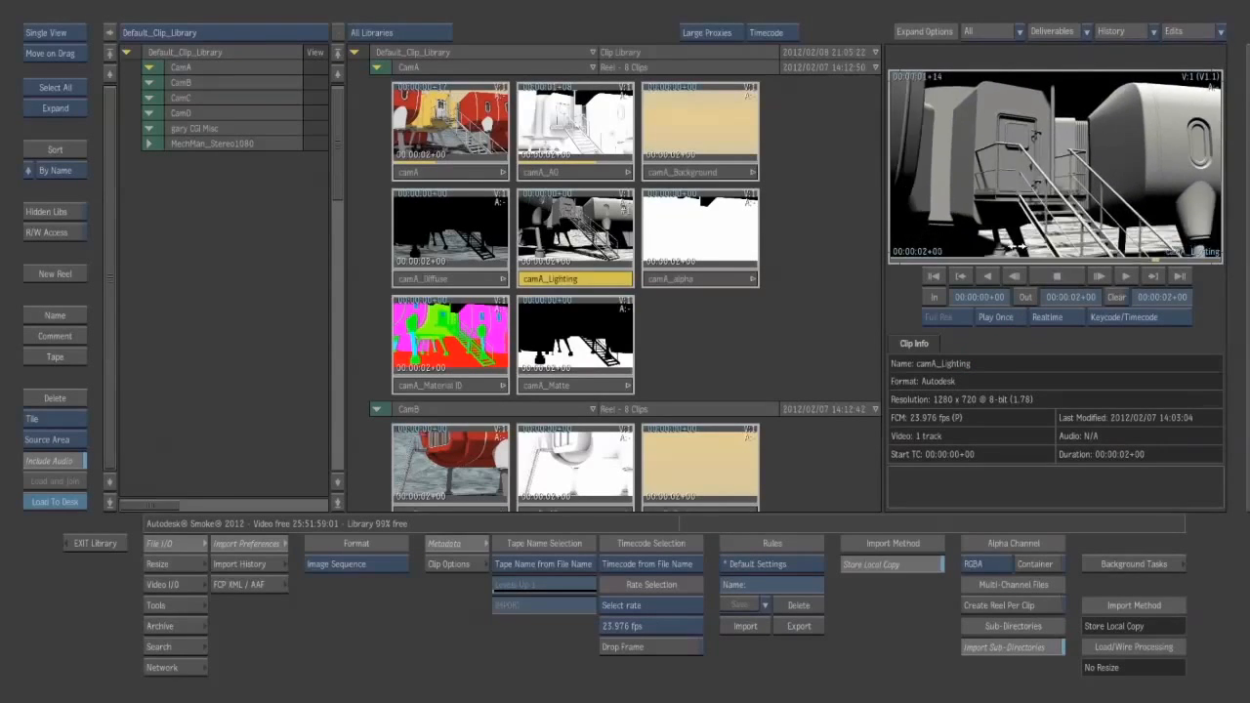
pyautogui.click(1122, 276)
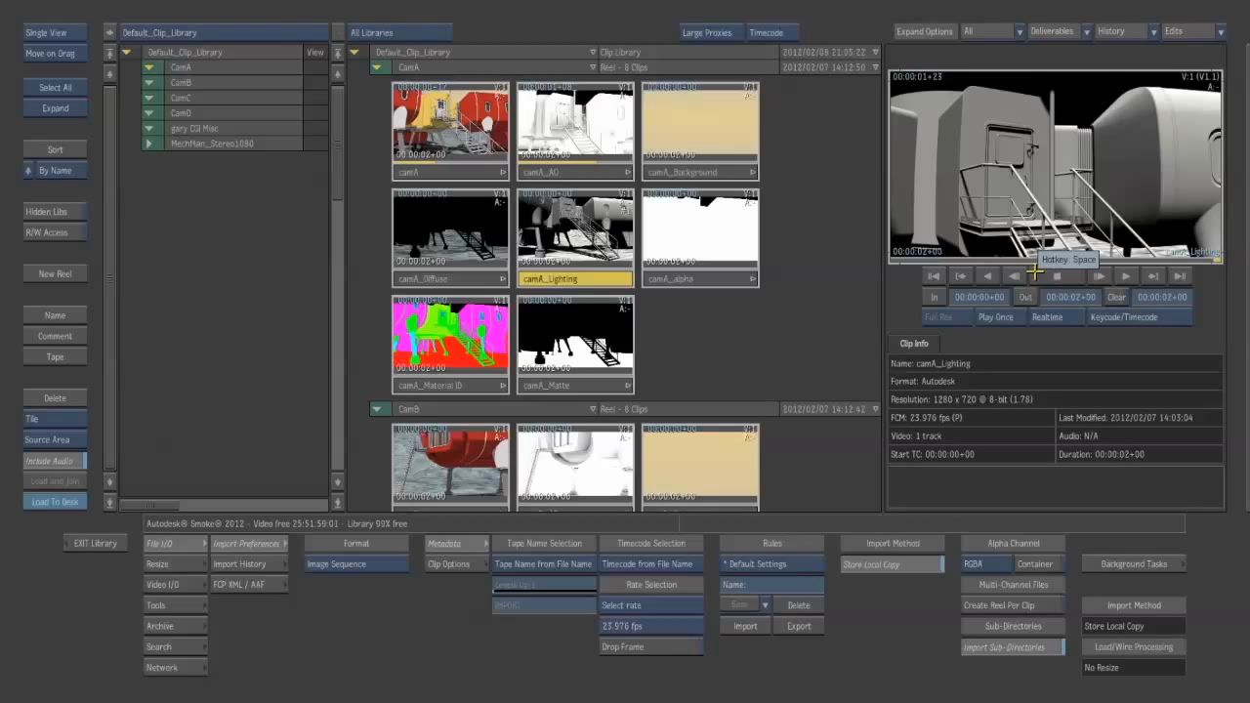
pyautogui.click(937, 278)
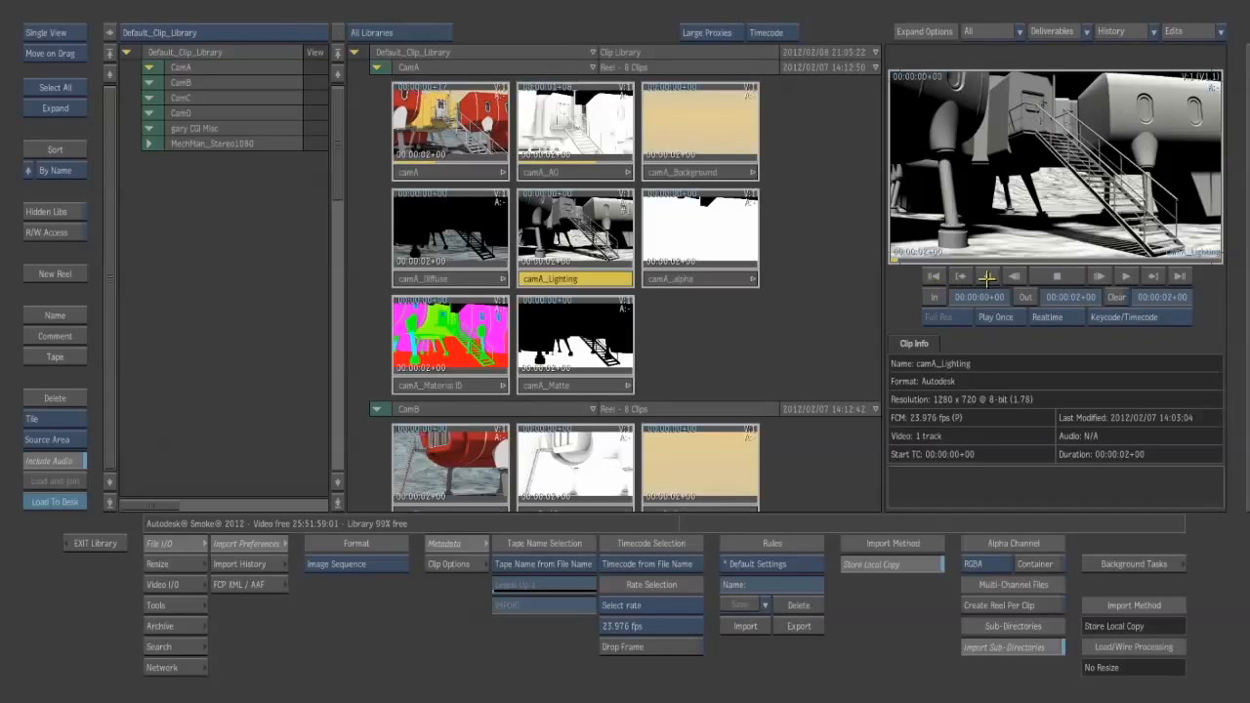
pyautogui.click(1125, 277)
pyautogui.press('space')
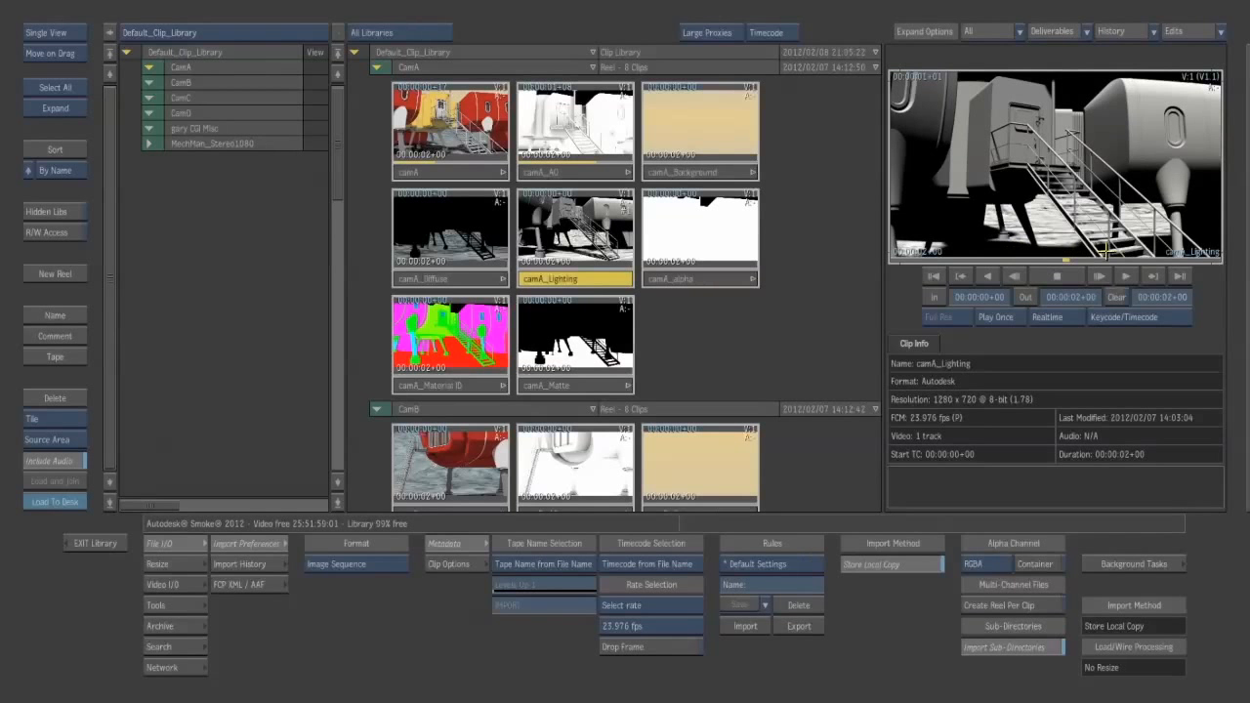
pyautogui.moveTo(1014, 249)
pyautogui.mouseDown()
pyautogui.moveTo(1103, 250)
pyautogui.moveTo(902, 251)
pyautogui.mouseUp()
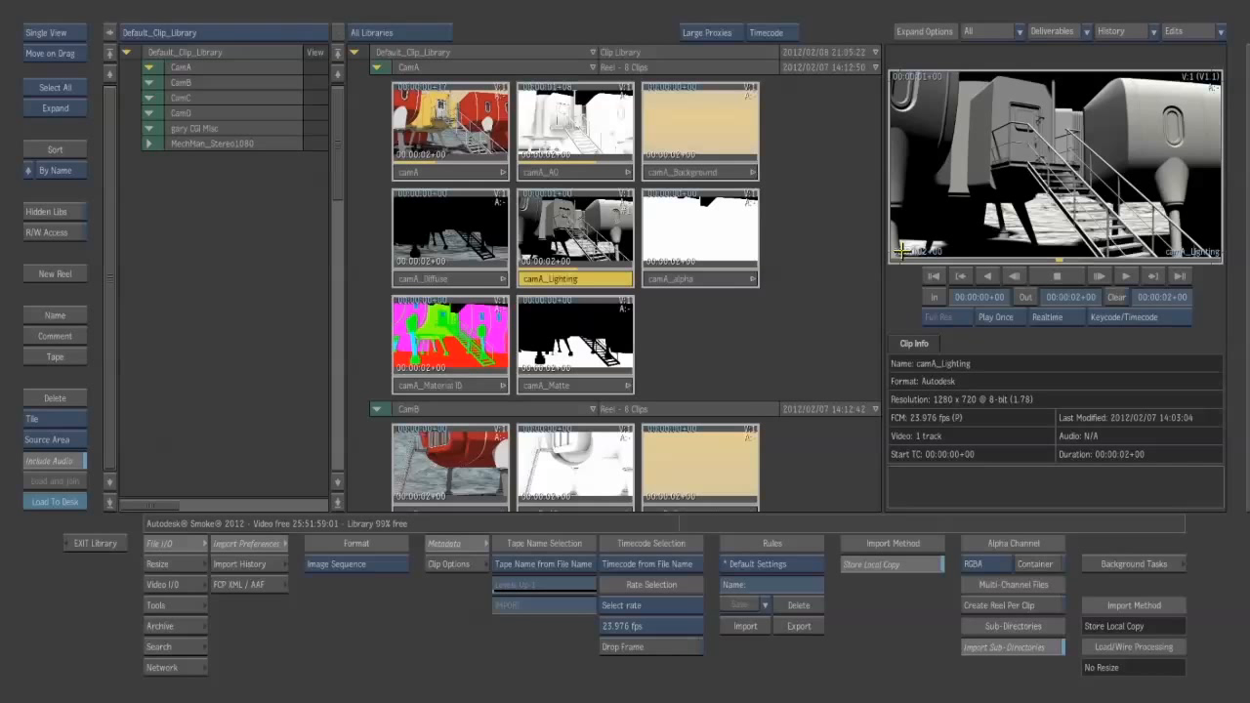
# - Check the camA_Diffuse and camA_alpha passes, then play camA_Matte and return it to its first frame
pyautogui.click(472, 278)
pyautogui.click(678, 279)
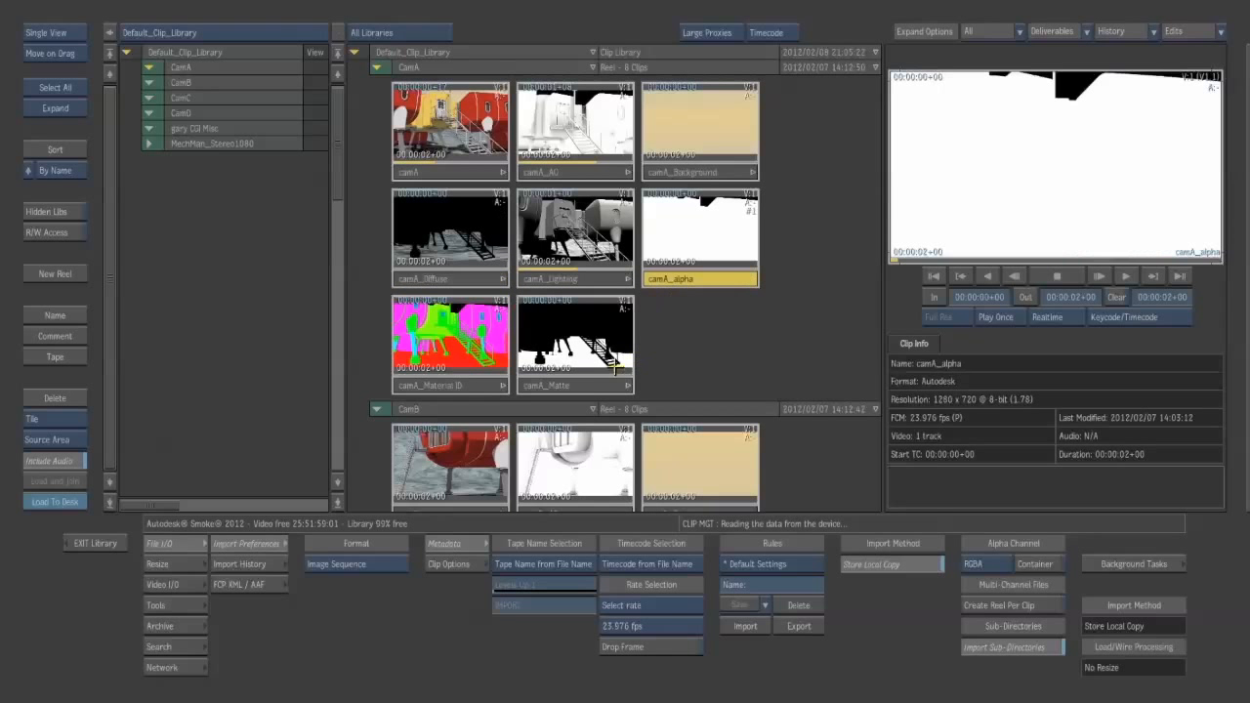
pyautogui.click(591, 385)
pyautogui.click(1123, 275)
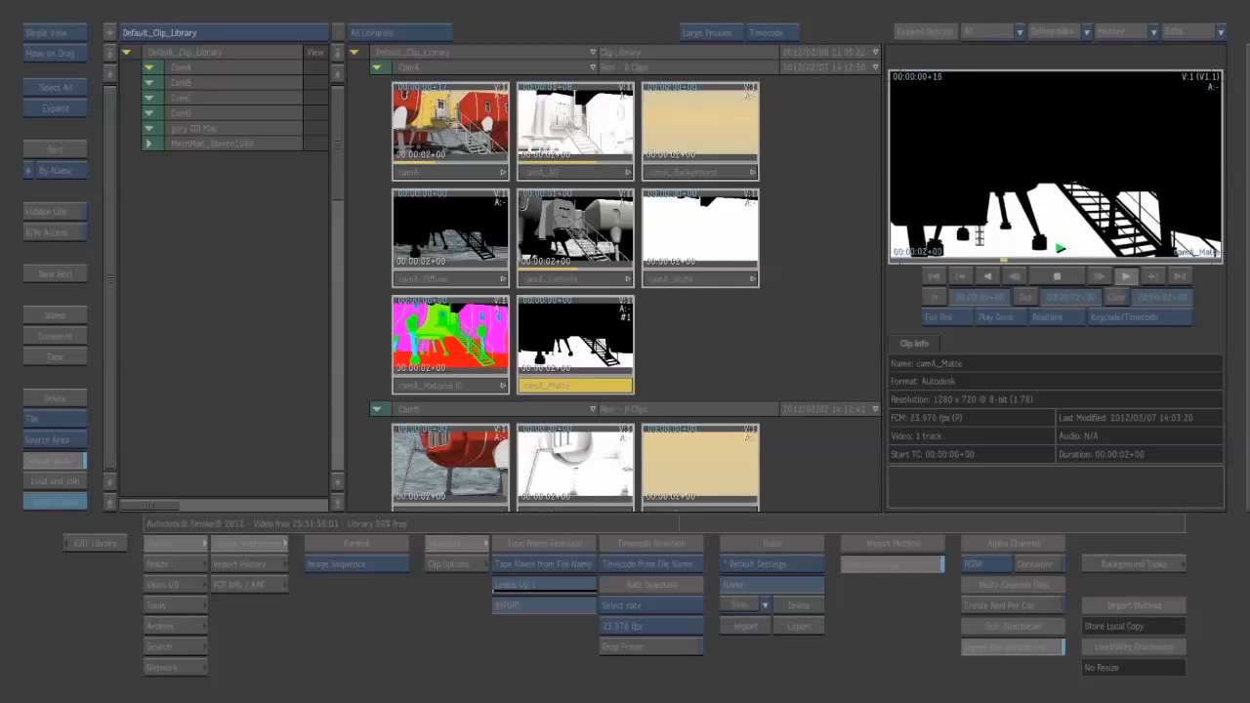
pyautogui.click(937, 275)
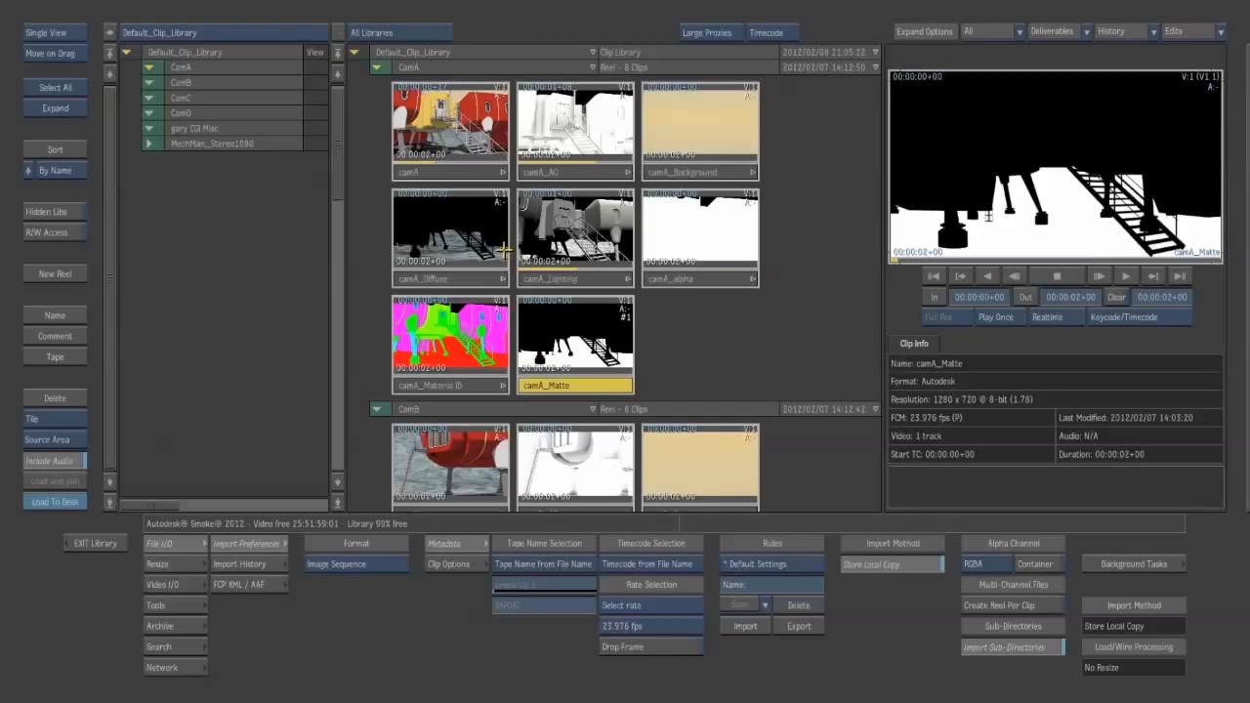
# - Load all eight clips of the CamA reel to the desk with Store Local Copy turned off
pyautogui.click(438, 172)
pyautogui.keyDown('shift'); pyautogui.click(563, 391); pyautogui.keyUp('shift')
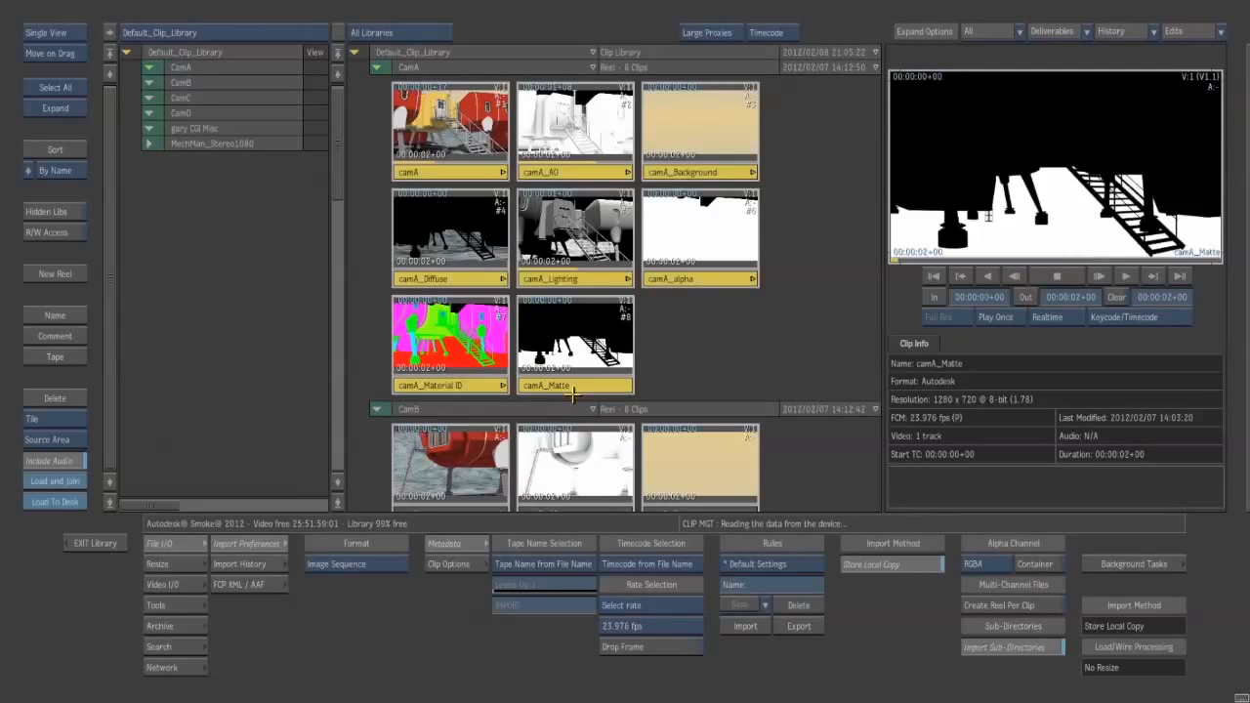
pyautogui.click(867, 572)
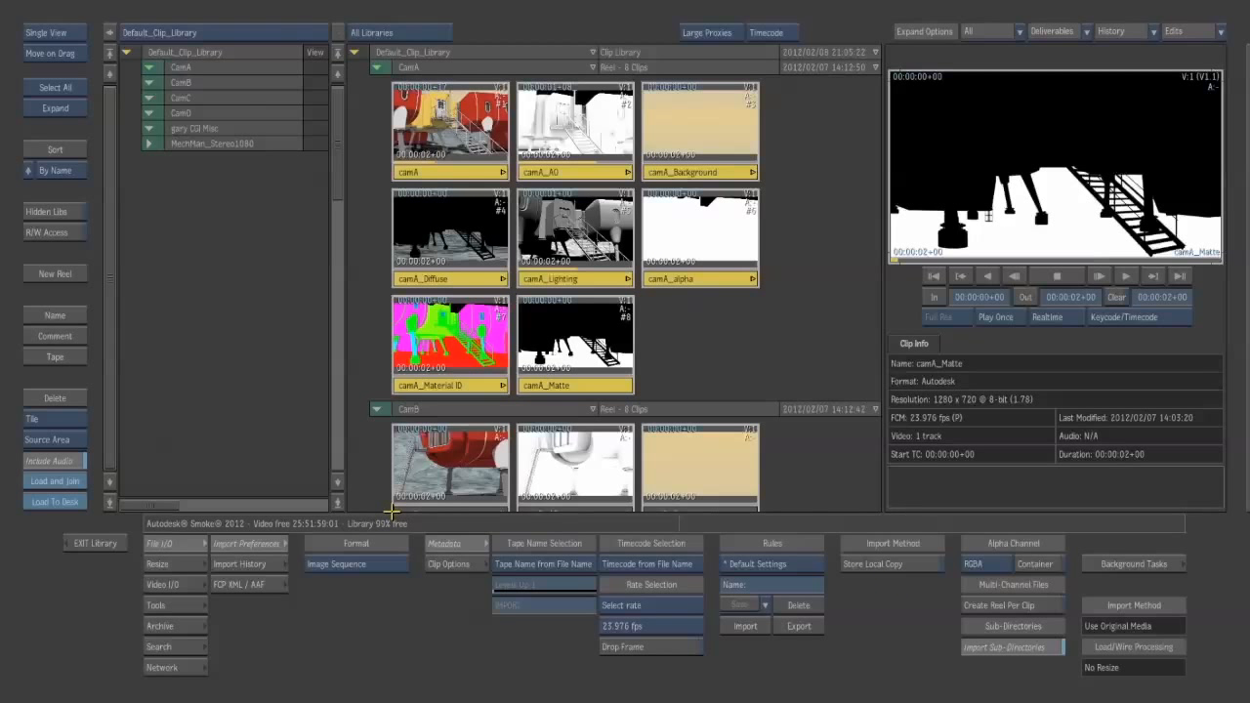
pyautogui.click(79, 500)
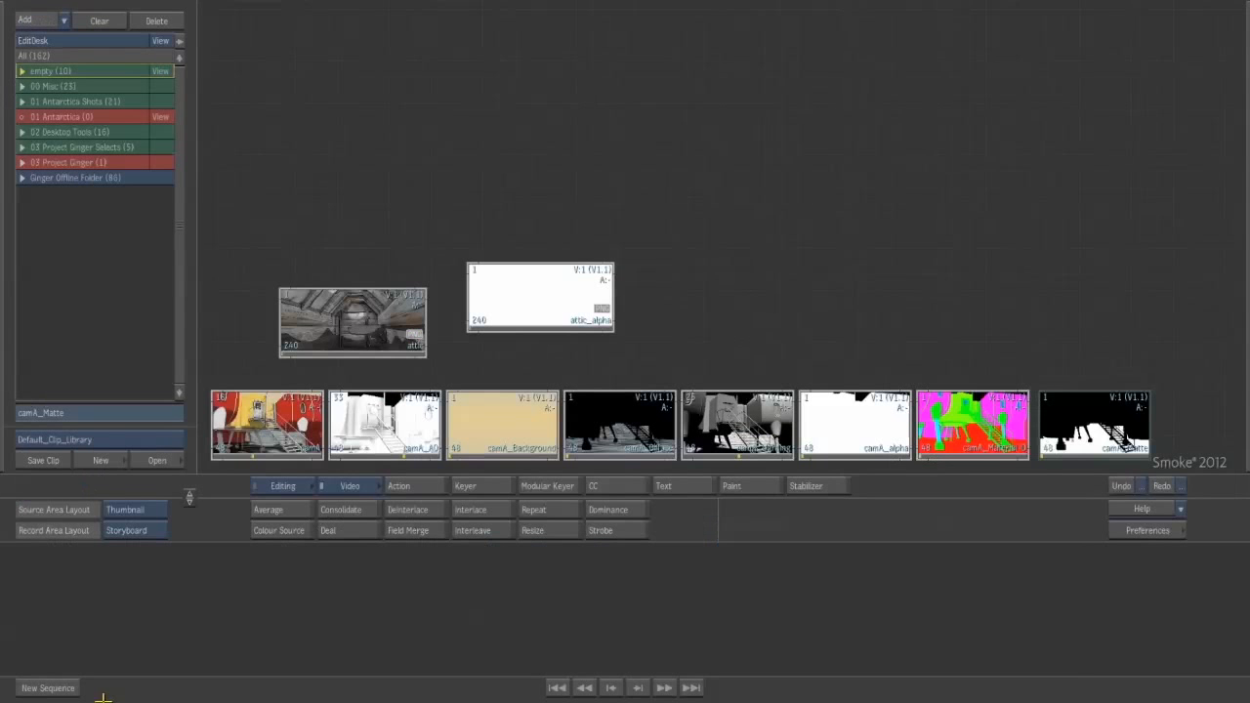
# - Reposition the camA, camA_AO and camA_Background clips slightly higher on the desk
pyautogui.moveTo(278, 426); pyautogui.dragTo(286, 409)
pyautogui.moveTo(401, 424); pyautogui.dragTo(412, 398)
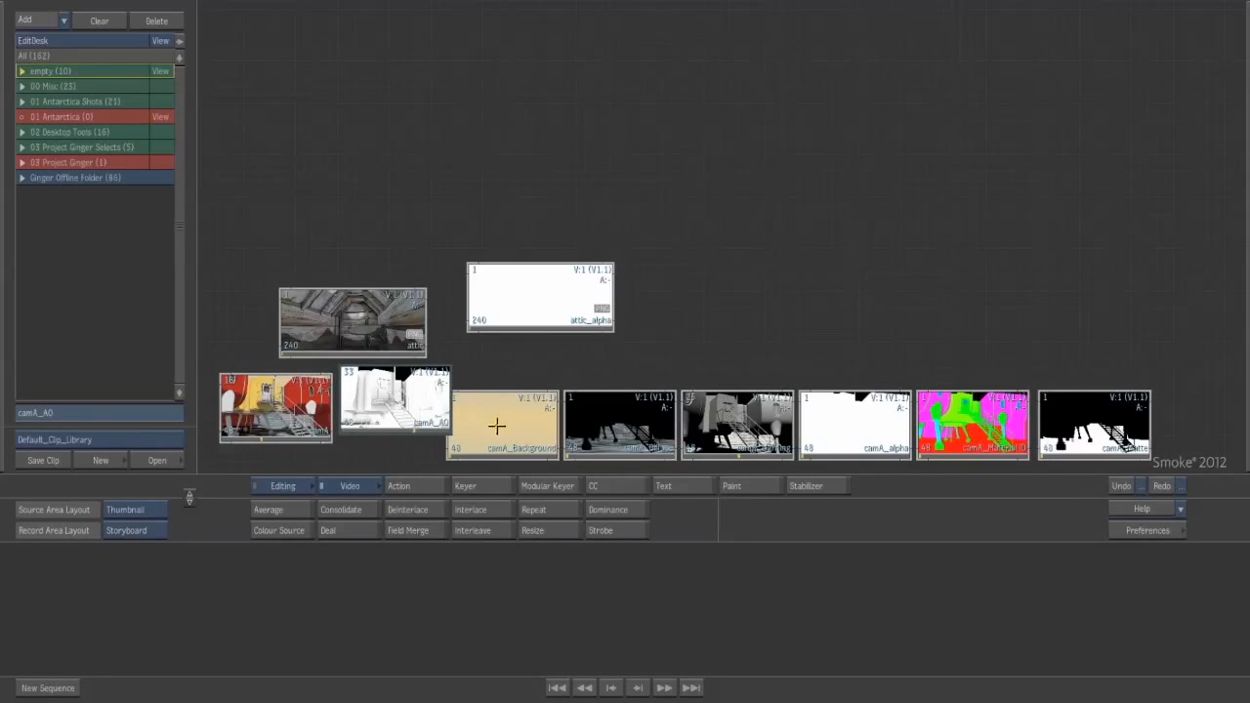
pyautogui.moveTo(489, 423); pyautogui.dragTo(511, 406)
# - Open camA in the full-size player, play it with the playback mode set to Loop, and return to the desk
pyautogui.doubleClick(291, 410)
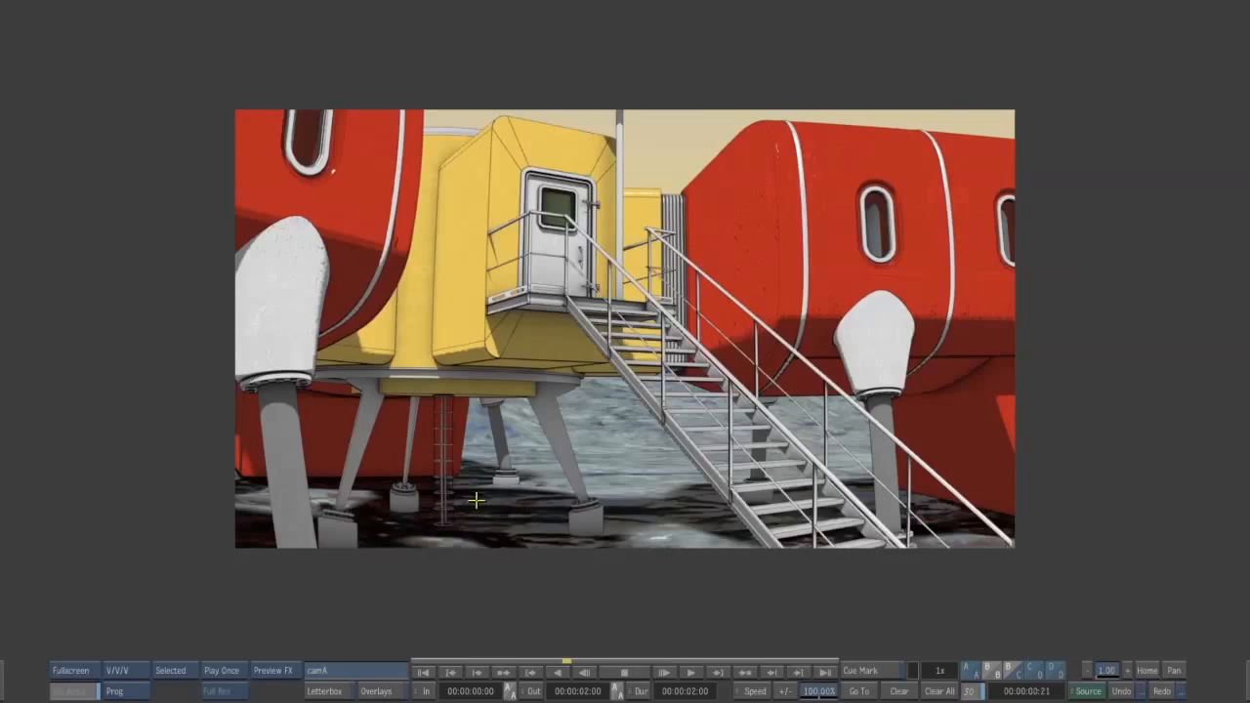
pyautogui.click(687, 670)
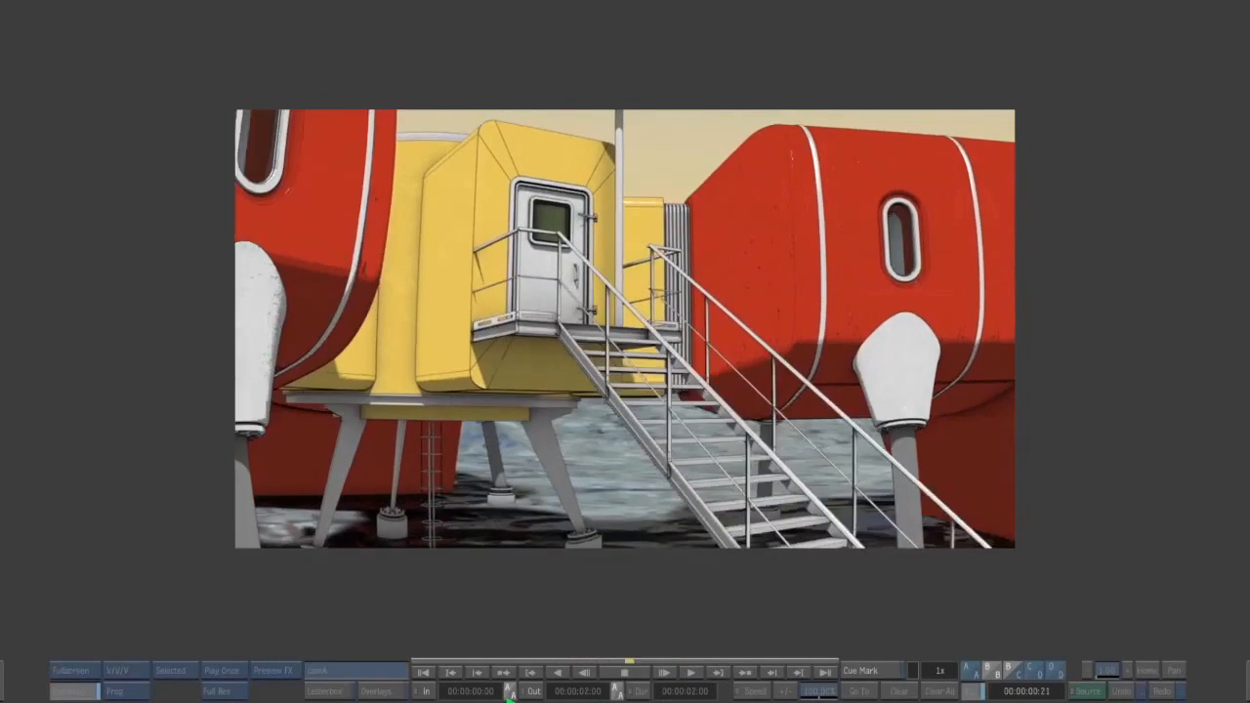
pyautogui.click(221, 669)
pyautogui.click(221, 649)
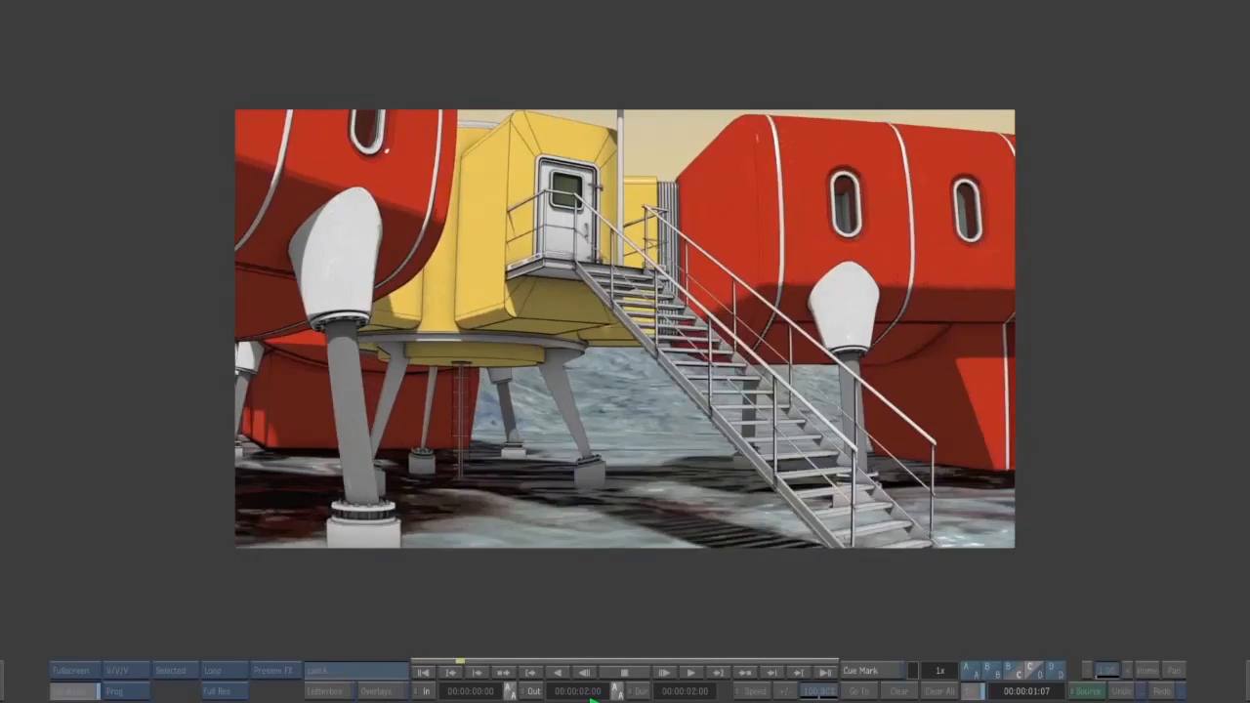
pyautogui.click(637, 671)
pyautogui.click(638, 563)
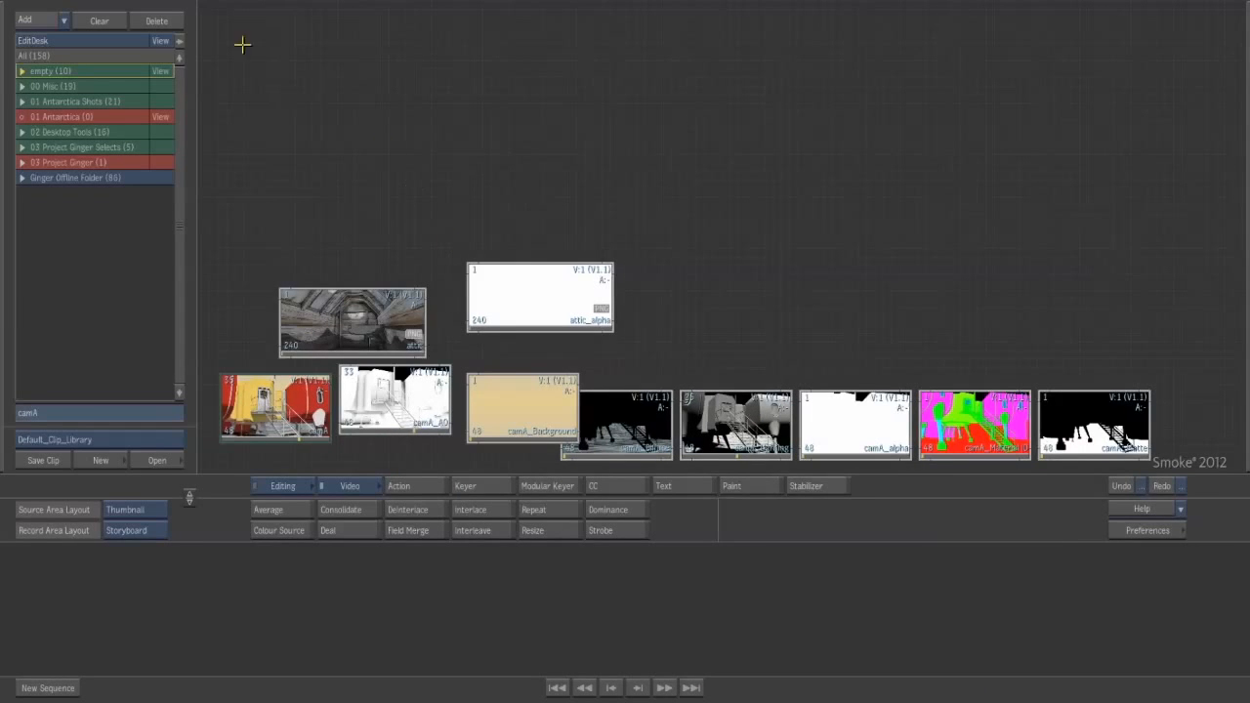
# - Show the 00 Misc folder on the desk and line up its two MVI_6742 green-screen clips one above the other
pyautogui.click(165, 90)
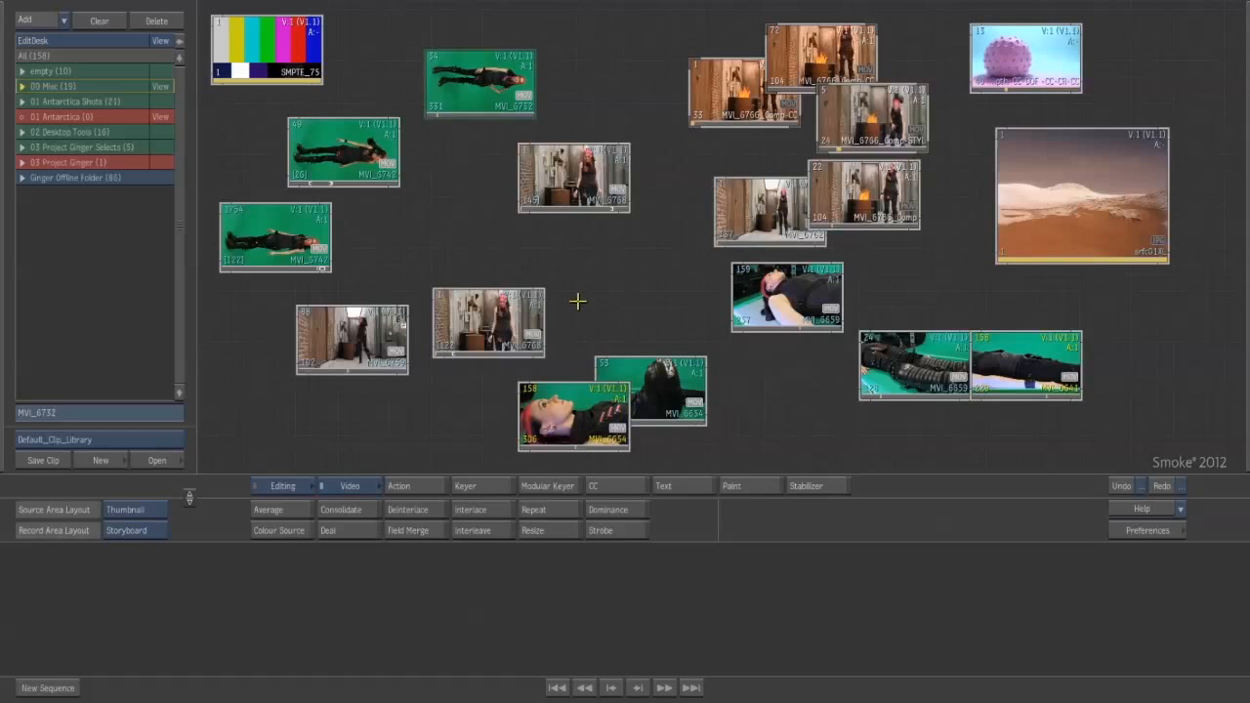
pyautogui.moveTo(288, 239); pyautogui.dragTo(333, 260)
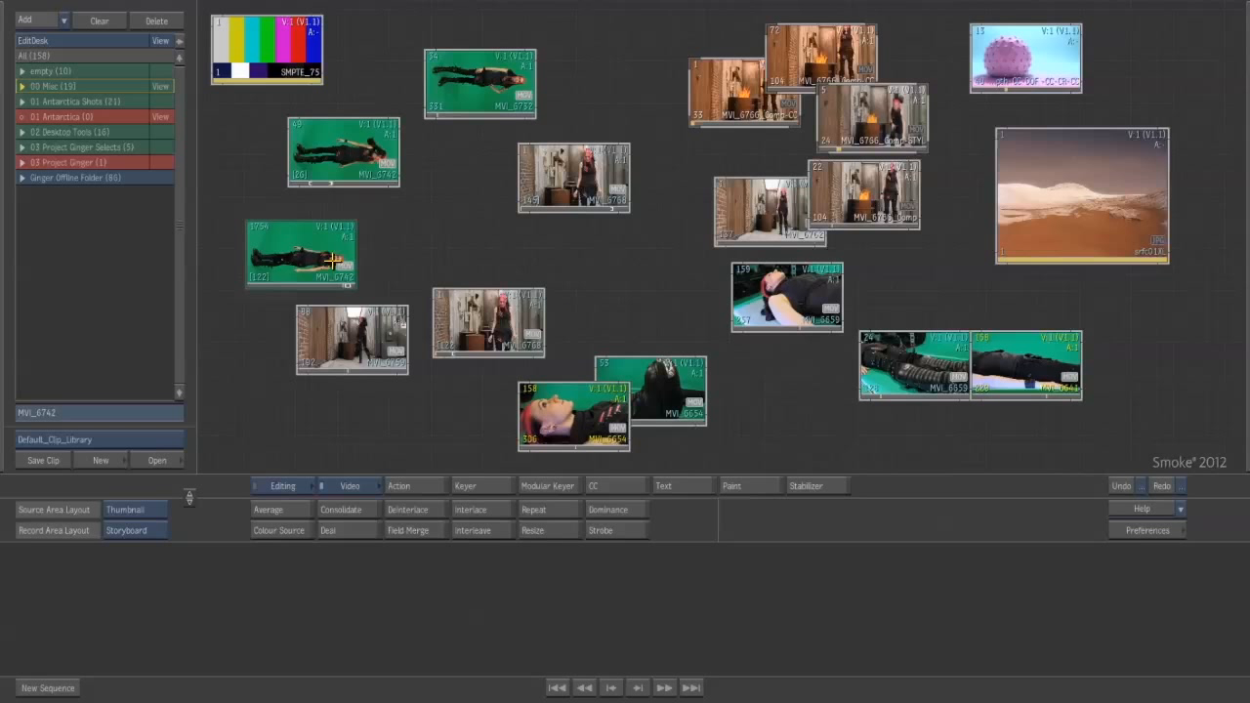
pyautogui.moveTo(303, 244); pyautogui.dragTo(294, 235)
pyautogui.moveTo(337, 164); pyautogui.dragTo(287, 173)
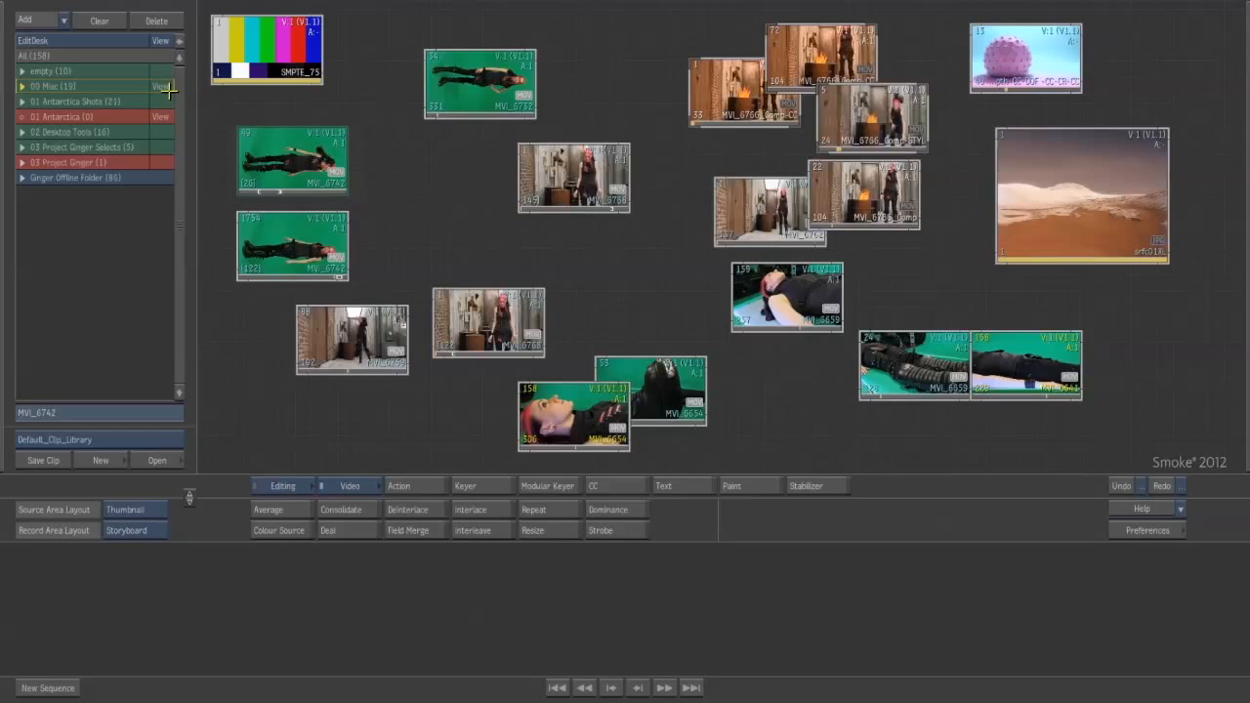
# - Stack the three standing-figure green-screen clips together and gather the ungraded brick-room clips, including MVI_6768, into a second pile
pyautogui.click(77, 86)
pyautogui.moveTo(304, 158); pyautogui.dragTo(338, 192)
pyautogui.moveTo(455, 107); pyautogui.dragTo(336, 192)
pyautogui.moveTo(572, 430); pyautogui.dragTo(585, 427)
pyautogui.moveTo(317, 324); pyautogui.dragTo(594, 91)
pyautogui.moveTo(496, 321); pyautogui.dragTo(556, 134)
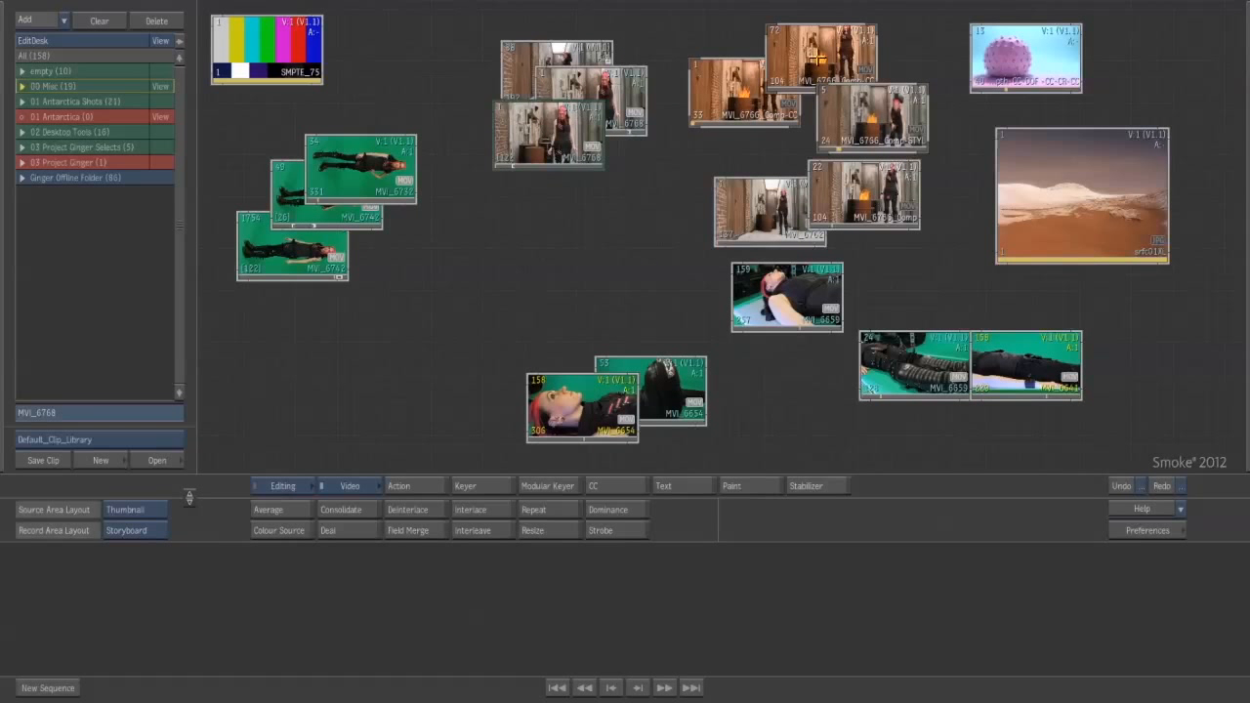
# - Cluster the MVI_6766 fire comp clips together and place the ungraded brick-room clip just below them
pyautogui.moveTo(818, 61); pyautogui.dragTo(801, 45)
pyautogui.moveTo(733, 100); pyautogui.dragTo(733, 65)
pyautogui.moveTo(822, 49); pyautogui.dragTo(810, 53)
pyautogui.moveTo(867, 183); pyautogui.dragTo(895, 98)
pyautogui.moveTo(820, 180); pyautogui.dragTo(796, 116)
# - Overlap the two MVI_6659 clips as a pair and move MVI_6641 apart from them
pyautogui.moveTo(781, 286); pyautogui.dragTo(831, 330)
pyautogui.moveTo(947, 373); pyautogui.dragTo(931, 381)
pyautogui.moveTo(1017, 375); pyautogui.dragTo(1058, 383)
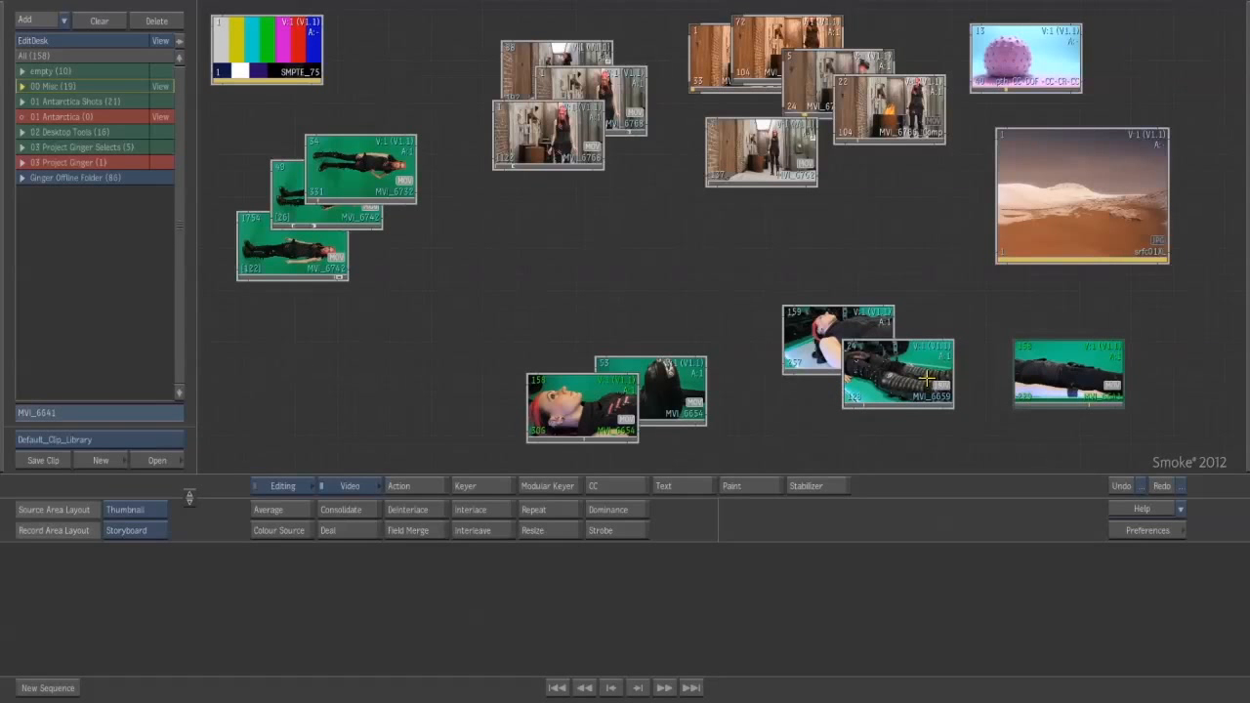
pyautogui.moveTo(907, 364); pyautogui.dragTo(947, 389)
pyautogui.moveTo(838, 336); pyautogui.dragTo(847, 363)
# - Separate the two MVI_6654 green-screen clips and lay them side by side near the lower middle of the desk
pyautogui.moveTo(557, 366); pyautogui.dragTo(480, 357)
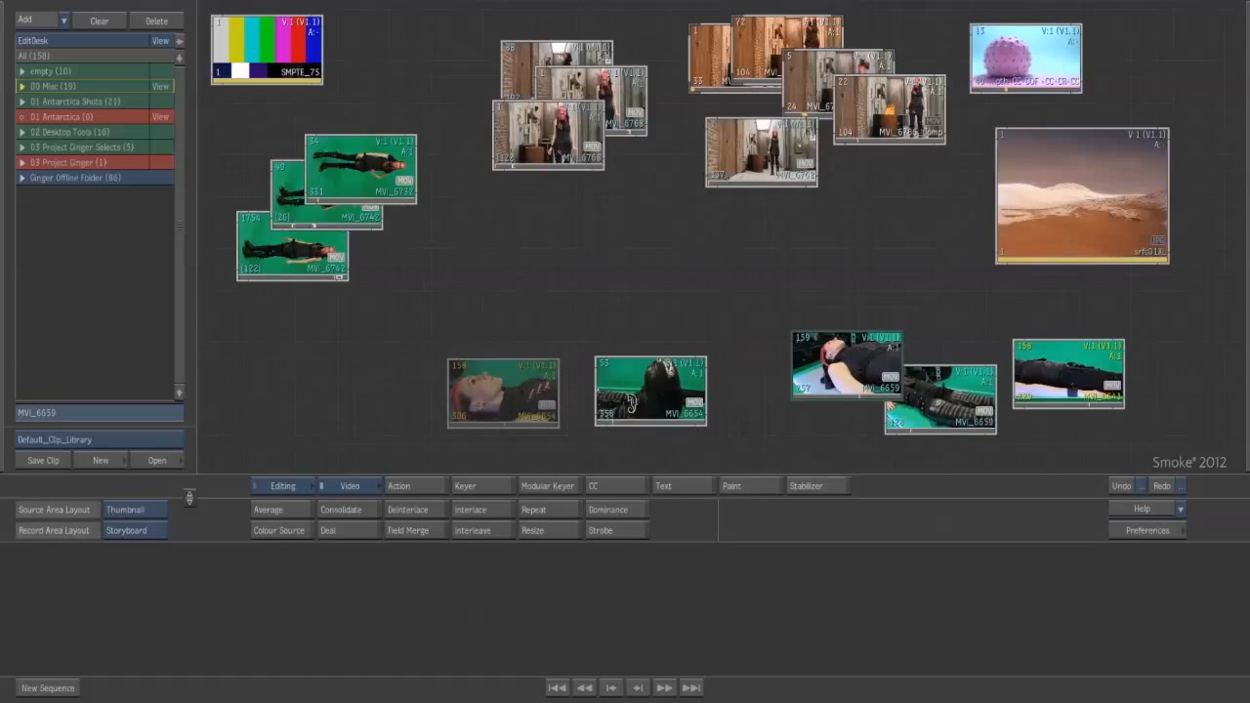
pyautogui.moveTo(646, 417); pyautogui.dragTo(625, 379)
pyautogui.moveTo(398, 311); pyautogui.dragTo(719, 454)
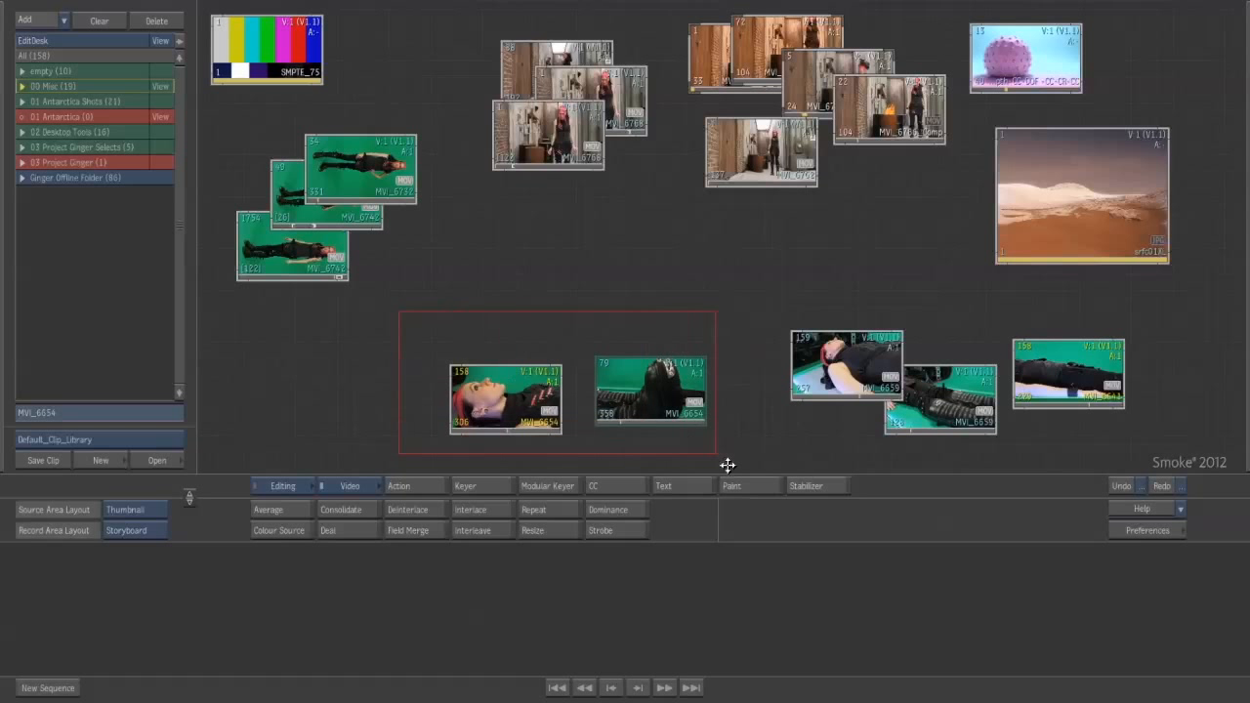
pyautogui.moveTo(653, 390); pyautogui.dragTo(670, 364)
pyautogui.moveTo(545, 370)
pyautogui.mouseDown()
pyautogui.moveTo(532, 353)
pyautogui.moveTo(551, 361)
pyautogui.mouseUp()
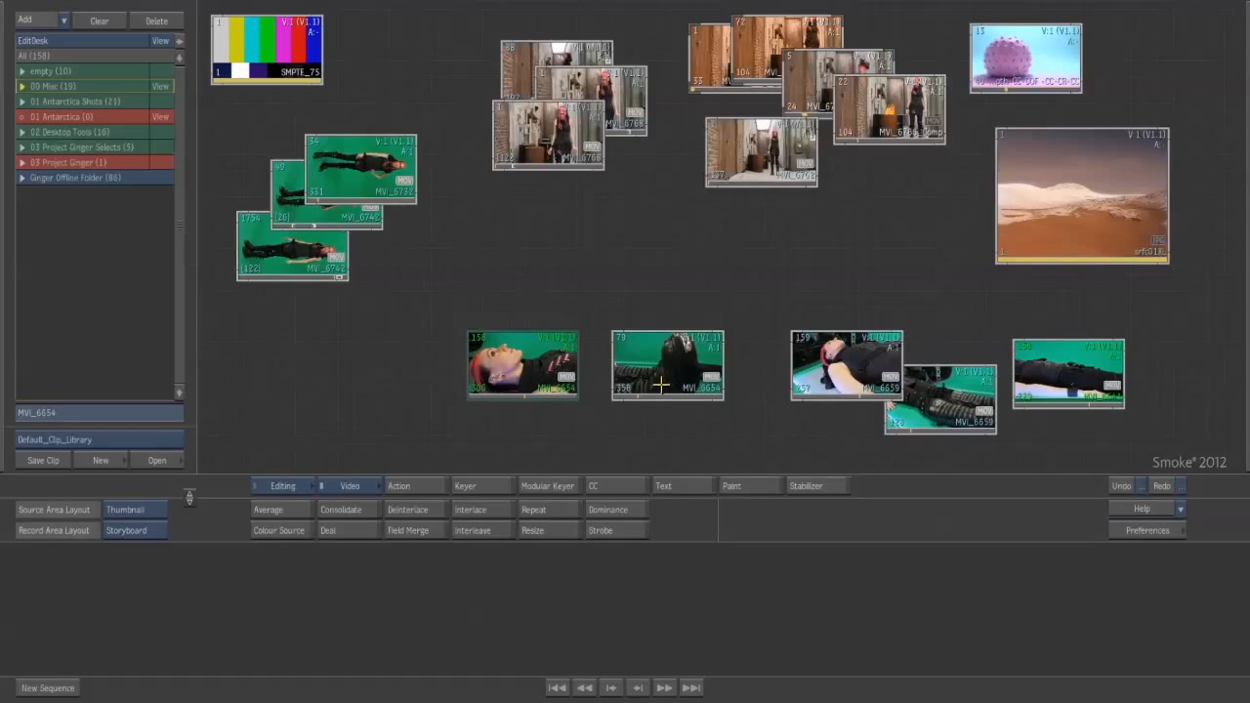
pyautogui.moveTo(658, 386); pyautogui.dragTo(642, 379)
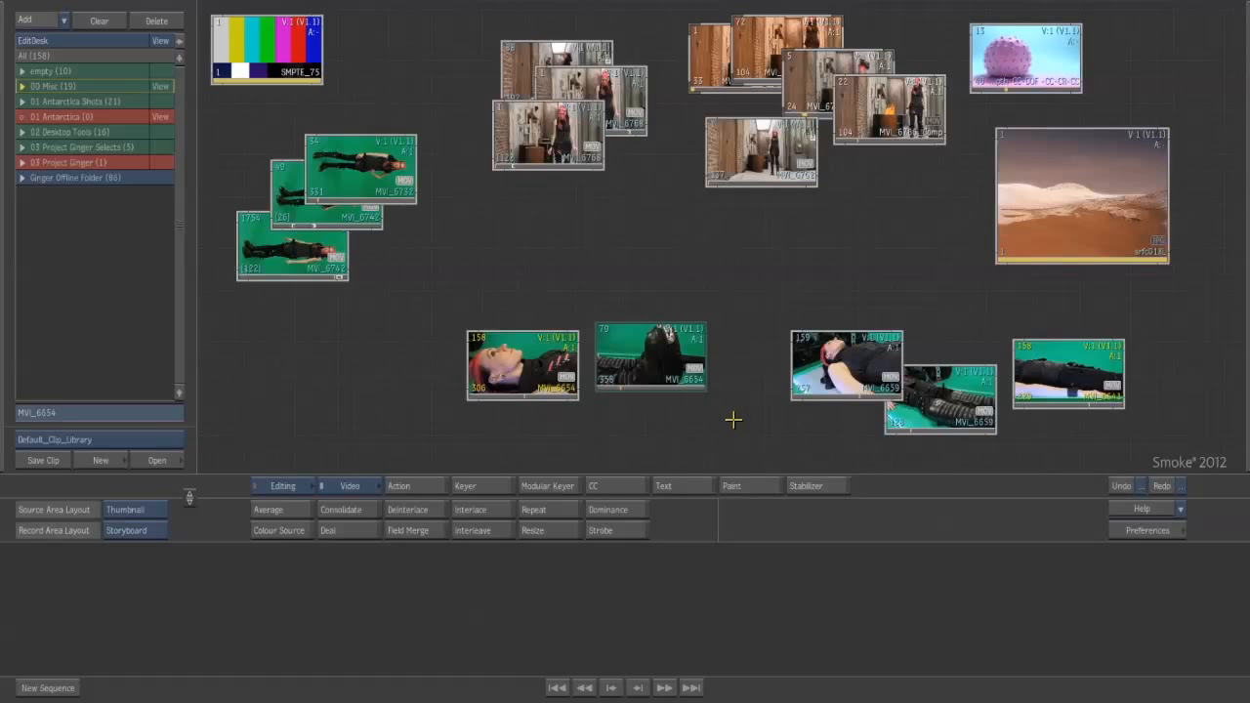
# - Display the clip information and source path of the srfc01XL background and check the green-screen clips the same way
pyautogui.moveTo(1065, 226)
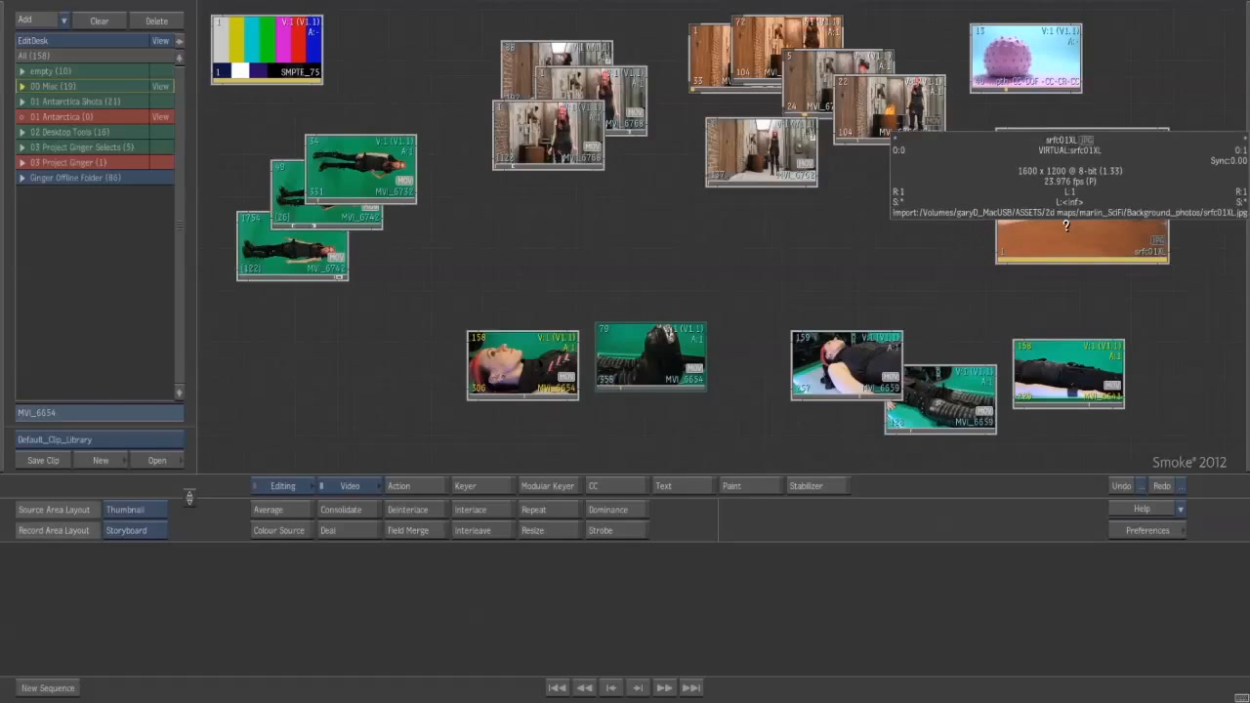
pyautogui.moveTo(514, 386)
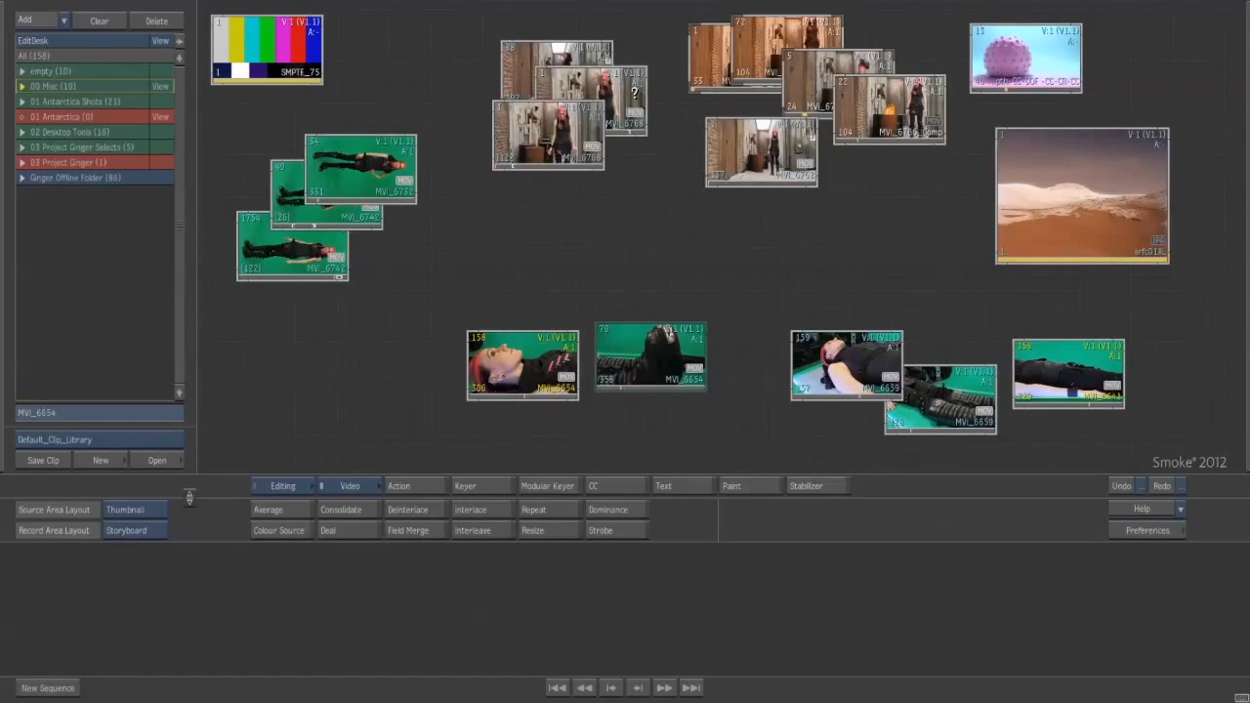
pyautogui.moveTo(391, 180)
# - Pull an 82-frame subclip out of the second MVI_6654 clip, discard the original and place the subclip beside the first MVI_6654 clip
pyautogui.moveTo(528, 357); pyautogui.dragTo(501, 343)
pyautogui.moveTo(643, 370); pyautogui.dragTo(692, 387)
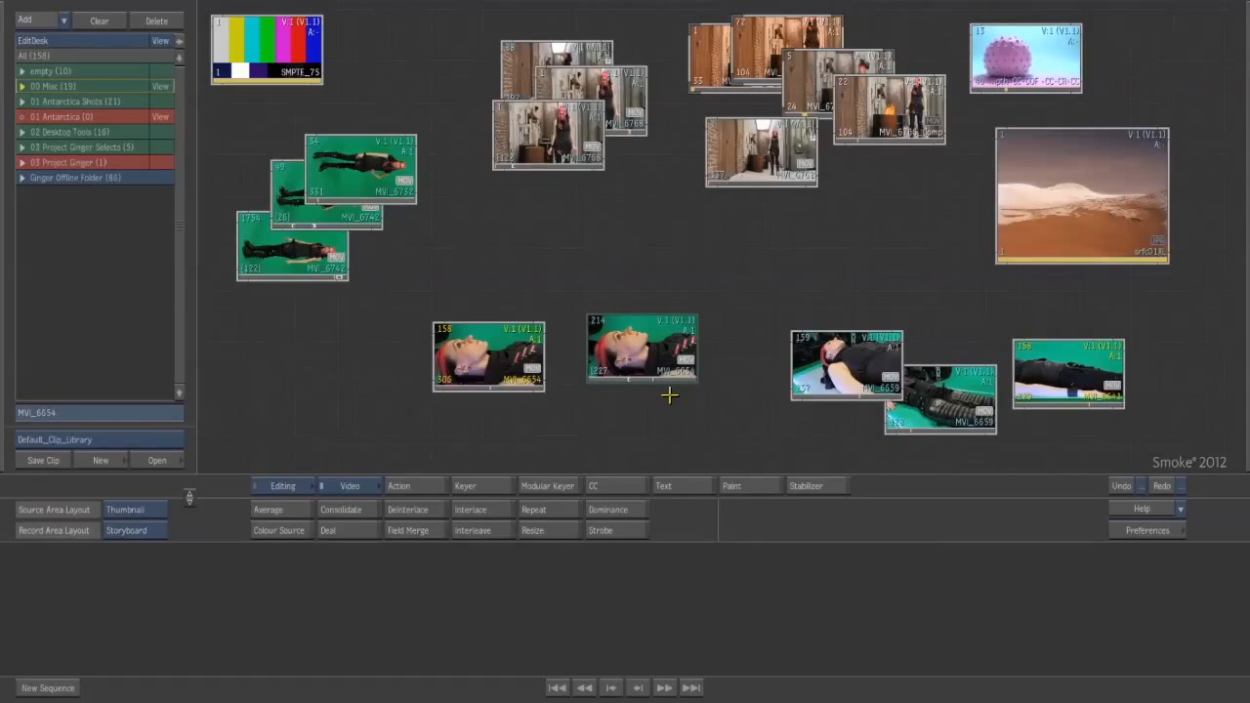
pyautogui.moveTo(681, 362); pyautogui.dragTo(692, 283)
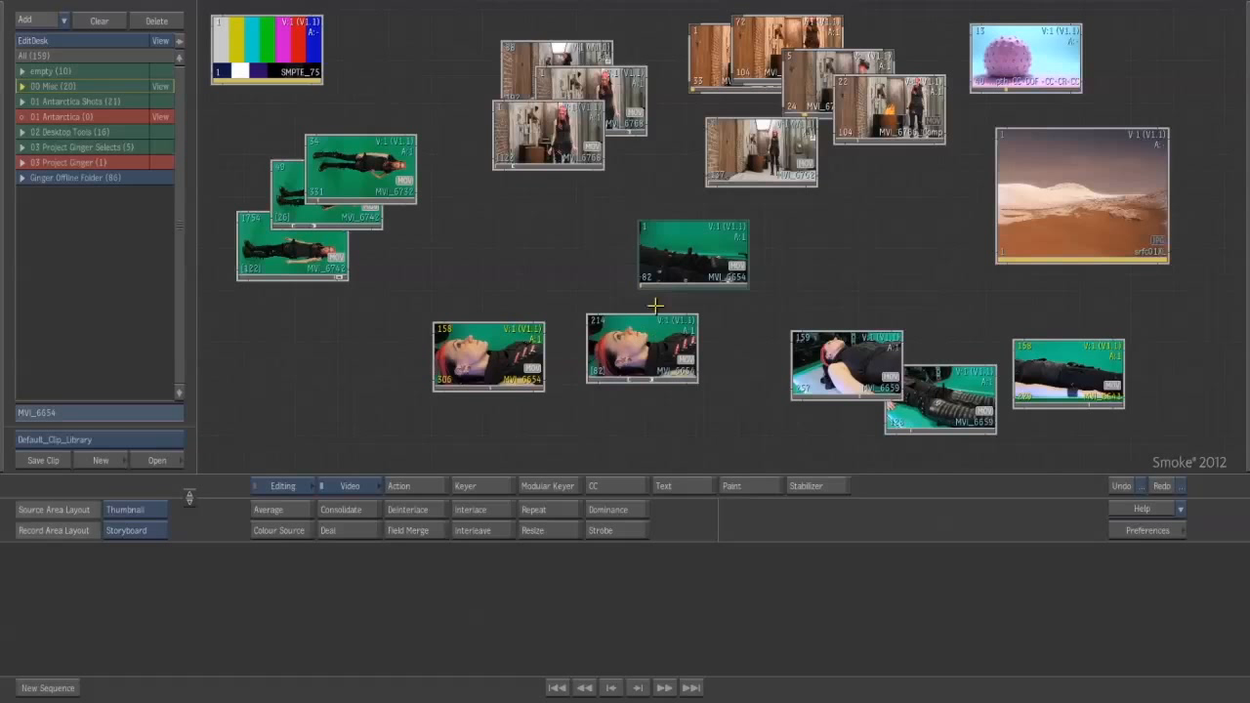
pyautogui.moveTo(639, 356); pyautogui.dragTo(475, 696)
pyautogui.moveTo(693, 244); pyautogui.dragTo(624, 363)
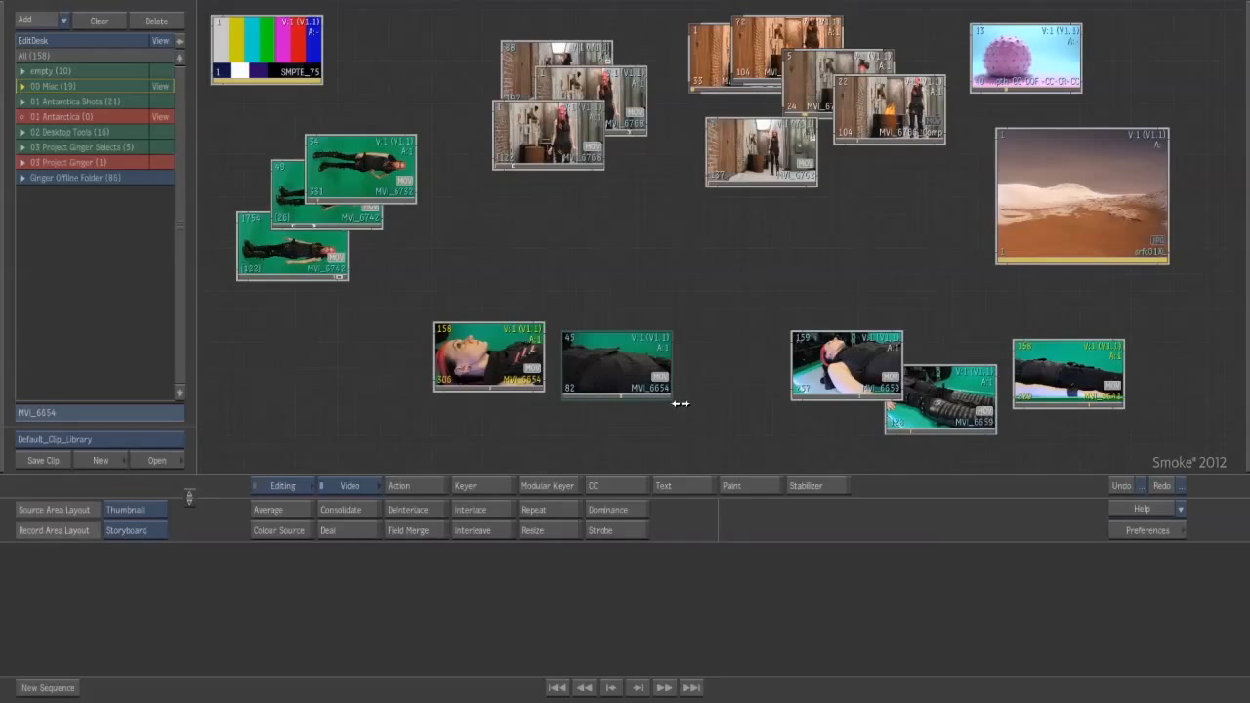
# - Align the two MVI_6654 clips side by side on the desk and reposition them as a selected pair
pyautogui.moveTo(621, 363)
pyautogui.mouseDown()
pyautogui.moveTo(641, 335)
pyautogui.moveTo(625, 380)
pyautogui.mouseUp()
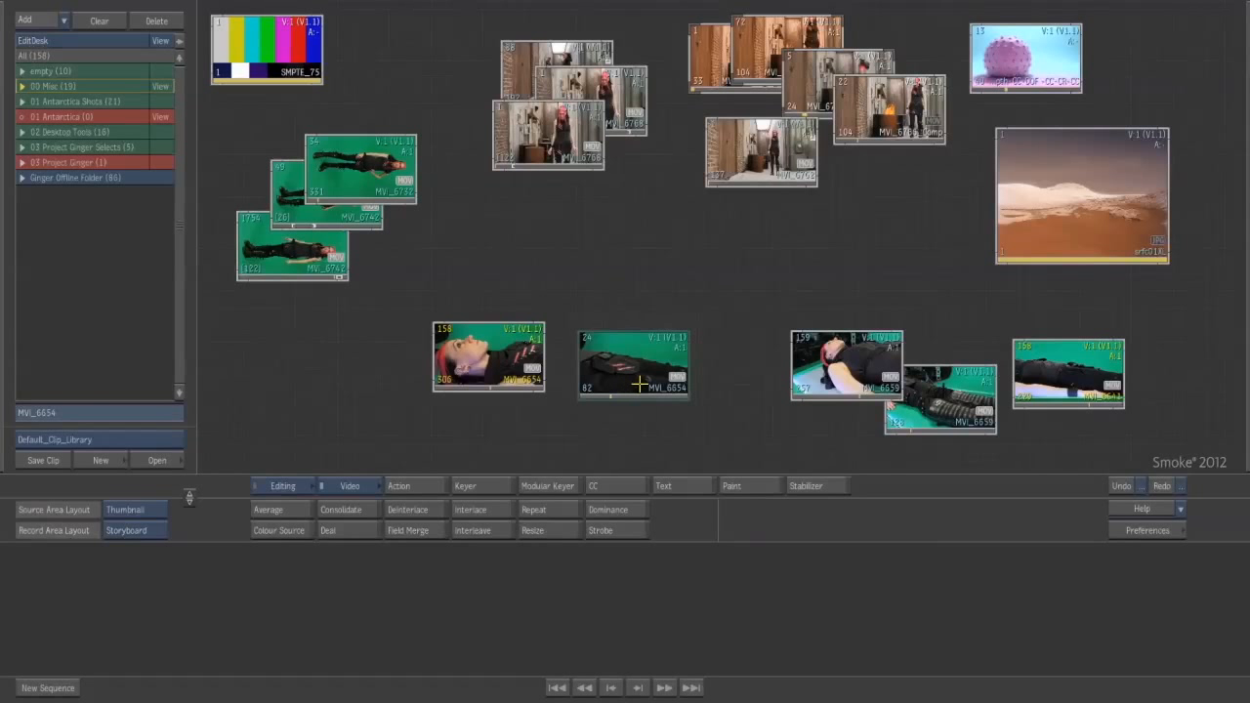
pyautogui.moveTo(693, 388); pyautogui.dragTo(572, 322)
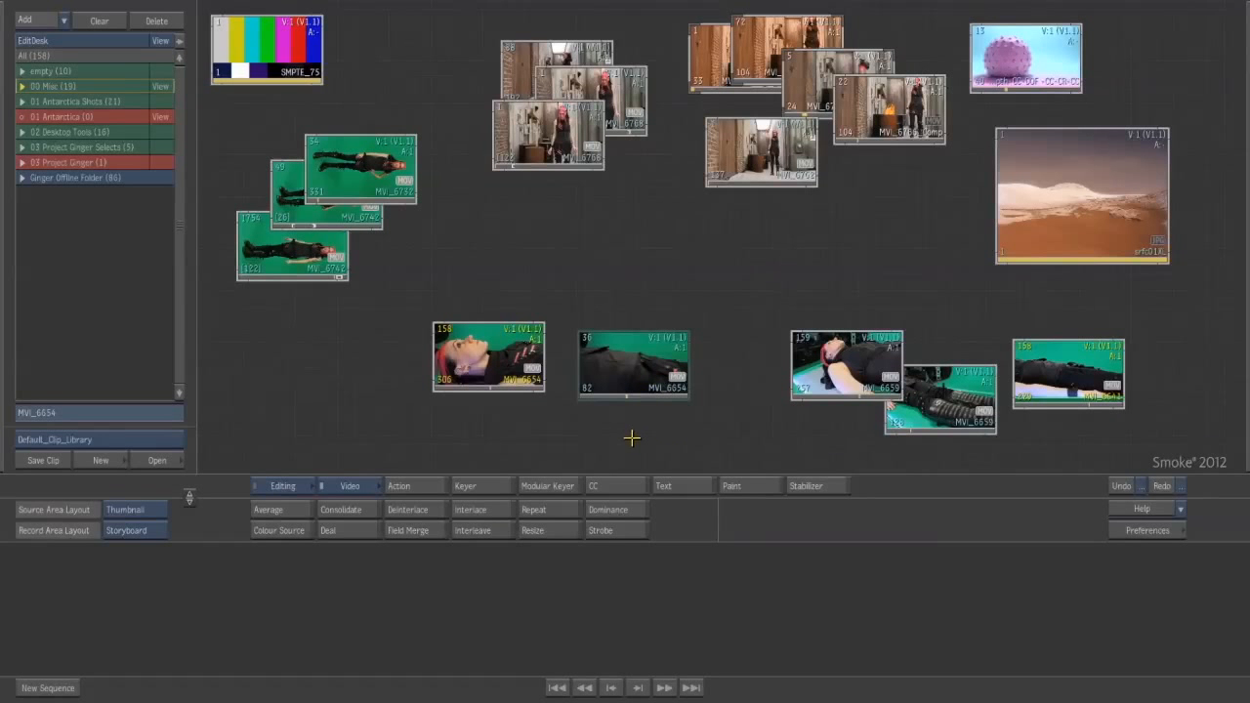
pyautogui.moveTo(488, 357); pyautogui.dragTo(504, 365)
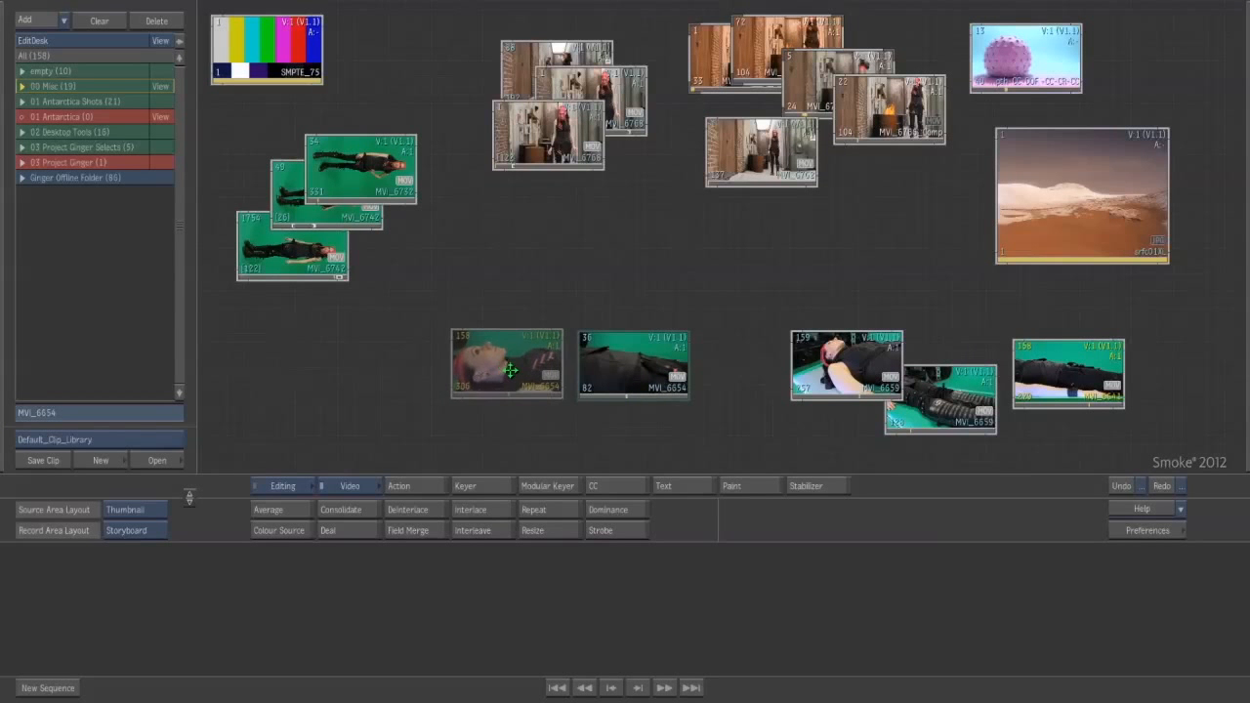
pyautogui.moveTo(447, 325)
pyautogui.mouseDown()
pyautogui.moveTo(689, 400)
pyautogui.moveTo(708, 435)
pyautogui.mouseUp()
pyautogui.moveTo(640, 380); pyautogui.dragTo(631, 382)
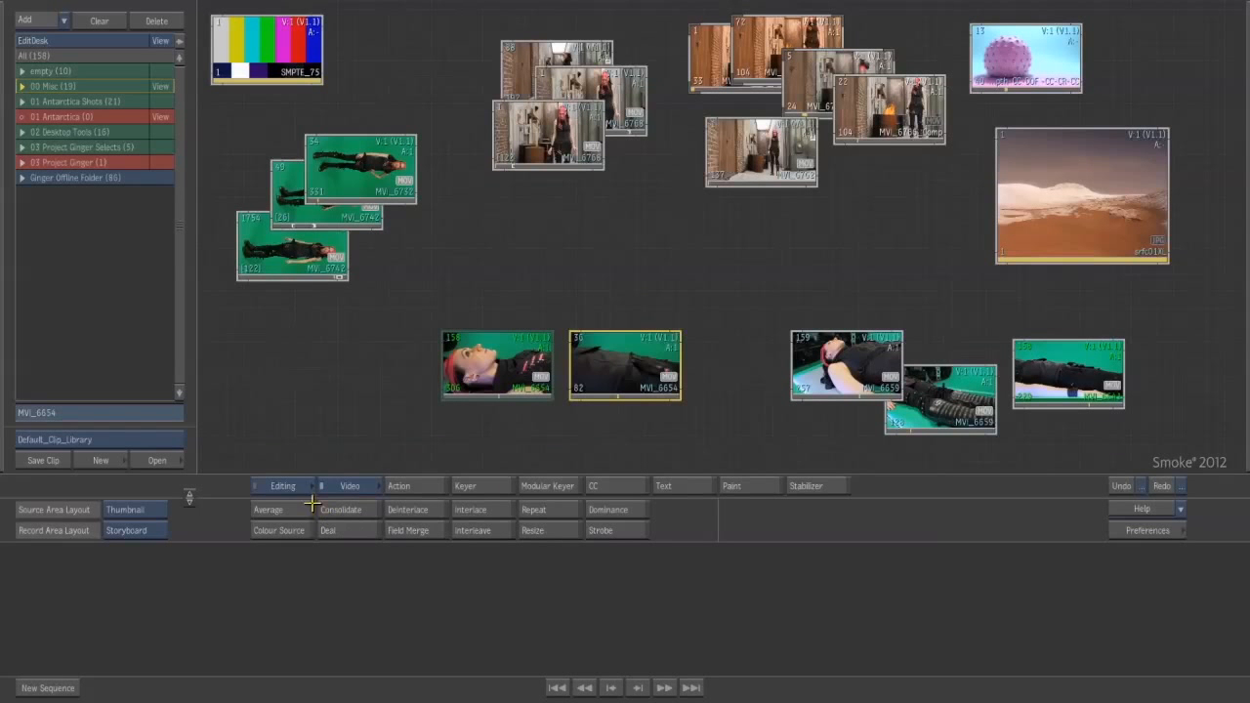
# - Gang the two MVI_6654 clips from the Source Area controls and scrub them in sync
pyautogui.click(284, 485)
pyautogui.click(291, 456)
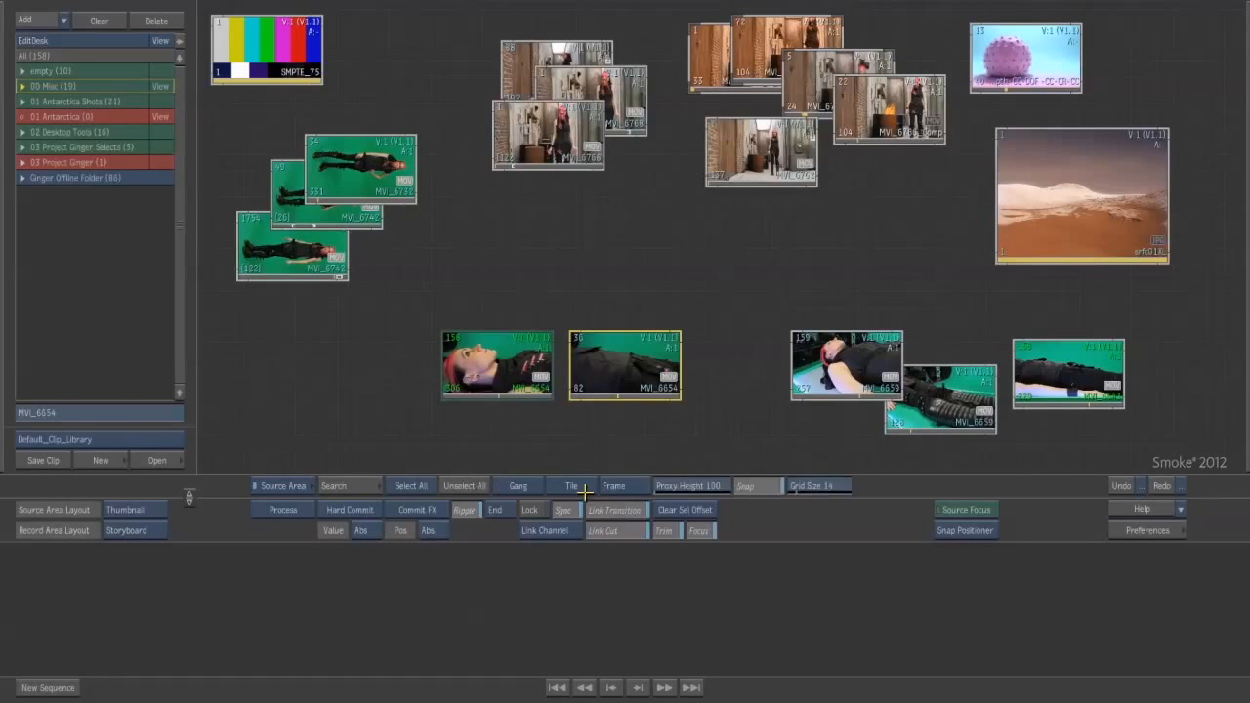
pyautogui.click(517, 485)
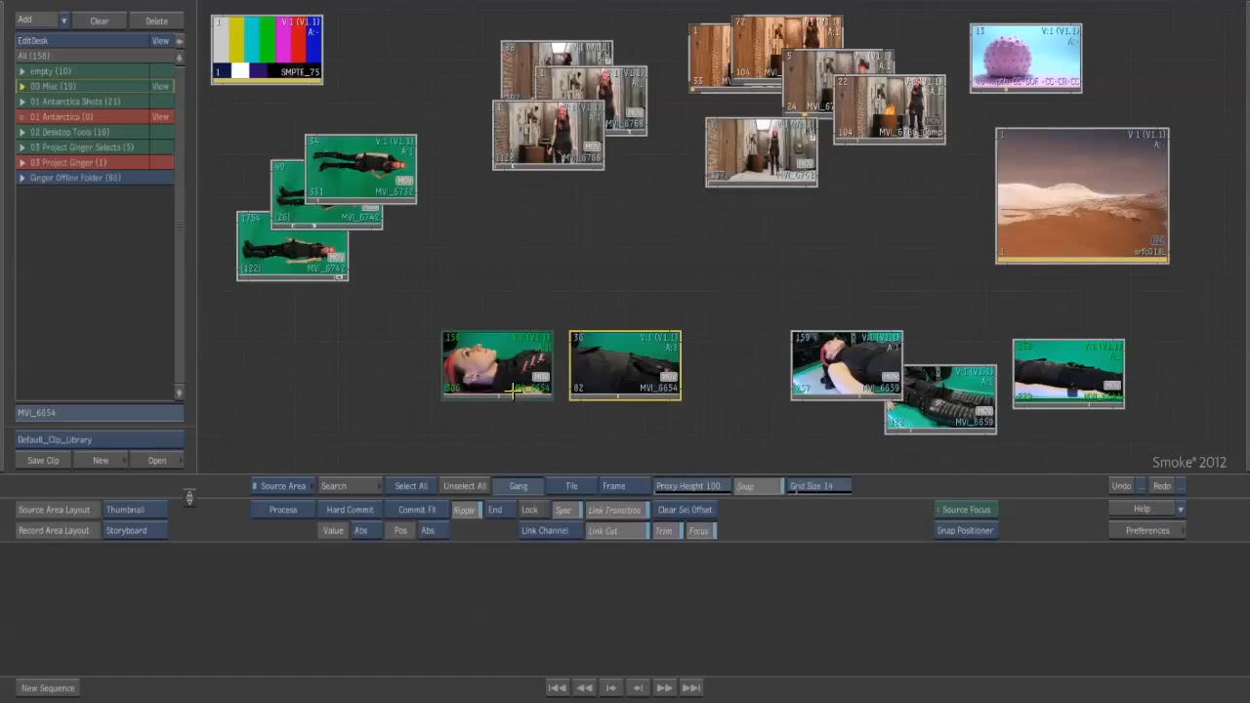
pyautogui.moveTo(501, 387)
pyautogui.mouseDown()
pyautogui.moveTo(464, 387)
pyautogui.moveTo(548, 390)
pyautogui.moveTo(504, 395)
pyautogui.mouseUp()
# - Ungang the two MVI_6654 clips and shift them together slightly down the desk
pyautogui.moveTo(504, 474); pyautogui.dragTo(514, 488)
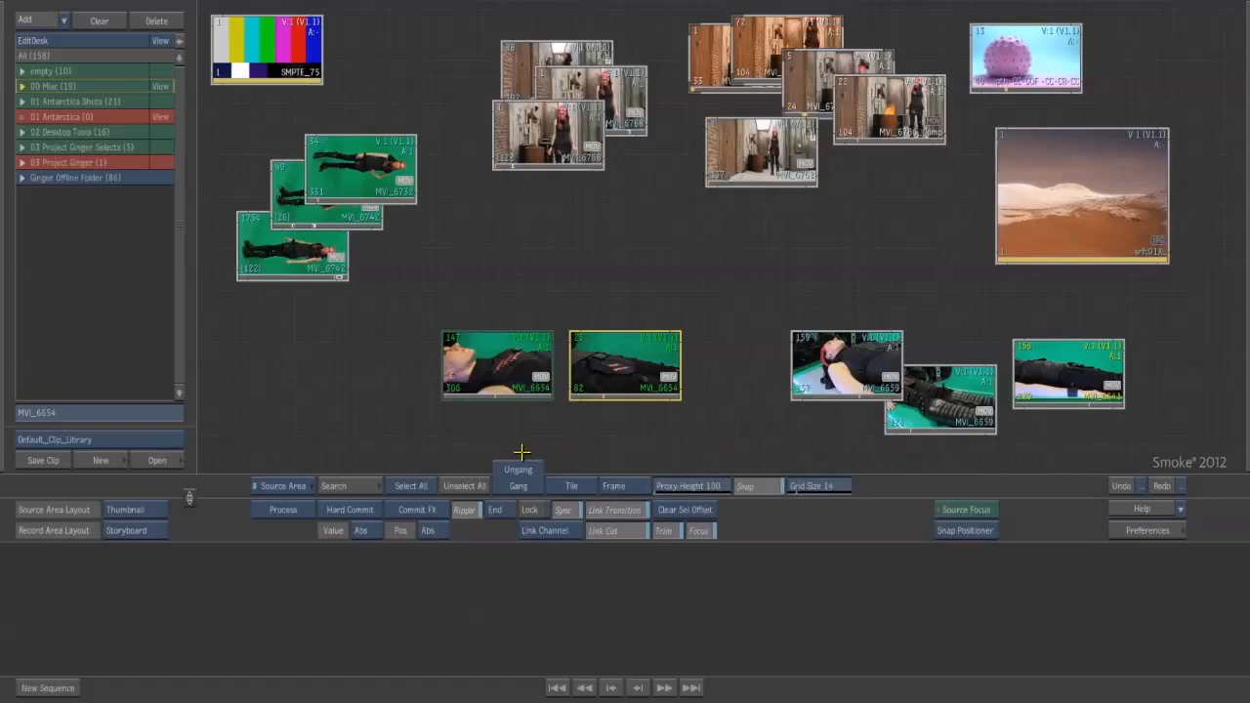
pyautogui.click(518, 486)
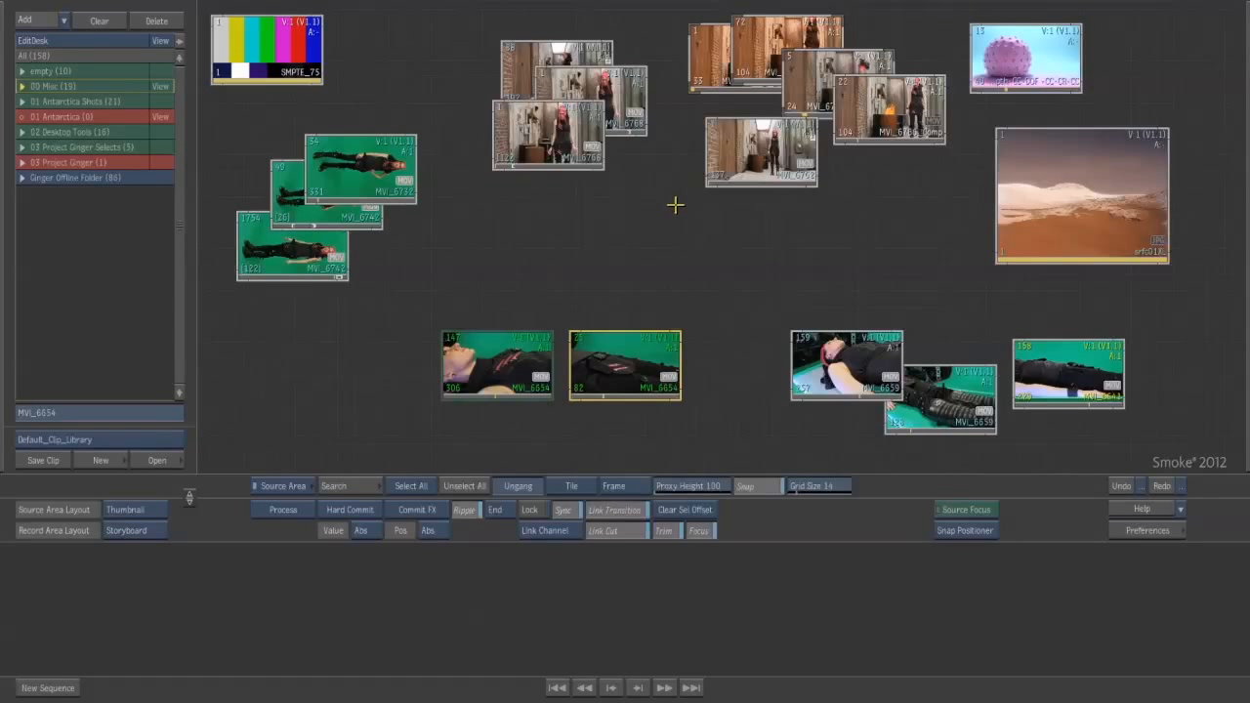
pyautogui.click(500, 291)
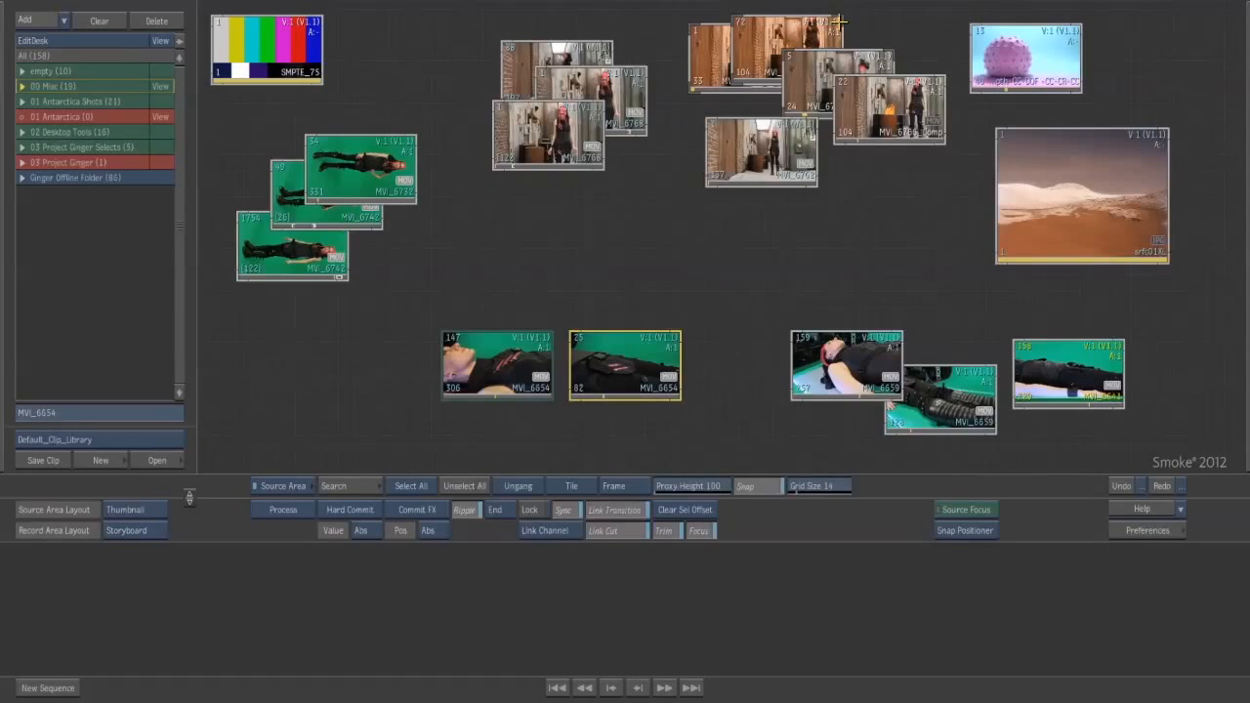
pyautogui.moveTo(413, 304); pyautogui.dragTo(693, 417)
pyautogui.moveTo(630, 382)
pyautogui.mouseDown()
pyautogui.moveTo(644, 366)
pyautogui.moveTo(621, 391)
pyautogui.mouseUp()
# - Cascade all clips on the desk and pull one MVI_6659 and the two MVI_6654 clips out of the stack
pyautogui.click(408, 485)
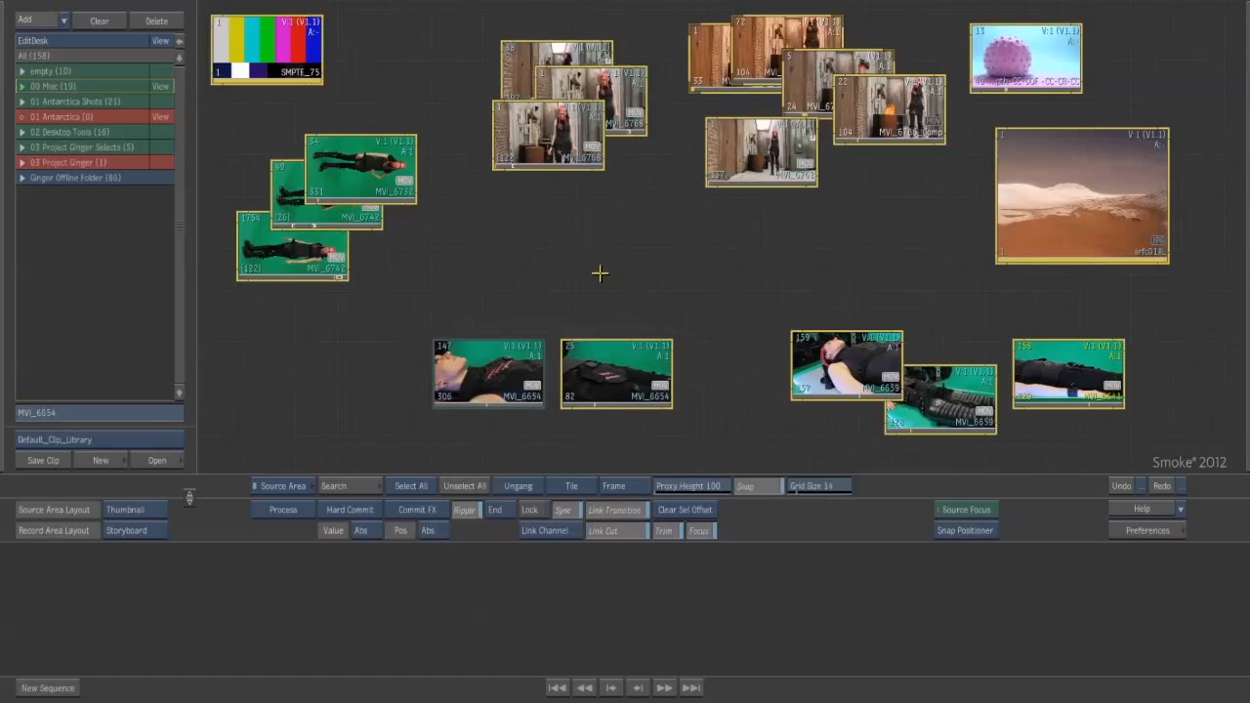
pyautogui.moveTo(572, 488)
pyautogui.mouseDown()
pyautogui.moveTo(577, 451)
pyautogui.moveTo(572, 470)
pyautogui.mouseUp()
pyautogui.moveTo(269, 425); pyautogui.dragTo(416, 426)
pyautogui.moveTo(272, 386); pyautogui.dragTo(290, 428)
pyautogui.moveTo(297, 350); pyautogui.dragTo(408, 357)
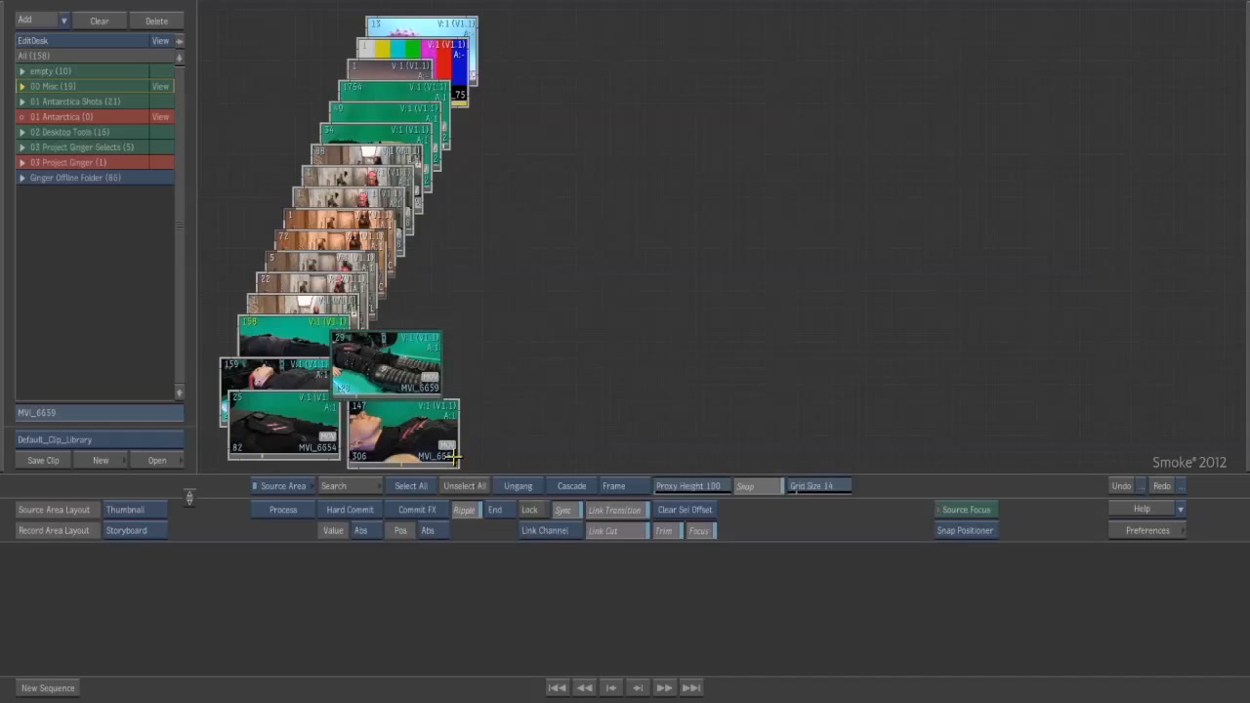
# - Select every clip on the desk again and arrange them with the Tile option
pyautogui.click(410, 486)
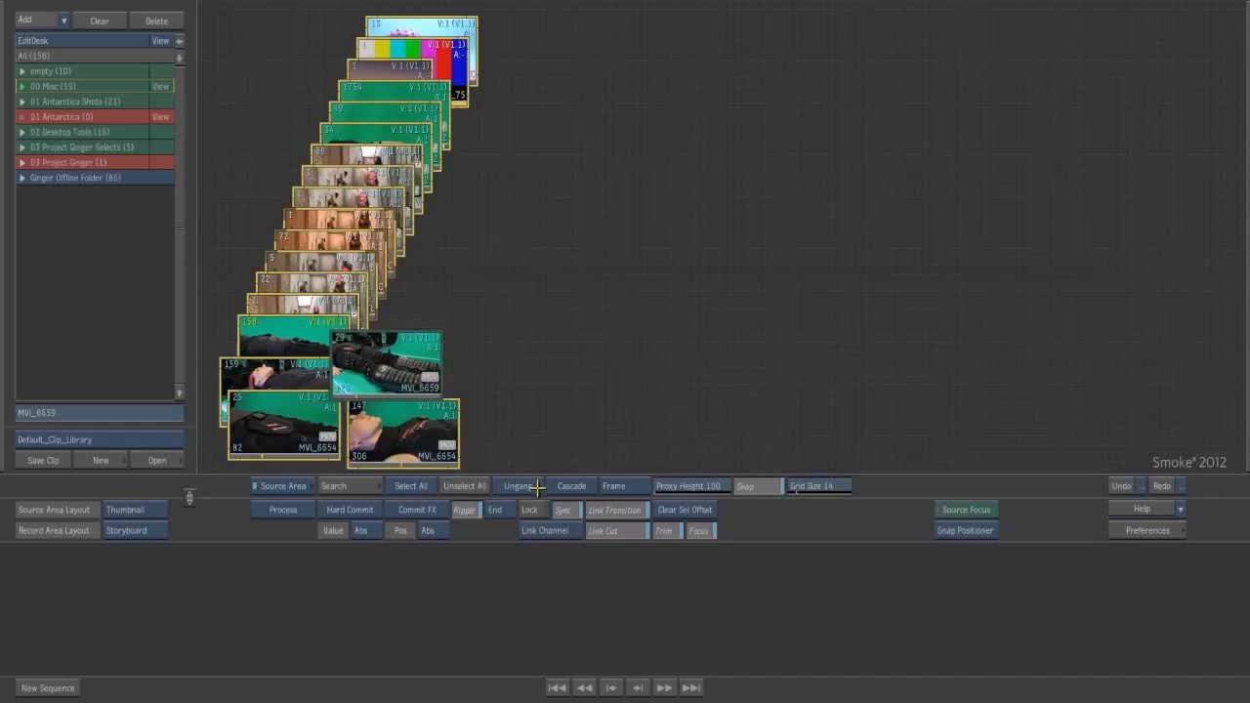
pyautogui.click(568, 485)
pyautogui.click(571, 502)
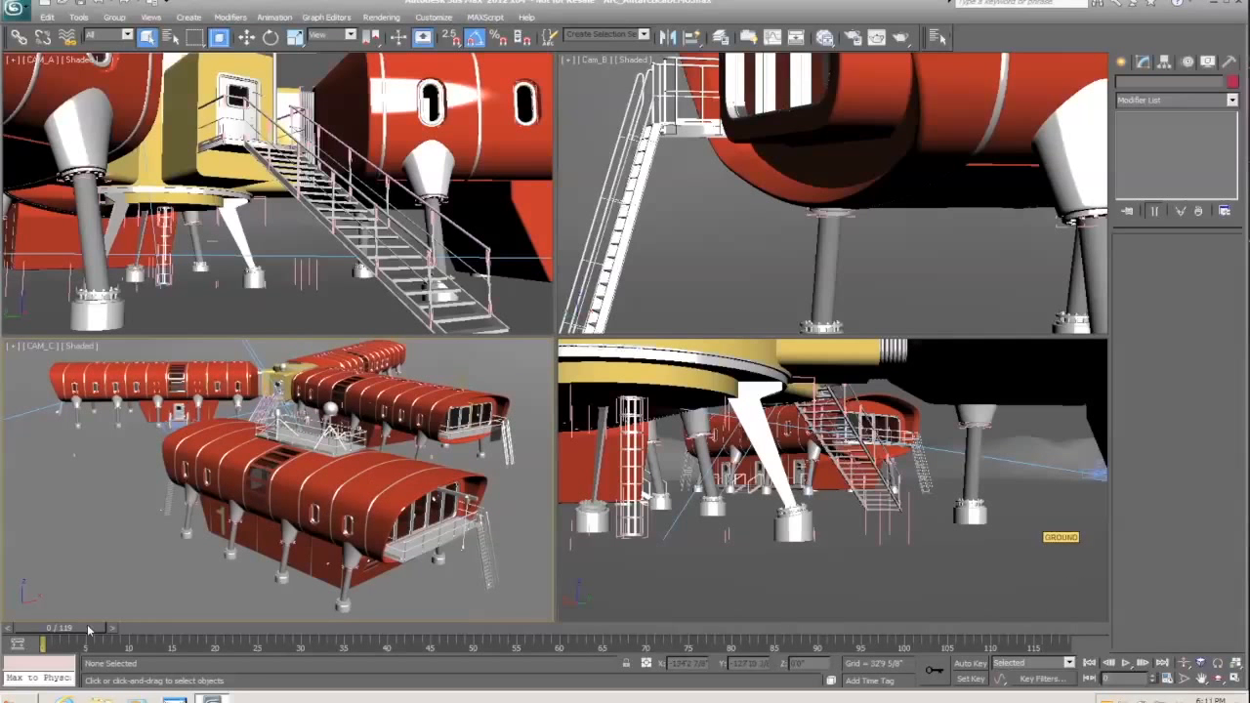
# - Switch to 3ds Max and scrub the Antarctic station animation in the camera viewports
pyautogui.moveTo(96, 633); pyautogui.dragTo(5, 596)
# - Take the Windows 7 virtual machine out of full screen, move its window around the Mac desktop and restore full screen
pyautogui.press('q')
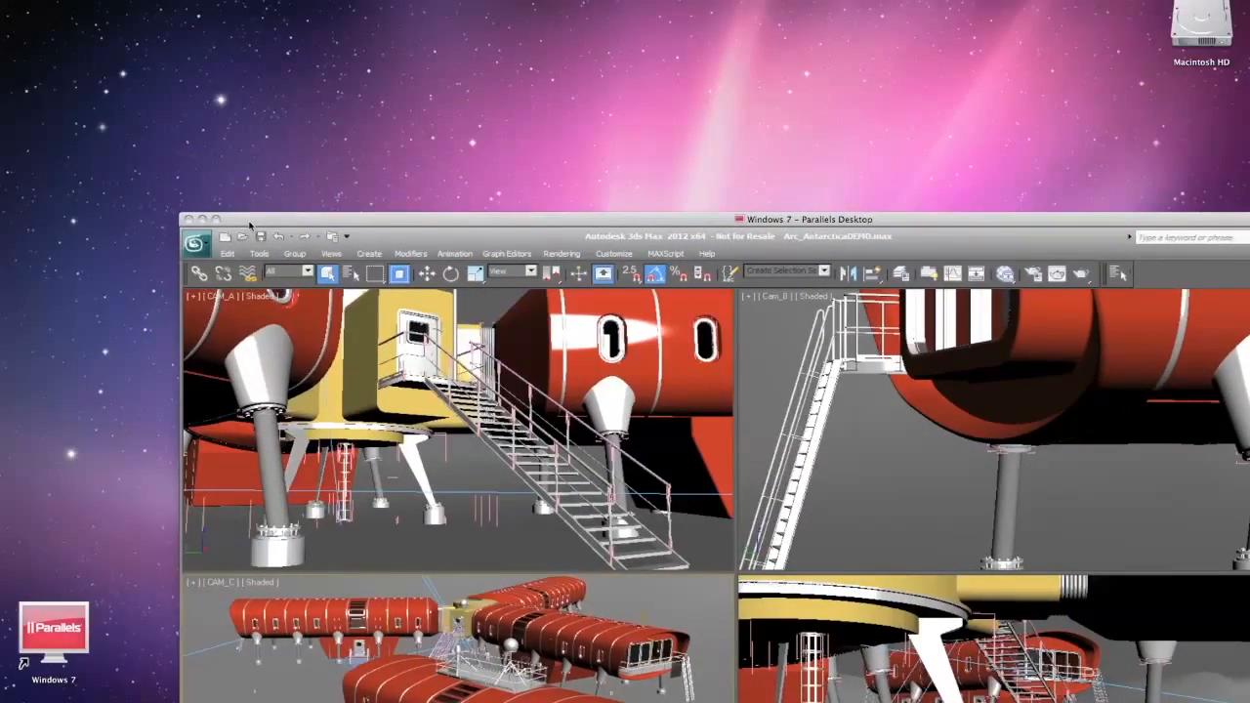
pyautogui.moveTo(249, 223); pyautogui.dragTo(249, 223)
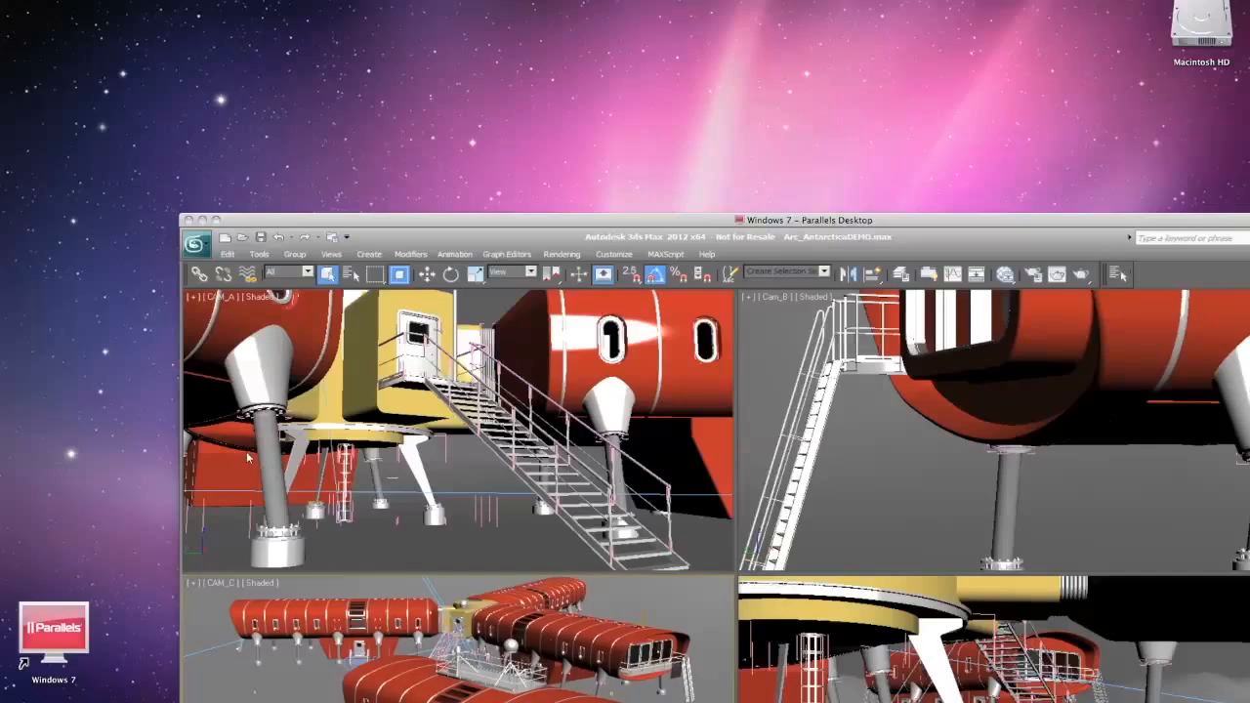
pyautogui.moveTo(237, 222); pyautogui.dragTo(173, 81)
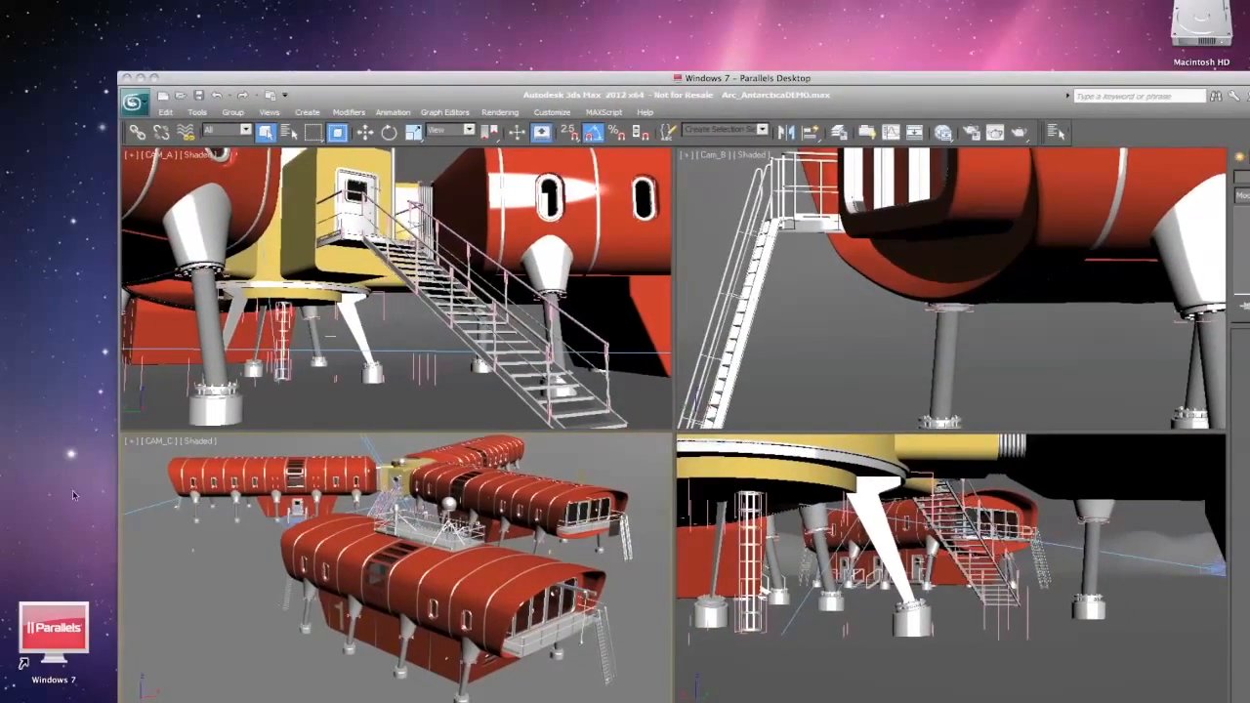
pyautogui.moveTo(604, 78)
pyautogui.mouseDown()
pyautogui.moveTo(579, 112)
pyautogui.moveTo(593, 94)
pyautogui.mouseUp()
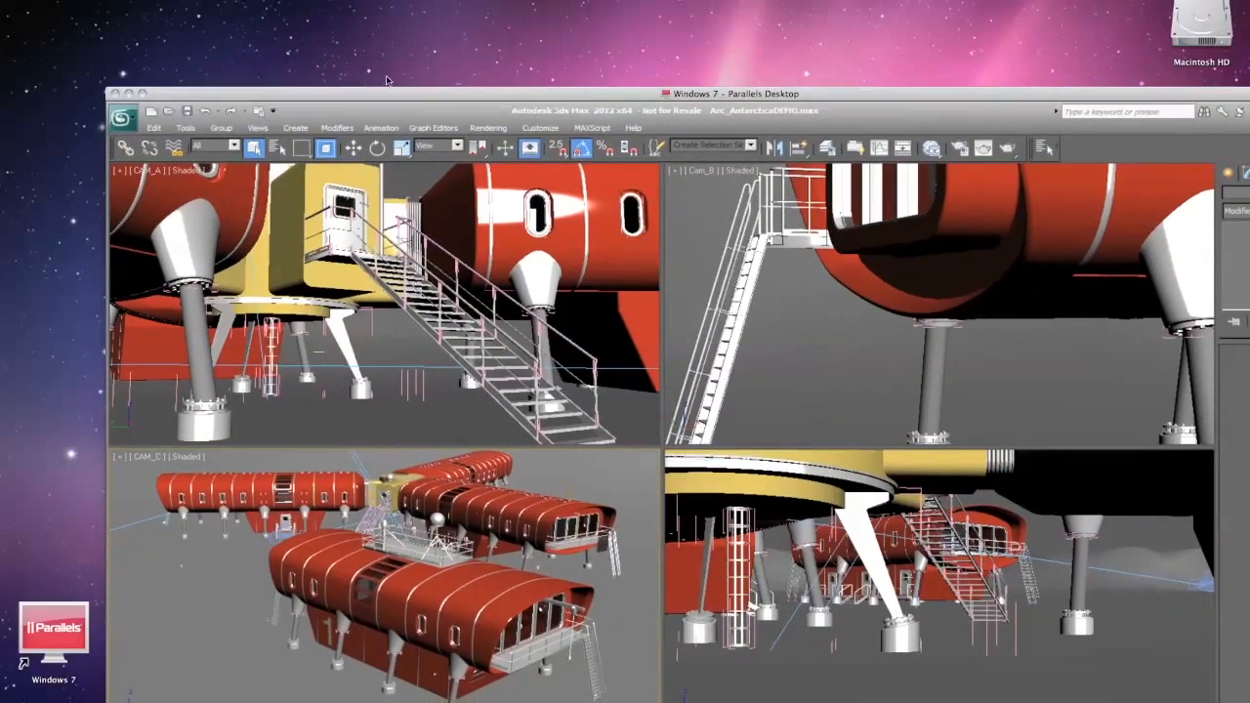
pyautogui.click(144, 93)
# - Advance the station animation to frame 20 and display the State Sets with the camera render states
pyautogui.click(148, 628)
pyautogui.moveTo(188, 642); pyautogui.dragTo(230, 646)
pyautogui.click(147, 35)
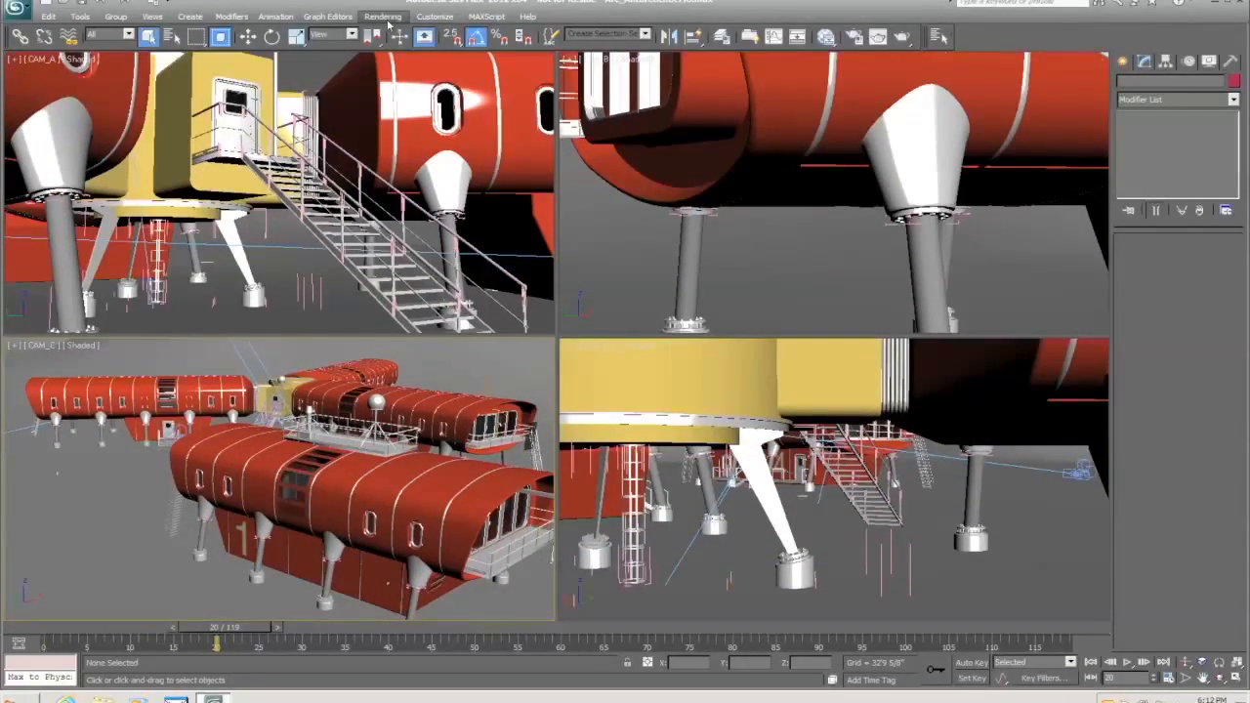
pyautogui.click(382, 16)
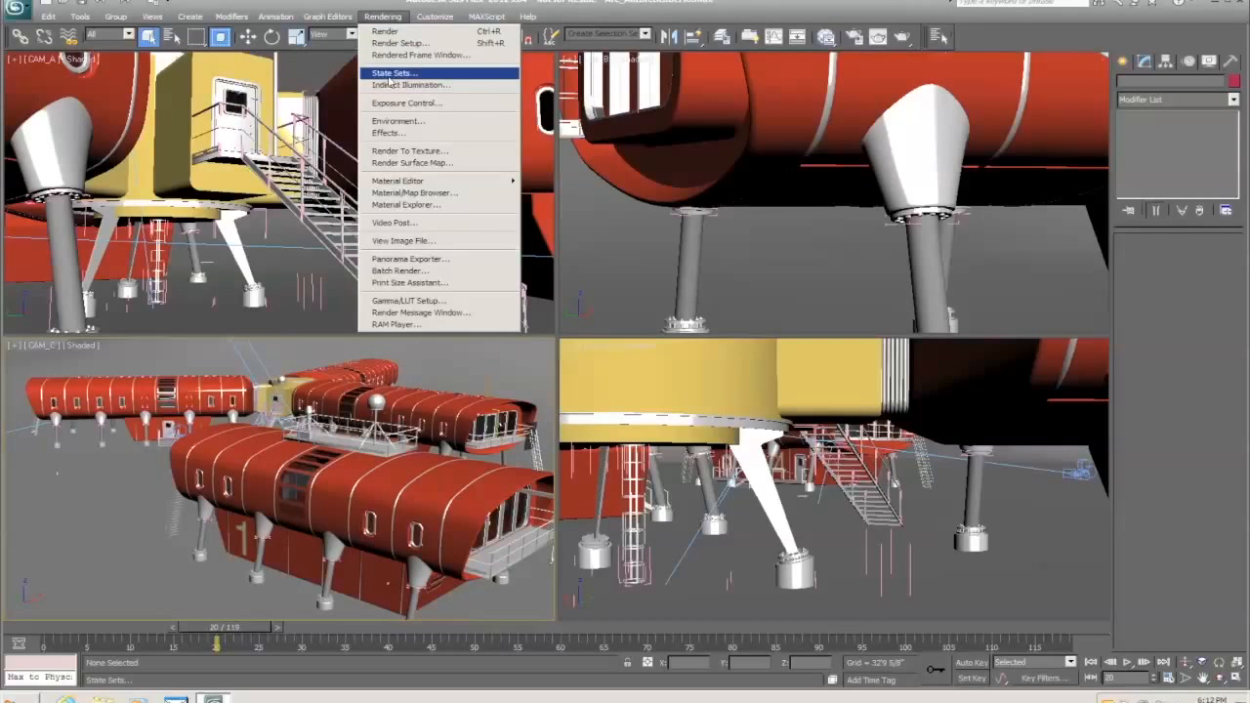
pyautogui.click(390, 74)
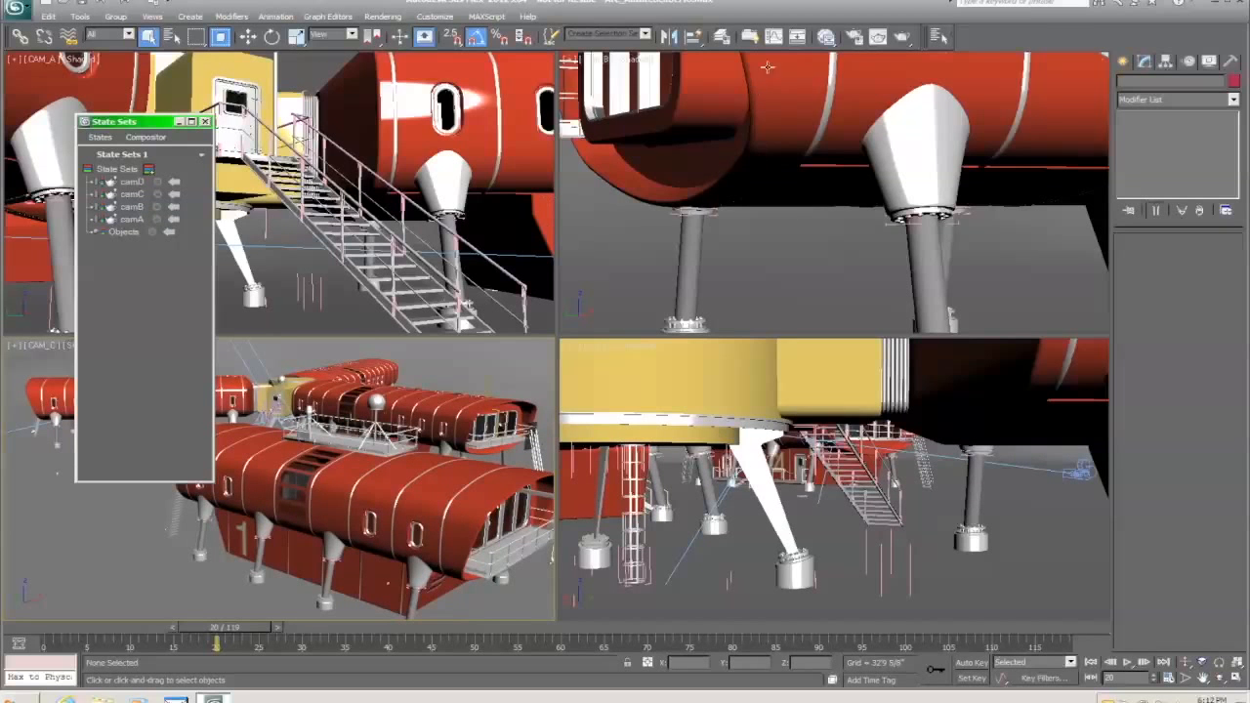
# - Display the mental ray Render Setup and examine its list of render elements
pyautogui.click(854, 37)
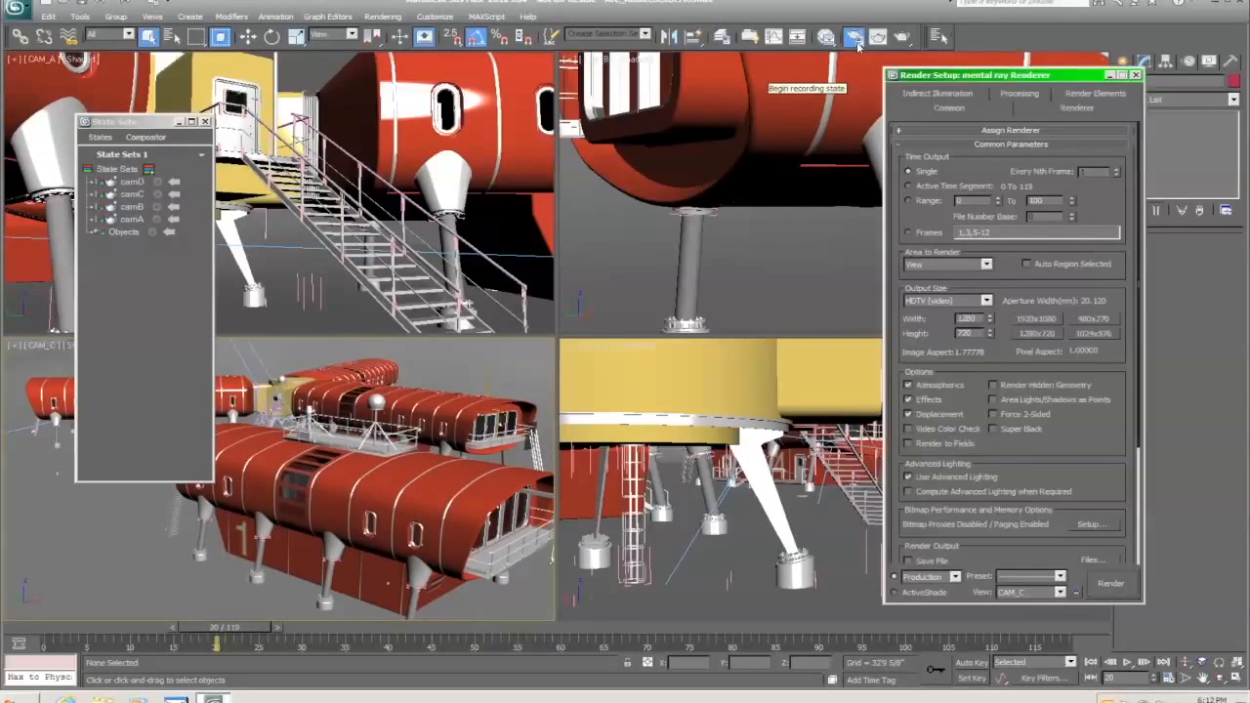
pyautogui.click(1079, 95)
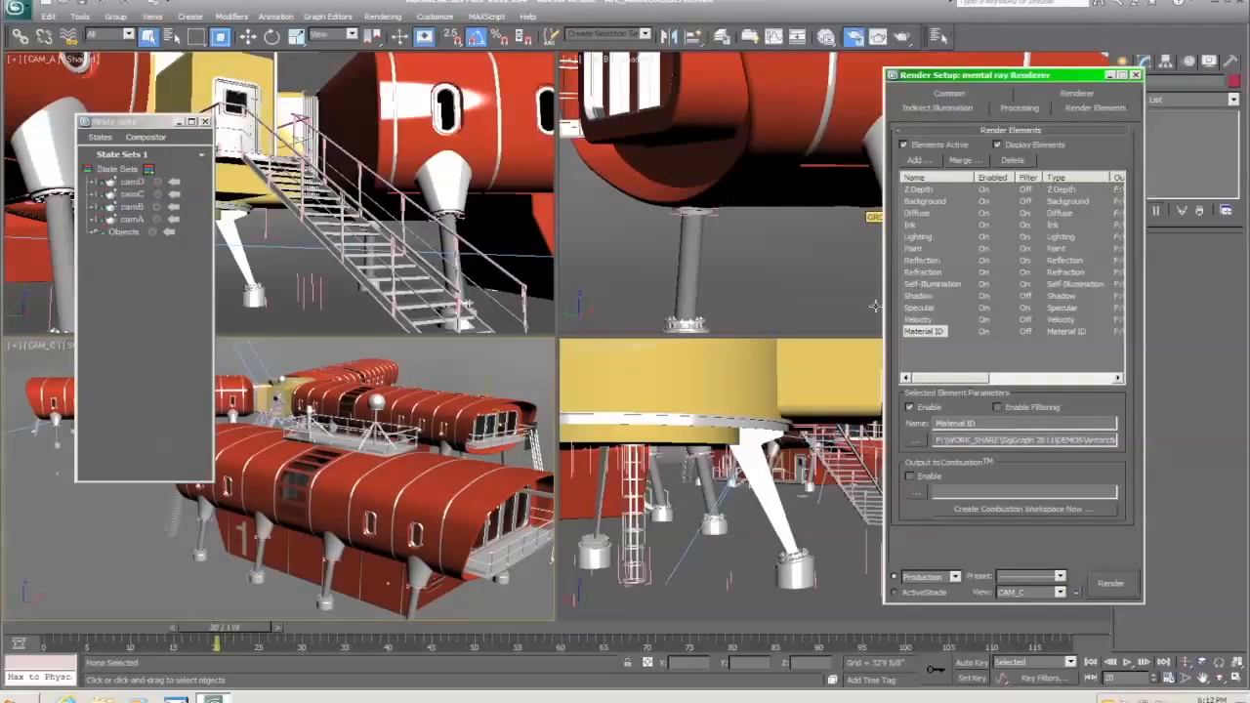
pyautogui.moveTo(944, 347)
pyautogui.mouseDown()
pyautogui.moveTo(904, 299)
pyautogui.moveTo(911, 186)
pyautogui.mouseUp()
pyautogui.click(923, 346)
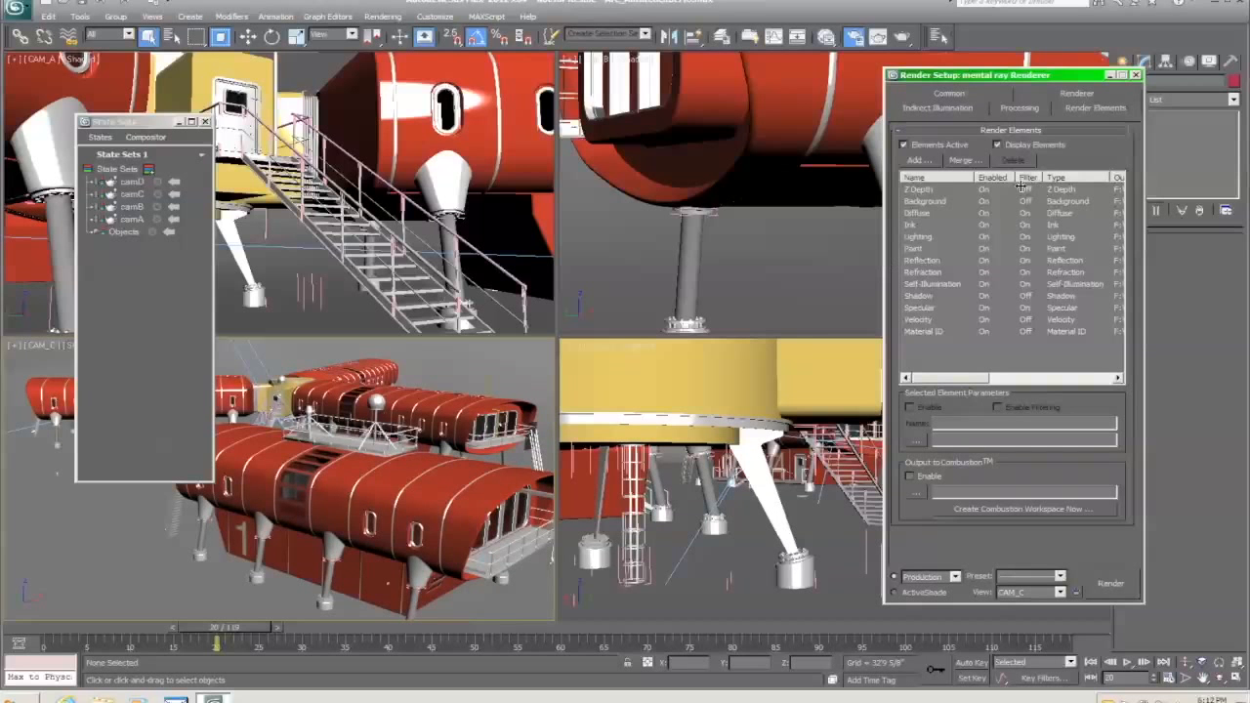
# - Inspect the Z Depth, Background, Diffuse, Lighting and Material ID render elements, and select the whole list
pyautogui.click(919, 190)
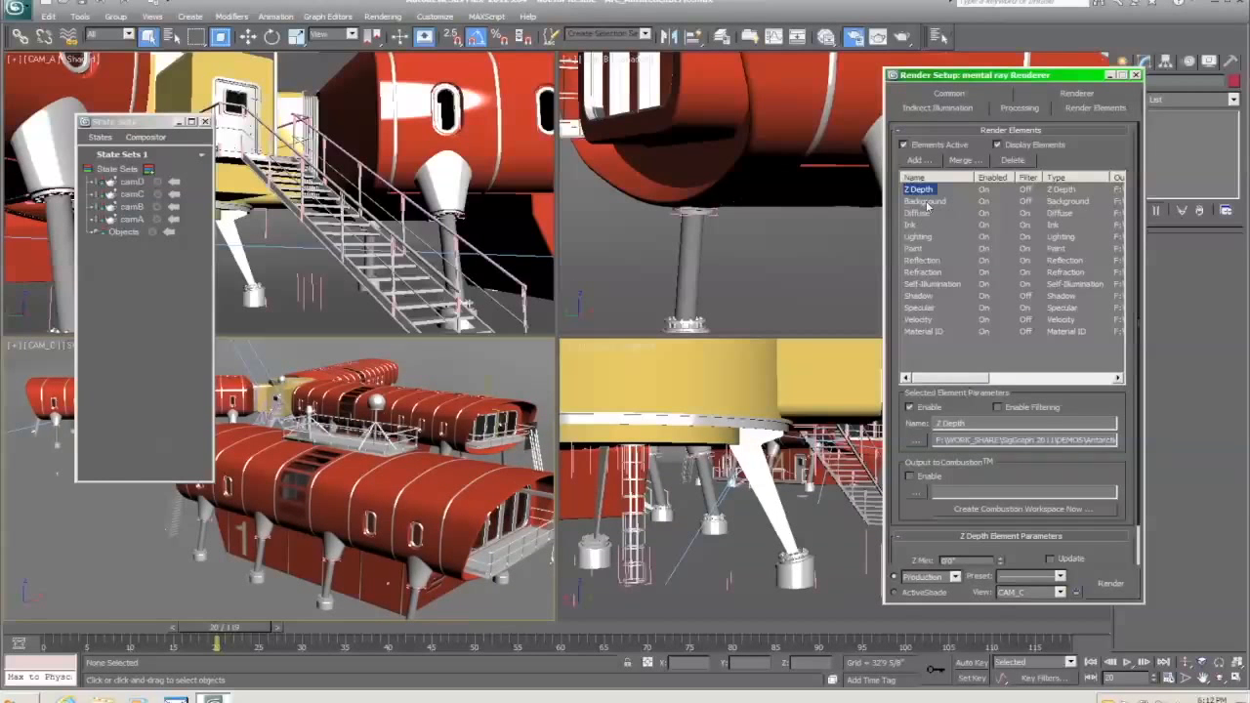
pyautogui.click(924, 202)
pyautogui.click(920, 213)
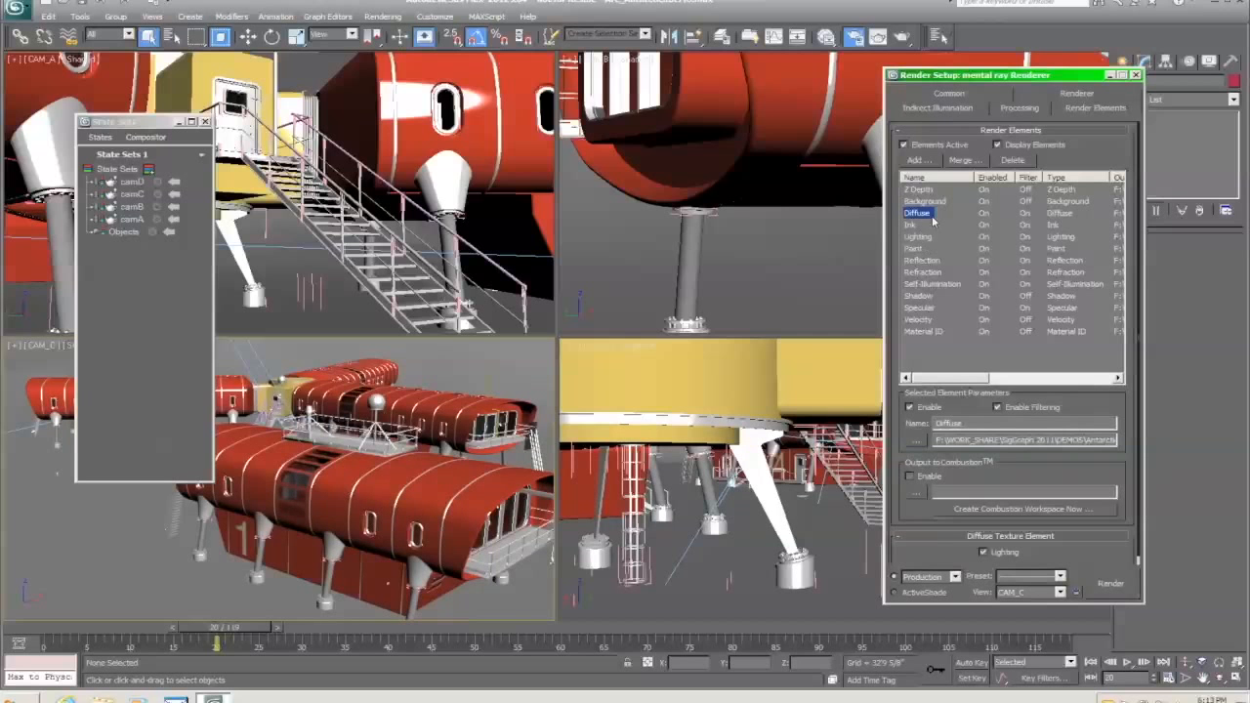
pyautogui.click(917, 237)
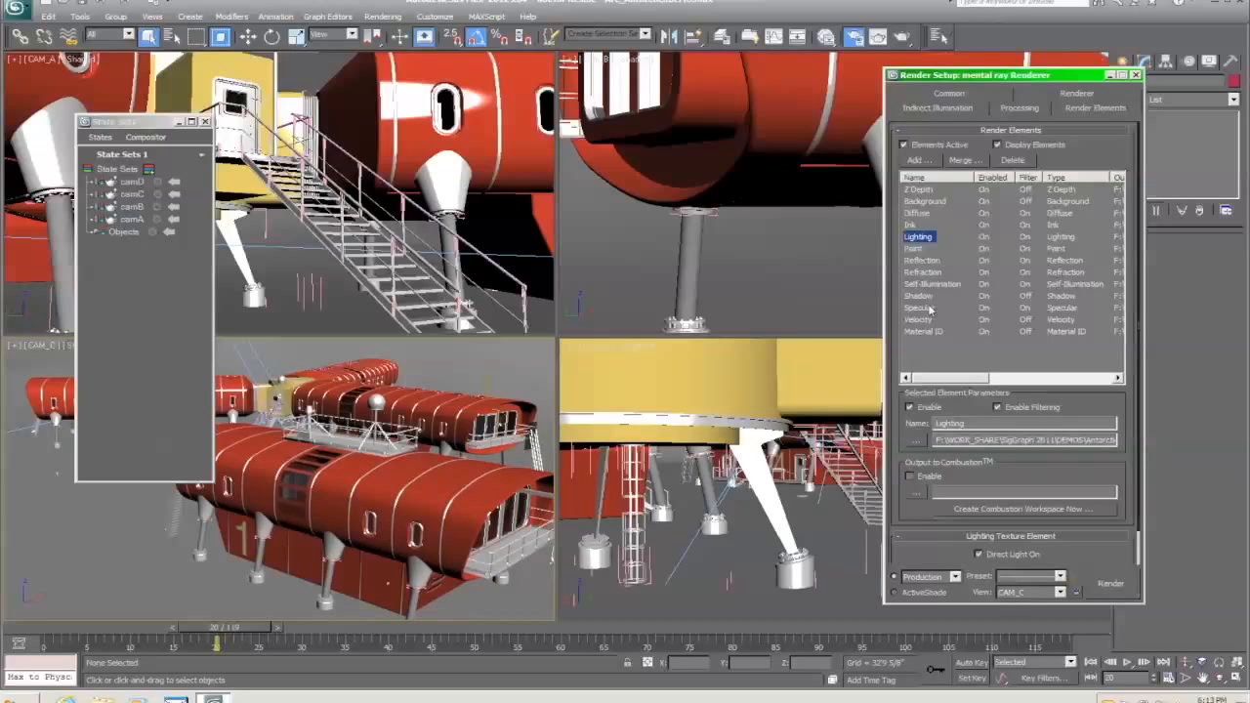
pyautogui.click(926, 332)
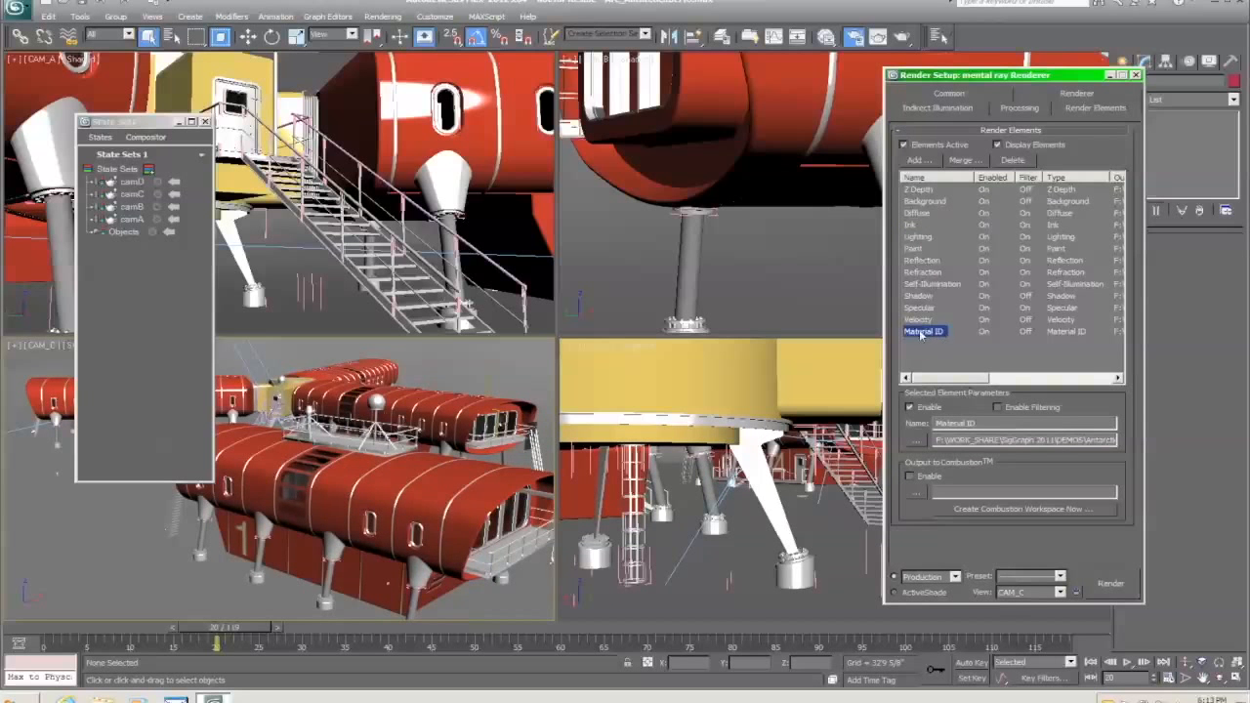
pyautogui.click(921, 341)
pyautogui.moveTo(939, 330); pyautogui.dragTo(890, 198)
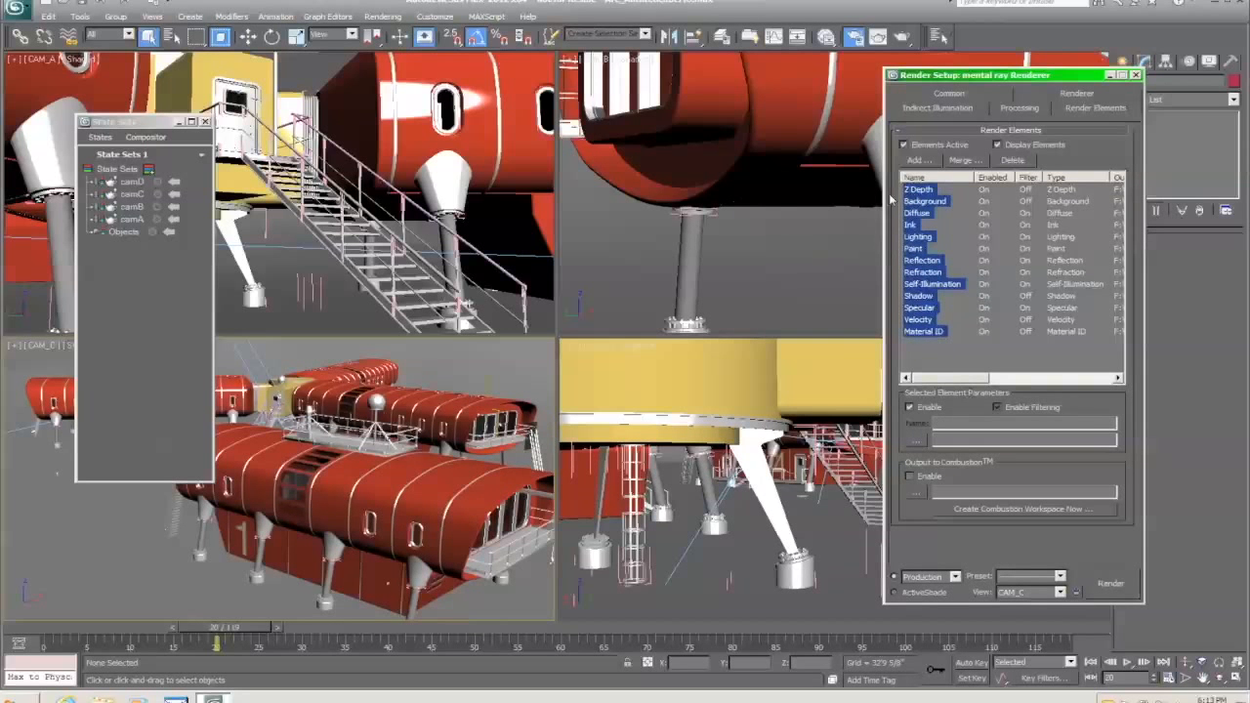
# - Review the common render output settings for size and file path, and scrub the animation again
pyautogui.click(947, 93)
pyautogui.scroll(-5, 1030, 445)
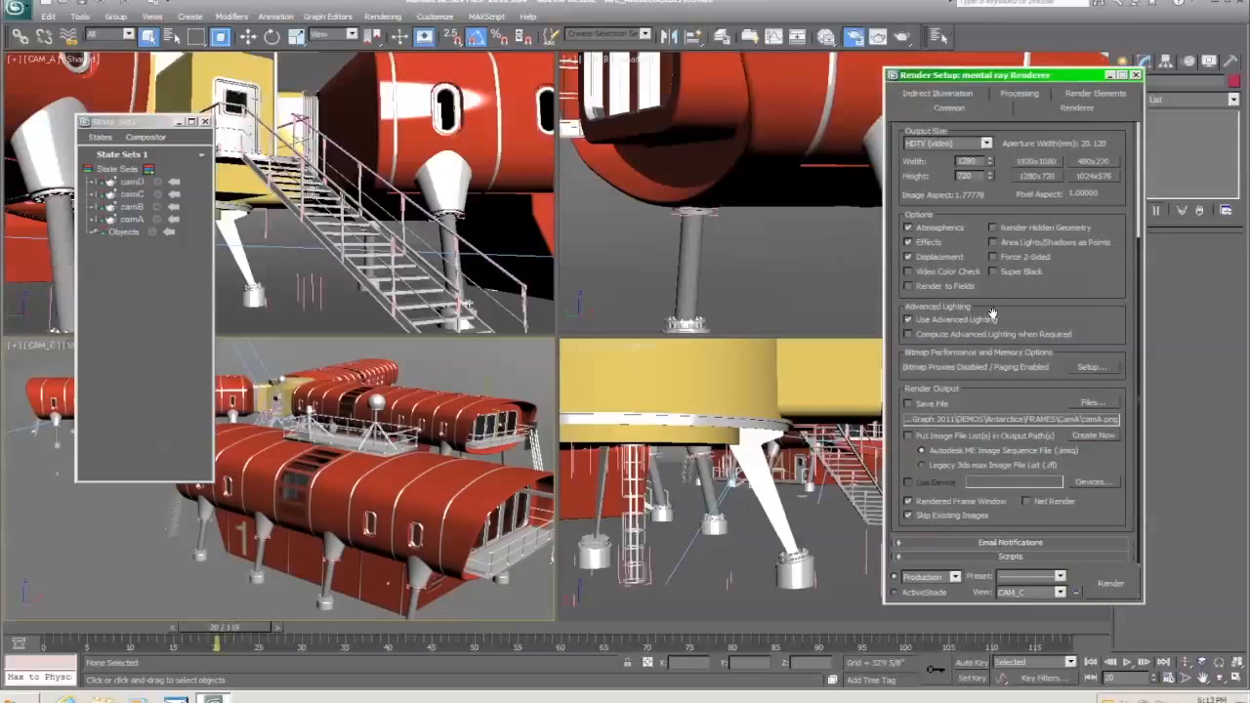
pyautogui.moveTo(347, 633); pyautogui.dragTo(440, 636)
pyautogui.moveTo(512, 640); pyautogui.dragTo(488, 598)
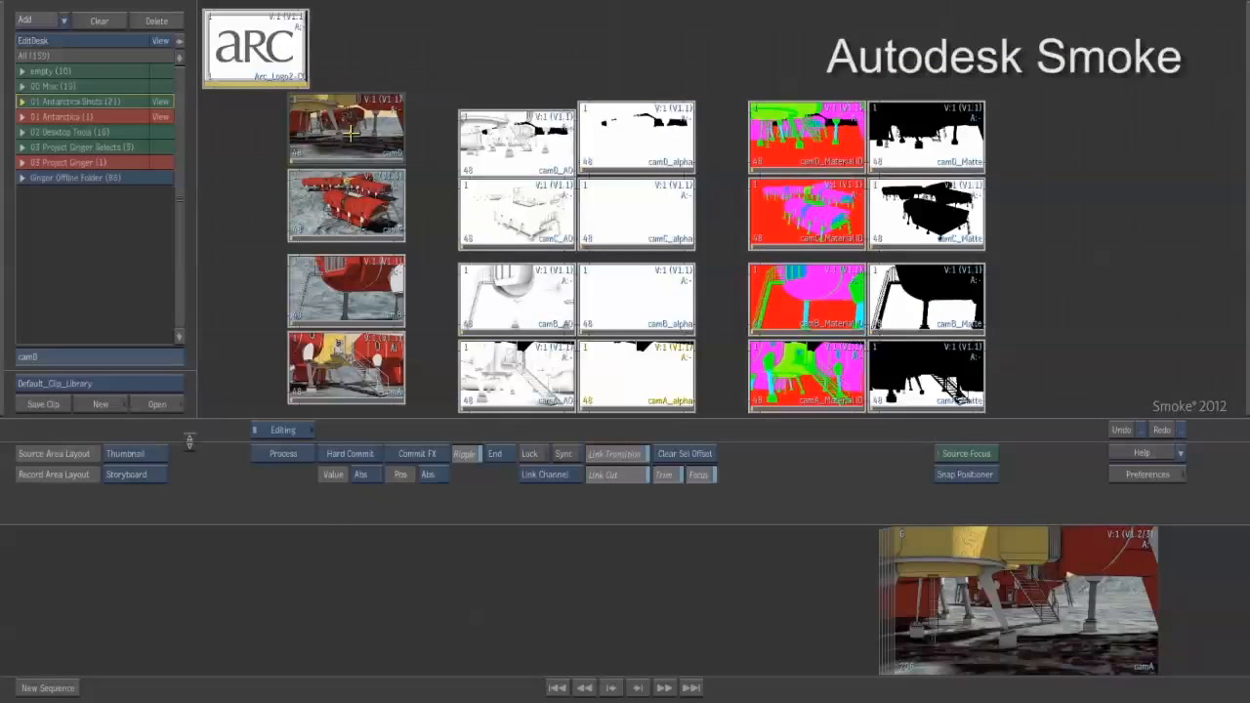
# - Switch back to Smoke and scrub the camA, camB, camC and camD beauty clips on the Antarctica Shots desk
pyautogui.click(256, 51)
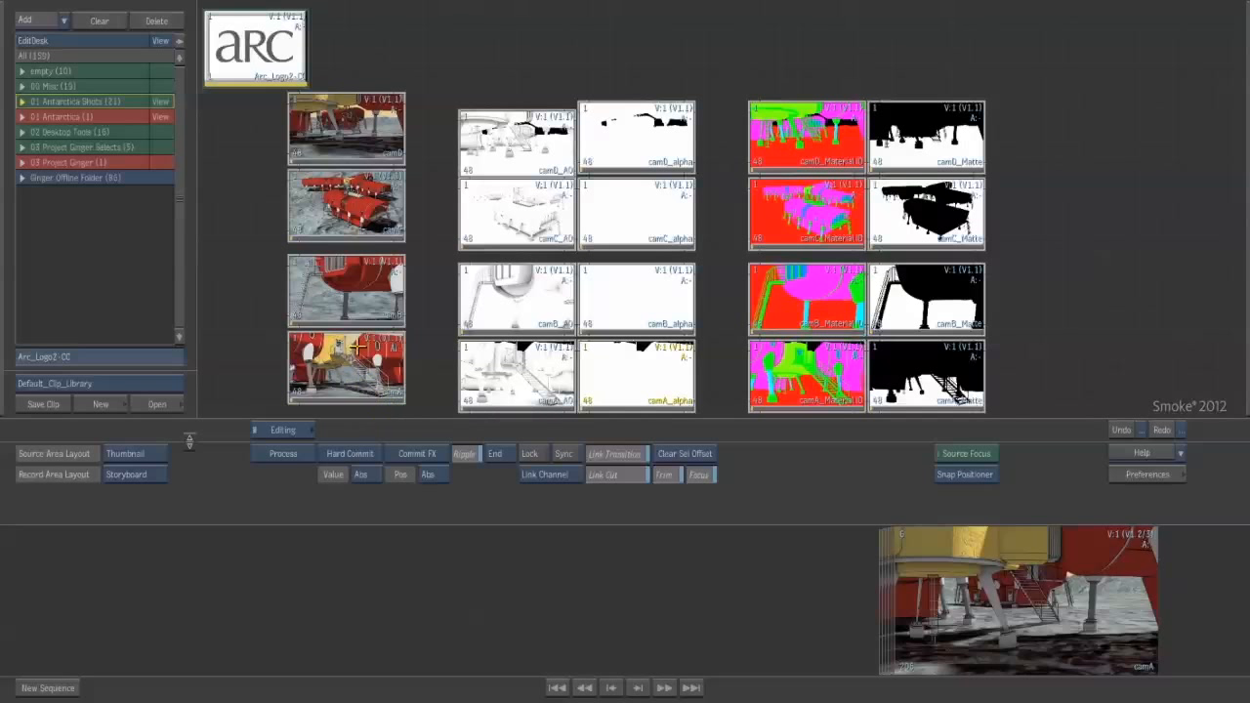
pyautogui.moveTo(311, 399)
pyautogui.mouseDown()
pyautogui.moveTo(415, 398)
pyautogui.moveTo(292, 397)
pyautogui.moveTo(371, 395)
pyautogui.moveTo(298, 380)
pyautogui.mouseUp()
pyautogui.moveTo(350, 313); pyautogui.dragTo(317, 310)
pyautogui.moveTo(333, 230)
pyautogui.mouseDown()
pyautogui.moveTo(366, 230)
pyautogui.moveTo(322, 224)
pyautogui.mouseUp()
pyautogui.moveTo(334, 154); pyautogui.dragTo(309, 153)
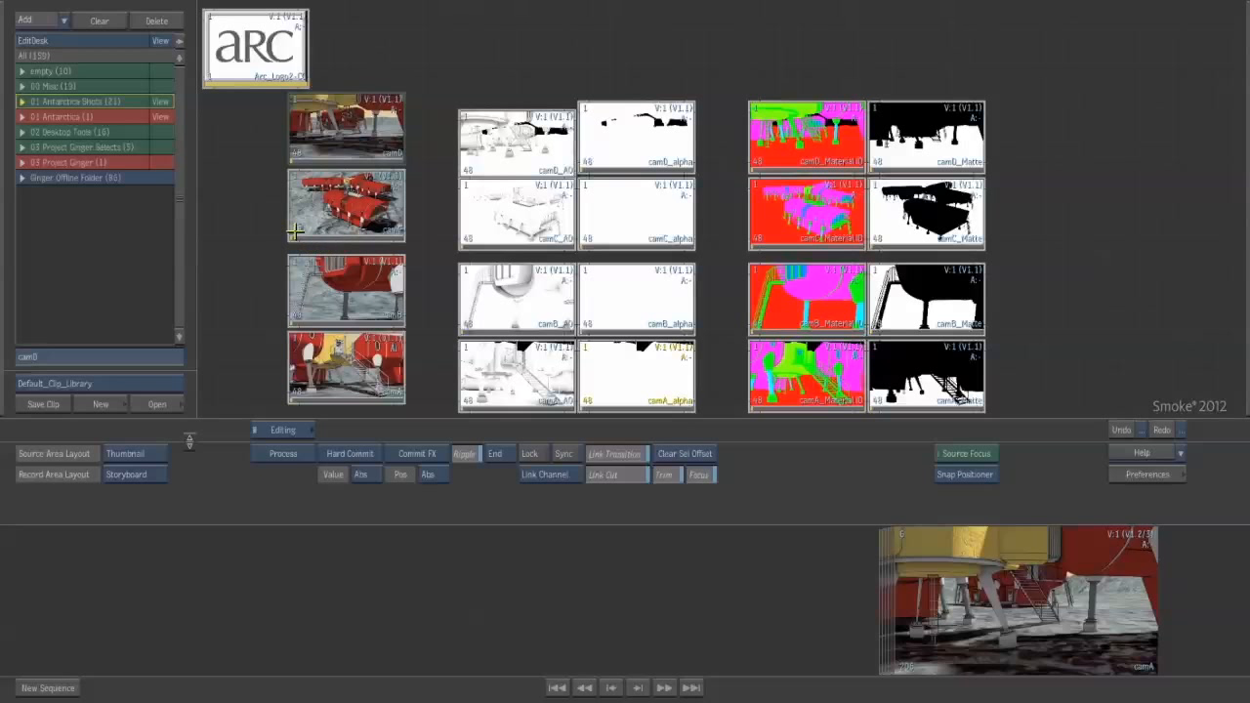
pyautogui.click(323, 392)
# - Play the camA_AO ambient occlusion clip in the player, stop it and return to the desk
pyautogui.doubleClick(496, 400)
pyautogui.click(691, 672)
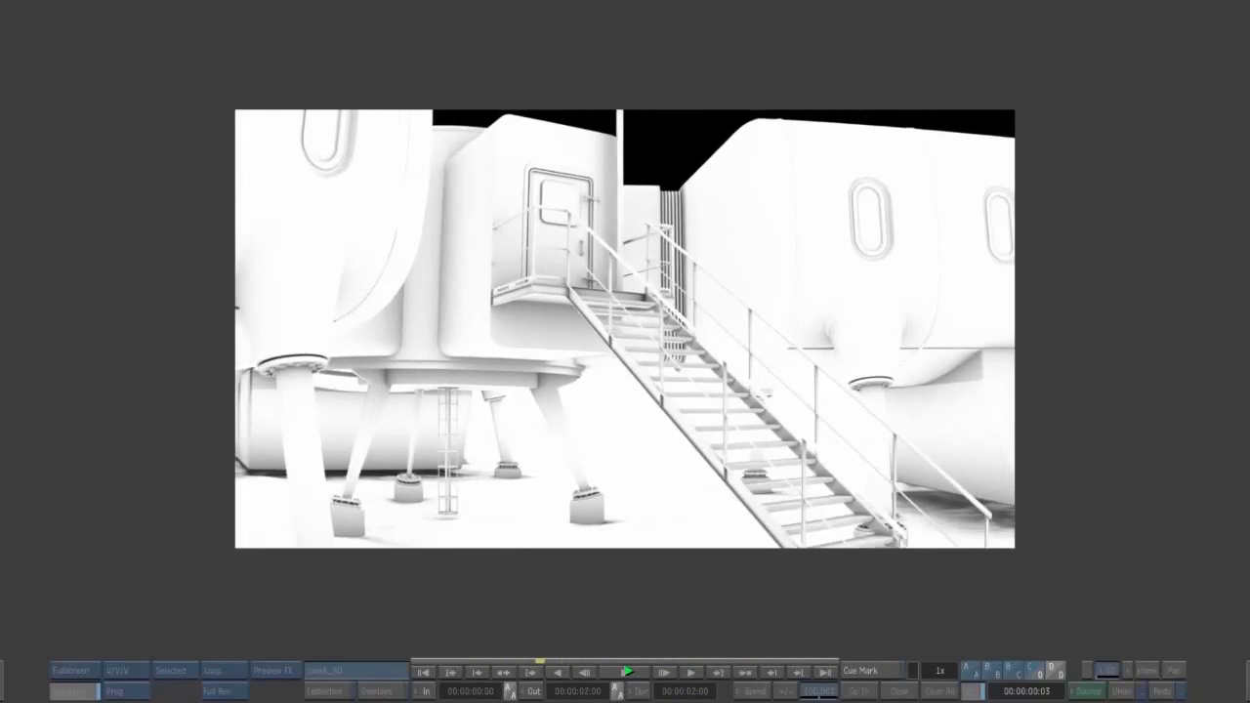
pyautogui.click(426, 673)
pyautogui.press('Escape')
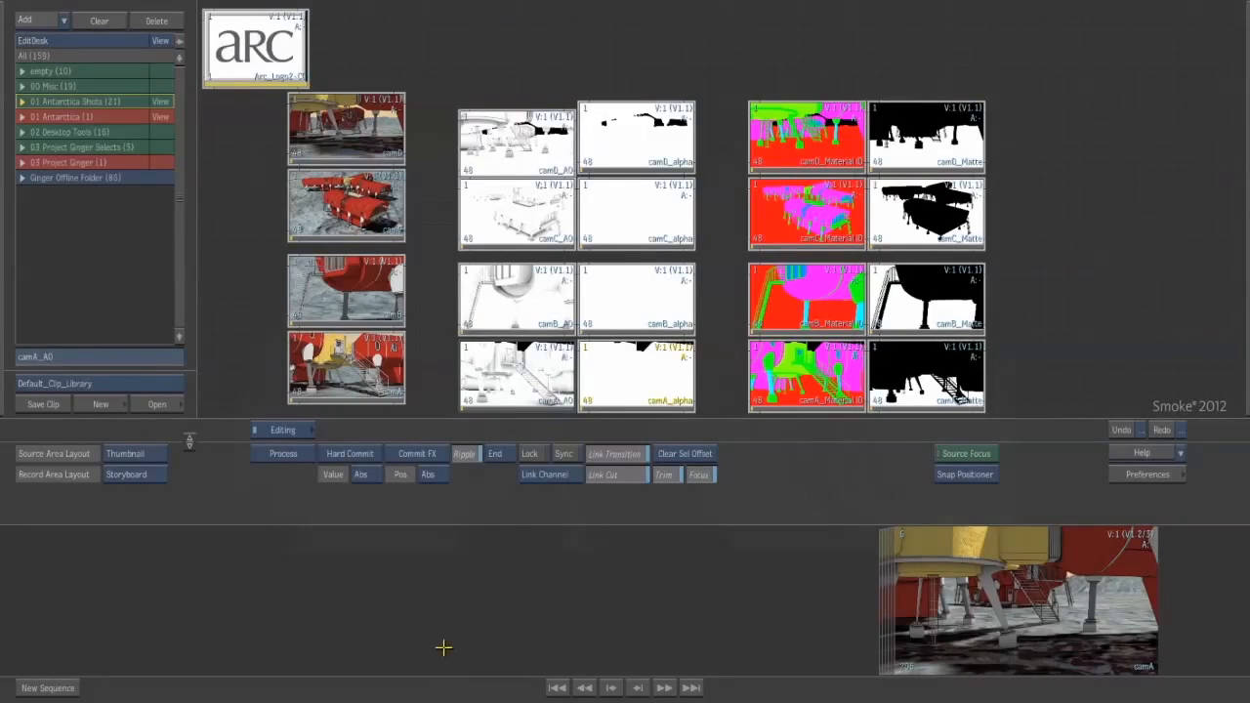
# - Play the camA_alpha clip in the player, stop it, rewind to the start and return to the desk
pyautogui.doubleClick(641, 392)
pyautogui.click(688, 672)
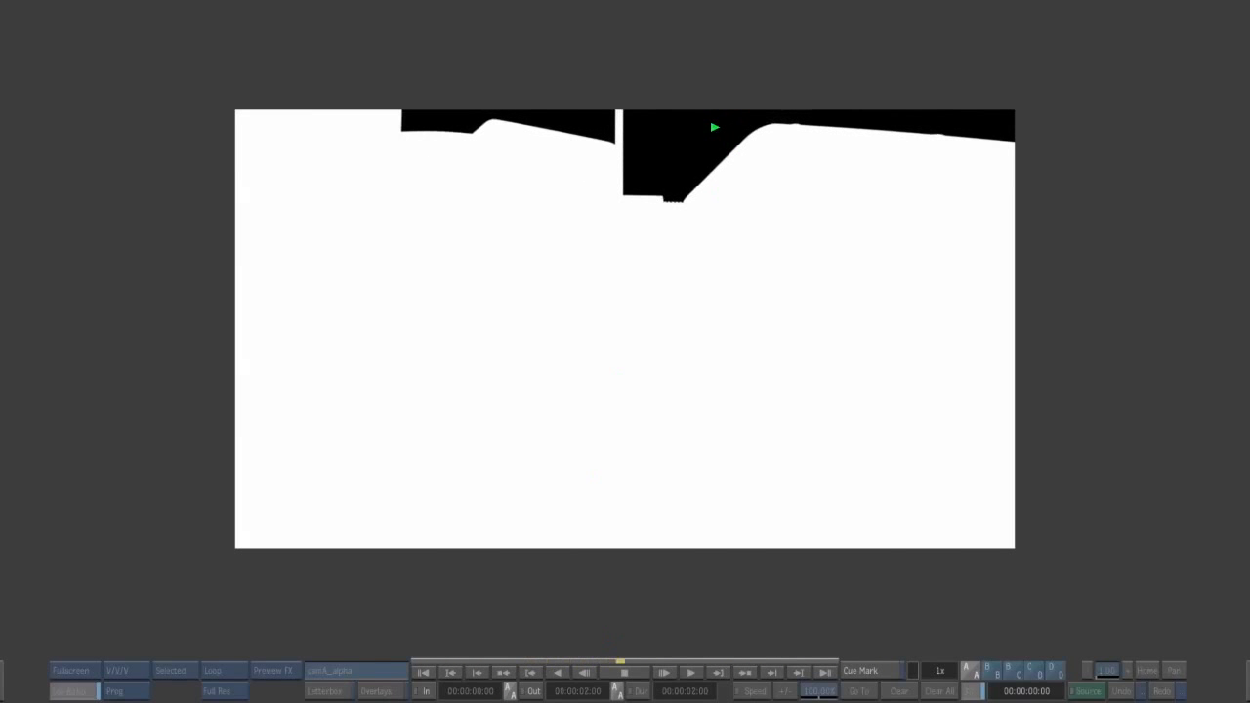
pyautogui.click(606, 669)
pyautogui.click(423, 671)
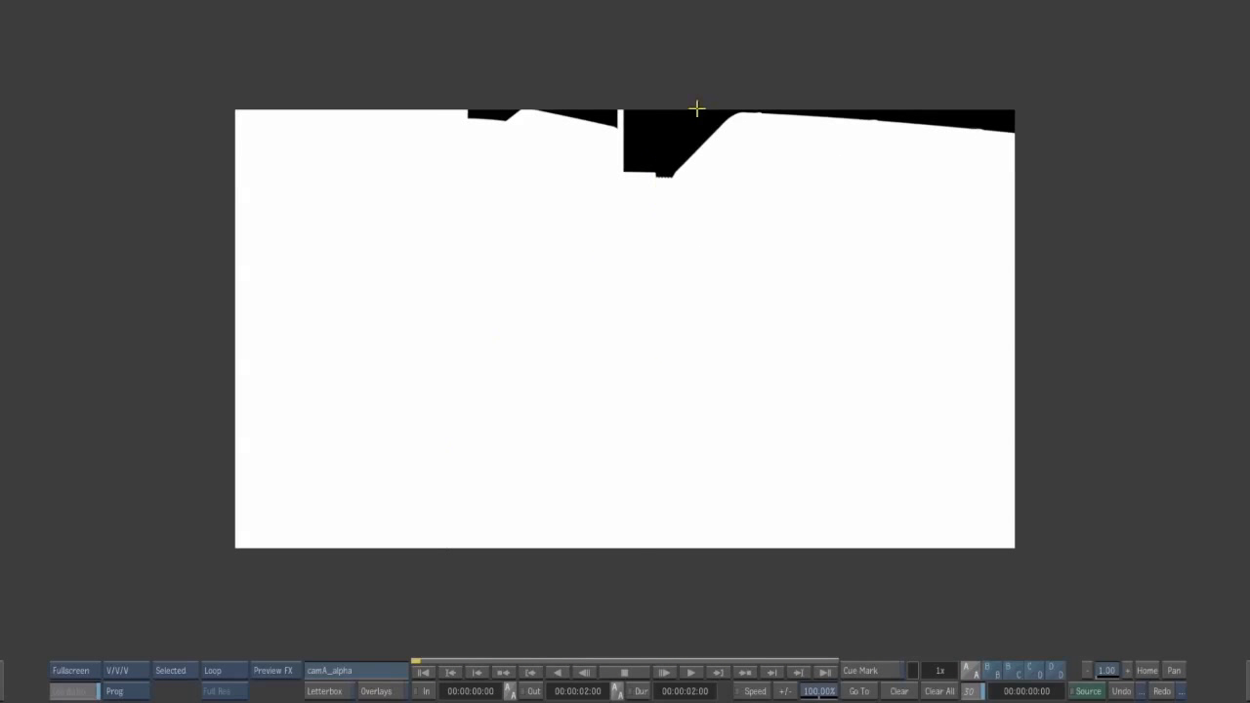
pyautogui.press('Escape')
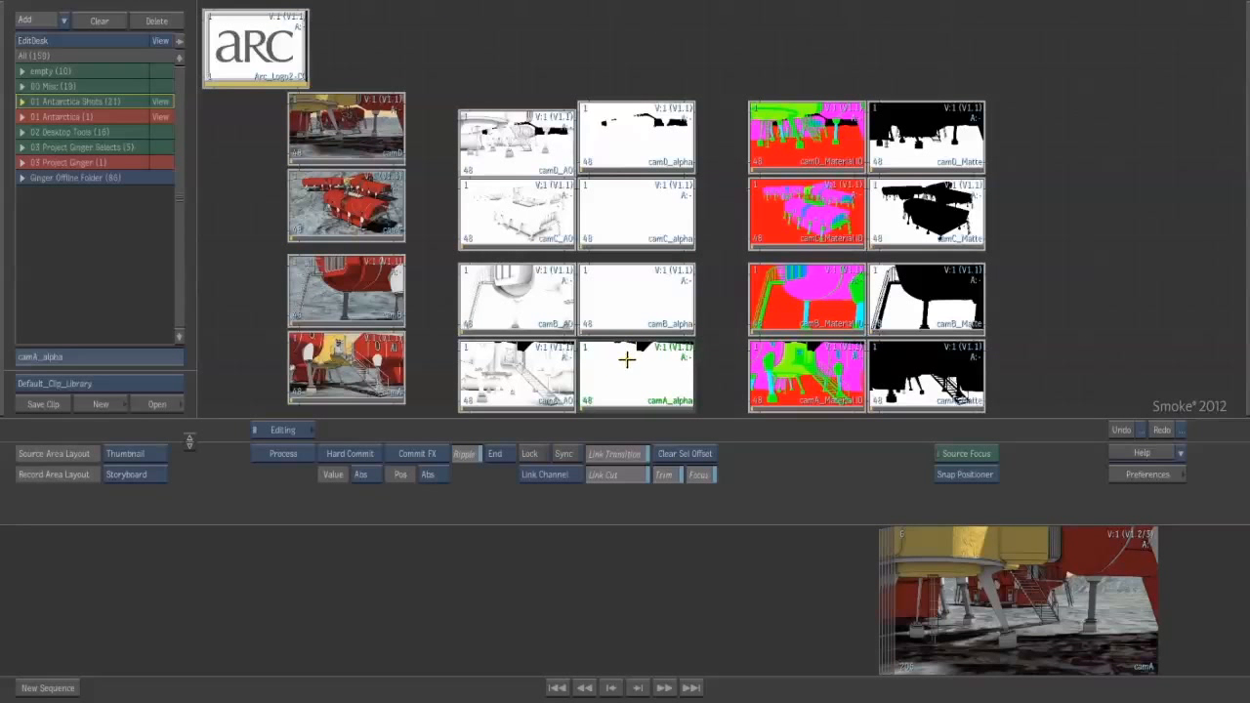
# - Open the camA_Material ID clip in the player, play it and return to the desk
pyautogui.click(809, 380)
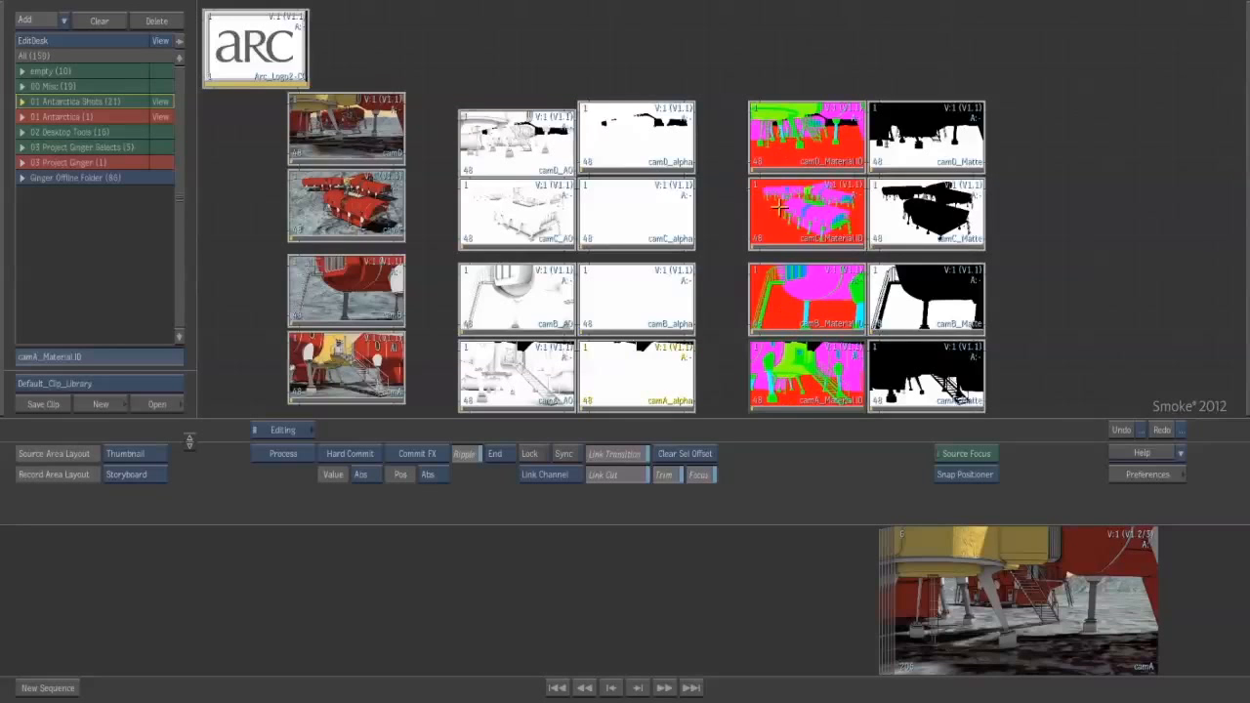
pyautogui.moveTo(753, 413); pyautogui.dragTo(753, 429)
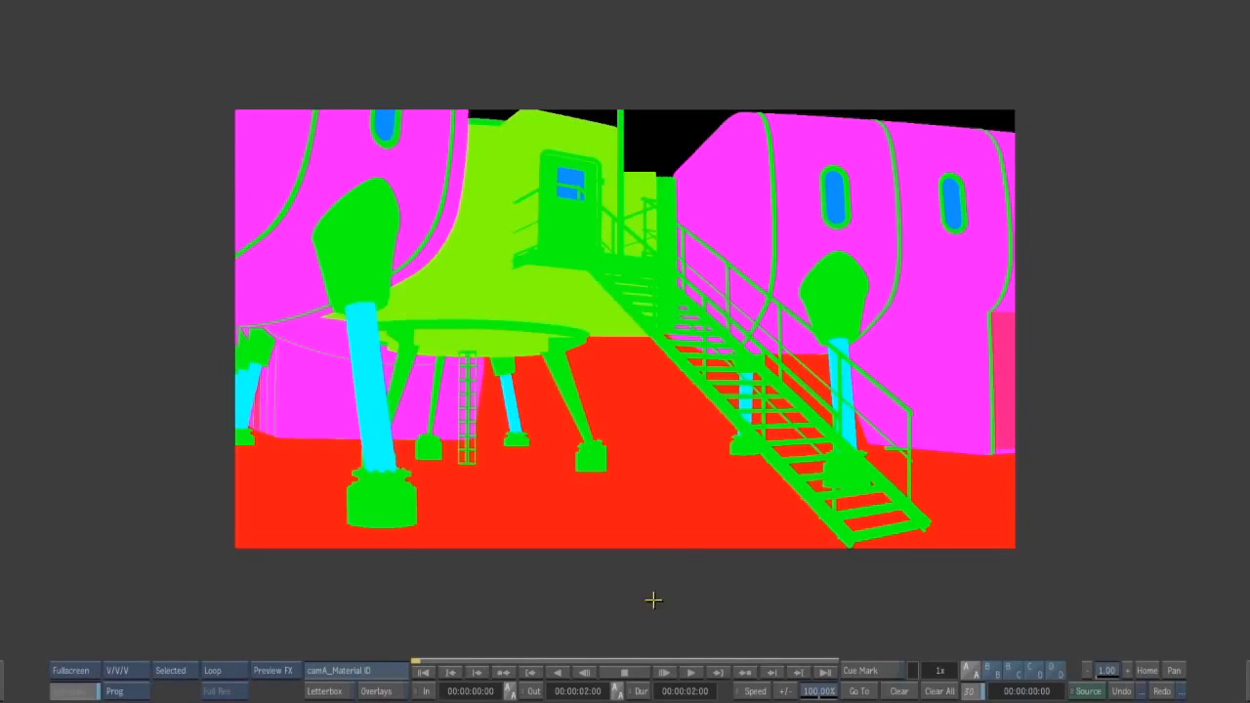
pyautogui.click(687, 672)
pyautogui.press('Escape')
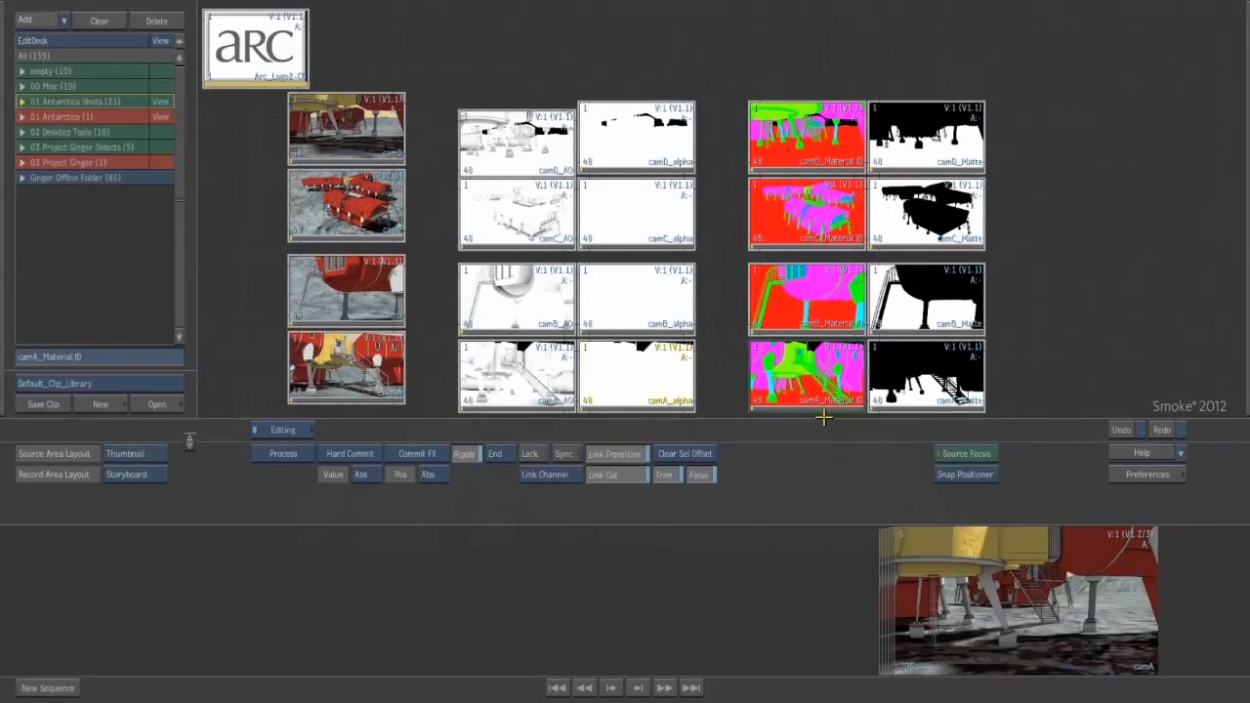
# - Play the camA_Matte clip, stop and rewind it, and return to the desk to look at the camC and camD mattes
pyautogui.doubleClick(914, 386)
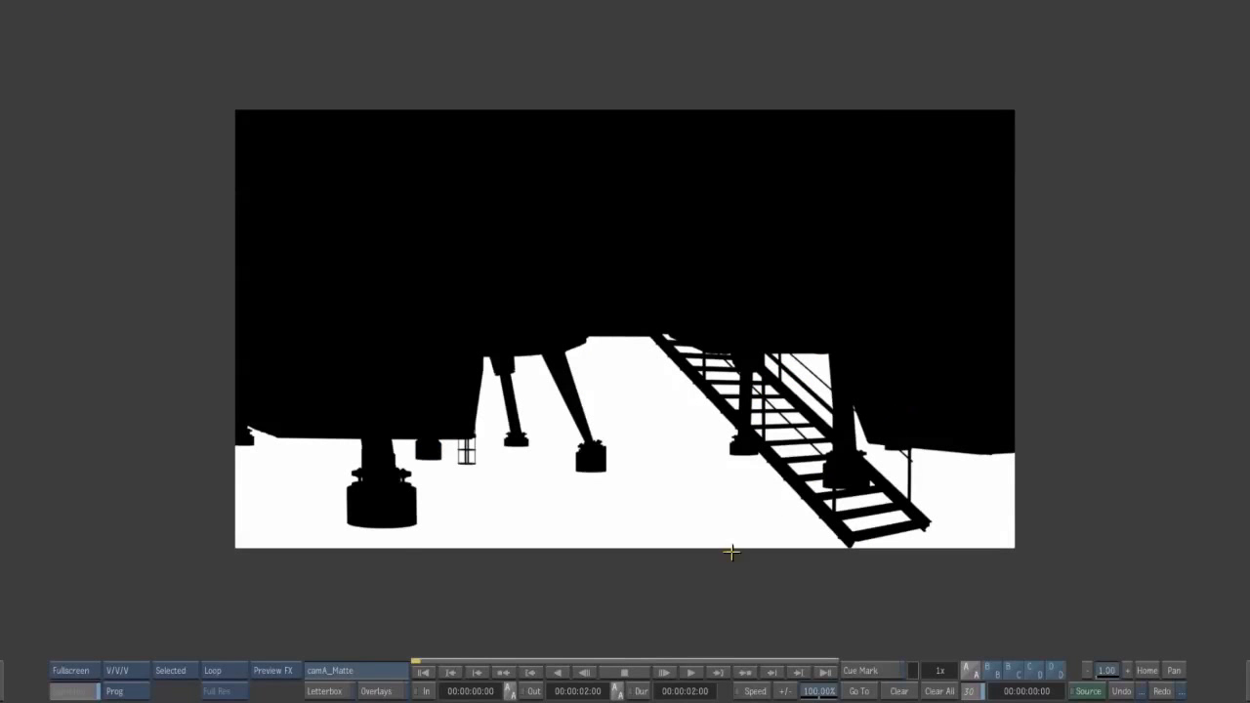
pyautogui.click(686, 672)
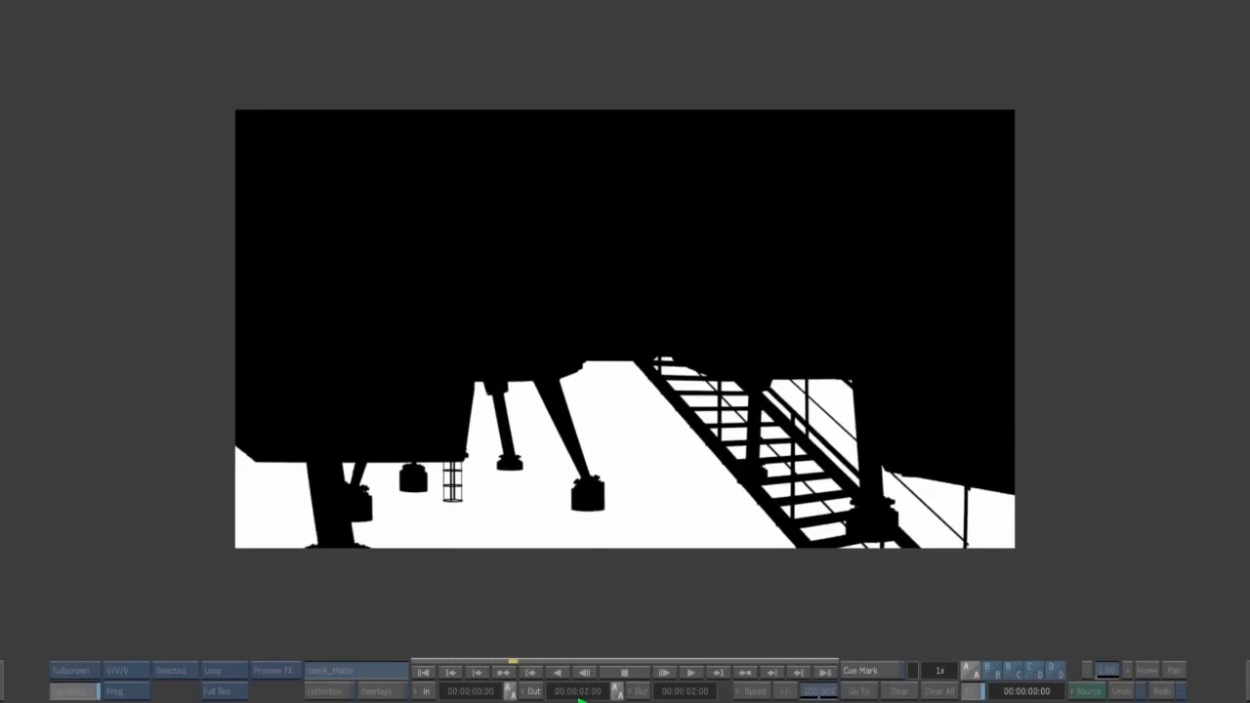
pyautogui.click(628, 672)
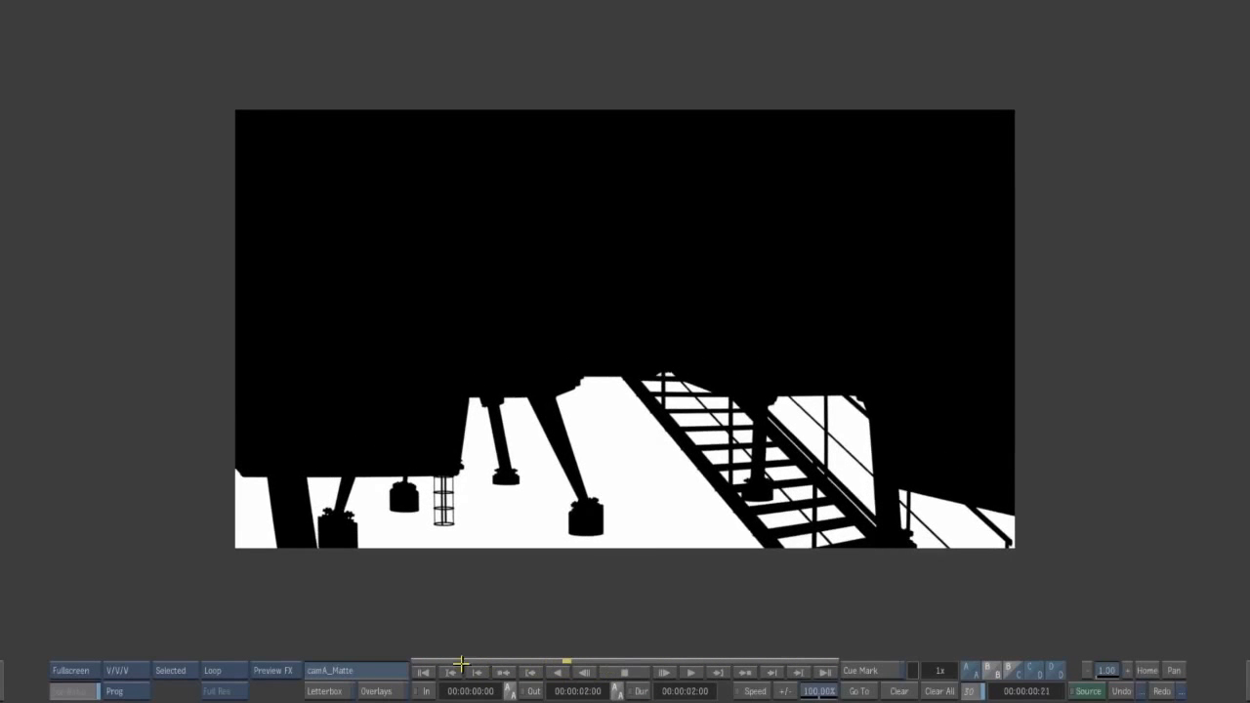
pyautogui.click(426, 671)
pyautogui.moveTo(1247, 696)
pyautogui.click(921, 230)
pyautogui.click(916, 164)
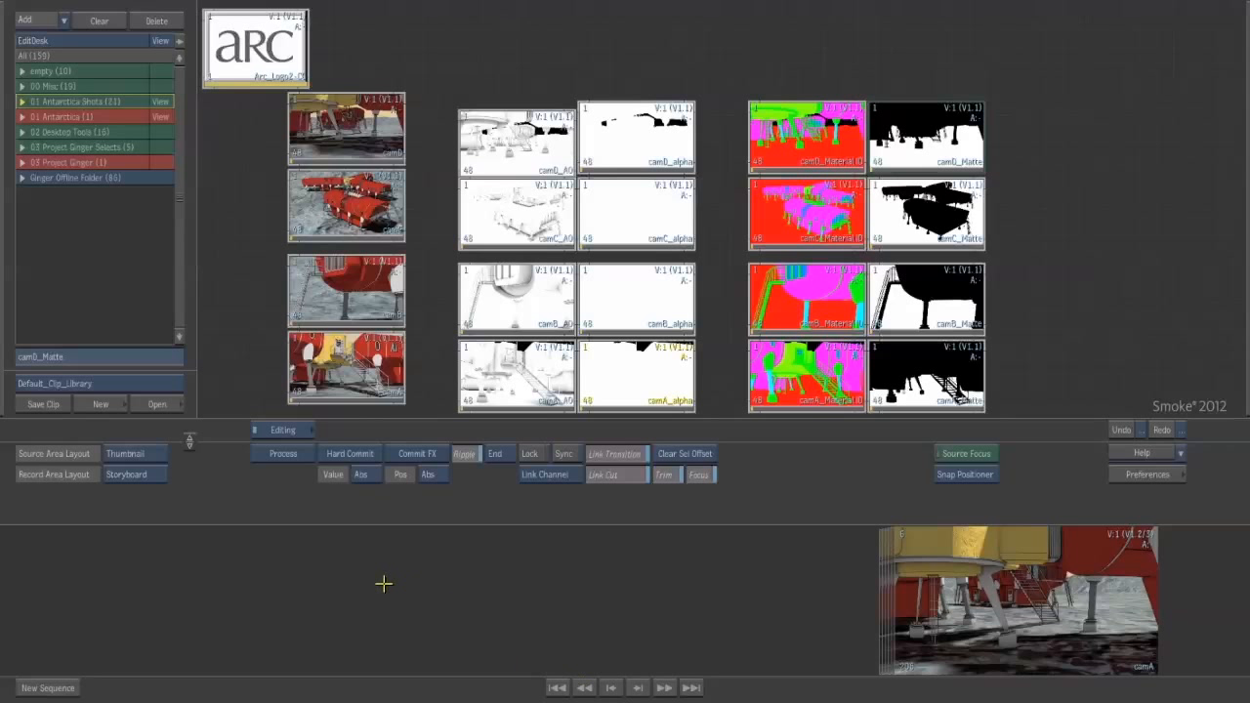
# - Build a new sequence in the record area storyboard from the beauty clips camA, camB, camC and camD, in that order
pyautogui.moveTo(686, 611); pyautogui.dragTo(601, 605)
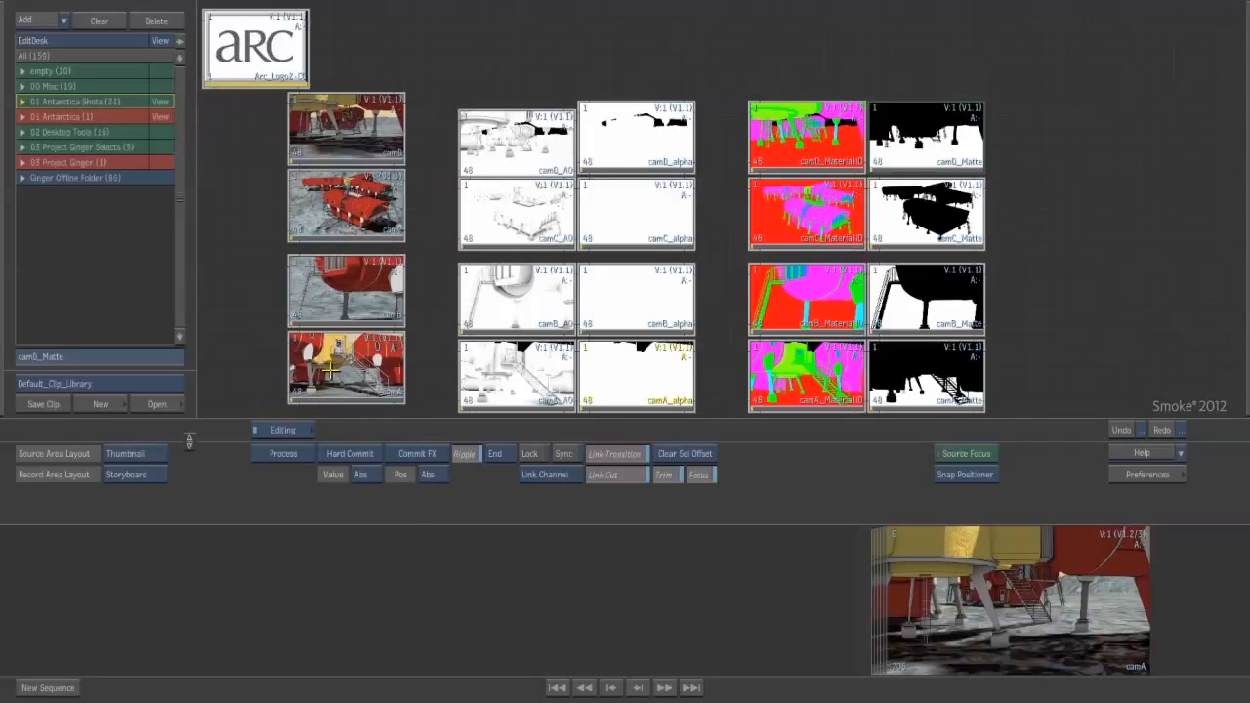
pyautogui.moveTo(347, 363); pyautogui.dragTo(584, 597)
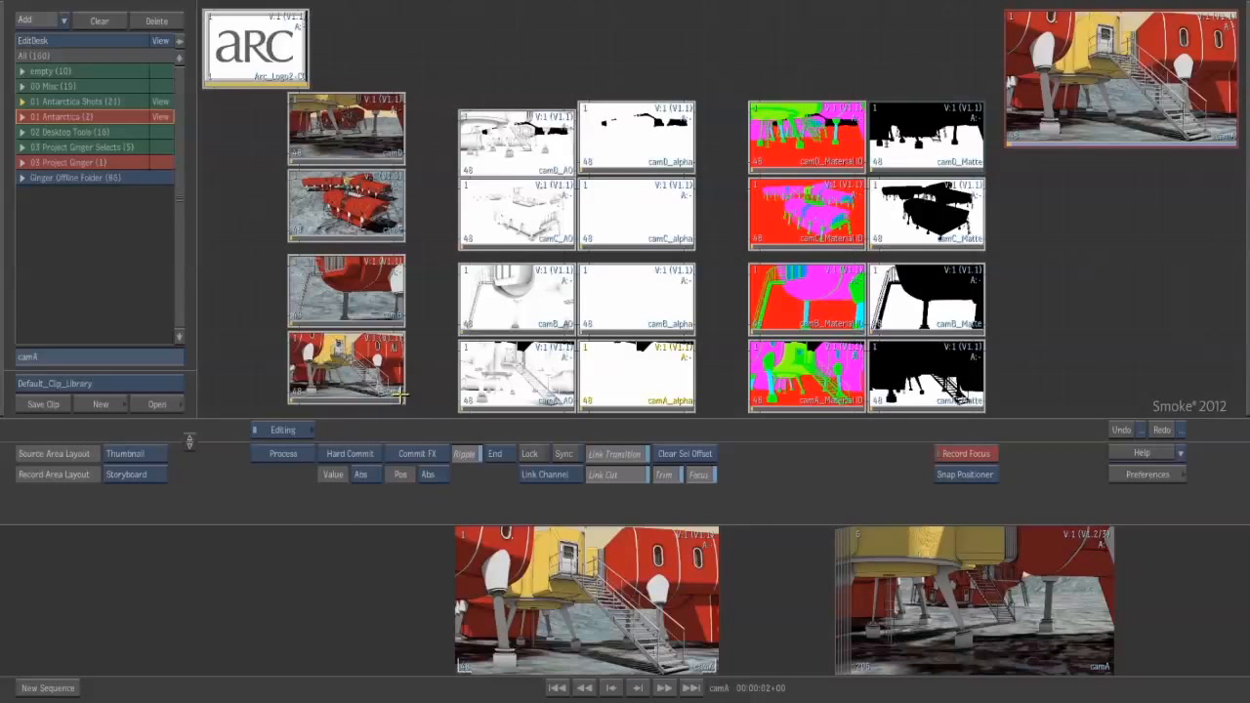
pyautogui.moveTo(361, 295); pyautogui.dragTo(708, 590)
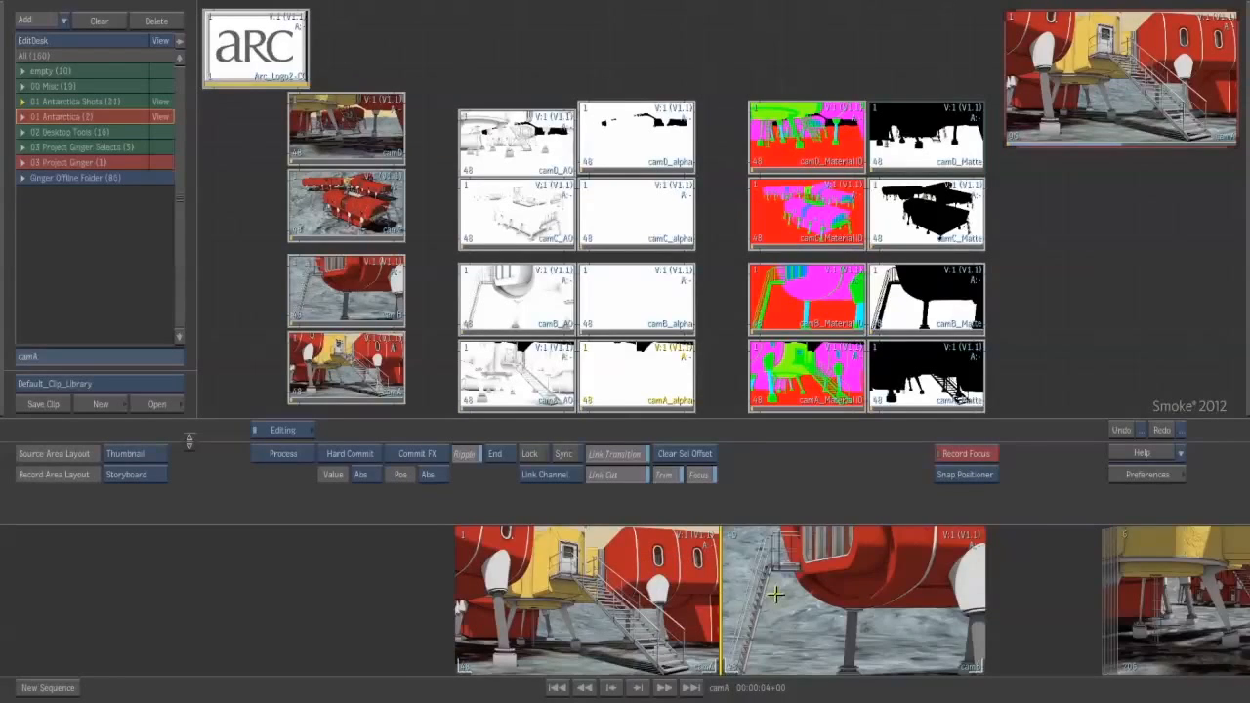
pyautogui.moveTo(353, 215); pyautogui.dragTo(536, 598)
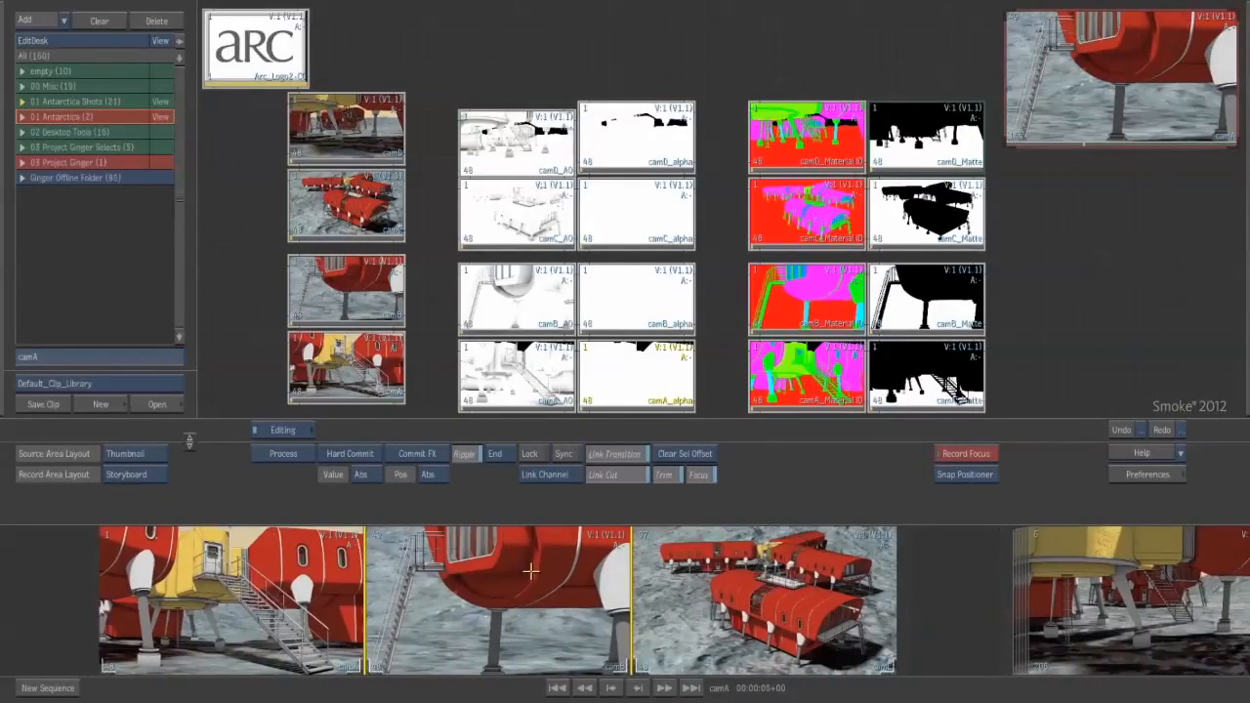
pyautogui.moveTo(372, 153); pyautogui.dragTo(886, 616)
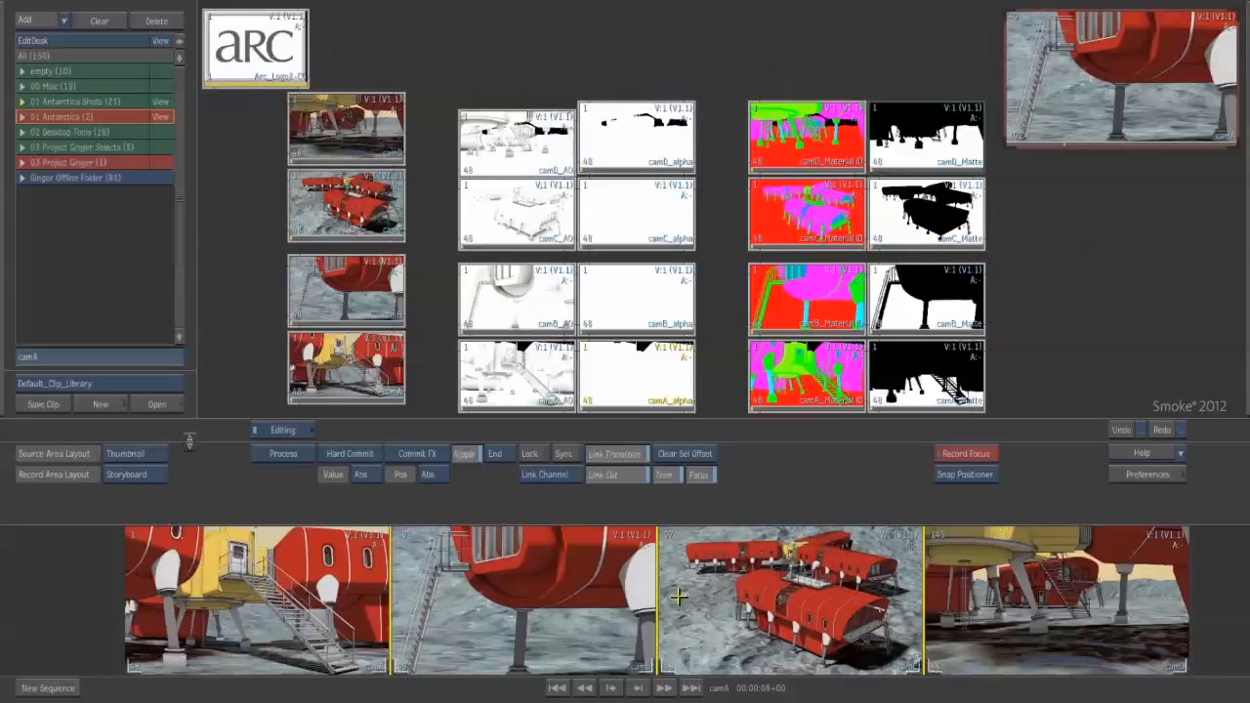
# - Collapse the new camA sequence into a stack and display it as a record timeline
pyautogui.press('c')
pyautogui.moveTo(563, 588); pyautogui.dragTo(673, 617)
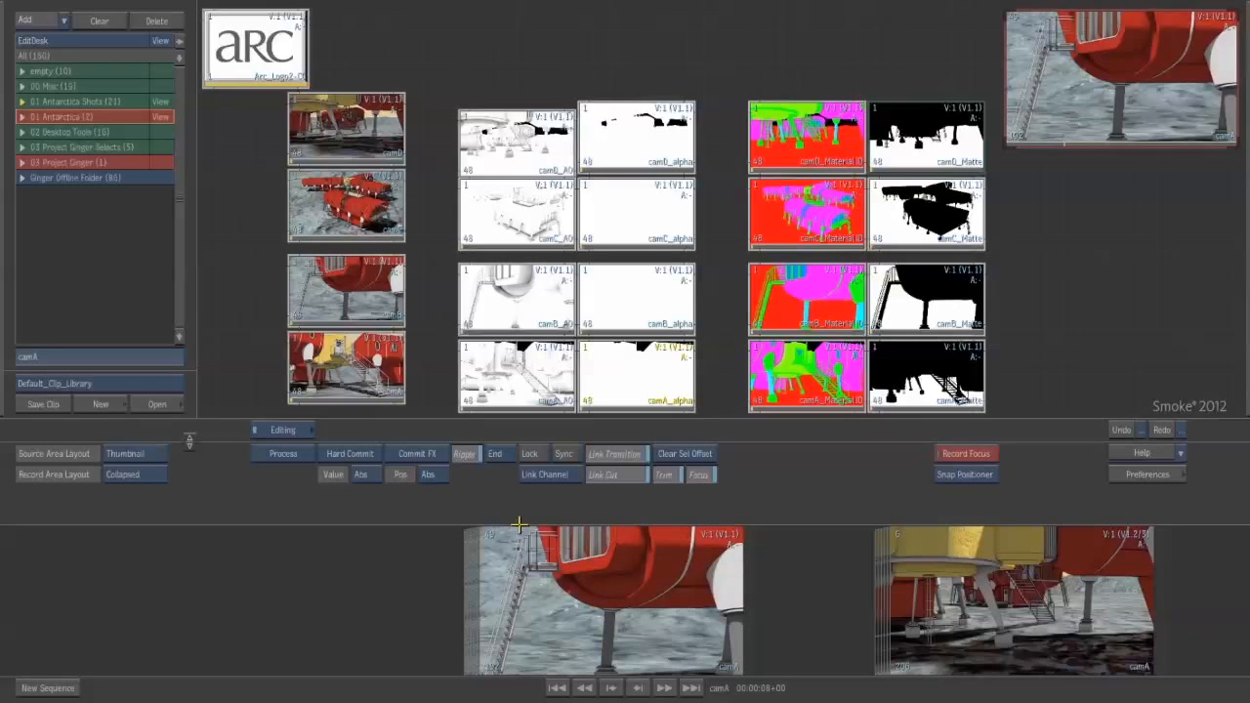
pyautogui.press('t')
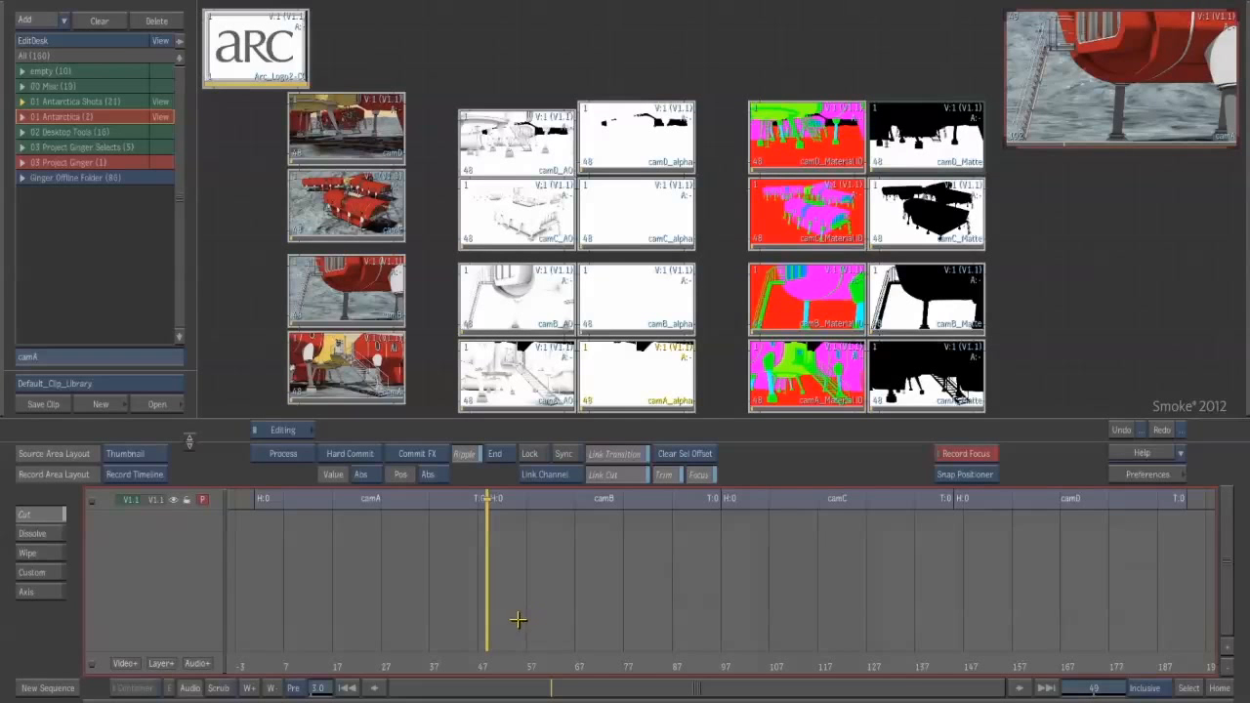
# - Park the positioner within camA and select the camA, camB, camC and camD segments in turn
pyautogui.moveTo(490, 610); pyautogui.dragTo(414, 615)
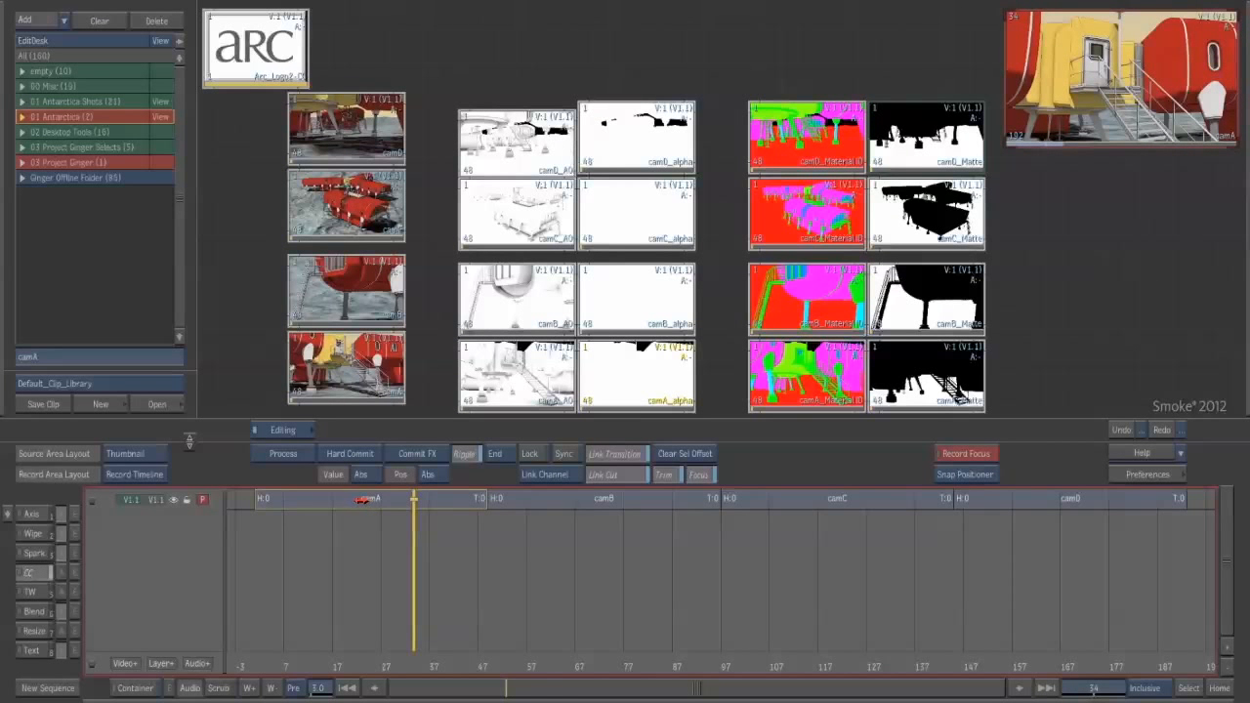
pyautogui.click(364, 499)
pyautogui.click(584, 509)
pyautogui.click(825, 503)
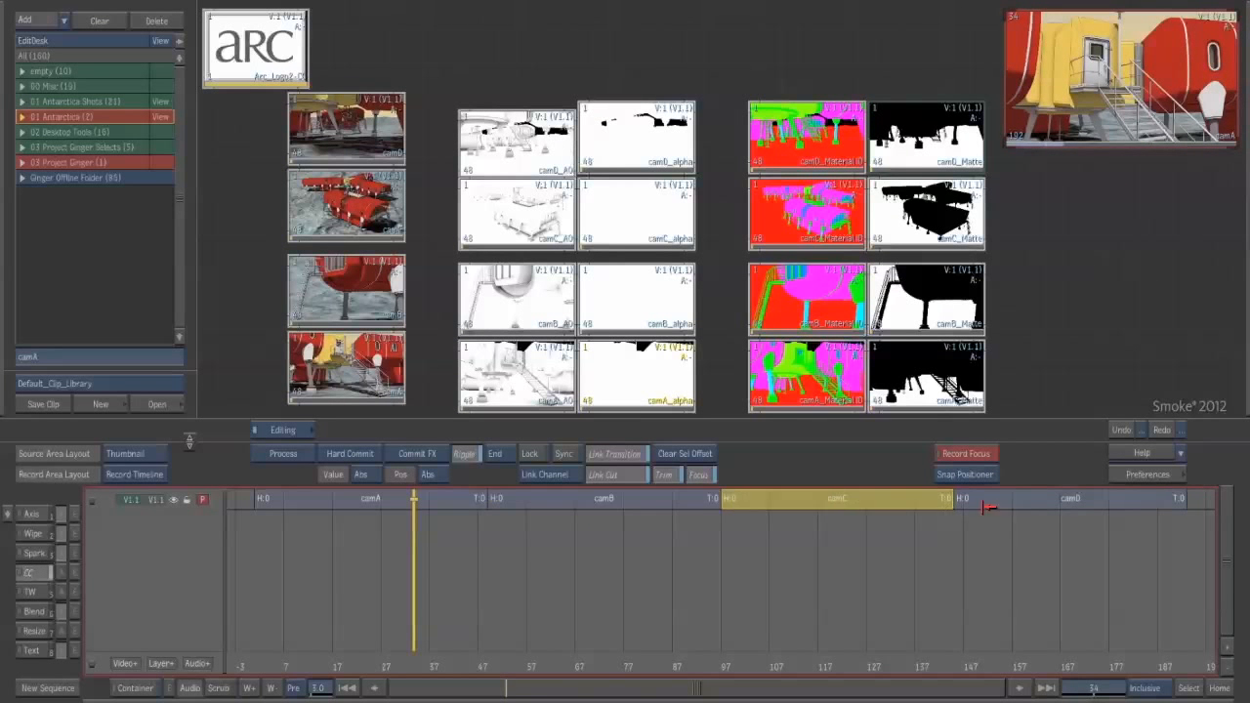
pyautogui.click(1025, 504)
# - Scrub the timeline between camA and camB, and show the sequence in the Standard source area layout
pyautogui.moveTo(412, 667)
pyautogui.mouseDown()
pyautogui.moveTo(792, 669)
pyautogui.moveTo(449, 667)
pyautogui.moveTo(987, 693)
pyautogui.moveTo(386, 695)
pyautogui.moveTo(830, 686)
pyautogui.moveTo(367, 660)
pyautogui.moveTo(399, 661)
pyautogui.mouseUp()
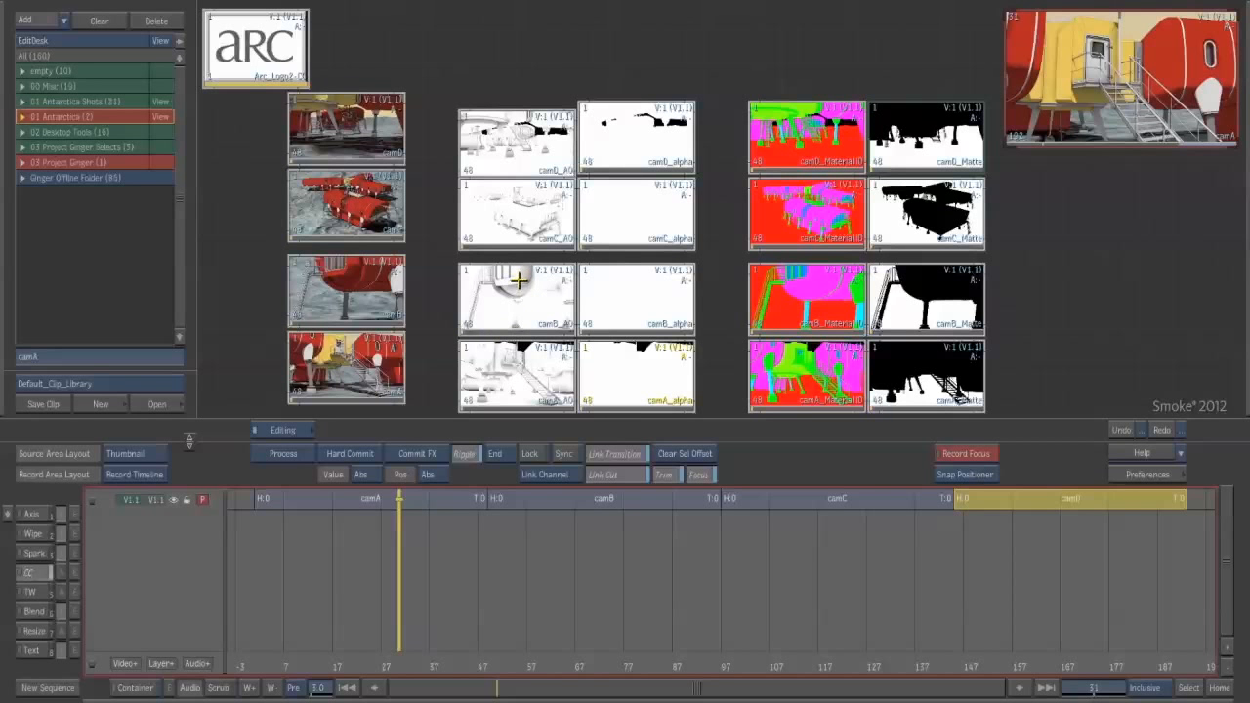
pyautogui.moveTo(392, 667); pyautogui.dragTo(603, 673)
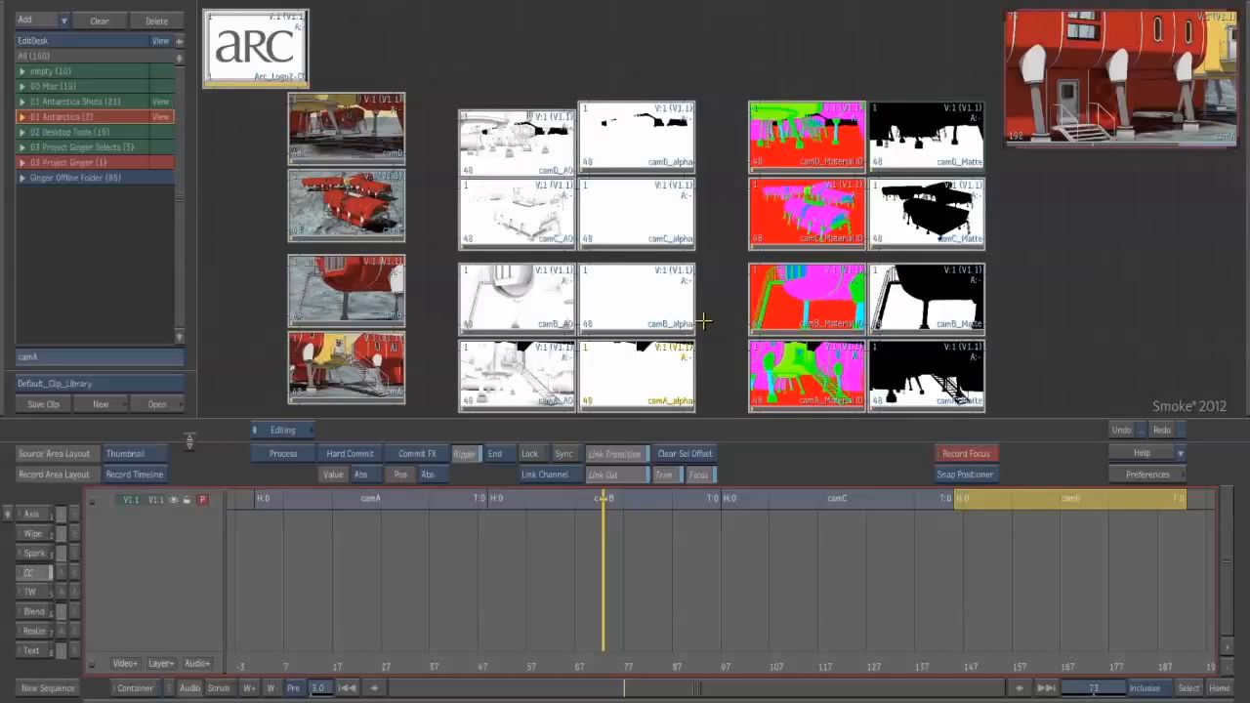
pyautogui.moveTo(1249, 287)
pyautogui.moveTo(605, 664); pyautogui.dragTo(387, 581)
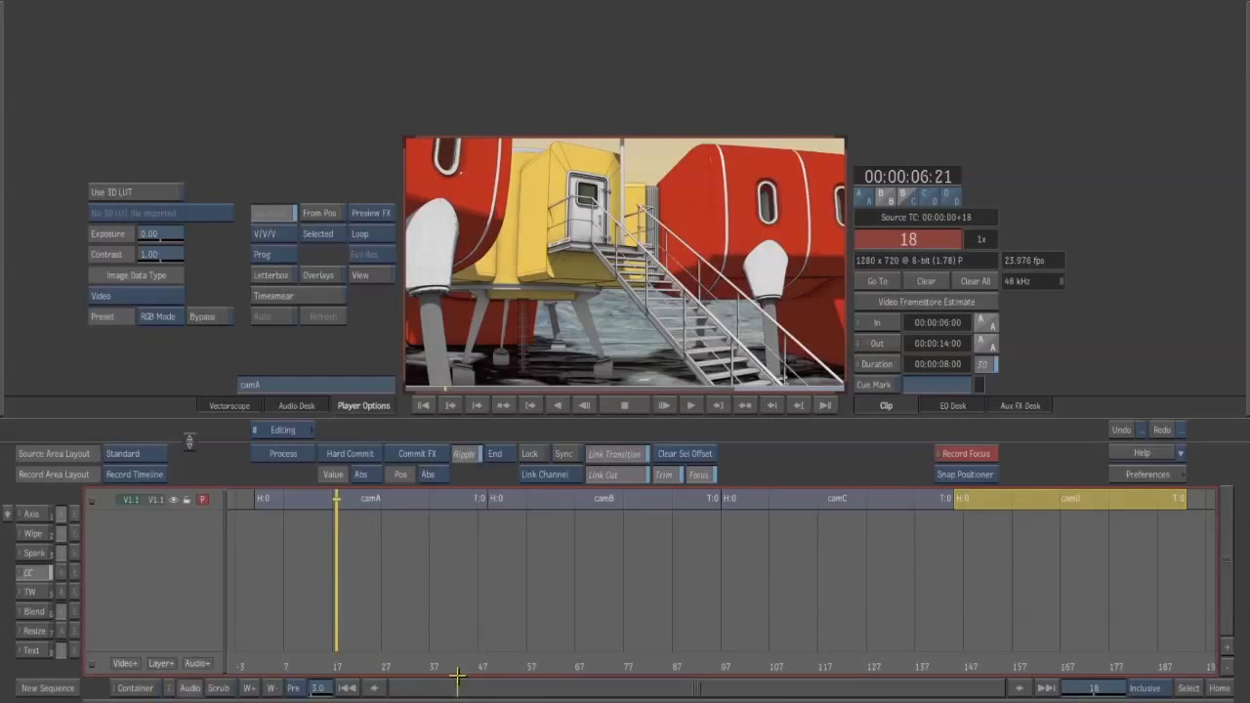
# - Fit the sequence in the timeline and scrub through the camB and camC segments
pyautogui.moveTo(468, 694)
pyautogui.mouseDown()
pyautogui.moveTo(470, 661)
pyautogui.moveTo(467, 697)
pyautogui.mouseUp()
pyautogui.click(1211, 692)
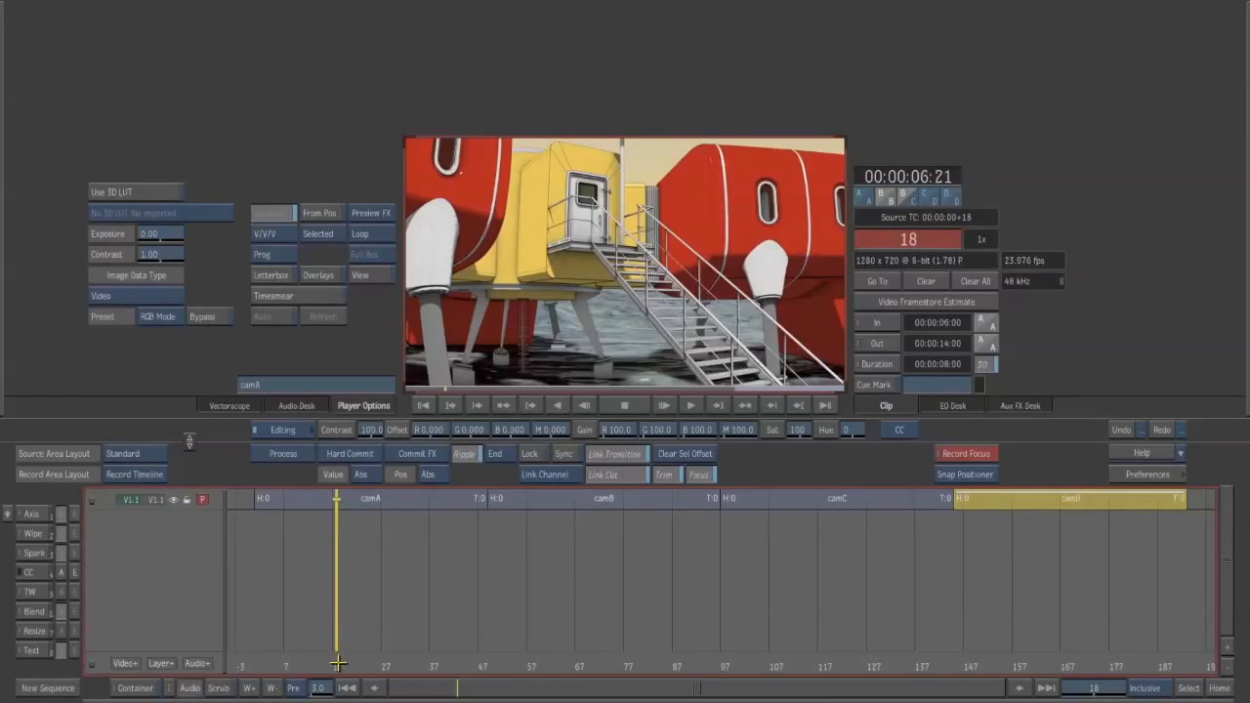
pyautogui.moveTo(337, 664); pyautogui.dragTo(581, 674)
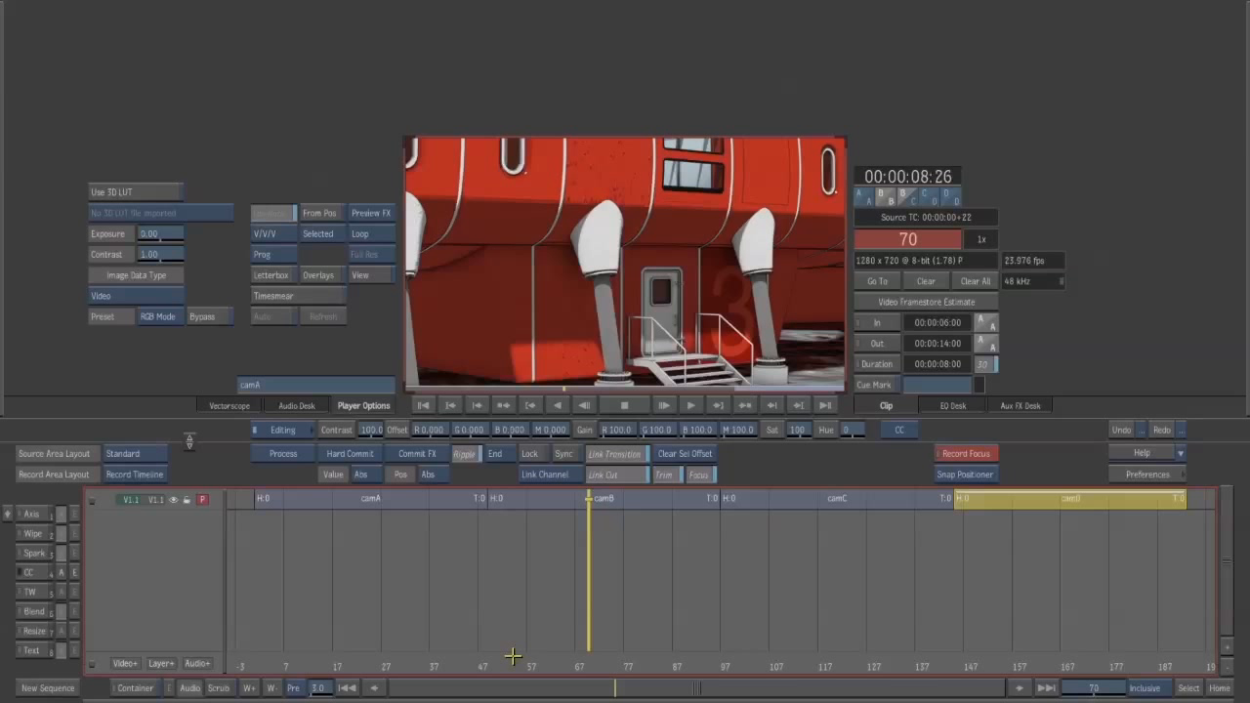
pyautogui.moveTo(595, 668); pyautogui.dragTo(809, 664)
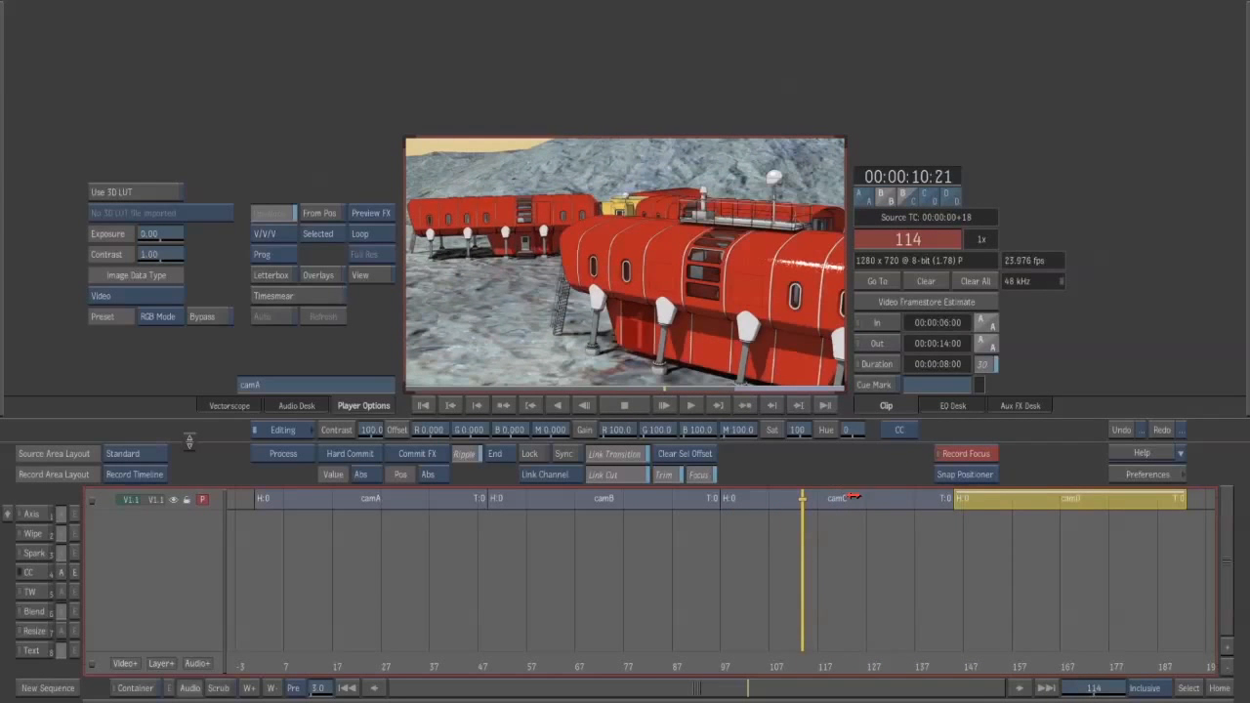
# - Choose Snap Positioner as the snapping mode and jump back and forth between the sequence's edit points, ending at frame 1
pyautogui.click(957, 476)
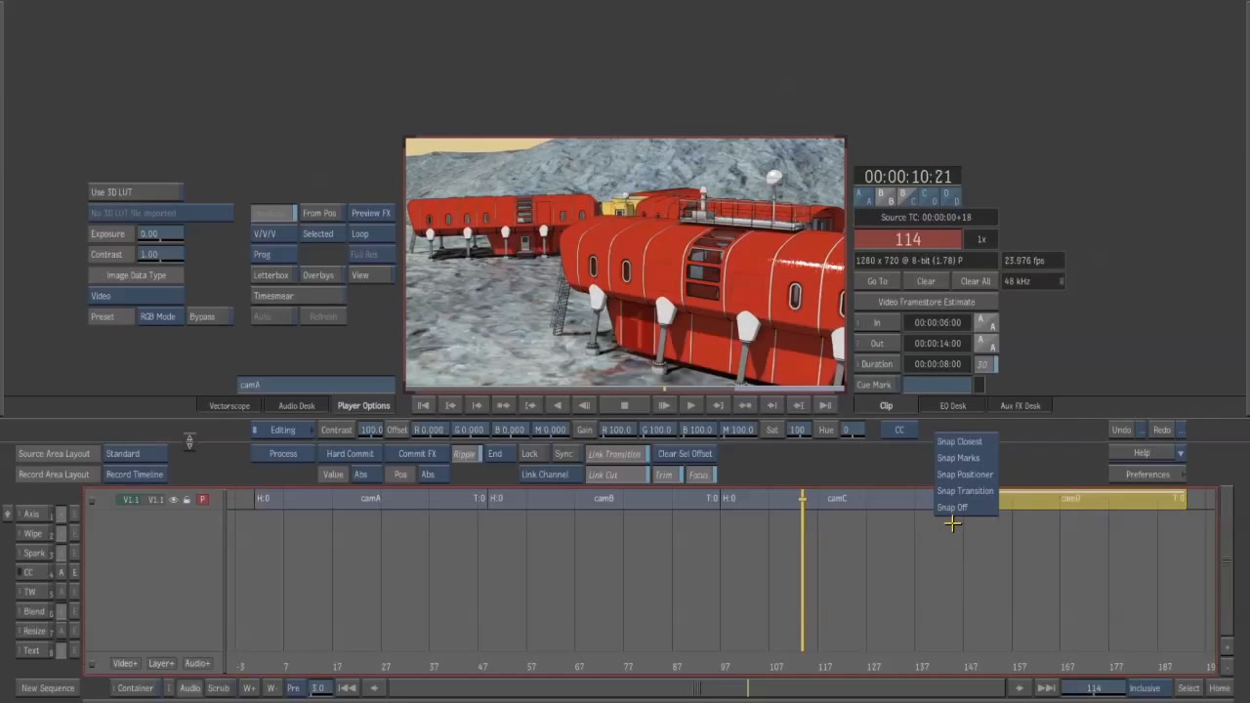
pyautogui.click(969, 476)
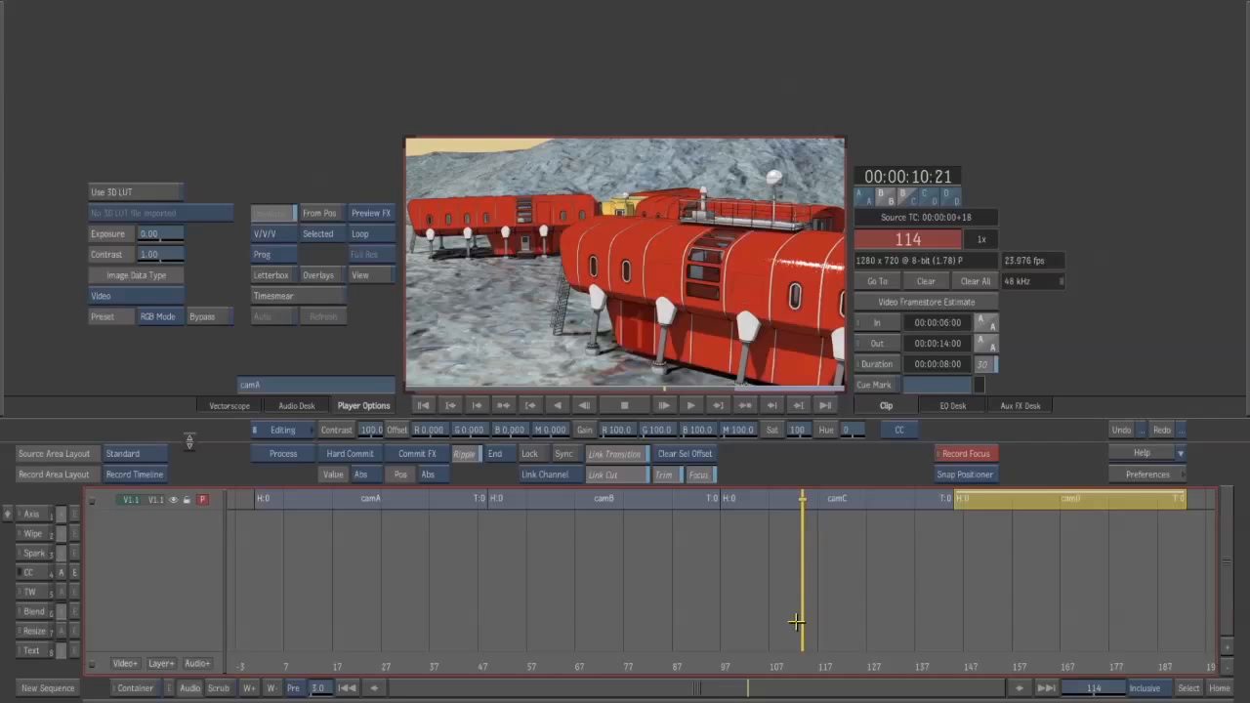
pyautogui.press('Up')
pyautogui.press('Up')
pyautogui.press('Up')
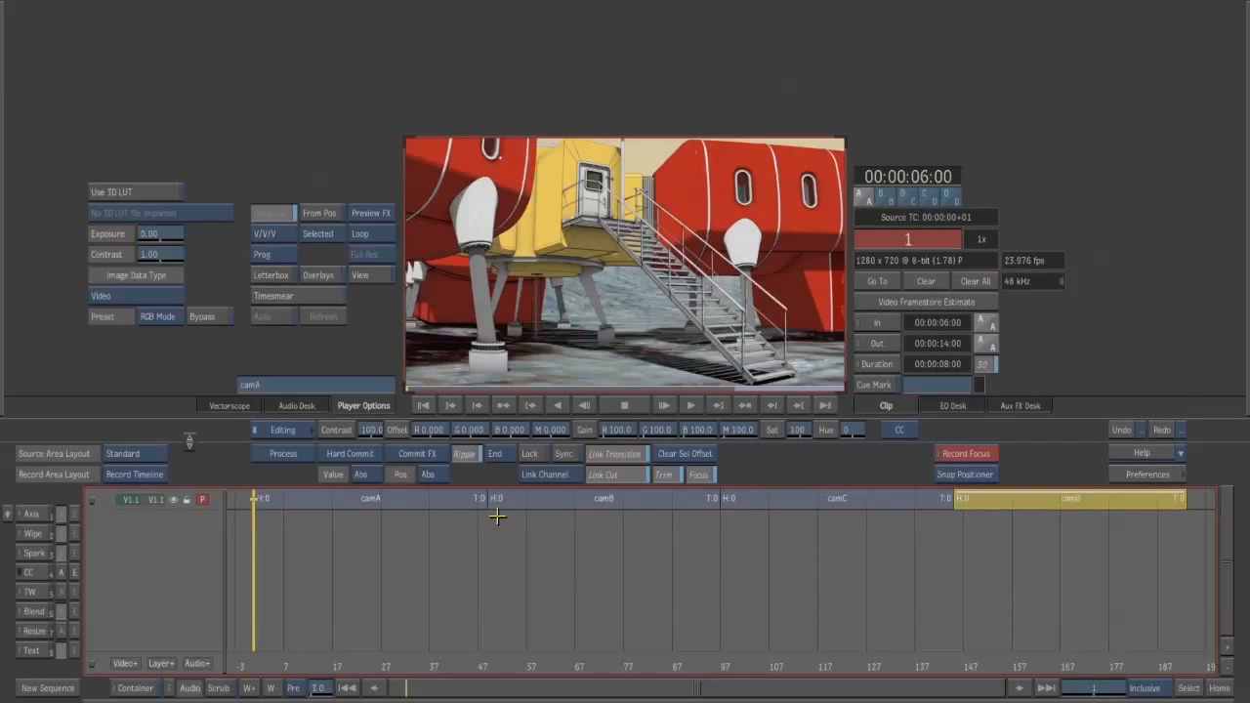
pyautogui.press('Down')
pyautogui.press('Down')
pyautogui.press('Down')
pyautogui.press('Down')
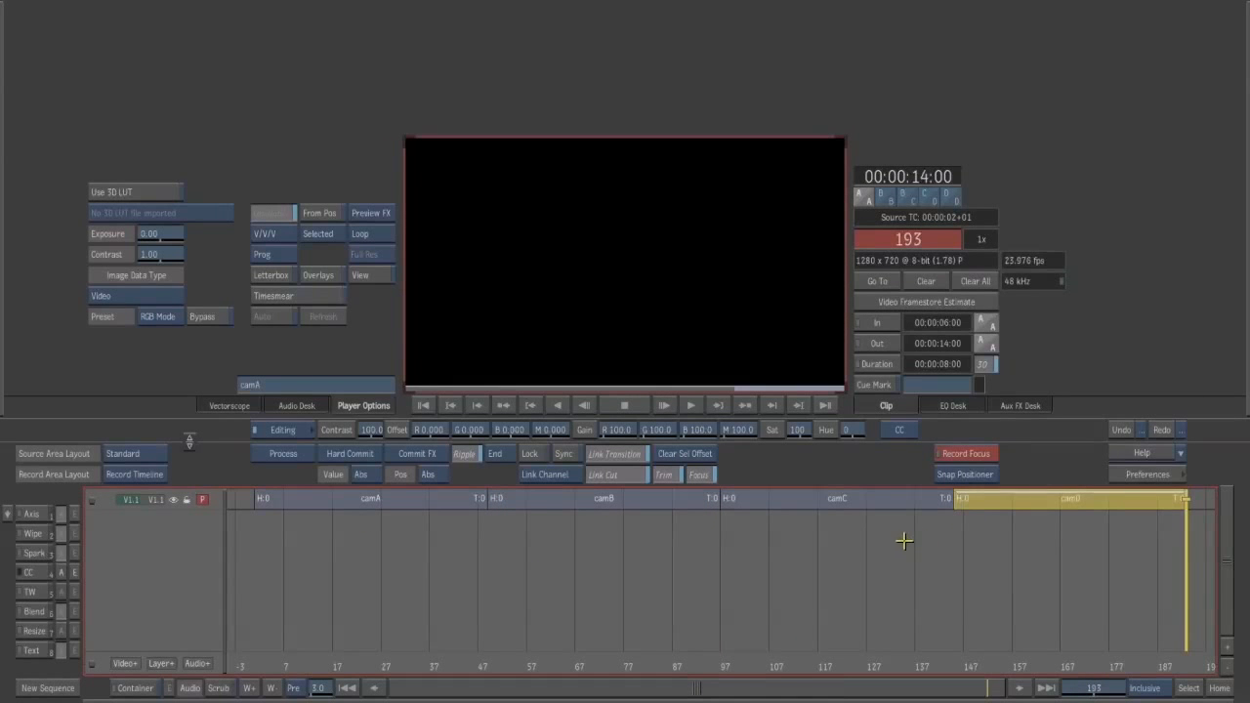
pyautogui.press('Up')
pyautogui.press('Up')
pyautogui.press('Up')
pyautogui.press('Up')
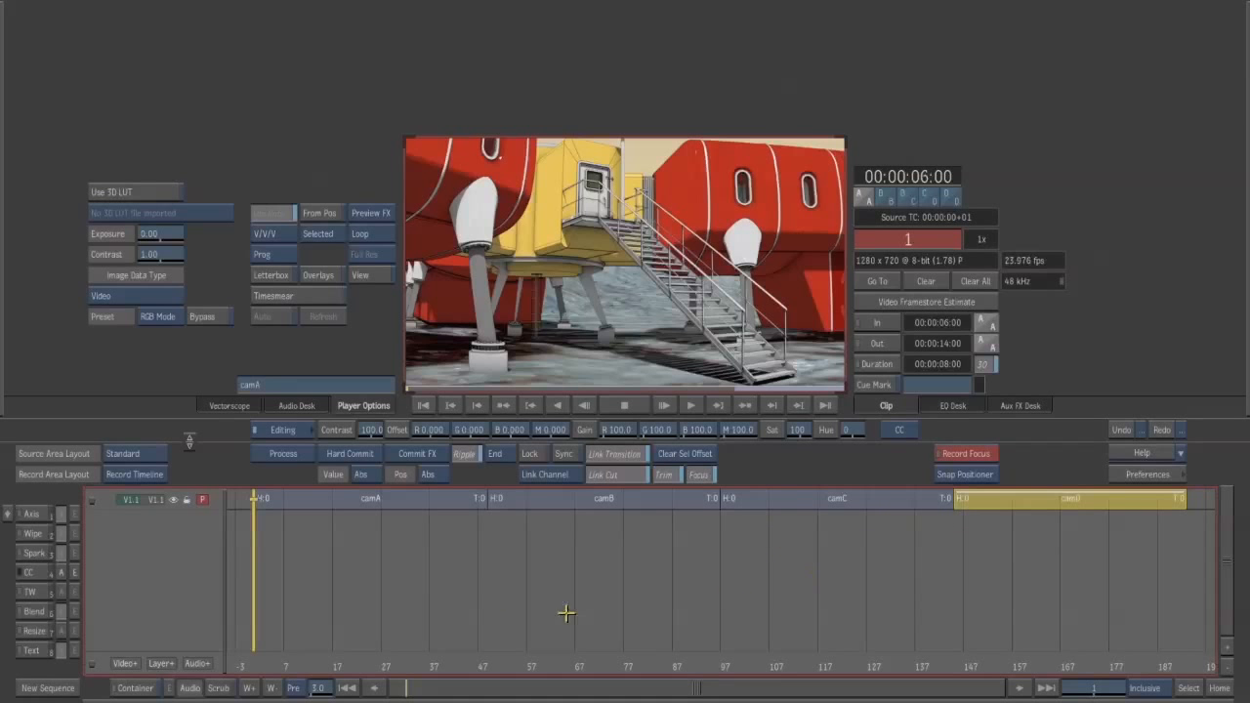
# - Scrub to the camD segment, return to the sequence start and move camD ahead of camA
pyautogui.moveTo(290, 663); pyautogui.dragTo(1043, 636)
pyautogui.press('Up')
pyautogui.press('Up')
pyautogui.press('Up')
pyautogui.press('Up')
pyautogui.moveTo(1027, 500); pyautogui.dragTo(373, 504)
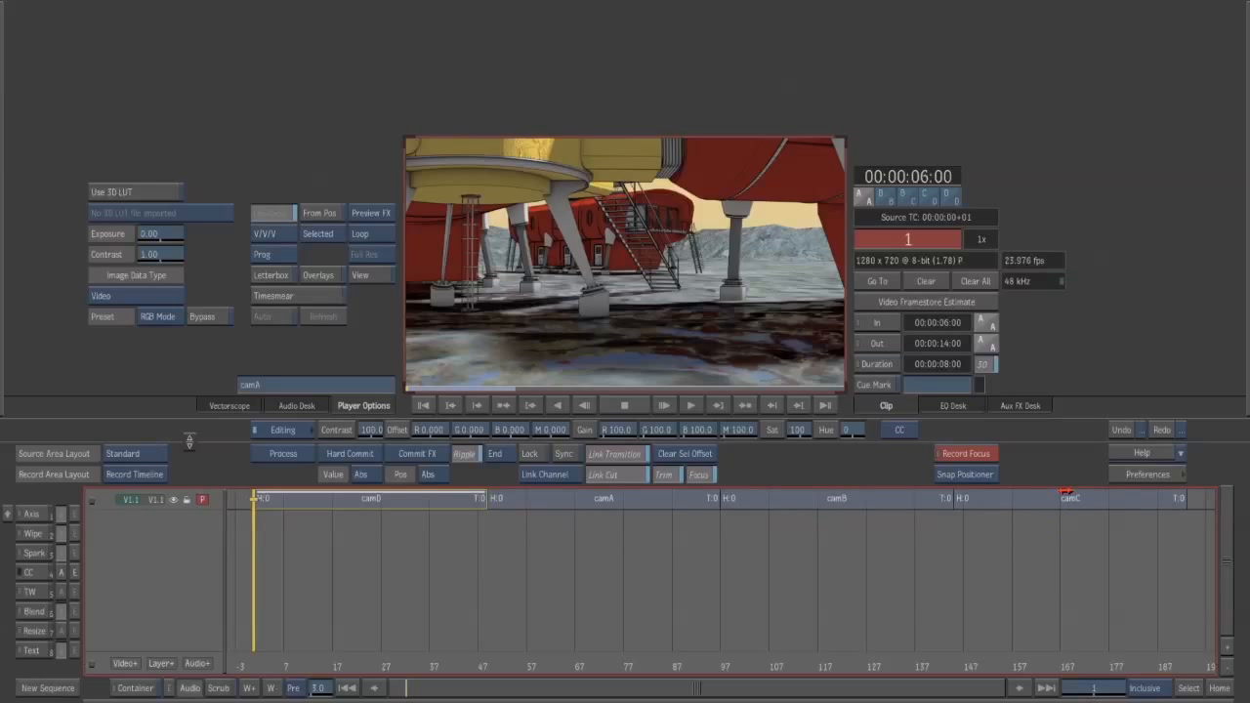
# - Move the camB segment ahead of camA, check a frame in camD, and return the source area to the thumbnail desk
pyautogui.moveTo(281, 667); pyautogui.dragTo(816, 643)
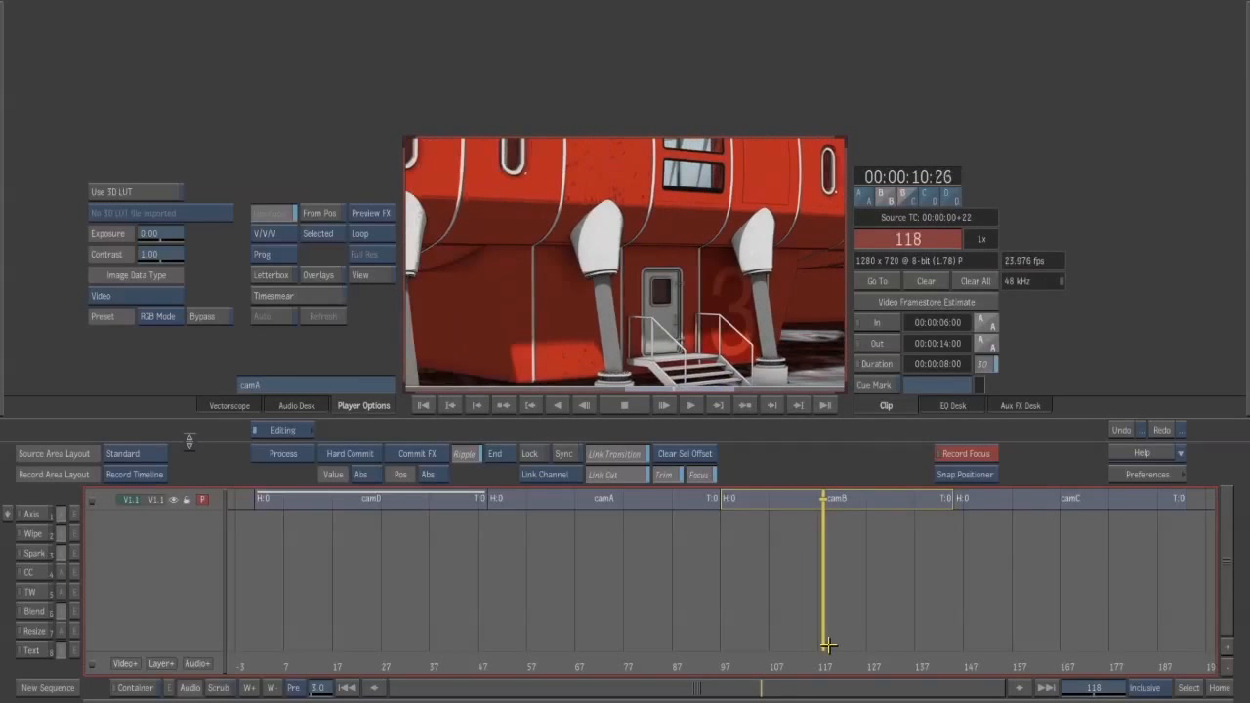
pyautogui.press('Up')
pyautogui.press('Up')
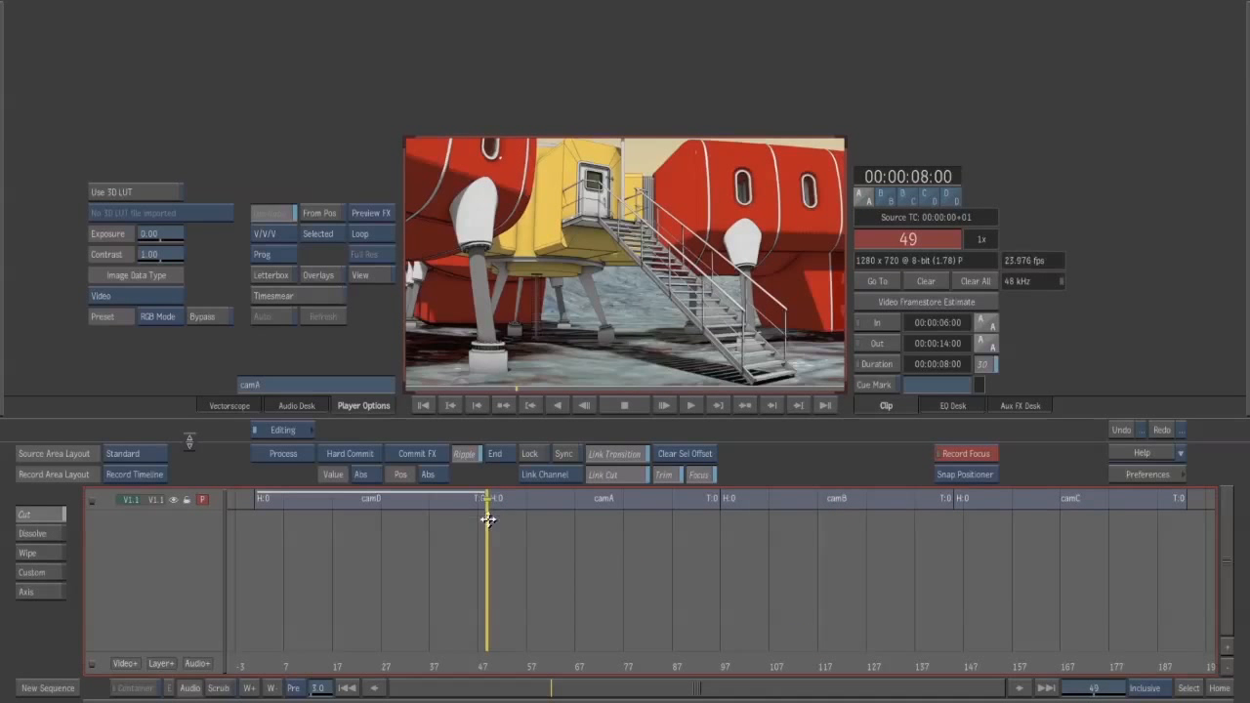
pyautogui.moveTo(820, 514); pyautogui.dragTo(607, 528)
pyautogui.moveTo(504, 673); pyautogui.dragTo(420, 640)
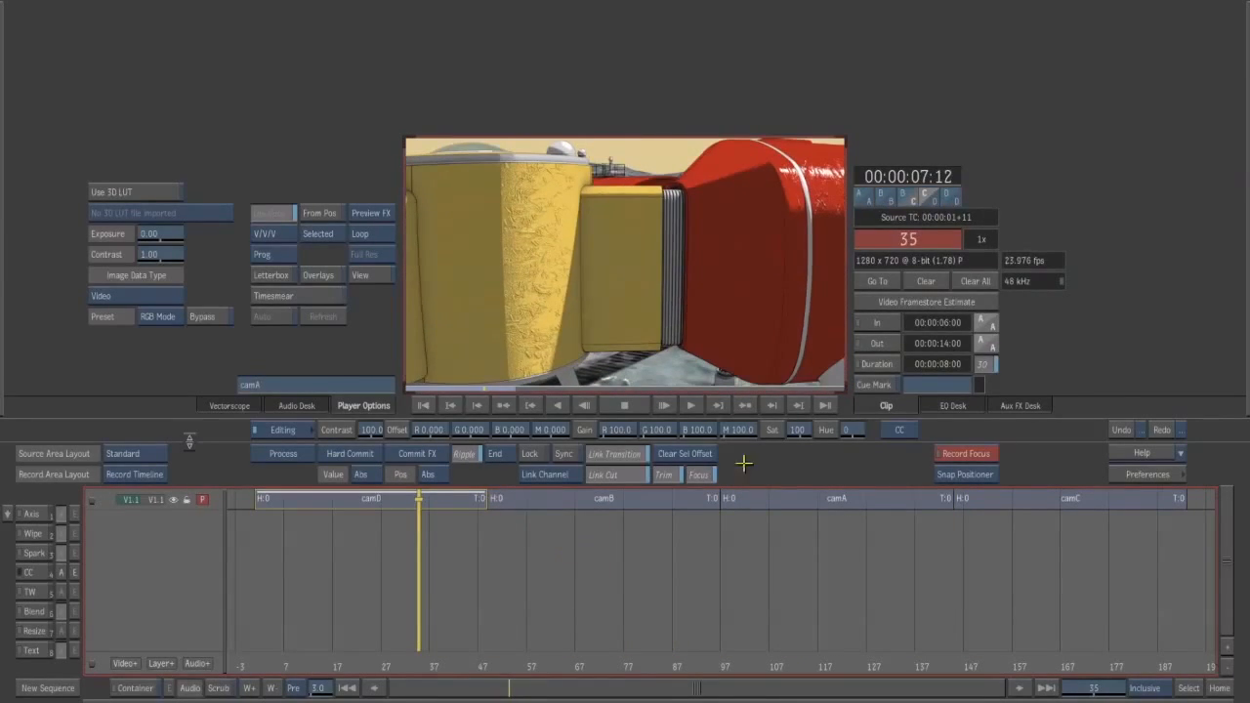
pyautogui.press('Escape')
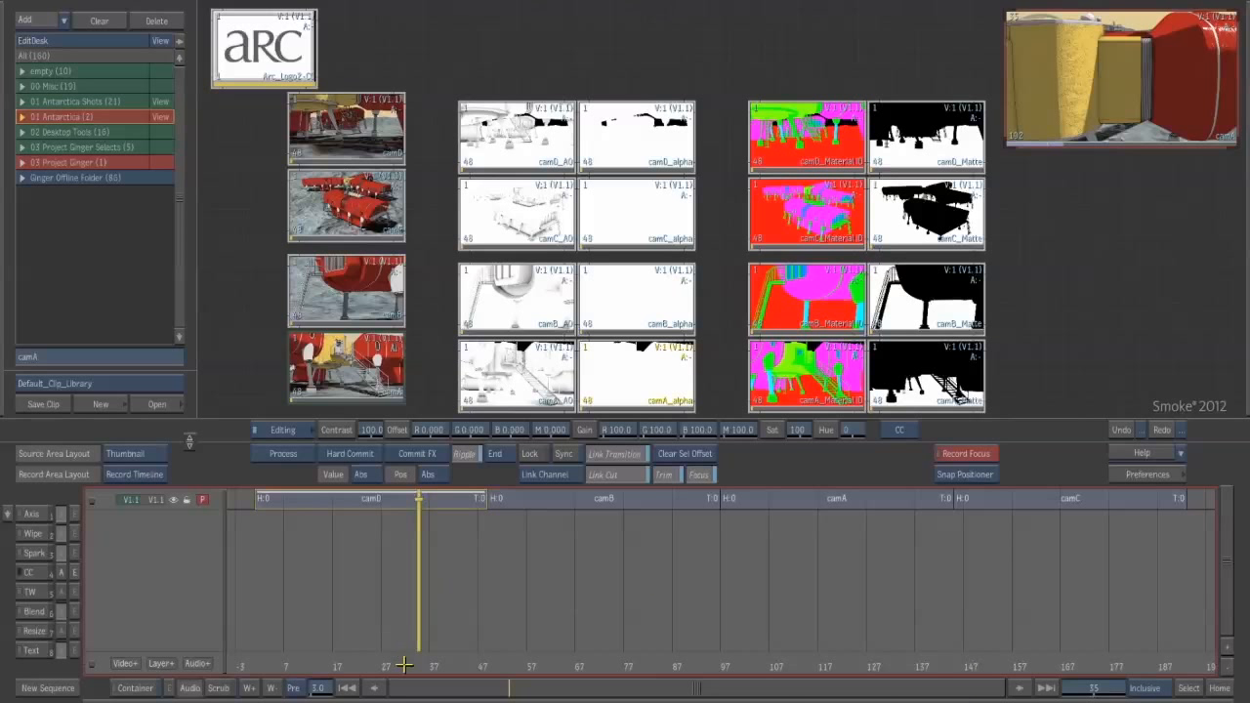
# - Add a video layer above the sequence's camera segments and return to the first frame
pyautogui.moveTo(418, 665)
pyautogui.mouseDown()
pyautogui.moveTo(949, 652)
pyautogui.moveTo(409, 644)
pyautogui.mouseUp()
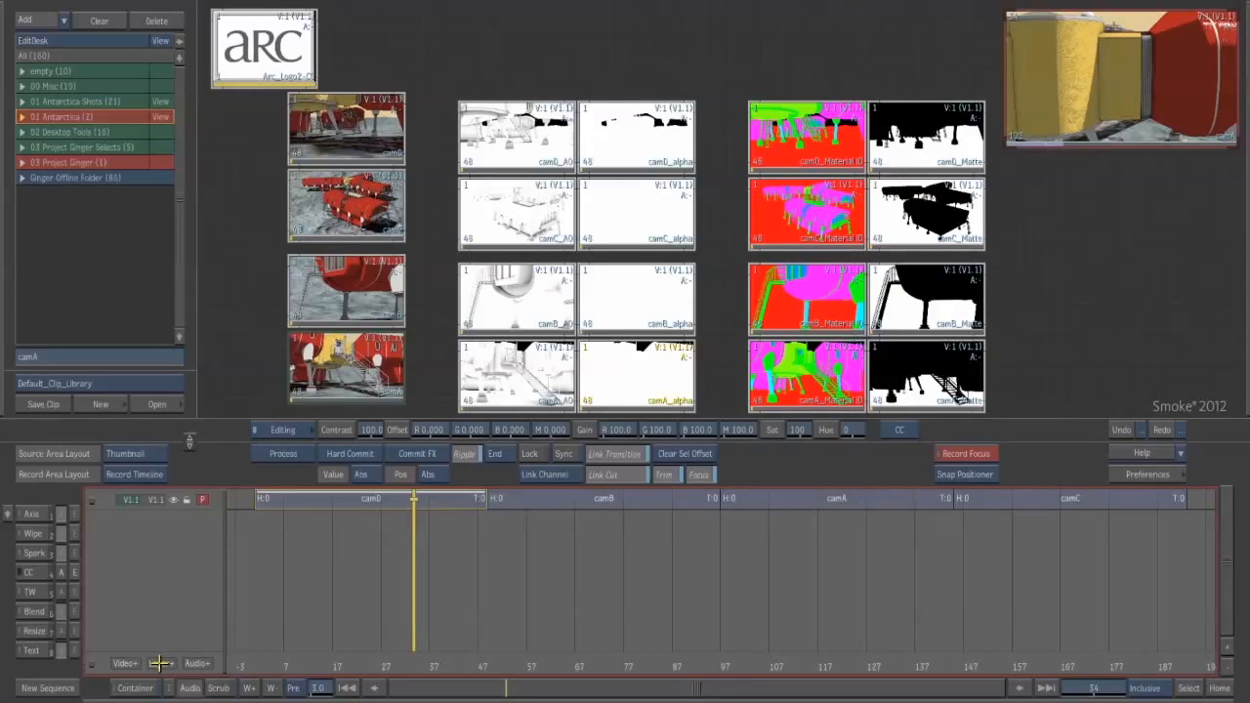
pyautogui.click(159, 663)
pyautogui.click(386, 499)
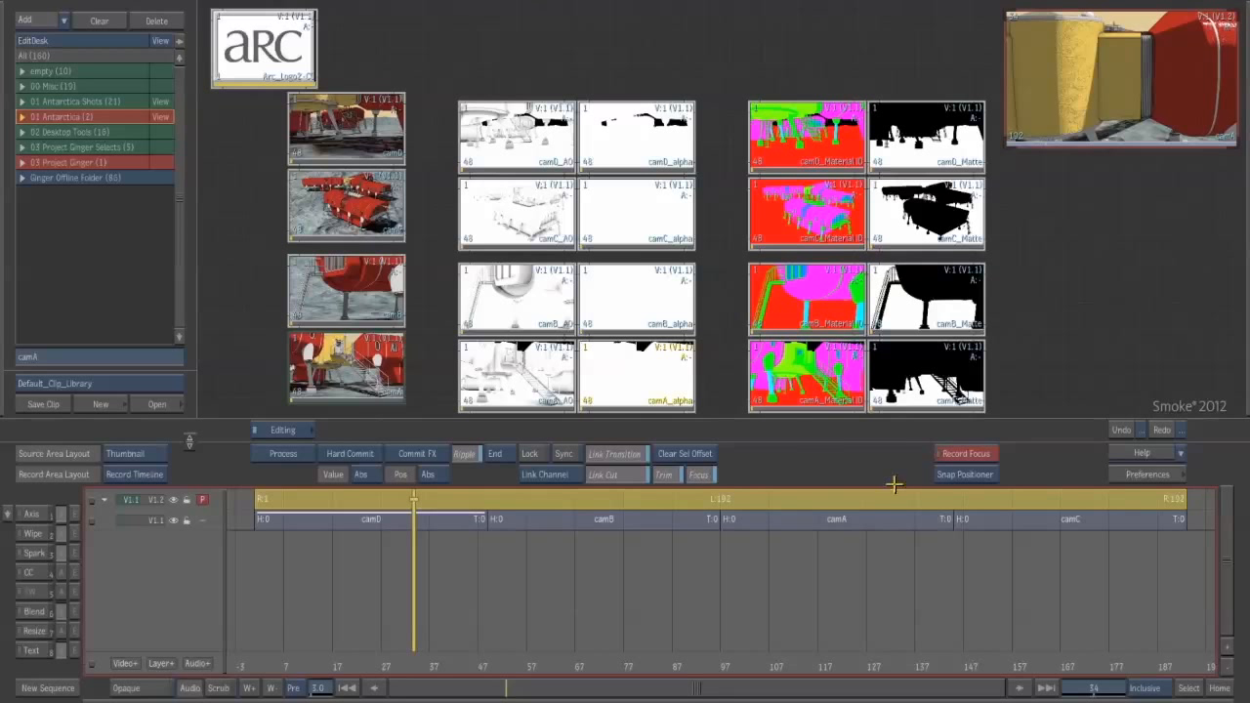
pyautogui.click(630, 608)
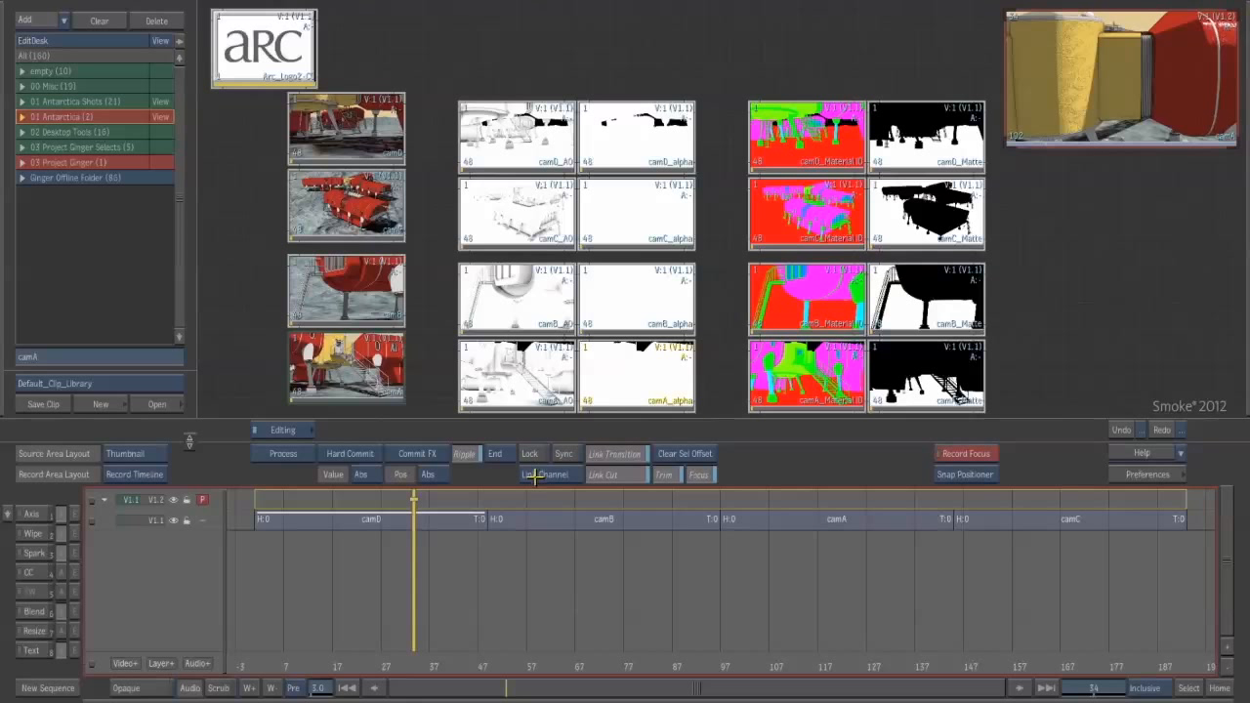
pyautogui.press('Home')
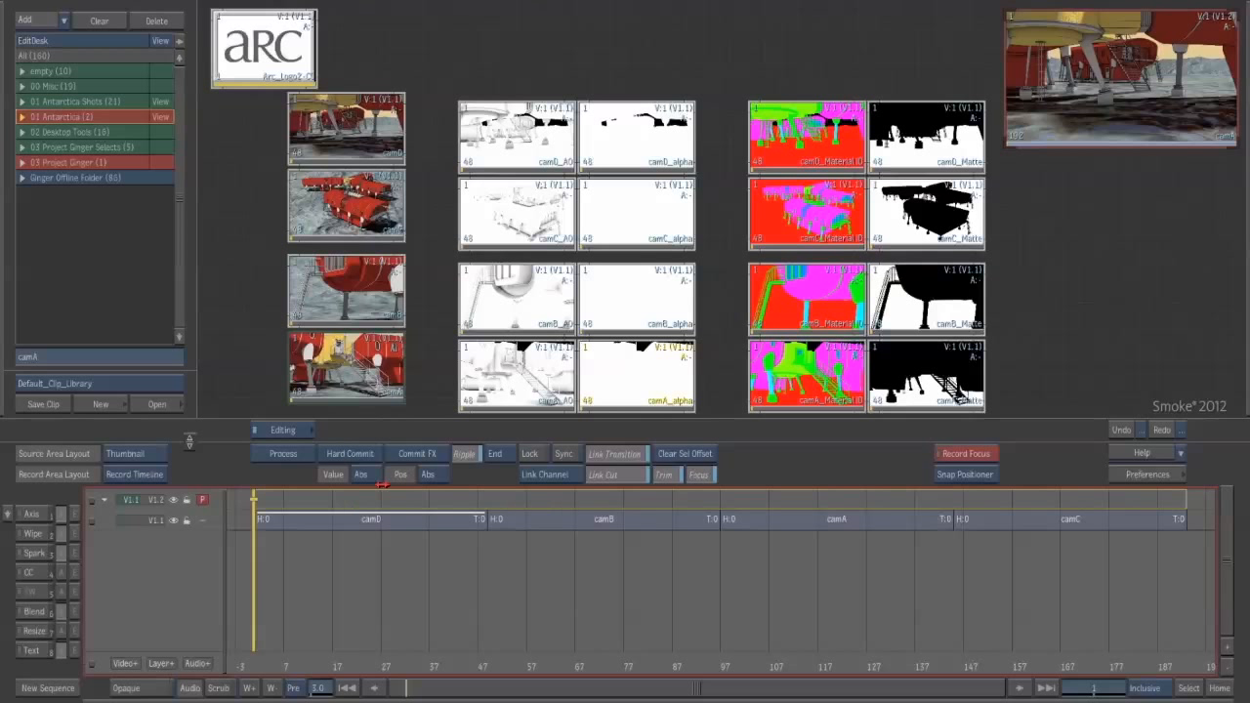
# - Edit the camD_AO, camB_AO, camA_AO and camC_AO passes onto the upper layer, each above its matching camera segment
pyautogui.click(517, 146)
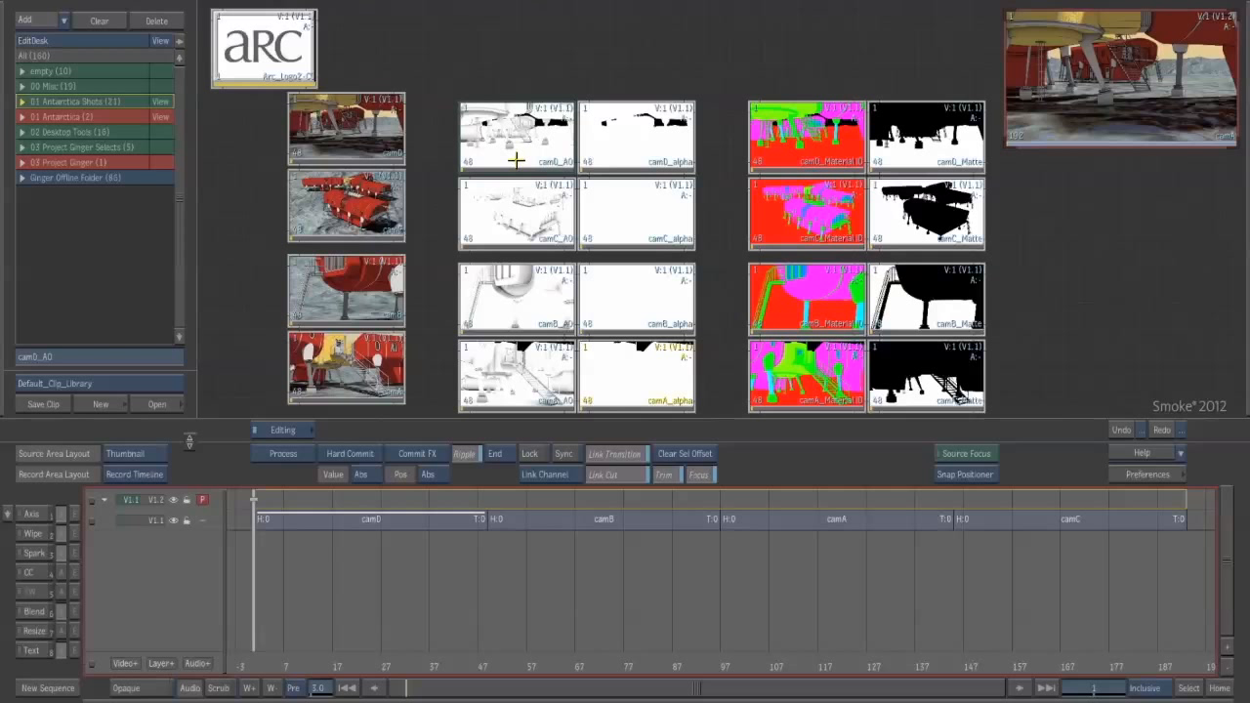
pyautogui.press('F10')
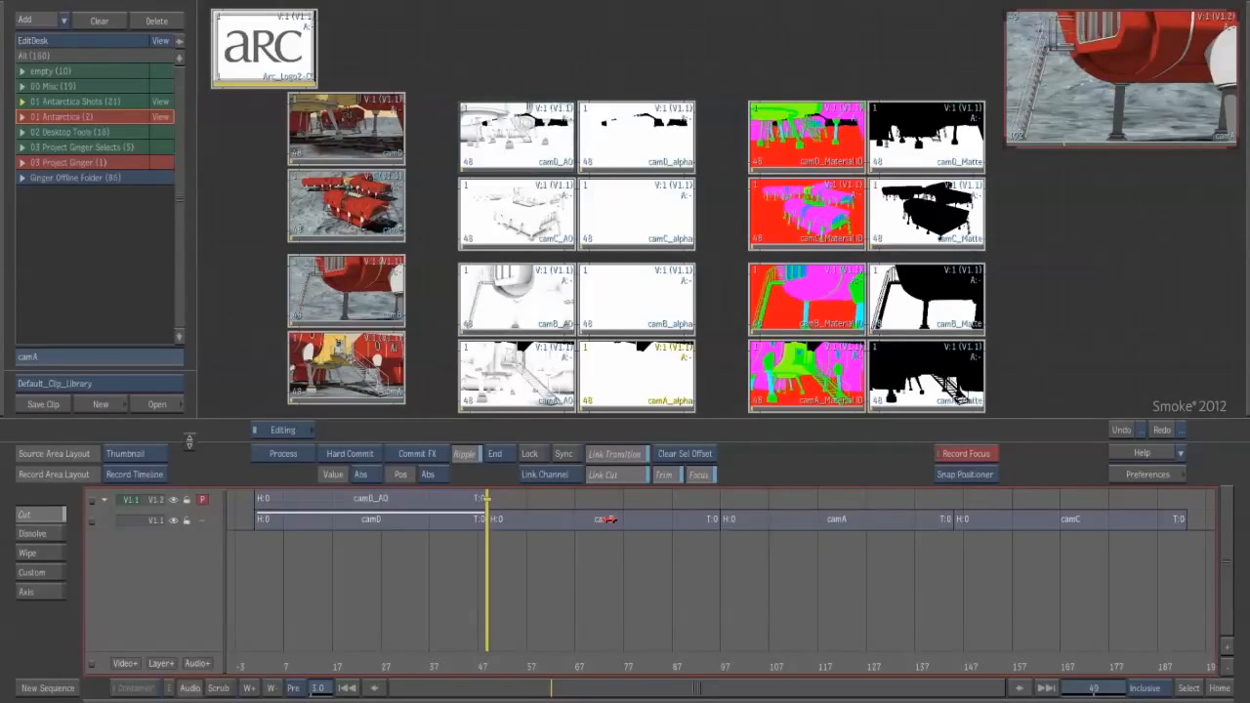
pyautogui.click(509, 311)
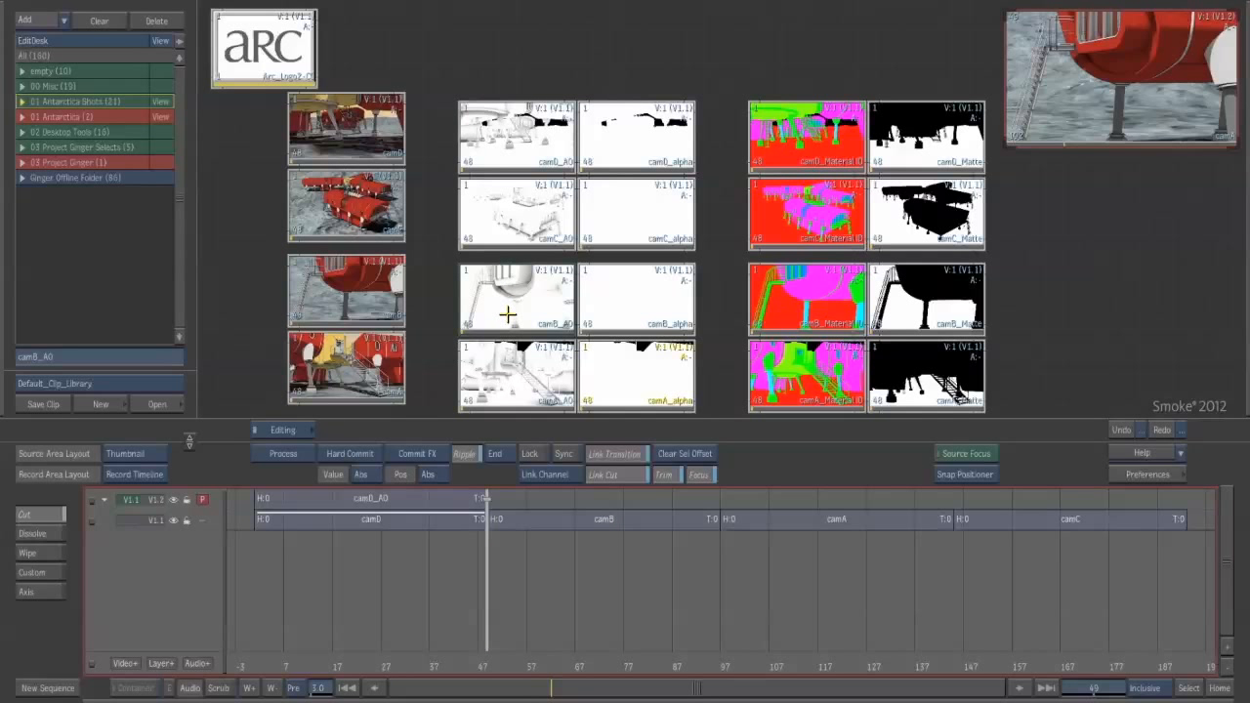
pyautogui.press('F10')
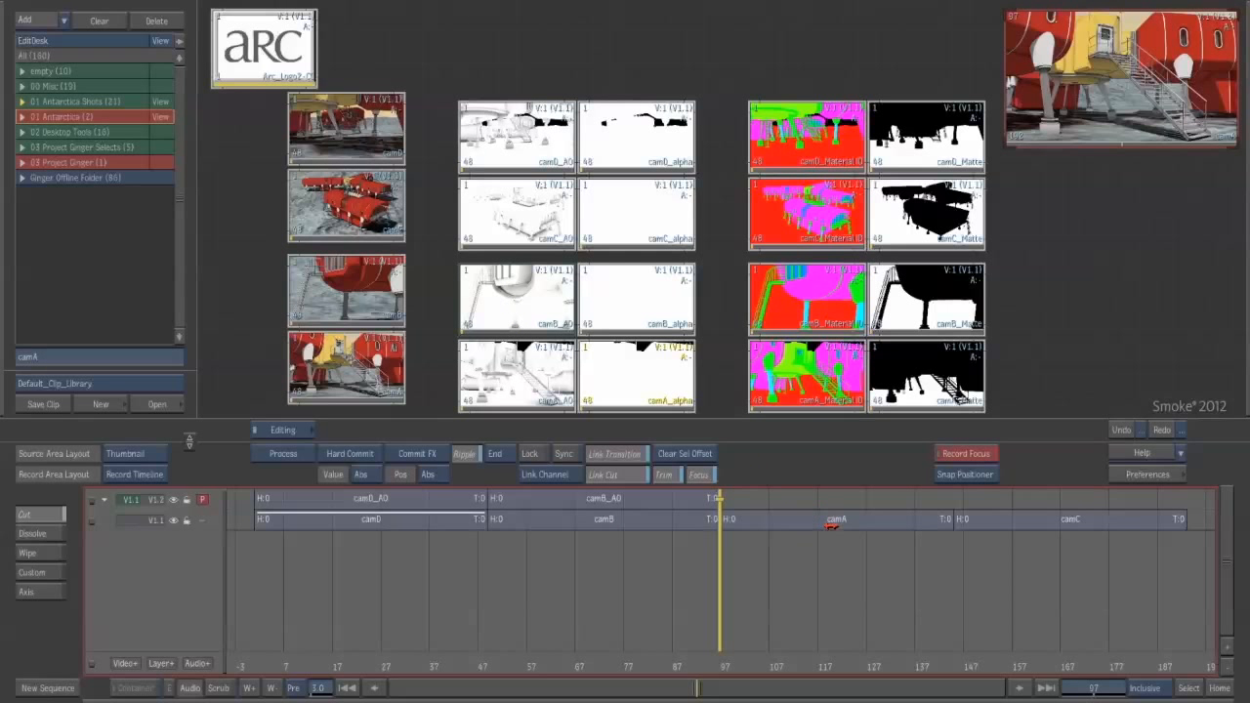
pyautogui.click(542, 381)
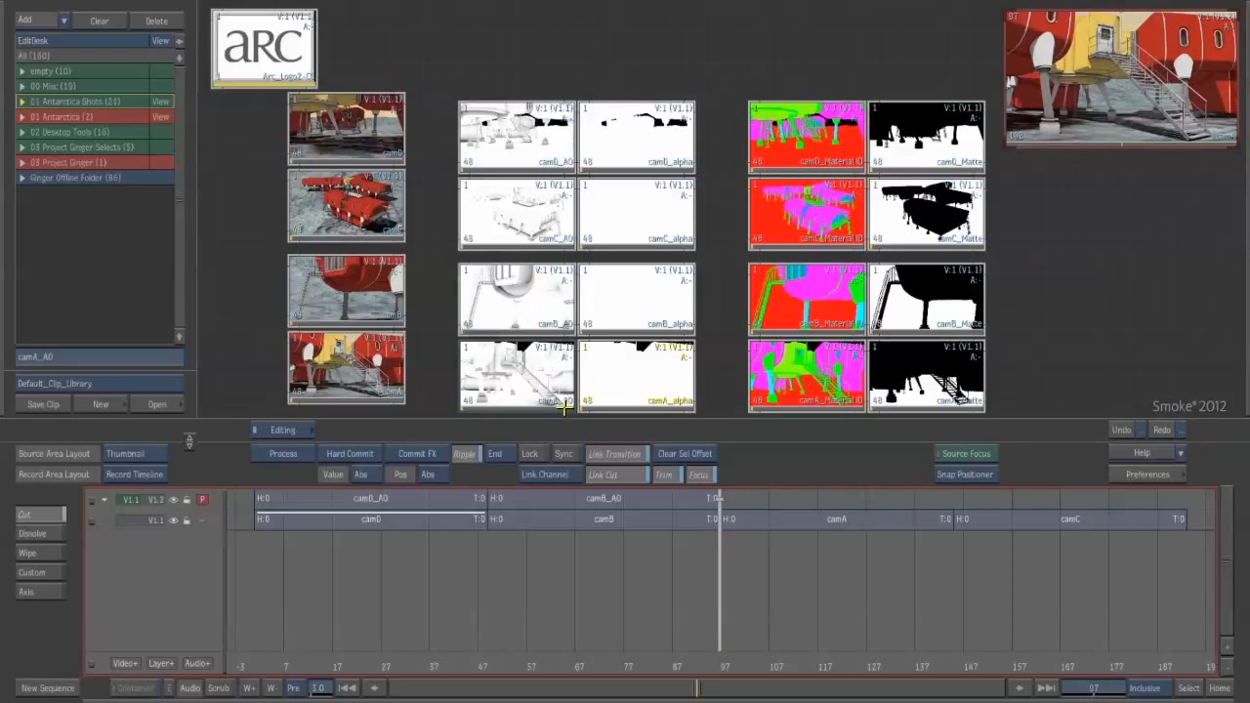
pyautogui.press('F10')
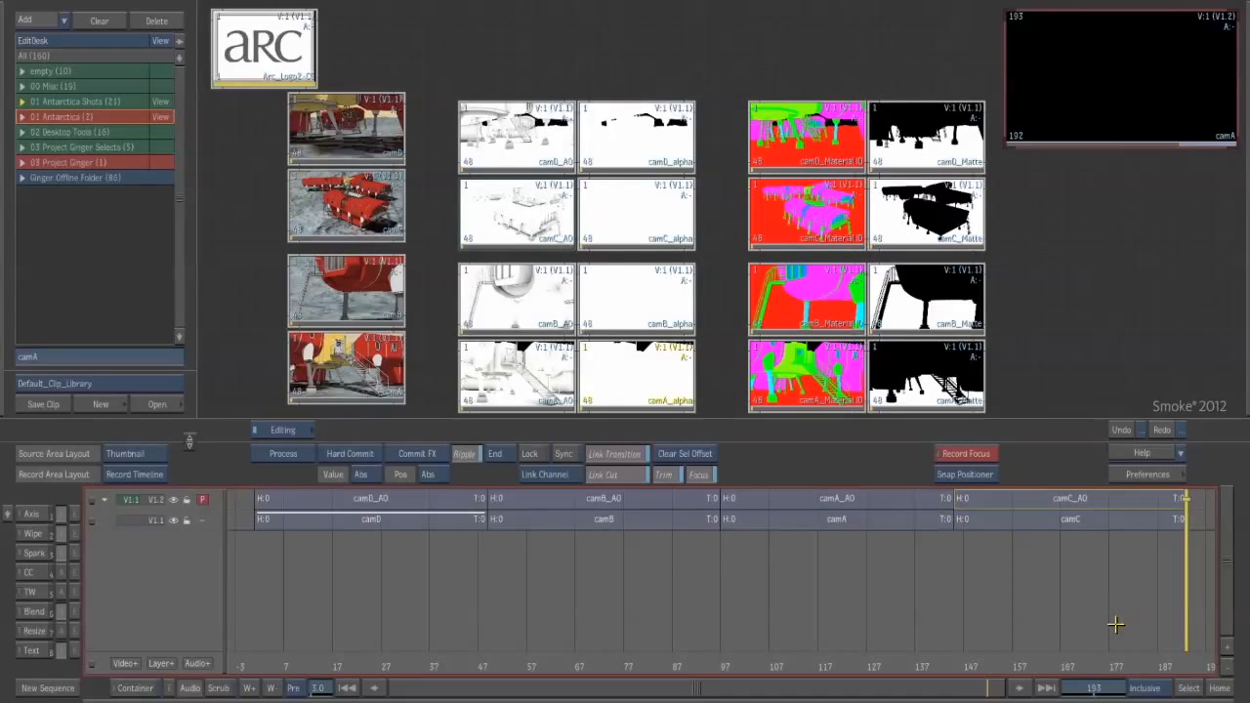
# - View frame 29 in the player, add an Axis effect to the camD_AO segment and set its blend mode to Multiply
pyautogui.moveTo(1158, 661); pyautogui.dragTo(391, 640)
pyautogui.press('Escape')
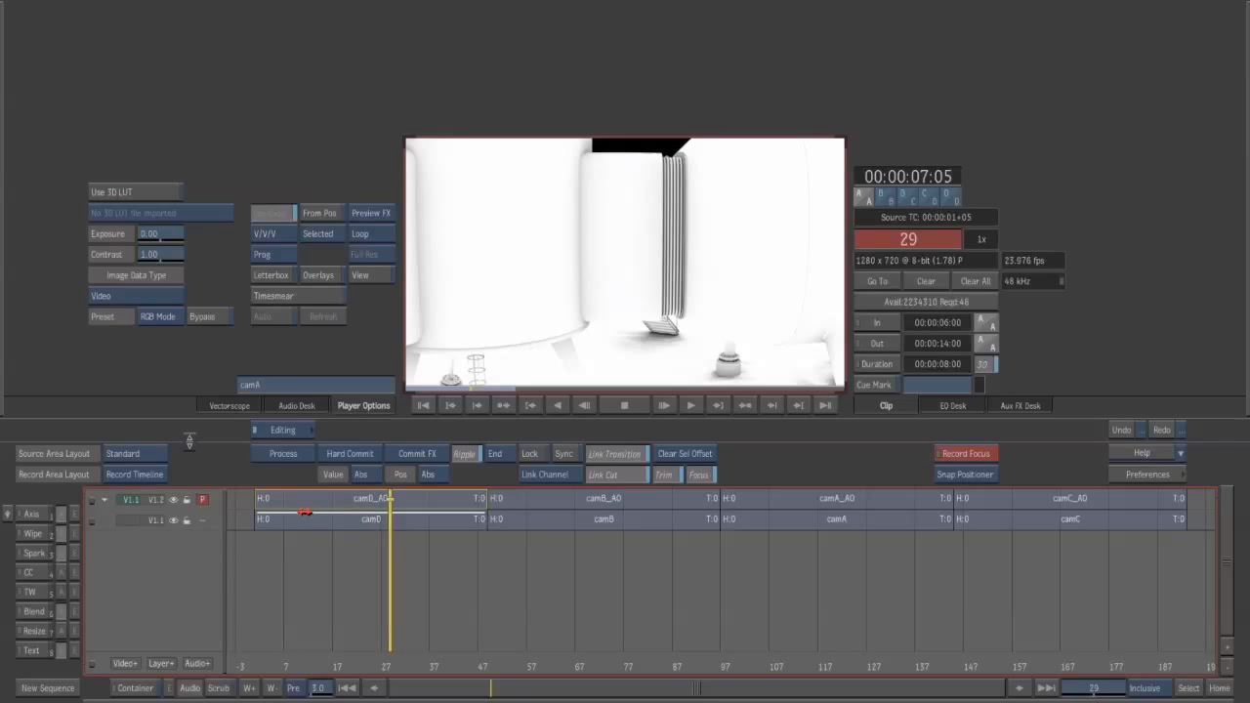
pyautogui.click(319, 499)
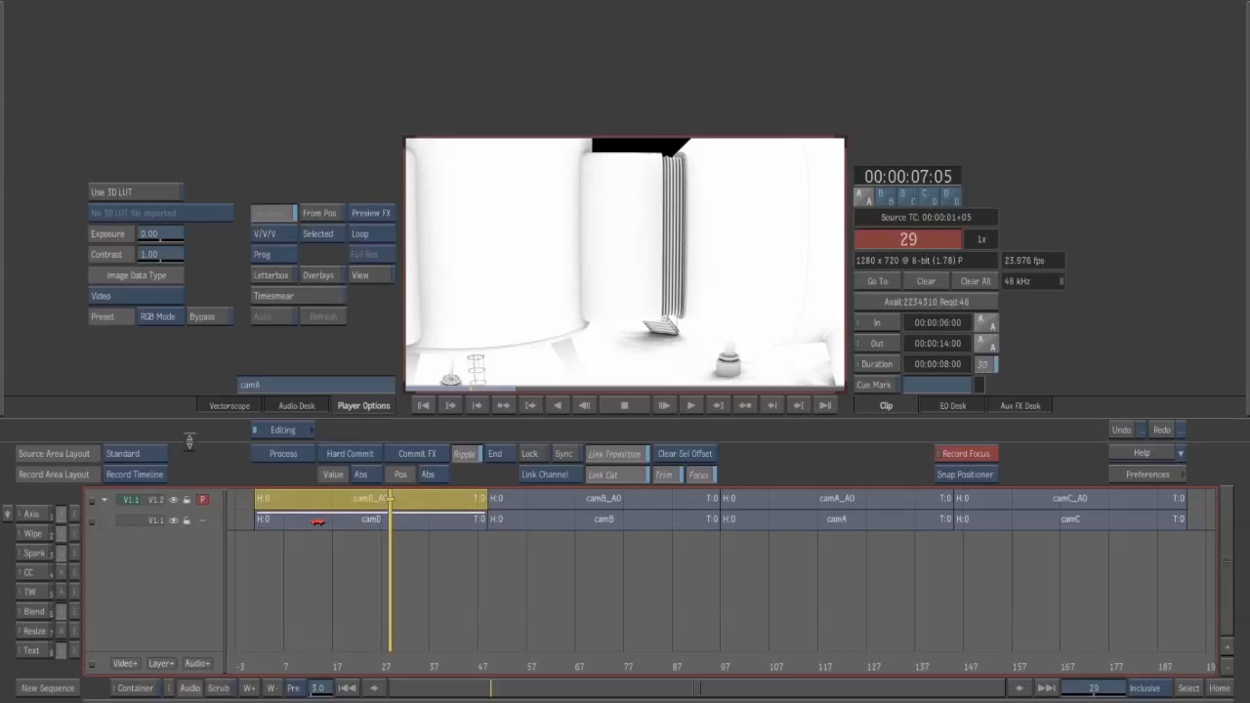
pyautogui.click(33, 511)
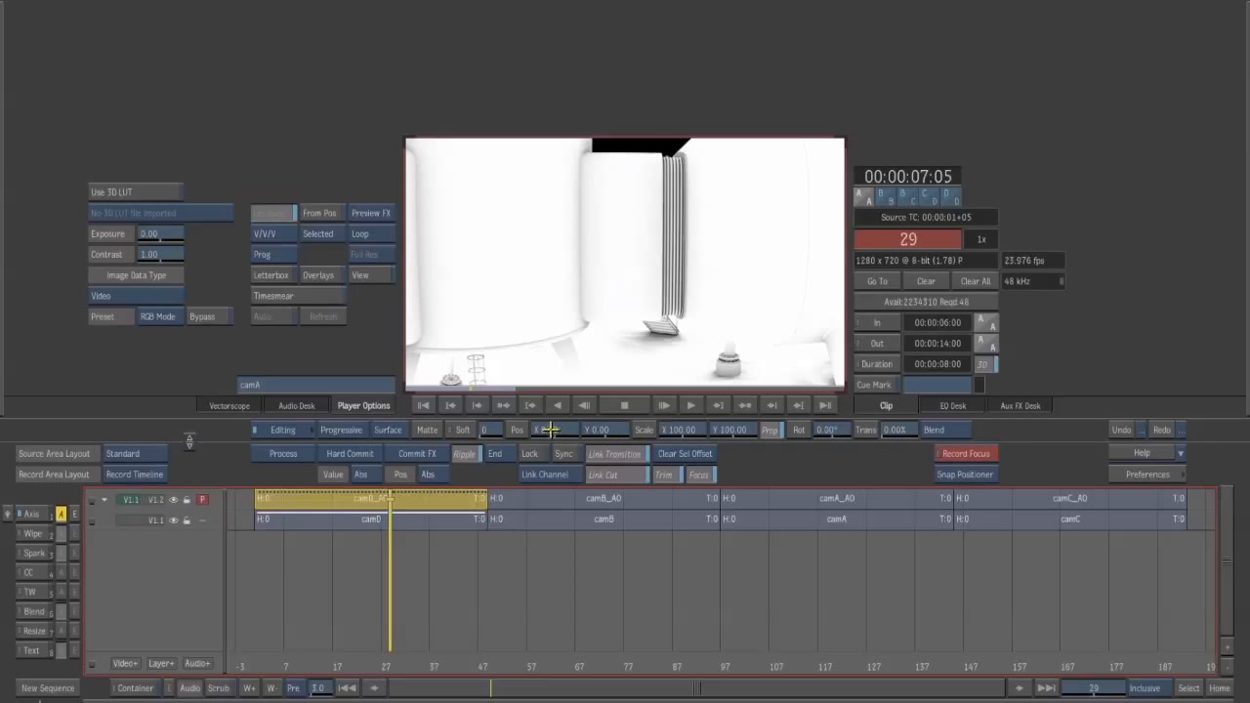
pyautogui.moveTo(553, 430); pyautogui.dragTo(576, 411)
pyautogui.hotkey('ctrl', 'z')
pyautogui.click(943, 429)
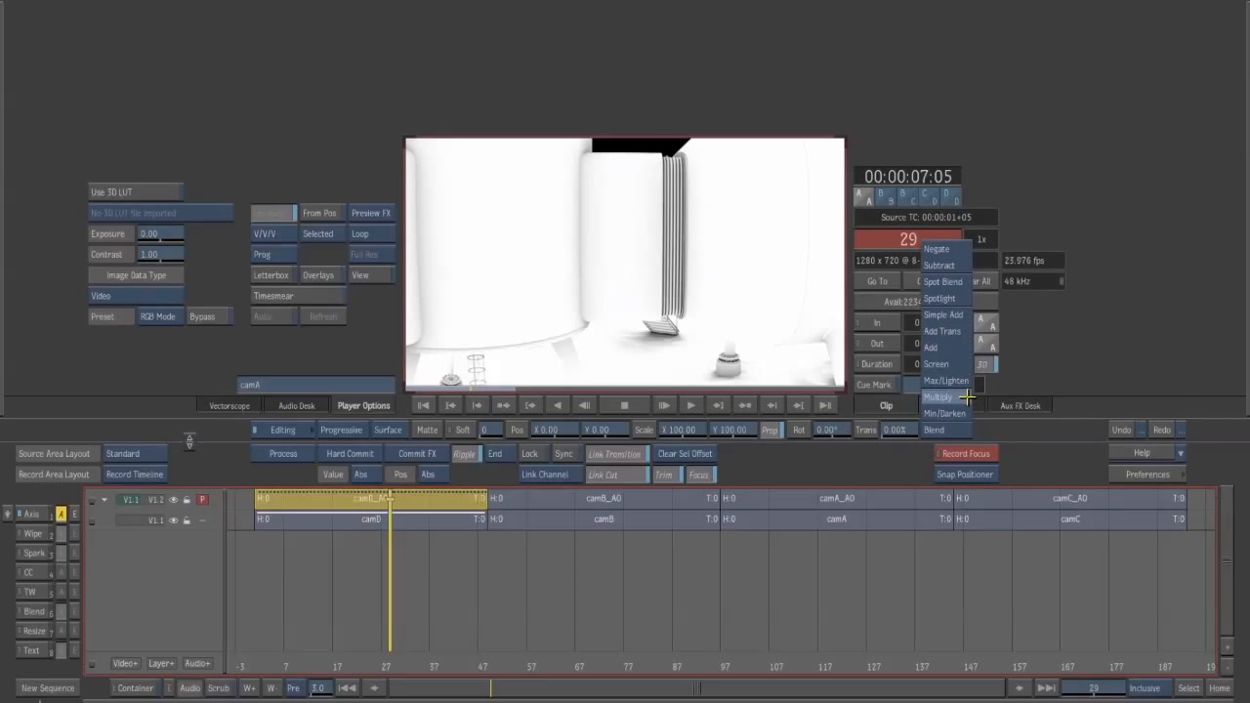
pyautogui.click(939, 396)
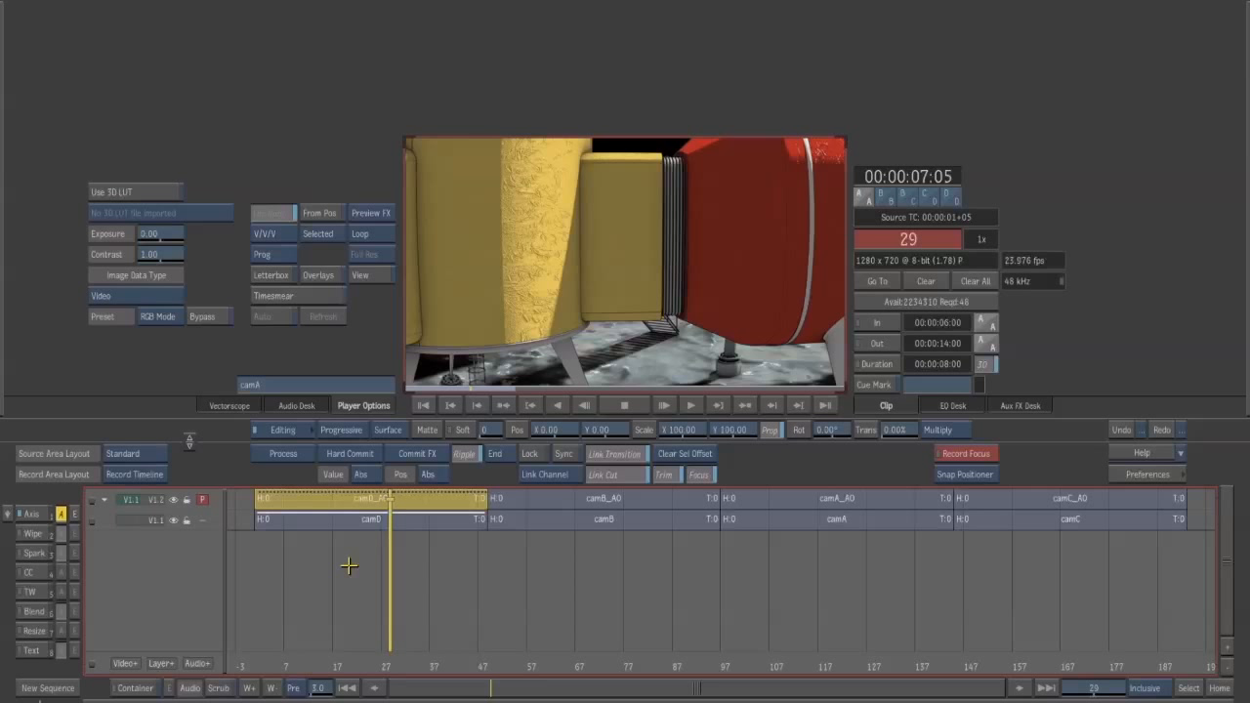
# - Switch repeatedly between the two video layers to compare camD with and without the multiplied ambient occlusion pass
pyautogui.press('pagedown')
pyautogui.press('pageup')
pyautogui.press('pagedown')
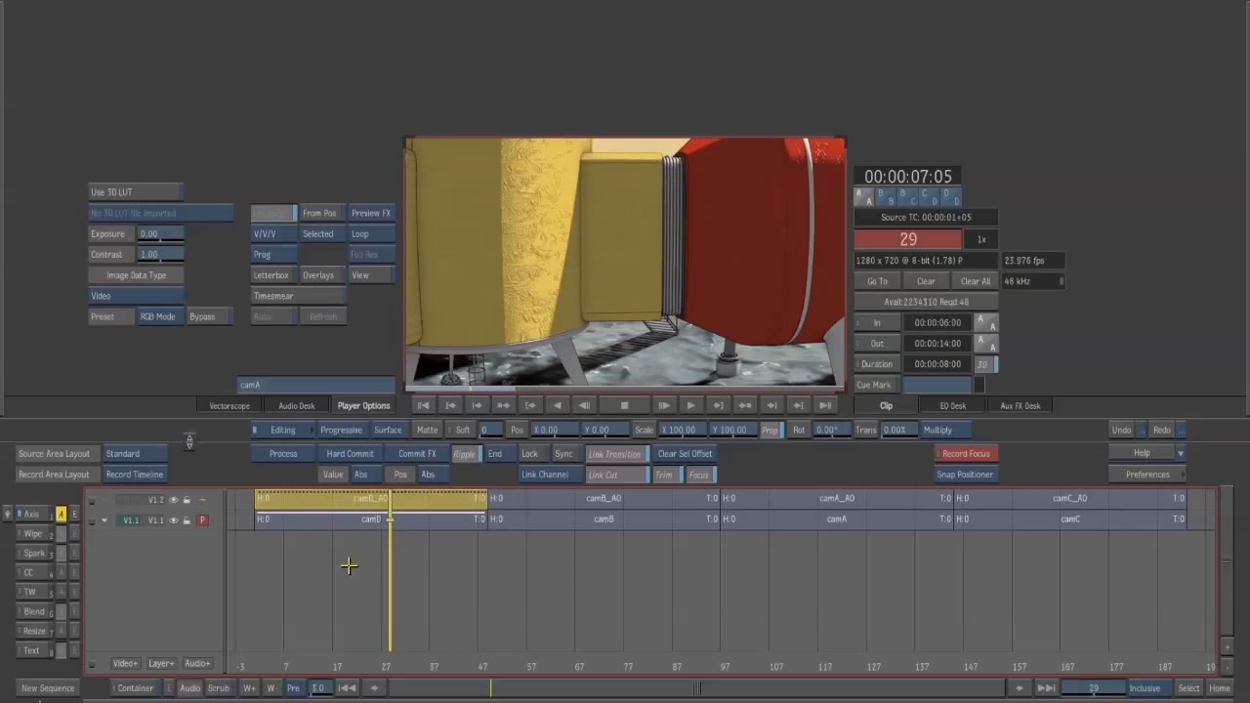
pyautogui.press('pageup')
pyautogui.press('pagedown')
pyautogui.press('pageup')
pyautogui.press('pagedown')
pyautogui.press('pageup')
pyautogui.press('pagedown')
pyautogui.press('pageup')
pyautogui.press('pagedown')
pyautogui.press('pageup')
pyautogui.press('pagedown')
pyautogui.press('pageup')
pyautogui.press('pagedown')
pyautogui.press('pageup')
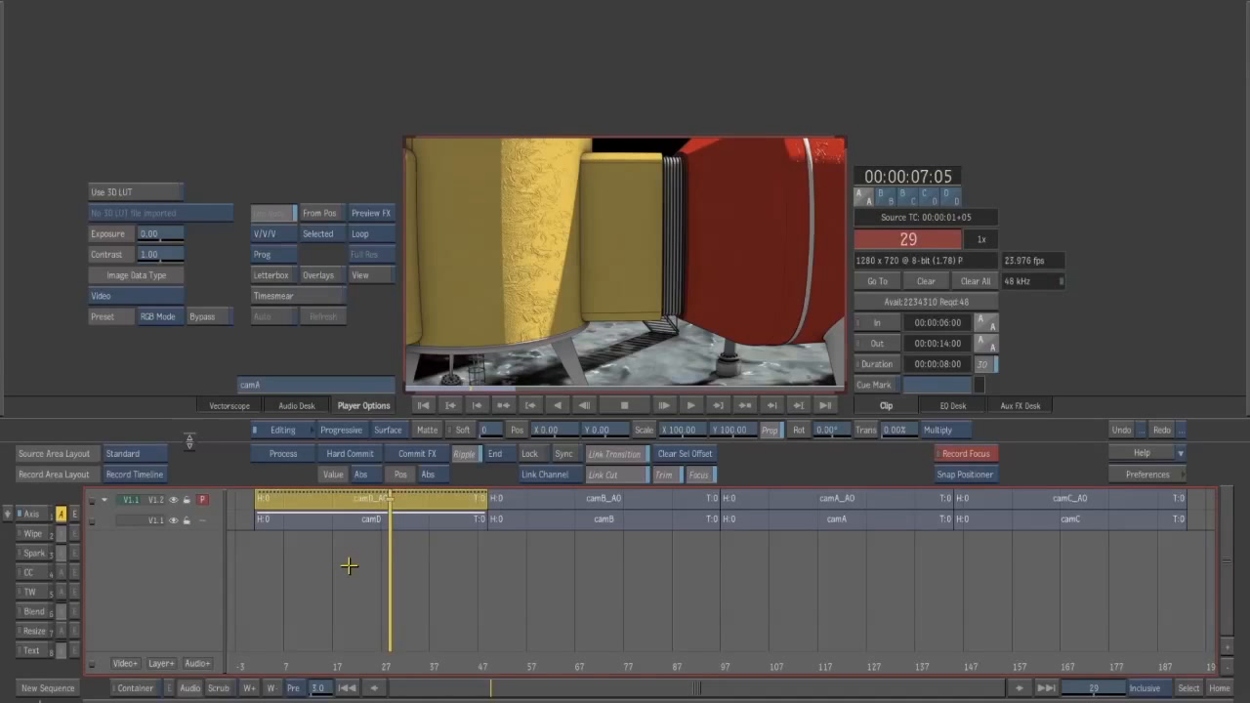
pyautogui.press('pagedown')
pyautogui.press('pageup')
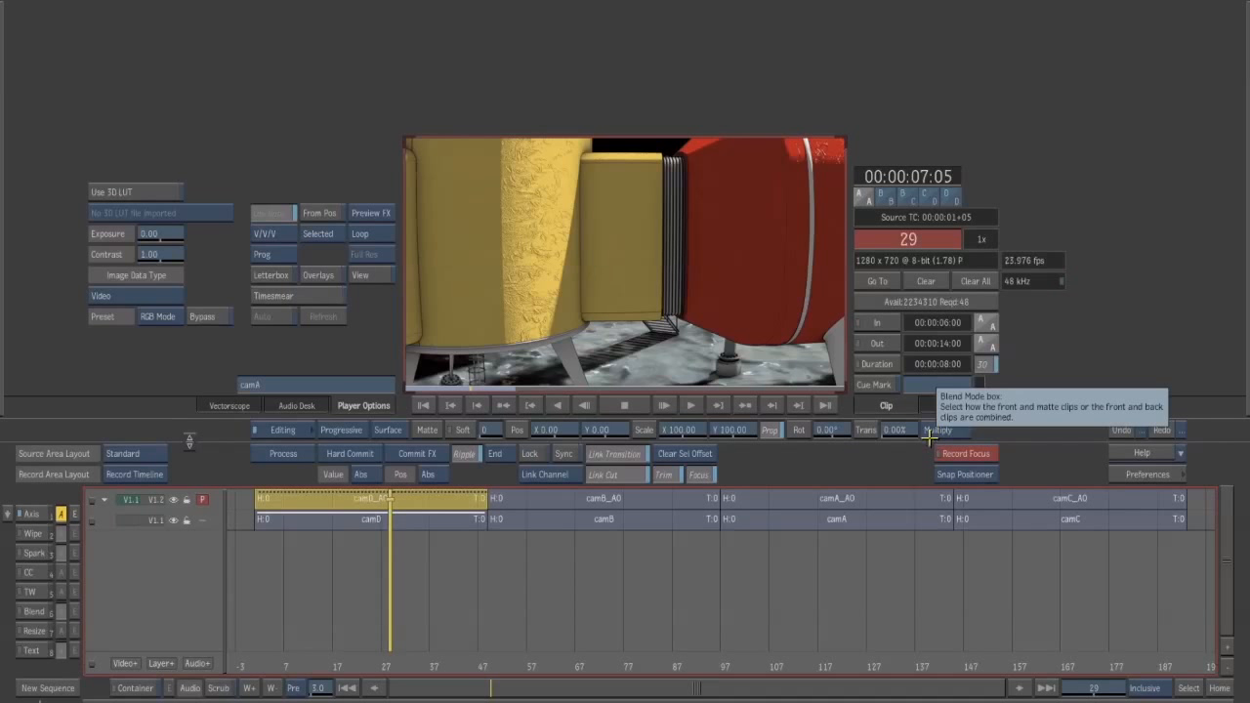
# - Select the camB_AO, camA_AO and camC_AO segments and copy the Multiply Axis effect from camD_AO onto them
pyautogui.click(617, 500)
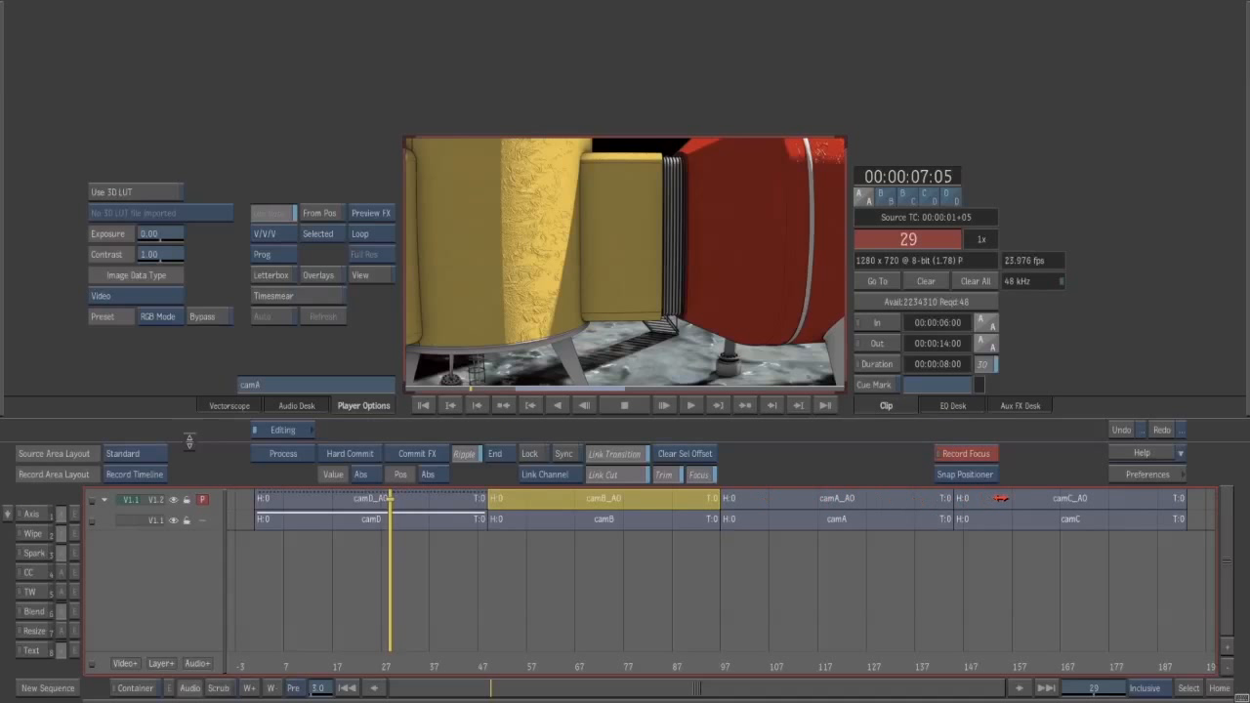
pyautogui.keyDown('shift'); pyautogui.click(992, 503); pyautogui.keyUp('shift')
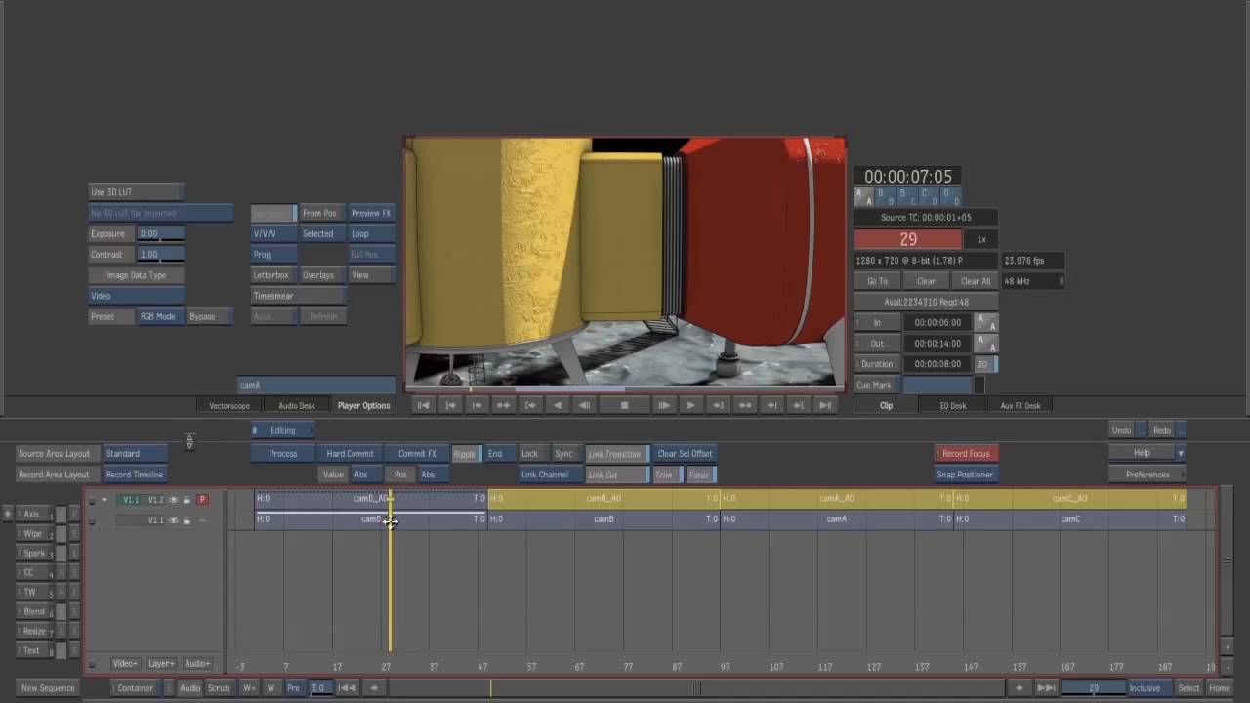
pyautogui.click(481, 524)
pyautogui.click(535, 524)
pyautogui.click(556, 502)
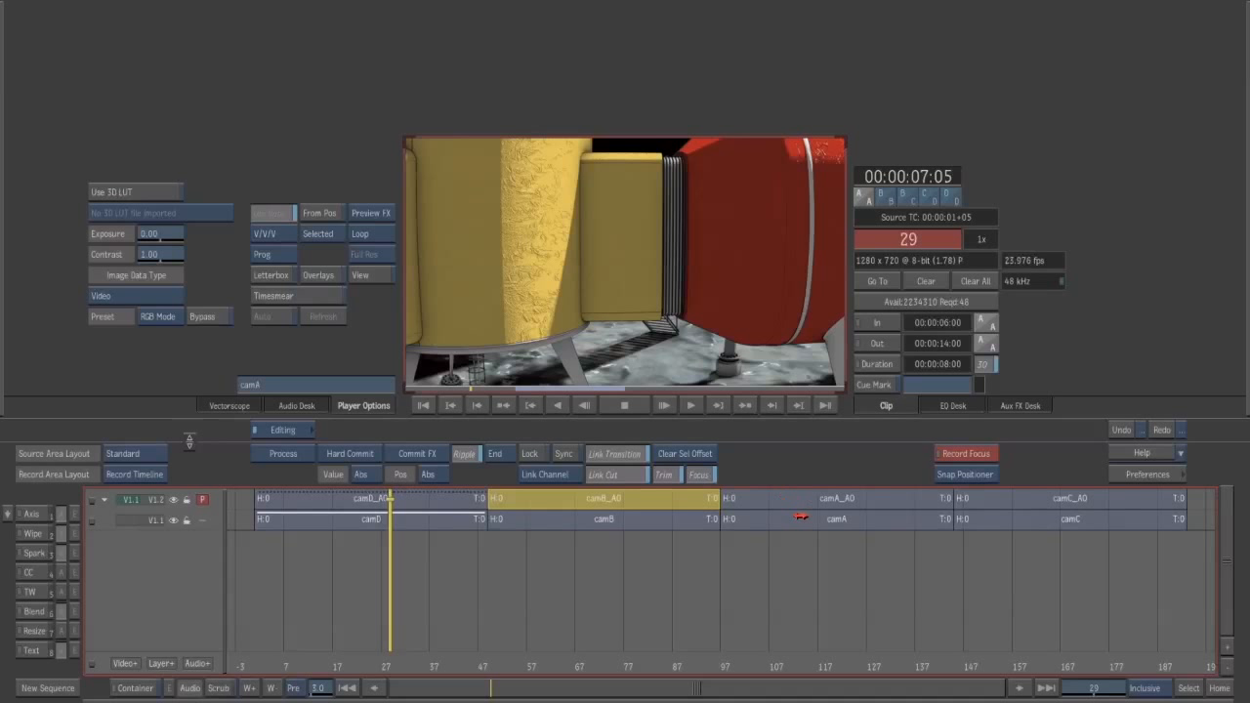
pyautogui.click(800, 518)
pyautogui.click(578, 502)
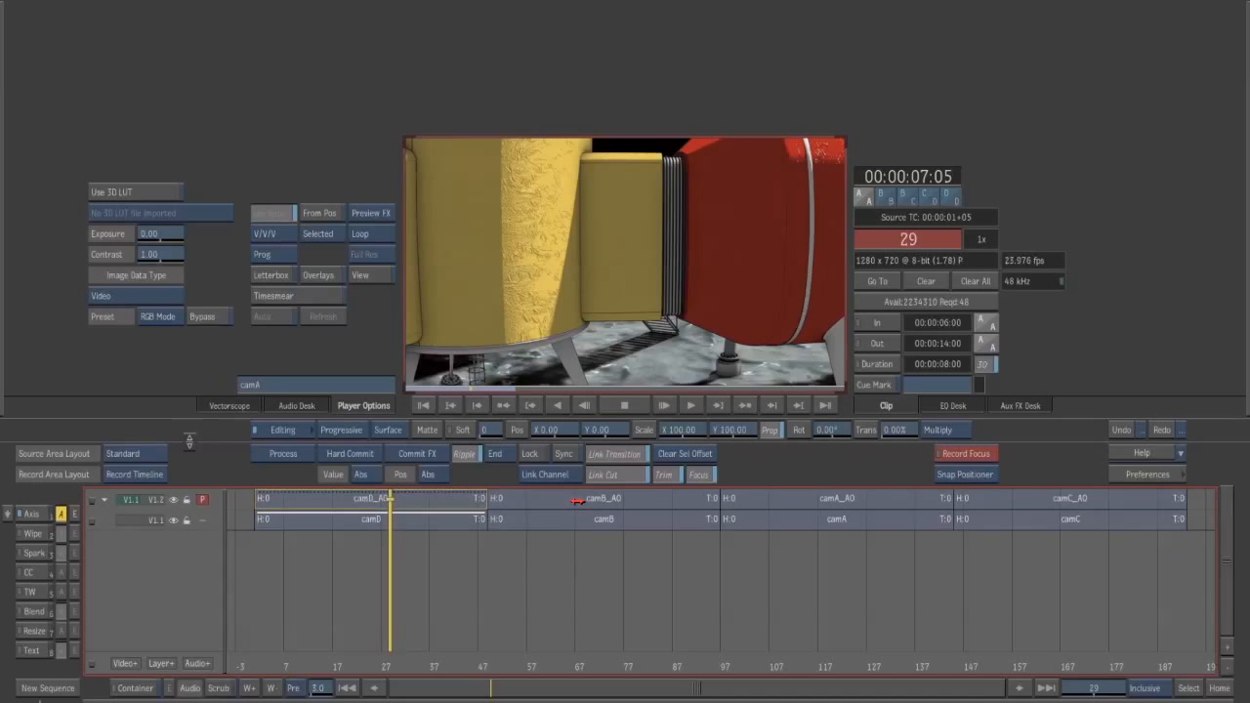
pyautogui.click(578, 500)
pyautogui.keyDown('shift'); pyautogui.click(994, 502); pyautogui.keyUp('shift')
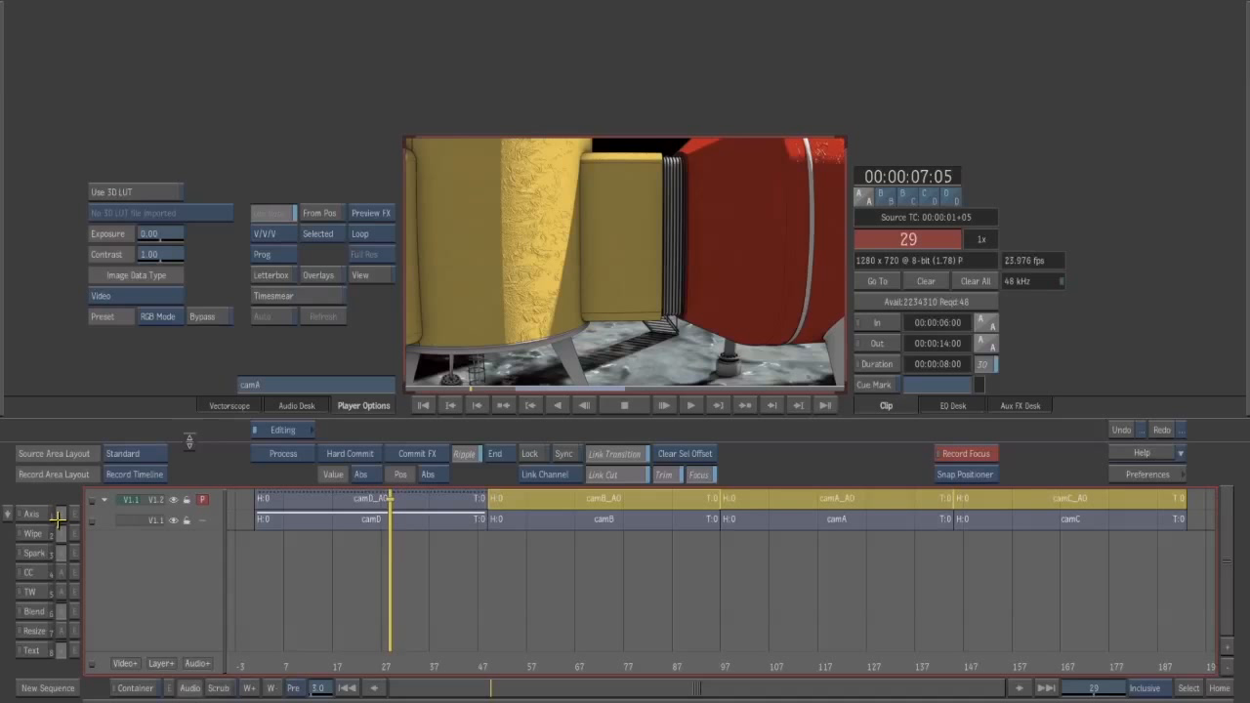
pyautogui.moveTo(428, 495); pyautogui.dragTo(579, 500)
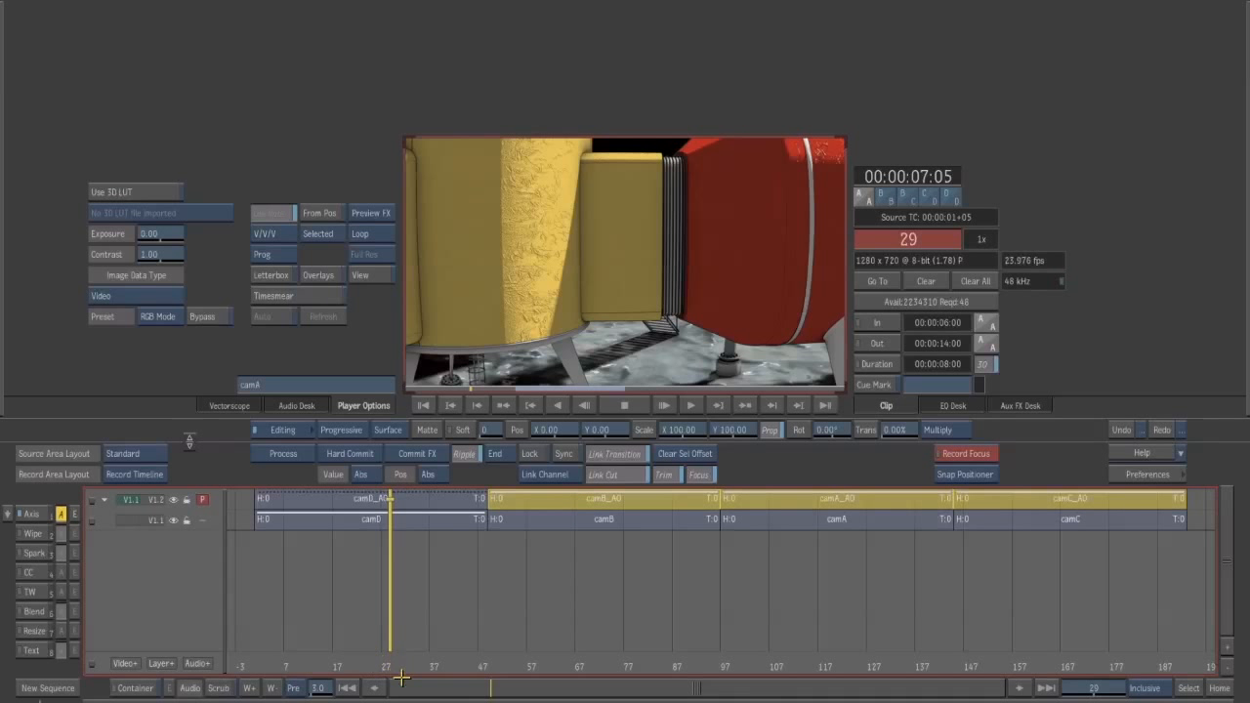
# - Scrub to frame 36 in camD, deselect the AO segments and return the source area to the thumbnail desk
pyautogui.moveTo(395, 664); pyautogui.dragTo(430, 641)
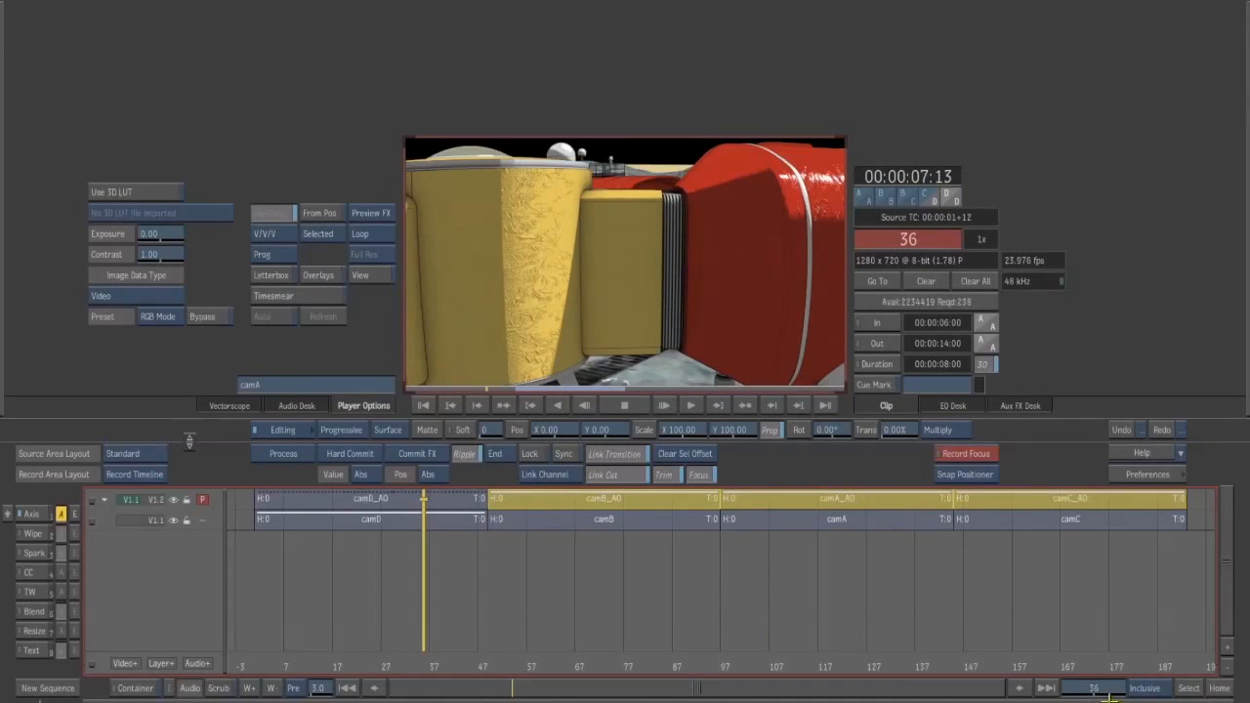
pyautogui.click(701, 605)
pyautogui.moveTo(418, 665)
pyautogui.mouseDown()
pyautogui.moveTo(549, 666)
pyautogui.moveTo(424, 665)
pyautogui.mouseUp()
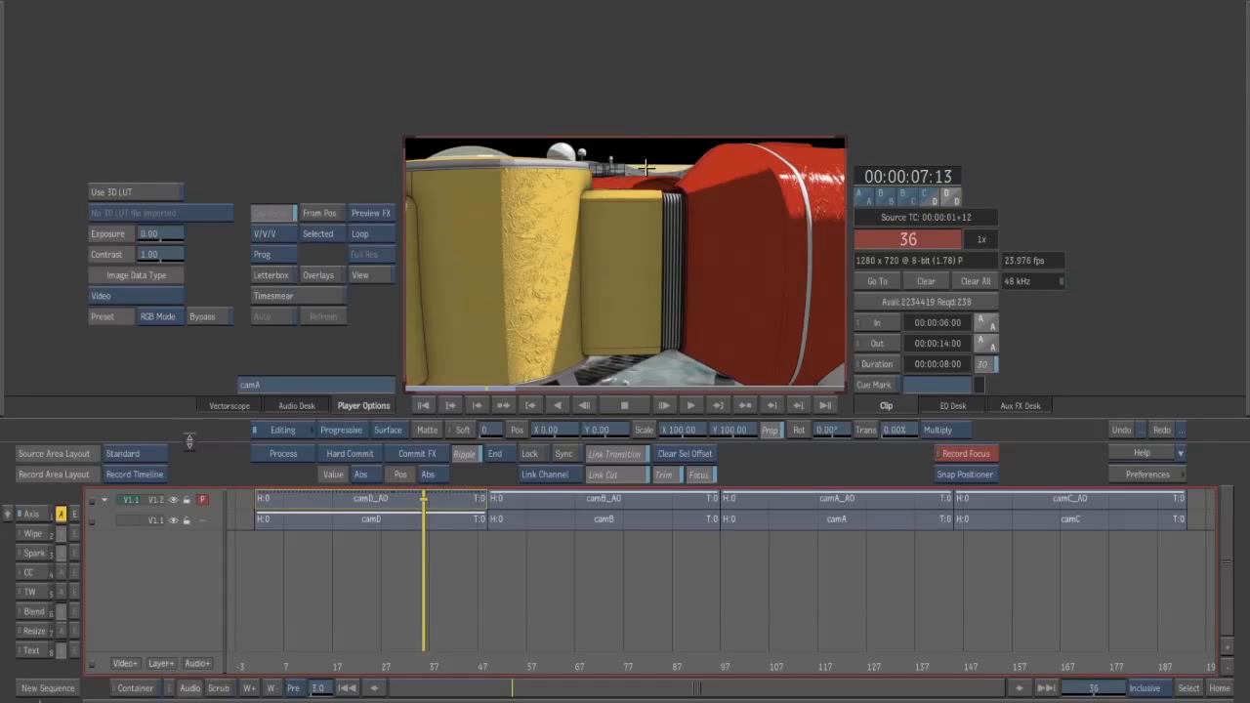
pyautogui.press('Escape')
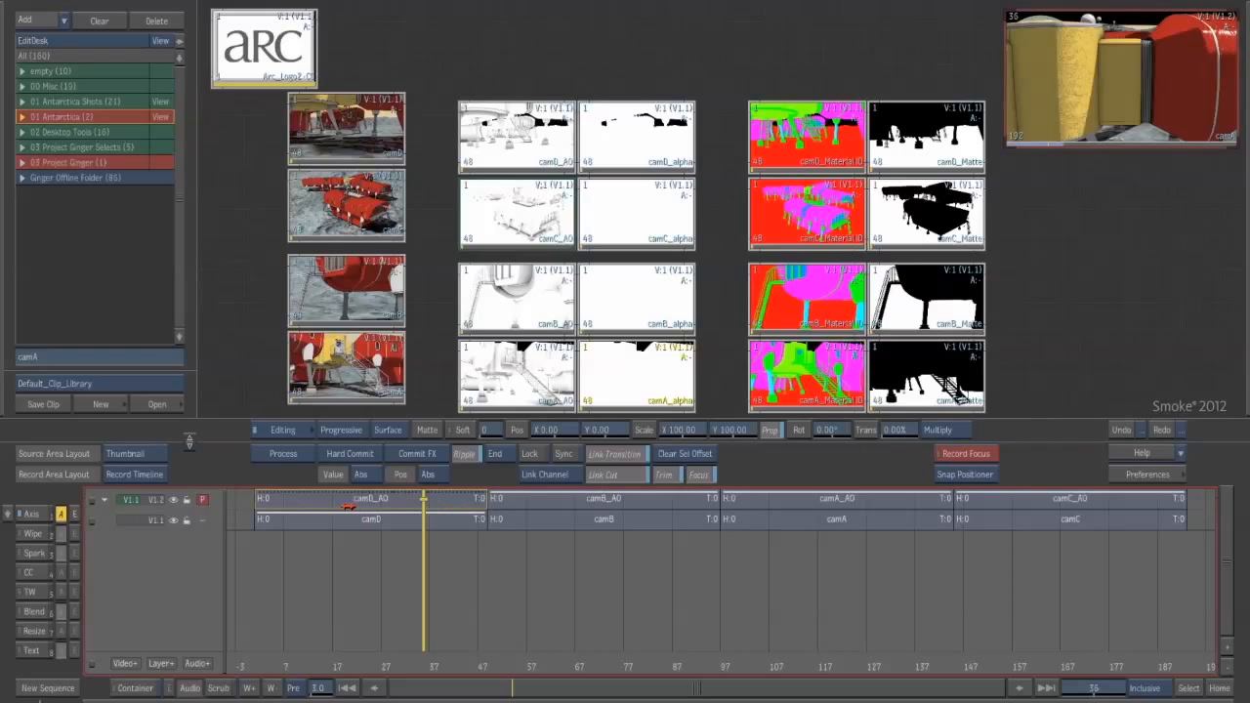
# - Assign camD_alpha as the Axis matte of the camD_AO segment and camB_alpha as the matte of camB_AO
pyautogui.click(349, 502)
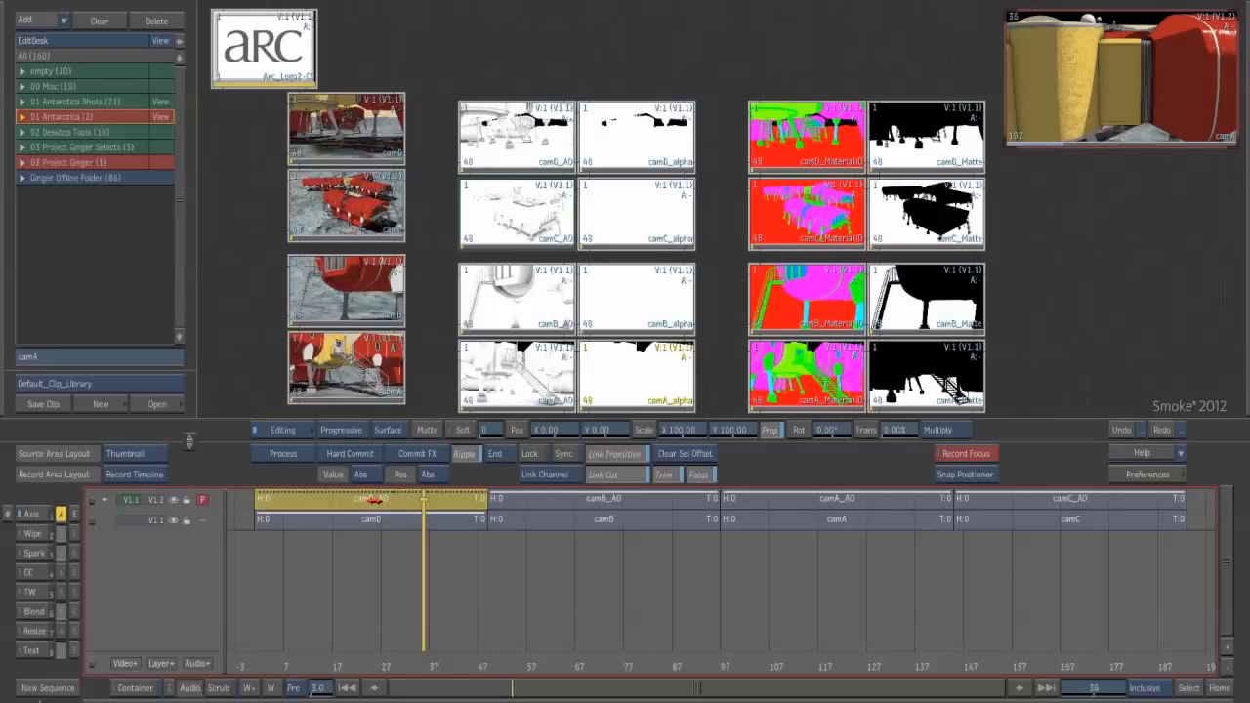
pyautogui.click(426, 429)
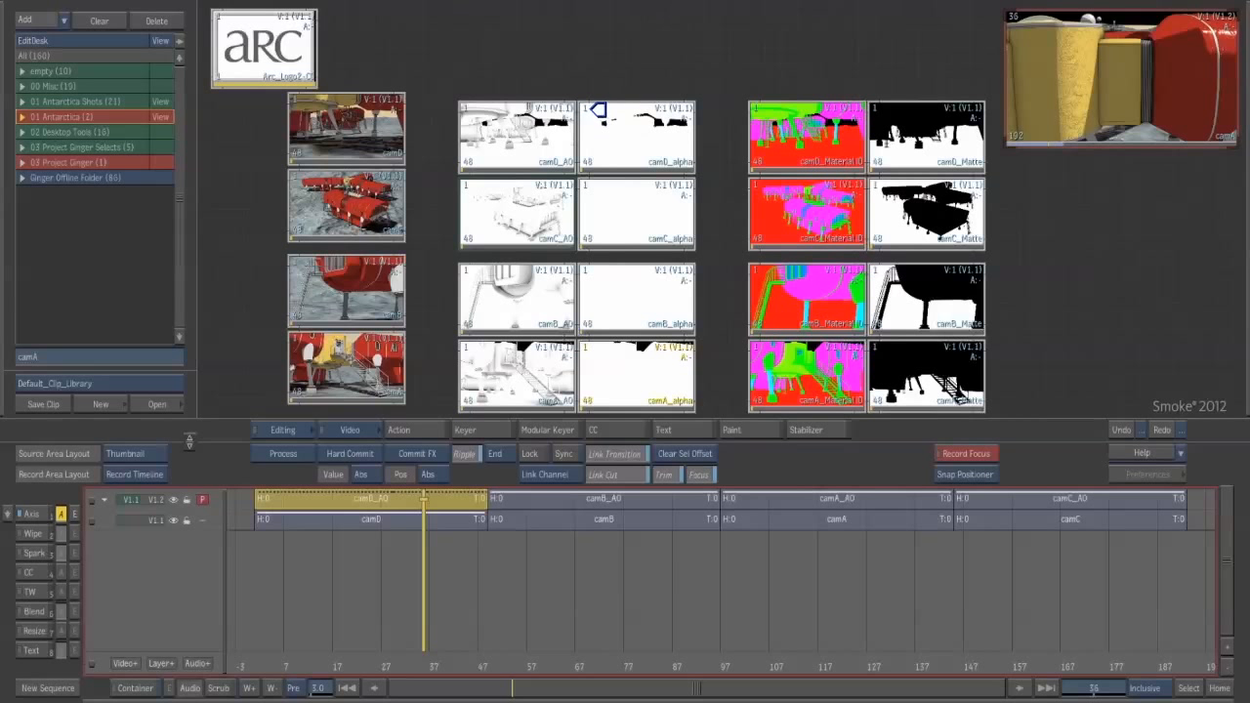
pyautogui.click(597, 109)
pyautogui.click(581, 500)
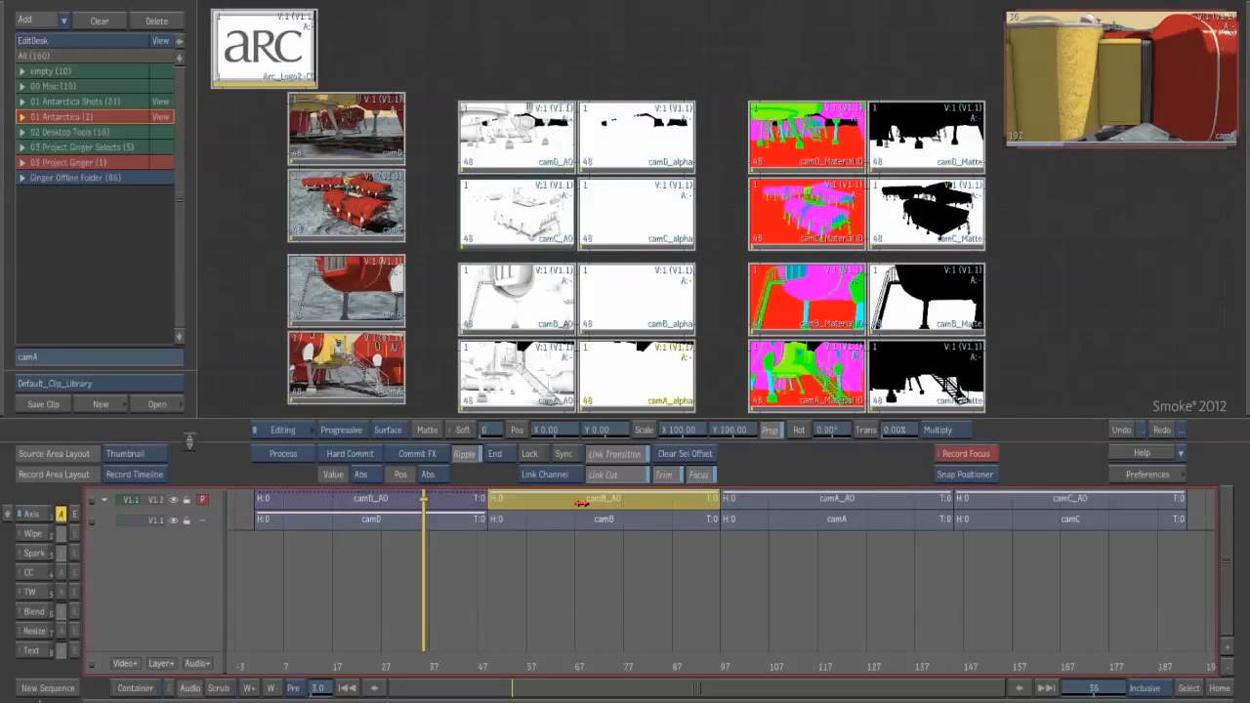
pyautogui.click(429, 429)
pyautogui.click(598, 285)
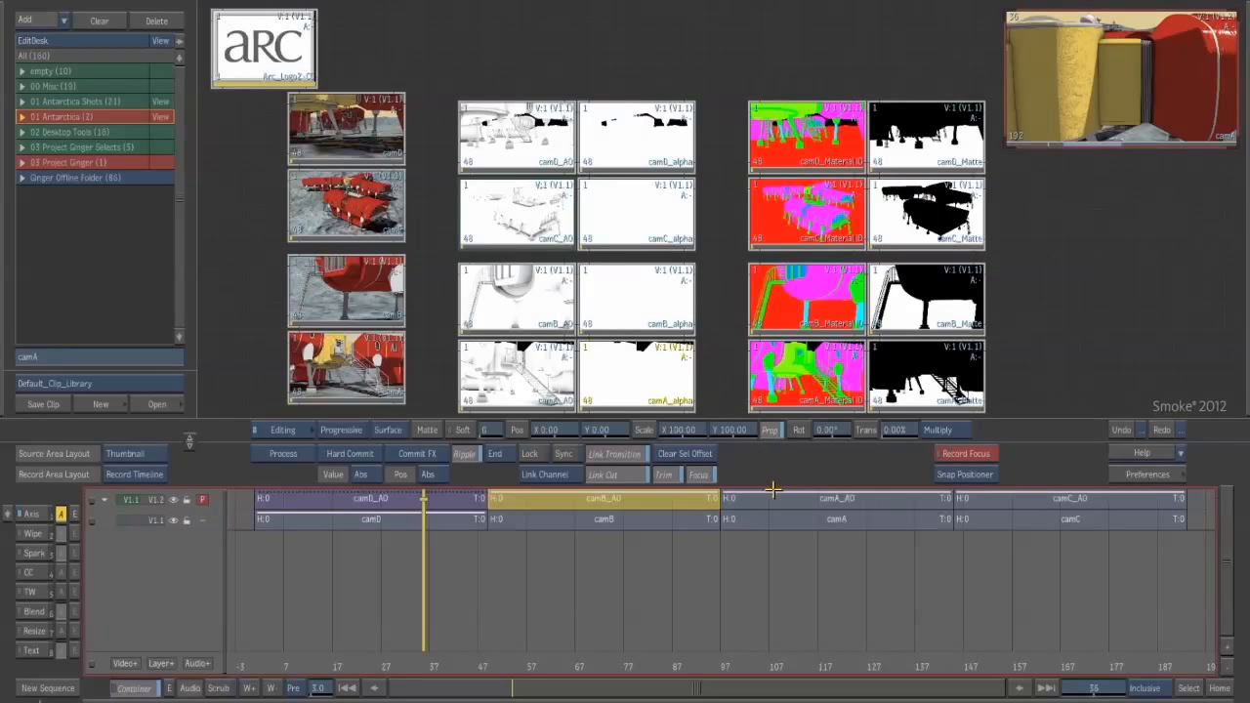
# - Assign camA_alpha as the Axis matte of the camA_AO segment and camC_alpha as the matte of camC_AO
pyautogui.click(774, 497)
pyautogui.click(427, 429)
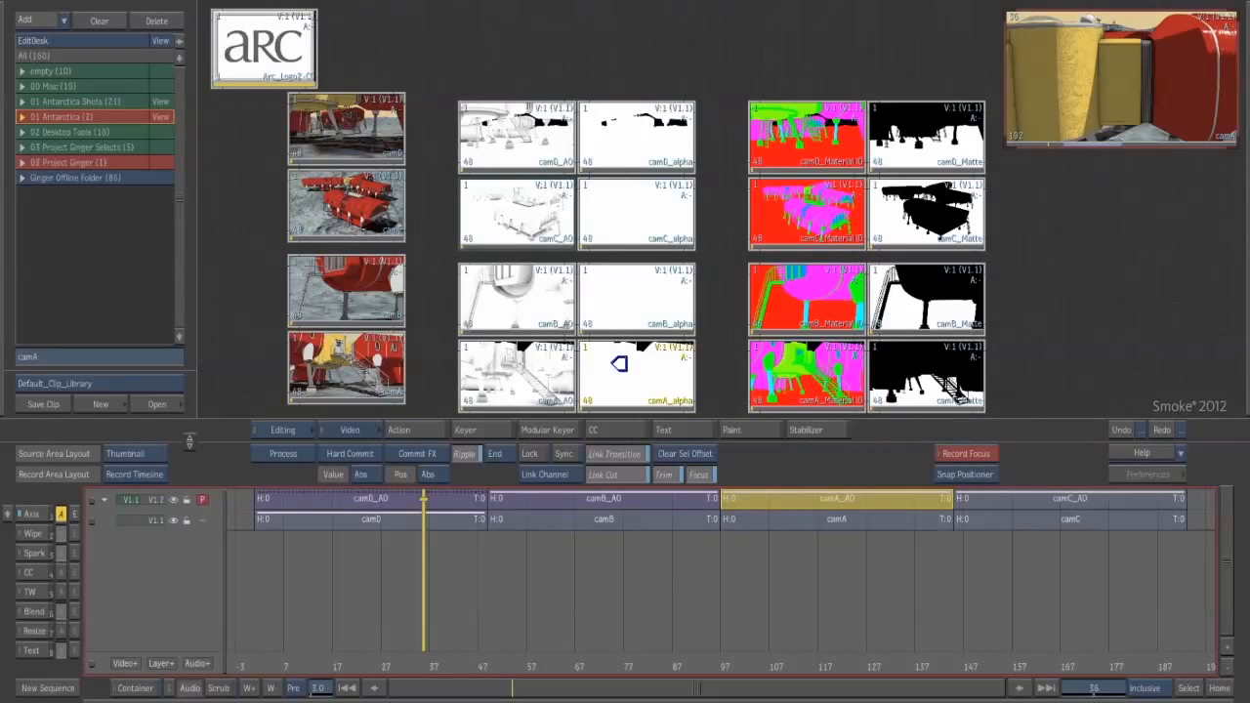
pyautogui.click(597, 348)
pyautogui.click(989, 494)
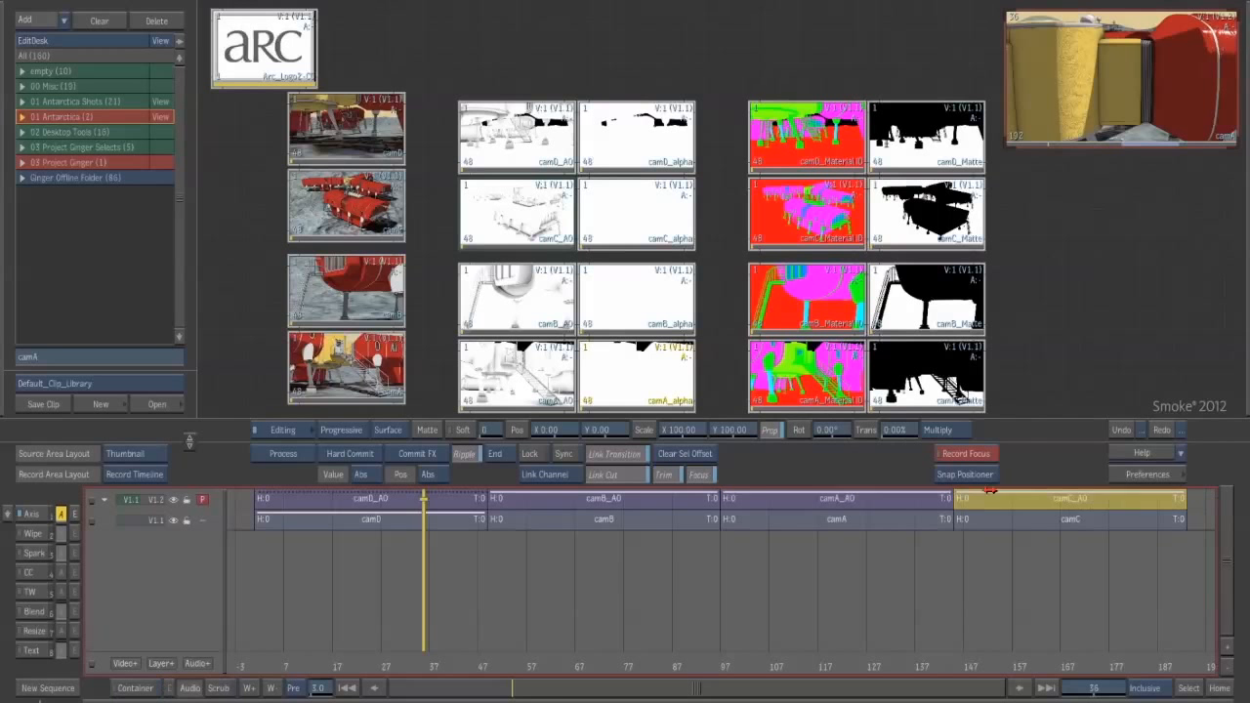
pyautogui.click(426, 430)
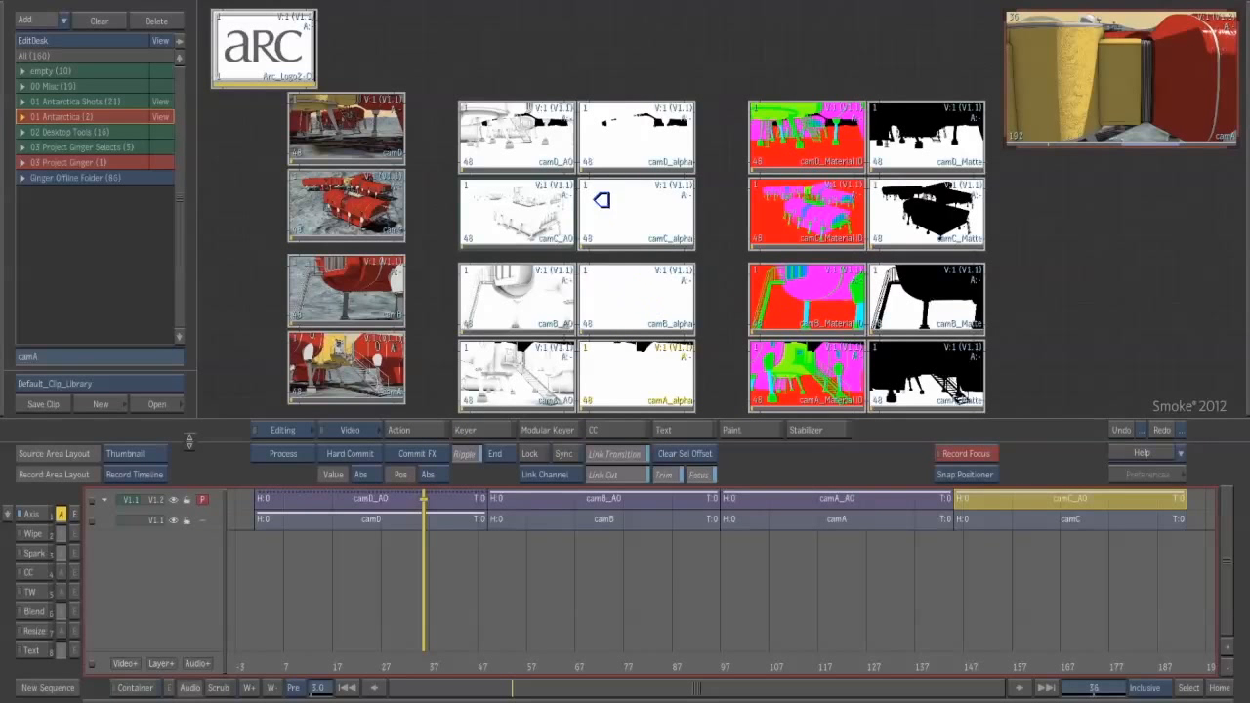
pyautogui.click(597, 190)
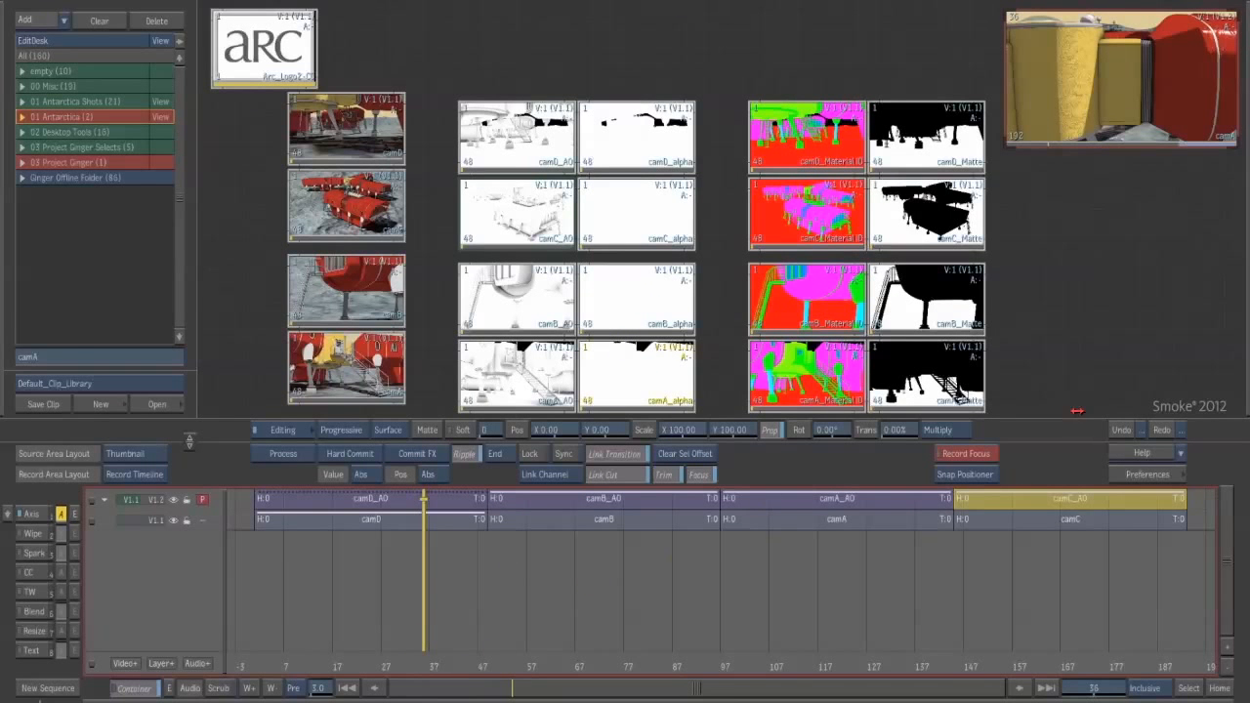
# - Scrub the composited sequence through camD and camB to frame 83, and inspect the camera matte clips on the desk
pyautogui.moveTo(442, 701)
pyautogui.moveTo(429, 663); pyautogui.dragTo(400, 643)
pyautogui.moveTo(507, 632); pyautogui.dragTo(652, 612)
pyautogui.moveTo(1248, 348)
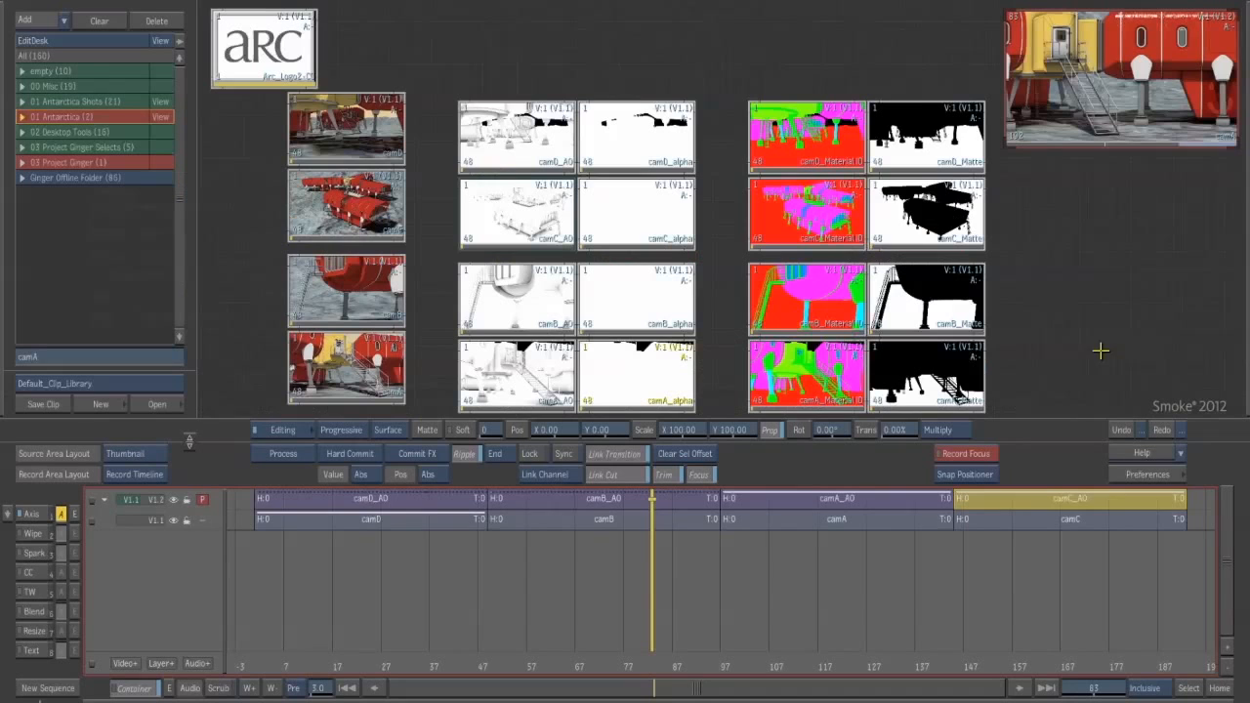
pyautogui.click(939, 263)
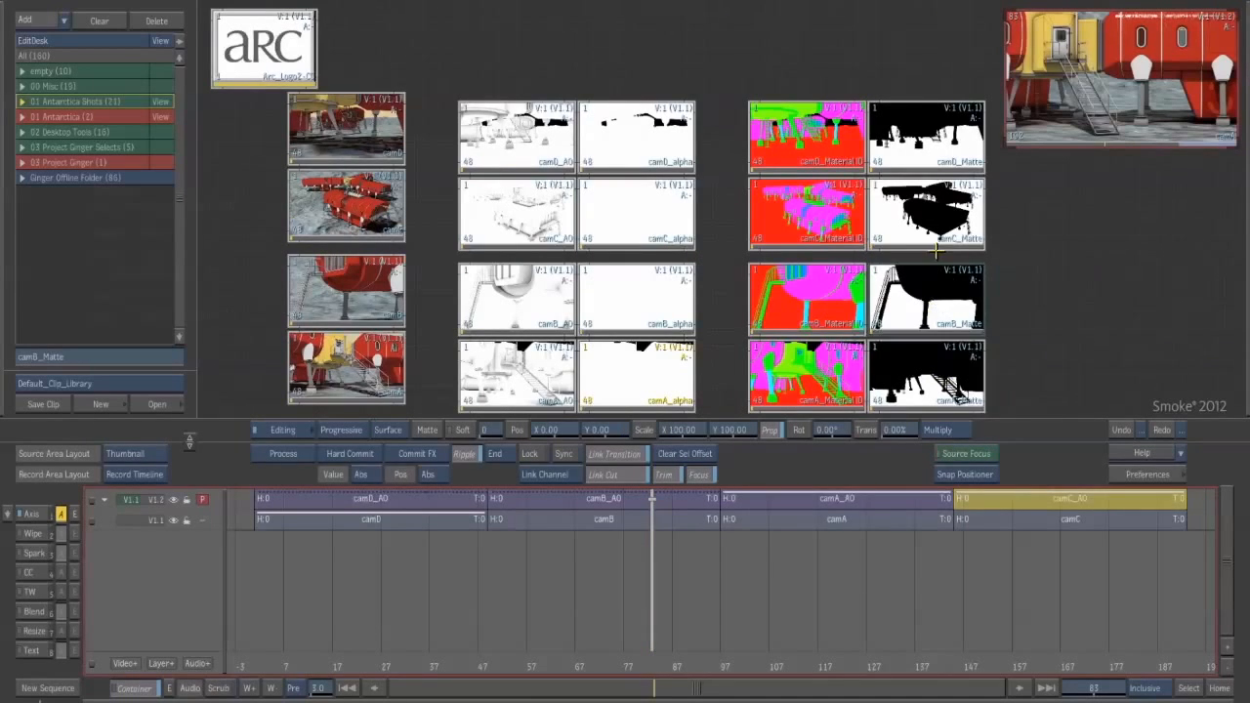
pyautogui.click(928, 220)
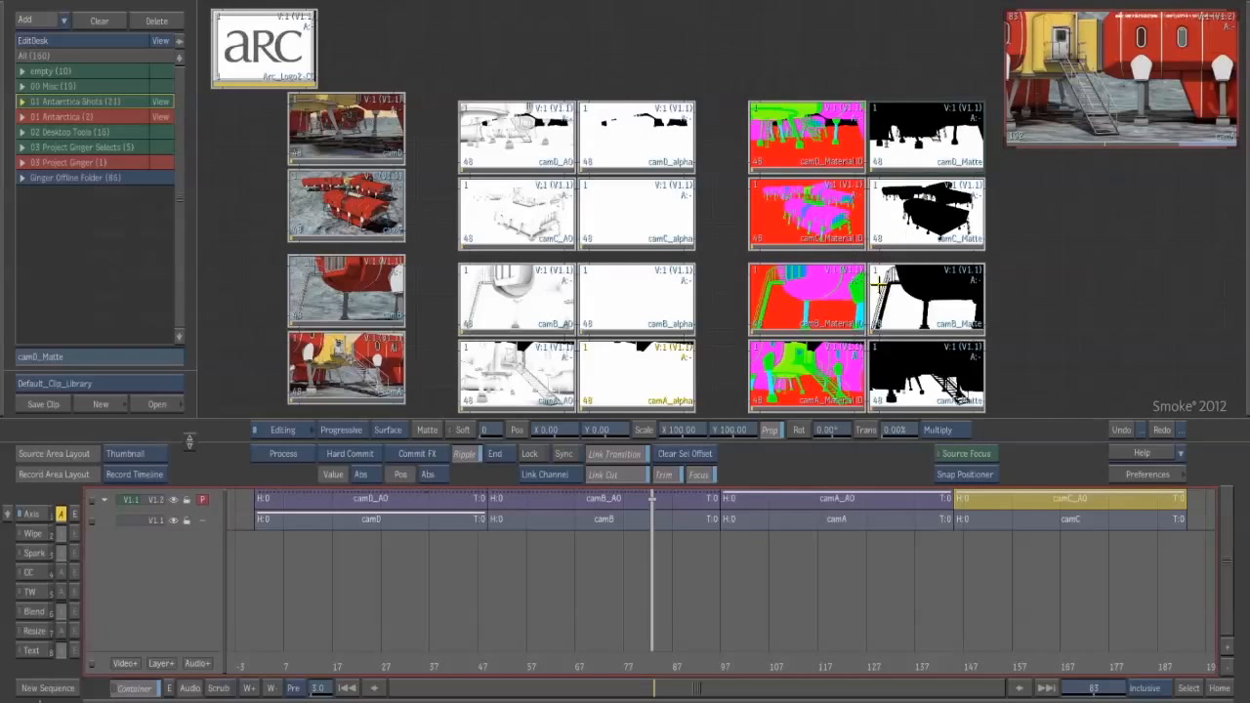
pyautogui.click(675, 576)
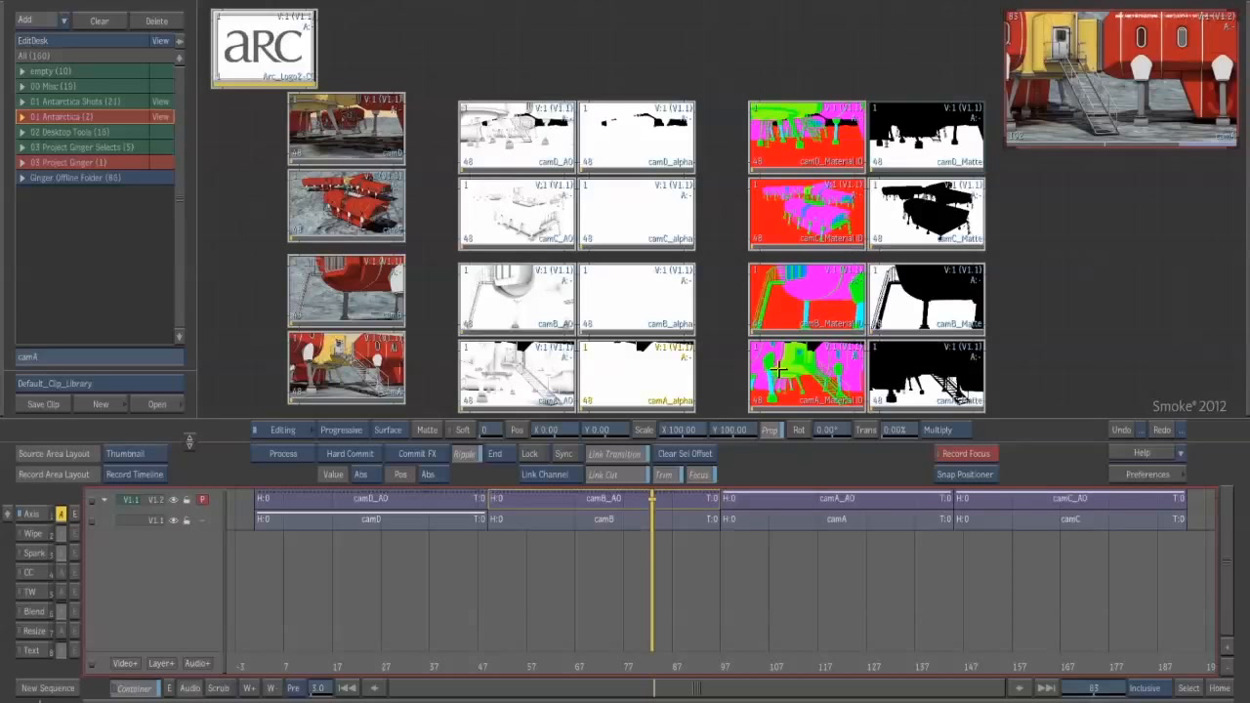
# - Move to the V1.1 camera layer and add a video layer between it and the AO layer
pyautogui.press('pagedown')
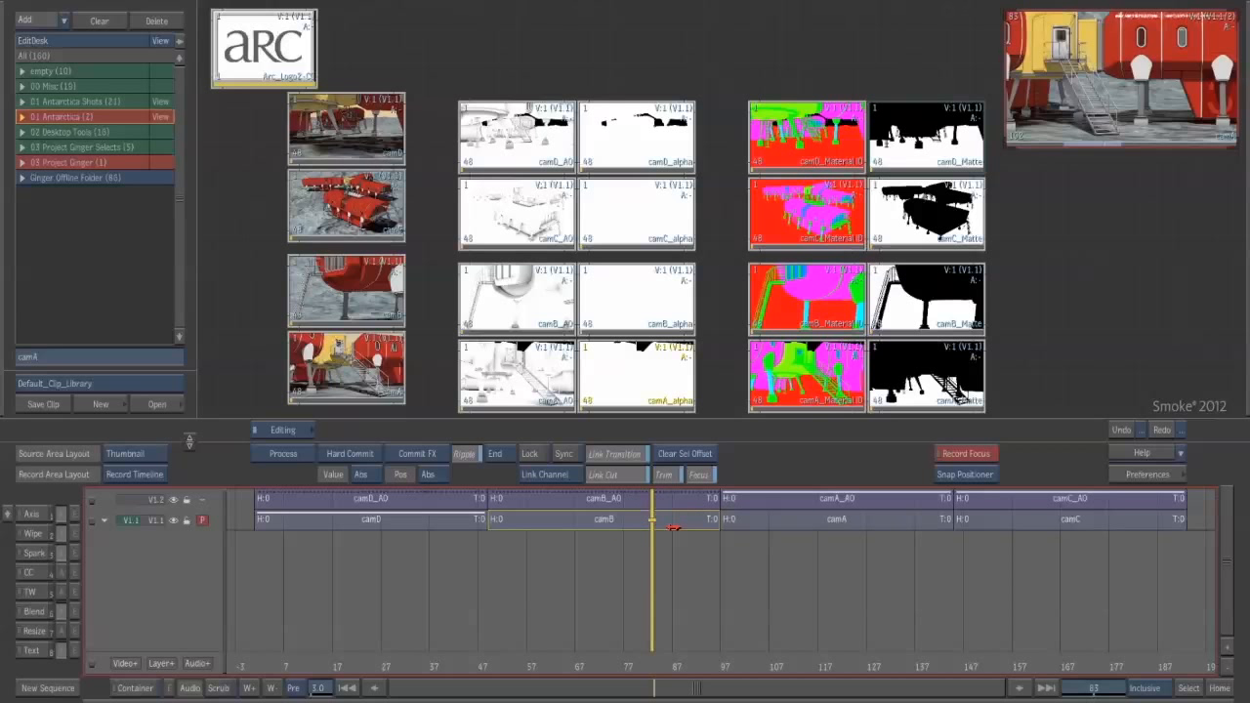
pyautogui.click(161, 663)
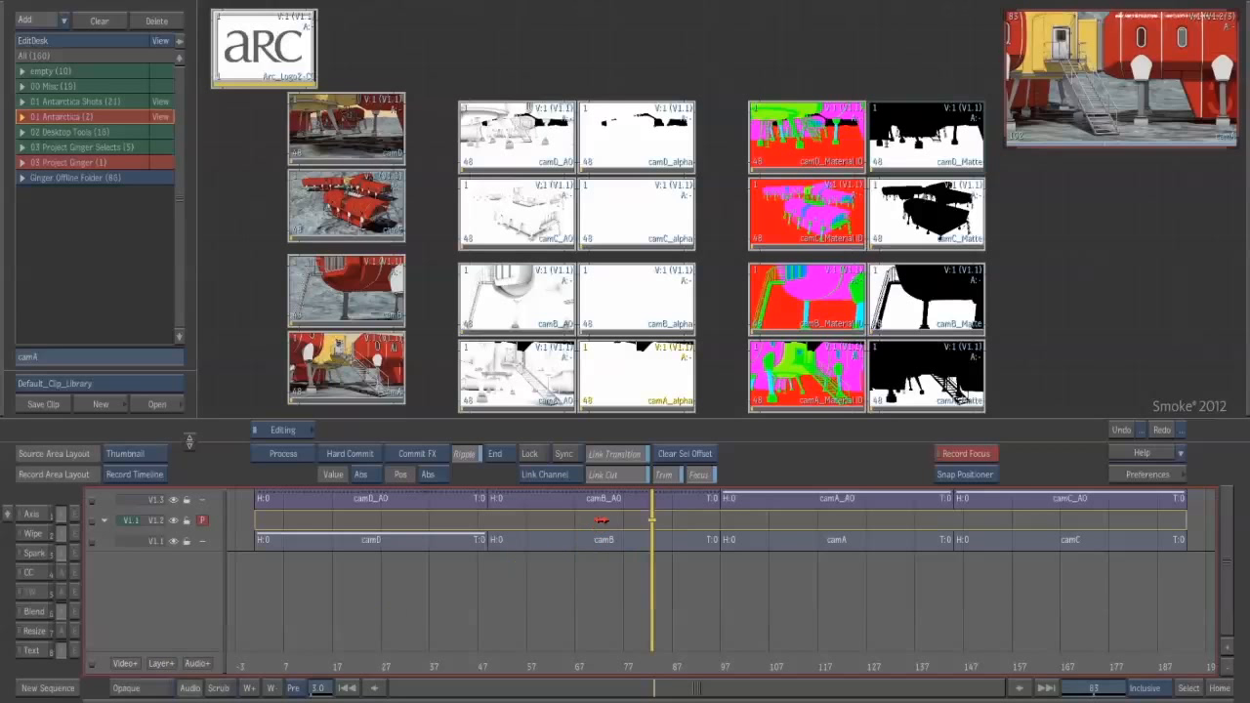
pyautogui.click(503, 526)
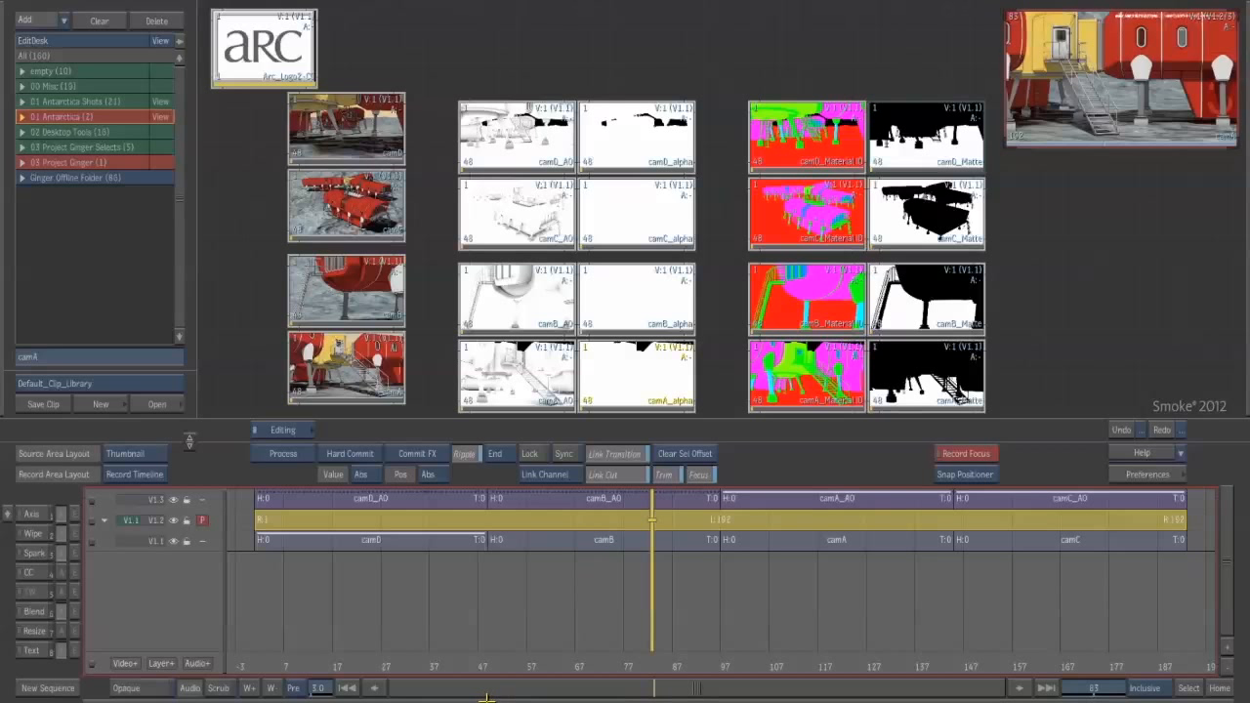
# - Park the positioner at the start of camC, frame 145, and copy the camC segment up to the empty V1.2 layer
pyautogui.press('Home')
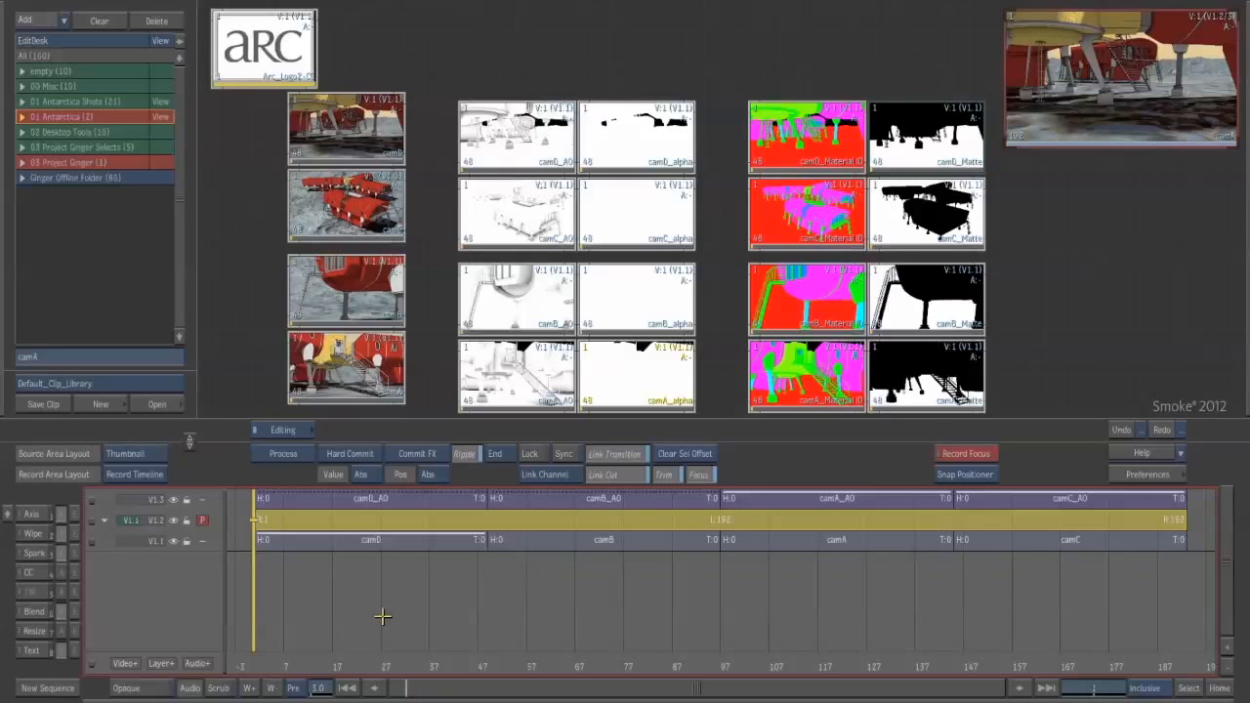
pyautogui.moveTo(271, 666); pyautogui.dragTo(1002, 650)
pyautogui.click(1024, 541)
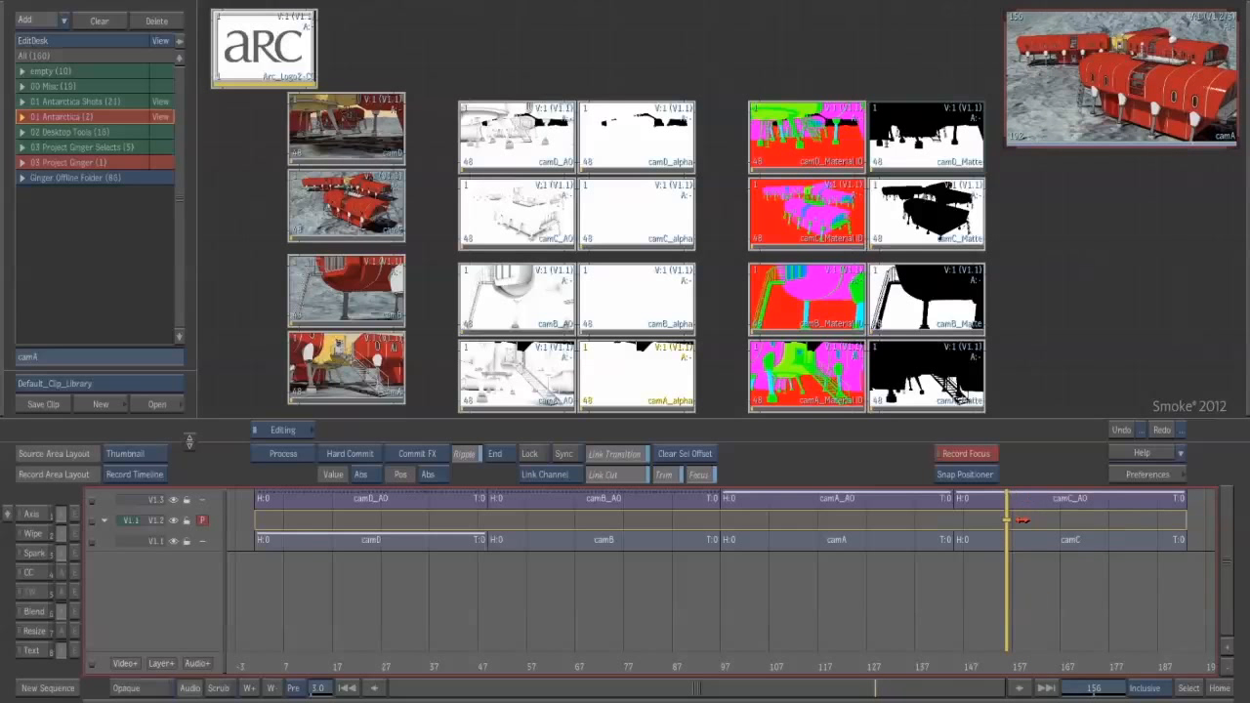
pyautogui.press('Home')
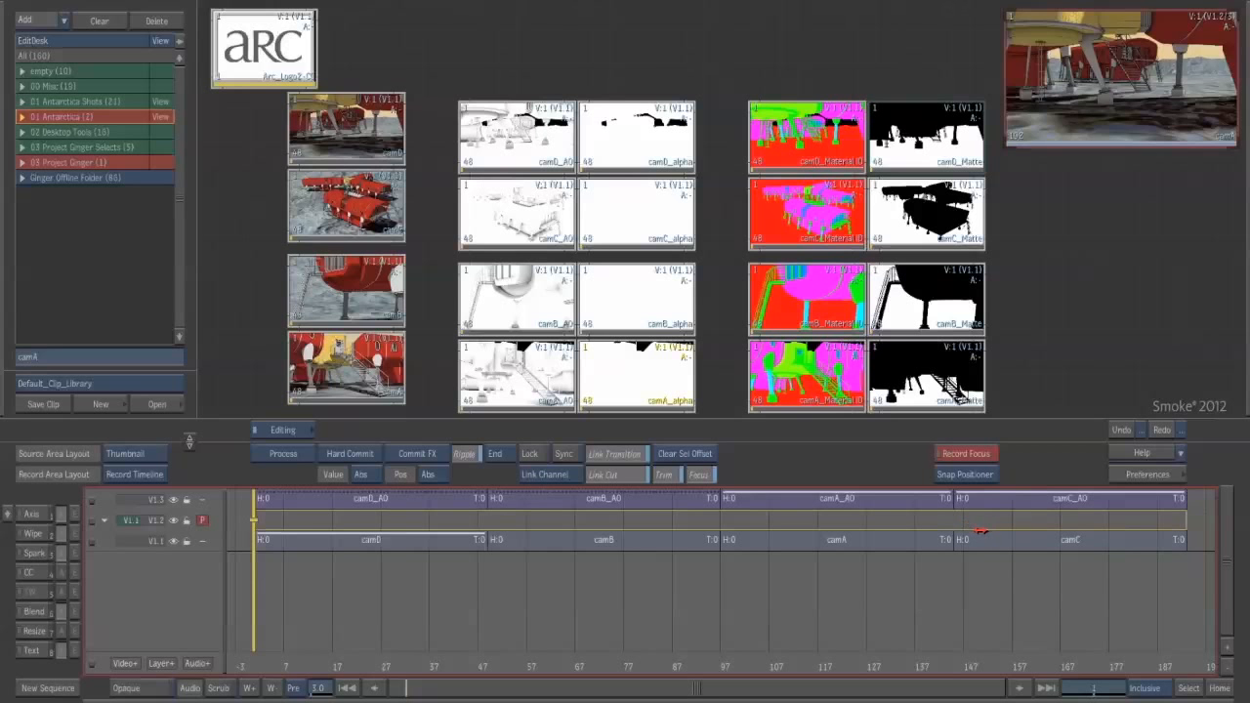
pyautogui.press('End')
pyautogui.press('Up')
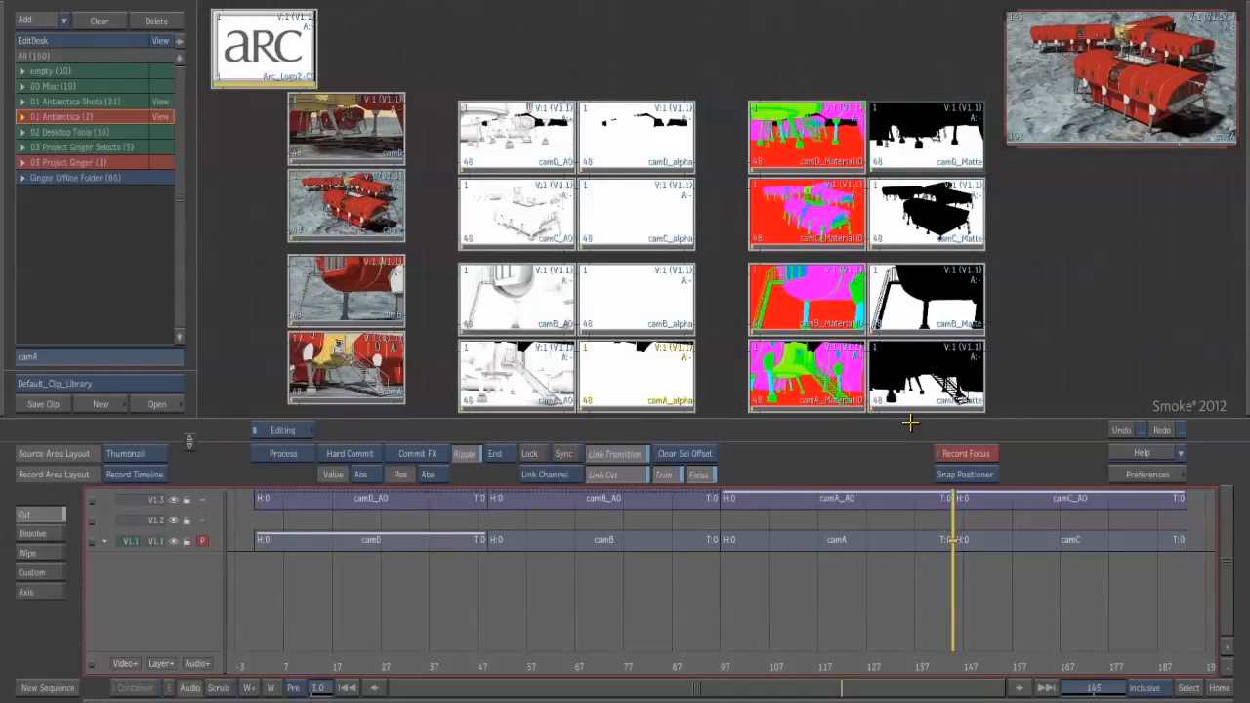
pyautogui.press('Up')
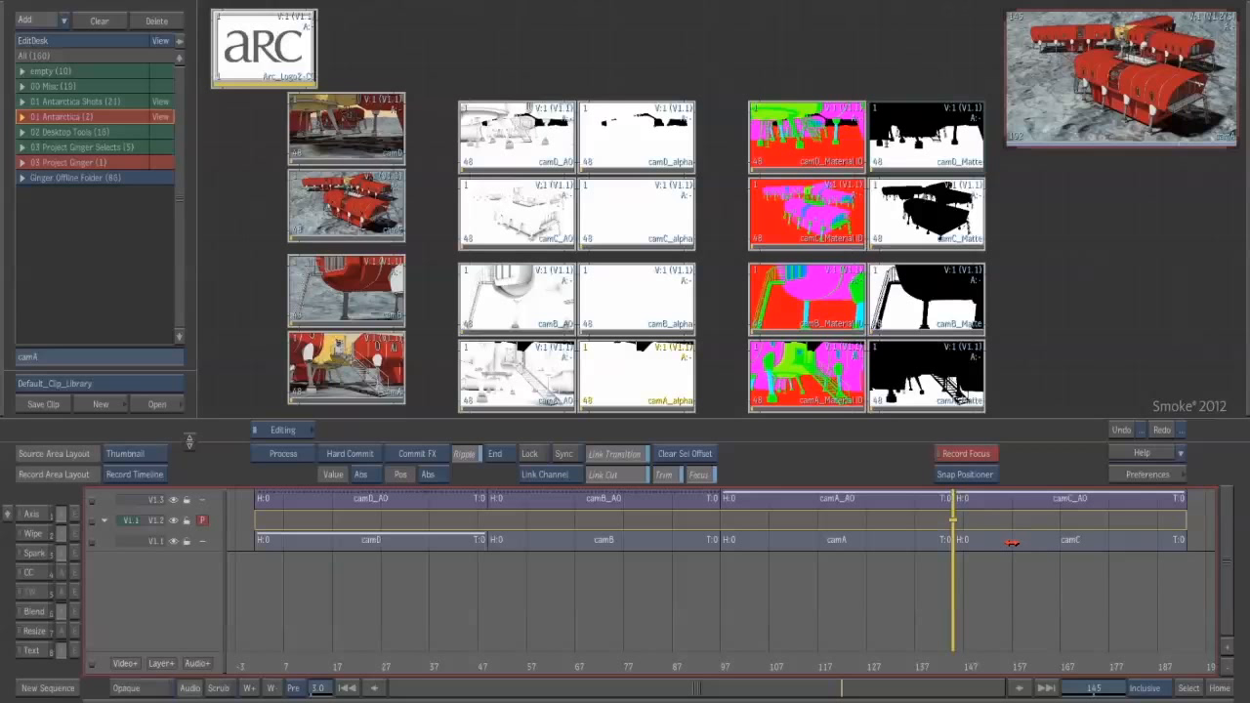
pyautogui.moveTo(1013, 546); pyautogui.dragTo(1009, 518)
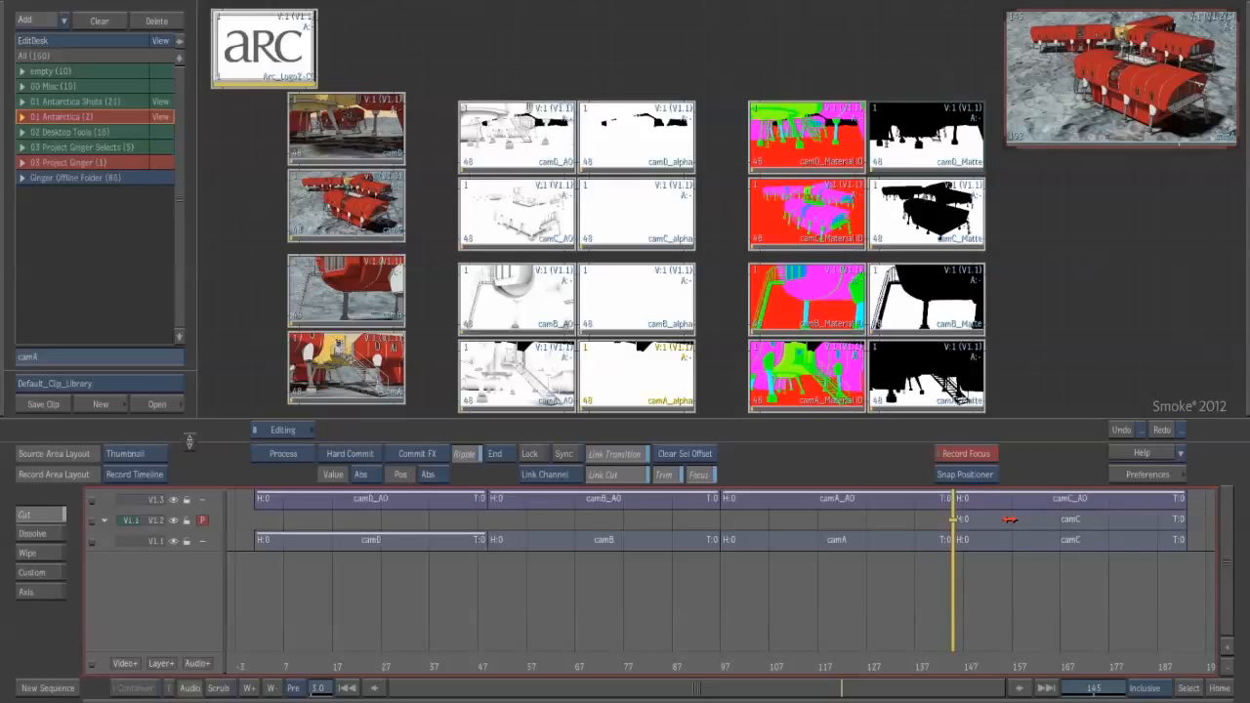
# - Add a CC effect to the camC copy on V1.2 and lower its saturation while viewing frame 151
pyautogui.click(1024, 519)
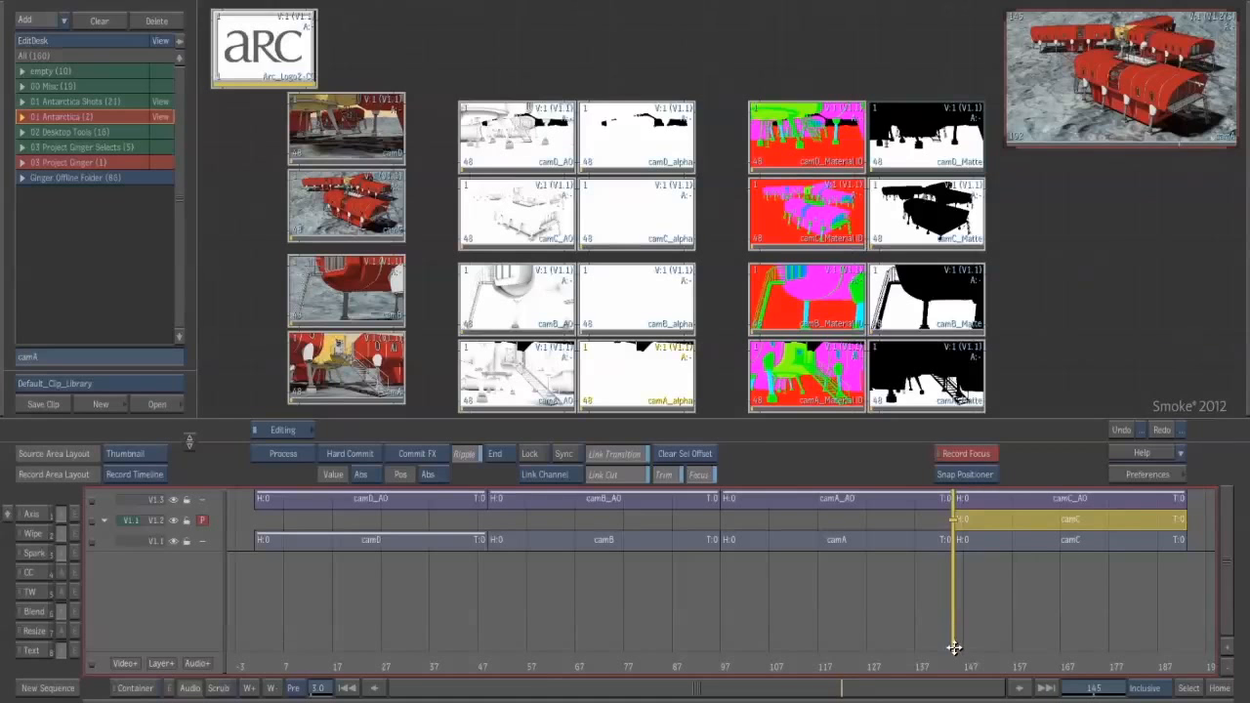
pyautogui.moveTo(960, 642); pyautogui.dragTo(981, 637)
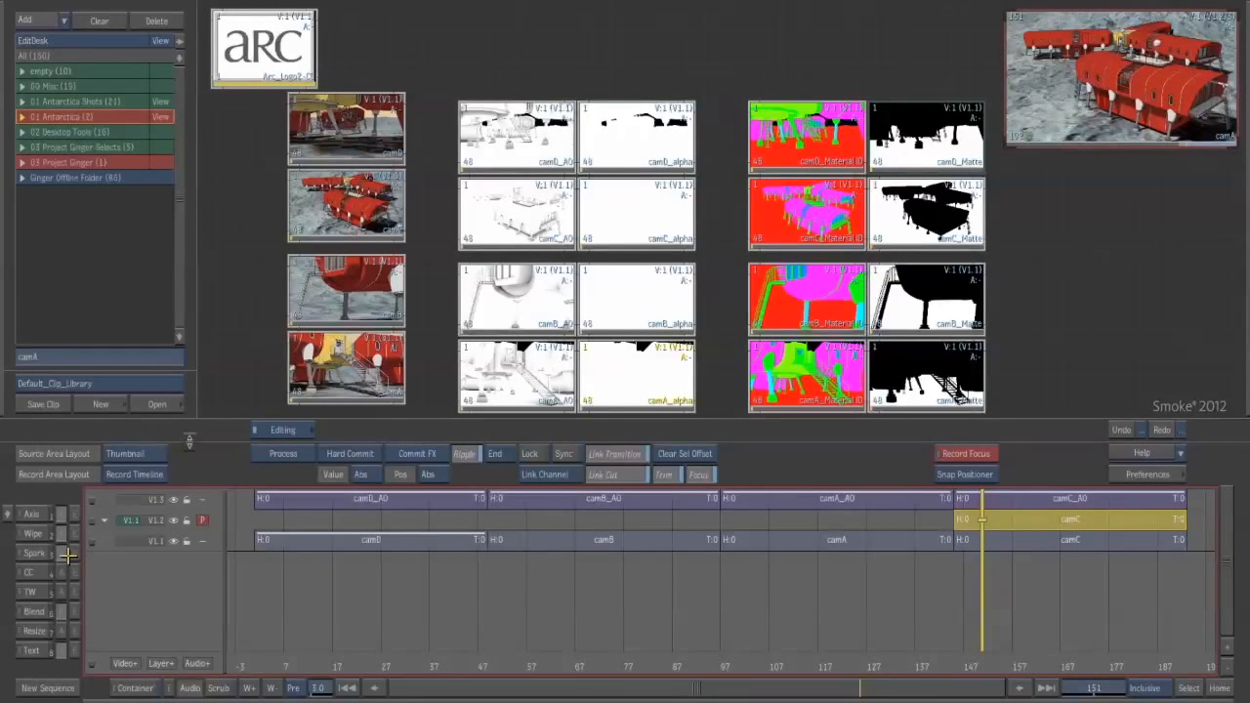
pyautogui.click(35, 572)
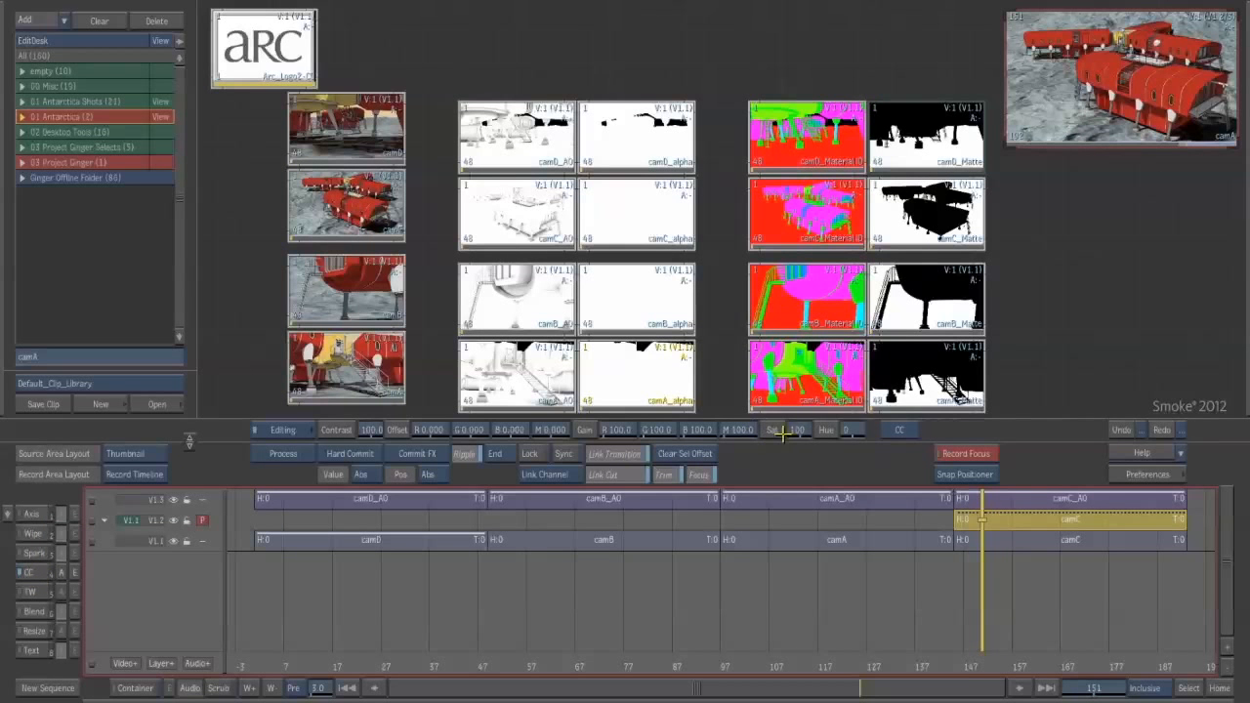
pyautogui.moveTo(1248, 362)
pyautogui.moveTo(801, 431); pyautogui.dragTo(747, 435)
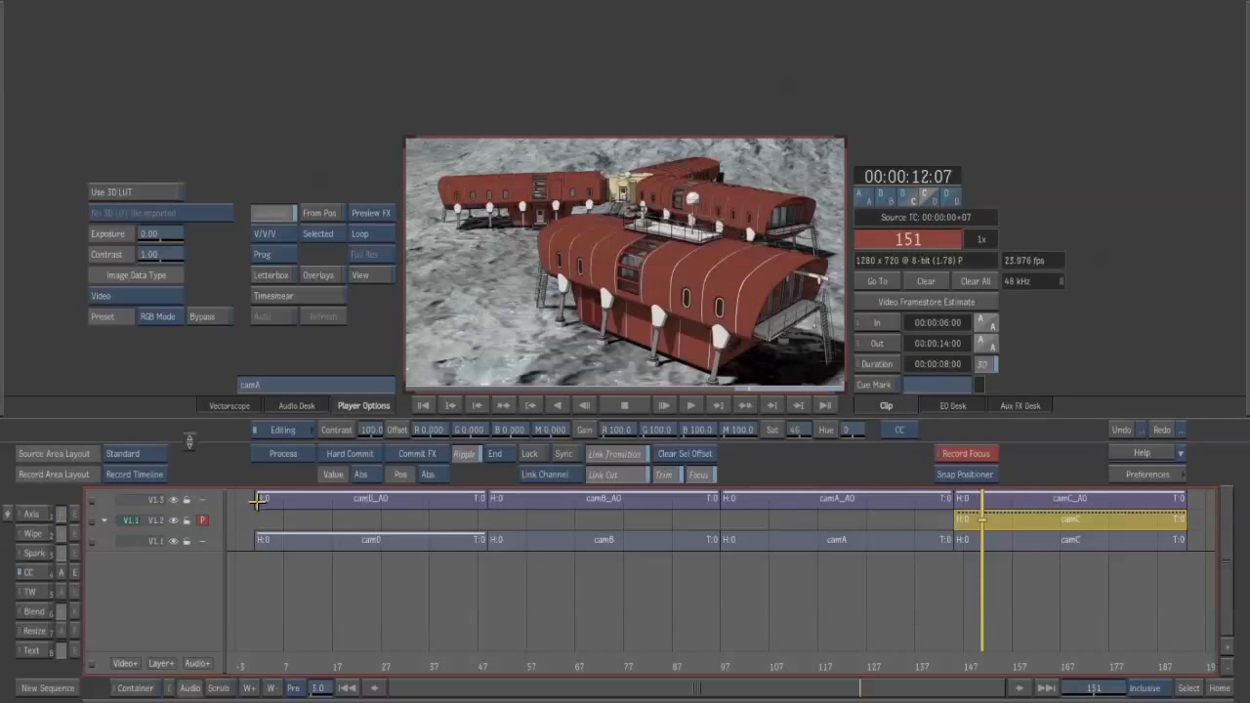
# - Add an Axis effect to the camC copy on V1.2 and assign camC_Matte as its matte
pyautogui.click(43, 514)
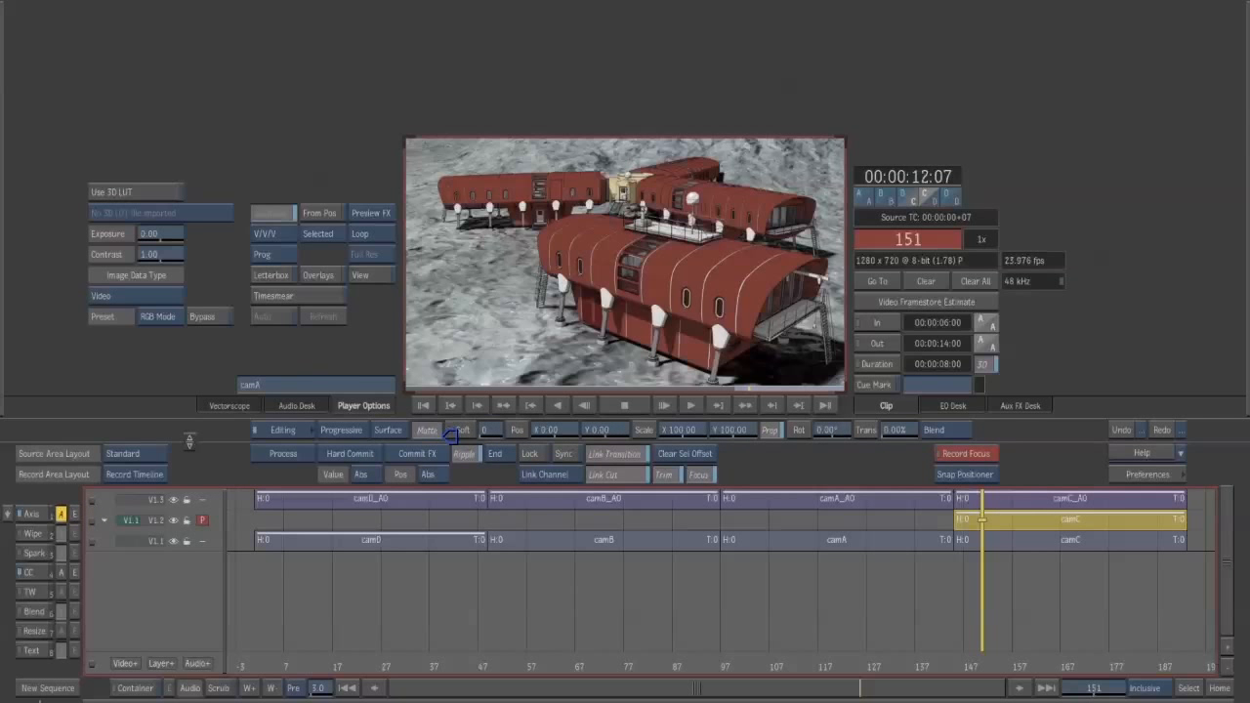
pyautogui.click(427, 430)
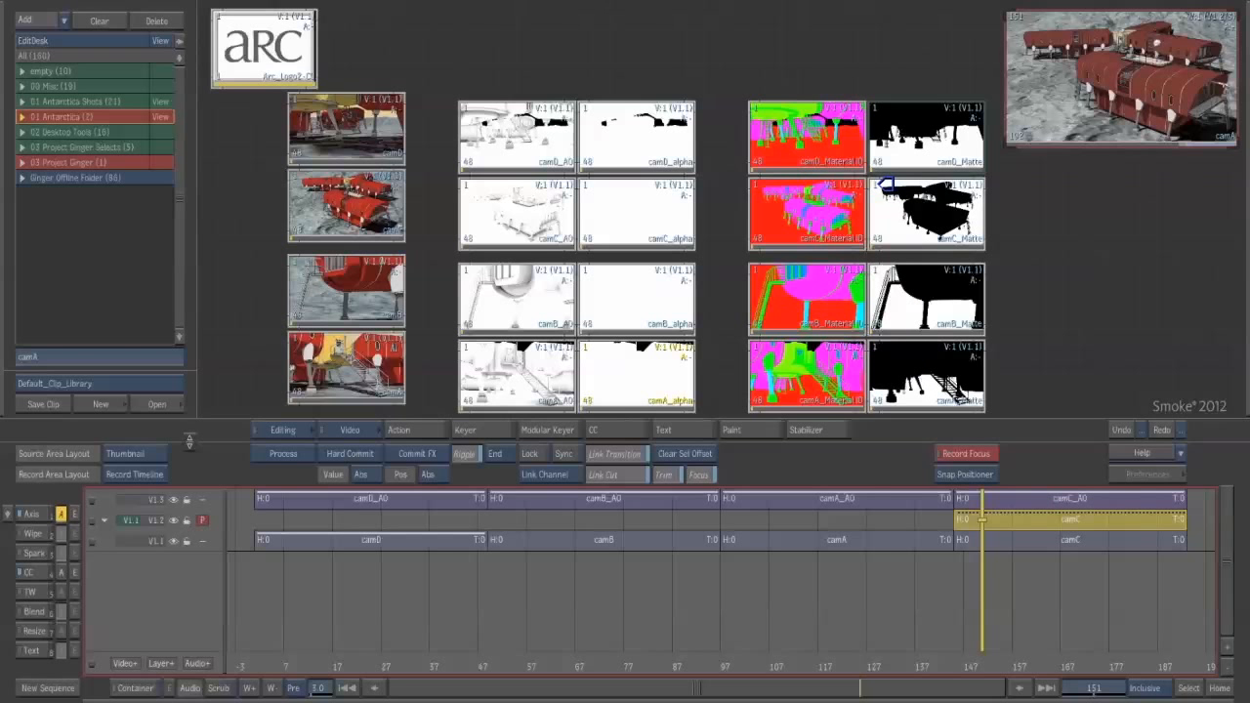
pyautogui.press('Escape')
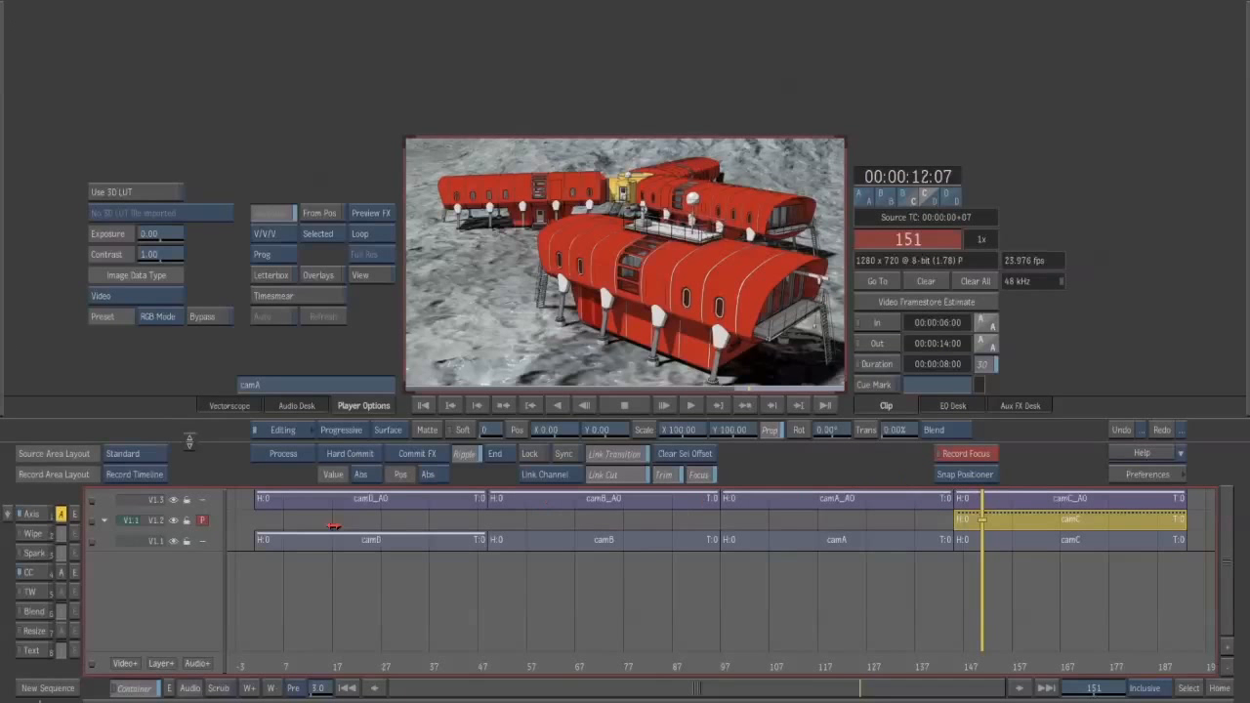
# - Set the camC copy's colour correction to saturation 101 and master gain 55.0 to darken the ground
pyautogui.click(32, 573)
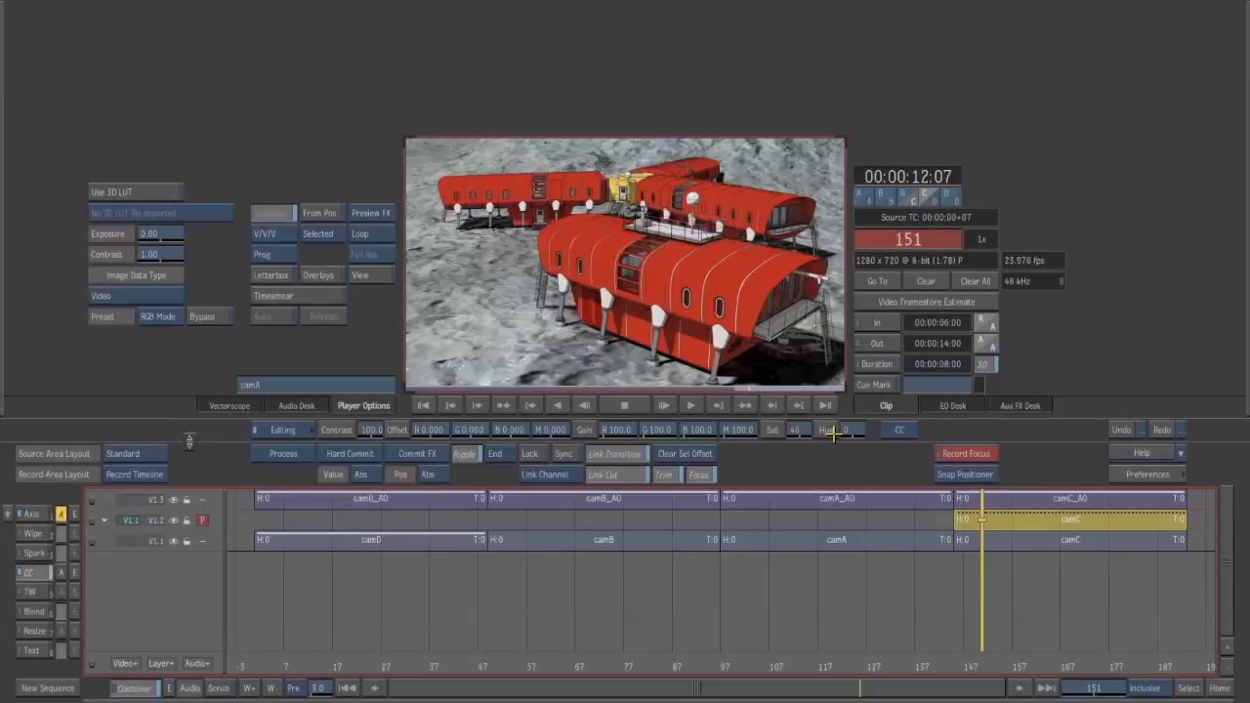
pyautogui.moveTo(797, 429); pyautogui.dragTo(730, 430)
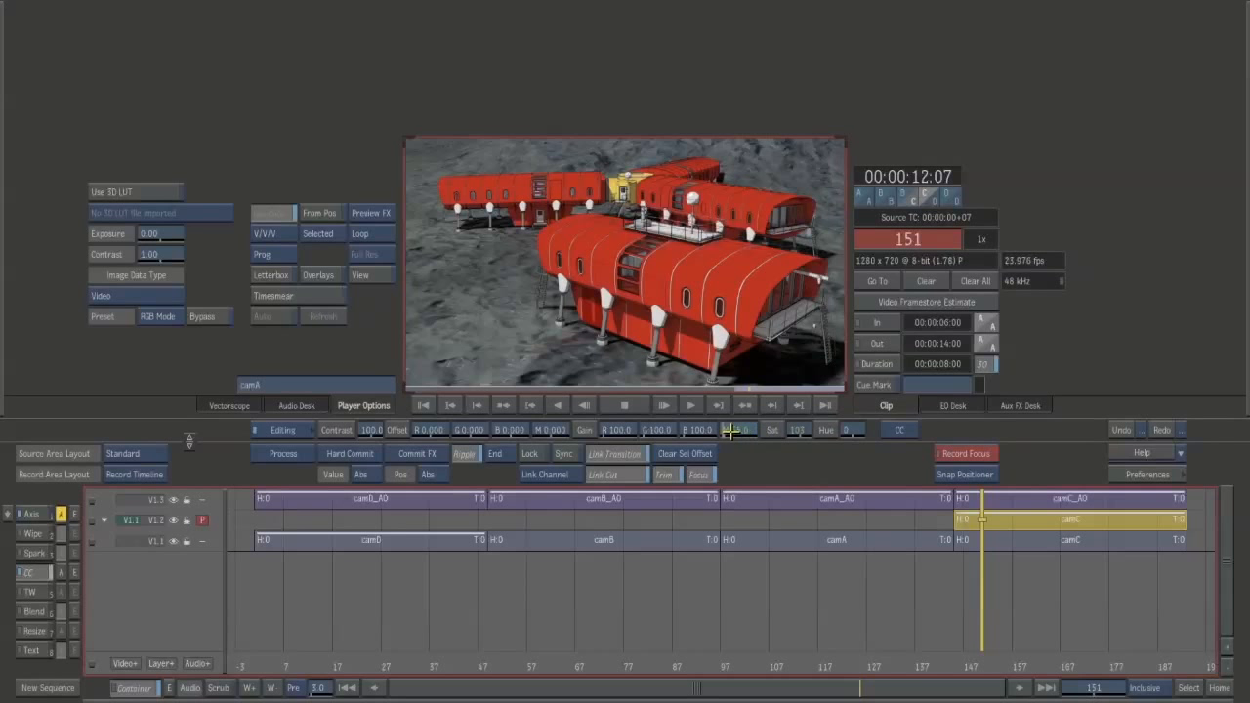
# - Compare the camC result layer by layer, deselect the segment and scrub to frame 156 to check the darkened ground
pyautogui.press('Up')
pyautogui.press('Down')
pyautogui.press('Down')
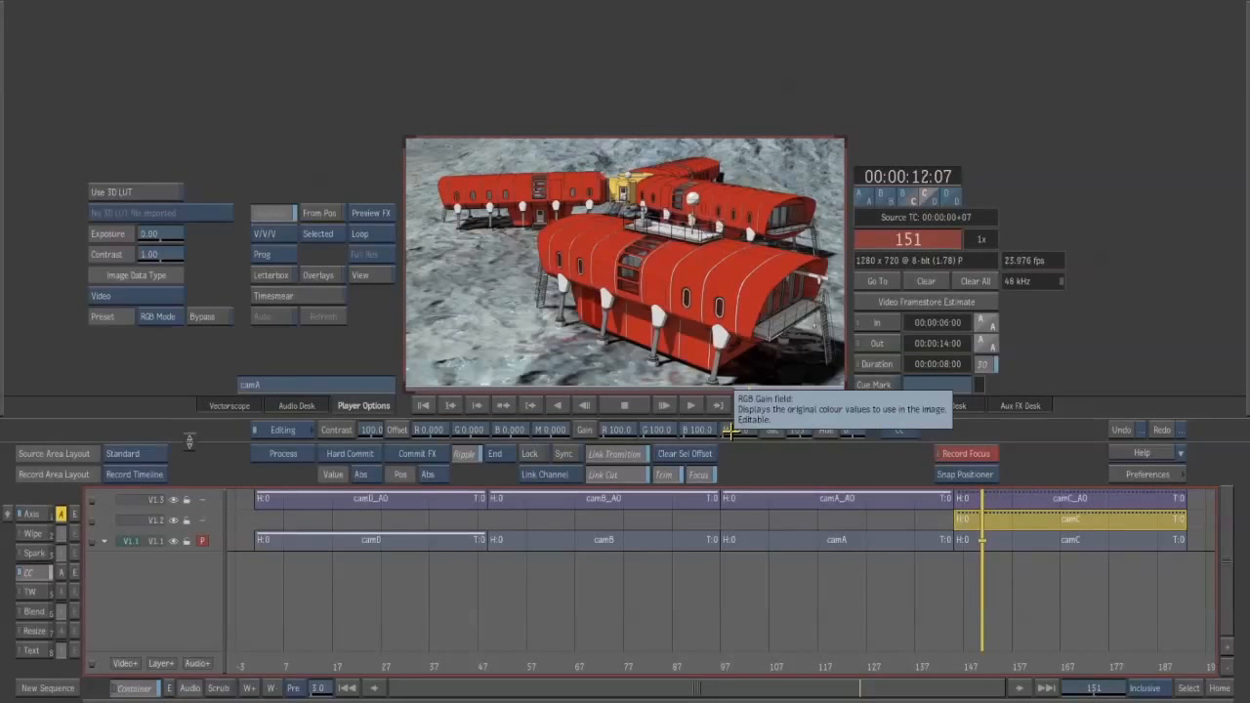
pyautogui.press('Up')
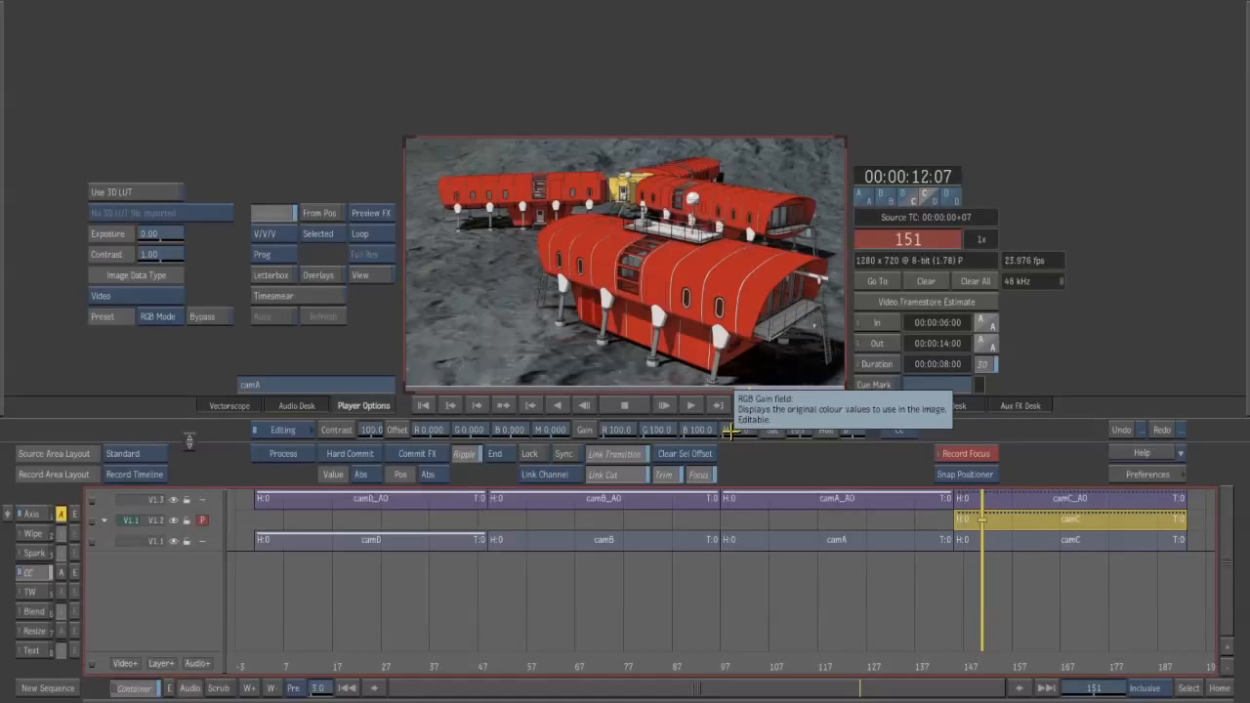
pyautogui.press('Up')
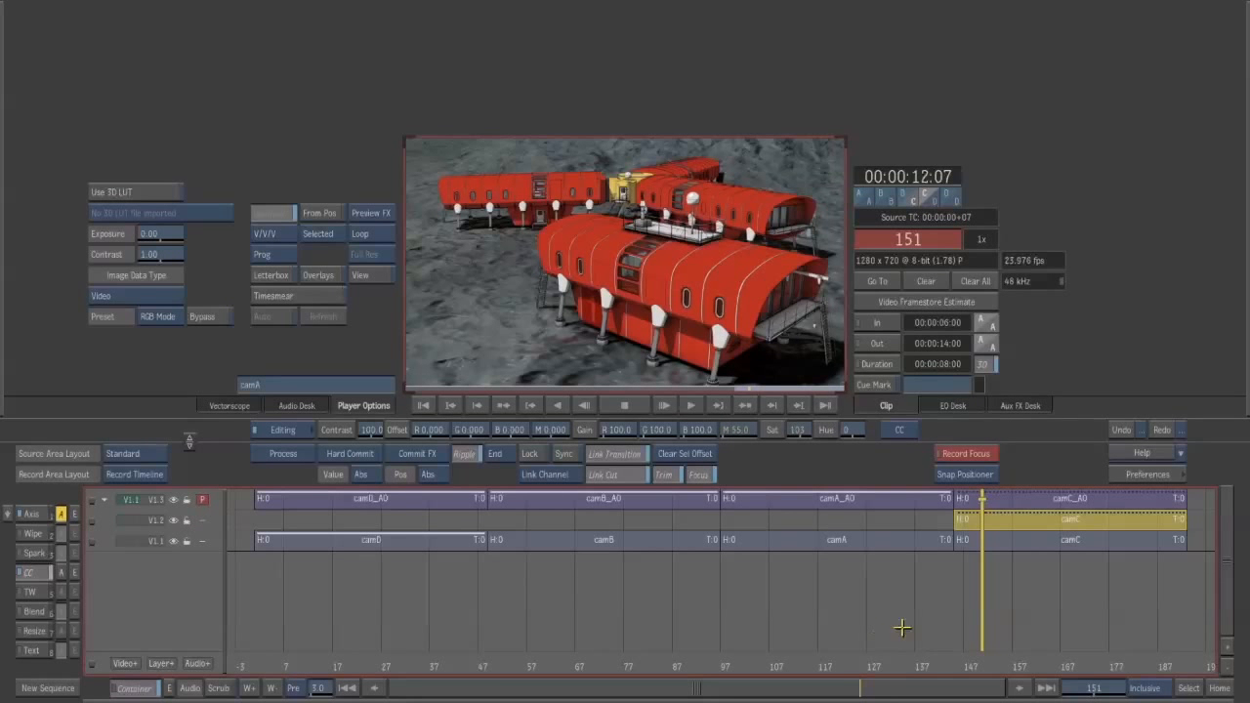
pyautogui.click(1007, 619)
pyautogui.moveTo(984, 660)
pyautogui.mouseDown()
pyautogui.moveTo(1052, 663)
pyautogui.moveTo(982, 666)
pyautogui.moveTo(1008, 668)
pyautogui.mouseUp()
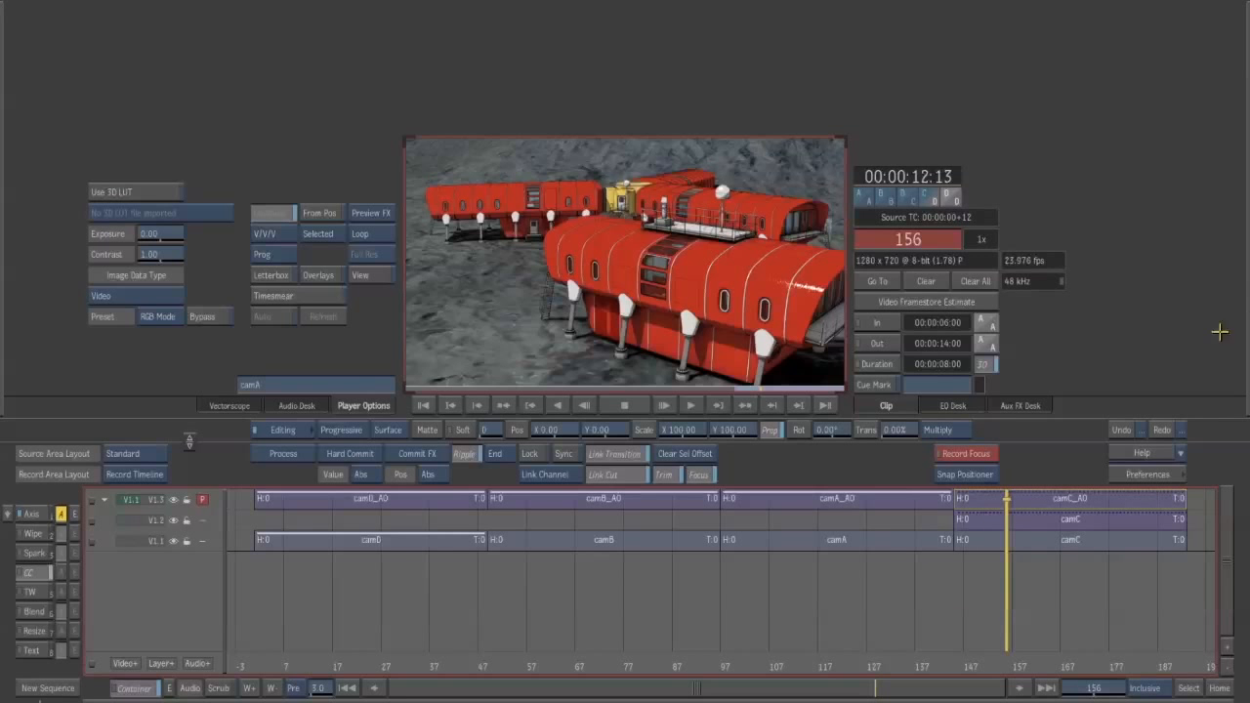
# - Return to the thumbnail desk and examine the camC_Material ID and camA_Material ID clips in the player
pyautogui.moveTo(1247, 325)
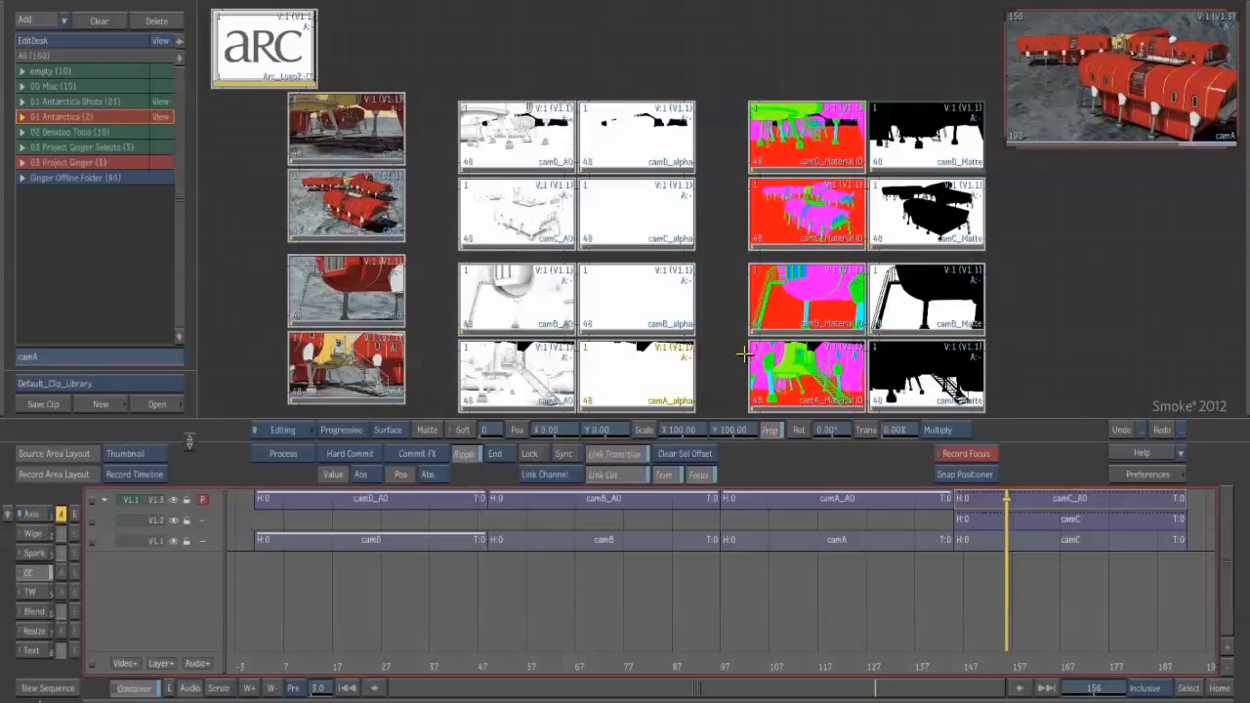
pyautogui.click(795, 384)
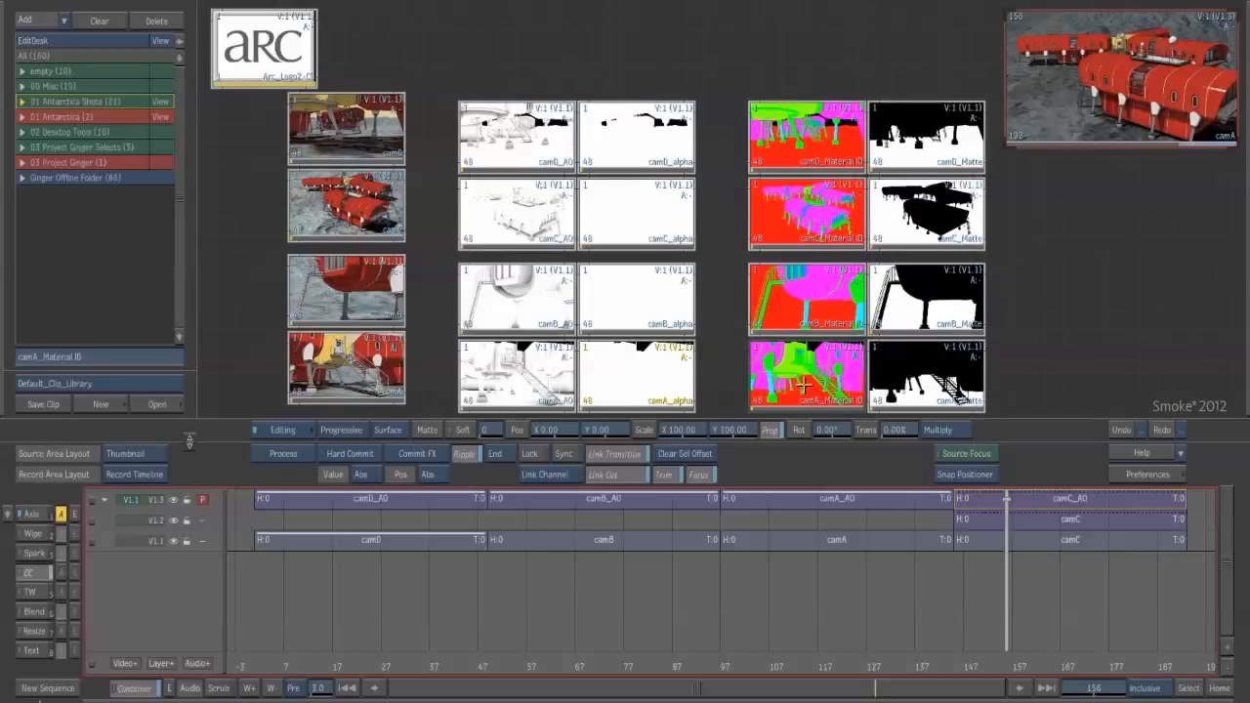
pyautogui.doubleClick(806, 211)
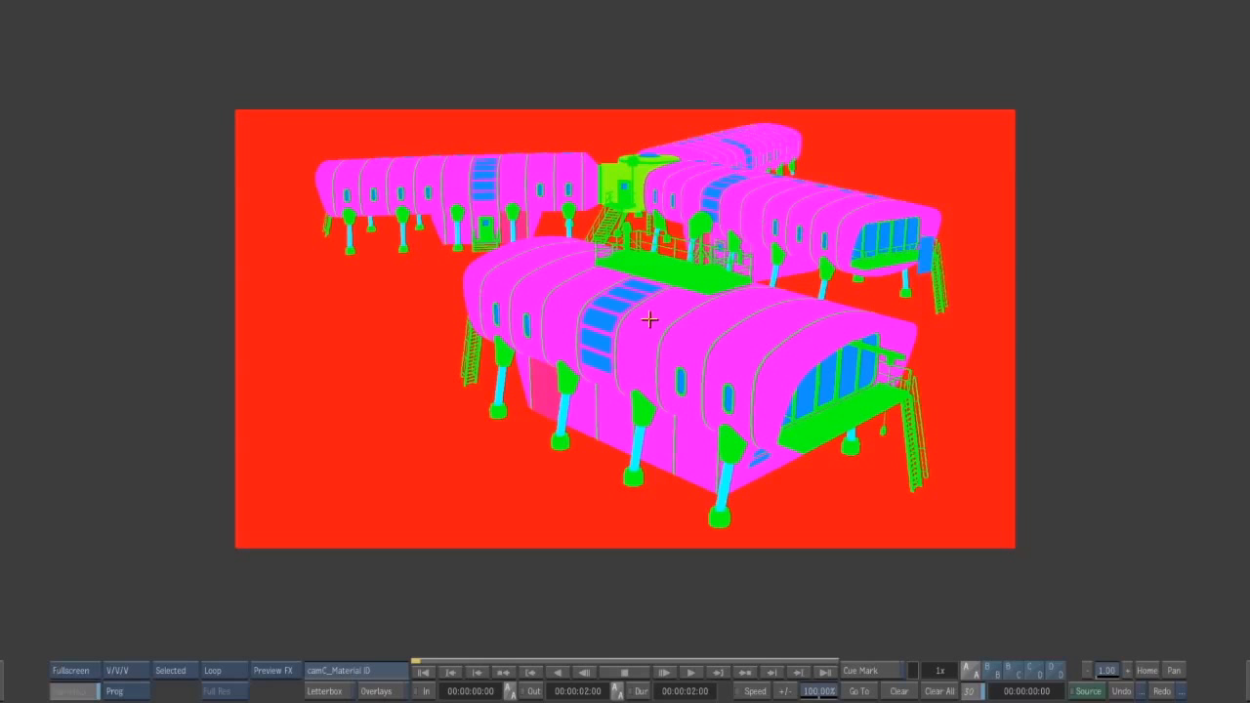
pyautogui.press('Escape')
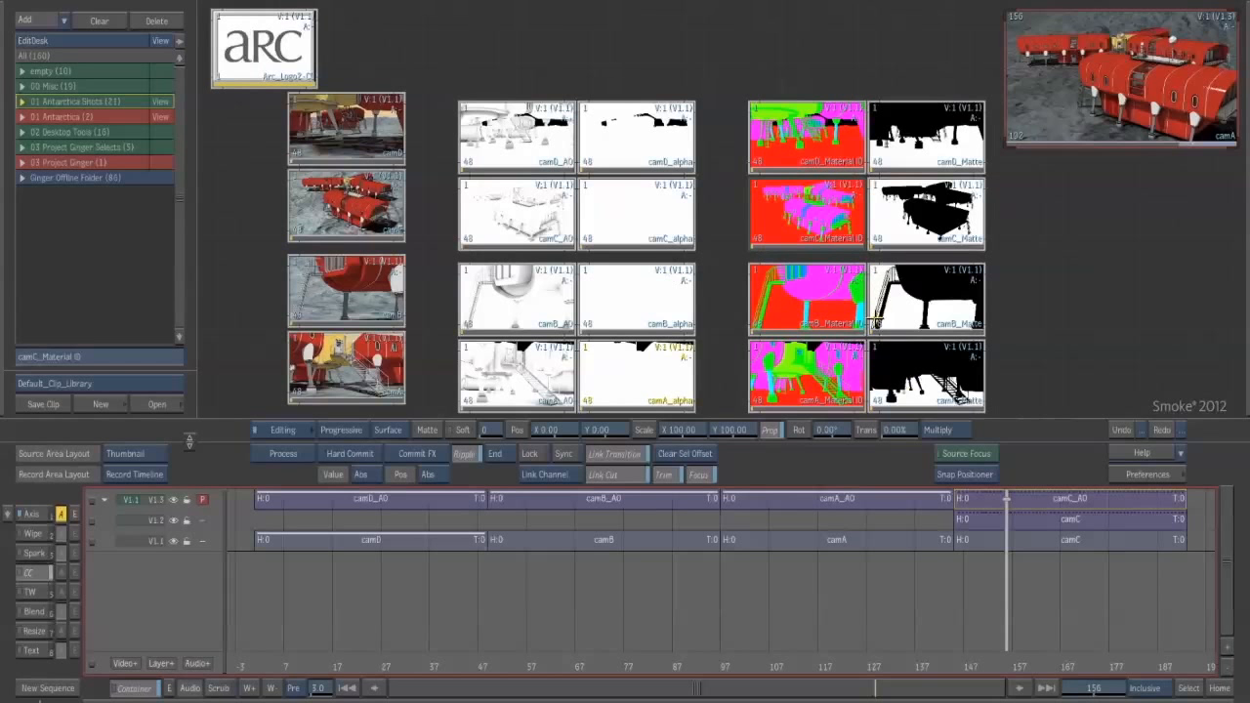
pyautogui.click(815, 363)
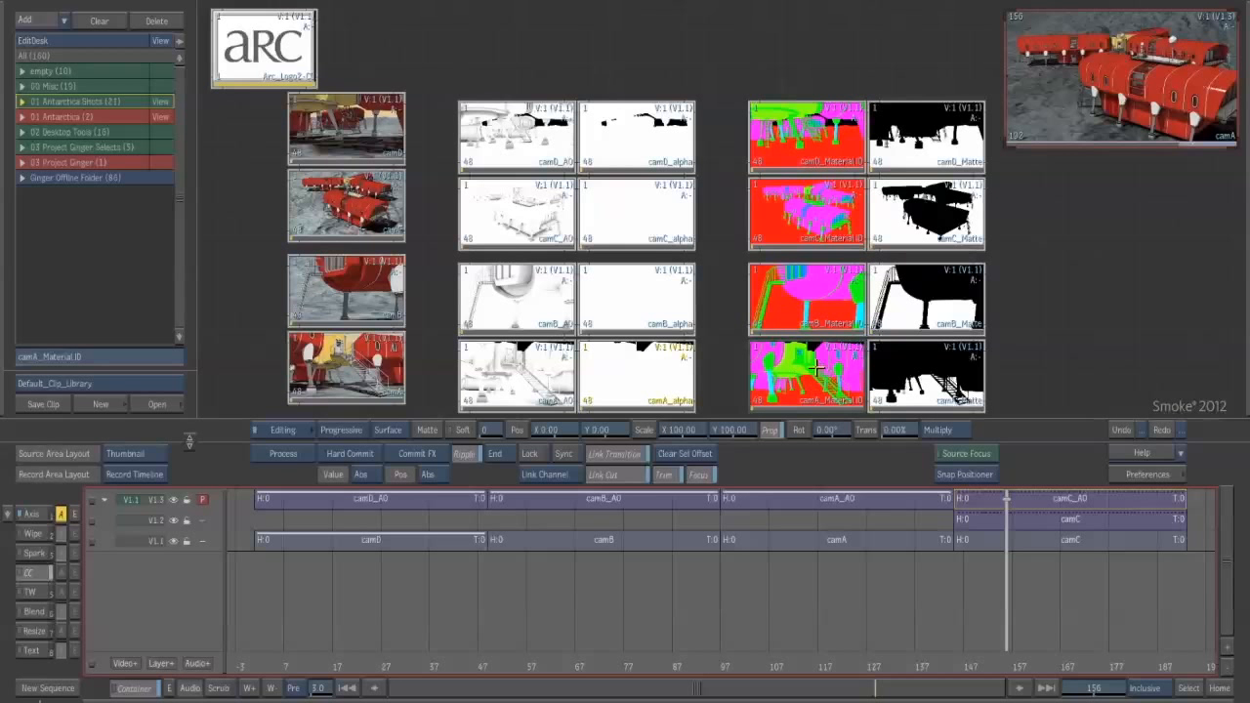
pyautogui.doubleClick(810, 382)
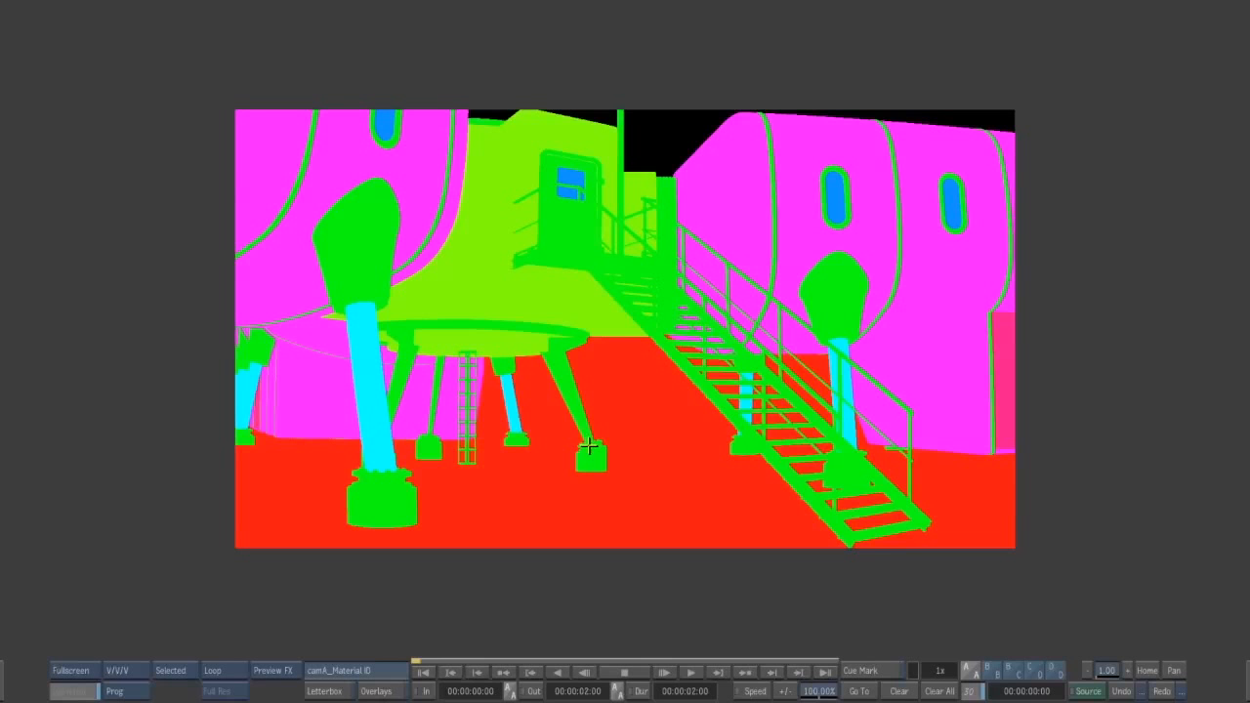
pyautogui.press('Escape')
pyautogui.click(911, 367)
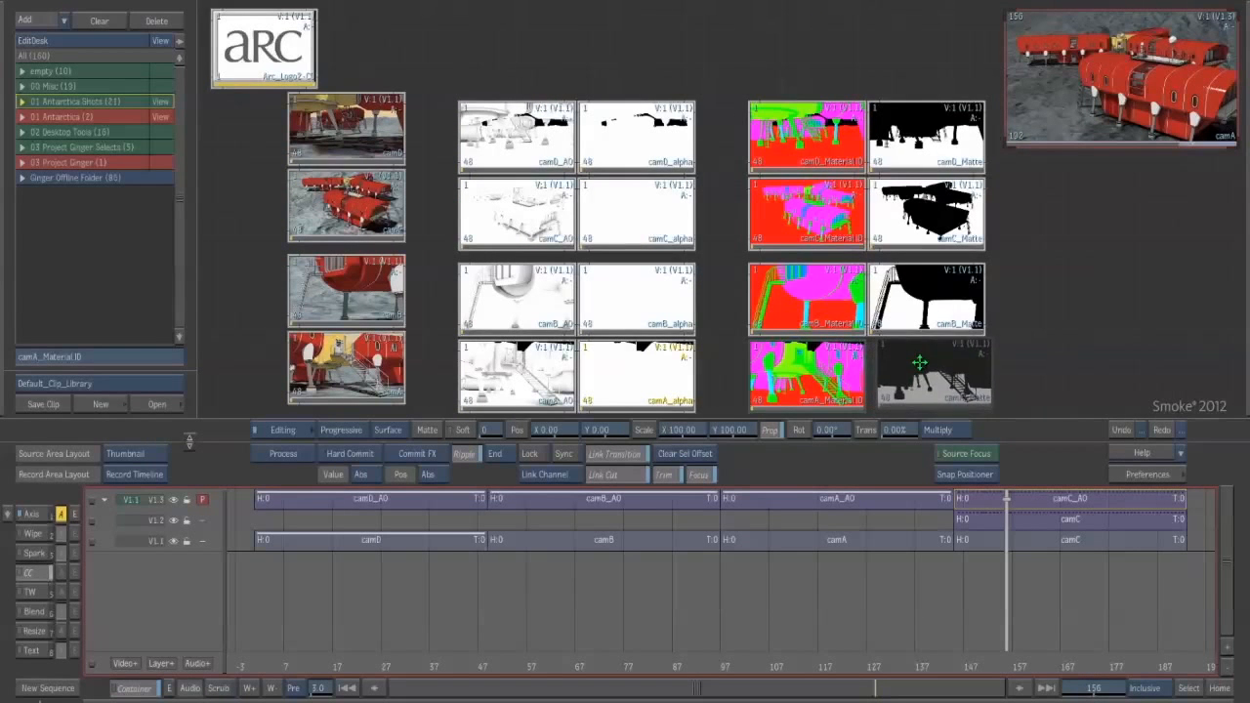
pyautogui.click(809, 374)
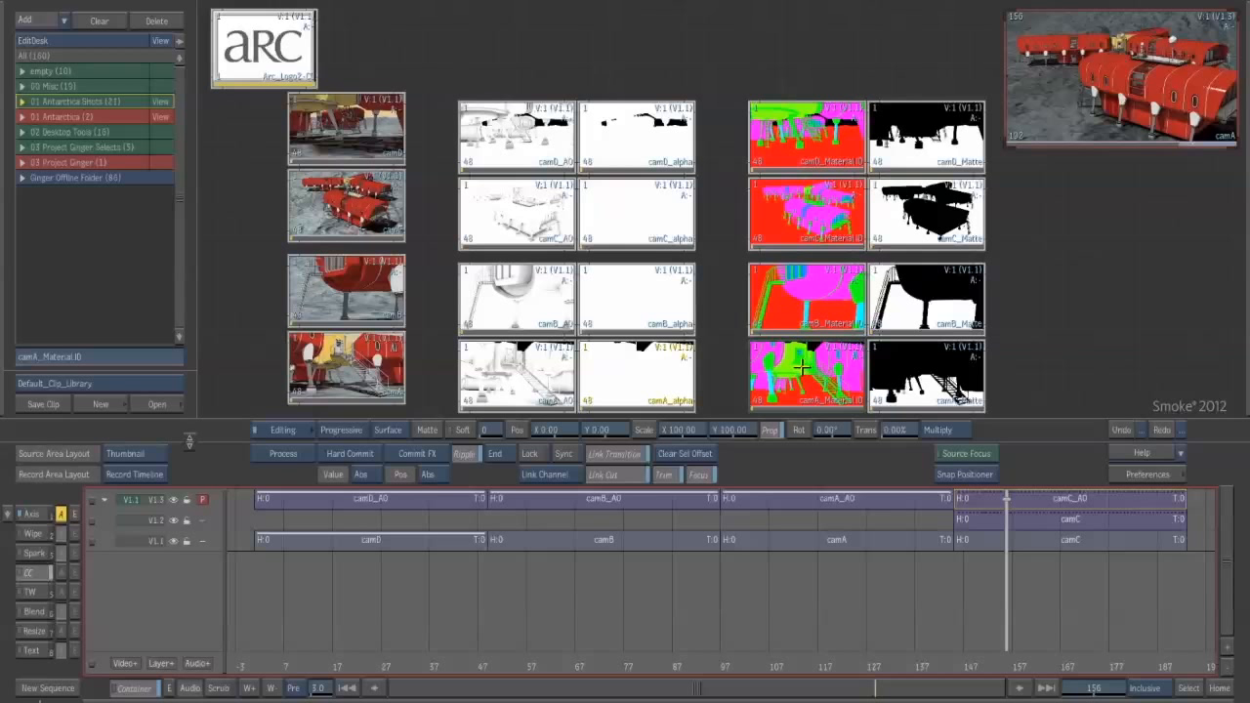
pyautogui.click(828, 221)
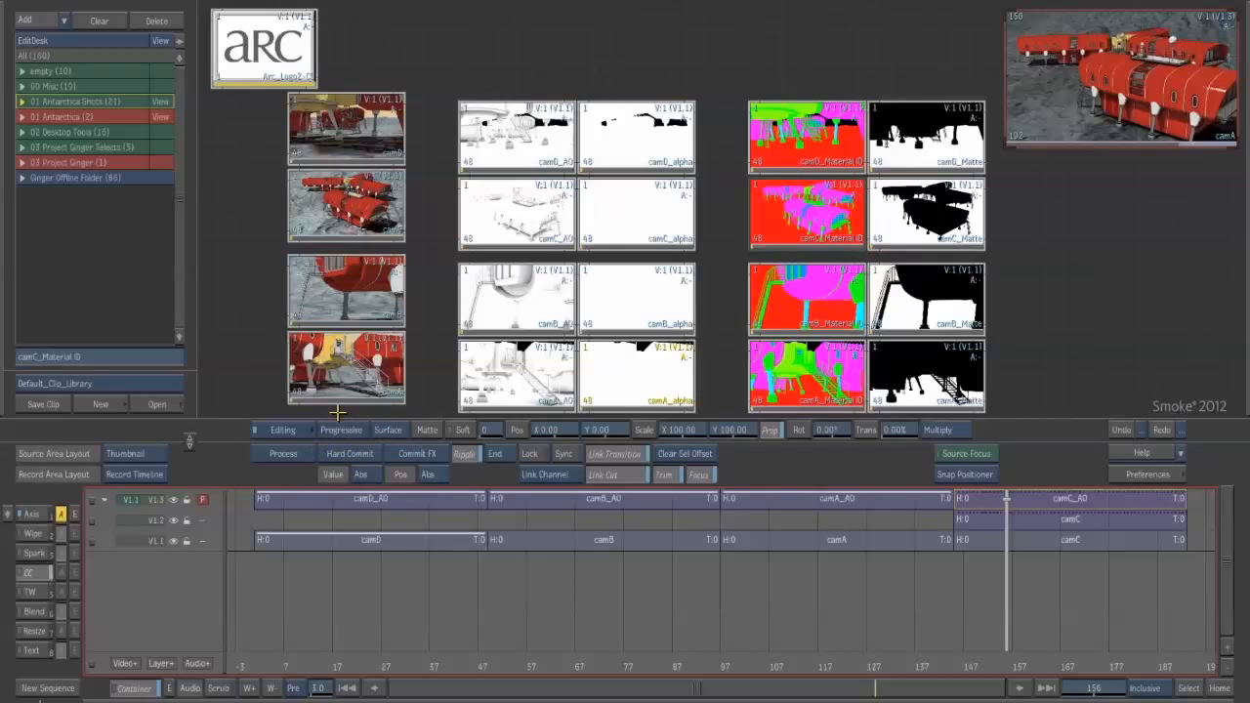
# - Display the Source Area video tools and load the camC_Material ID clip into the Keyer with its result destination on the desk
pyautogui.click(282, 429)
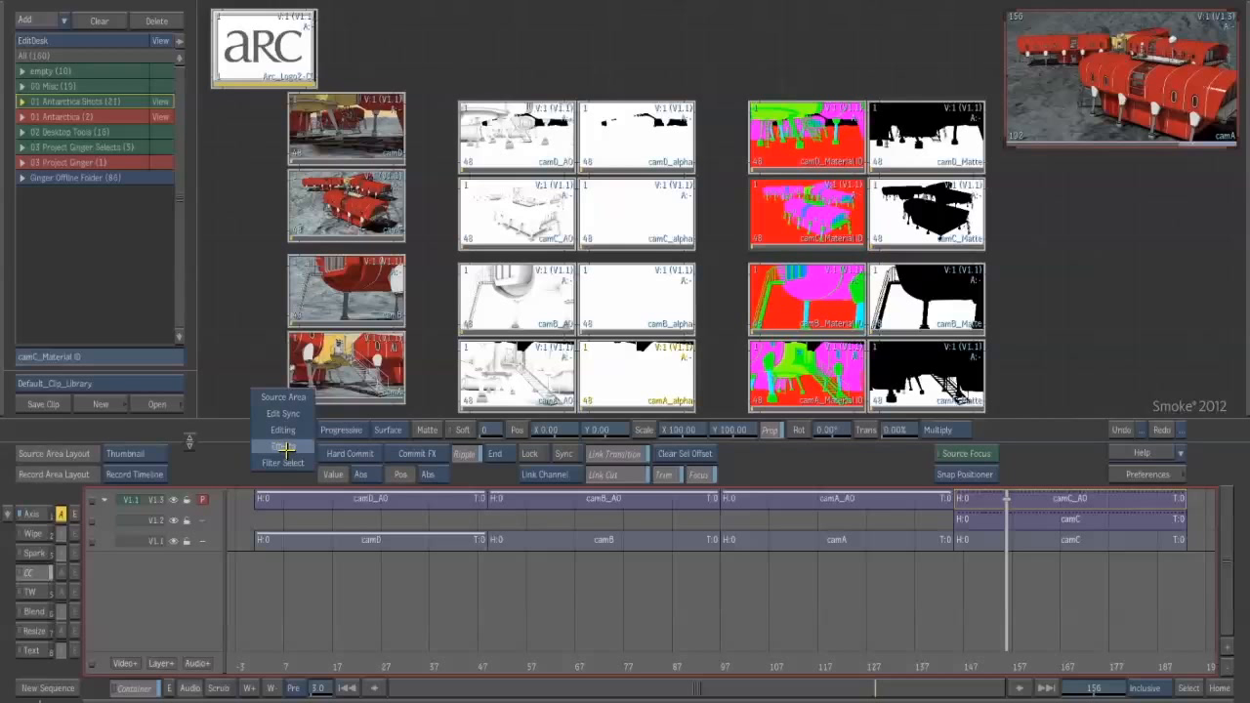
pyautogui.click(276, 394)
pyautogui.click(297, 429)
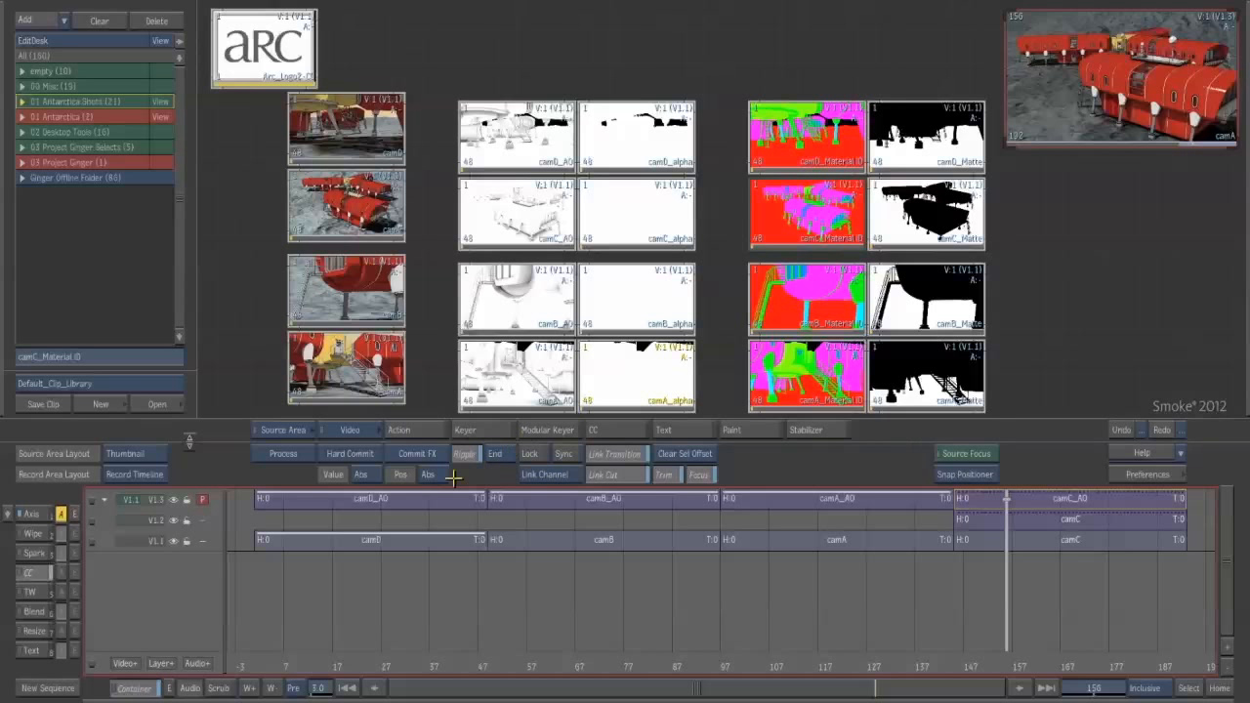
pyautogui.click(475, 431)
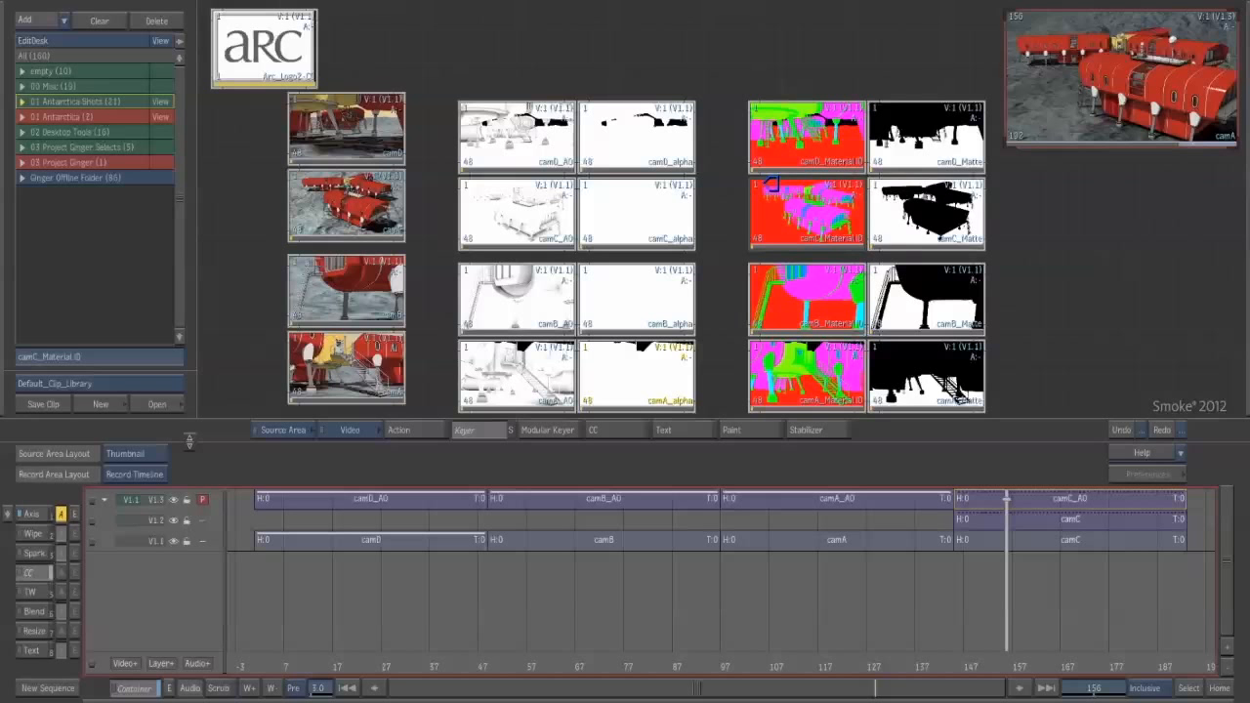
pyautogui.click(783, 76)
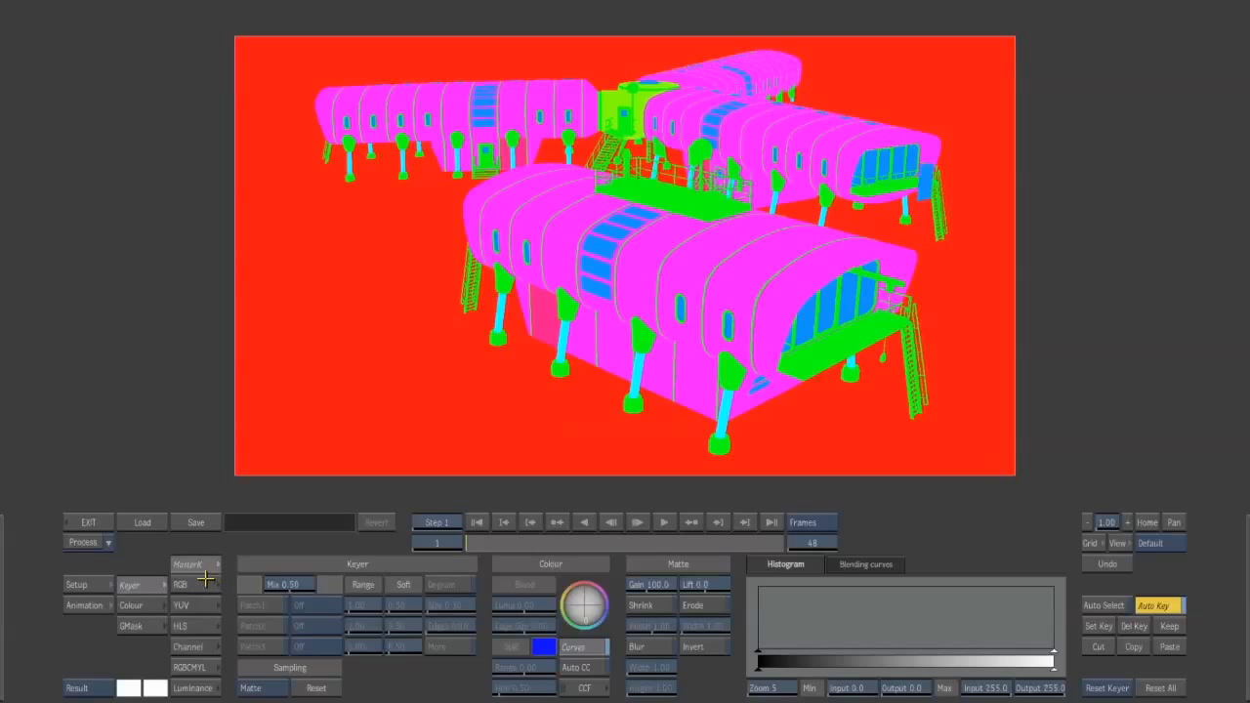
# - Use the RGB keyer to sample the blue of the windows in the camC_Material ID image and view the matte
pyautogui.click(189, 604)
pyautogui.click(190, 625)
pyautogui.click(192, 606)
pyautogui.click(200, 585)
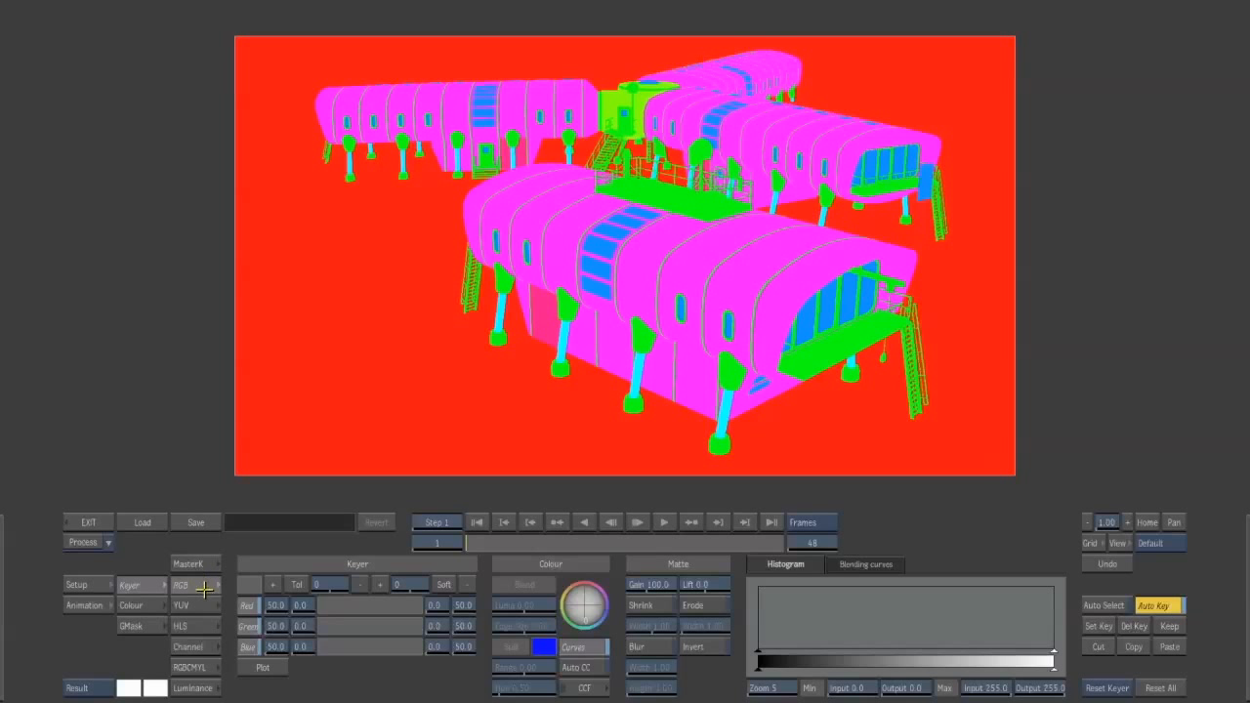
pyautogui.click(249, 585)
pyautogui.click(598, 265)
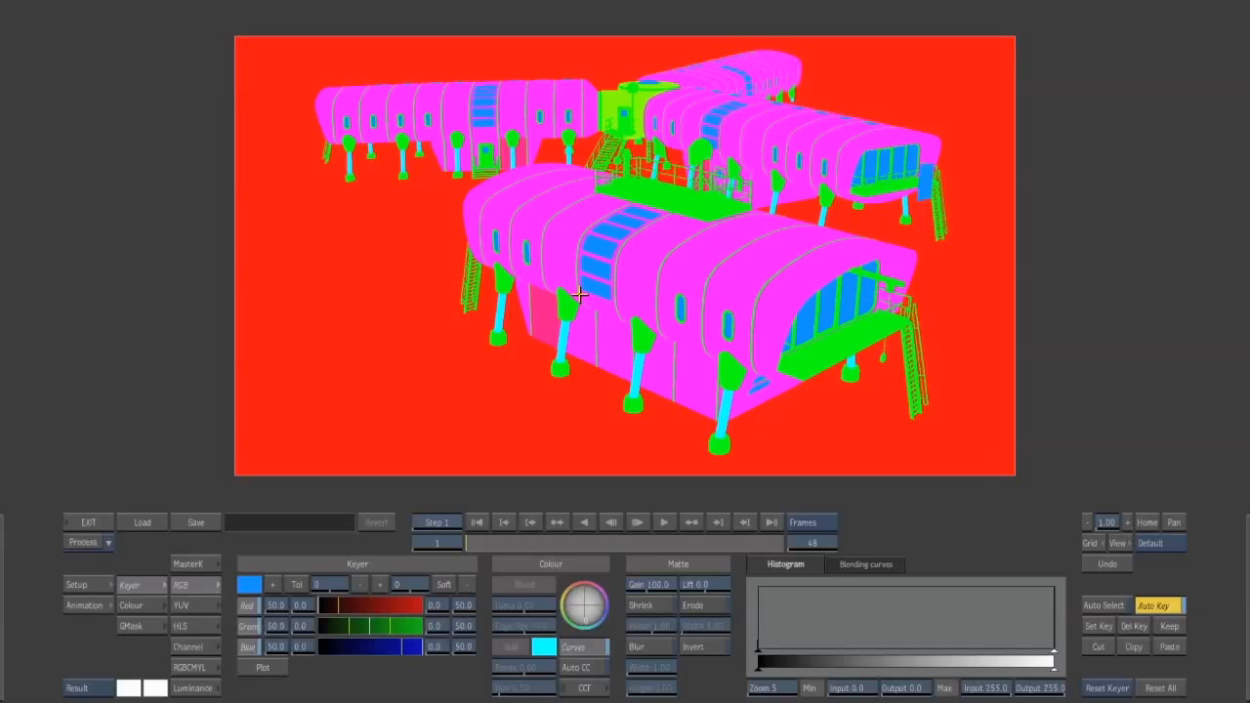
pyautogui.press('F3')
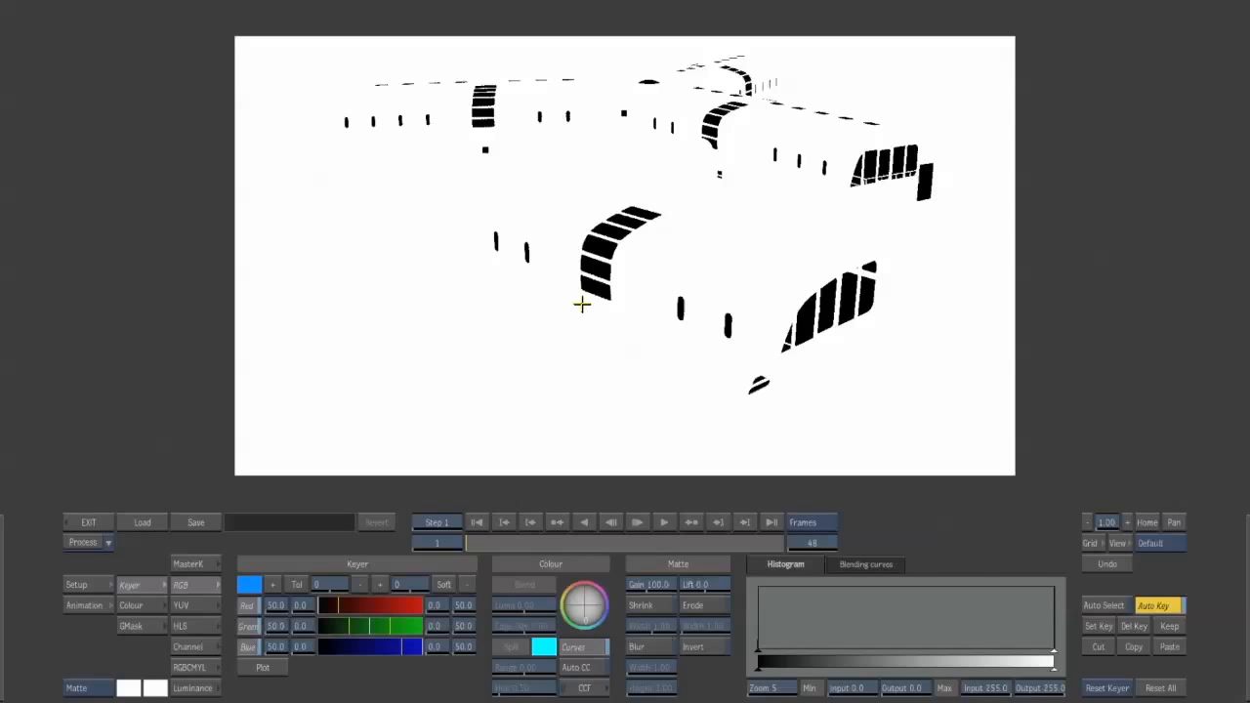
# - Check the window key on other frames, process all 48 frames and place the resulting key clip on the desk's empty area
pyautogui.moveTo(468, 543); pyautogui.dragTo(380, 538)
pyautogui.click(78, 541)
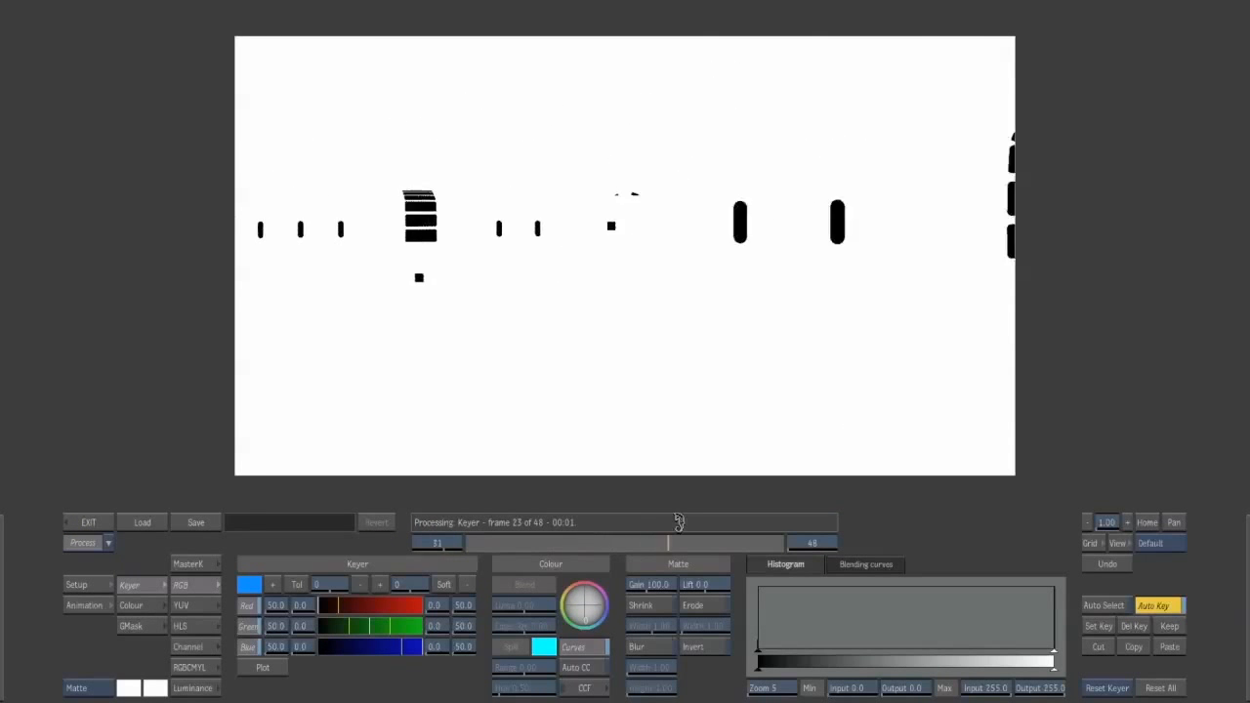
pyautogui.click(110, 522)
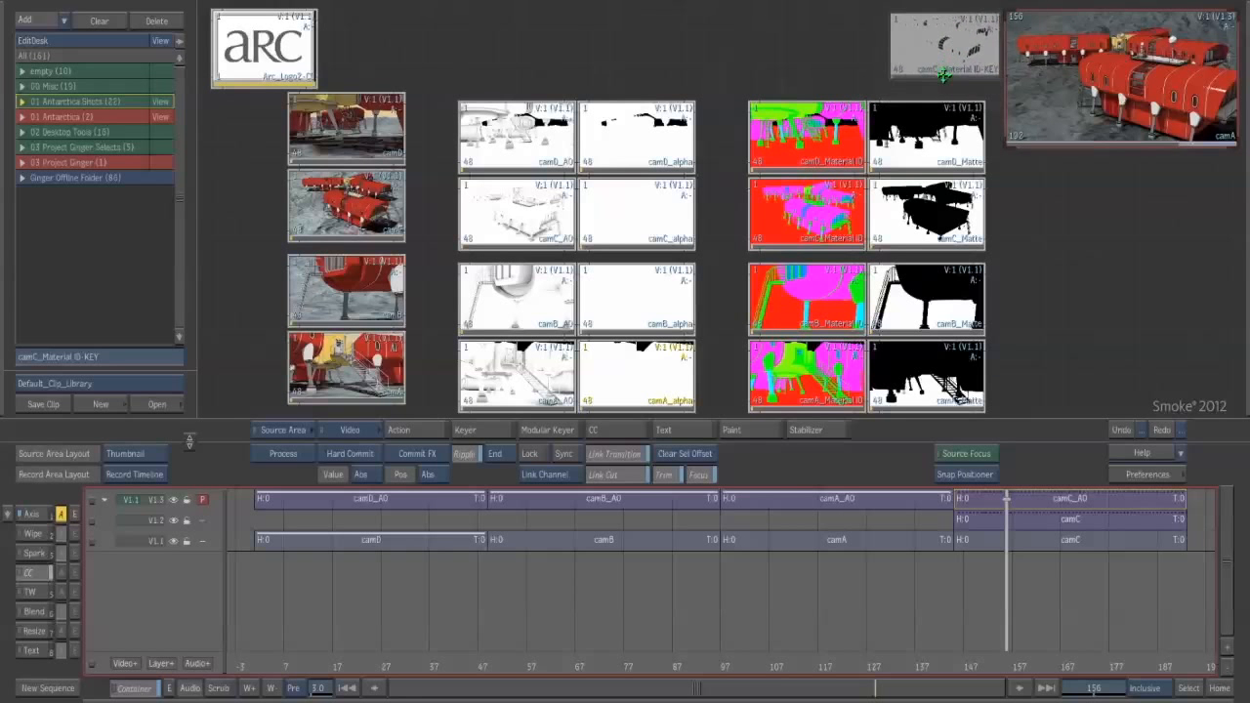
pyautogui.click(1123, 275)
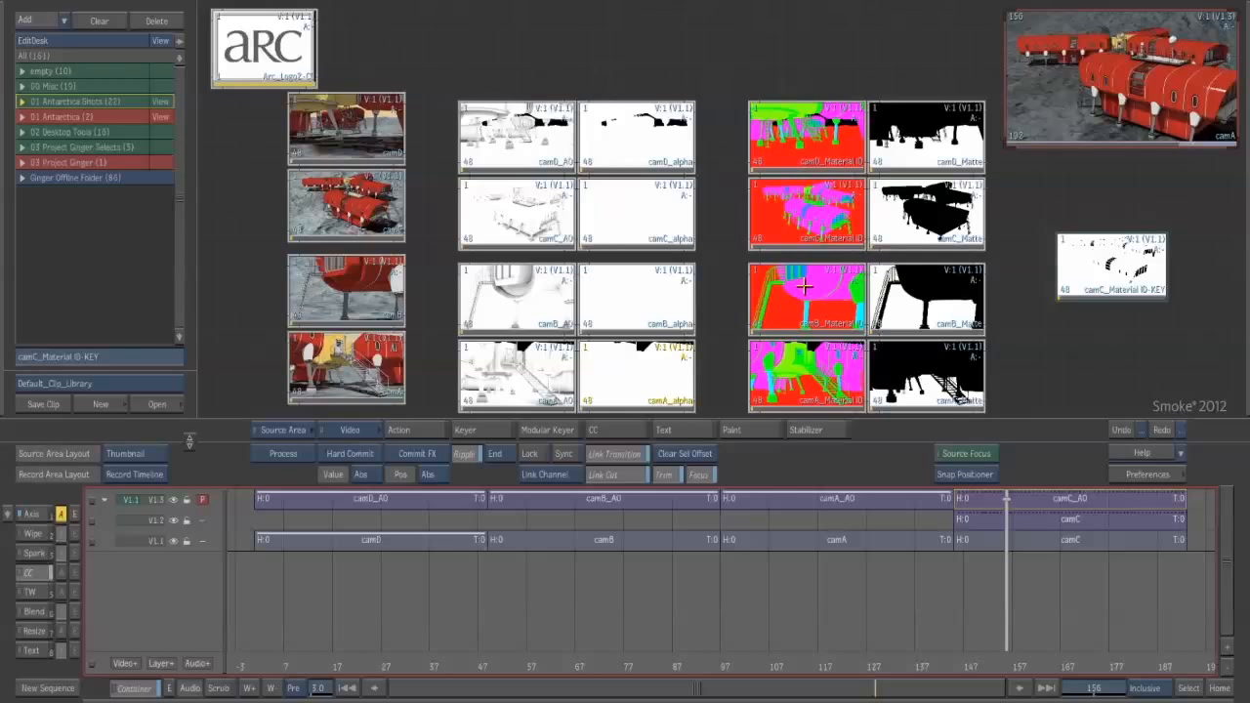
# - Reload camC_Material ID into the Keyer, sample the magenta of the building hulls and view the matte
pyautogui.click(806, 227)
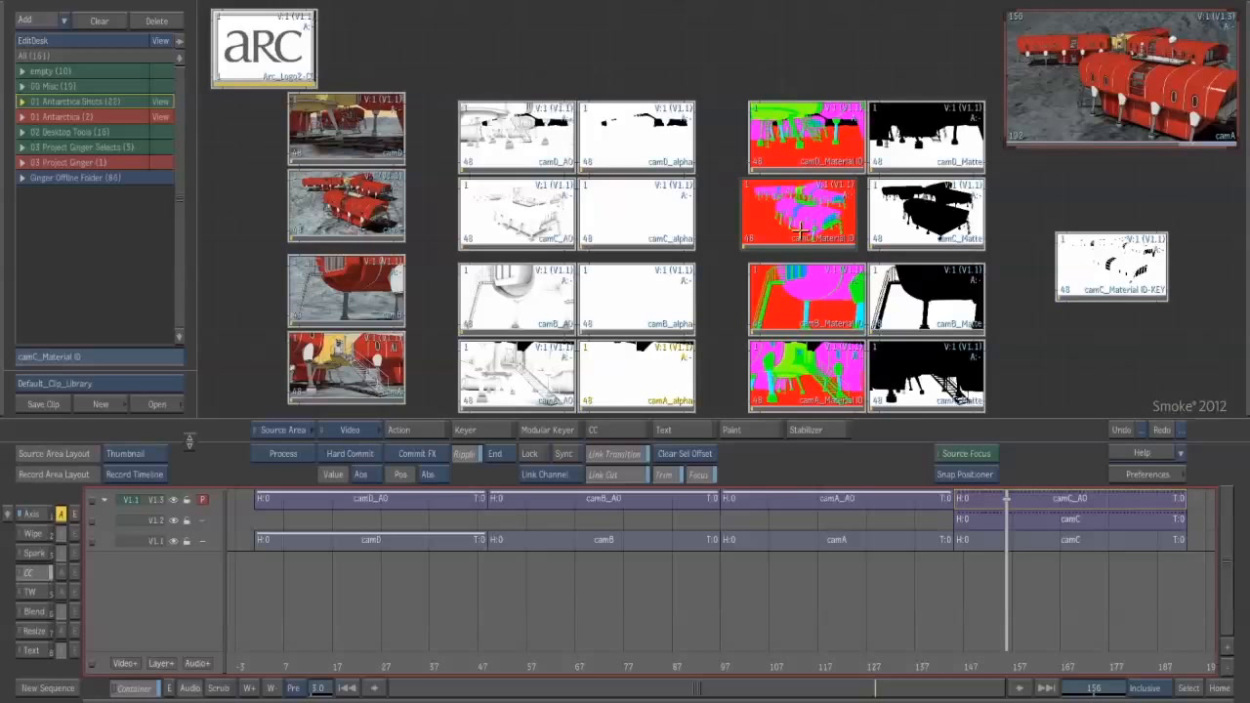
pyautogui.click(474, 430)
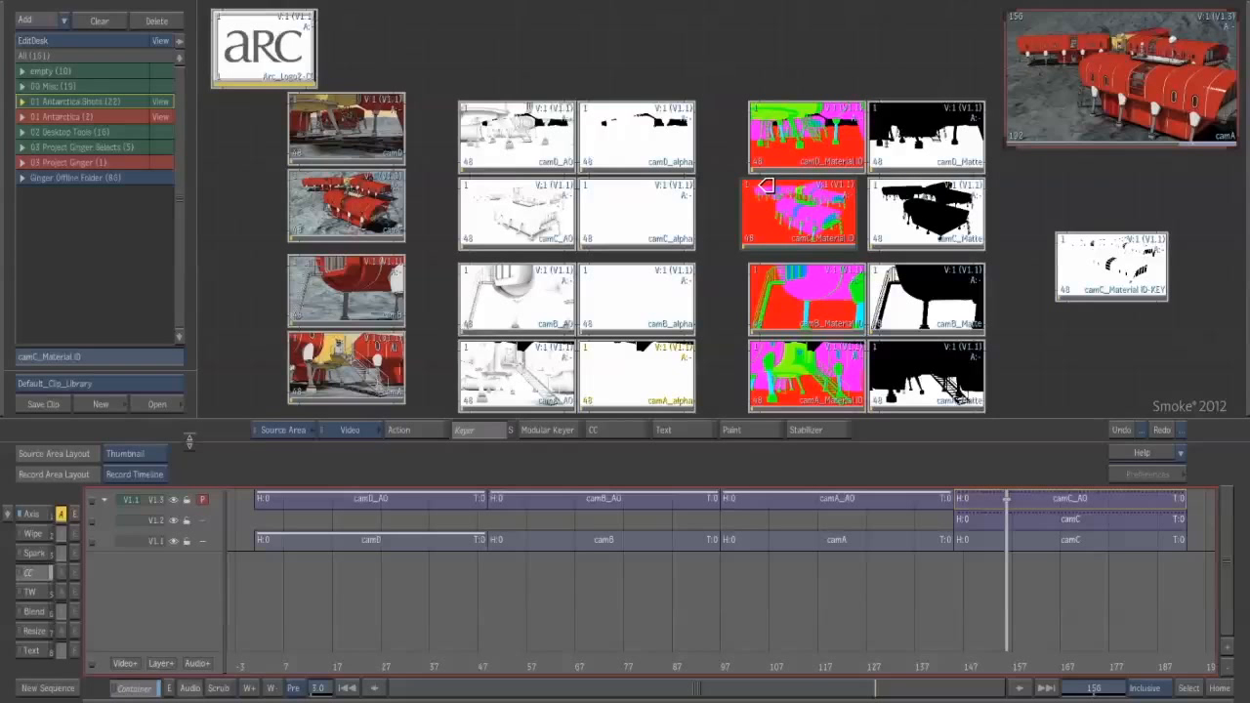
pyautogui.click(767, 185)
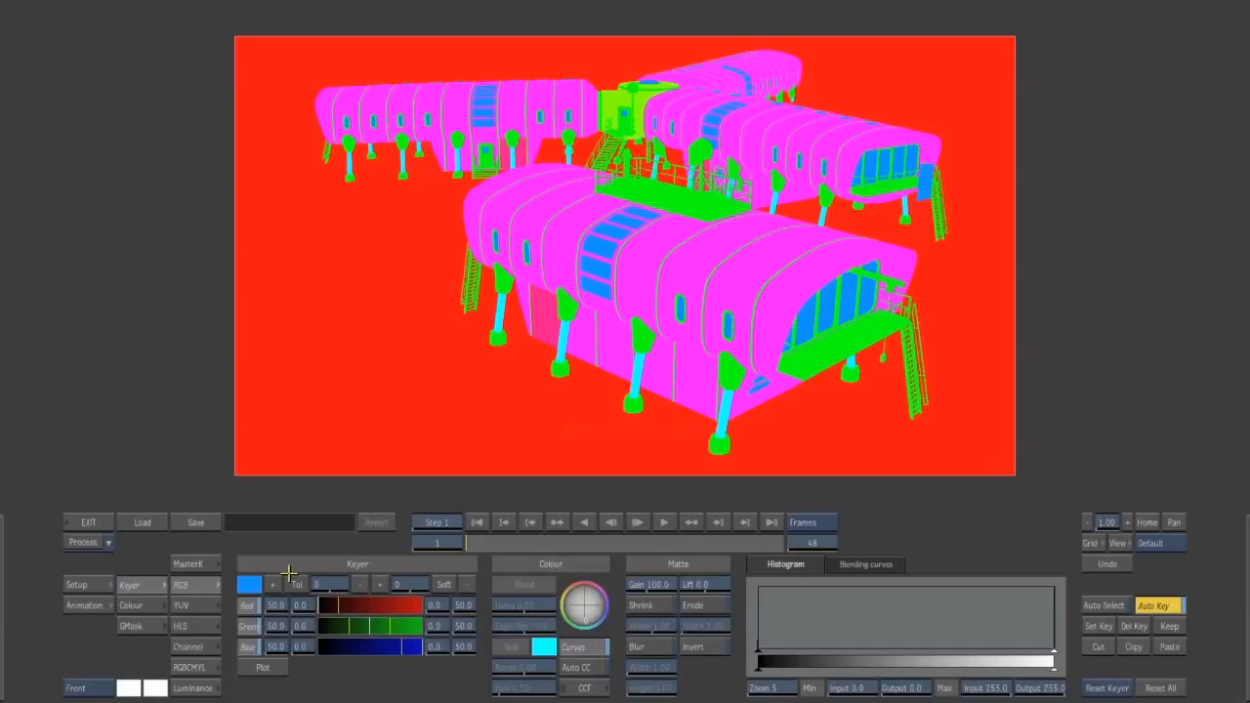
pyautogui.click(560, 243)
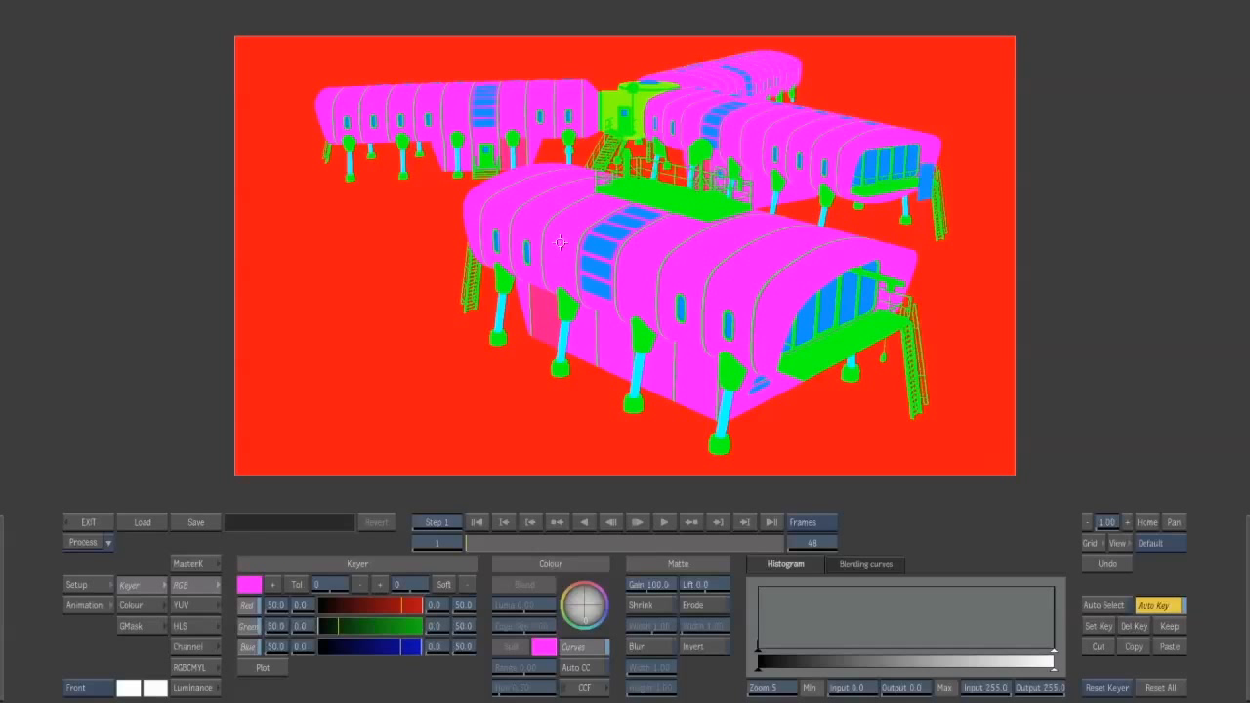
pyautogui.press('F3')
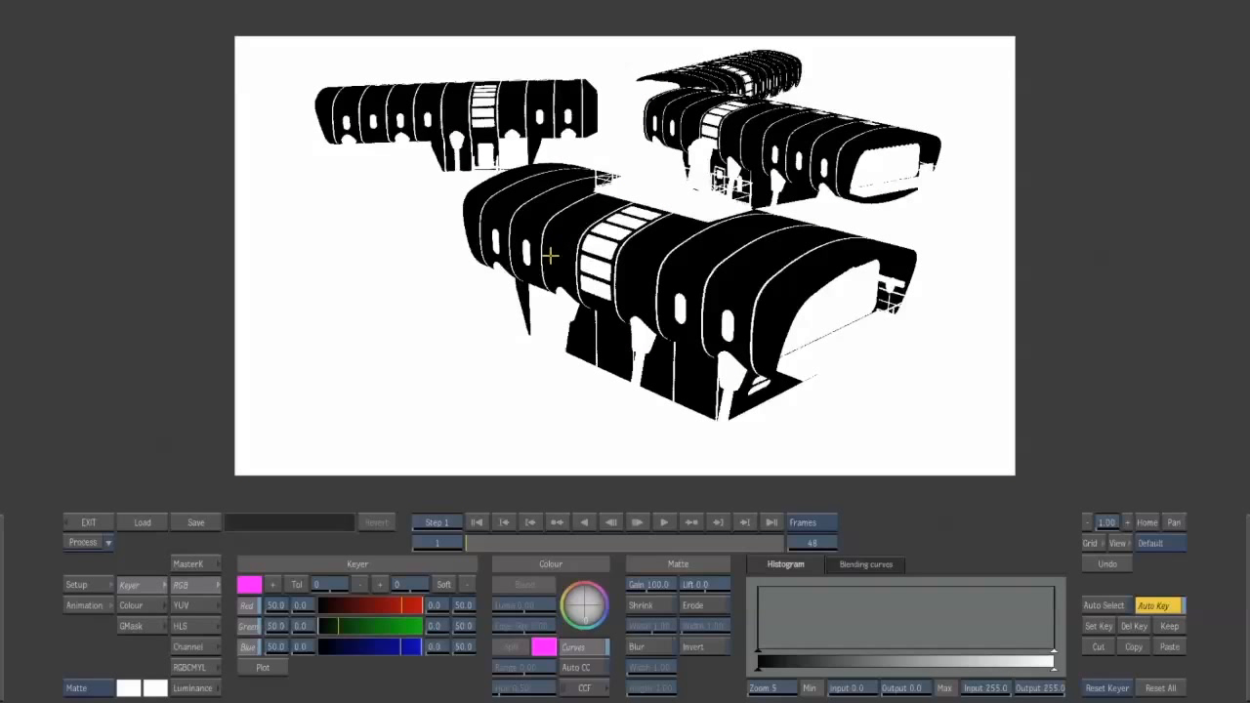
# - Process the magenta hull key and place its clip on the desk above the window key clip
pyautogui.click(104, 542)
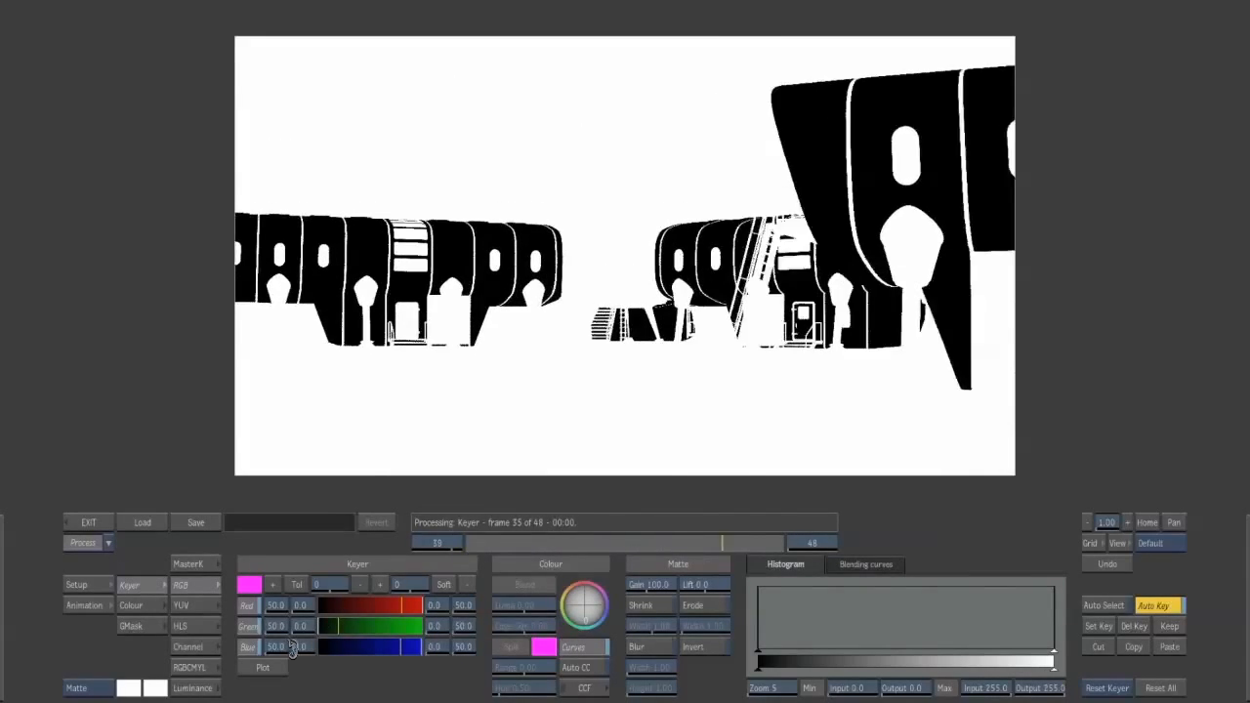
pyautogui.click(96, 526)
pyautogui.moveTo(760, 178); pyautogui.dragTo(1018, 240)
# - Go through the four cameras' Material ID clips, realigning camC_Material ID with its column and nudging camA_Material ID
pyautogui.click(799, 383)
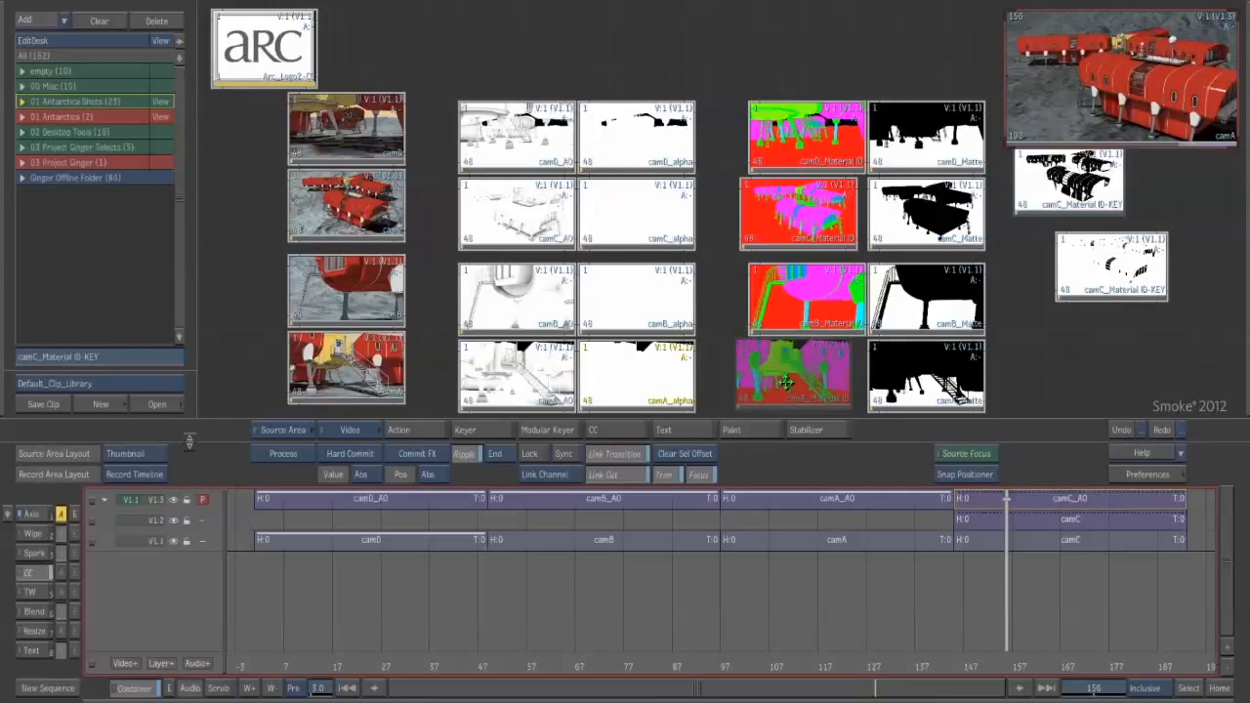
pyautogui.click(805, 309)
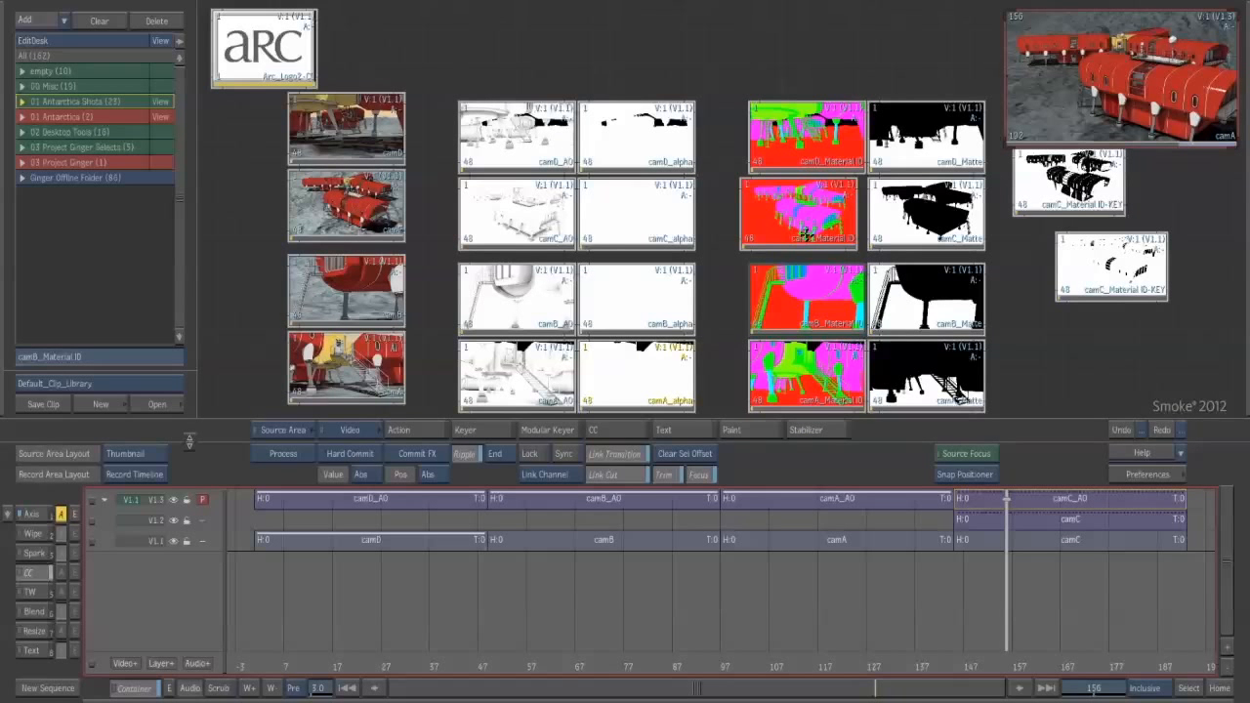
pyautogui.moveTo(806, 235); pyautogui.dragTo(815, 243)
pyautogui.click(815, 148)
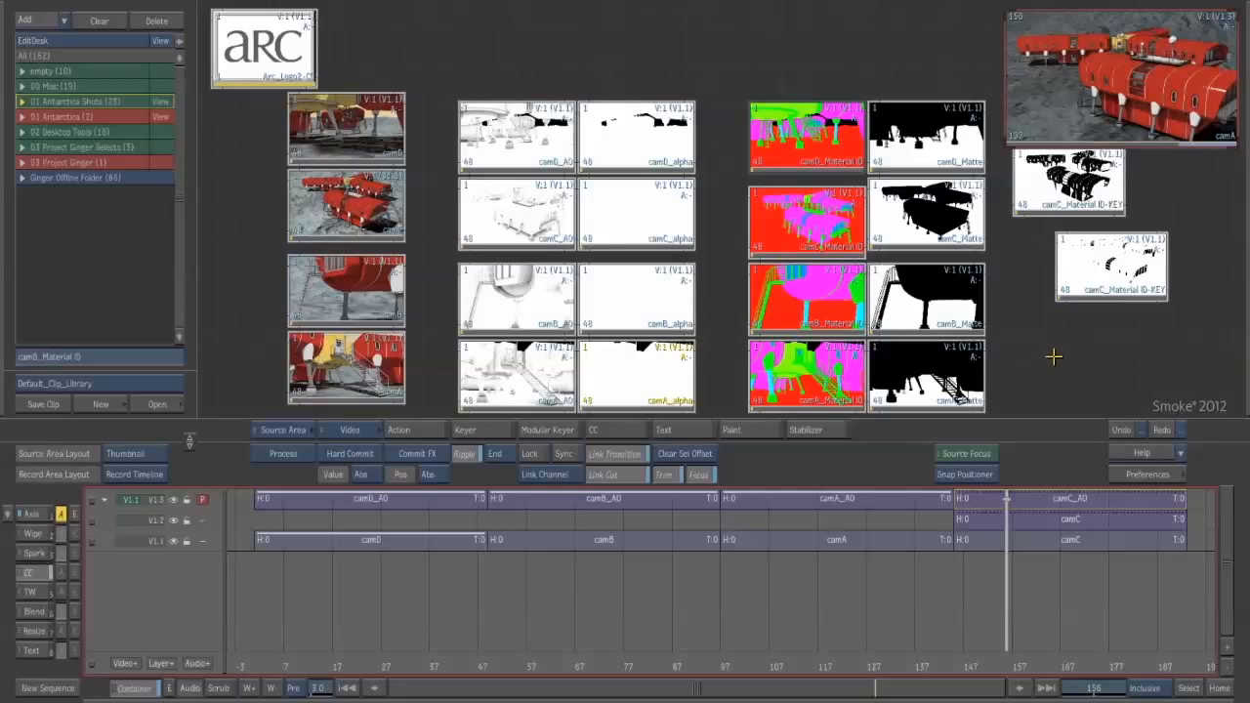
pyautogui.moveTo(824, 369); pyautogui.dragTo(815, 383)
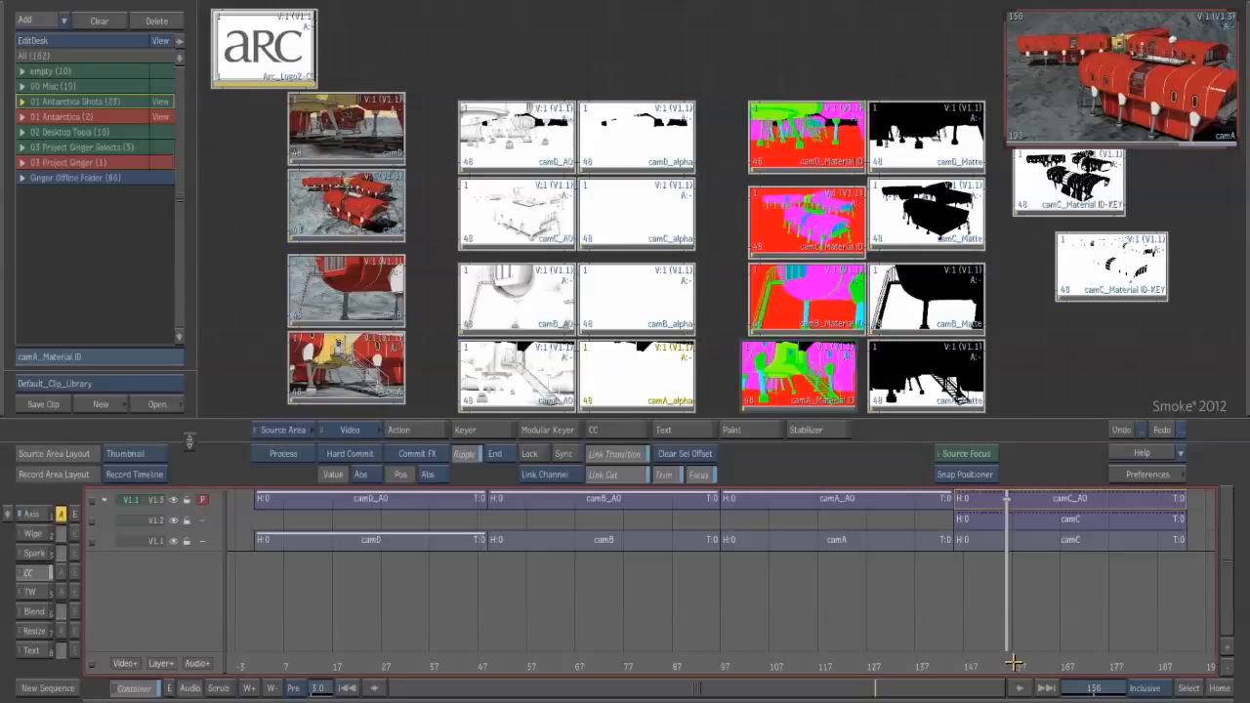
# - In the standard player layout, collapse the camC_AO segment and both camC segments into one container and scrub to frame 154
pyautogui.moveTo(1009, 661); pyautogui.dragTo(962, 641)
pyautogui.press('Escape')
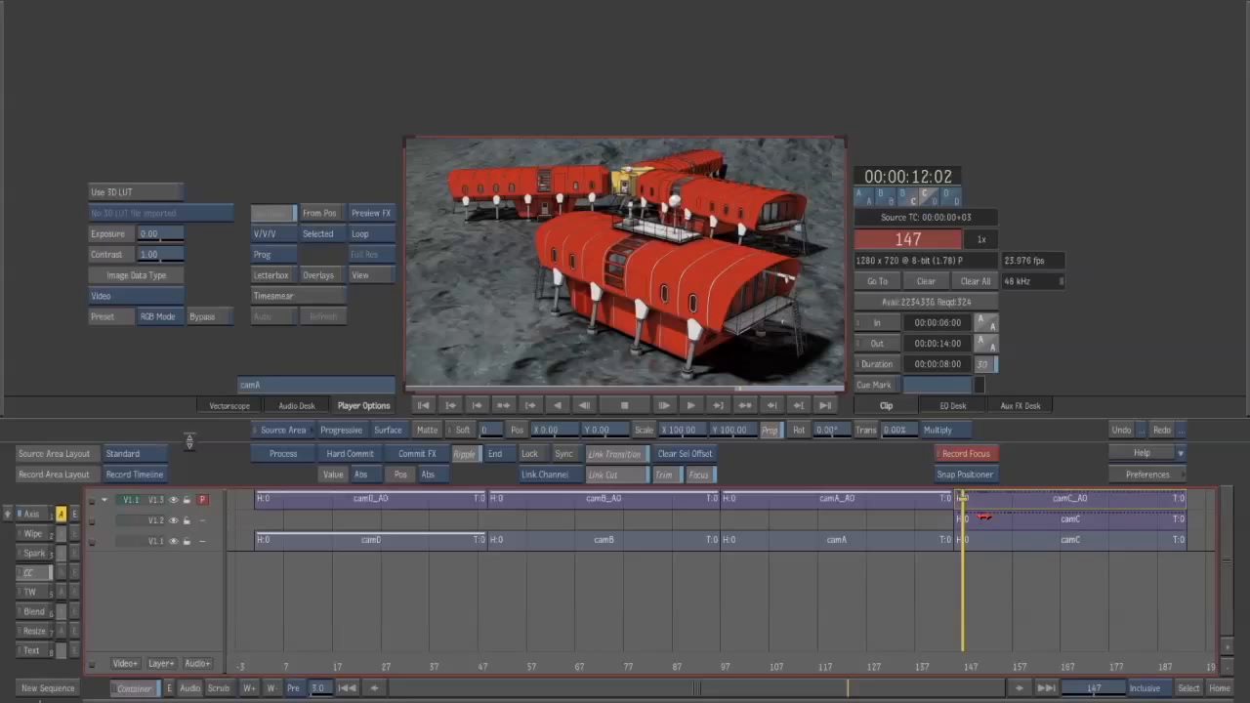
pyautogui.moveTo(984, 589); pyautogui.dragTo(1017, 504)
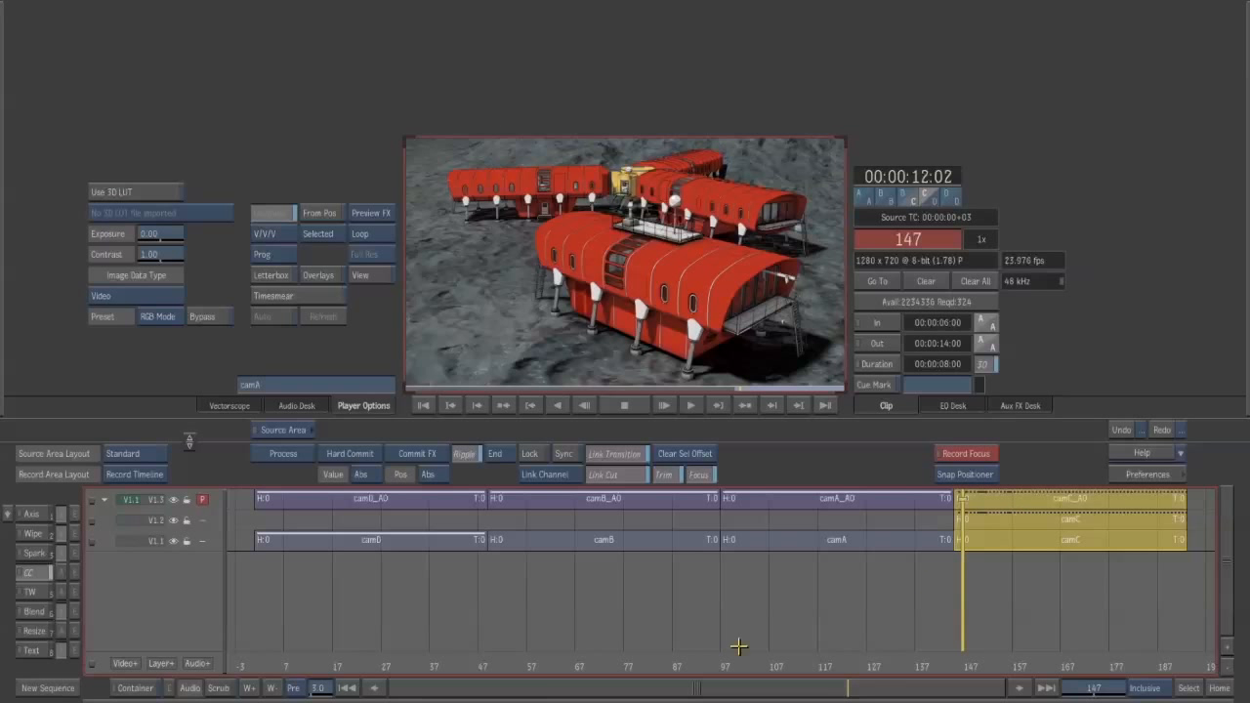
pyautogui.click(135, 687)
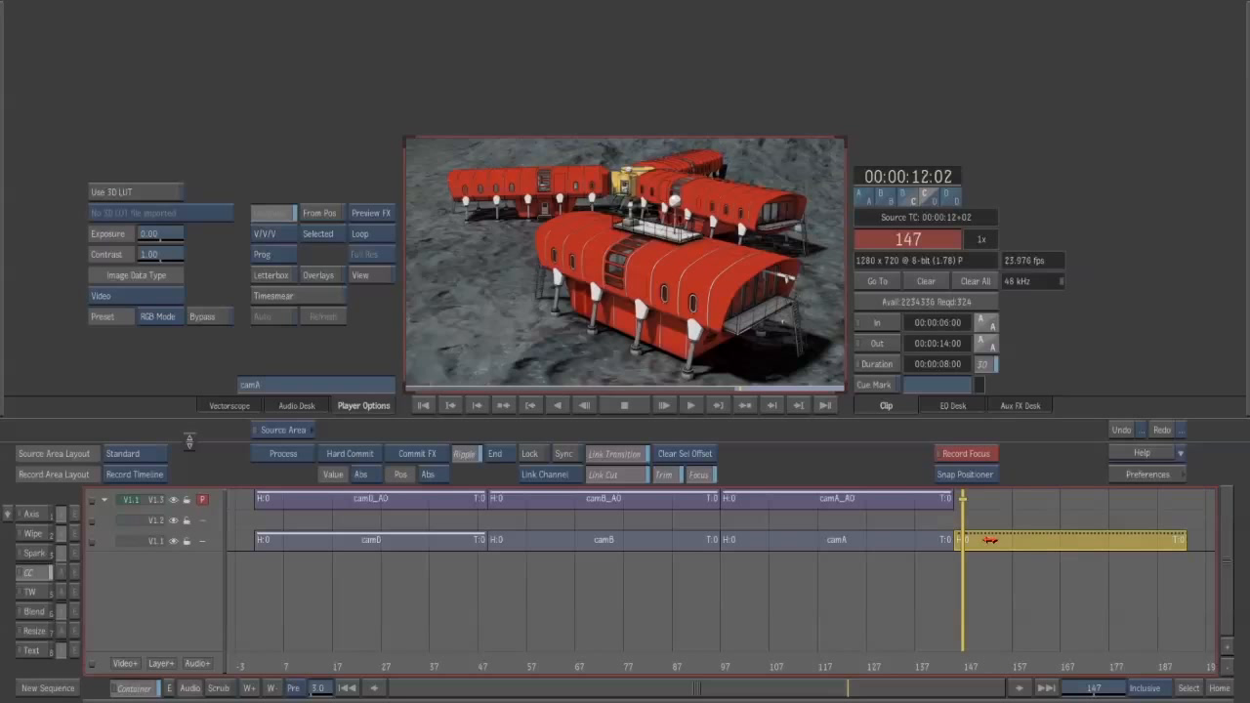
pyautogui.moveTo(963, 663); pyautogui.dragTo(999, 658)
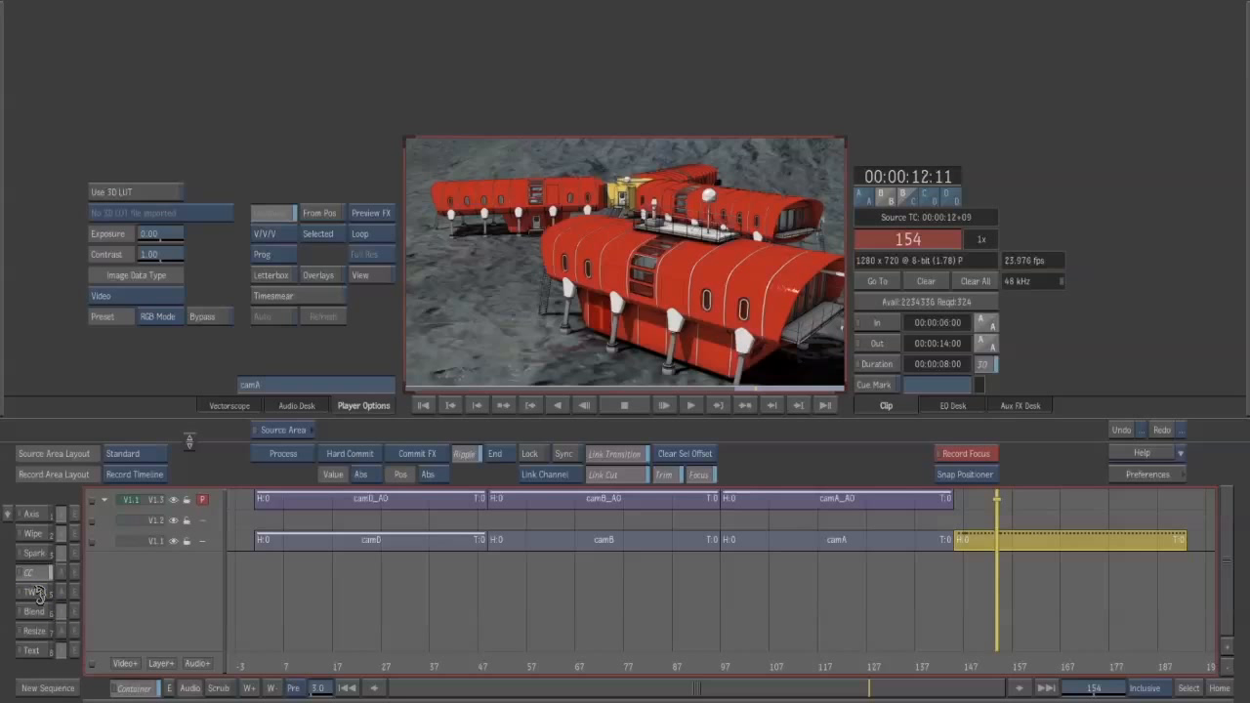
# - Add a Timewarp to the container, reverse it to -100% speed and scrub to frame 183
pyautogui.click(35, 593)
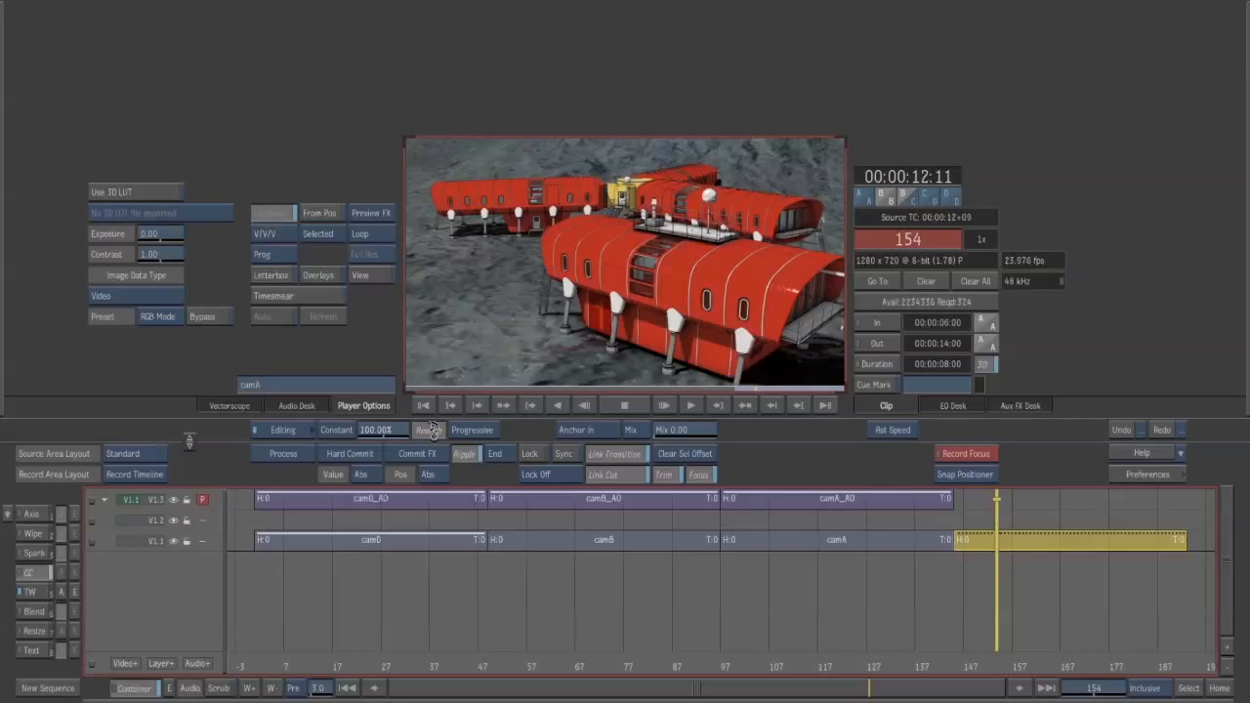
pyautogui.click(433, 430)
pyautogui.moveTo(996, 602); pyautogui.dragTo(1138, 600)
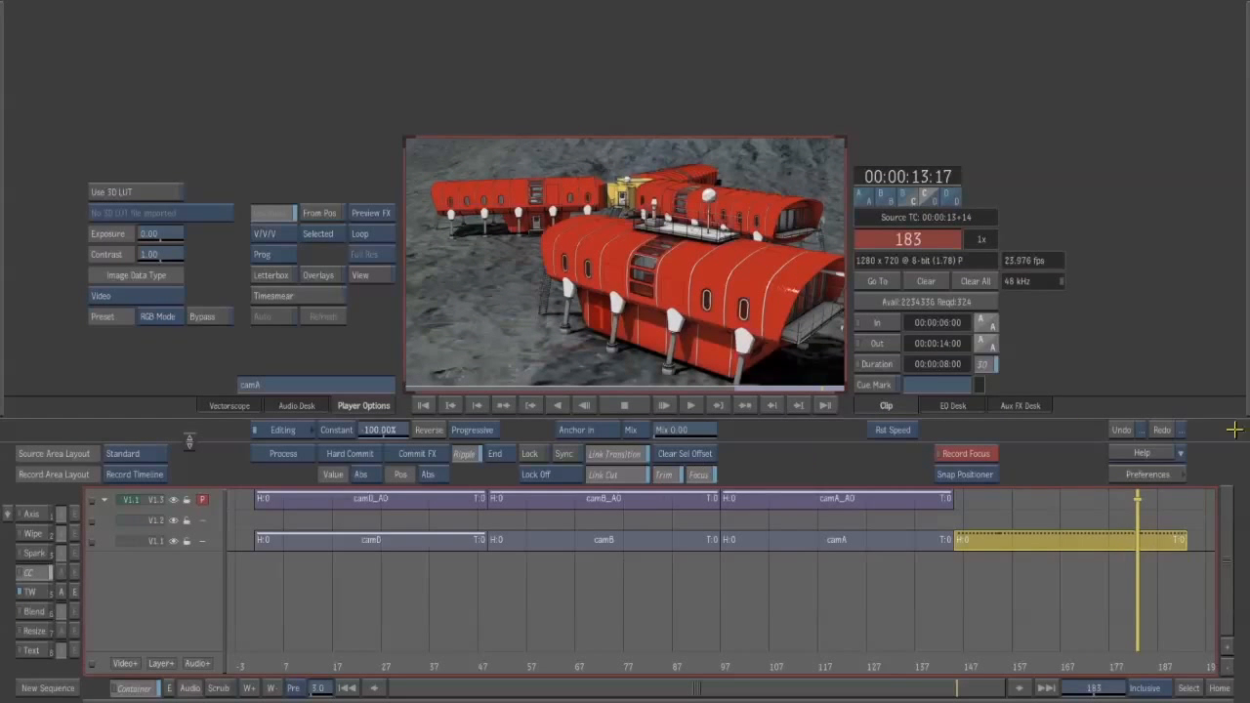
# - Return to the thumbnail desk showing the 02 Desktop Tools clips and display the Video tool category
pyautogui.moveTo(1247, 422)
pyautogui.click(290, 421)
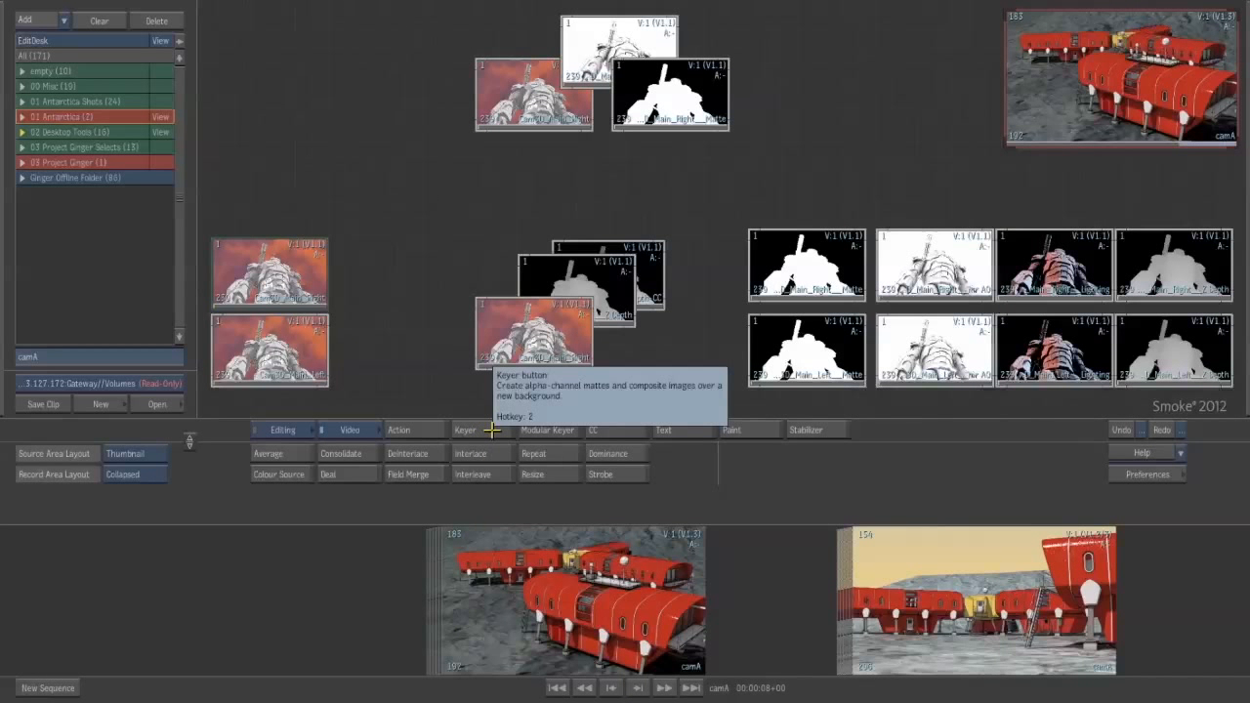
pyautogui.click(354, 430)
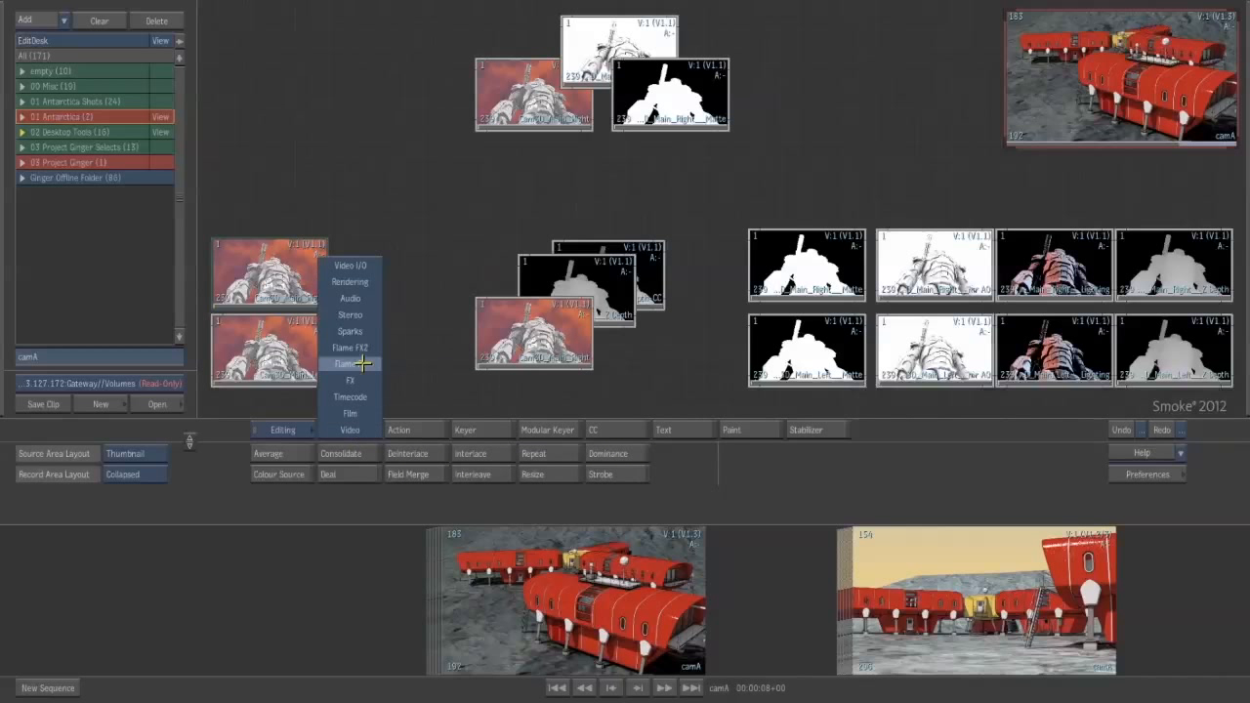
pyautogui.click(359, 430)
pyautogui.click(354, 430)
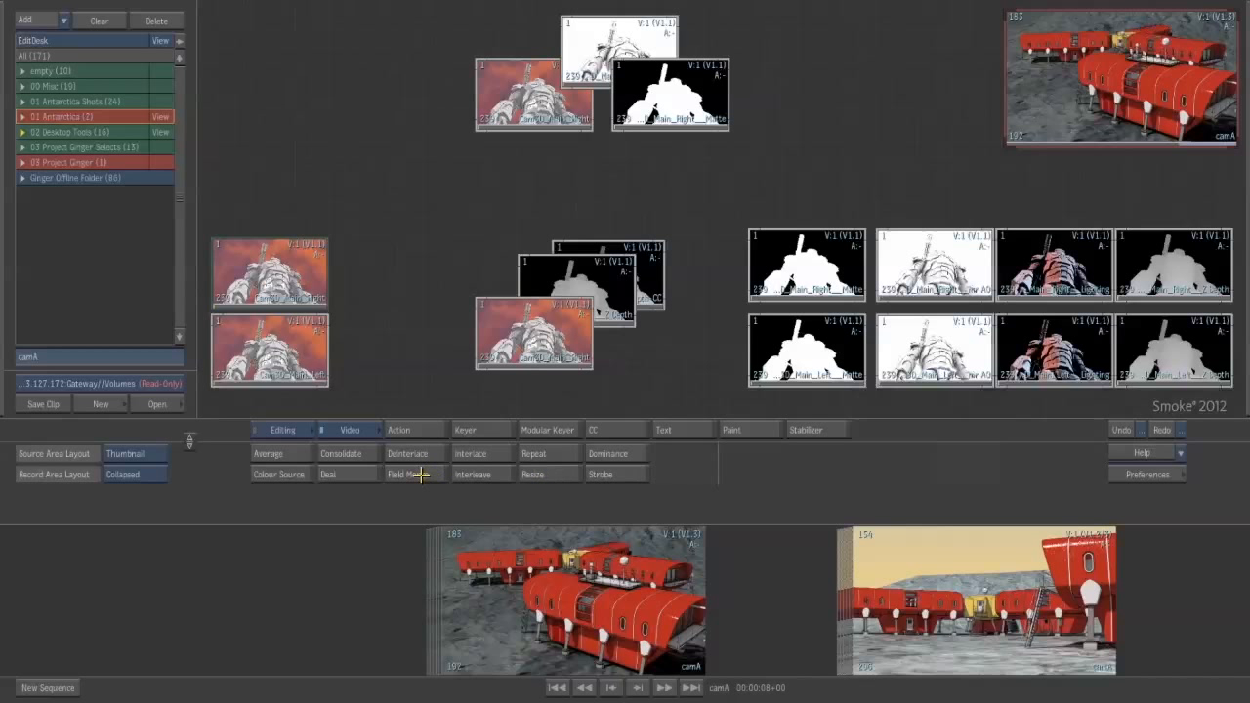
# - Try the Colour Source tool with SMPTE Bars on the desk and discard it
pyautogui.click(278, 475)
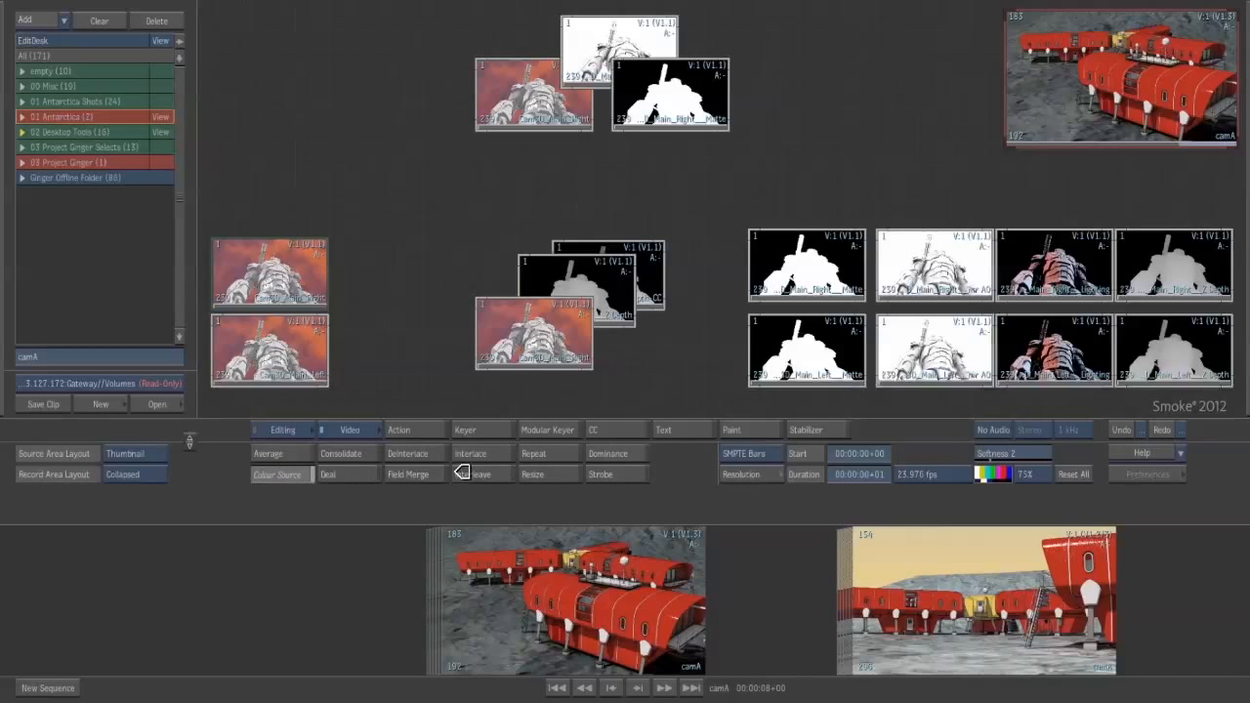
pyautogui.click(406, 277)
pyautogui.moveTo(415, 278); pyautogui.dragTo(316, 700)
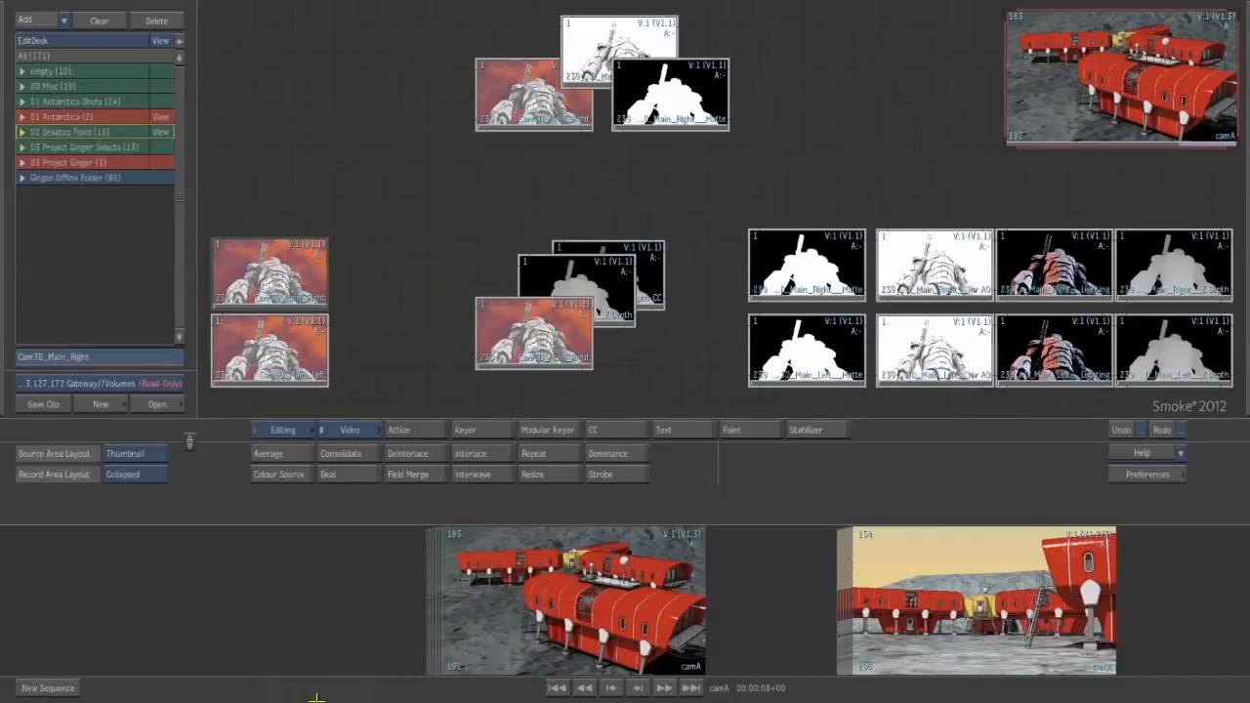
# - Display the Flame FX tools, copy the camA clip onto an empty area of the desk, and apply Damage to it
pyautogui.click(345, 440)
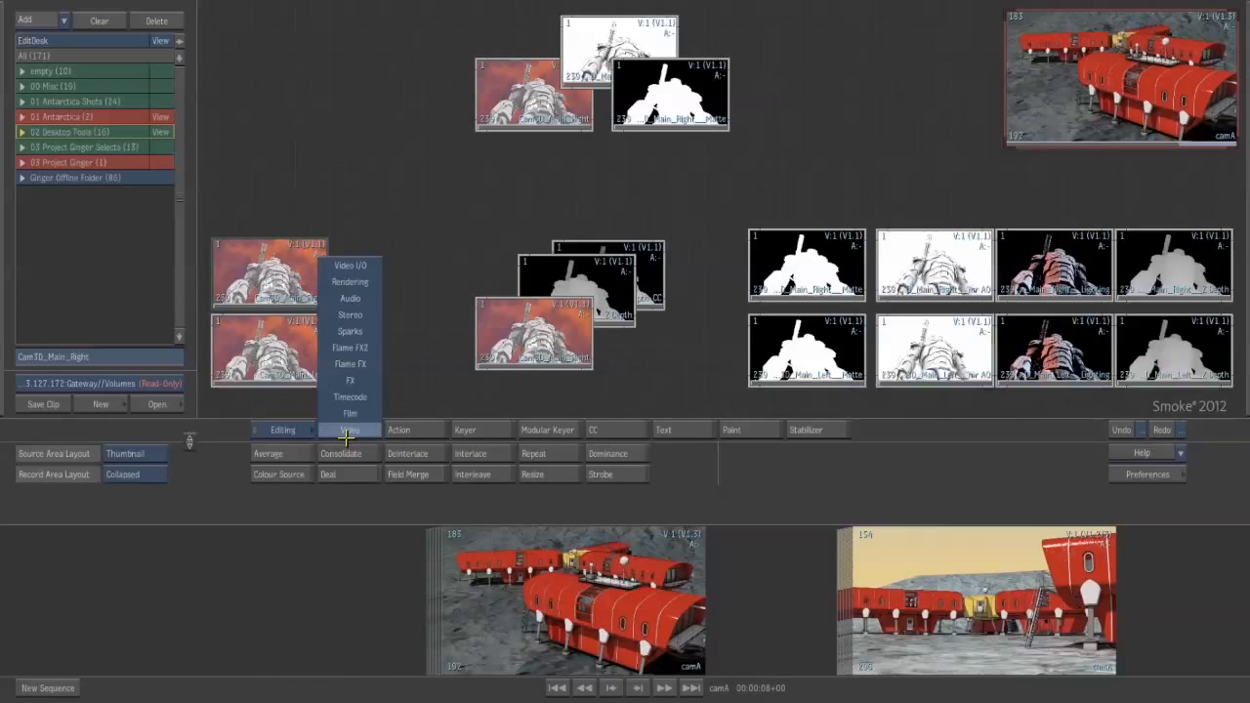
pyautogui.click(363, 363)
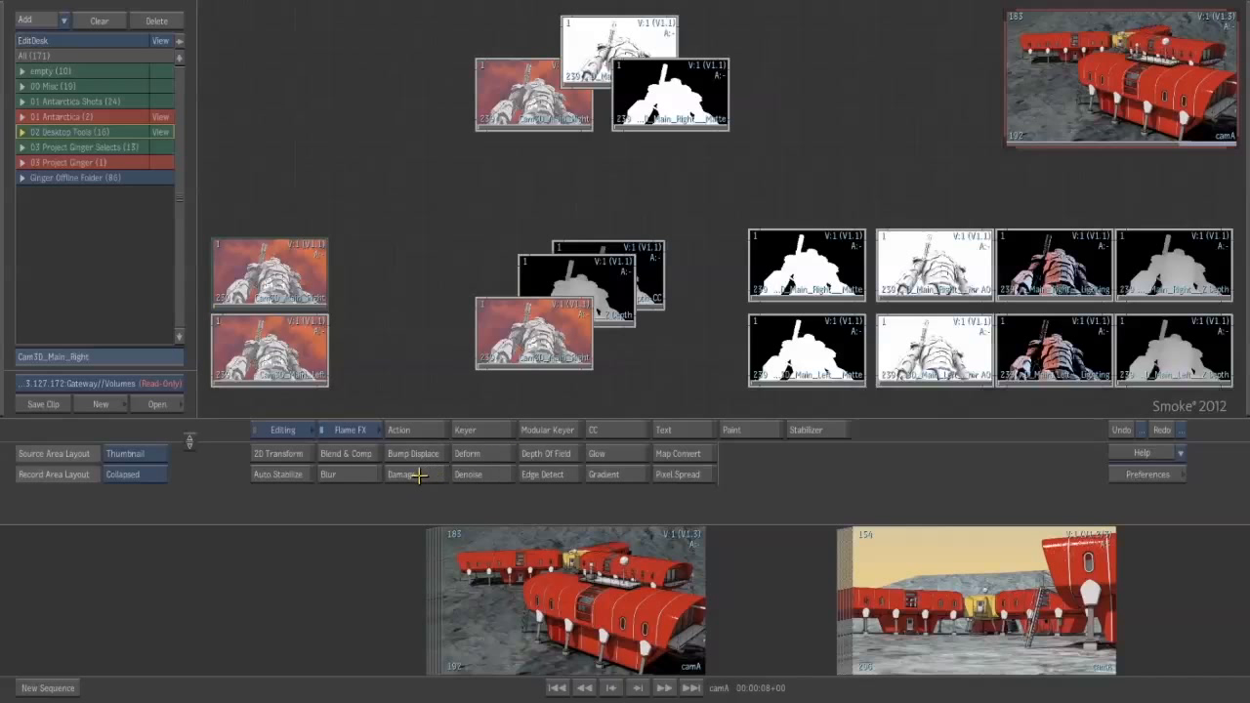
pyautogui.moveTo(955, 603); pyautogui.dragTo(355, 116)
pyautogui.moveTo(376, 147); pyautogui.dragTo(376, 173)
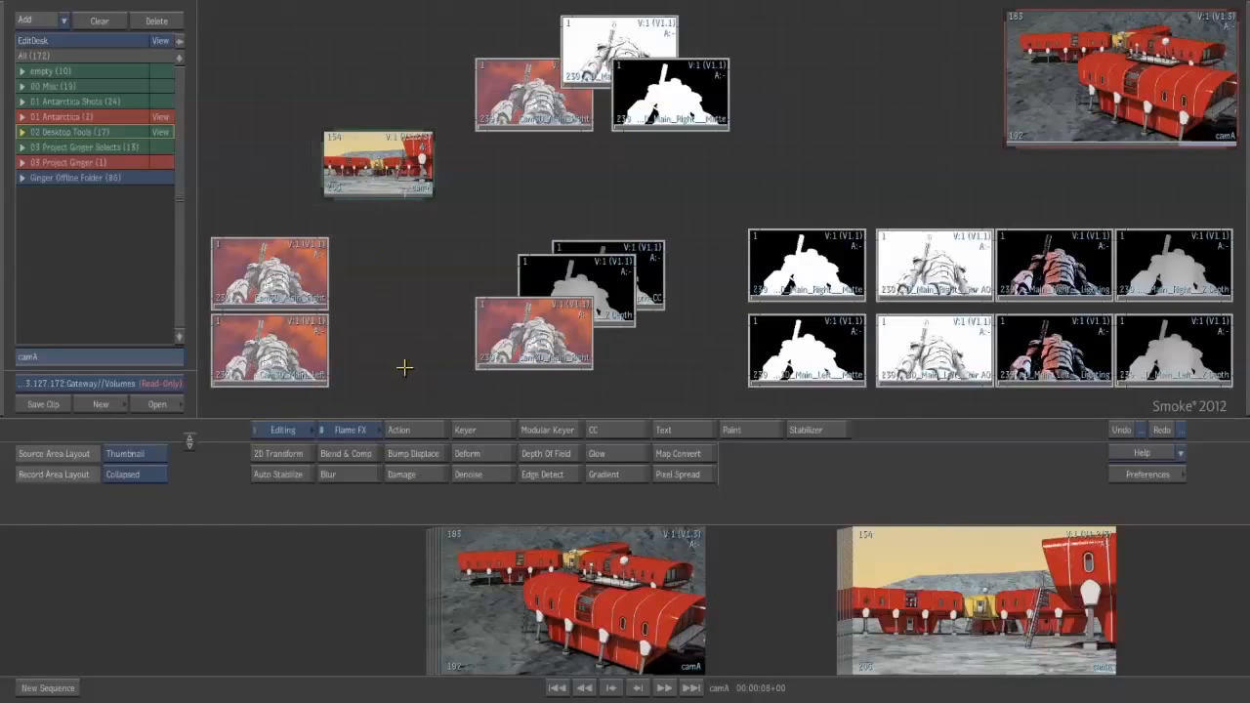
pyautogui.click(406, 476)
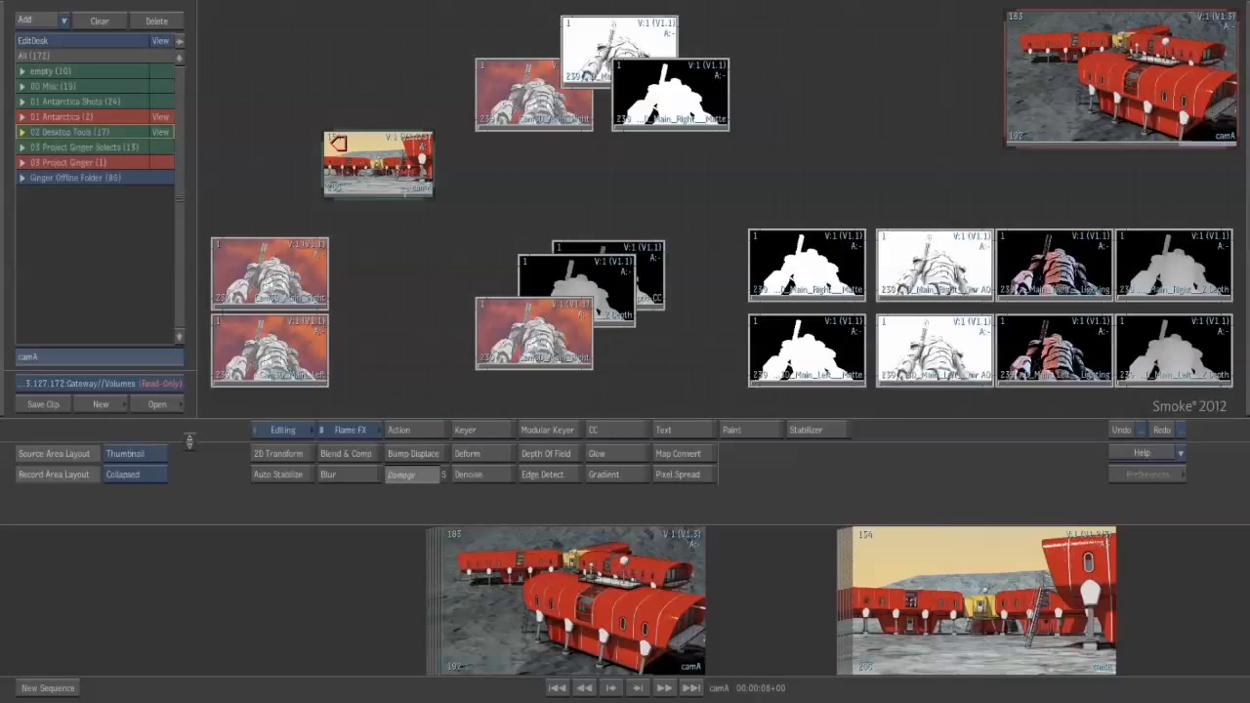
pyautogui.click(344, 137)
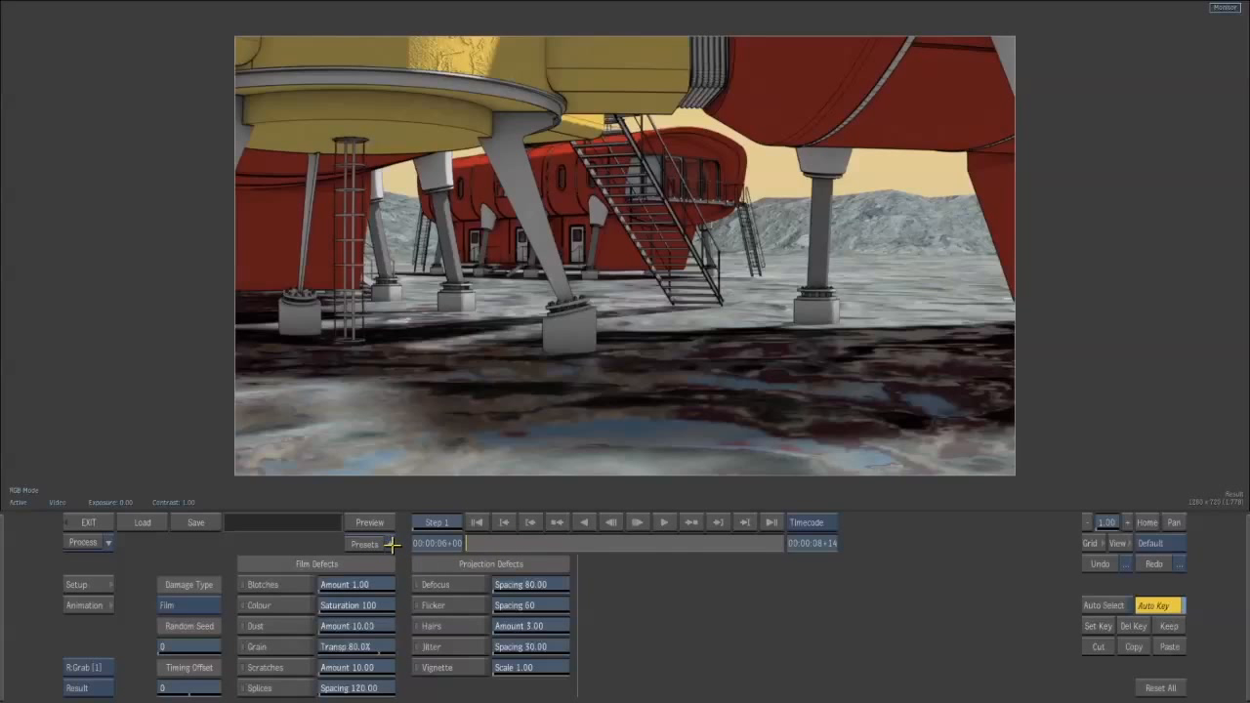
# - Try the OldArchive film damage preset, replacing the current setup, and play back the clip
pyautogui.click(390, 544)
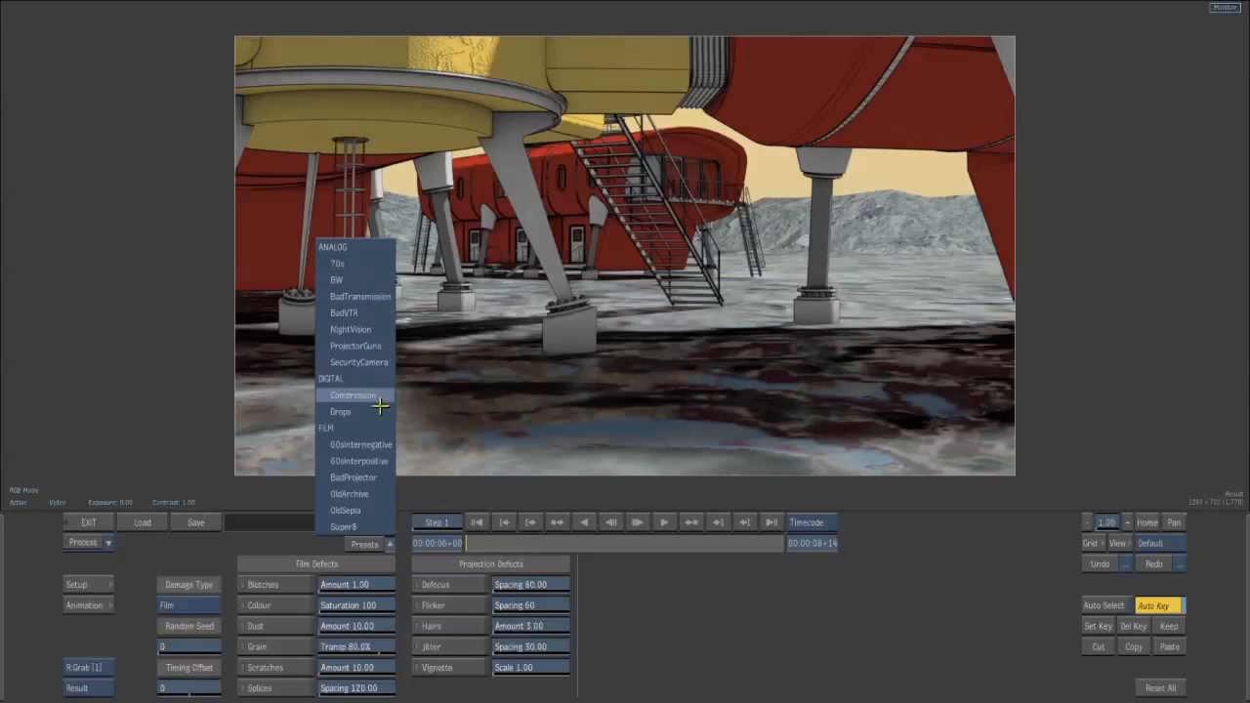
pyautogui.click(366, 494)
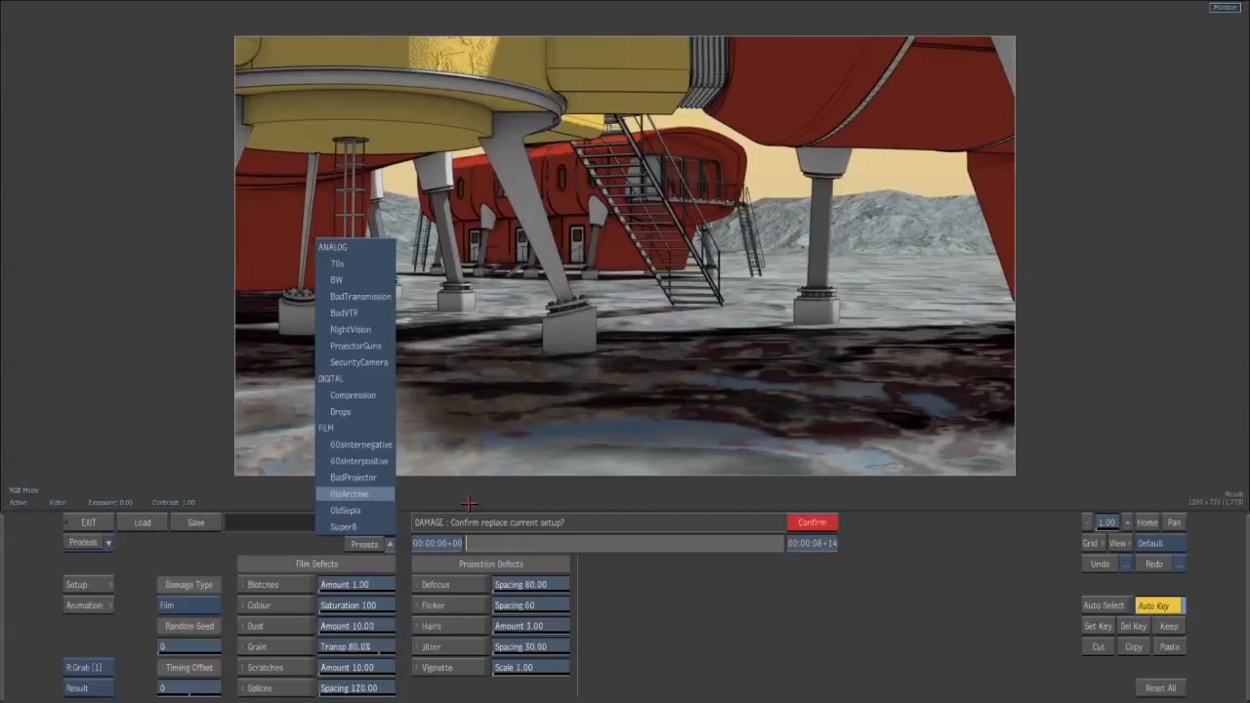
pyautogui.click(833, 527)
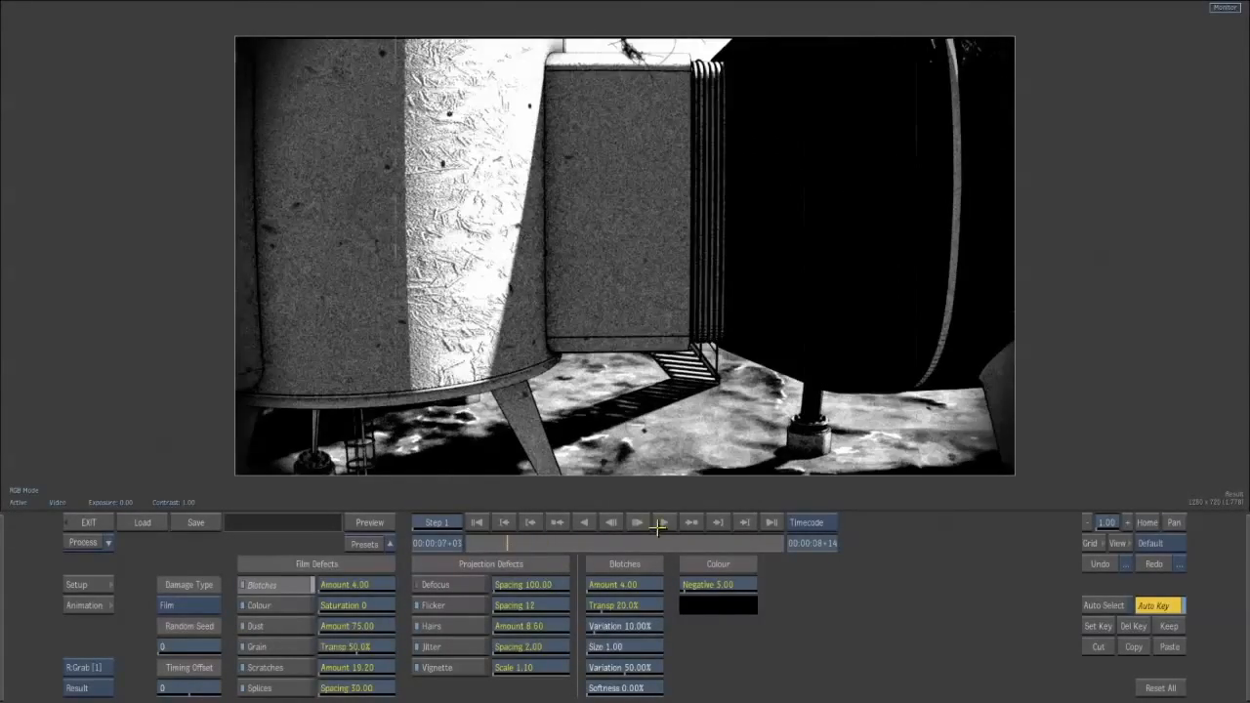
pyautogui.click(660, 525)
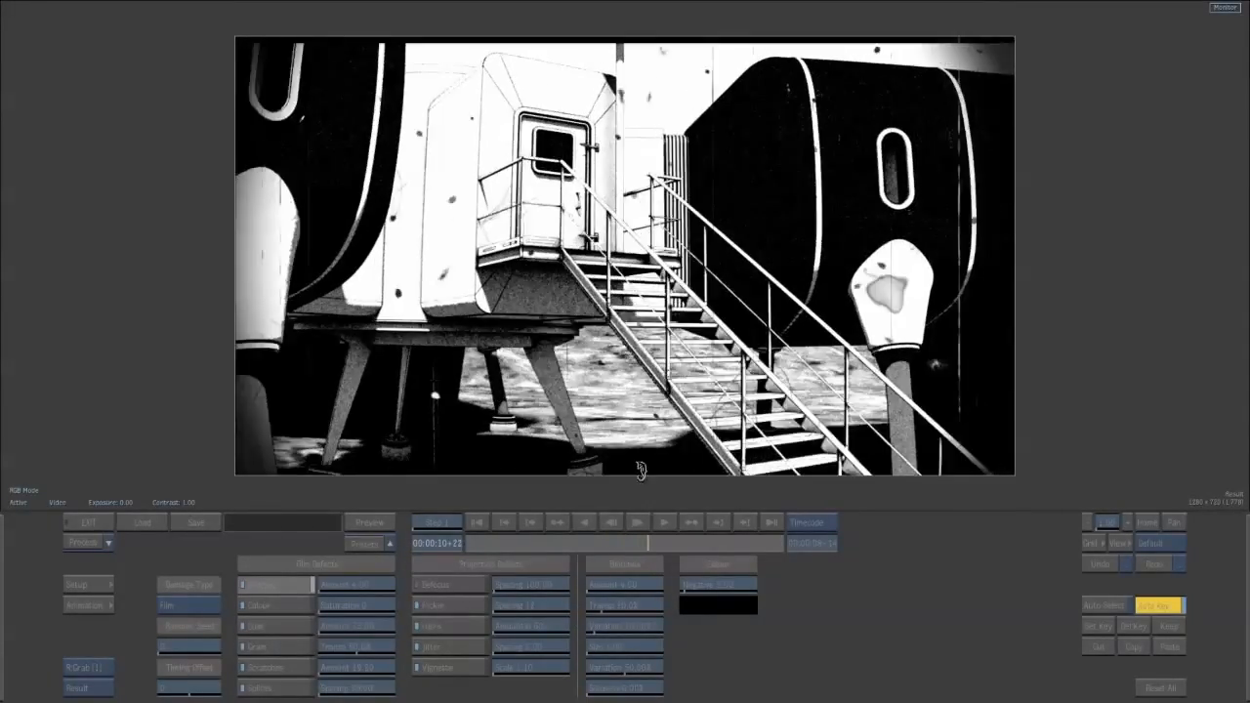
# - Try the digital Compression preset in place of the current damage setup
pyautogui.click(384, 544)
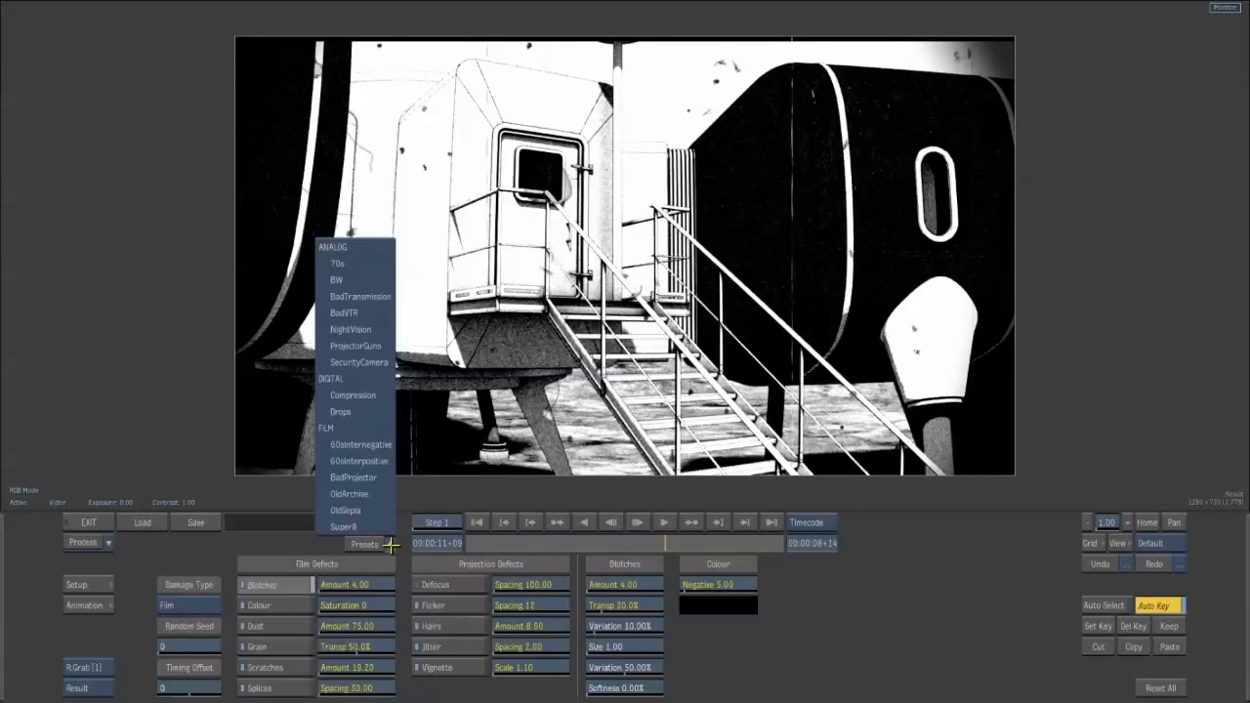
pyautogui.click(376, 395)
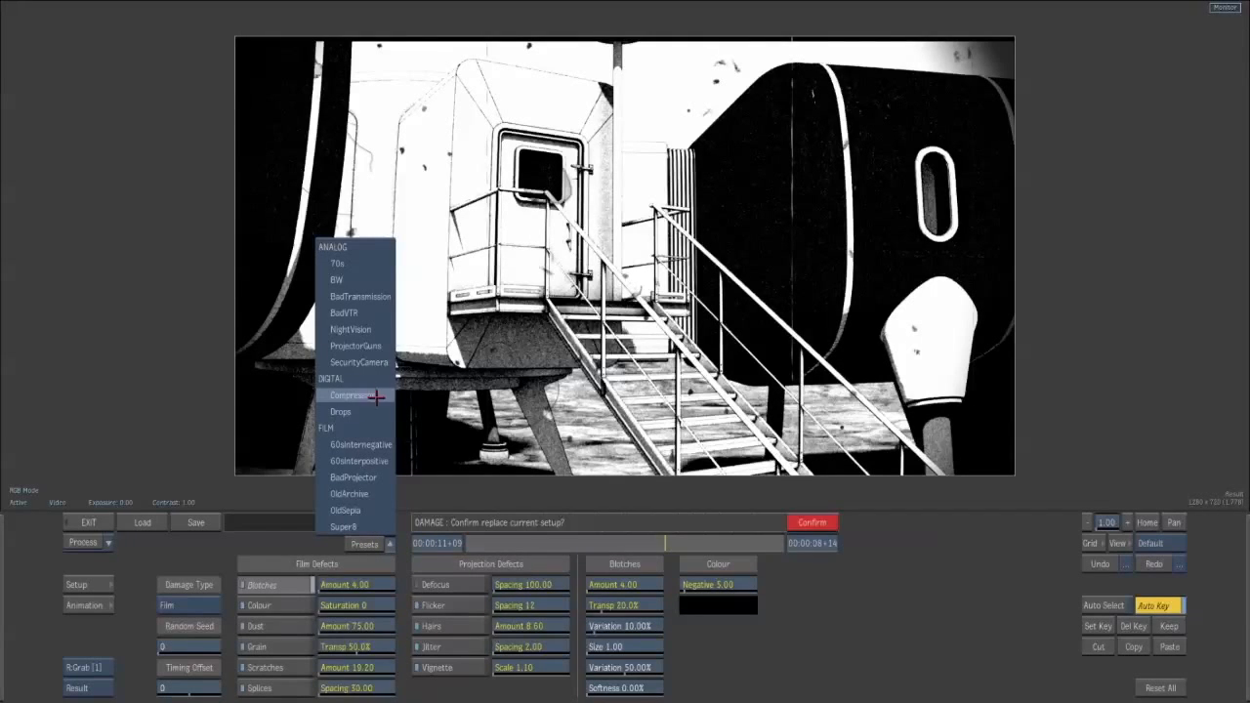
pyautogui.click(802, 523)
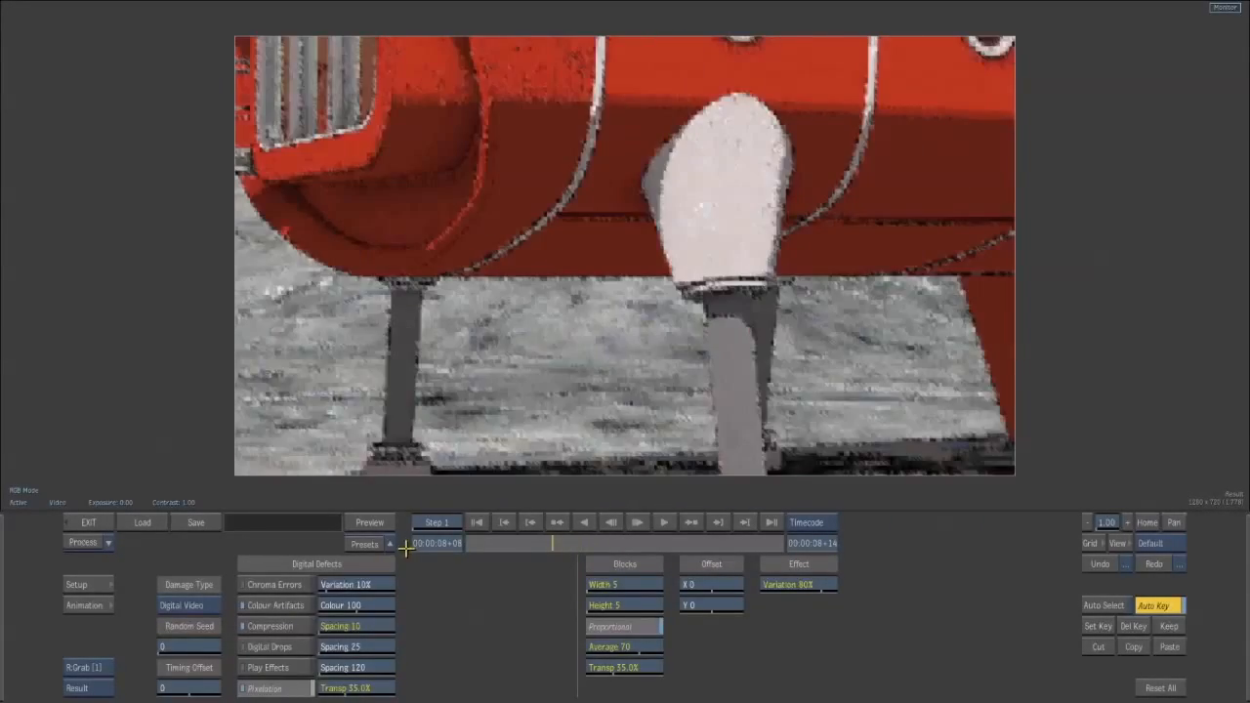
# - Replace the damage setup with the analog SecurityCamera preset and scrub to timecode 00:00:07+18
pyautogui.click(391, 544)
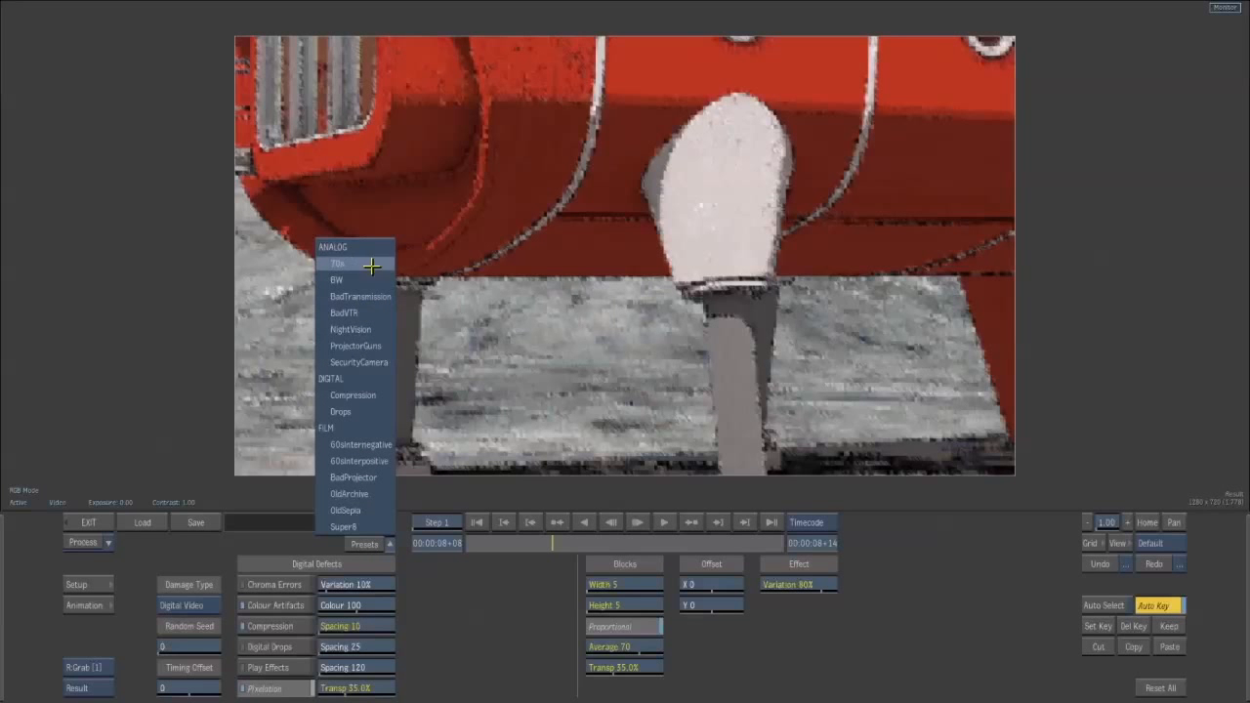
pyautogui.click(375, 362)
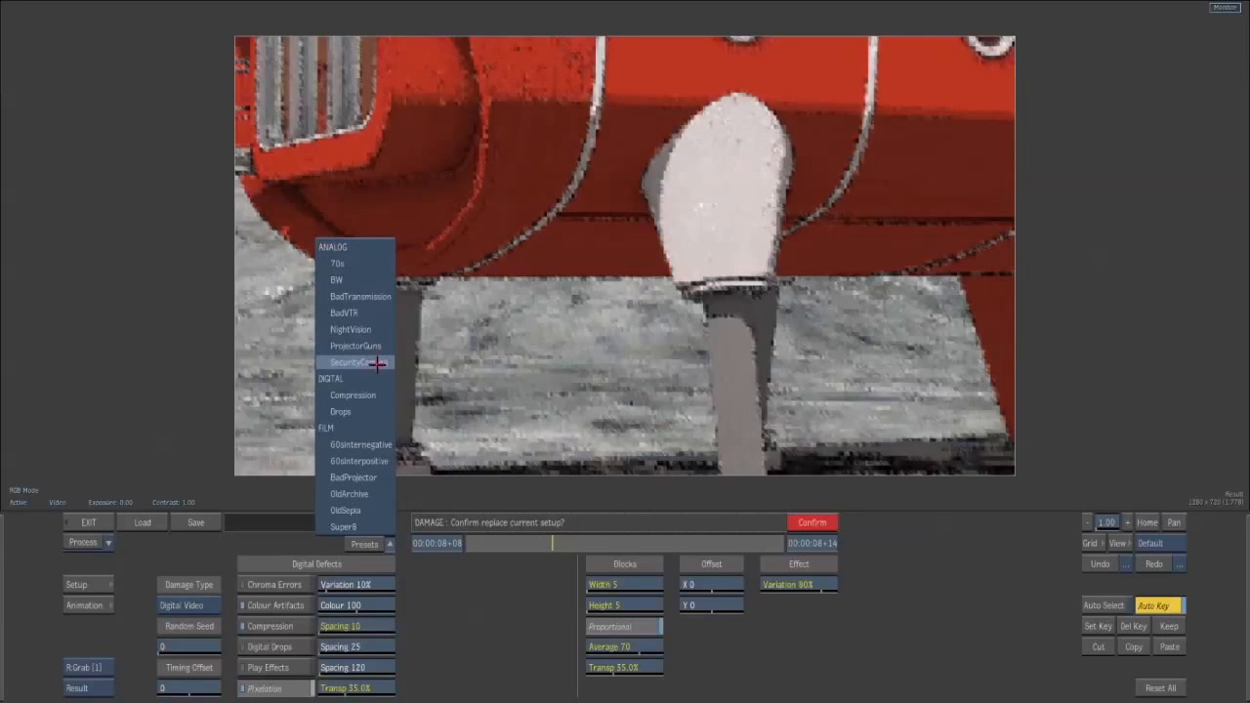
pyautogui.click(802, 520)
pyautogui.moveTo(555, 532); pyautogui.dragTo(530, 545)
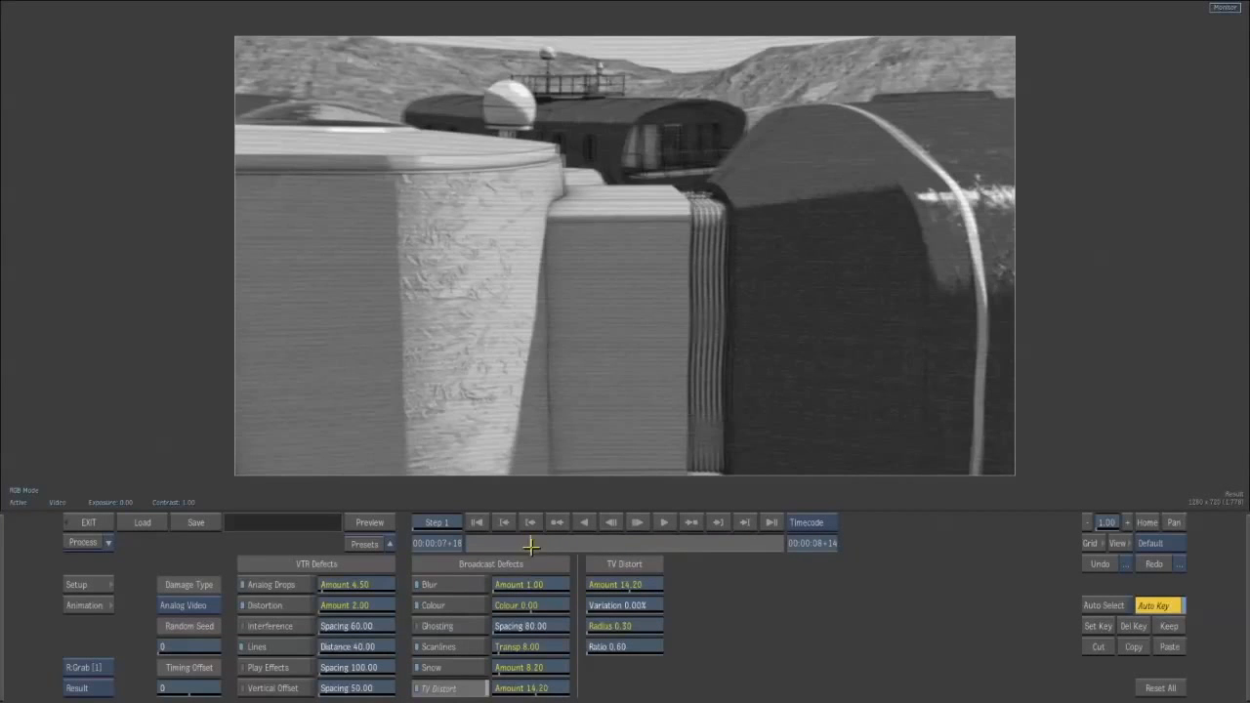
# - Disable Auto Key, set the broadcast defects Colour to 72, and preview playback from the first frame
pyautogui.click(1156, 599)
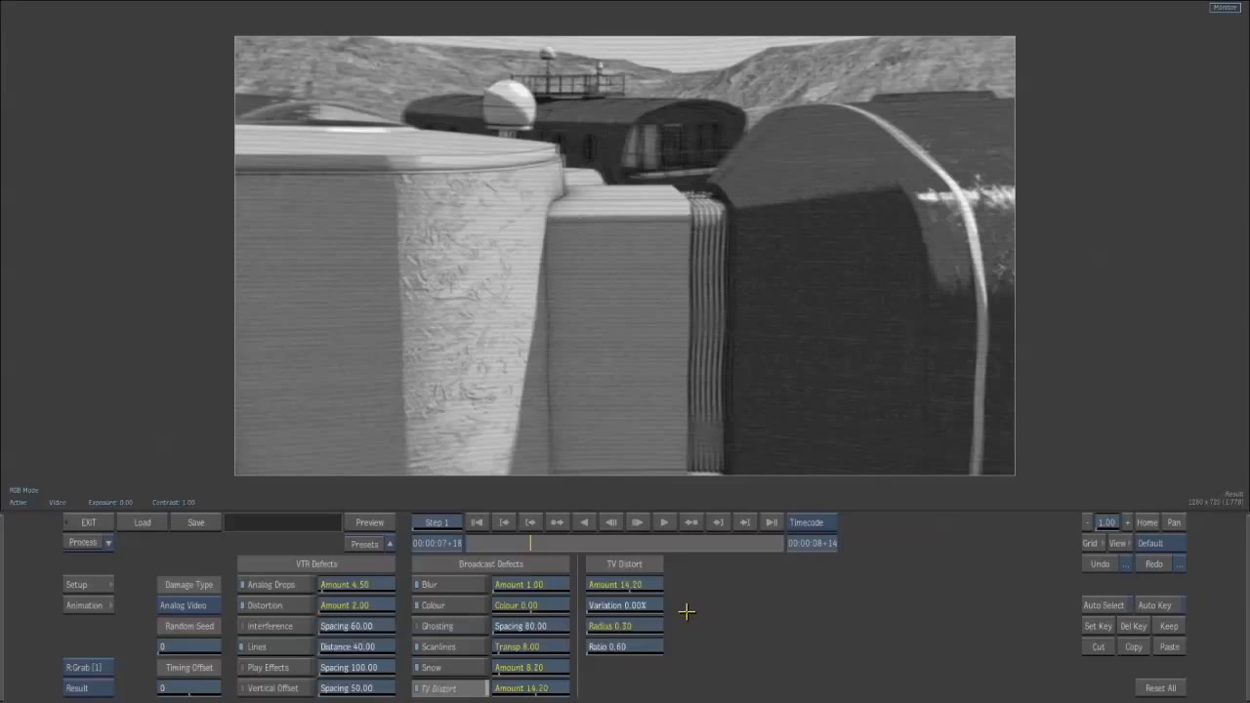
pyautogui.moveTo(535, 609); pyautogui.dragTo(591, 613)
pyautogui.click(476, 522)
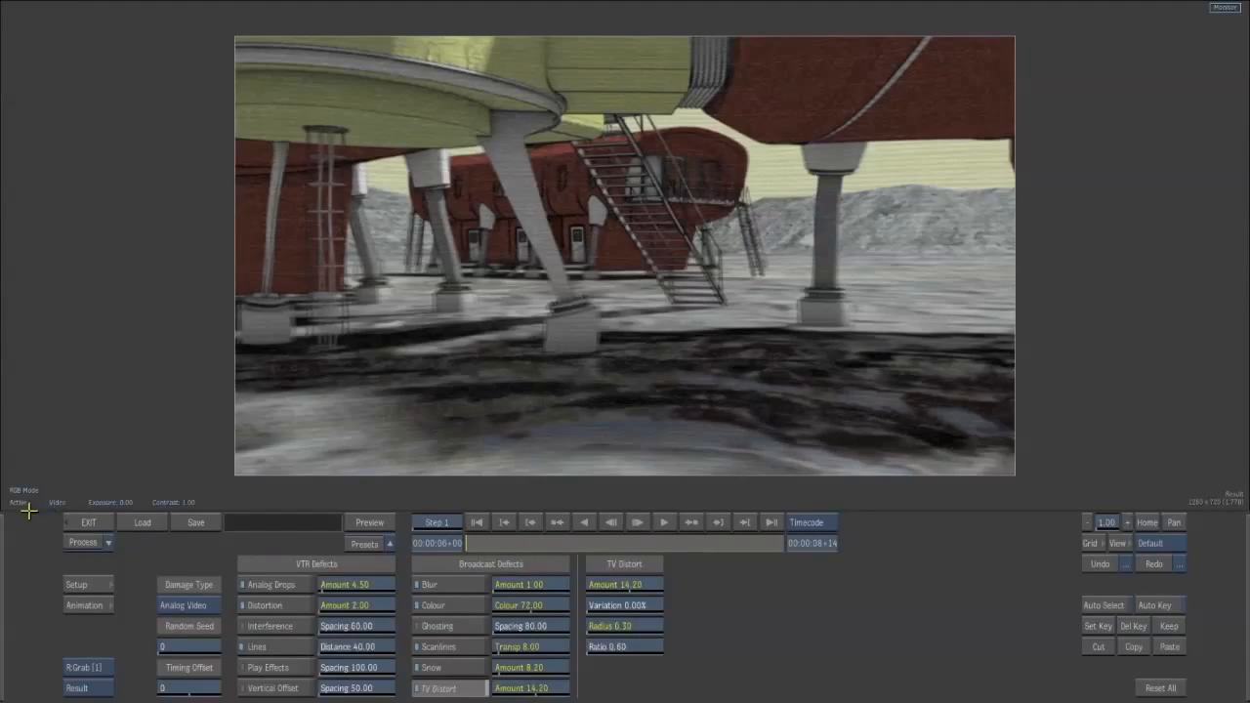
pyautogui.click(663, 522)
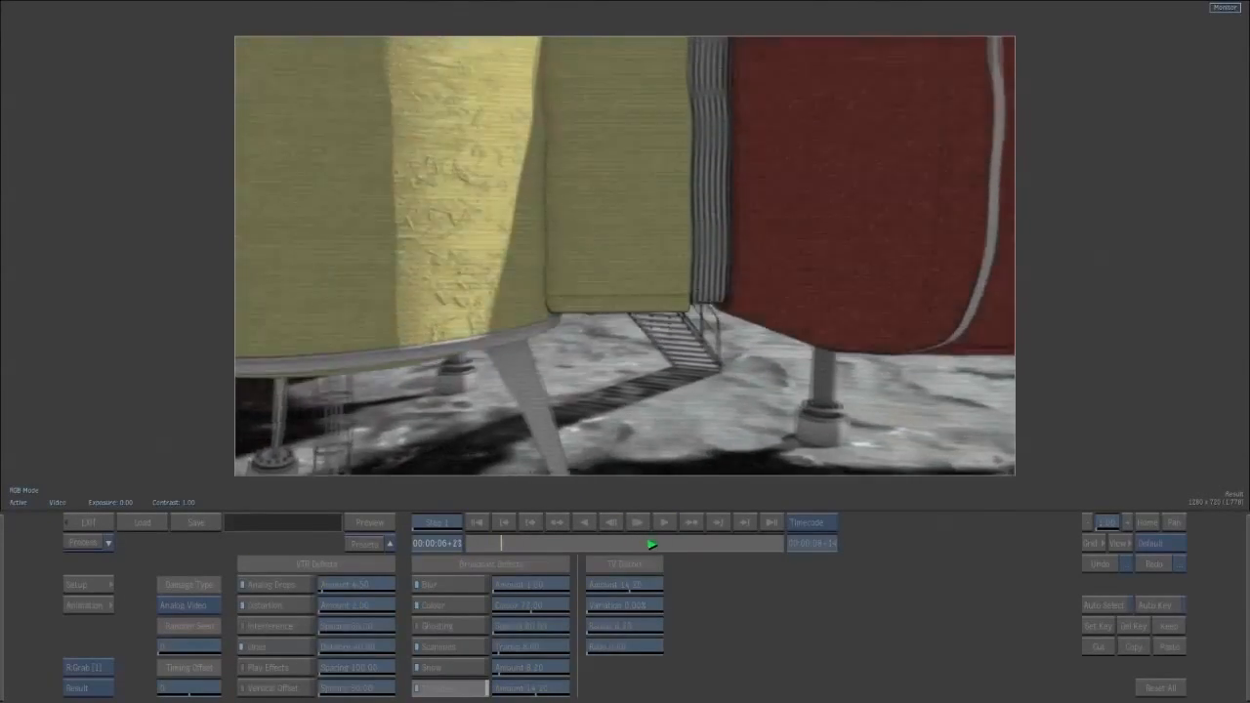
pyautogui.click(663, 523)
pyautogui.click(475, 522)
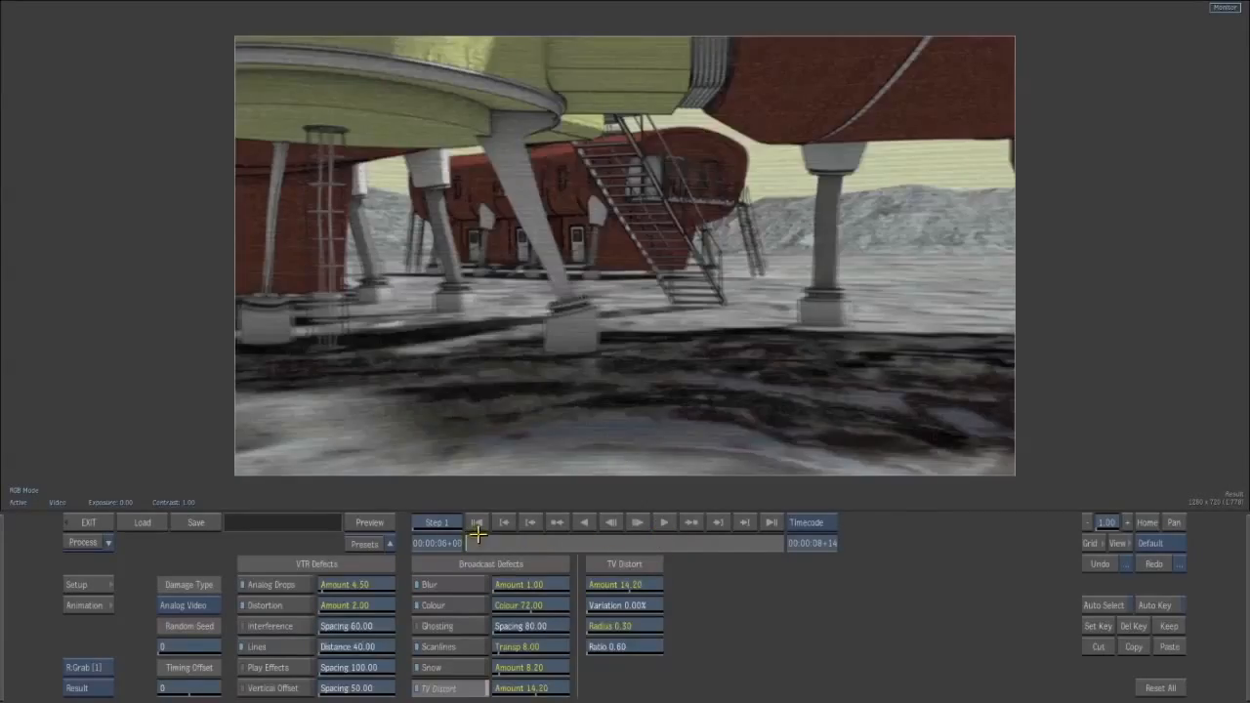
# - Process the Damage effect, exit, and offset the rendered clip on the desk so it partly overlaps the original camA clip
pyautogui.click(75, 543)
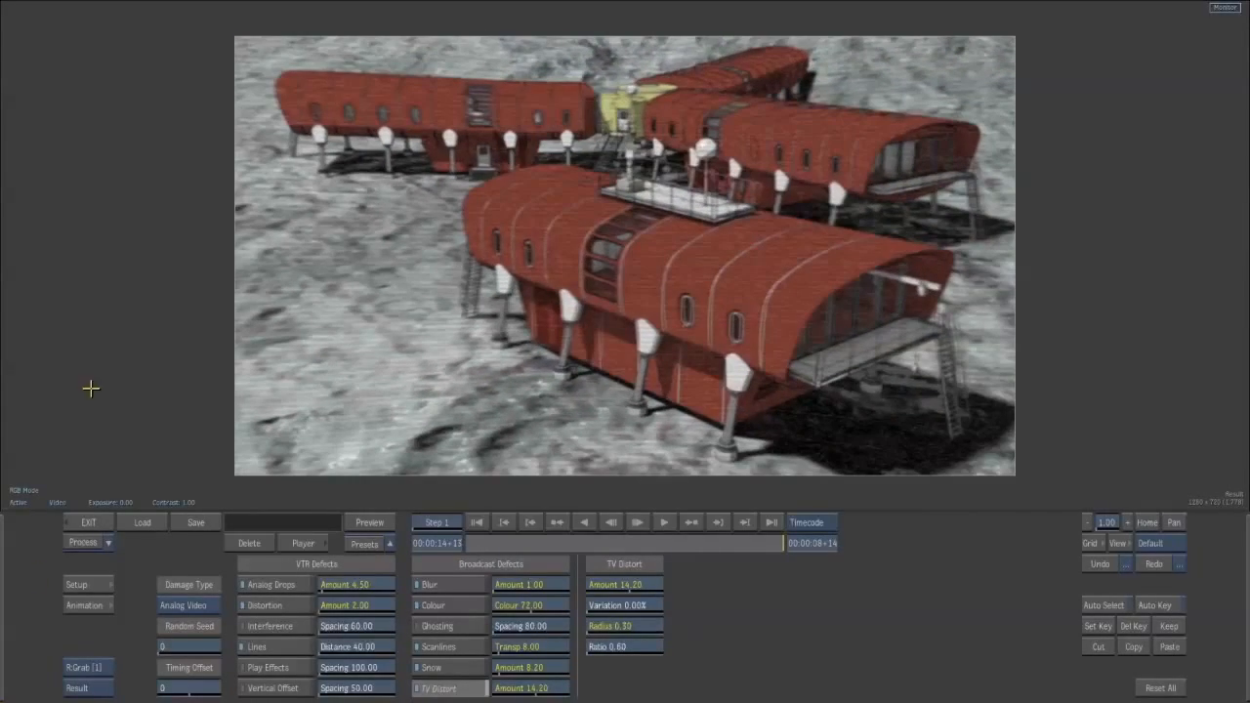
pyautogui.click(107, 523)
pyautogui.moveTo(369, 166); pyautogui.dragTo(454, 223)
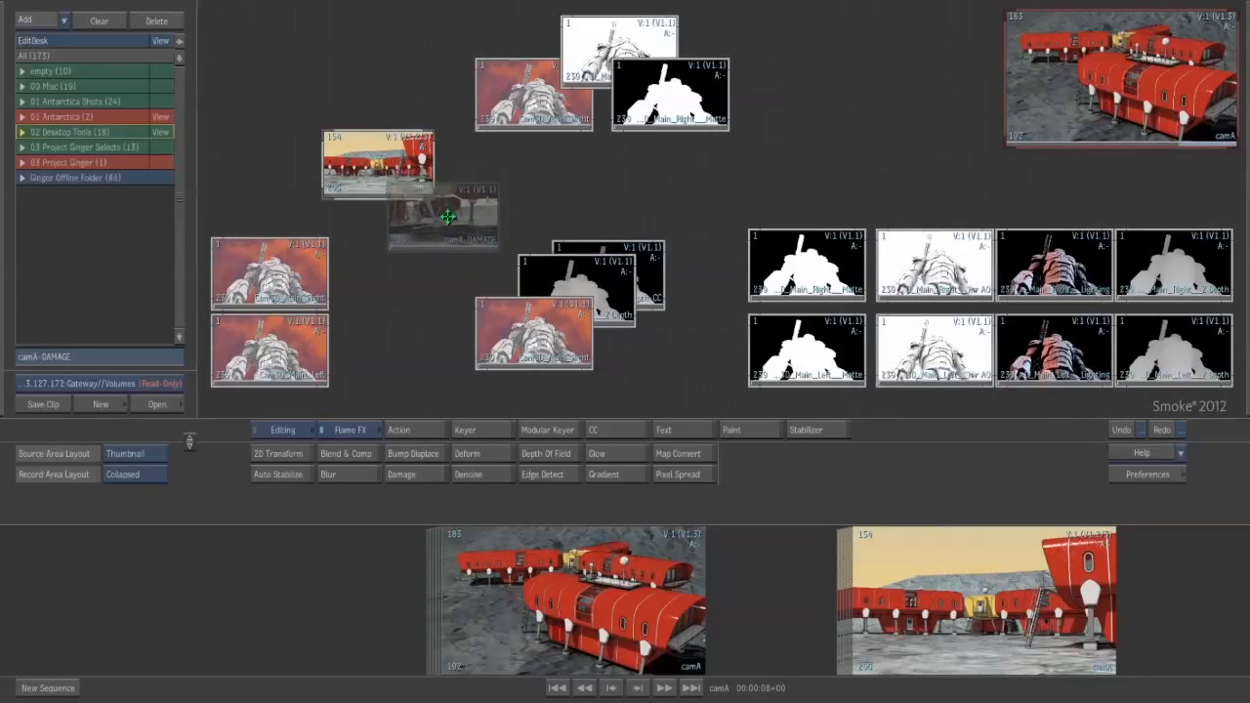
pyautogui.moveTo(448, 216); pyautogui.dragTo(437, 184)
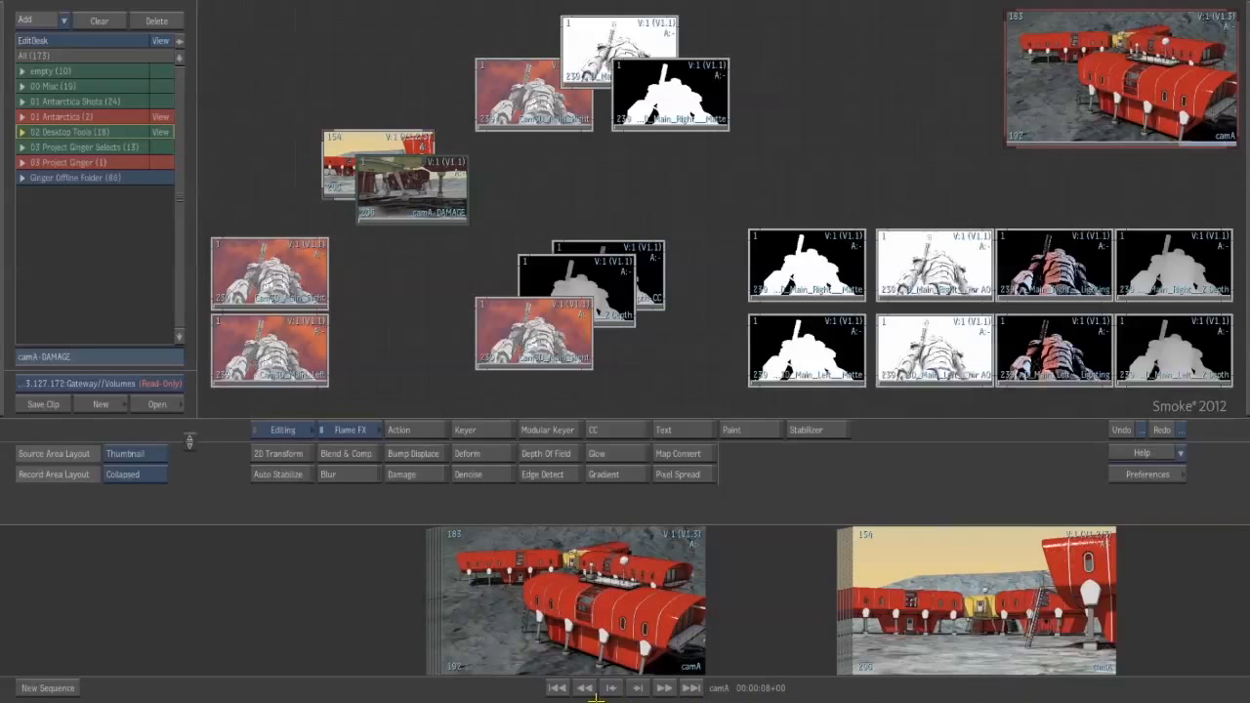
# - Apply the Flame FX Depth Of Field tool in Front/ZDepth mode to the robot clip and its Z-depth pass
pyautogui.click(349, 430)
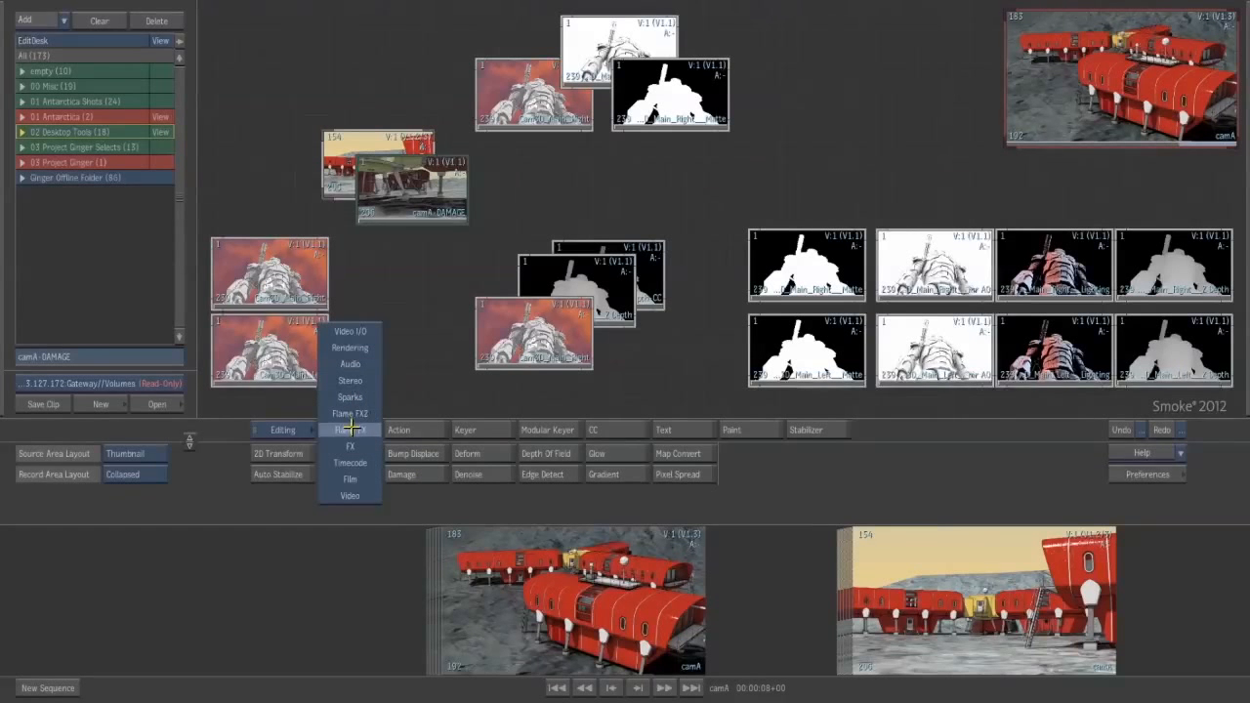
pyautogui.click(349, 432)
pyautogui.click(353, 432)
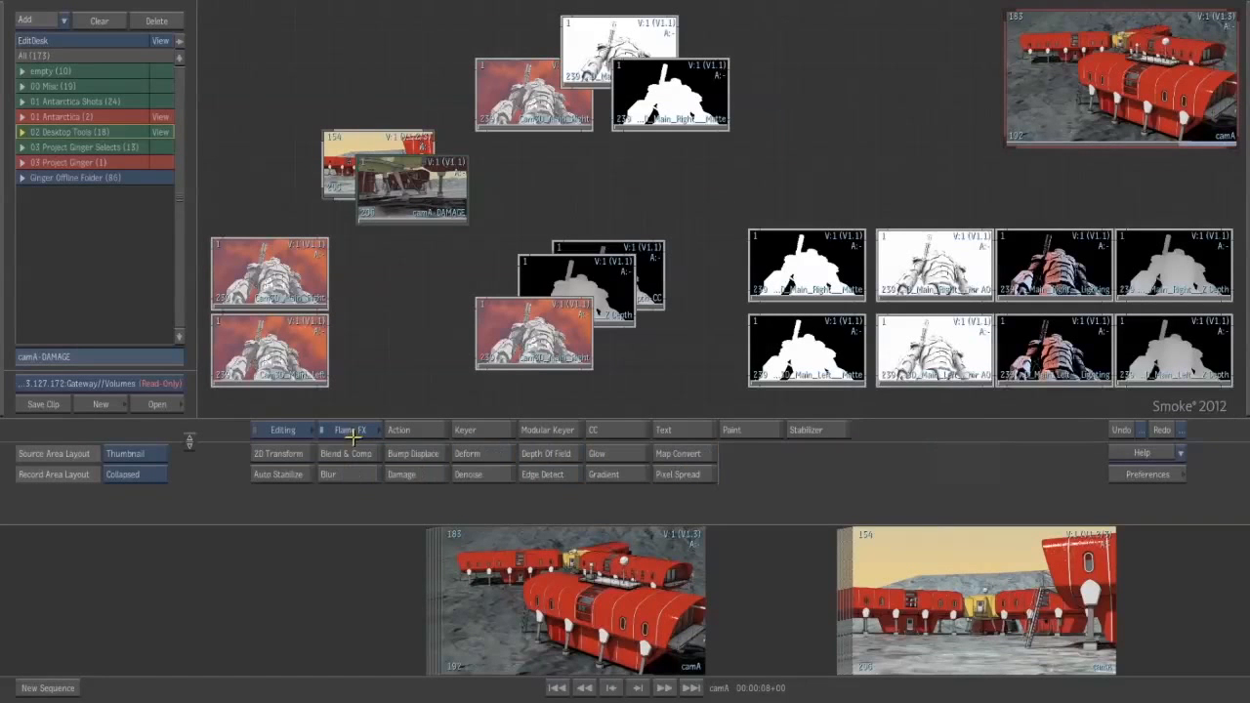
pyautogui.click(535, 455)
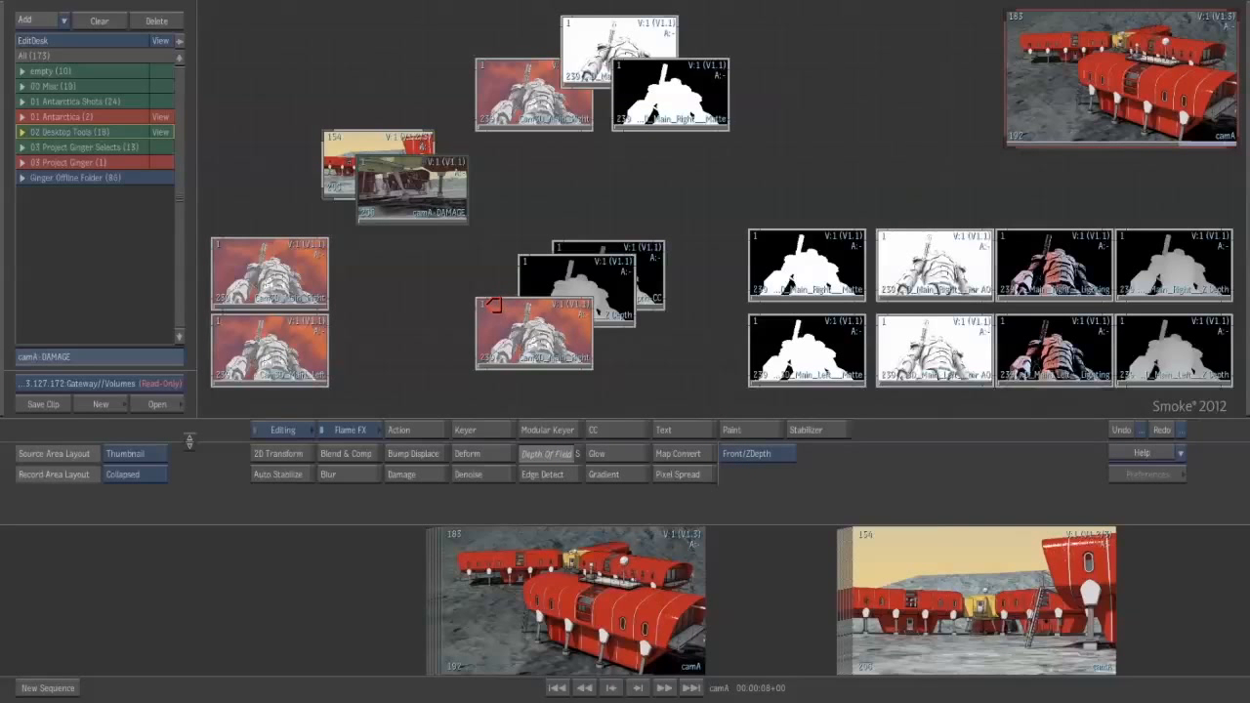
pyautogui.click(497, 264)
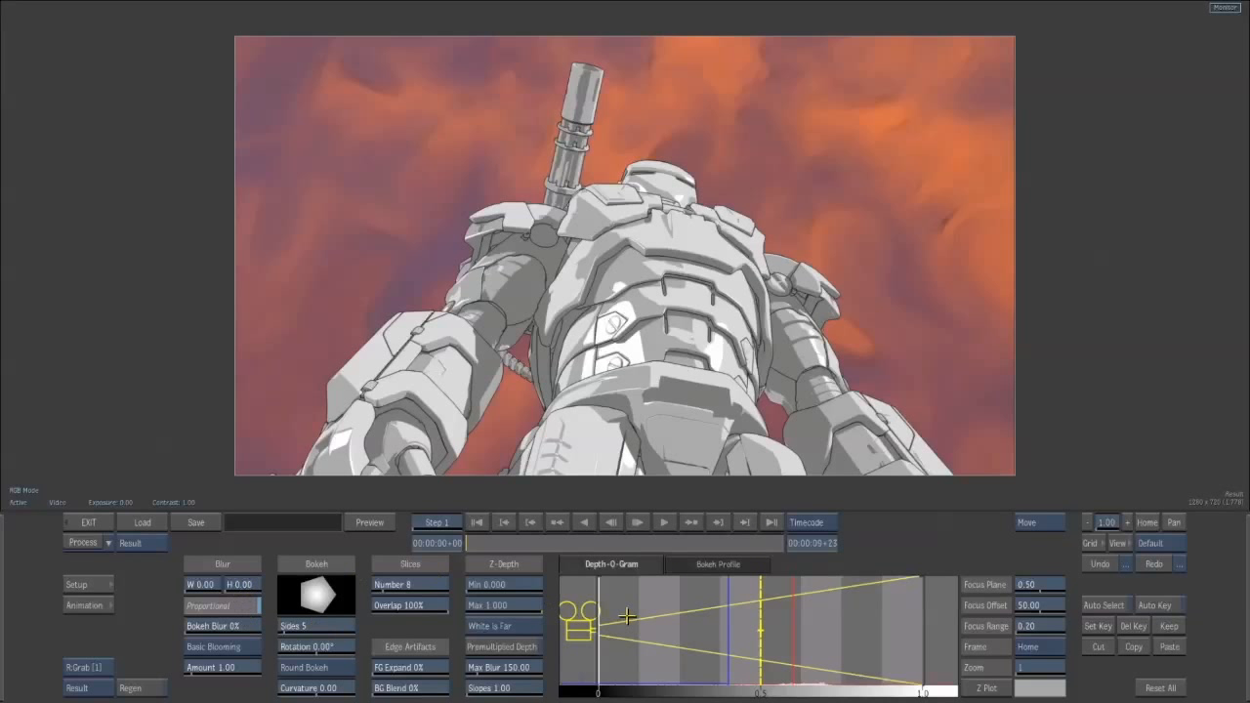
# - On the first frame, set the proportional blur to 315 and the Focus Plane to 0.44, enable Auto Key, and set Focus Range to 0.25
pyautogui.moveTo(200, 581); pyautogui.dragTo(379, 589)
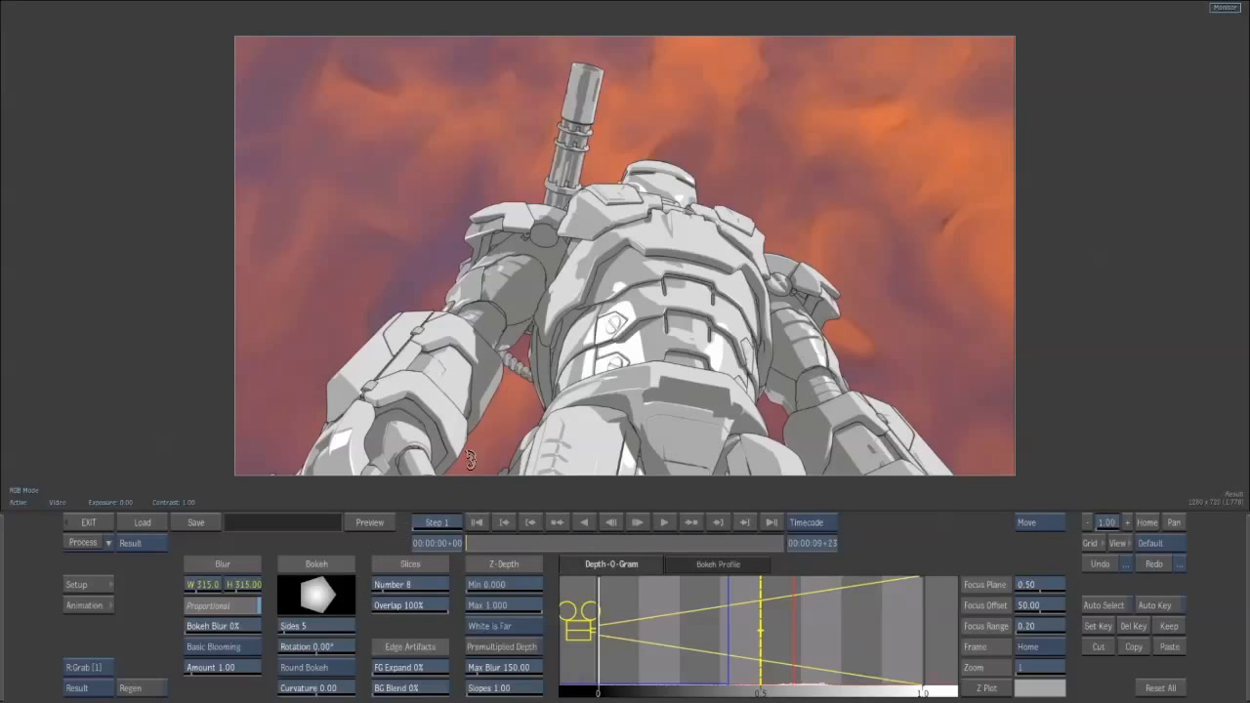
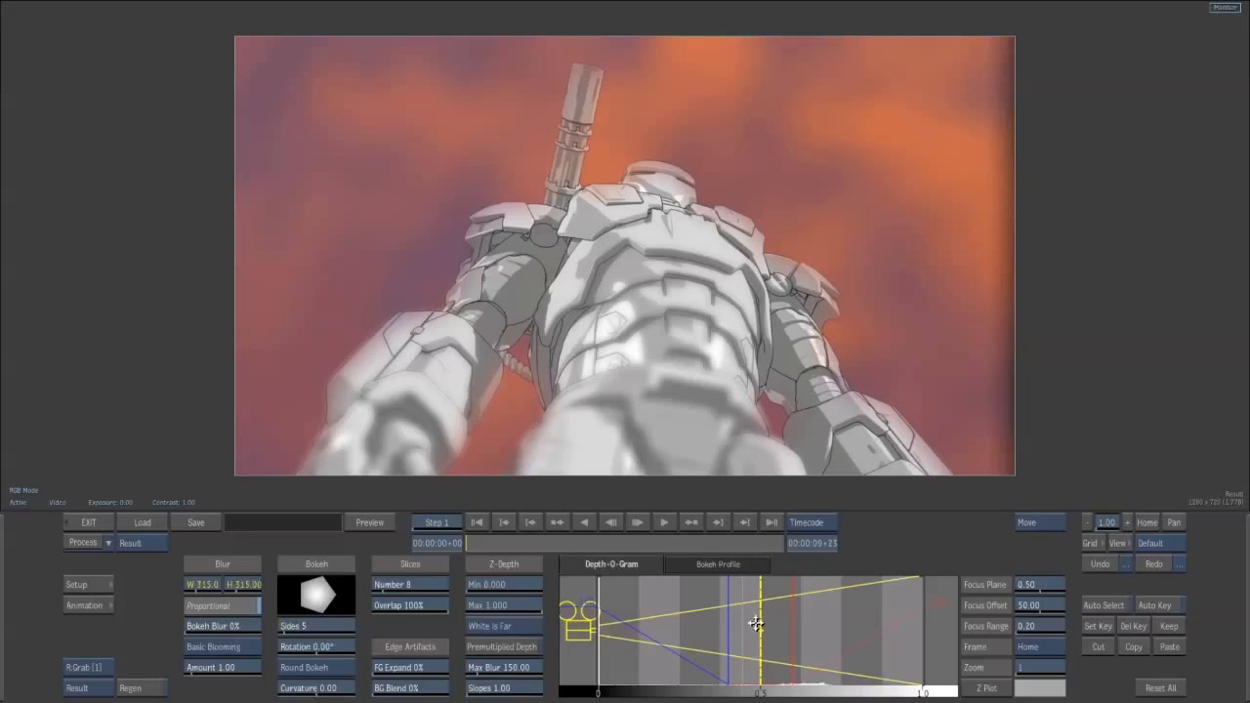
pyautogui.moveTo(761, 635)
pyautogui.mouseDown()
pyautogui.moveTo(734, 644)
pyautogui.moveTo(762, 655)
pyautogui.moveTo(731, 670)
pyautogui.moveTo(744, 649)
pyautogui.moveTo(742, 583)
pyautogui.moveTo(744, 625)
pyautogui.mouseUp()
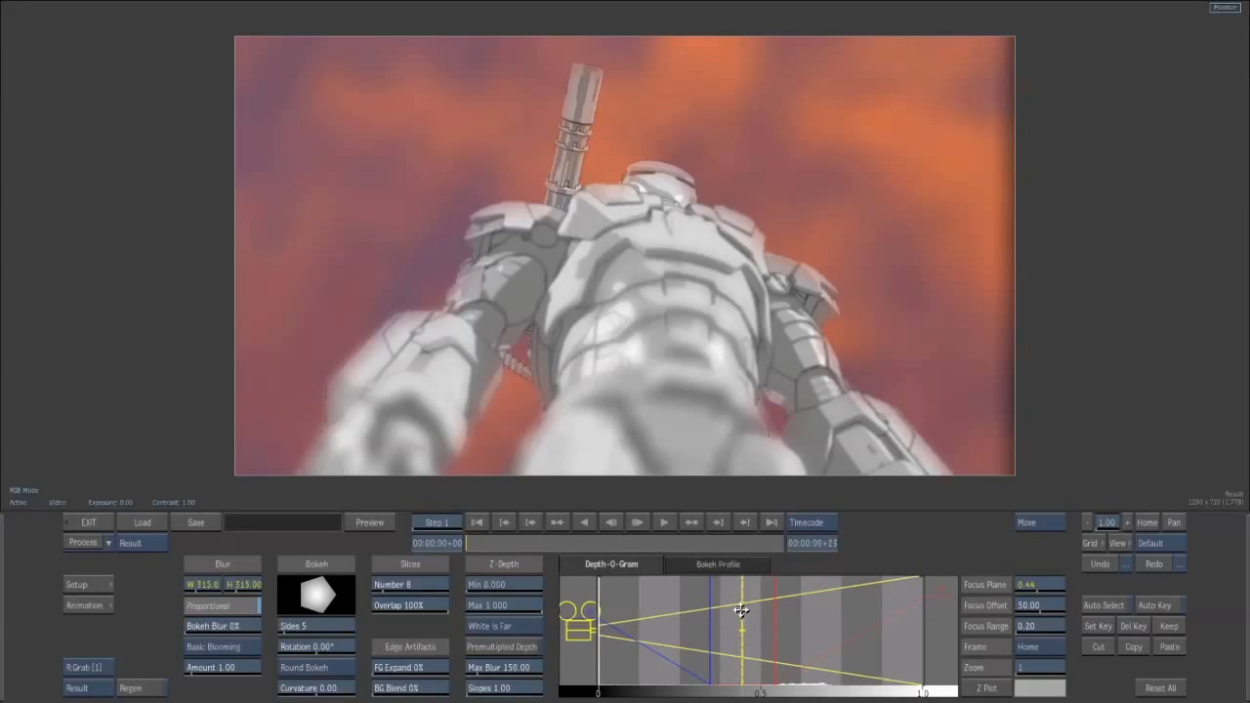
pyautogui.click(1156, 601)
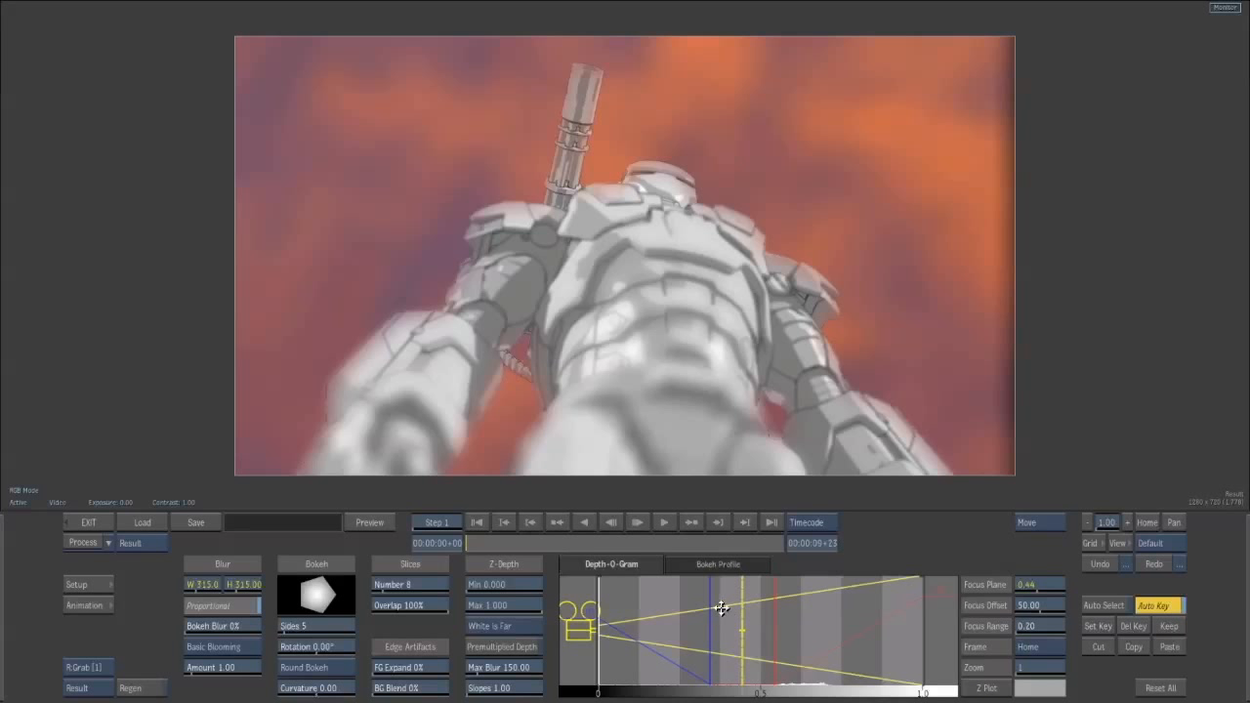
pyautogui.moveTo(1030, 626); pyautogui.dragTo(1047, 630)
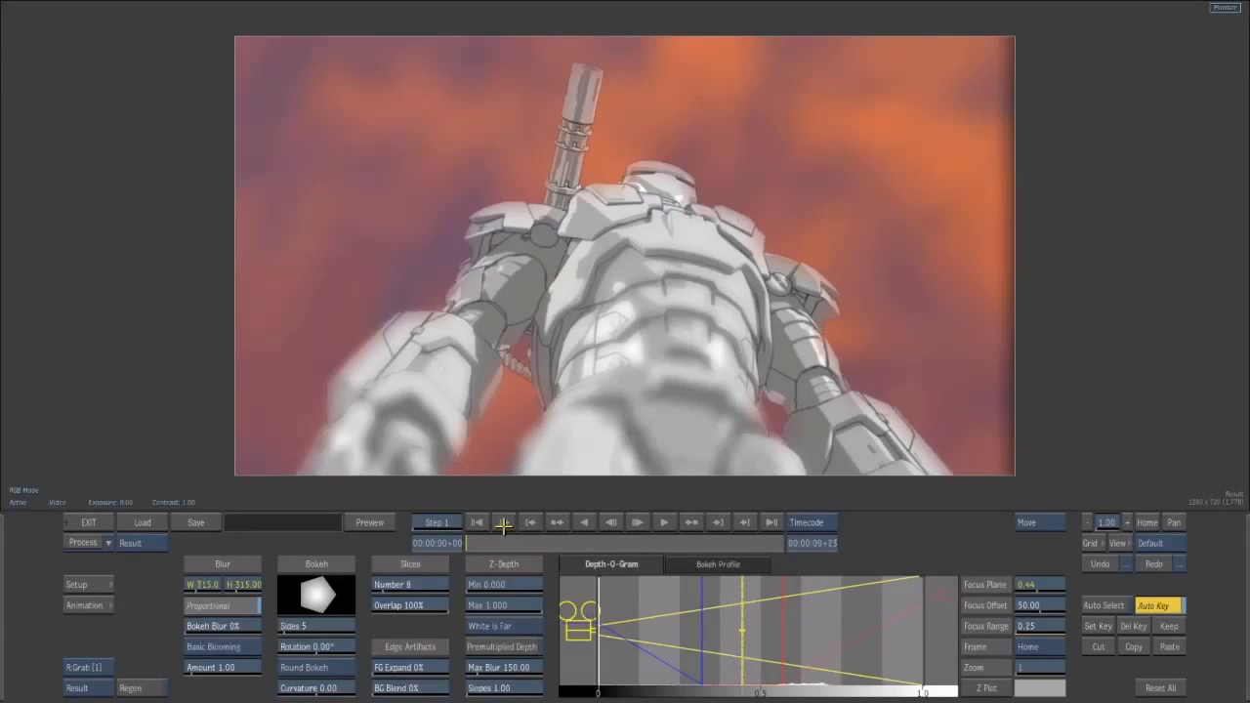
# - On the last frame, plot the face's depth, set Focus Plane to 0.92 and Focus Range to 0.23, and scrub back to check
pyautogui.click(772, 522)
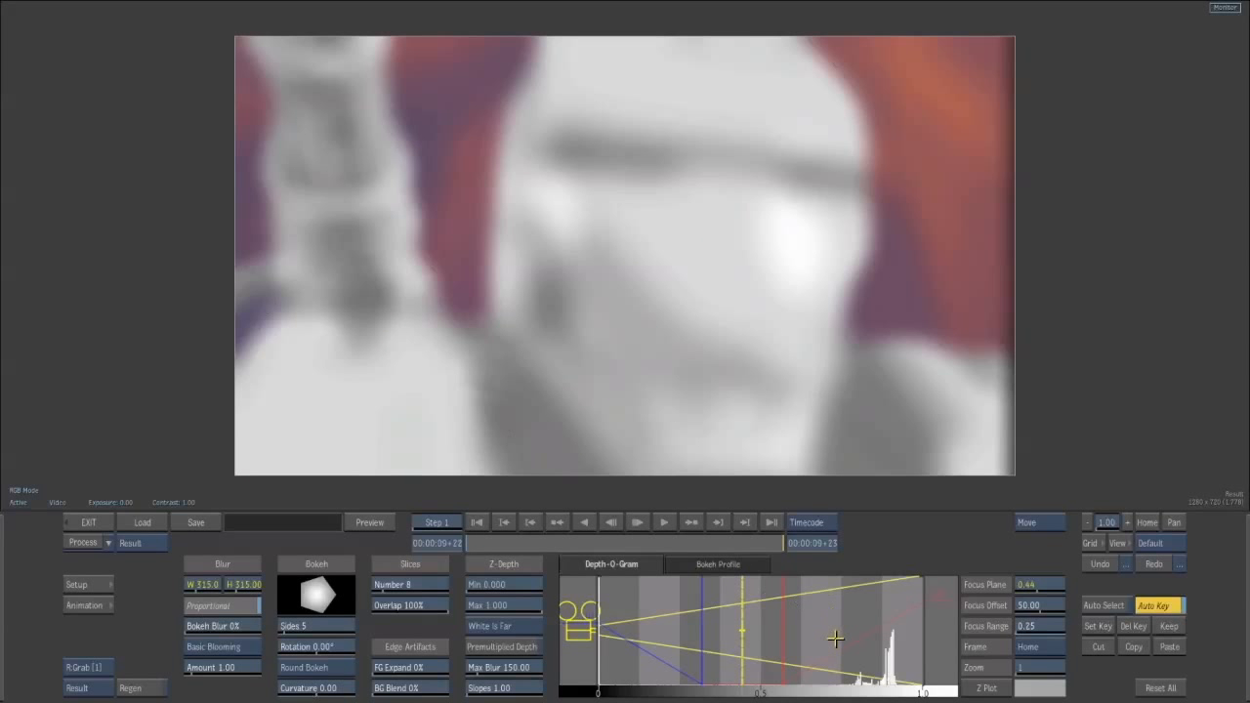
pyautogui.click(994, 681)
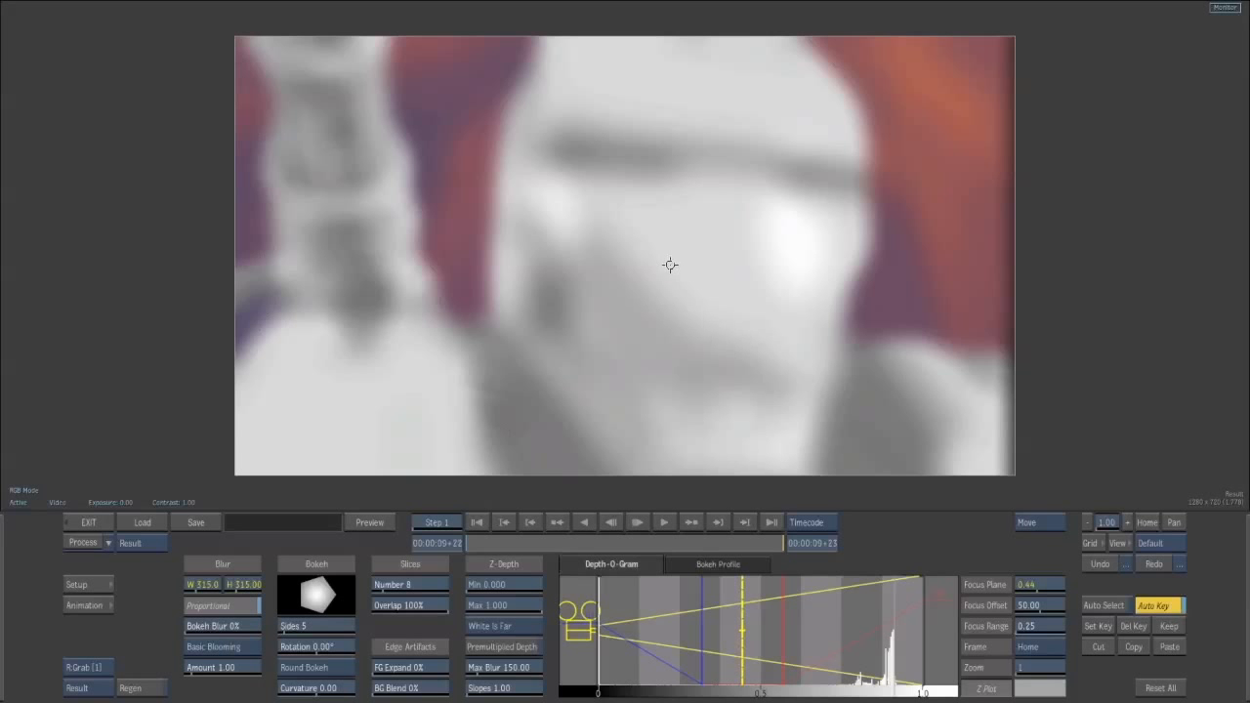
pyautogui.moveTo(744, 628); pyautogui.dragTo(896, 636)
pyautogui.moveTo(1048, 627)
pyautogui.mouseDown()
pyautogui.moveTo(1025, 628)
pyautogui.moveTo(1037, 627)
pyautogui.mouseUp()
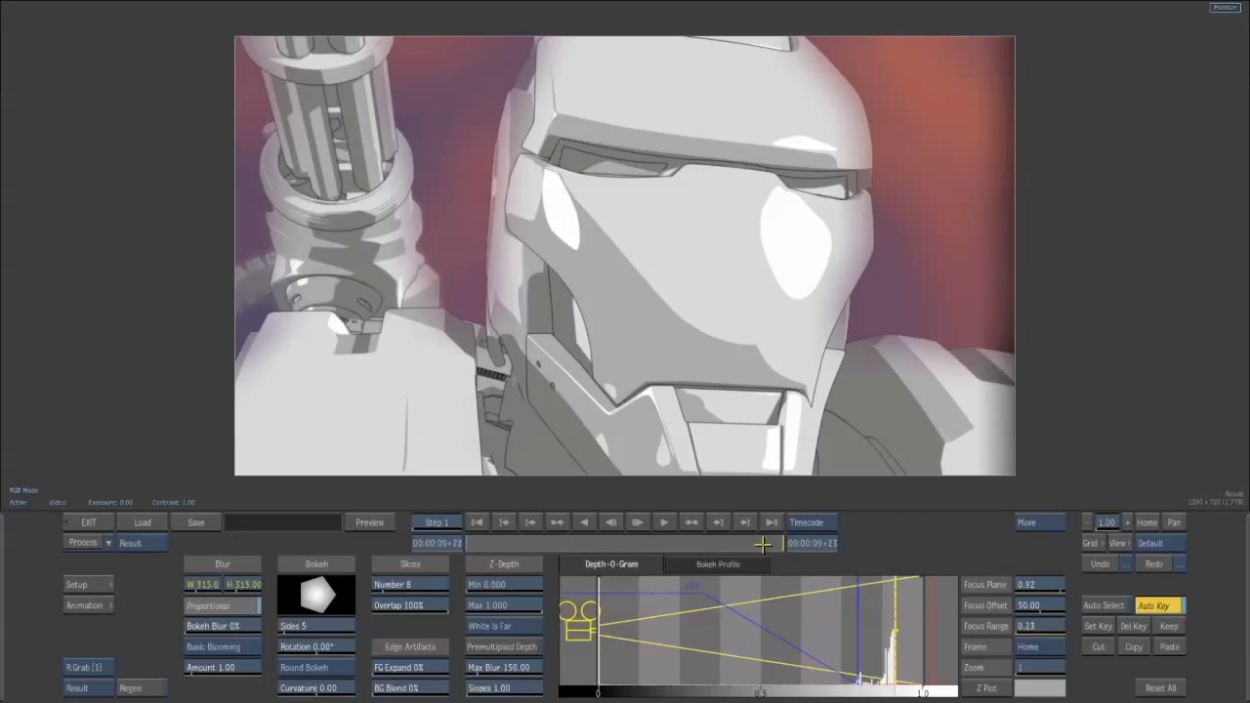
pyautogui.click(621, 542)
pyautogui.click(627, 542)
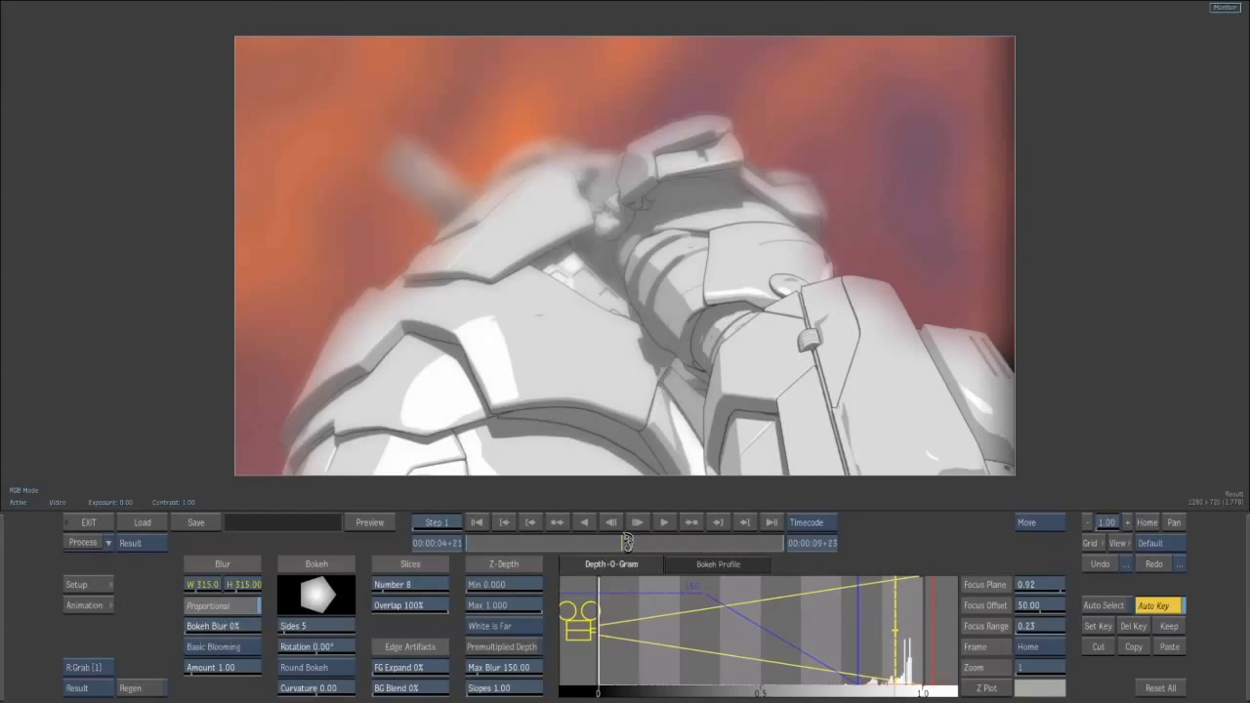
# - Near the middle of the clip, pull the Focus Plane back onto the robot's torso and keyframe a slightly adjusted Focus Range
pyautogui.moveTo(630, 541); pyautogui.dragTo(625, 541)
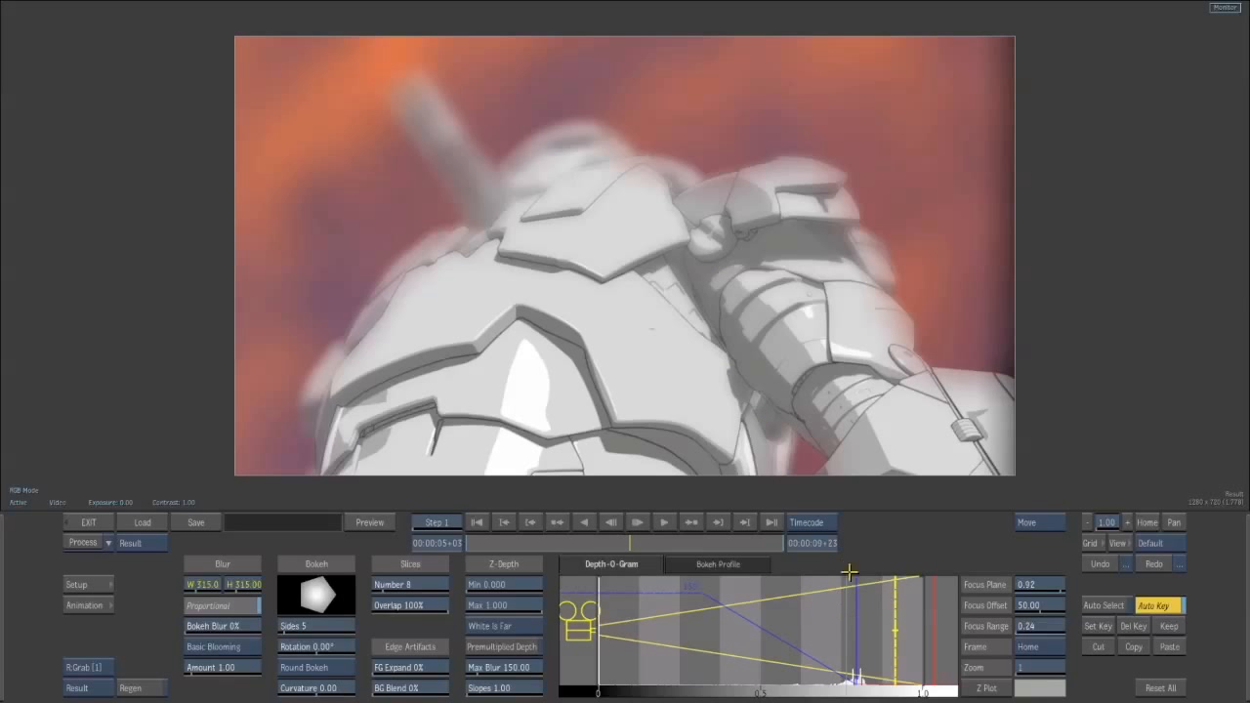
pyautogui.moveTo(897, 633); pyautogui.dragTo(845, 630)
pyautogui.moveTo(1035, 630); pyautogui.dragTo(1029, 633)
# - At 00:00:02+15, plot the robot's depth and keyframe the Focus Plane closer to the camera
pyautogui.moveTo(557, 541); pyautogui.dragTo(528, 556)
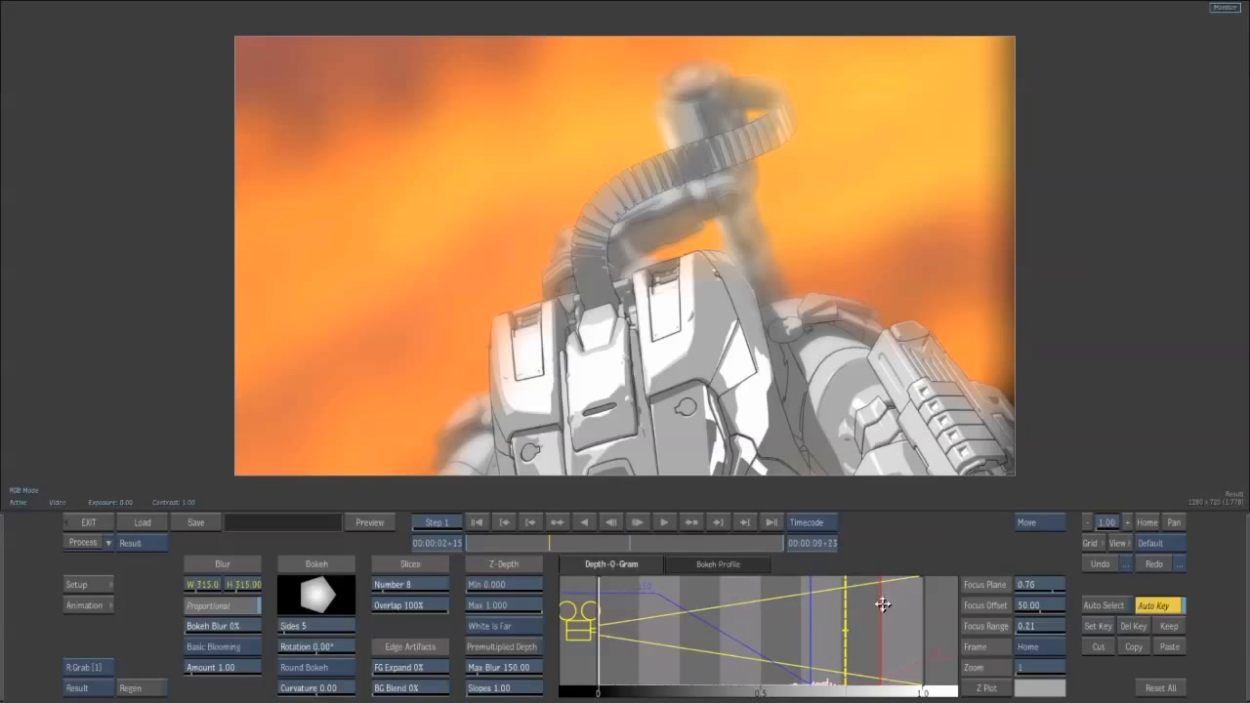
pyautogui.click(995, 687)
pyautogui.moveTo(845, 636); pyautogui.dragTo(823, 637)
# - Check the focus around 00:00:07+15, turn off Auto Key, and adjust the proportional blur
pyautogui.moveTo(695, 552); pyautogui.dragTo(710, 552)
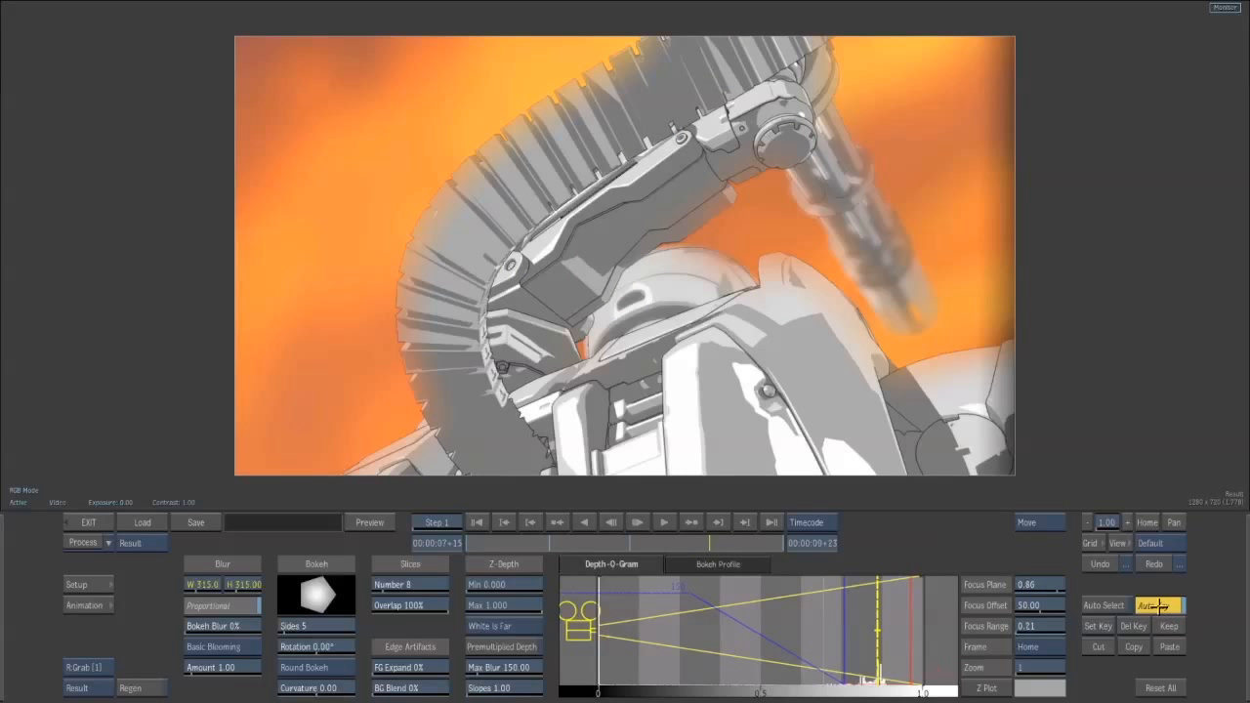
pyautogui.click(1156, 606)
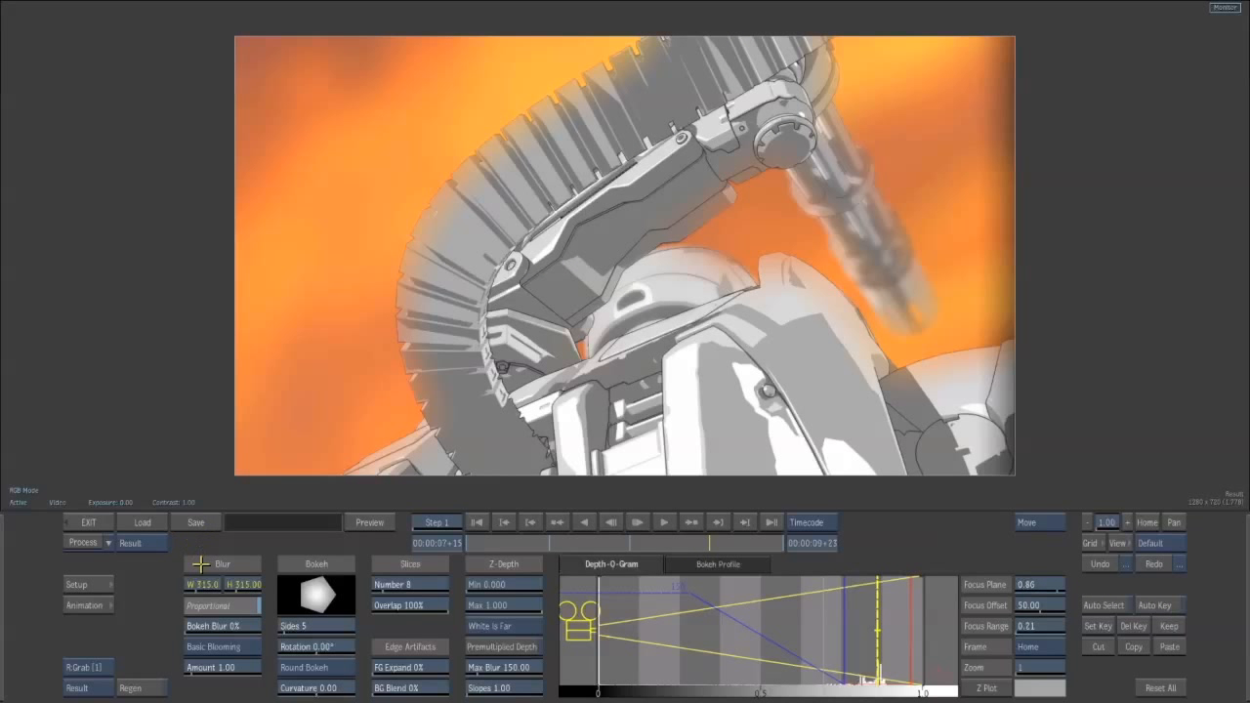
pyautogui.moveTo(198, 583)
pyautogui.mouseDown()
pyautogui.moveTo(123, 577)
pyautogui.moveTo(192, 583)
pyautogui.mouseUp()
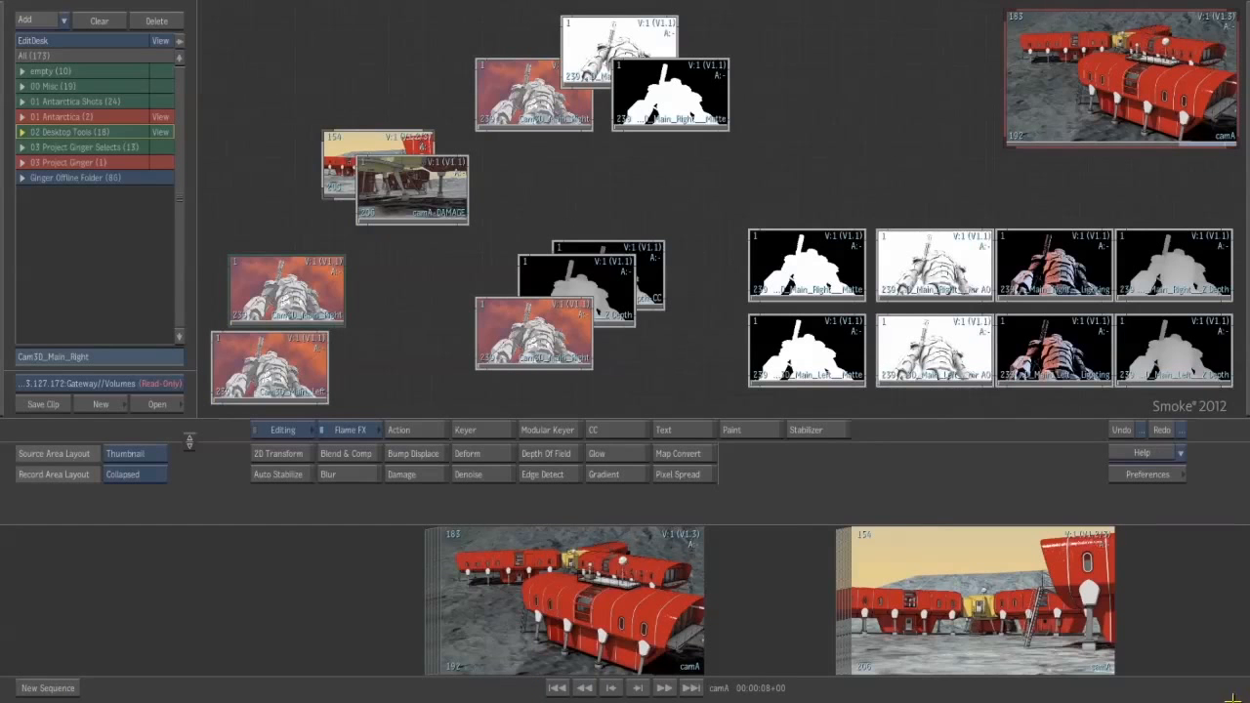
# - Switch the desktop tool set from Flame FX to Stereo and reposition the left and right robot clips on the desk
pyautogui.click(349, 429)
pyautogui.click(357, 380)
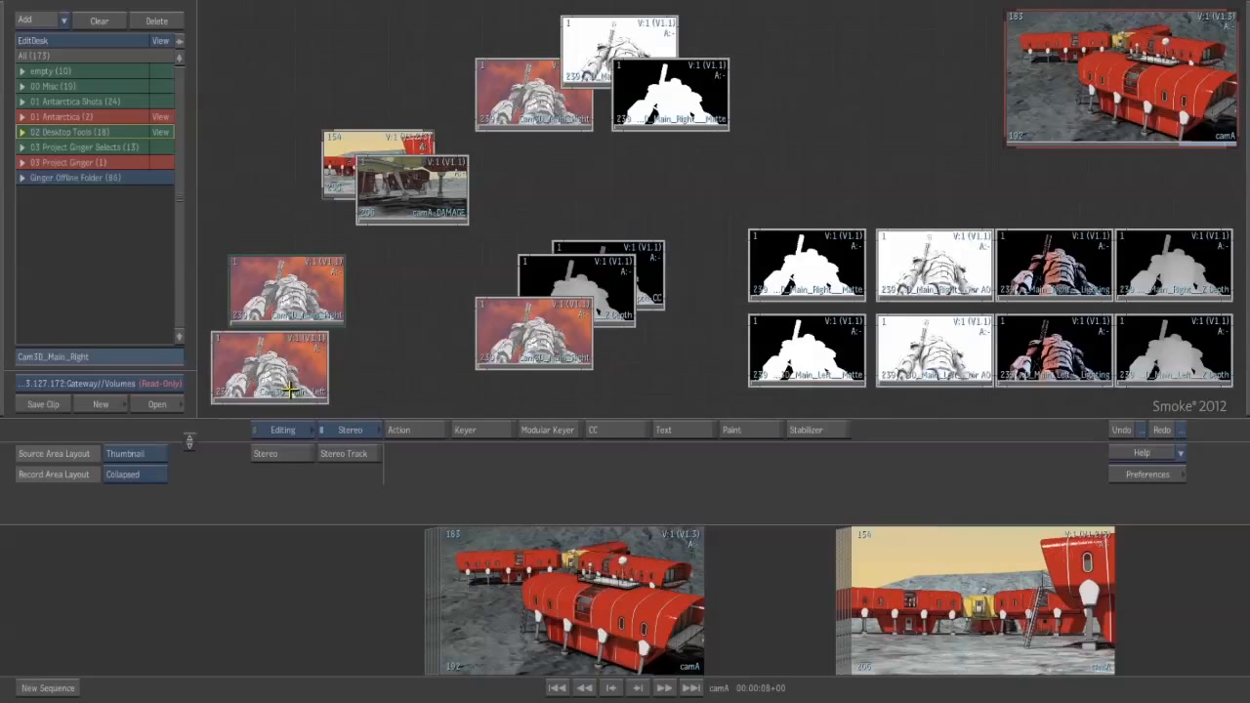
pyautogui.moveTo(270, 358); pyautogui.dragTo(272, 367)
pyautogui.moveTo(296, 293); pyautogui.dragTo(307, 294)
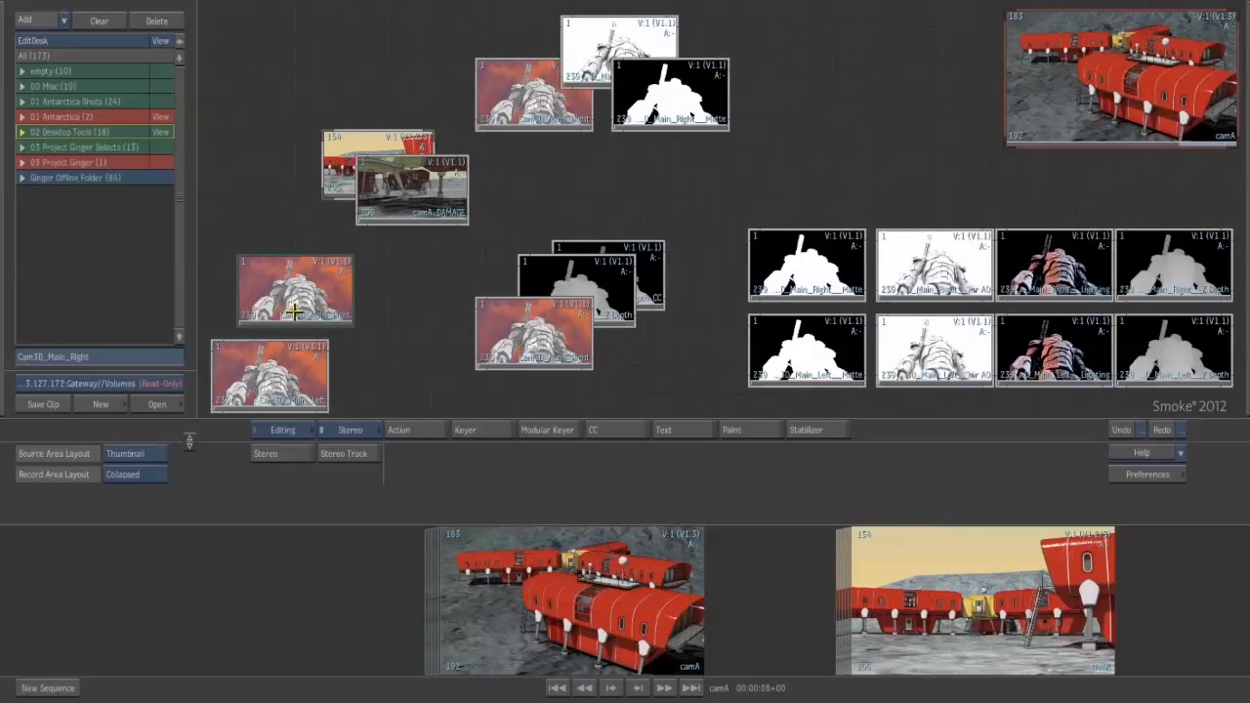
# - Create a stereo track with Cam3D_Main_Left as the left eye and Cam3D_Main_Right as the right, placed beside the source clips
pyautogui.click(340, 455)
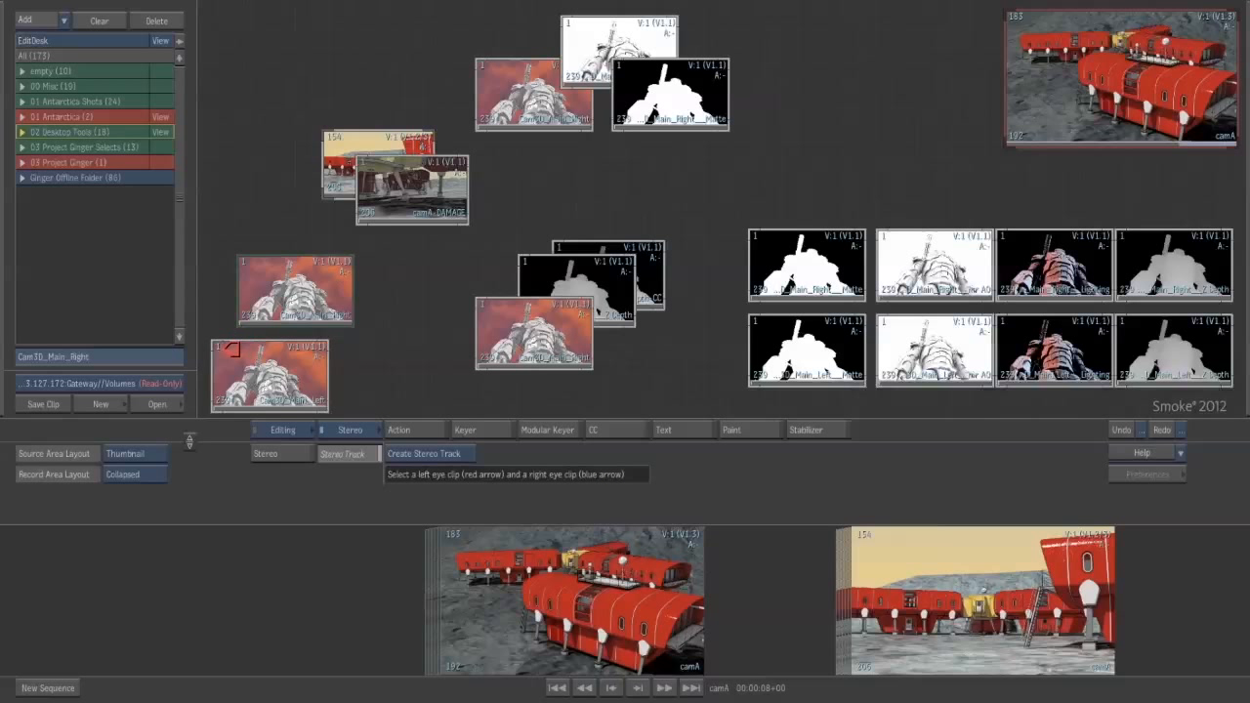
pyautogui.click(228, 348)
pyautogui.click(254, 267)
pyautogui.click(371, 349)
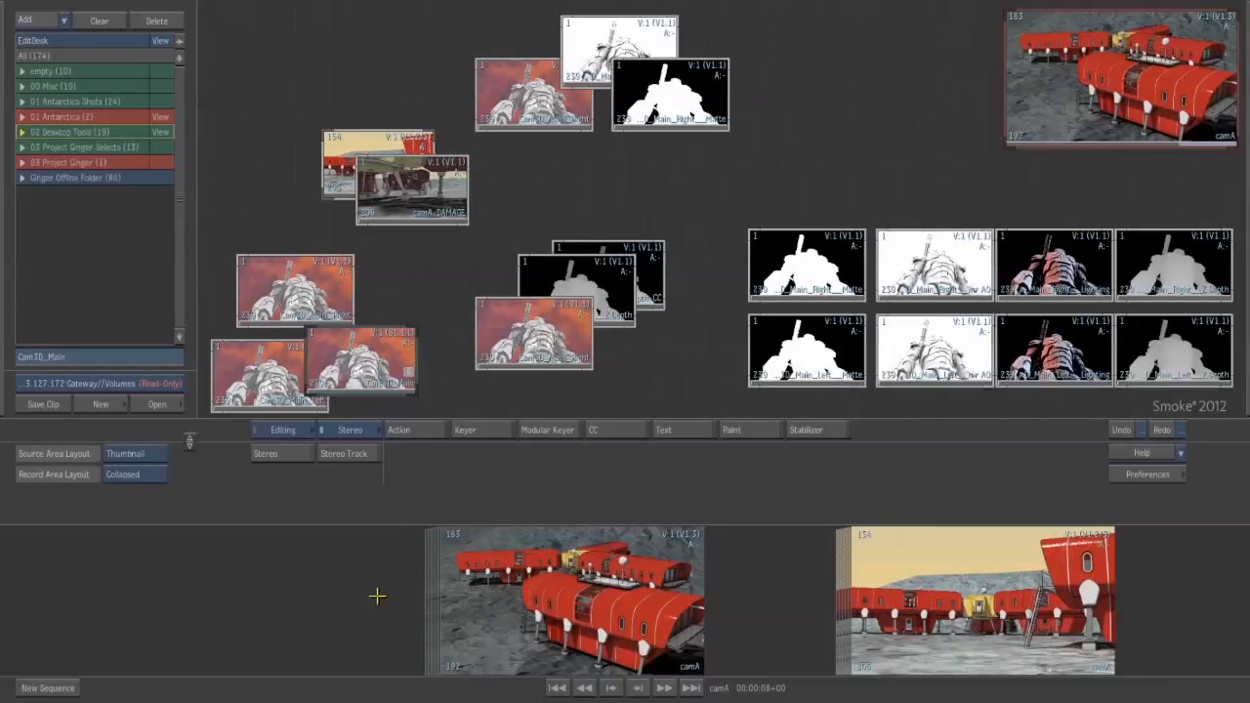
# - Load the new Cam3D_Main stereo clip into the record area and open it as a timeline
pyautogui.moveTo(357, 604); pyautogui.dragTo(672, 607)
pyautogui.moveTo(367, 380); pyautogui.dragTo(535, 622)
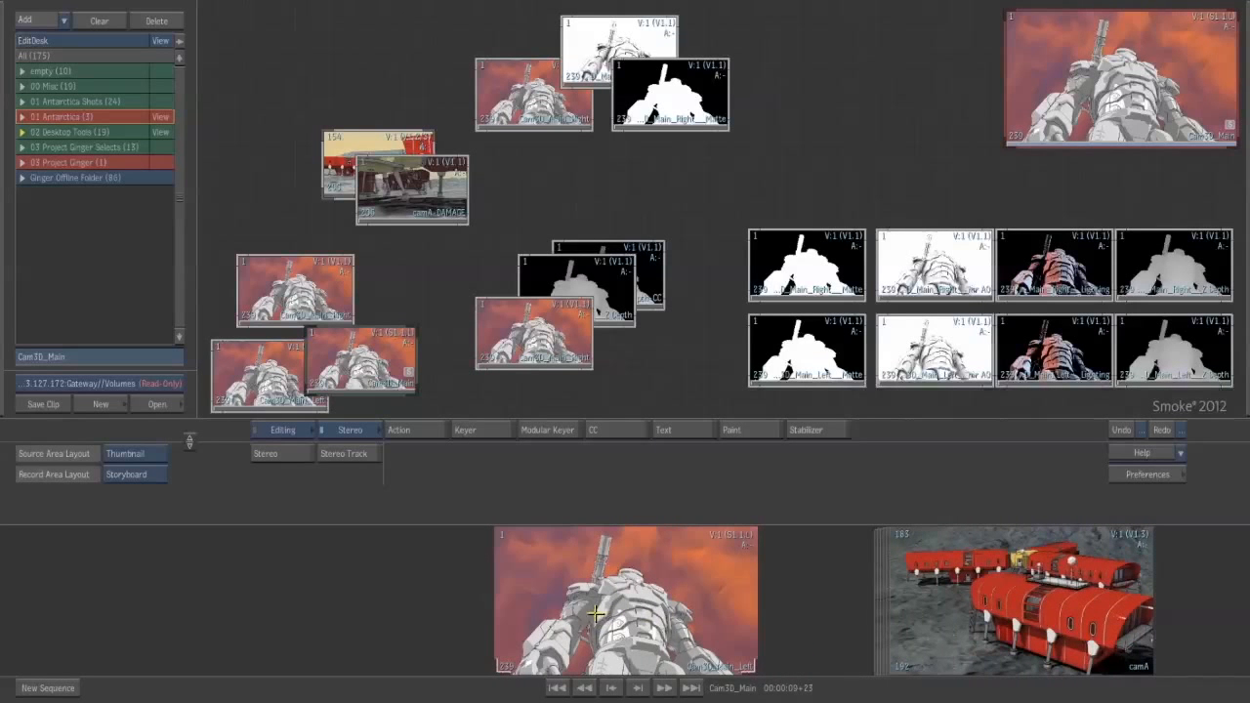
pyautogui.doubleClick(588, 614)
# - Examine the left and right eye tracks in the stereo timeline and scrub to frame 145 with the anaglyph view
pyautogui.moveTo(257, 659); pyautogui.dragTo(385, 671)
pyautogui.click(455, 628)
pyautogui.click(395, 499)
pyautogui.click(394, 550)
pyautogui.moveTo(380, 662); pyautogui.dragTo(825, 682)
pyautogui.moveTo(1247, 381)
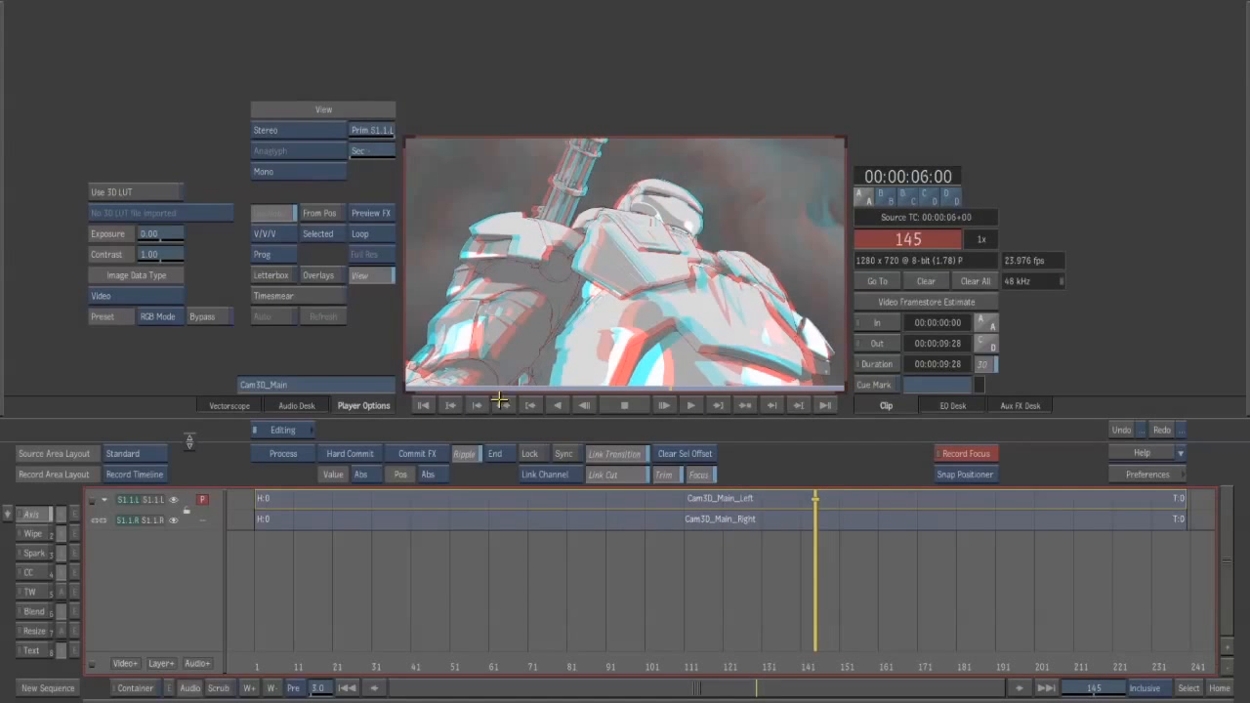
# - Review the stereo viewing choices and change the anaglyph display from Mono to Diff Clamped to compare both eyes
pyautogui.click(290, 130)
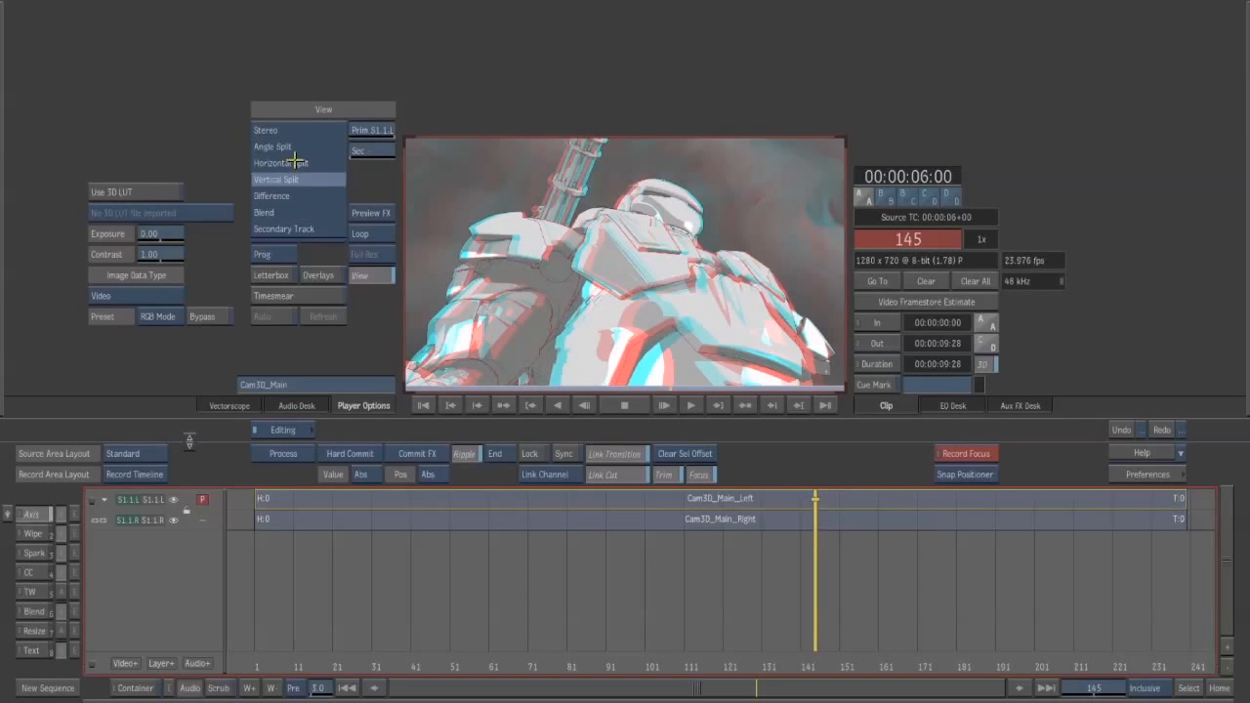
pyautogui.click(290, 130)
pyautogui.click(281, 171)
pyautogui.click(291, 106)
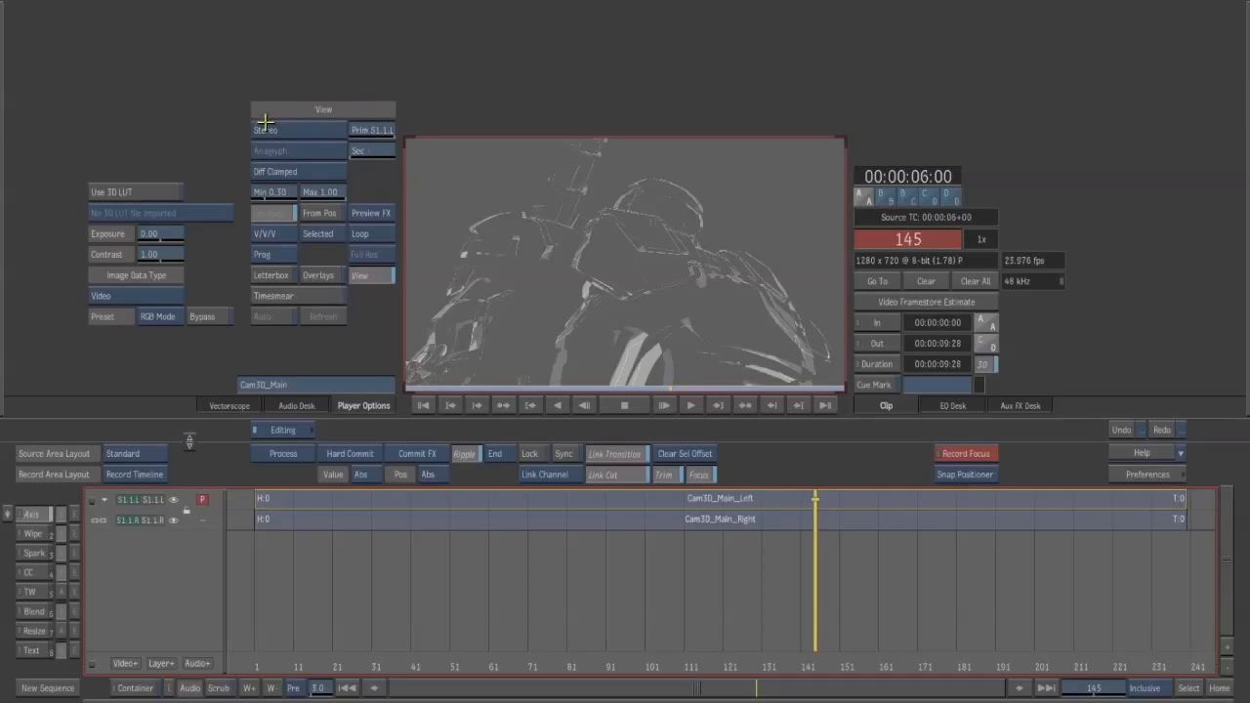
# - Compare the Diff, Mono and Dubois anaglyph modes on the Cam3D_Main stereo clip, leaving the mode on Dubois
pyautogui.click(298, 171)
pyautogui.click(285, 192)
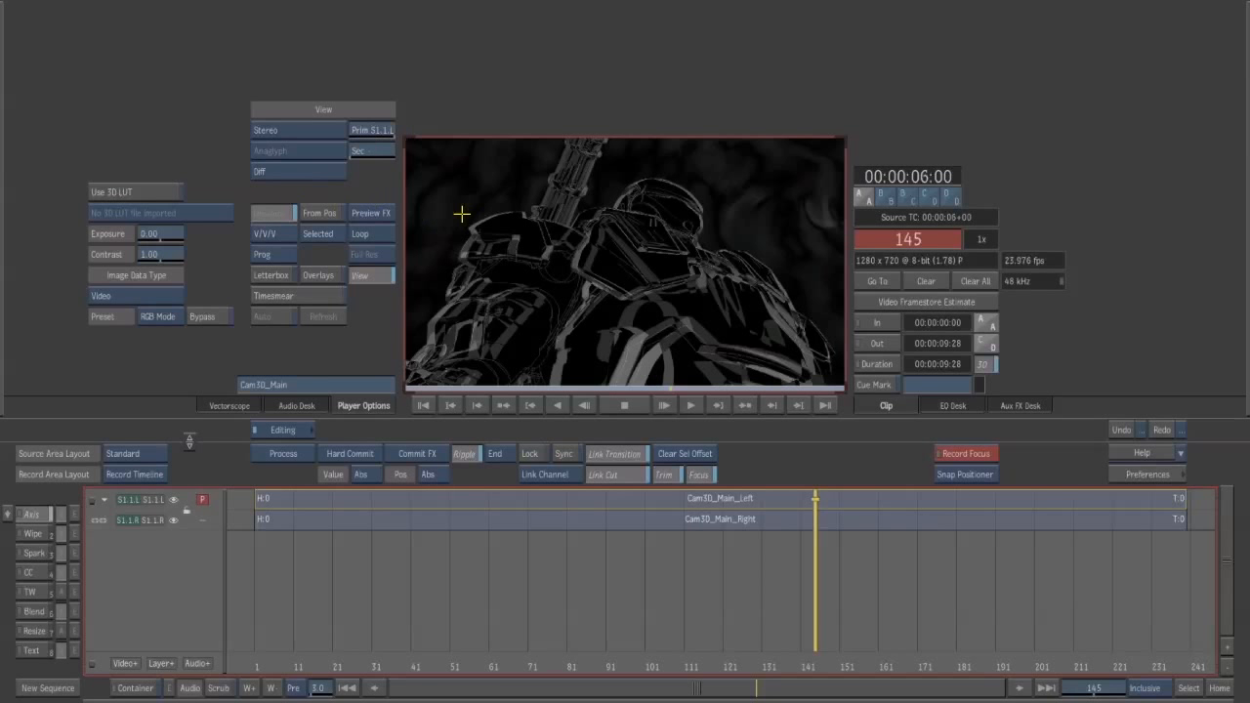
pyautogui.click(303, 171)
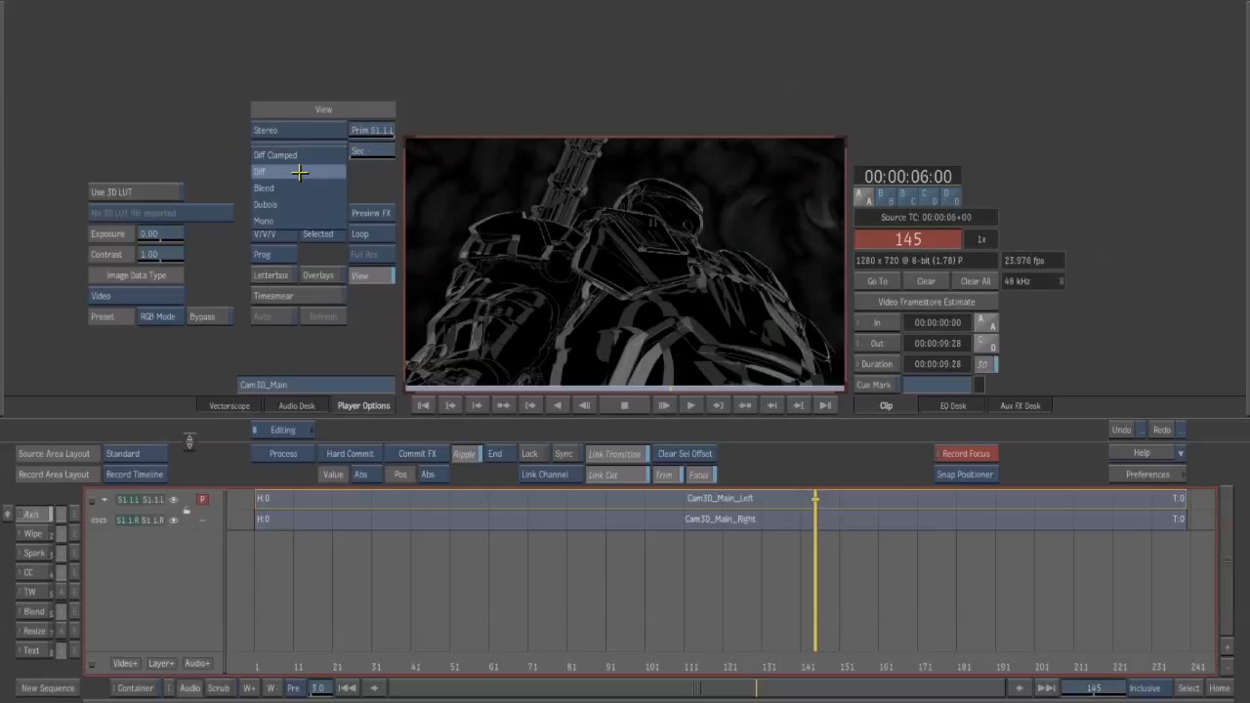
pyautogui.click(294, 202)
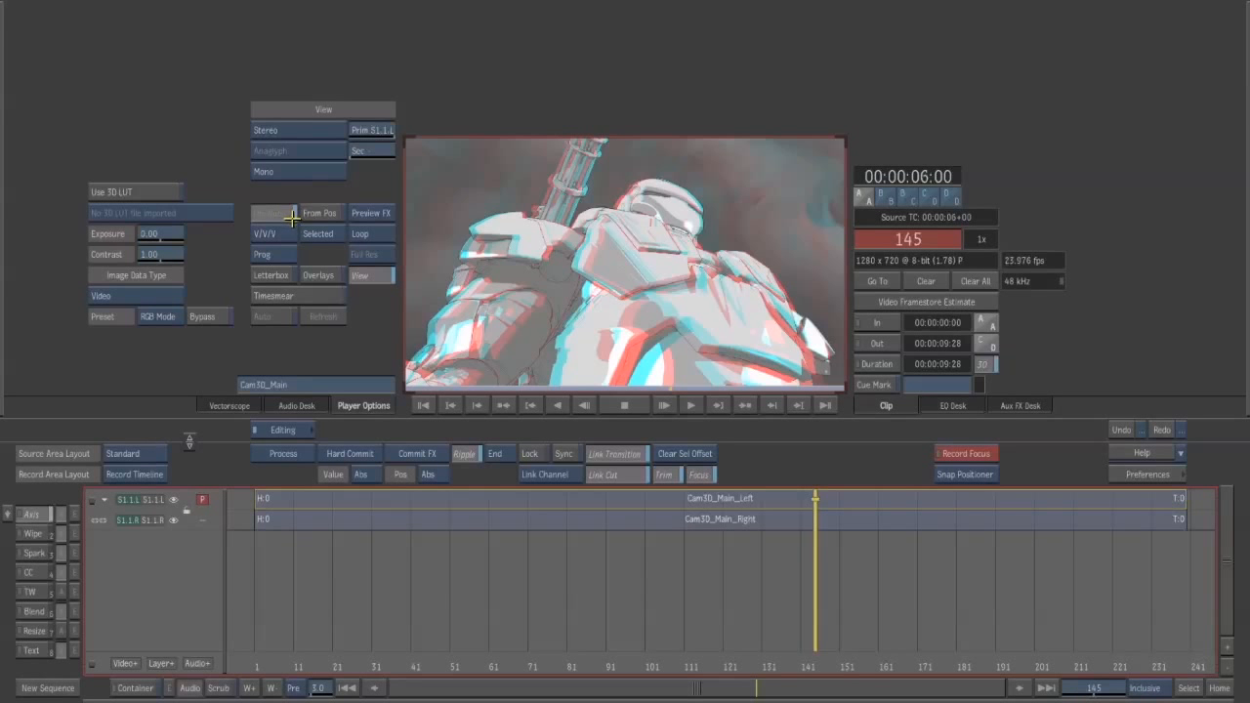
pyautogui.click(329, 183)
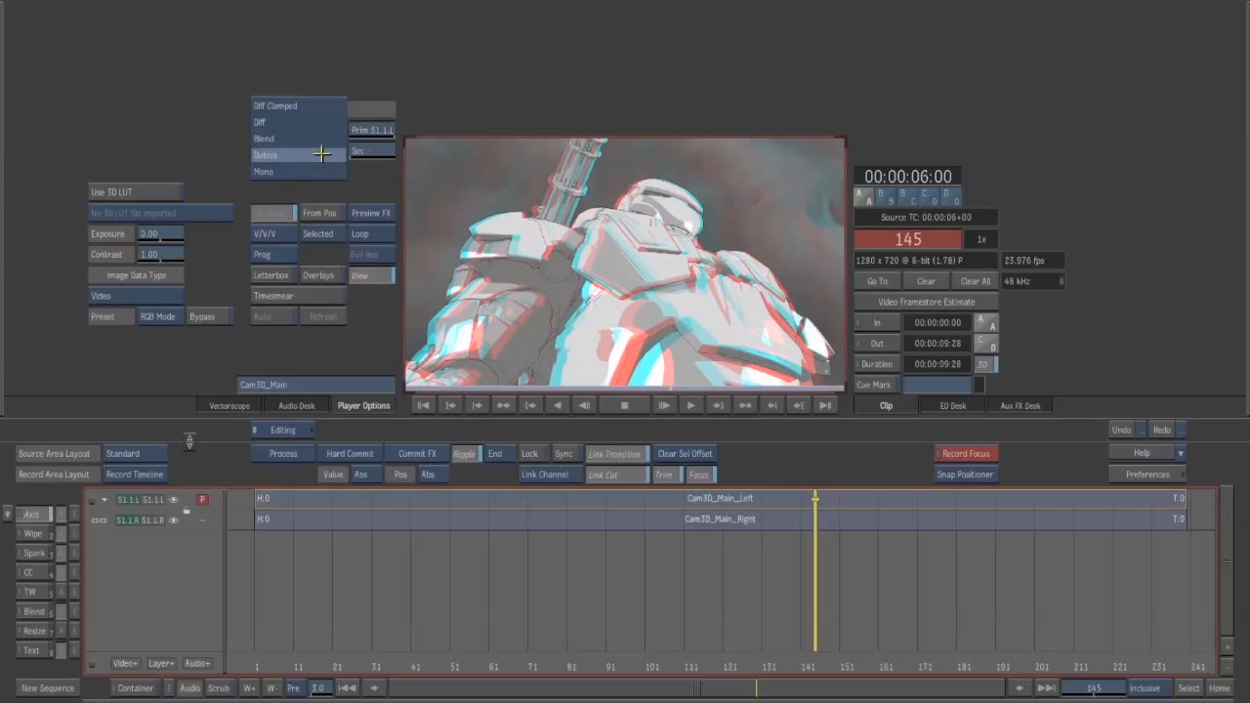
pyautogui.click(323, 153)
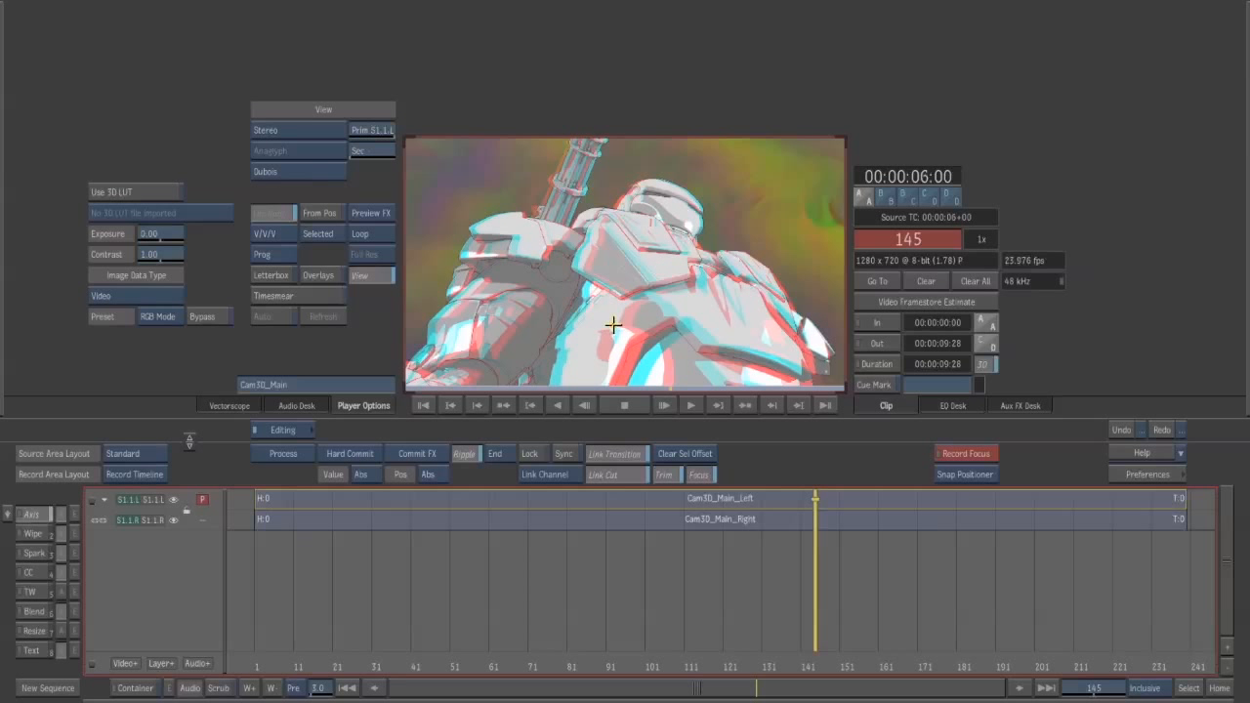
# - Examine the Dubois anaglyph in the enlarged player by scrubbing to frame 143, and return to the editing layout
pyautogui.press('Escape')
pyautogui.moveTo(538, 576); pyautogui.dragTo(501, 603)
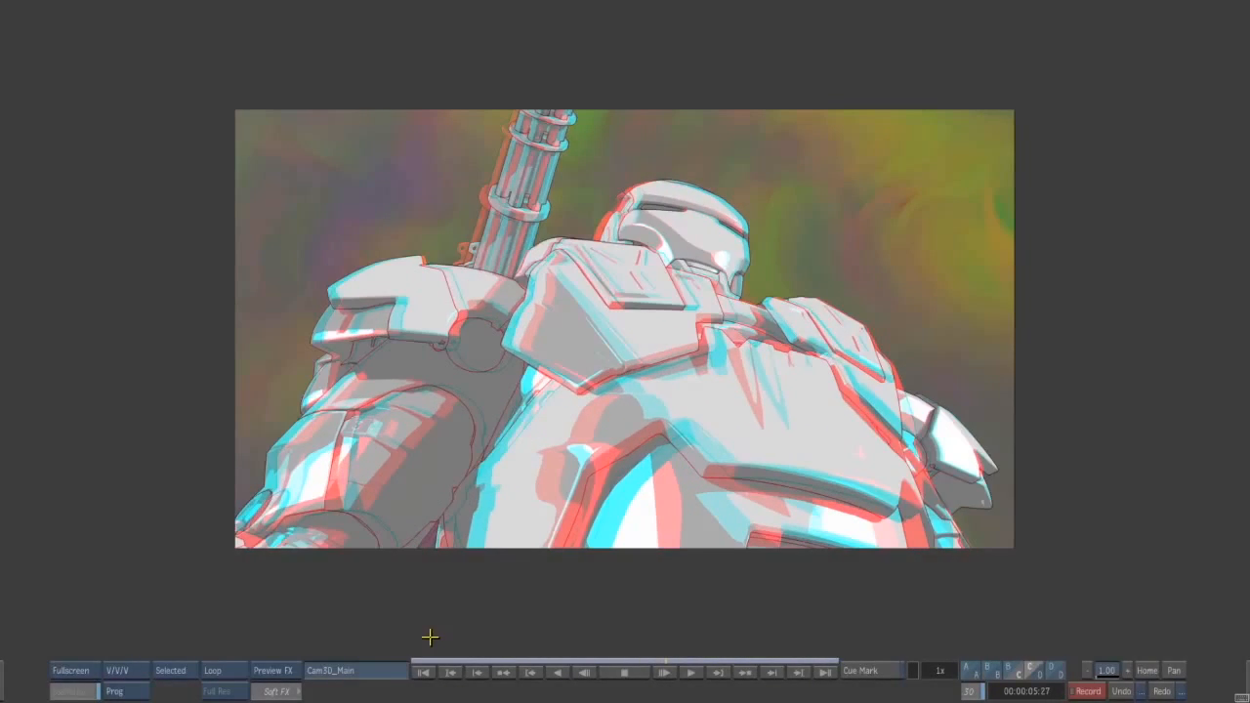
pyautogui.press('Escape')
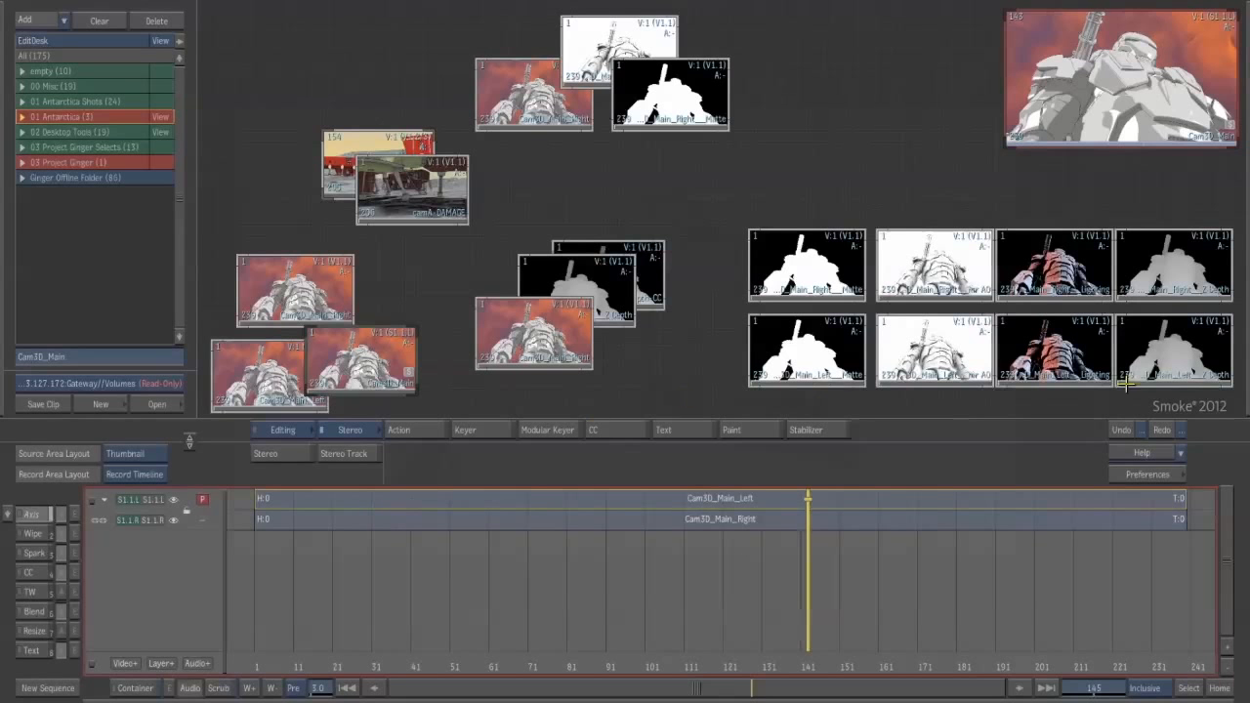
pyautogui.press('Escape')
# - Add an Axis effect to the Cam3D_Main_Left and Cam3D_Main_Right segments and bring up its Stereo settings
pyautogui.click(332, 519)
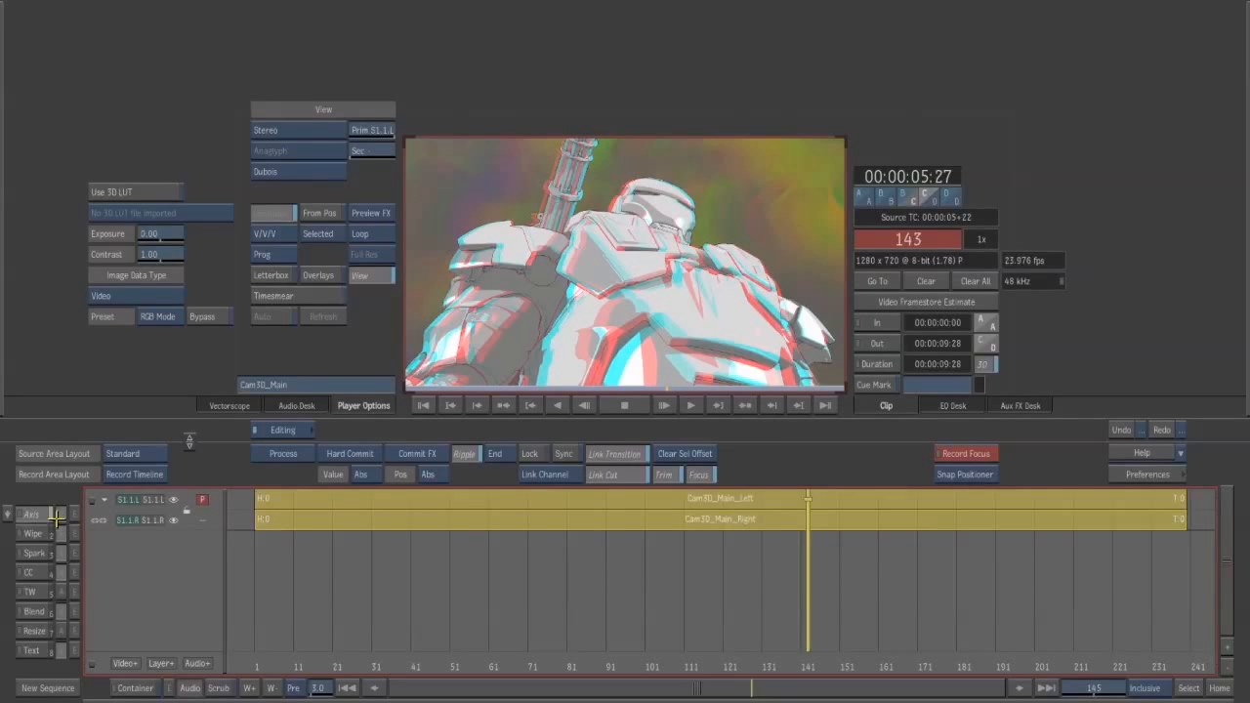
pyautogui.click(35, 514)
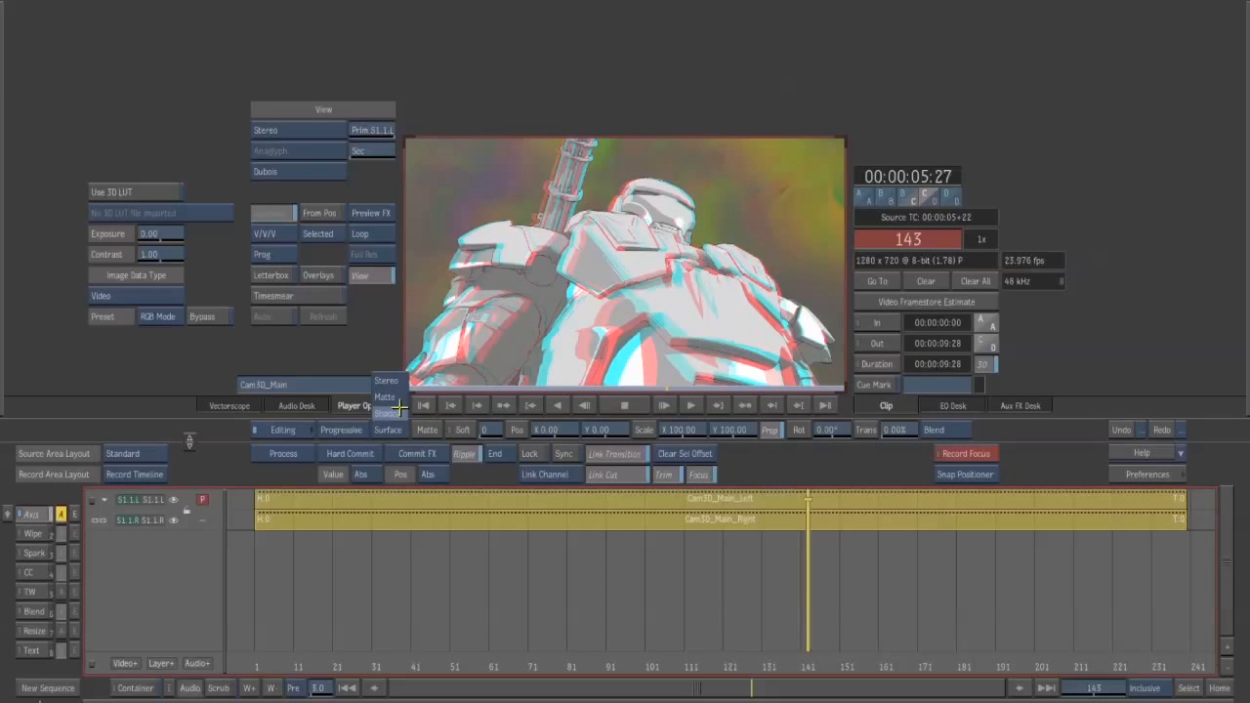
pyautogui.click(398, 382)
pyautogui.moveTo(566, 430); pyautogui.dragTo(569, 457)
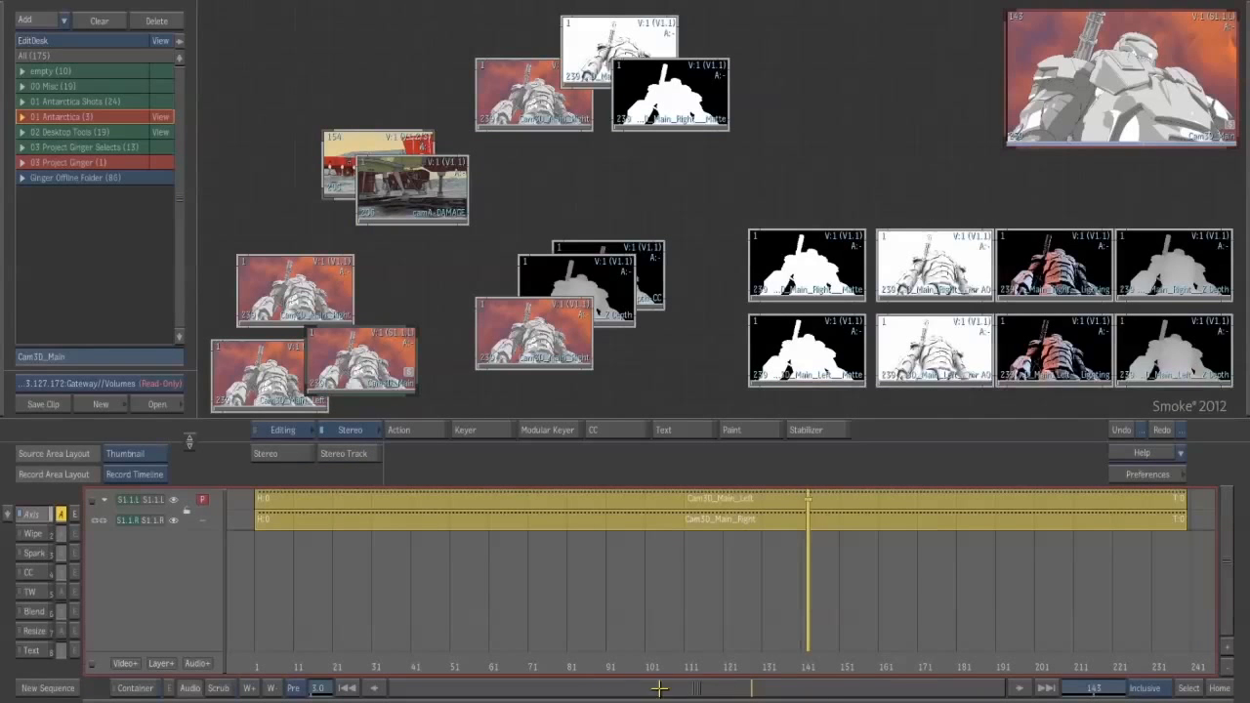
# - Start Flame FX Blend & Comp with the Front1/Matte1/Front2/Matte2/Back input mode for the right-eye render passes
pyautogui.click(353, 429)
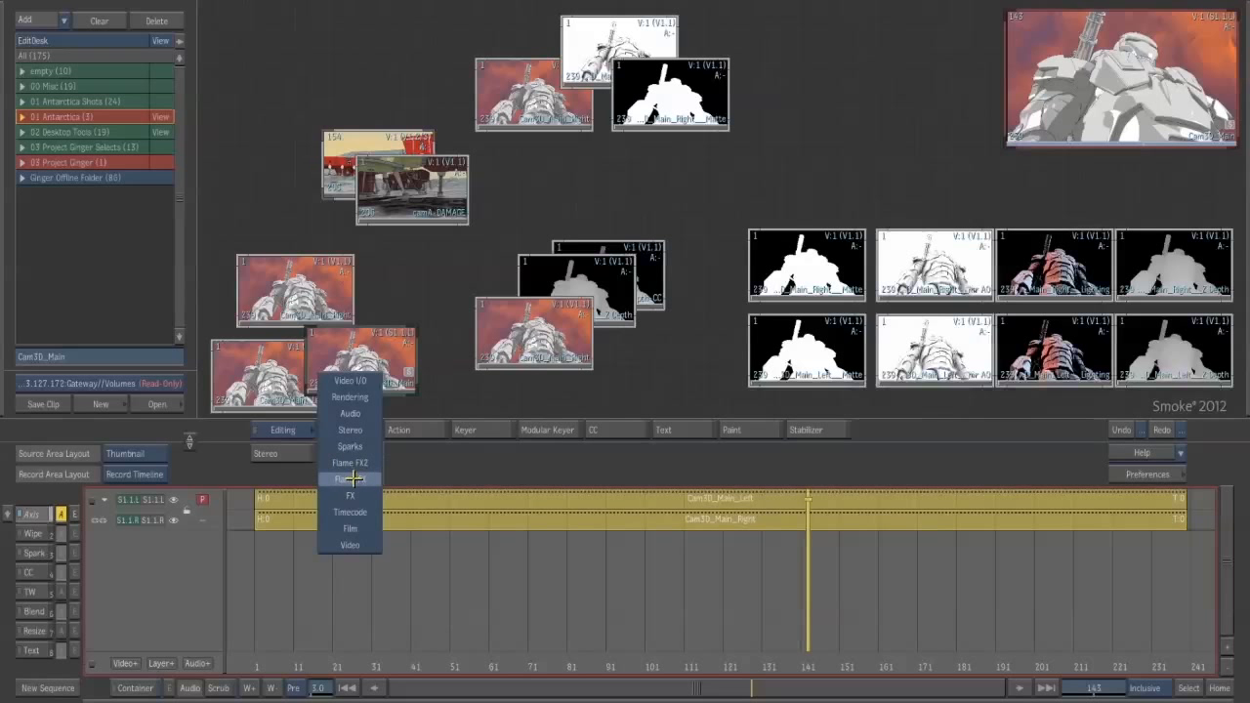
pyautogui.click(351, 478)
pyautogui.click(348, 453)
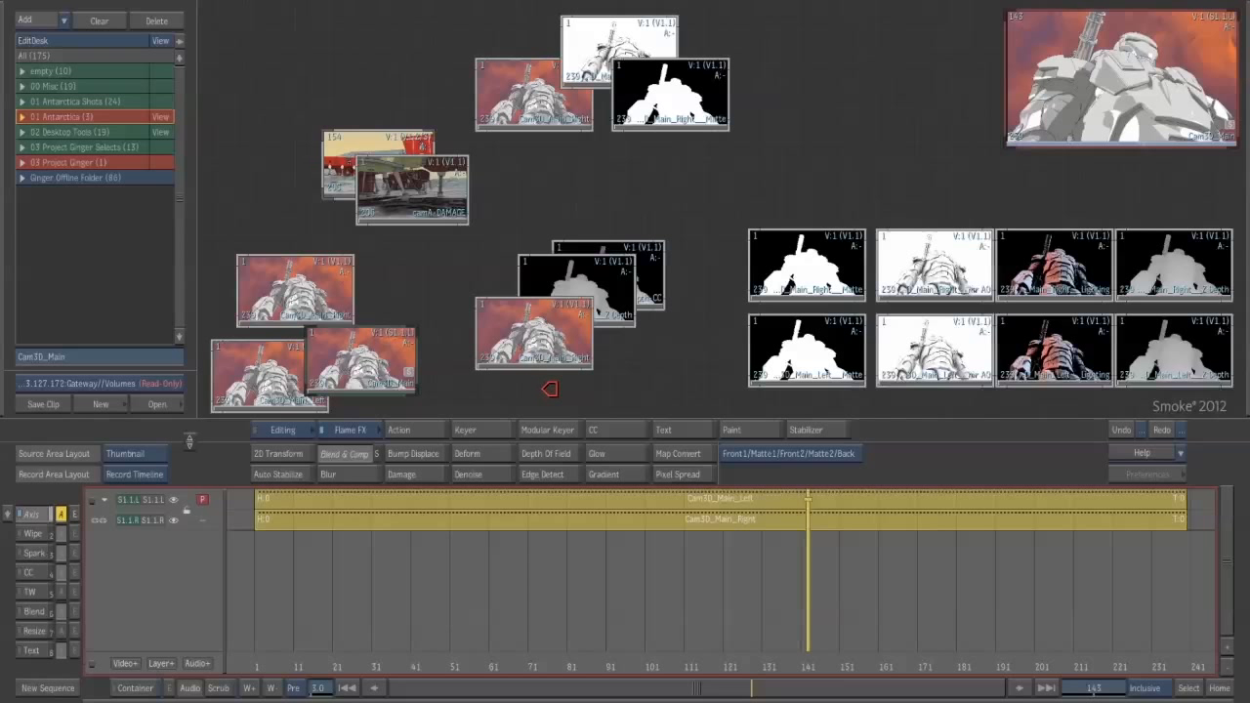
pyautogui.click(754, 452)
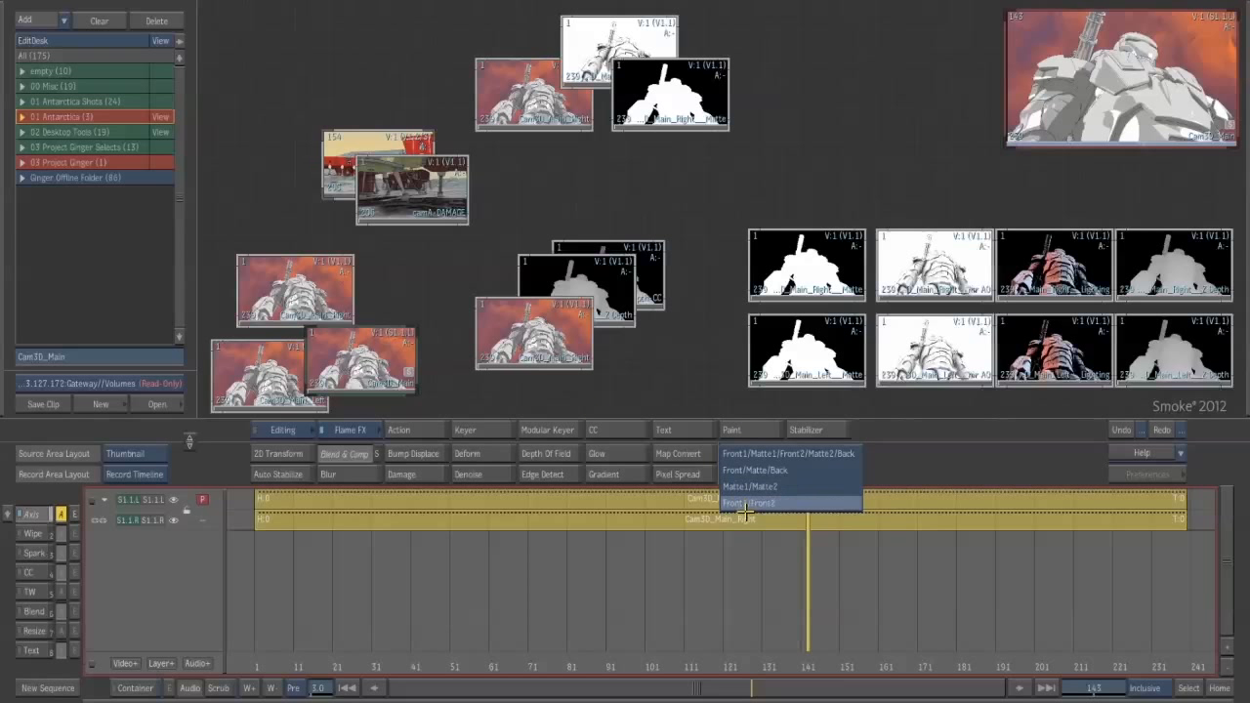
pyautogui.click(773, 454)
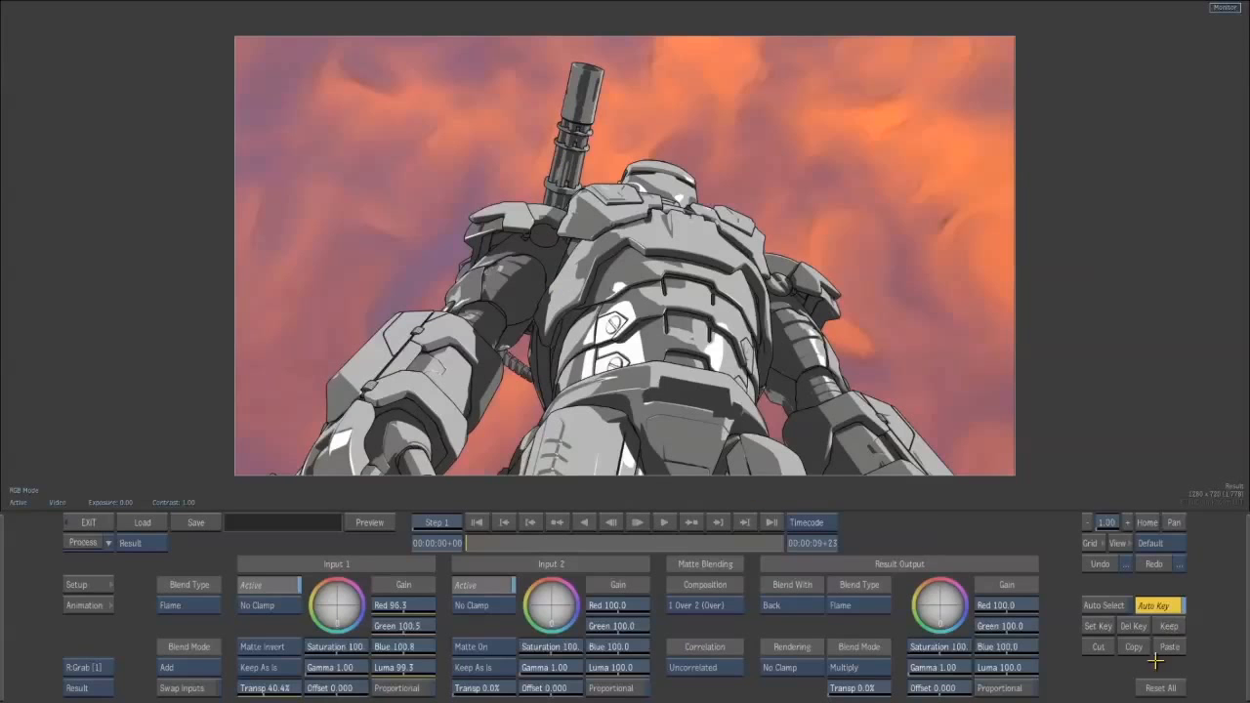
# - Scrub the composite, return to its first frame, and set Input 1's transparency to 40.9%
pyautogui.click(517, 543)
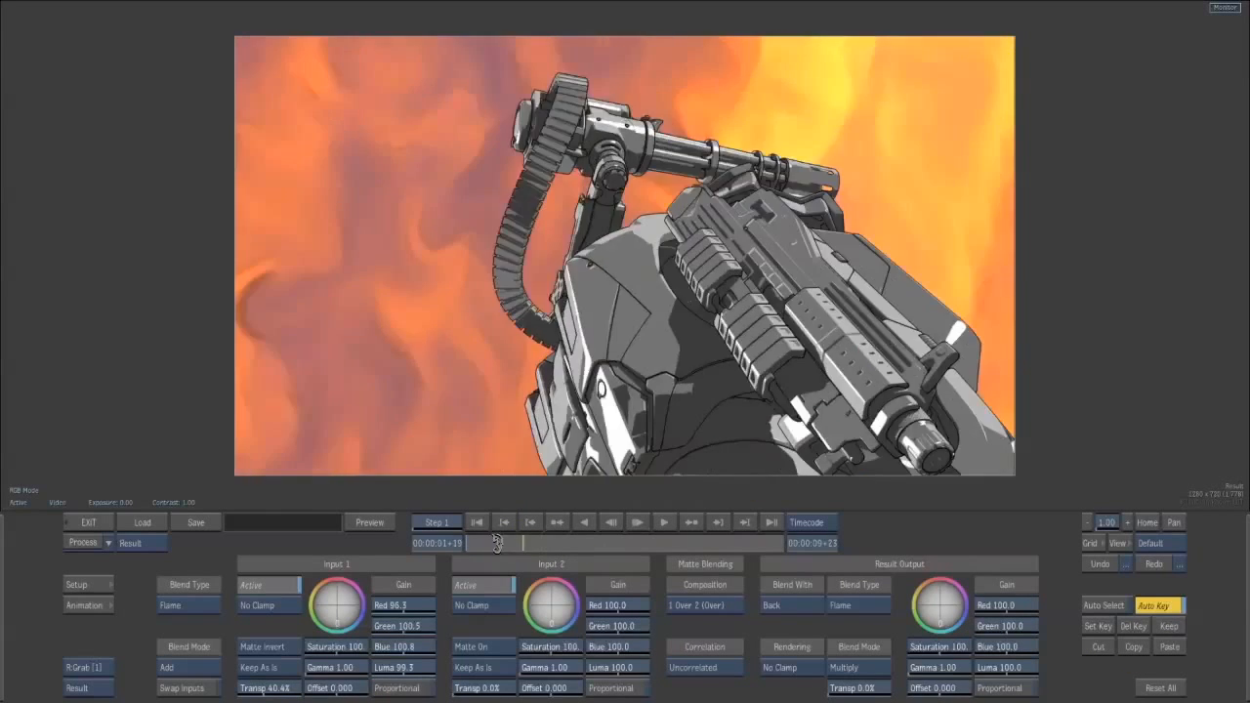
pyautogui.moveTo(496, 542); pyautogui.dragTo(450, 543)
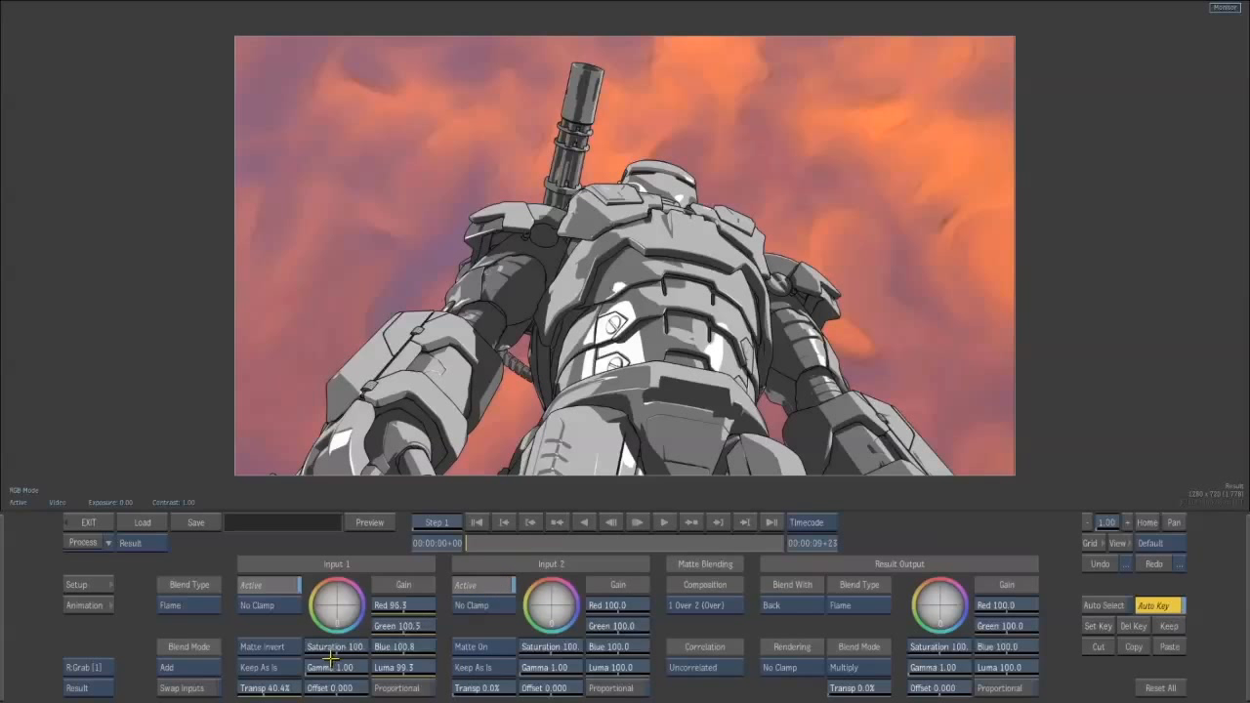
pyautogui.moveTo(262, 688); pyautogui.dragTo(297, 684)
# - Choose Flame as the result output's blend type and Multiply as its blend mode, and scrub back to the start
pyautogui.click(861, 605)
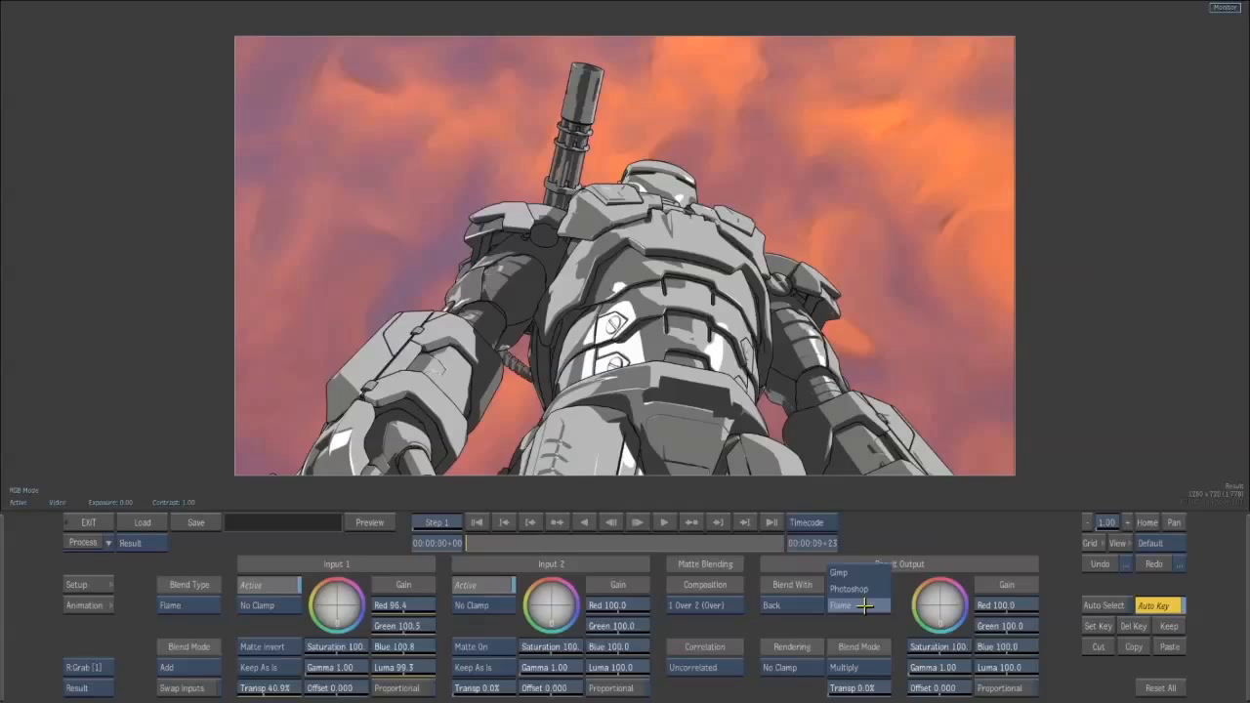
pyautogui.click(857, 605)
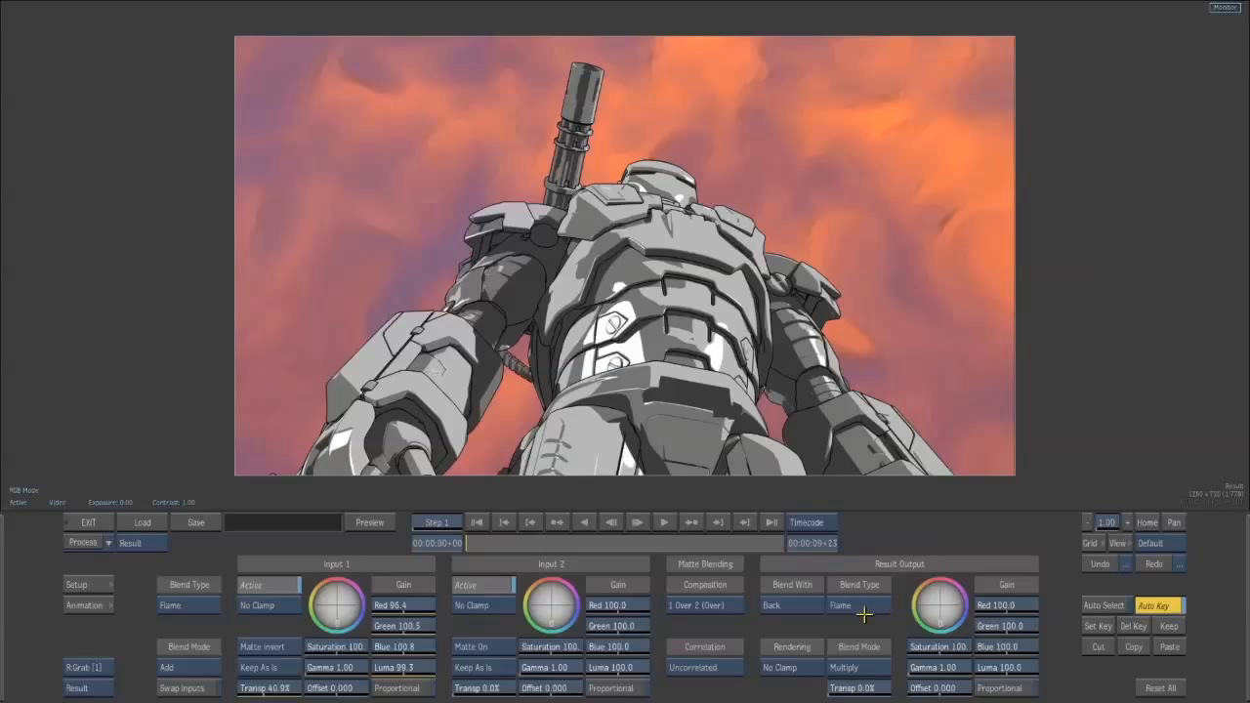
pyautogui.click(859, 666)
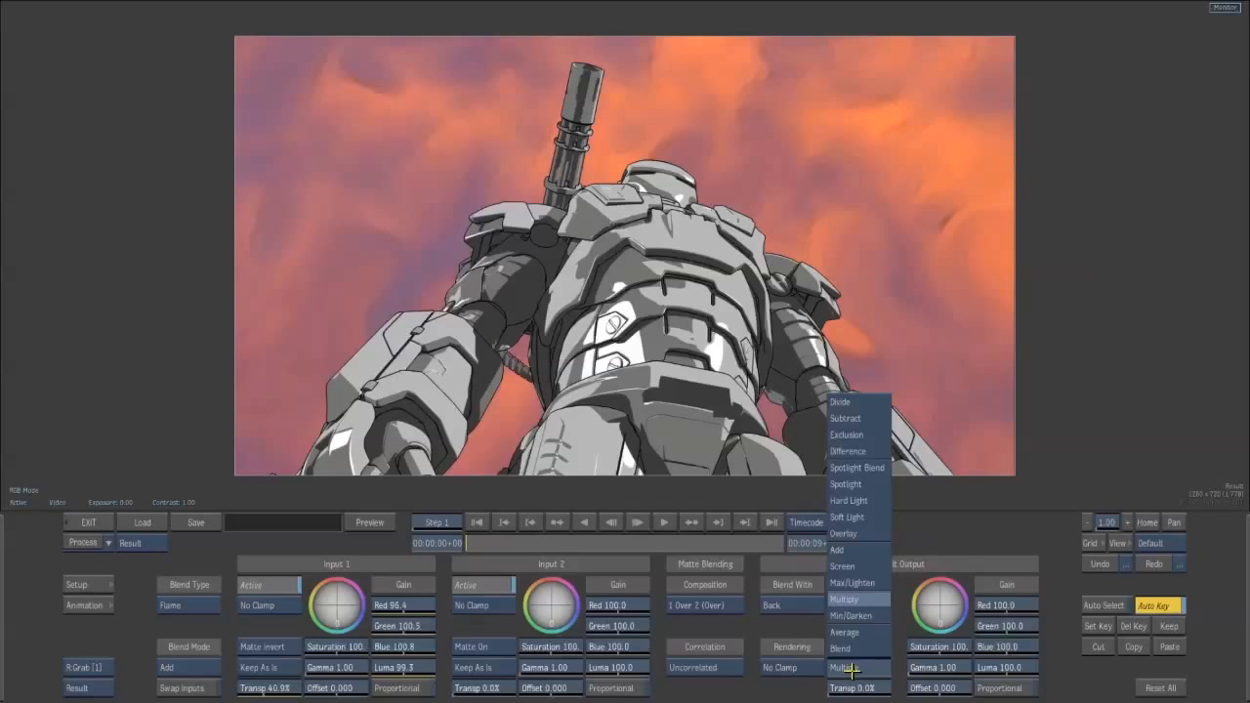
pyautogui.click(862, 600)
pyautogui.moveTo(567, 540); pyautogui.dragTo(448, 548)
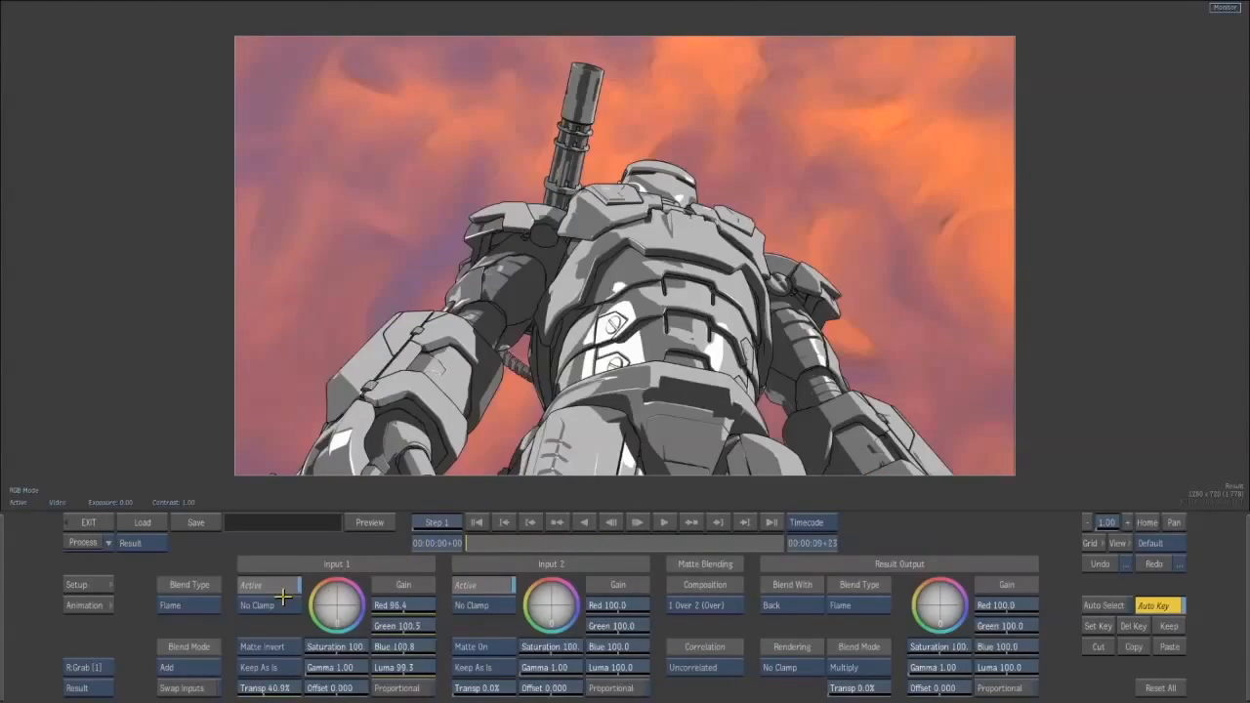
# - Process the blended composite, scrub through the rendered result, and exit Blend & Comp
pyautogui.click(80, 542)
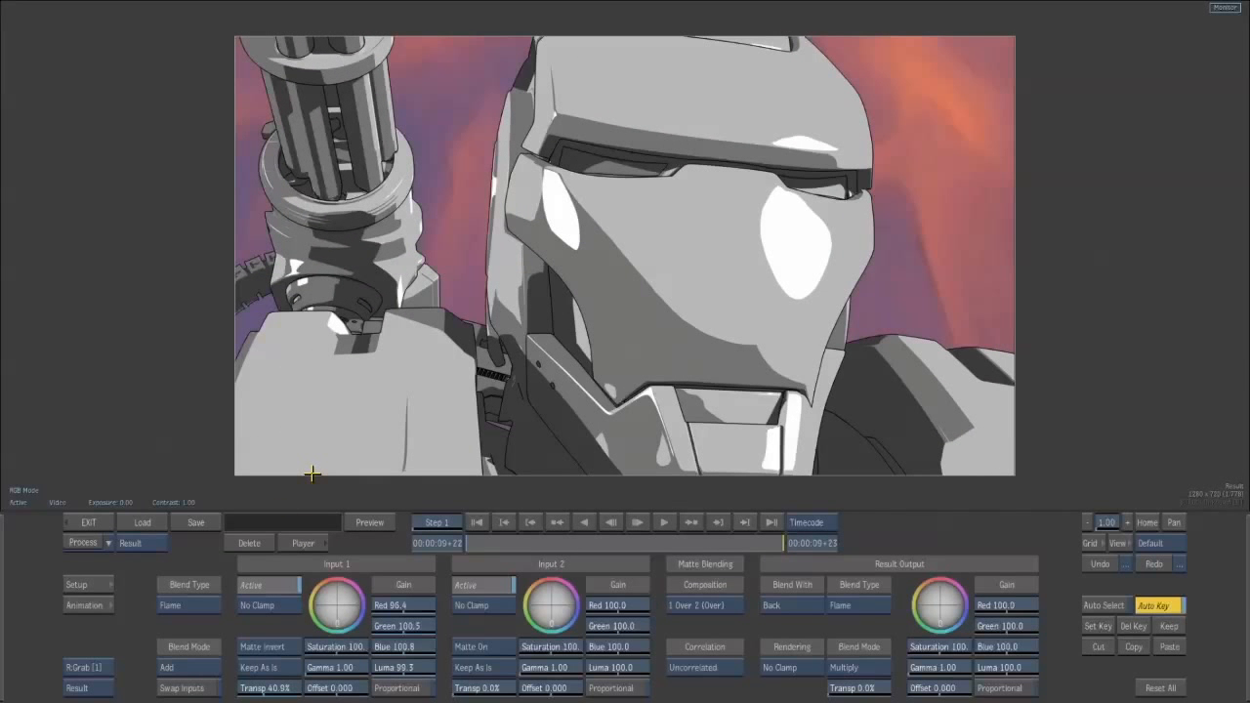
pyautogui.moveTo(544, 543)
pyautogui.mouseDown()
pyautogui.moveTo(519, 543)
pyautogui.moveTo(532, 544)
pyautogui.mouseUp()
pyautogui.click(86, 521)
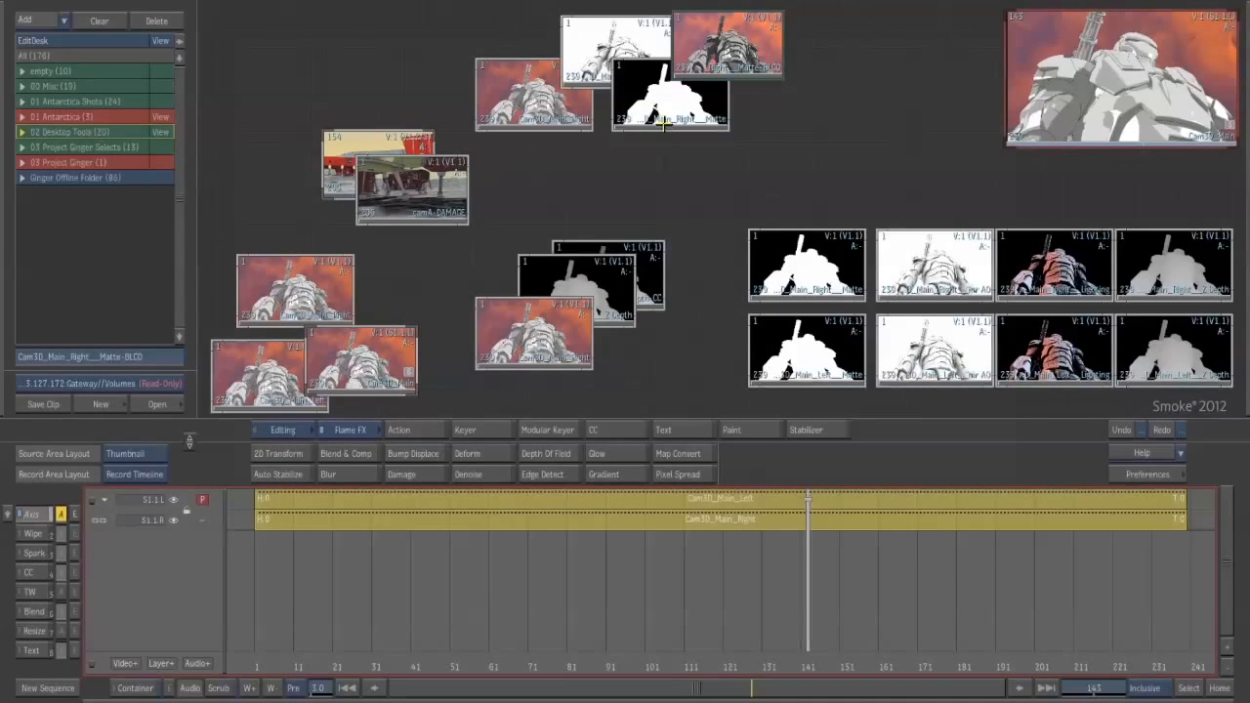
# - Move the processed Cam3D_Main_Right__Matte-BLCD clip directly beneath the right-eye matte clip on the desktop
pyautogui.moveTo(744, 38); pyautogui.dragTo(678, 168)
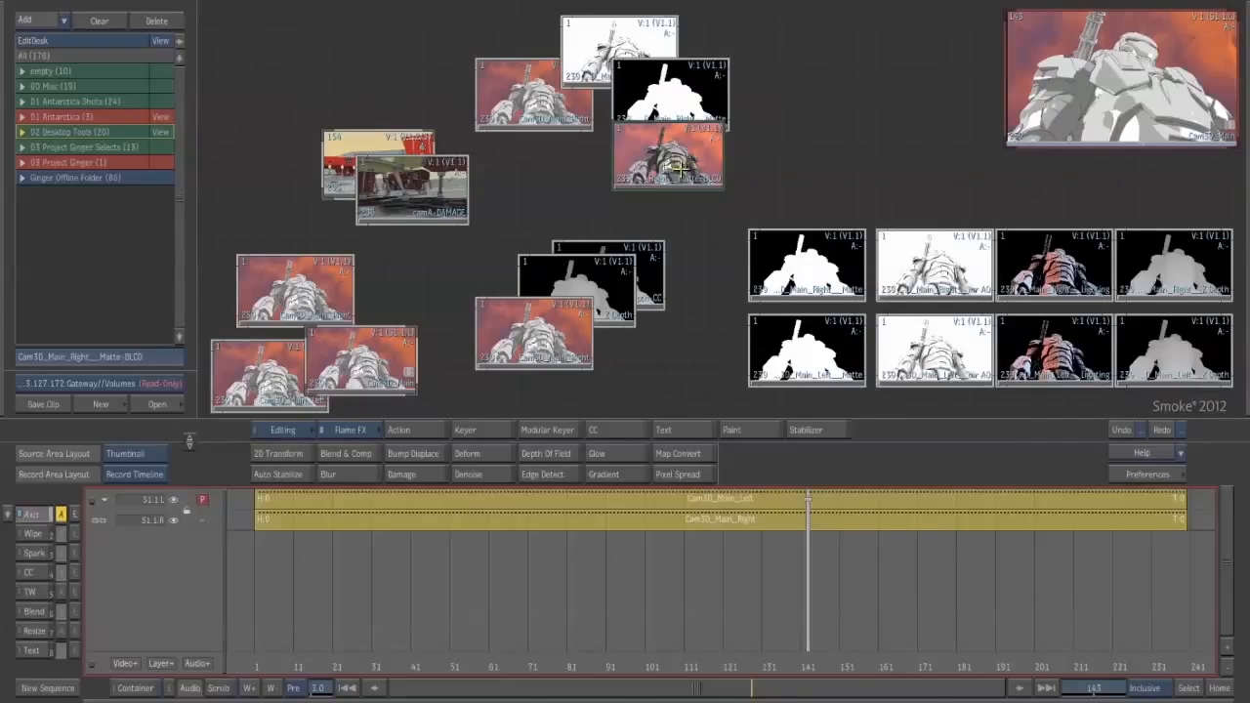
pyautogui.doubleClick(674, 108)
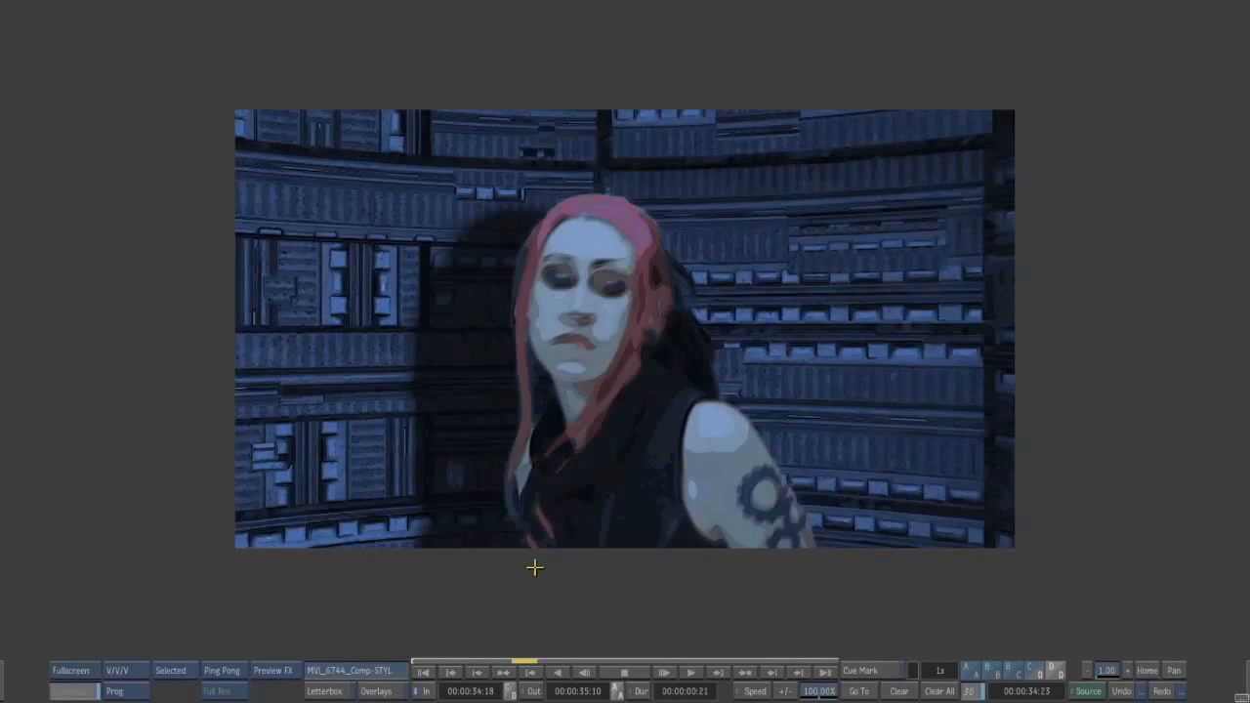
# - Leave the MVI_6744_Comp-STYL view and examine the green-screen production stills in the DSC-RSZ clip frame by frame
pyautogui.press('Escape')
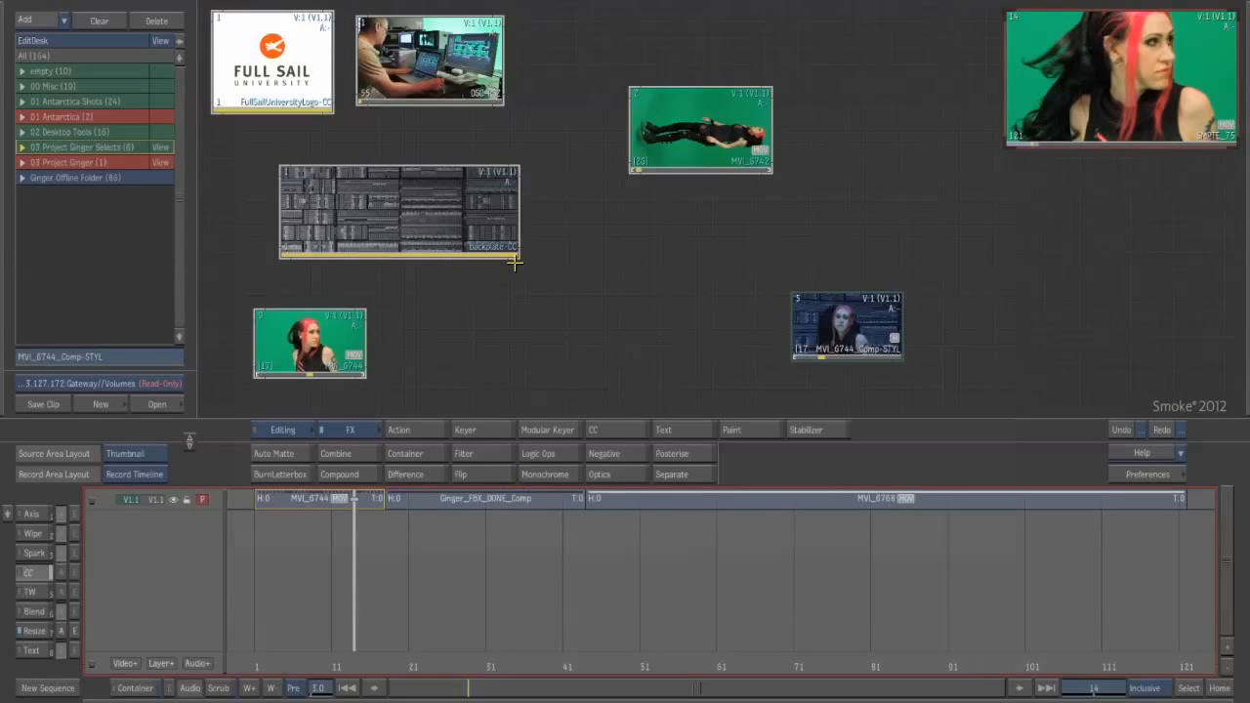
pyautogui.click(279, 85)
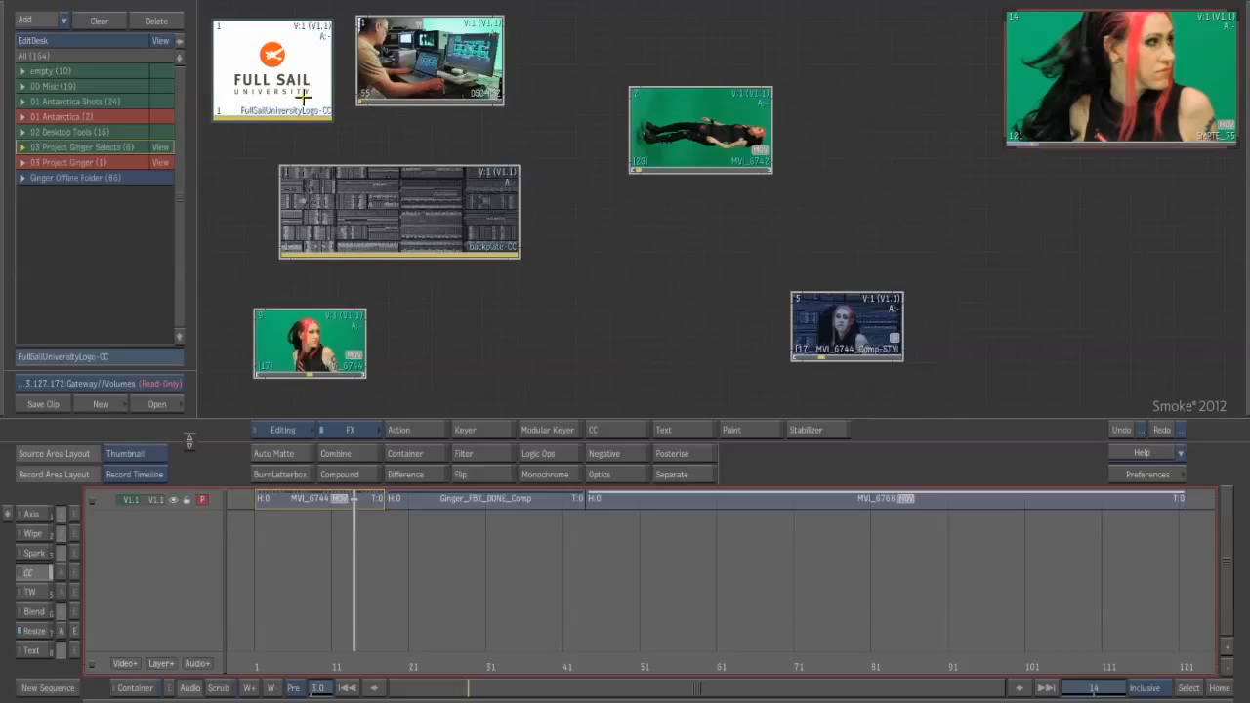
pyautogui.doubleClick(433, 82)
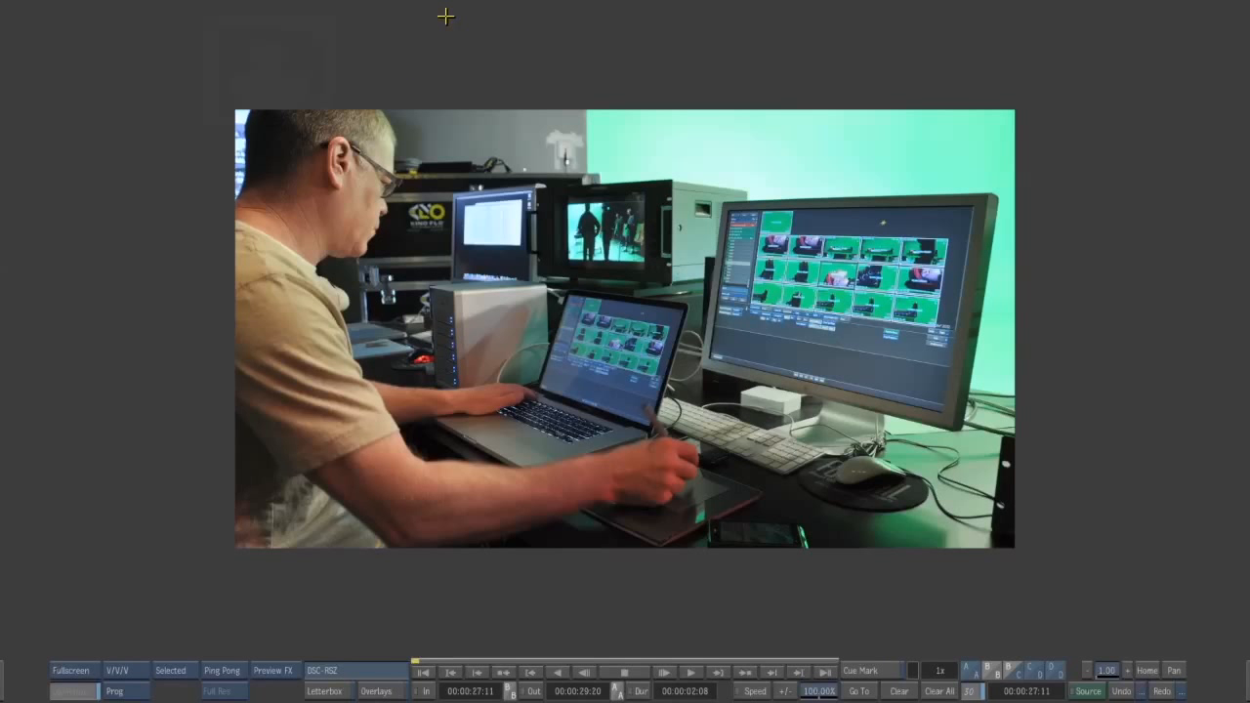
pyautogui.press('Right')
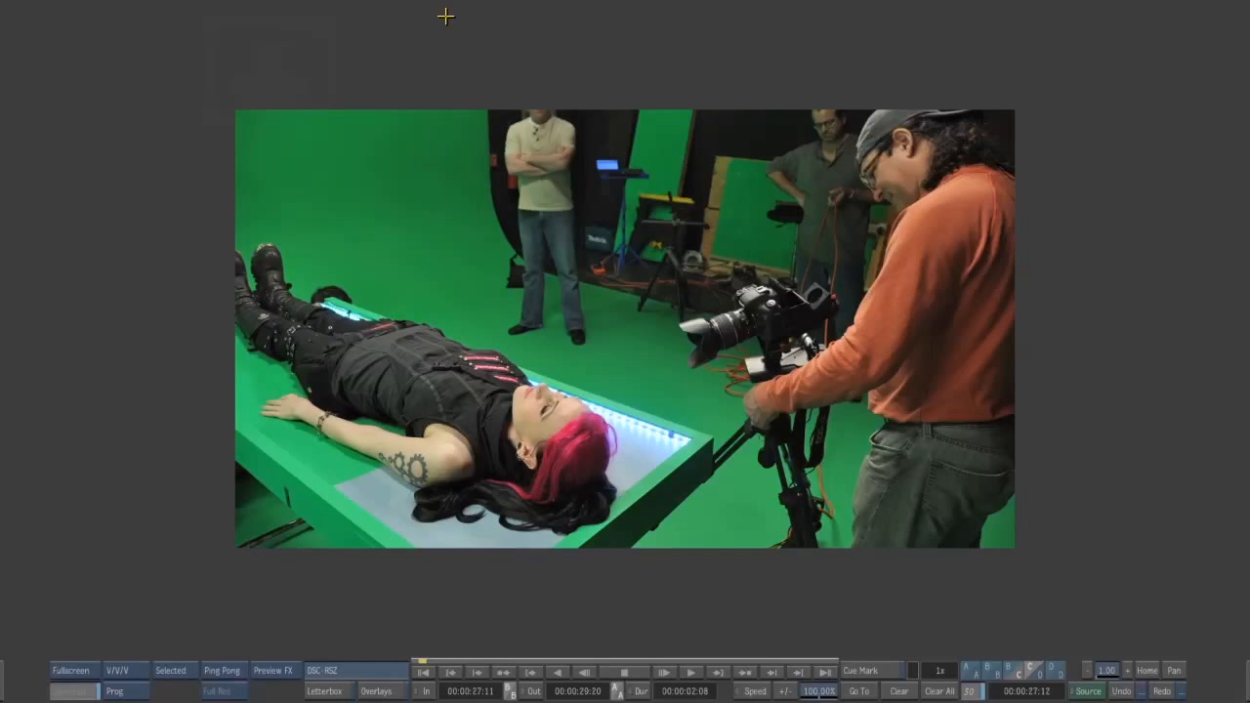
pyautogui.press('Right')
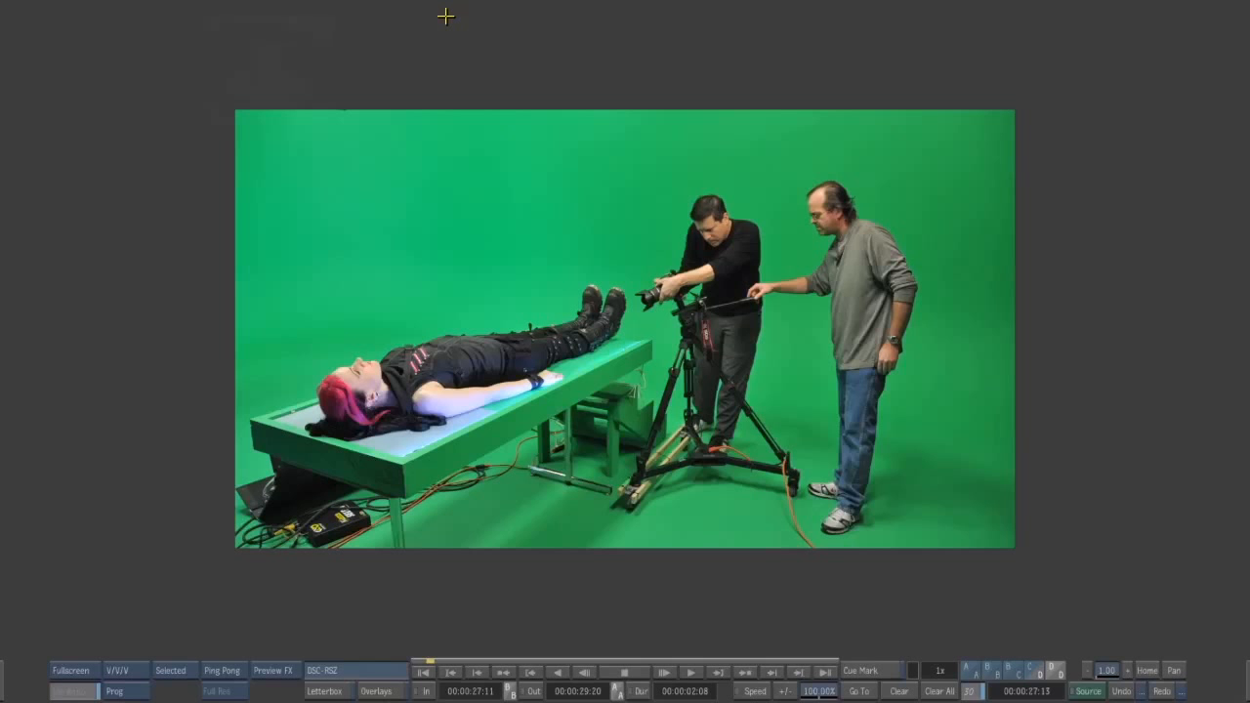
pyautogui.press('Right')
pyautogui.press('Right')
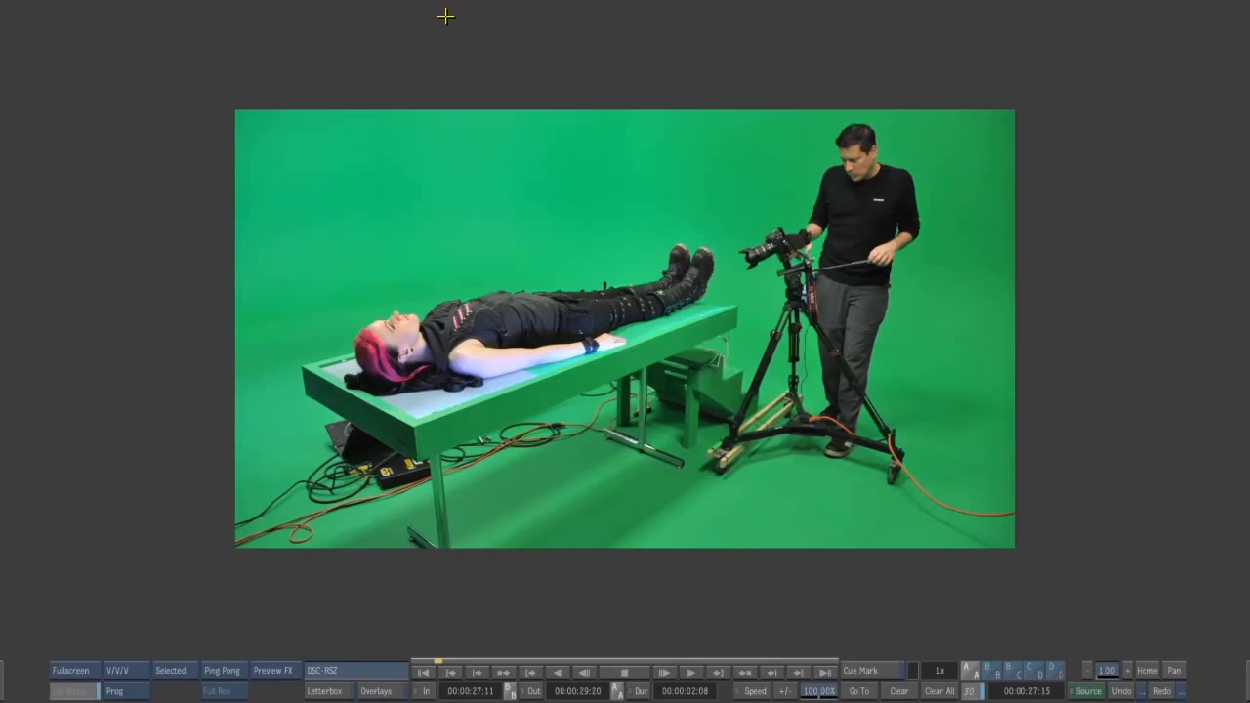
pyautogui.press('Right')
pyautogui.press('Right')
pyautogui.press('Right')
pyautogui.press('Right')
pyautogui.press('Right')
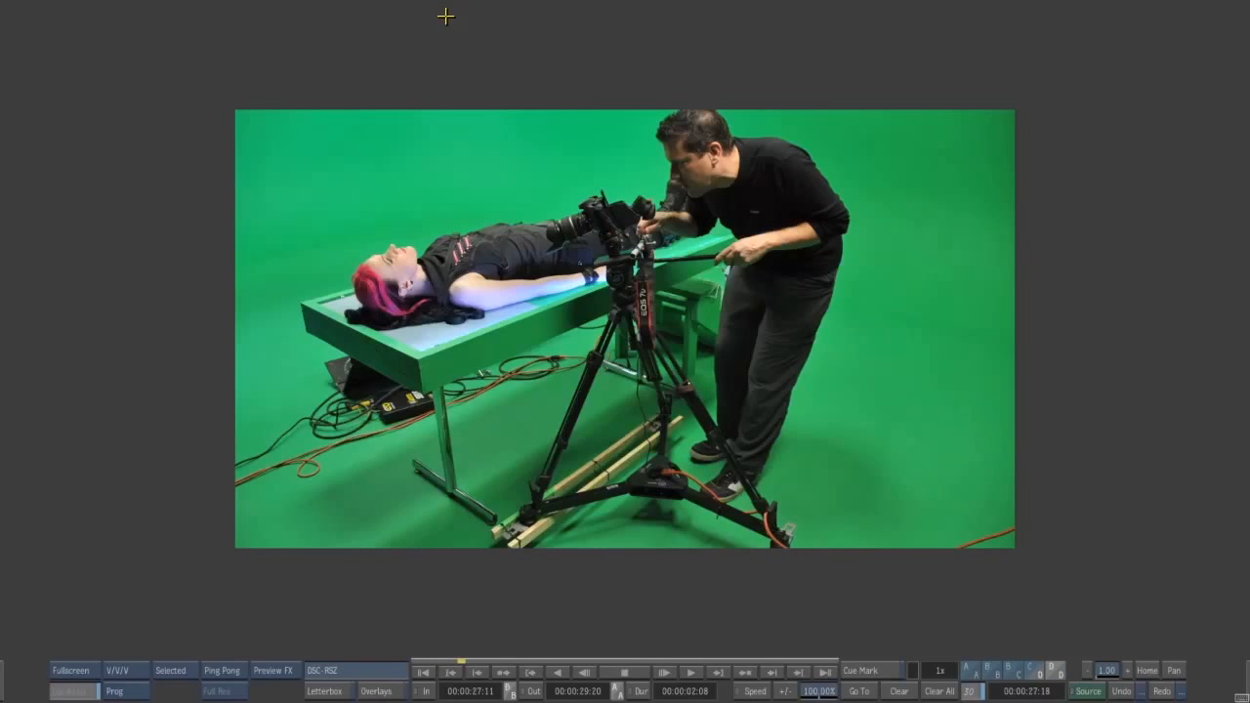
pyautogui.press('Right')
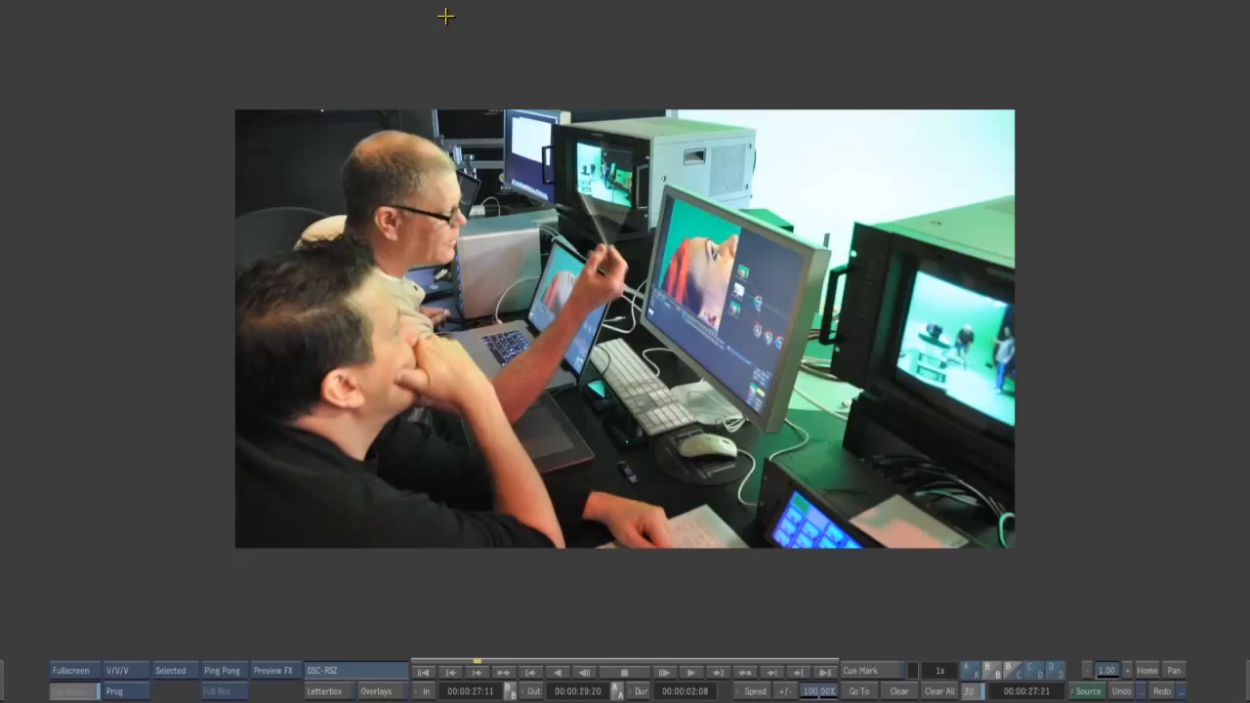
pyautogui.press('Right')
pyautogui.press('Right')
pyautogui.press('Right')
pyautogui.press('Right')
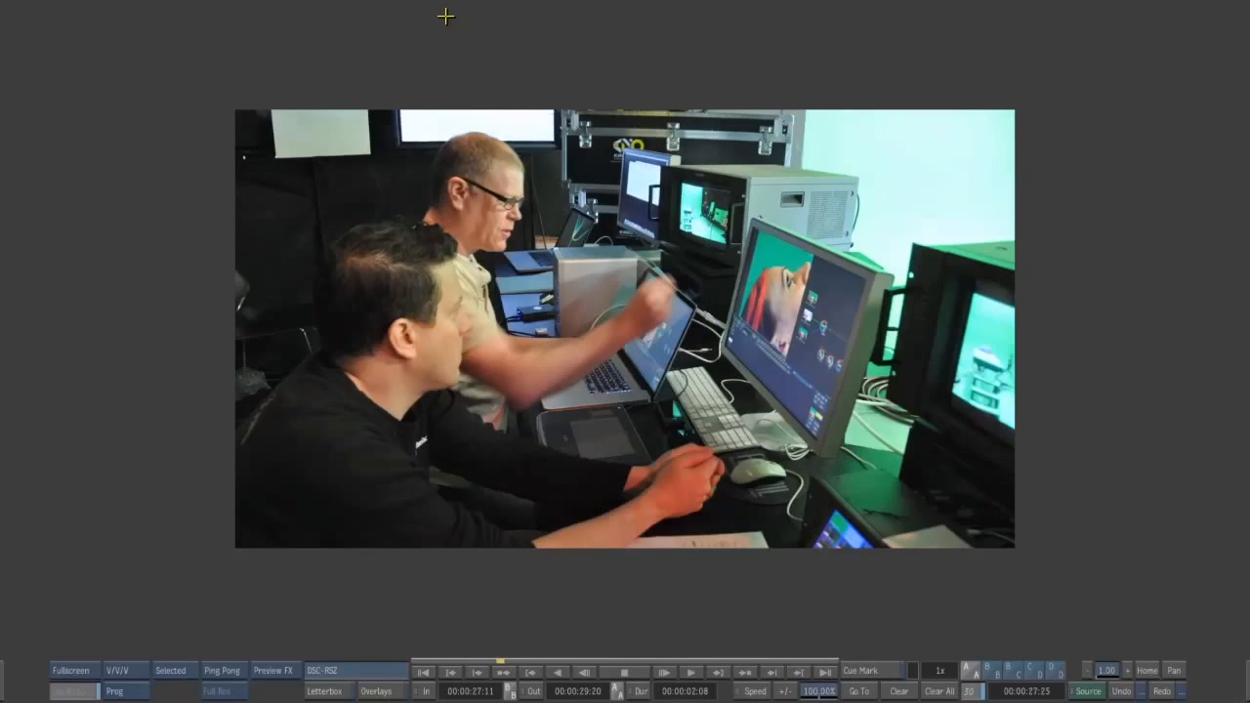
pyautogui.press('Right')
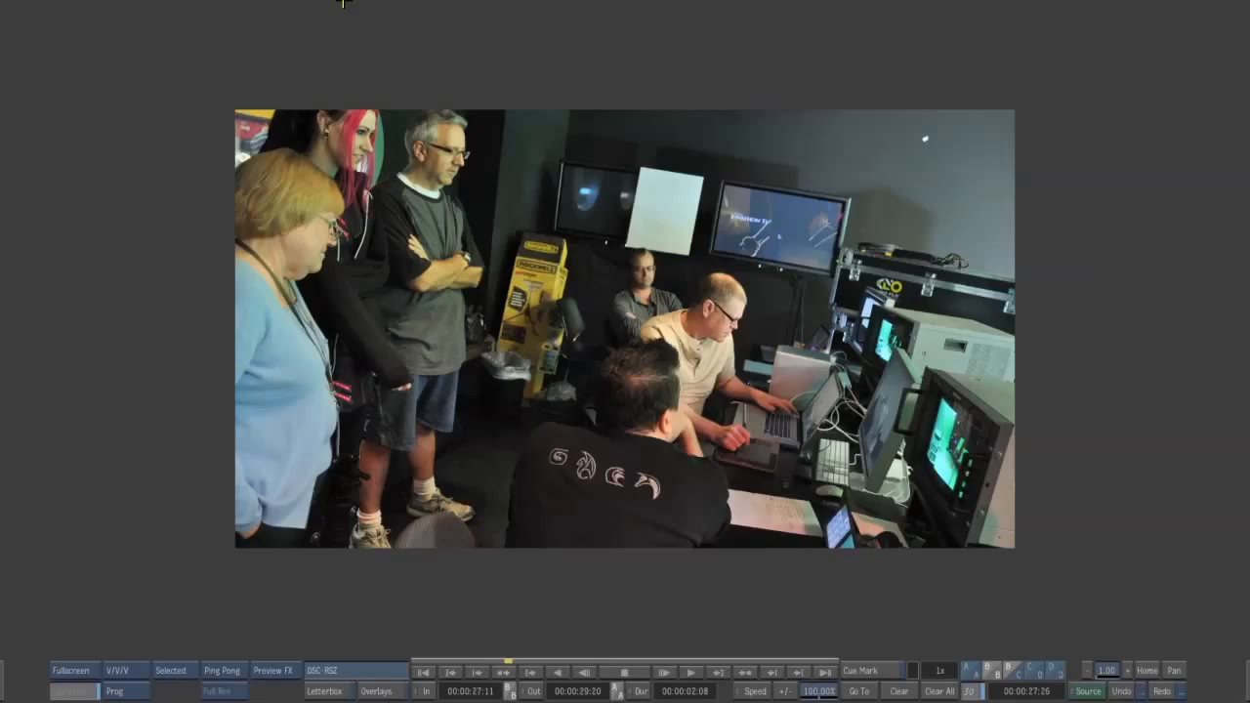
pyautogui.press('Right')
pyautogui.press('Right')
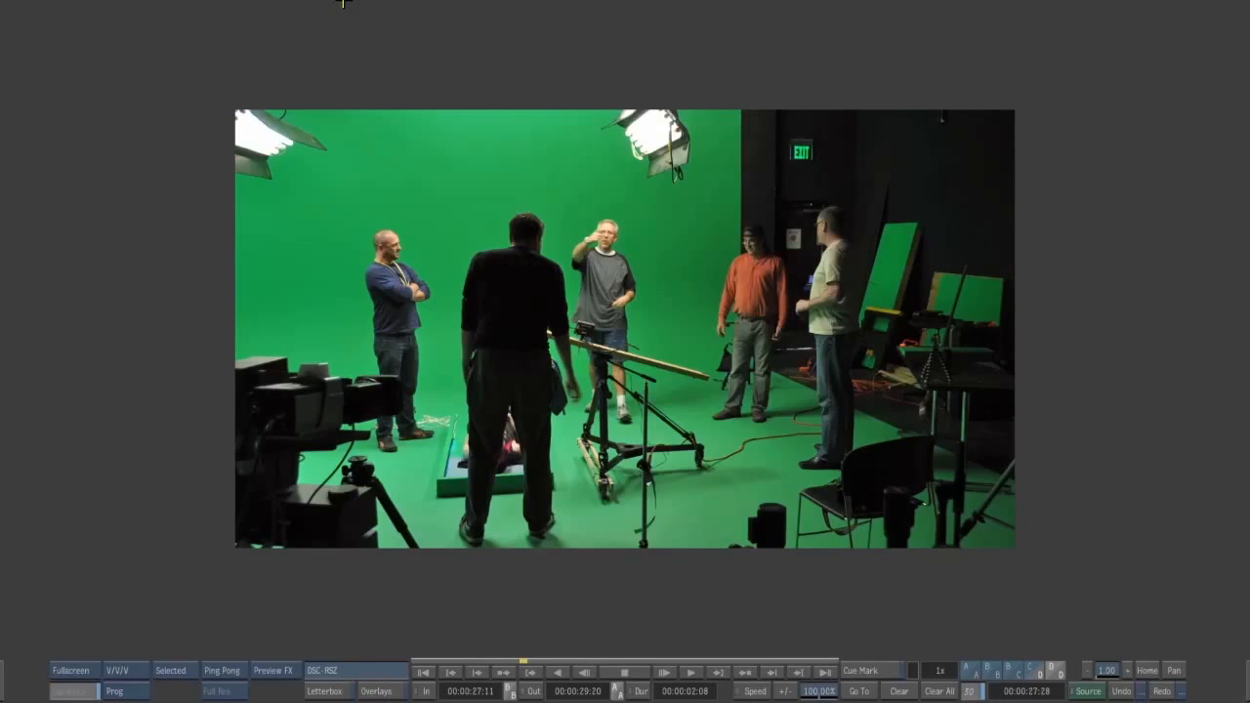
# - Examine the remaining green-screen production stills in the DSC-RSZ clip and return to the desktop
pyautogui.press('Left')
pyautogui.press('Left')
pyautogui.press('Left')
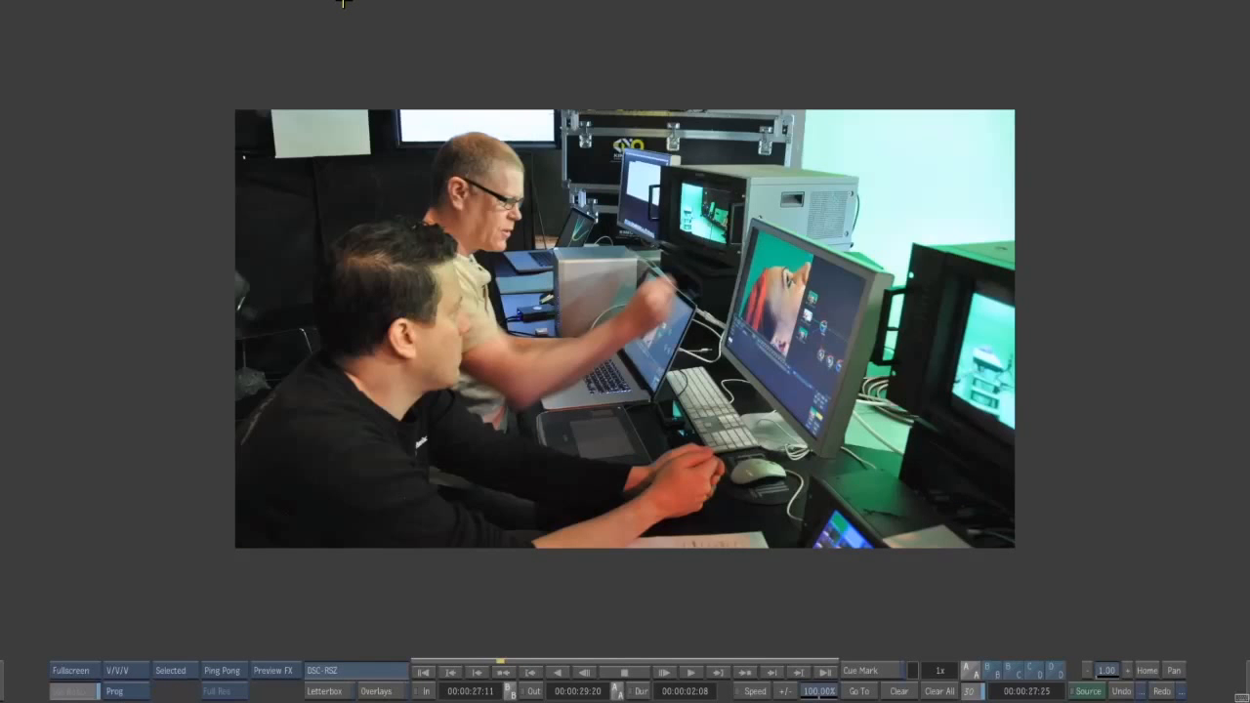
pyautogui.press('Escape')
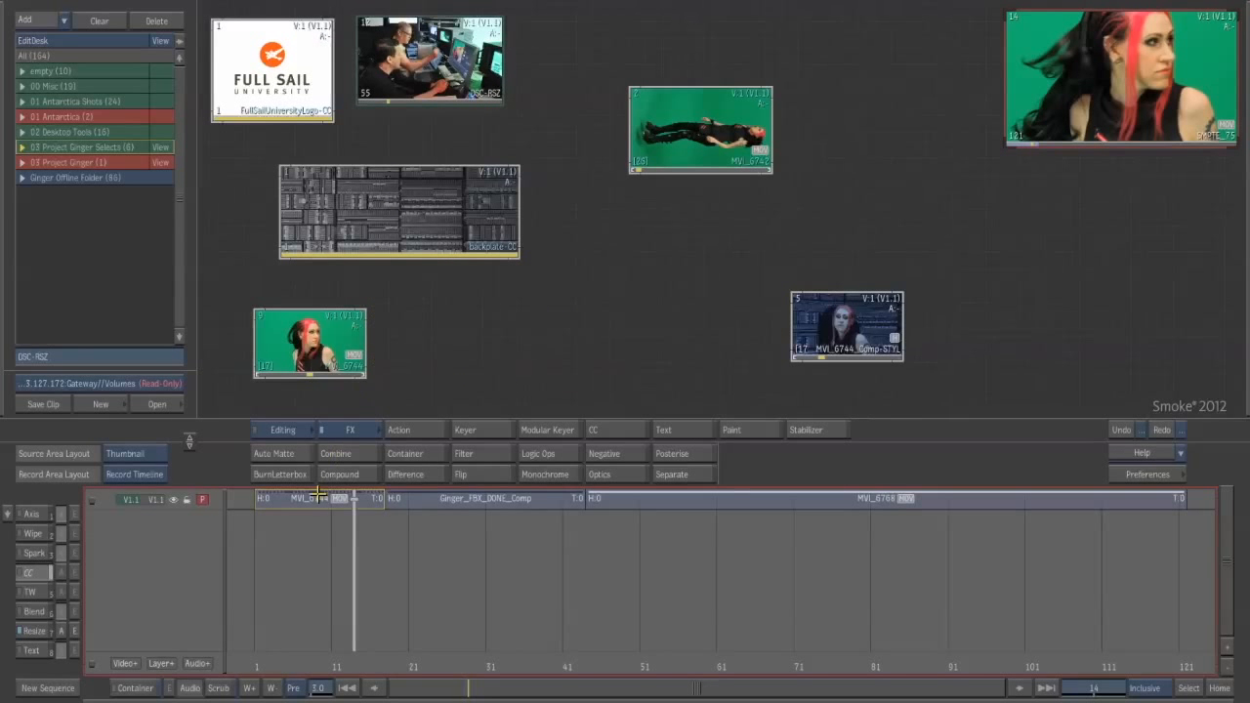
# - Go through the segments of the SMPTE_75 timeline and select the MVI_6744 segment
pyautogui.click(305, 583)
pyautogui.click(361, 499)
pyautogui.click(466, 499)
pyautogui.click(621, 506)
pyautogui.click(527, 503)
pyautogui.click(330, 500)
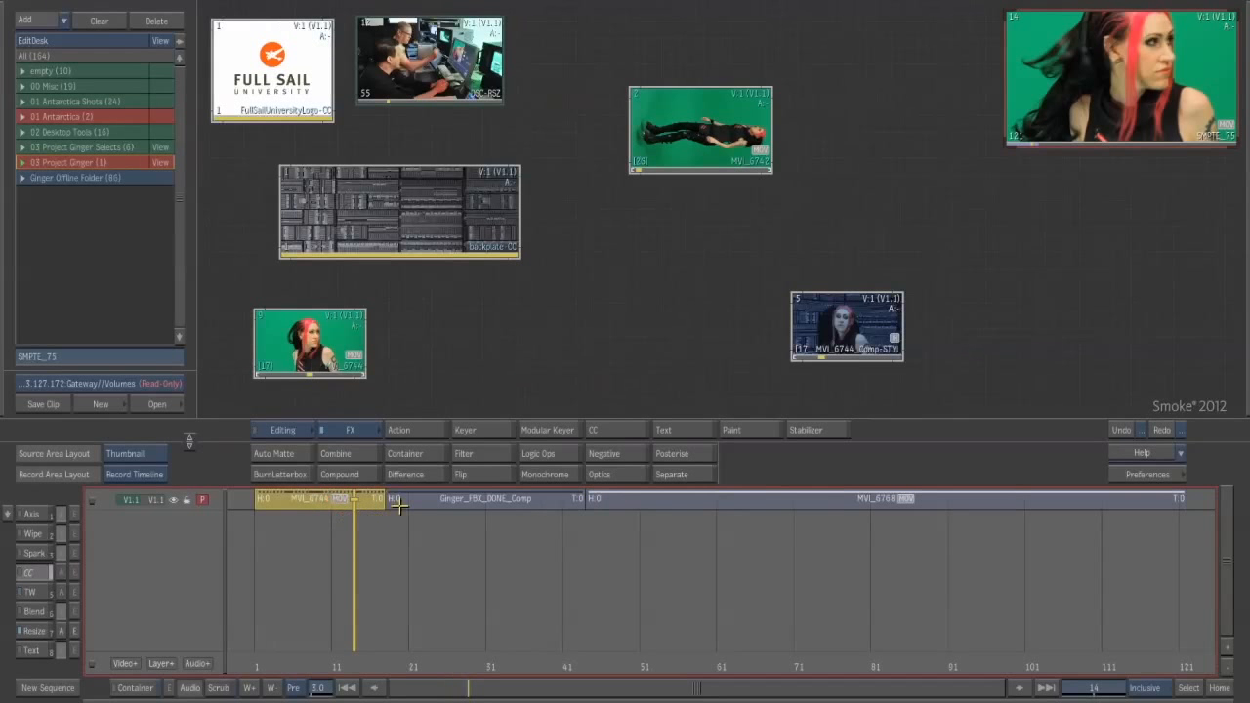
# - Rearrange the desktop clips, placing MVI_6744 beside the SMPTE_75 clip with MVI_6744_Comp-STYL below, and shift backplate-CC slightly
pyautogui.moveTo(319, 346); pyautogui.dragTo(941, 142)
pyautogui.moveTo(865, 296); pyautogui.dragTo(950, 236)
pyautogui.moveTo(920, 134); pyautogui.dragTo(886, 64)
pyautogui.moveTo(887, 298); pyautogui.dragTo(1025, 322)
pyautogui.moveTo(903, 68); pyautogui.dragTo(933, 88)
pyautogui.moveTo(391, 229)
pyautogui.mouseDown()
pyautogui.moveTo(377, 209)
pyautogui.moveTo(407, 245)
pyautogui.moveTo(408, 220)
pyautogui.mouseUp()
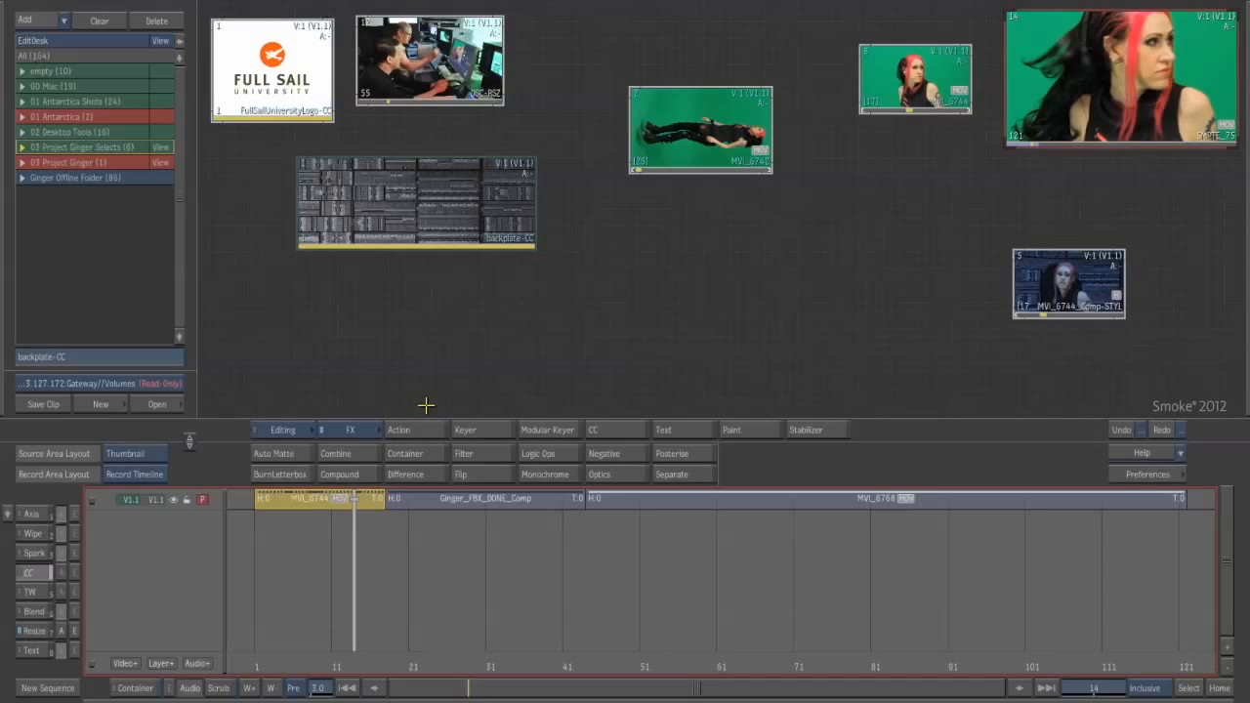
# - Park the SMPTE_75 timeline on frame 9, match out the MVI_6744 source clip, and place it below backplate-CC on the desktop
pyautogui.click(347, 555)
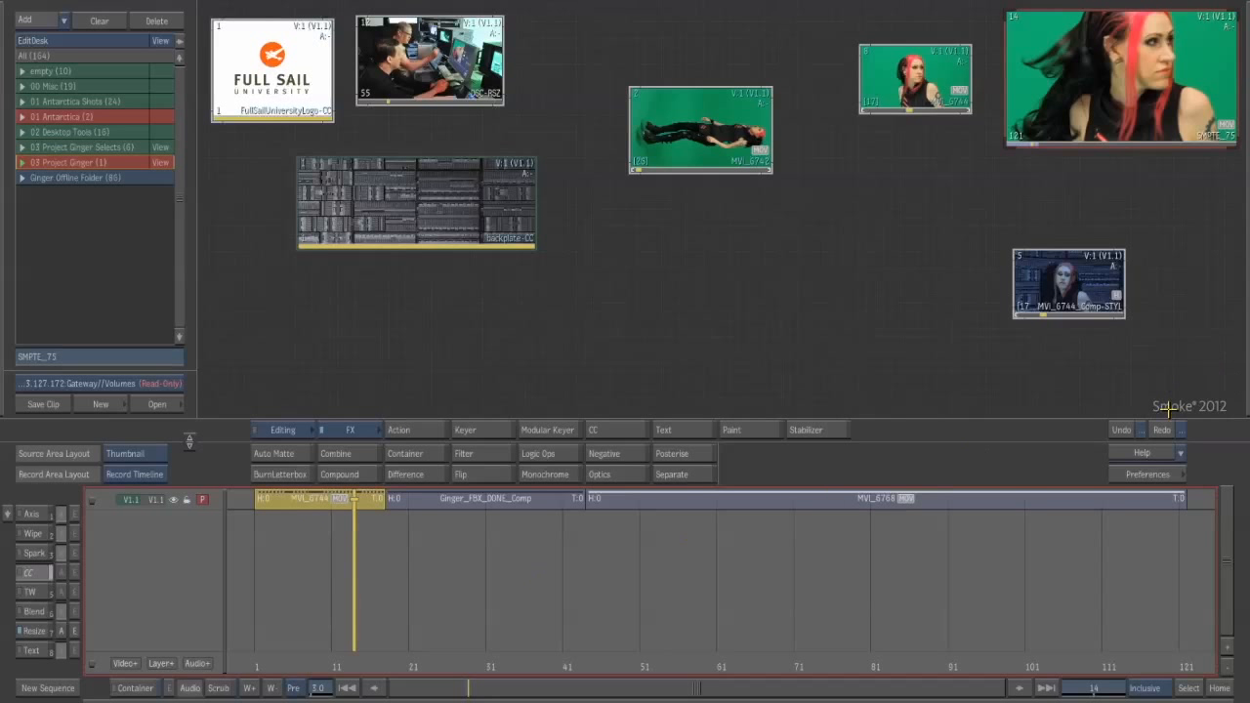
pyautogui.moveTo(1239, 341)
pyautogui.moveTo(360, 658); pyautogui.dragTo(315, 664)
pyautogui.moveTo(1242, 347)
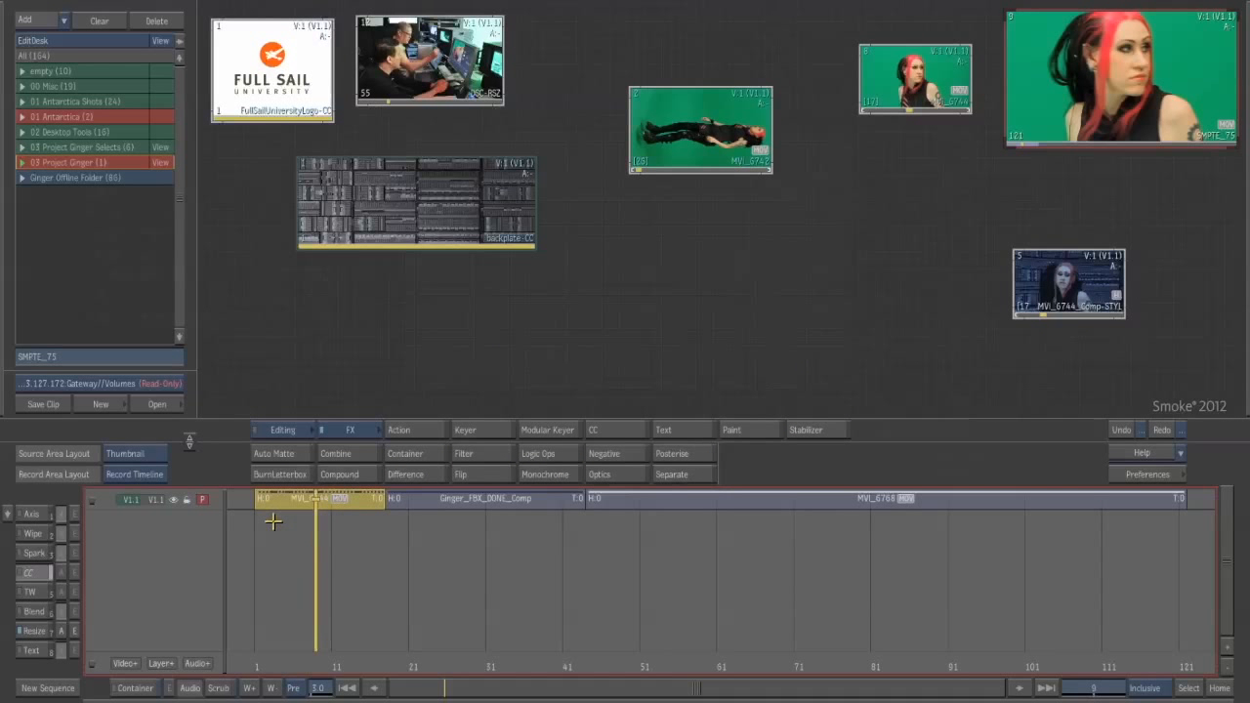
pyautogui.press('f')
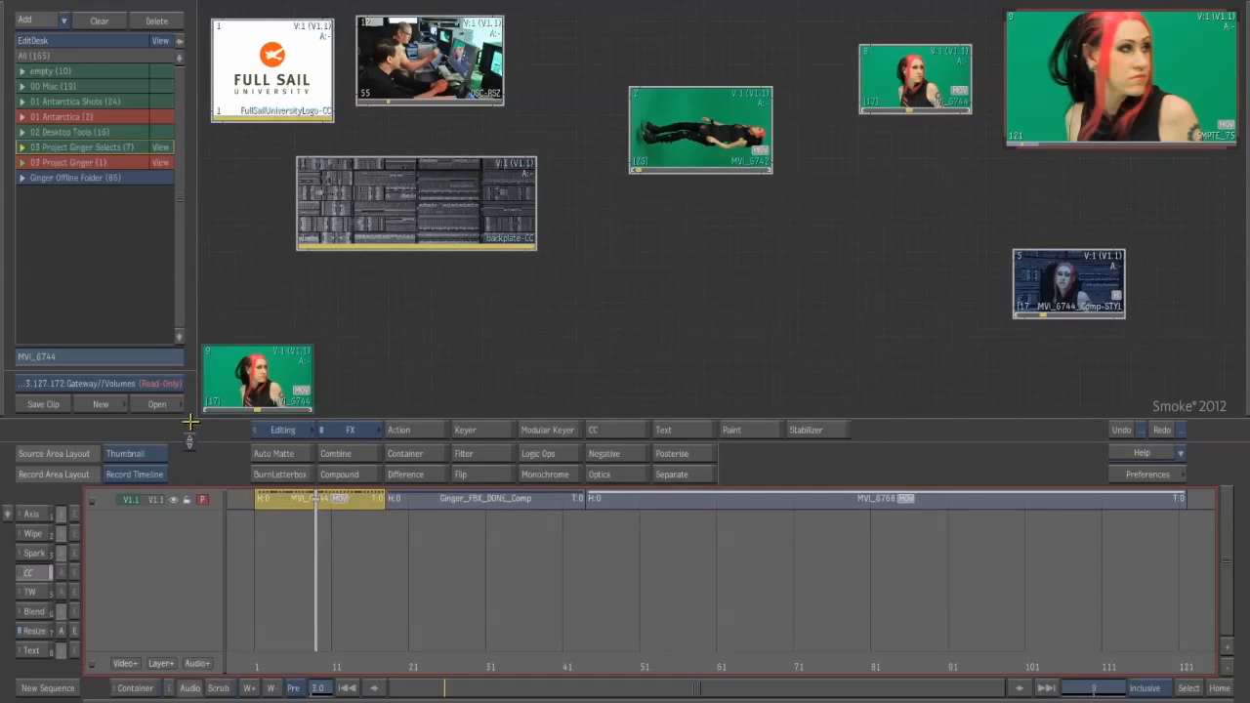
pyautogui.moveTo(265, 381); pyautogui.dragTo(299, 411)
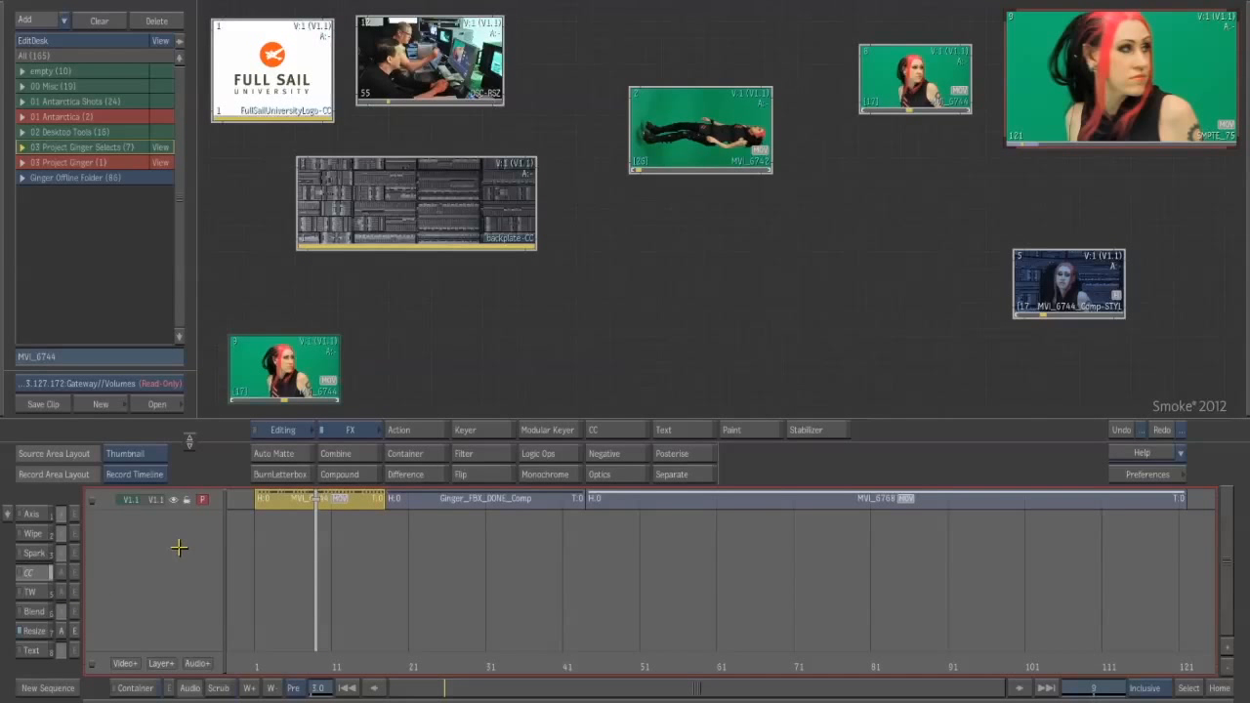
# - Load the matched MVI_6744 clip into Action with the Clear All option and check its first and last frames
pyautogui.click(395, 431)
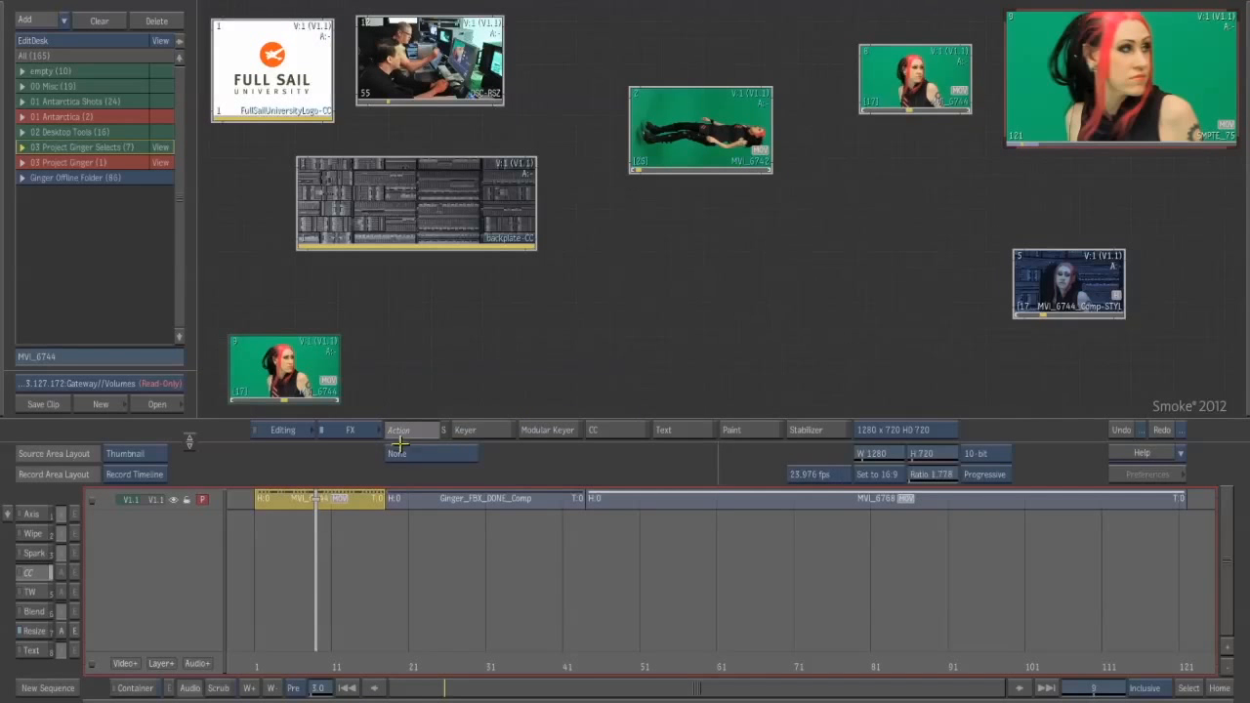
pyautogui.click(425, 453)
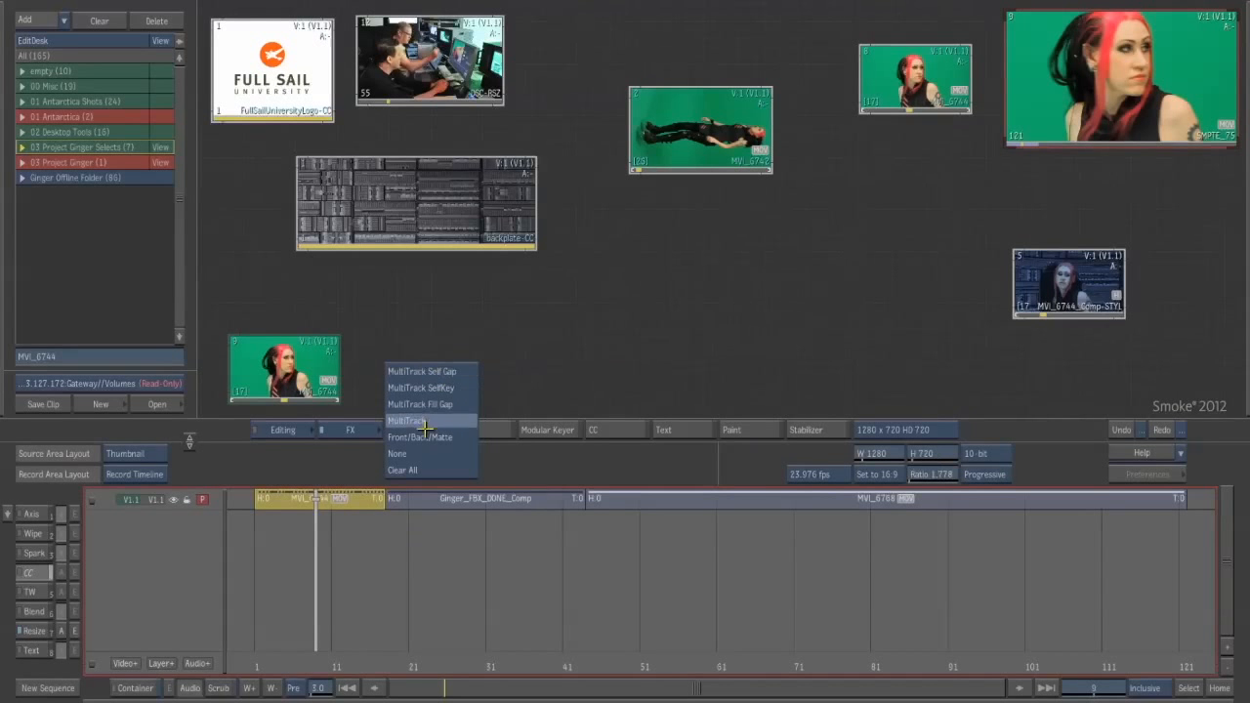
pyautogui.click(412, 470)
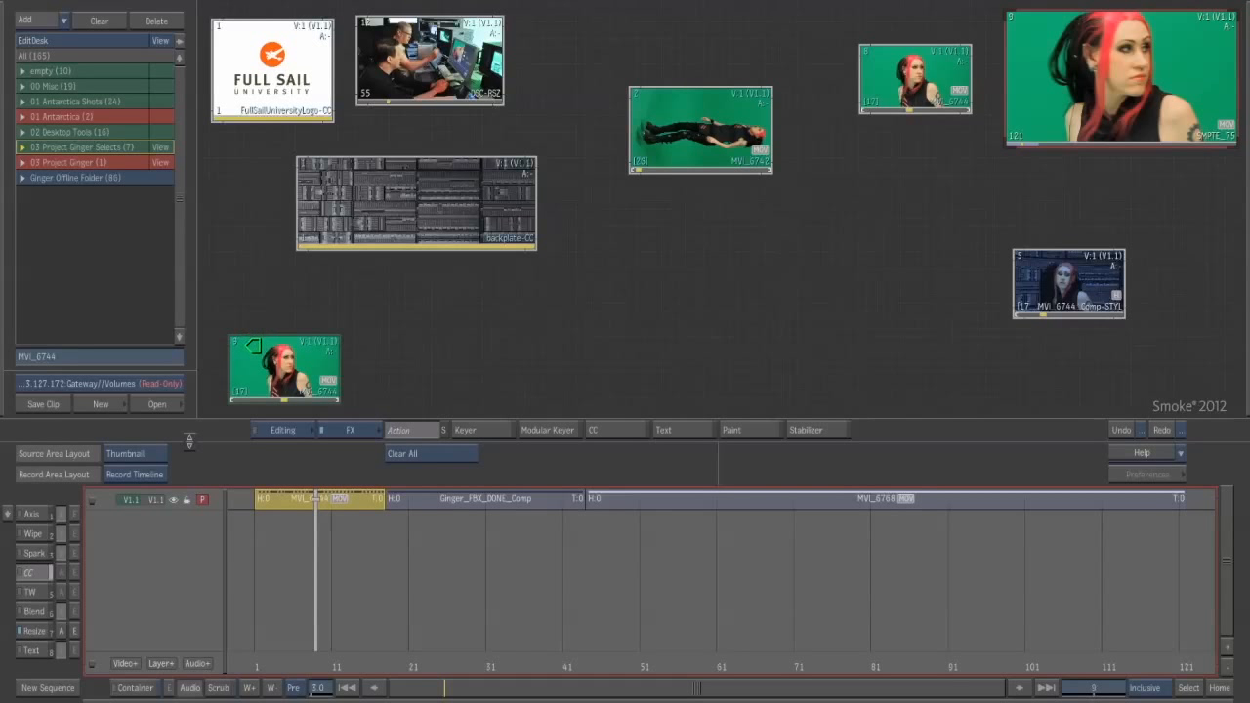
pyautogui.click(381, 334)
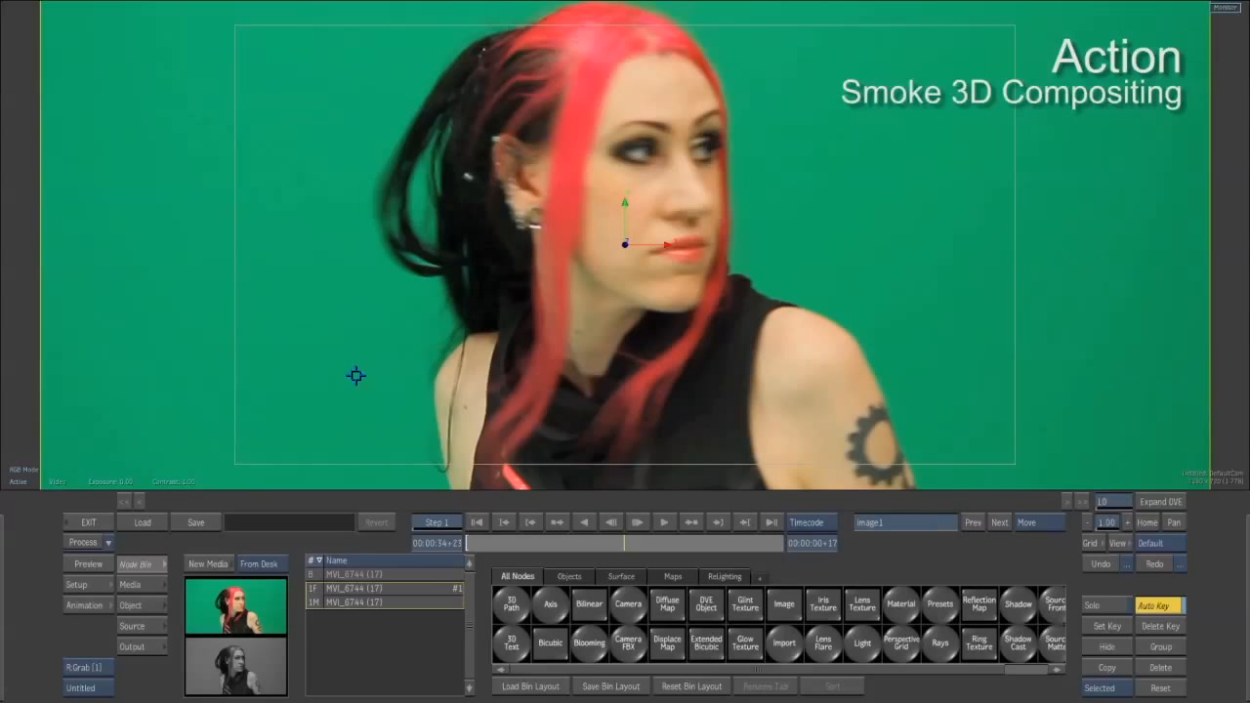
pyautogui.click(478, 521)
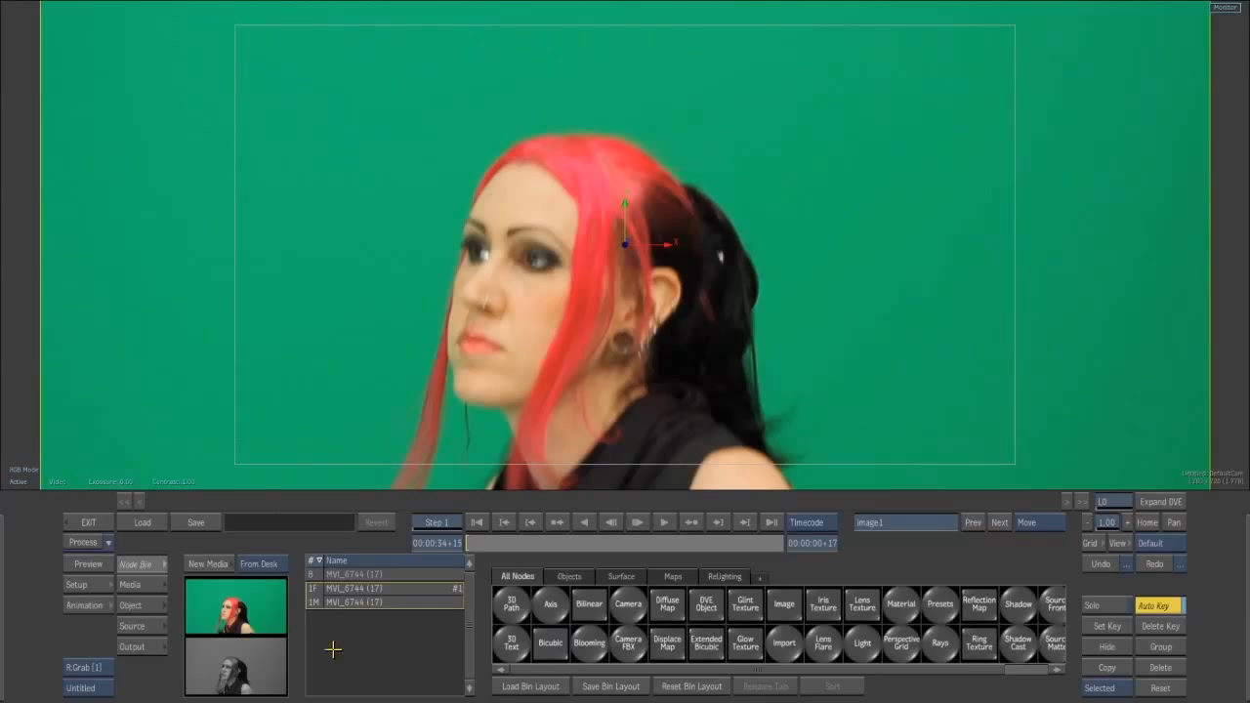
pyautogui.click(773, 545)
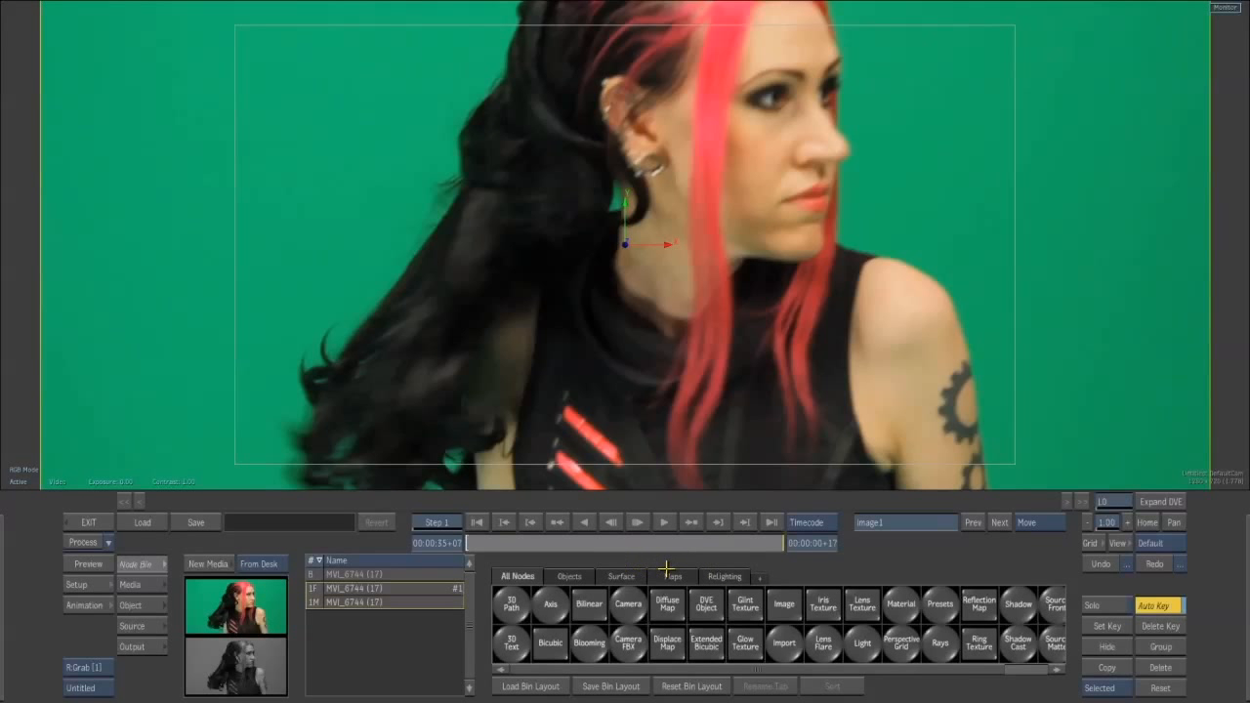
# - Scale the MVI_6744 image's axis to 69% and switch off the back layer
pyautogui.click(142, 587)
pyautogui.click(136, 604)
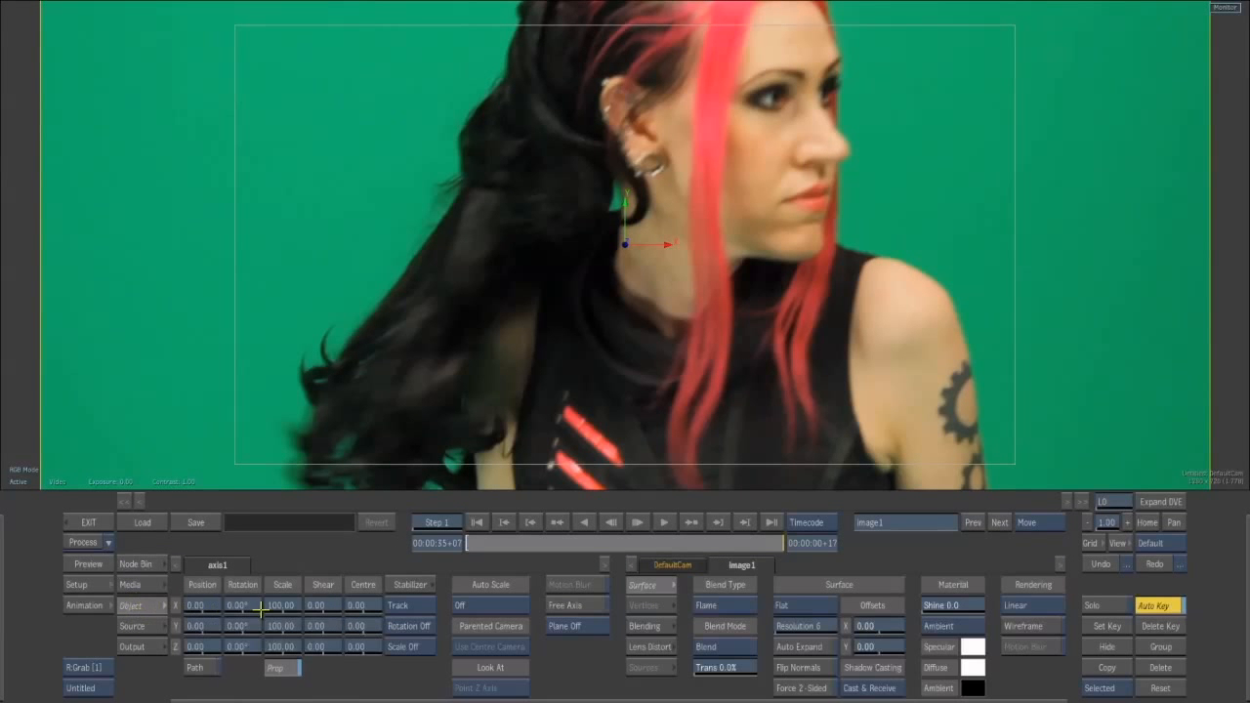
pyautogui.moveTo(286, 644); pyautogui.dragTo(246, 649)
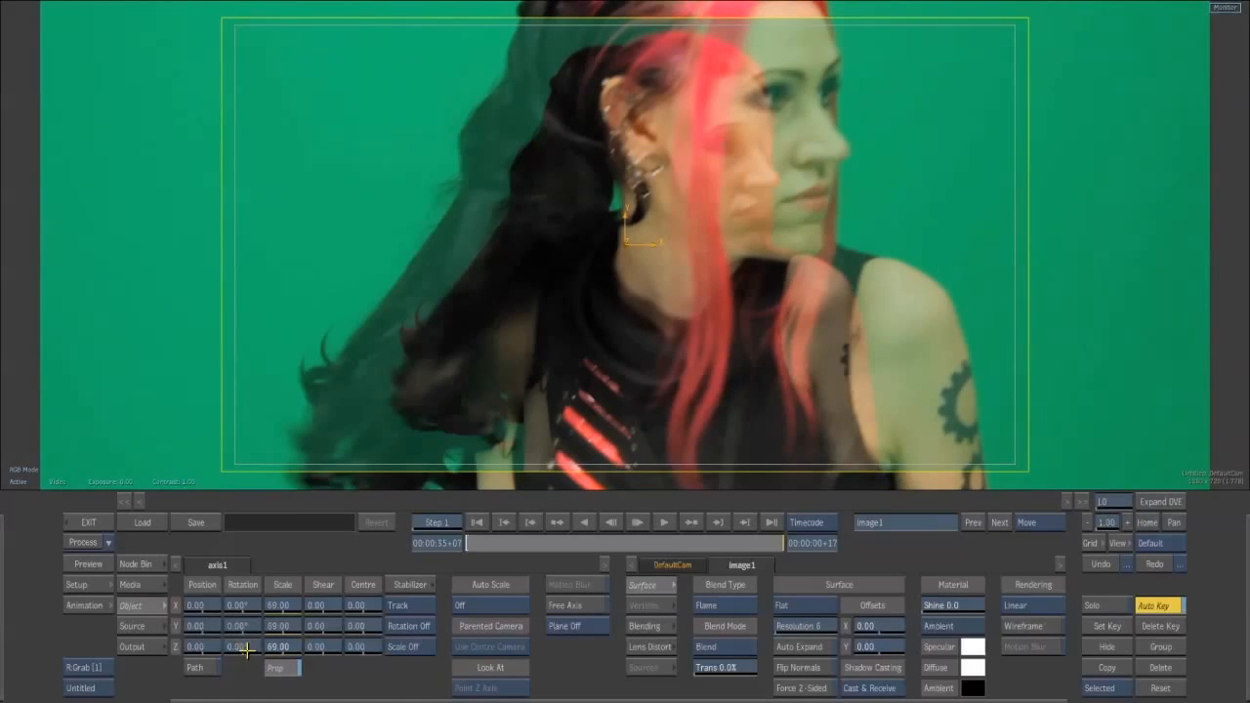
pyautogui.click(147, 585)
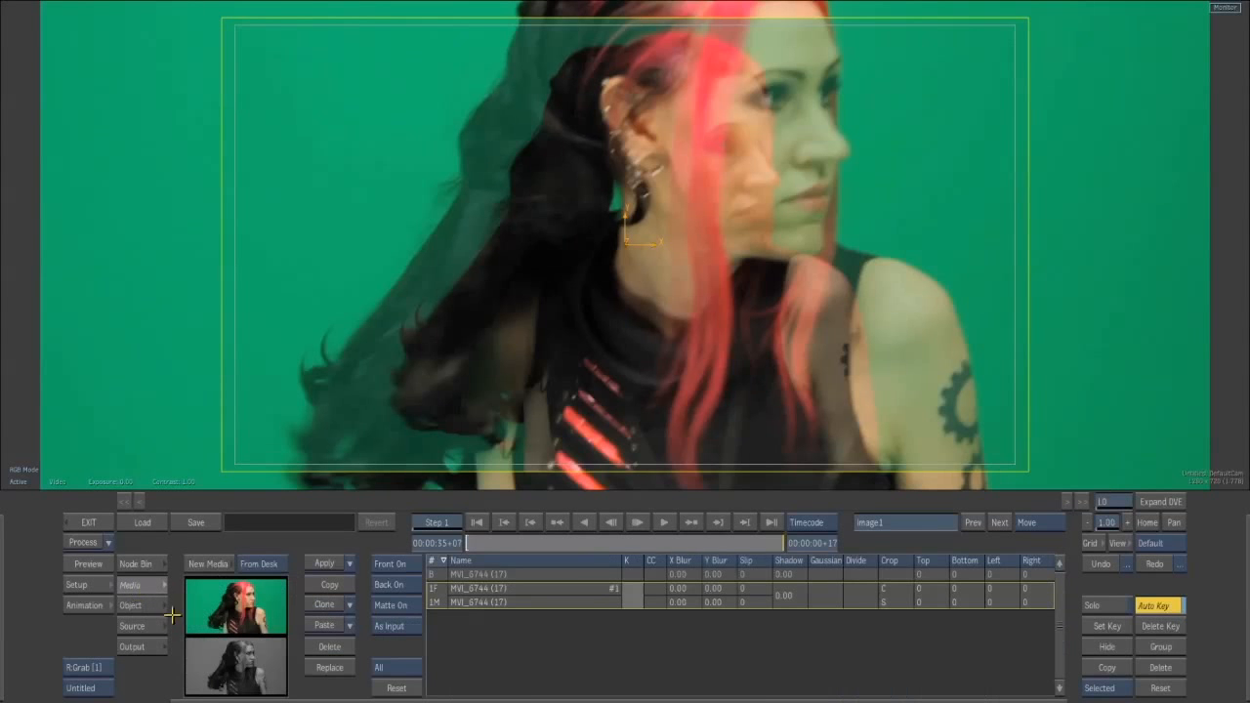
pyautogui.click(391, 586)
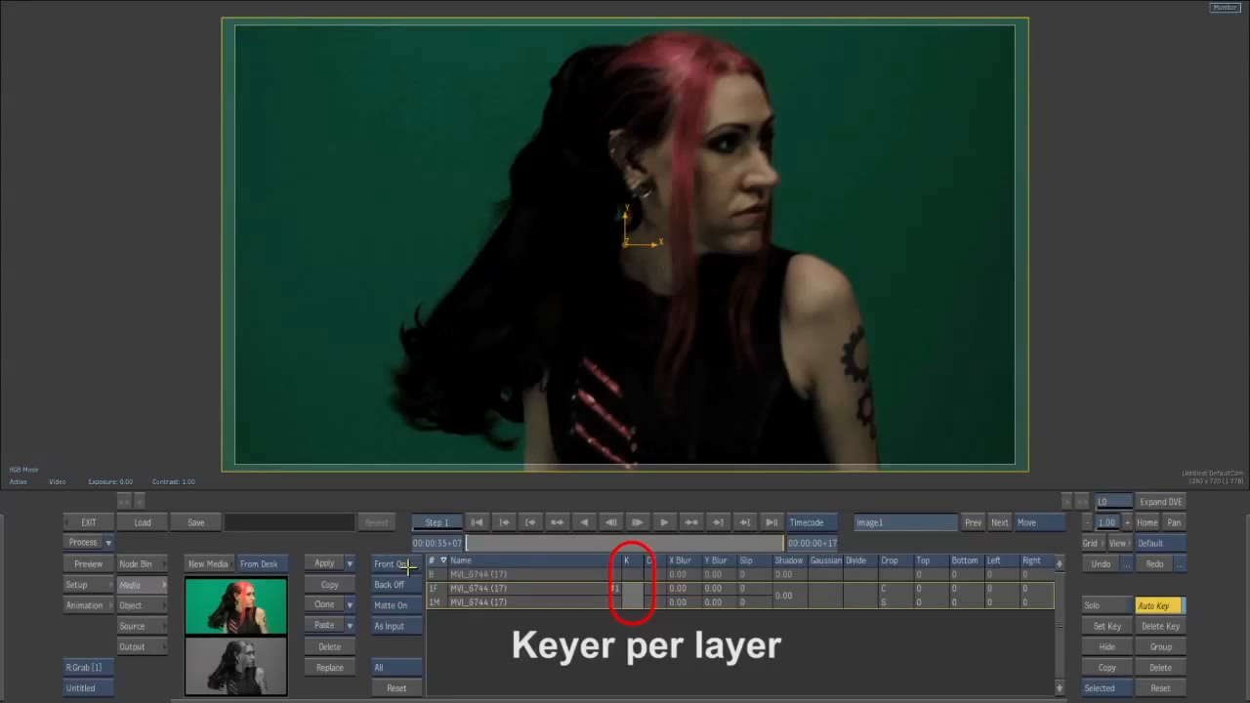
# - Open the keyer for the MVI_6744 layer, browse the YUV, Channel and Luminance modes, and settle on the Master Keyer
pyautogui.click(633, 590)
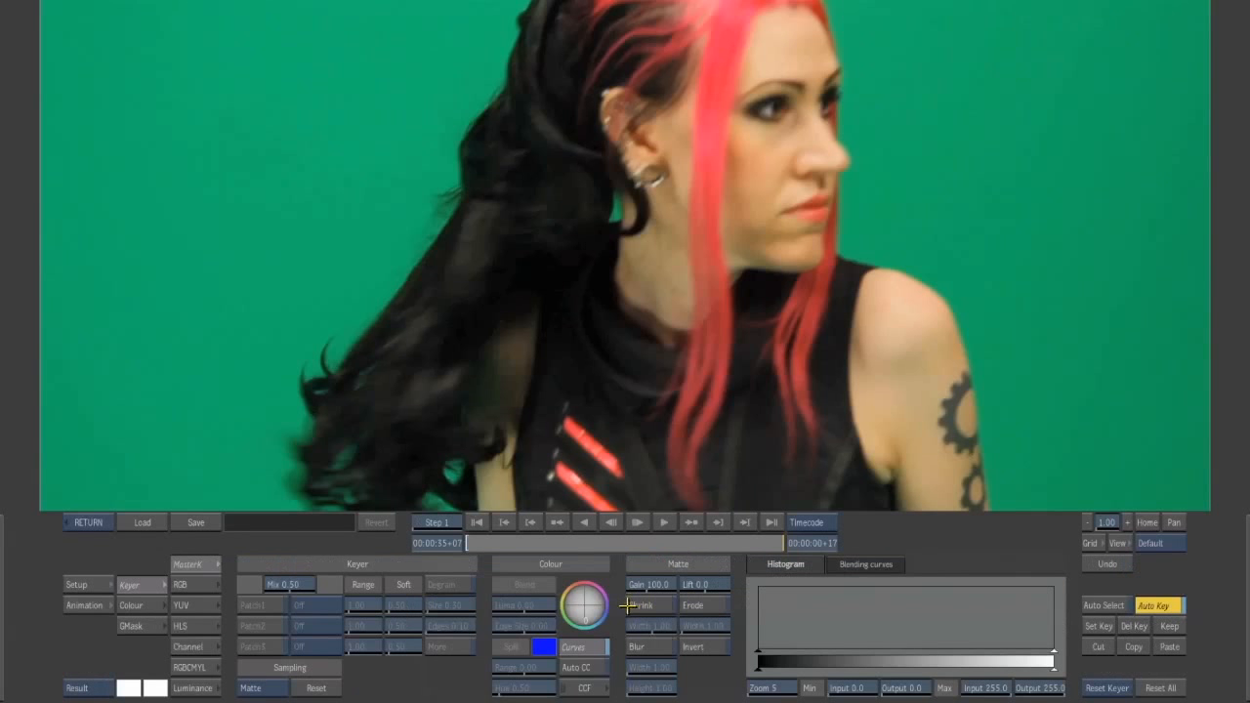
pyautogui.click(199, 586)
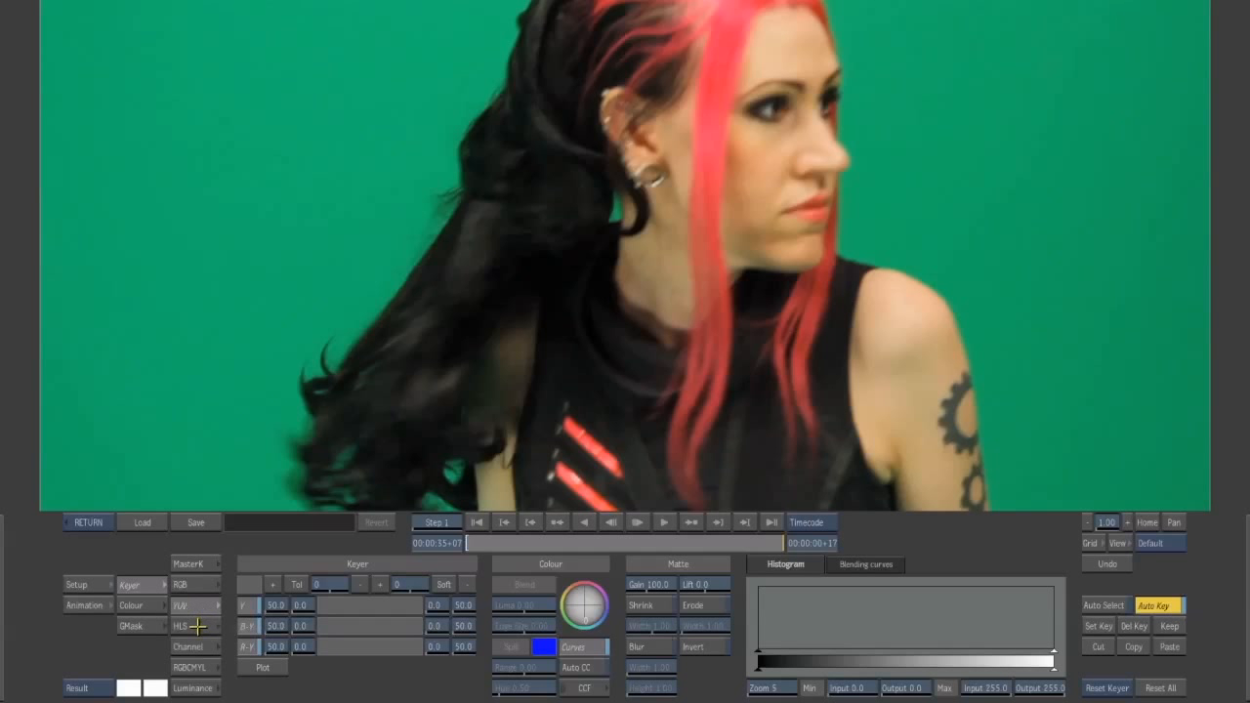
pyautogui.click(190, 647)
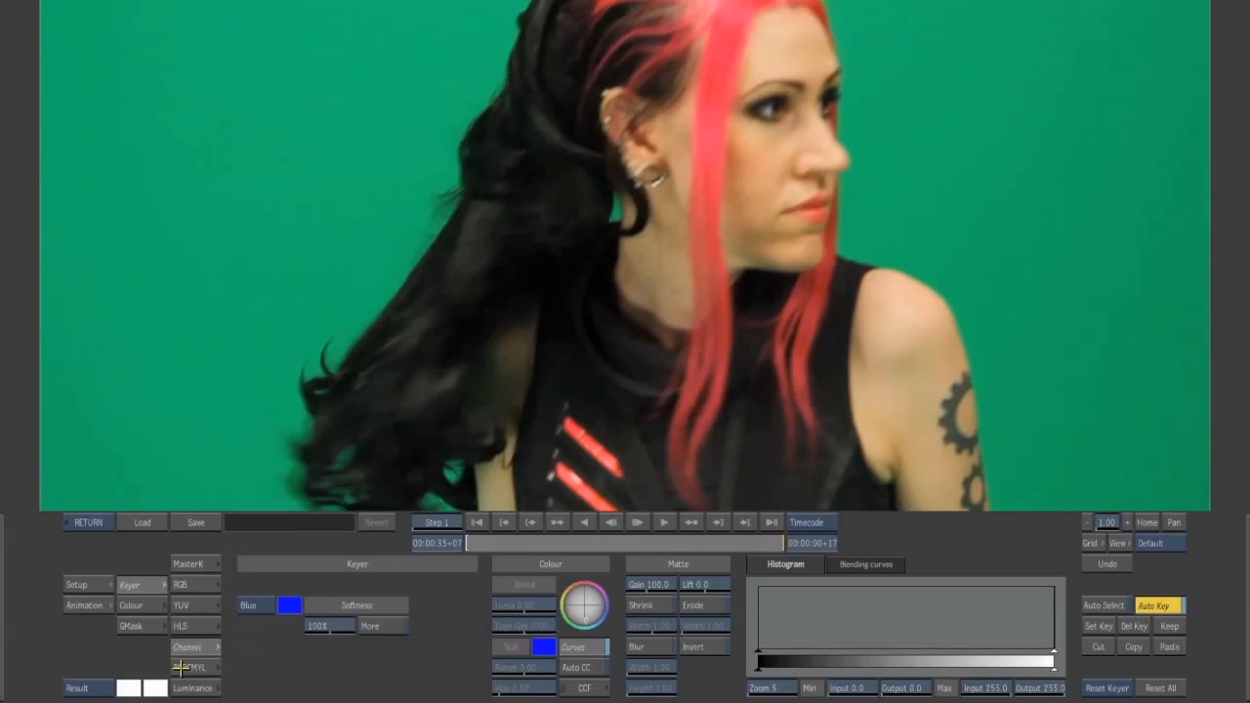
pyautogui.click(202, 688)
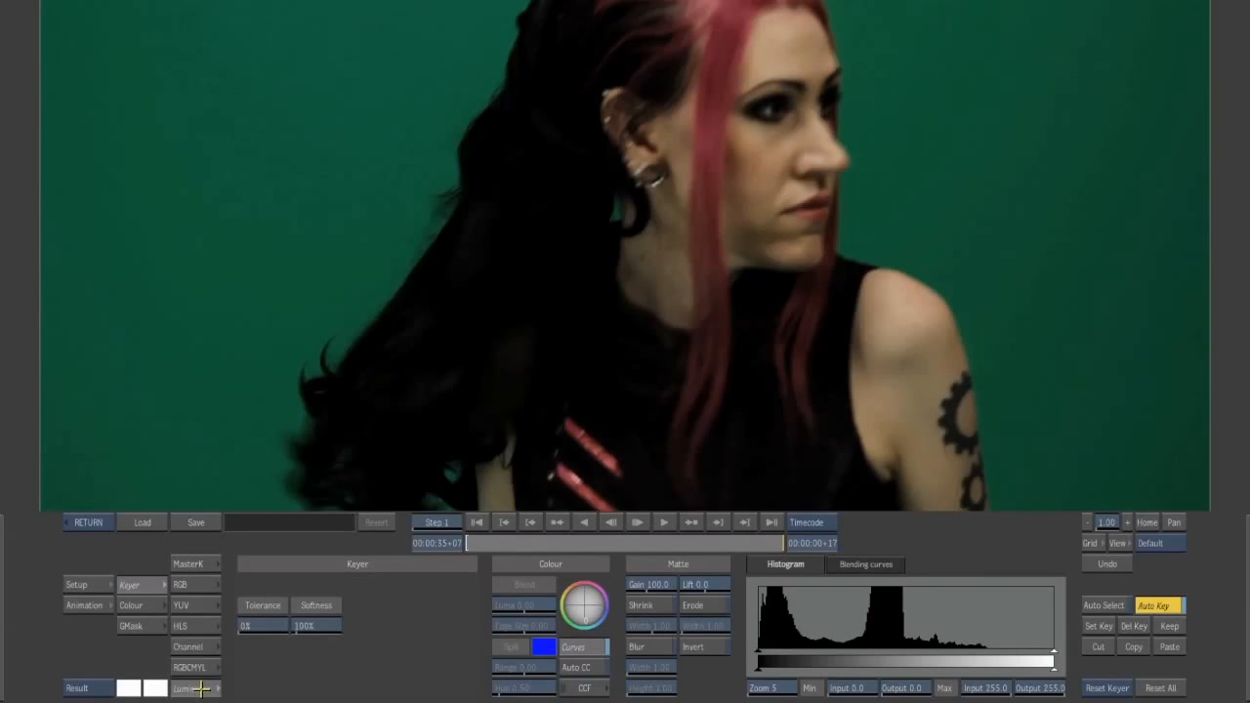
pyautogui.click(196, 564)
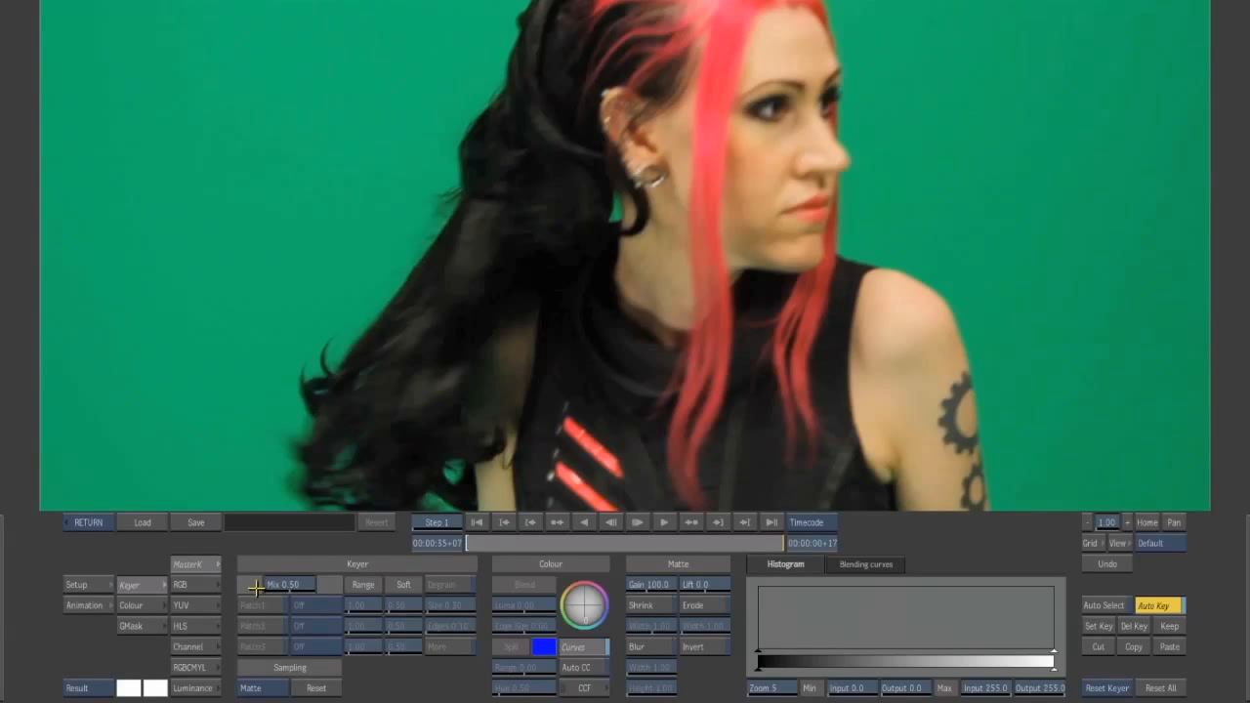
# - Sample the green background on both sides of the woman for the Master Keyer and display the resulting matte
pyautogui.click(430, 115)
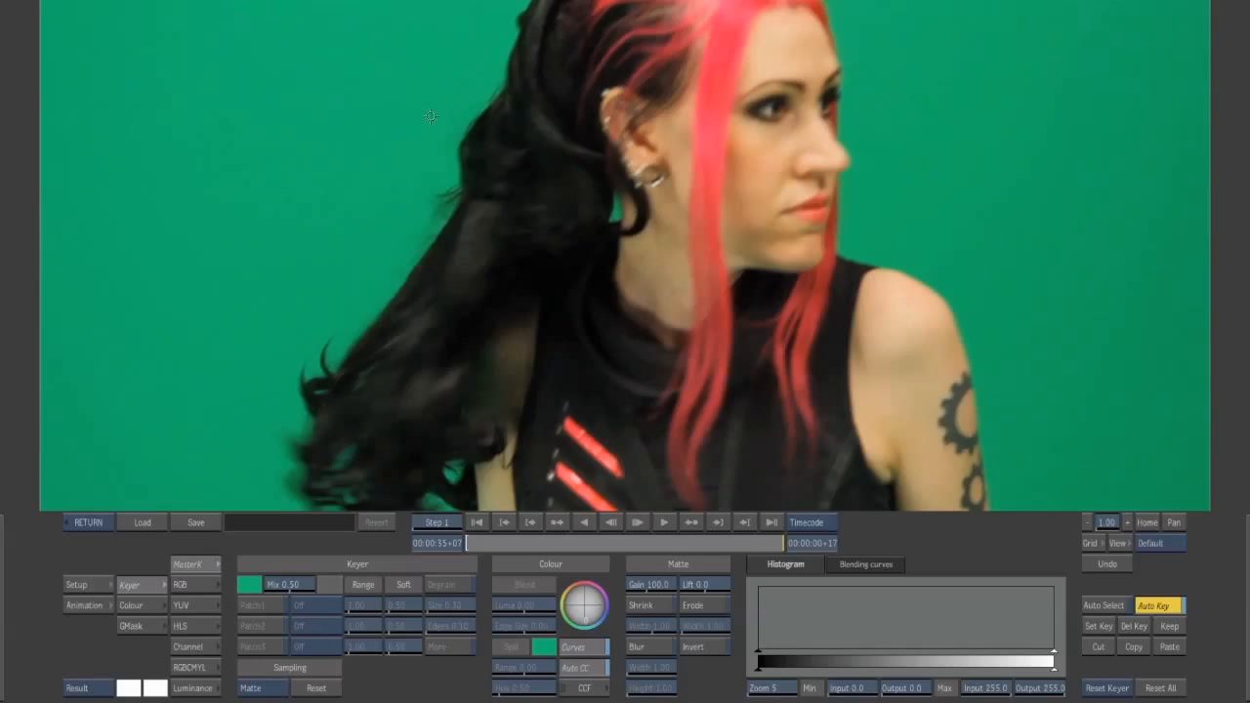
pyautogui.click(1121, 228)
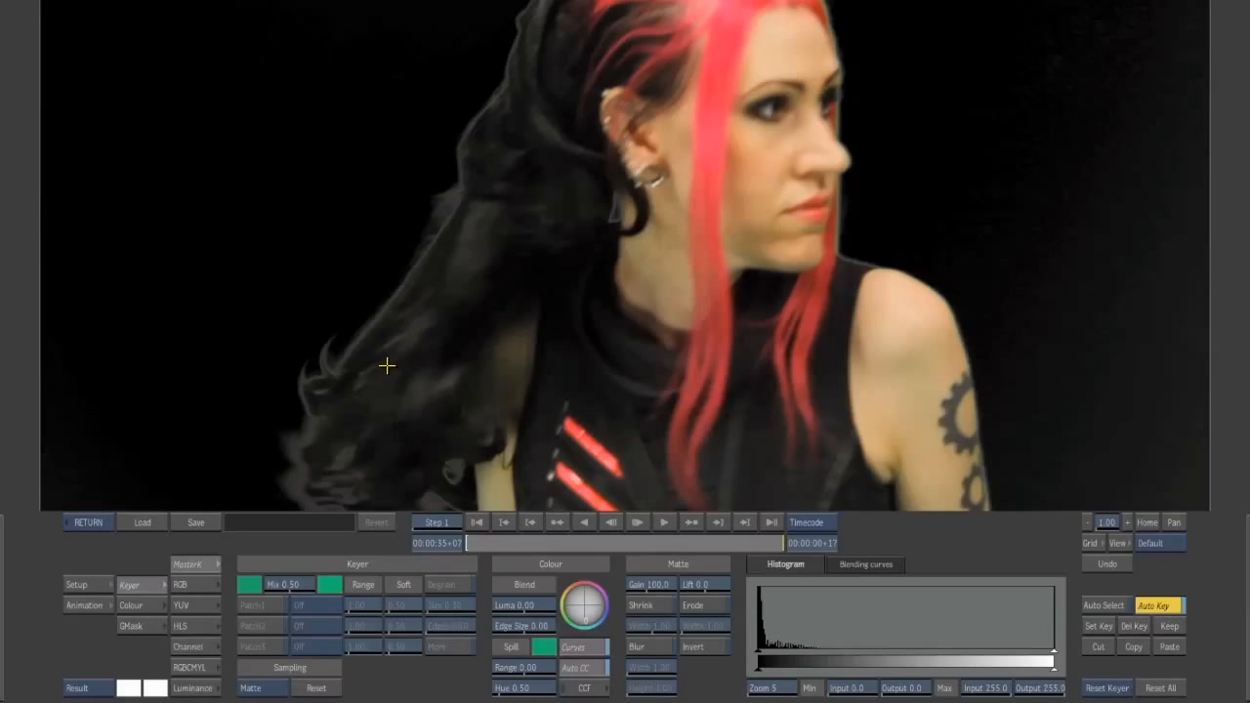
pyautogui.press('F3')
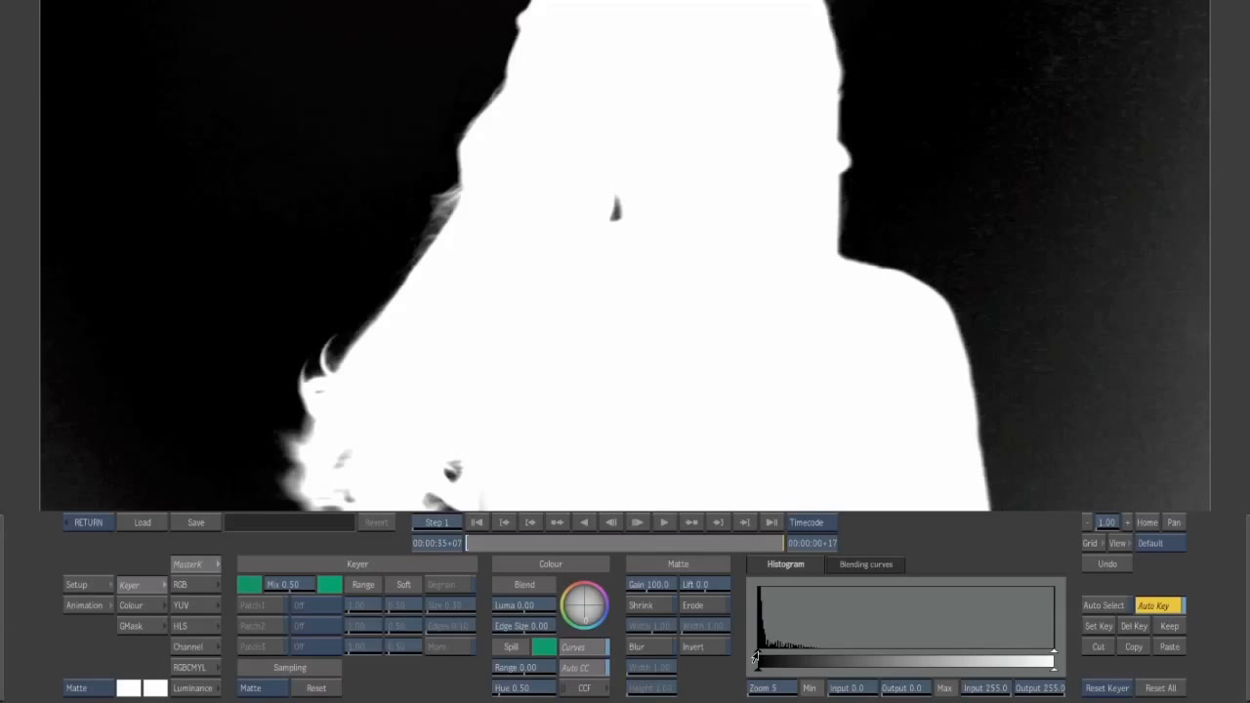
# - Raise the matte histogram's minimum input to 42.9, enable Erode with a width of 1.00, and return to Action
pyautogui.moveTo(791, 656); pyautogui.dragTo(808, 655)
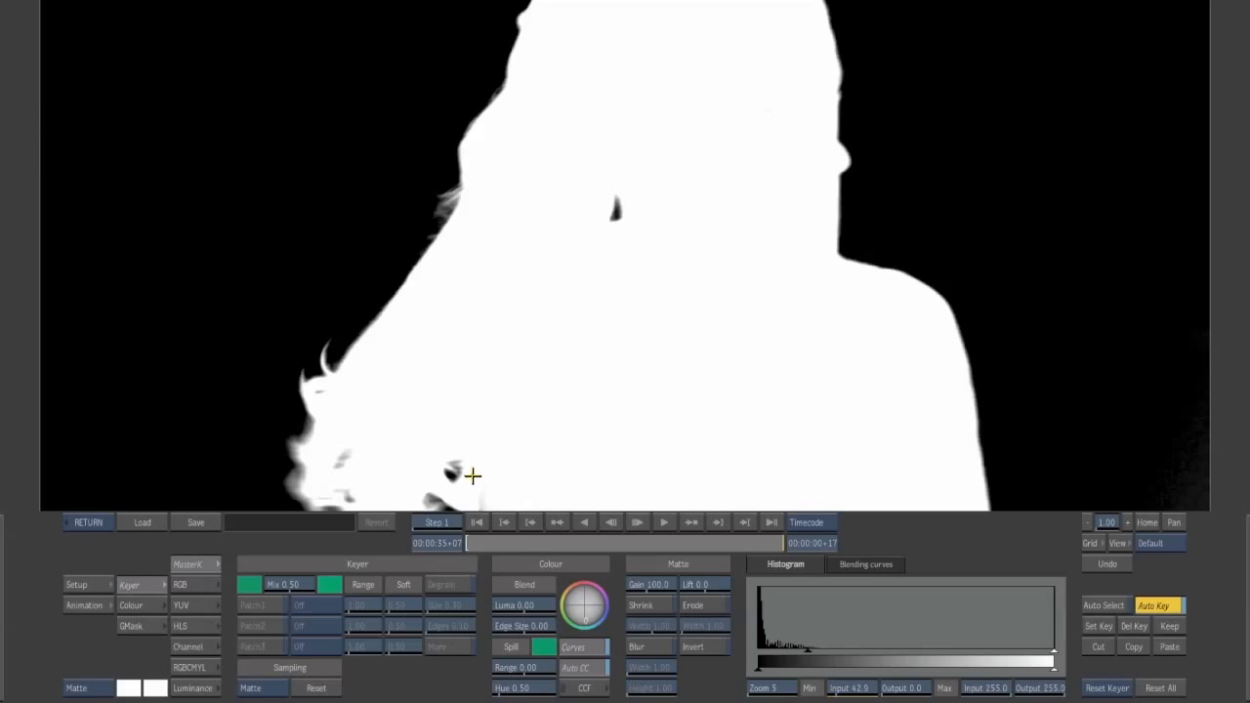
pyautogui.press('F4')
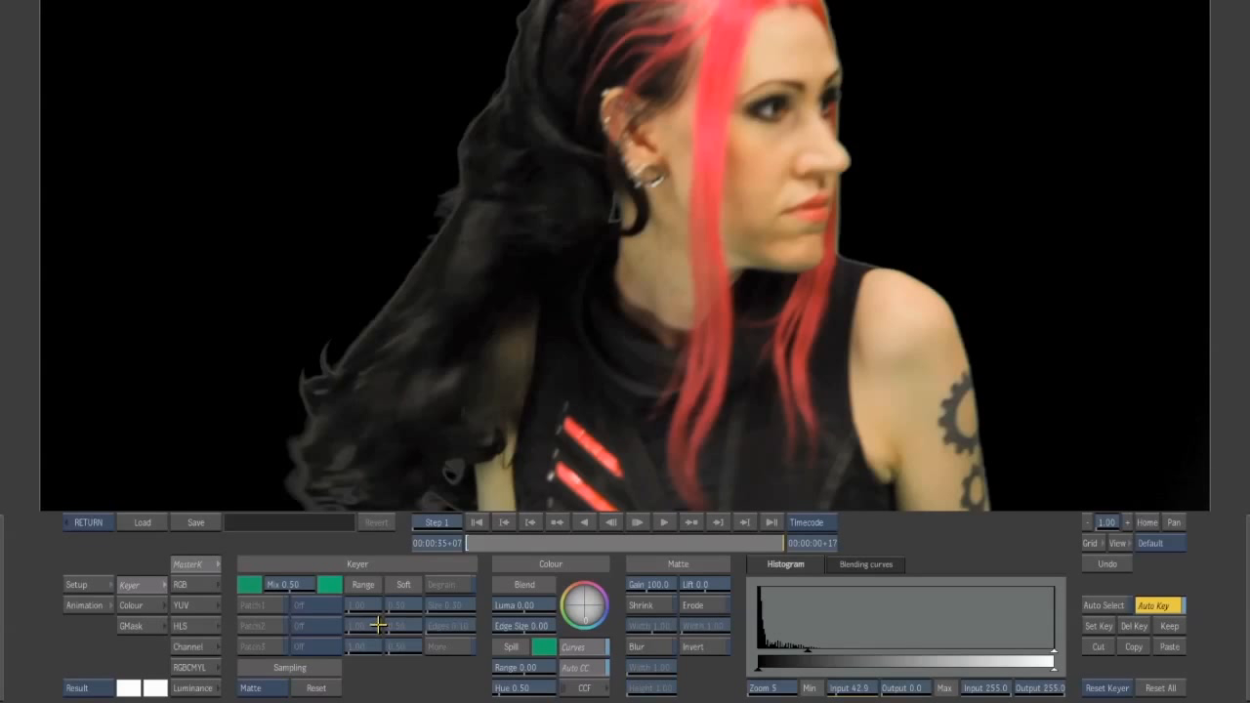
pyautogui.click(702, 606)
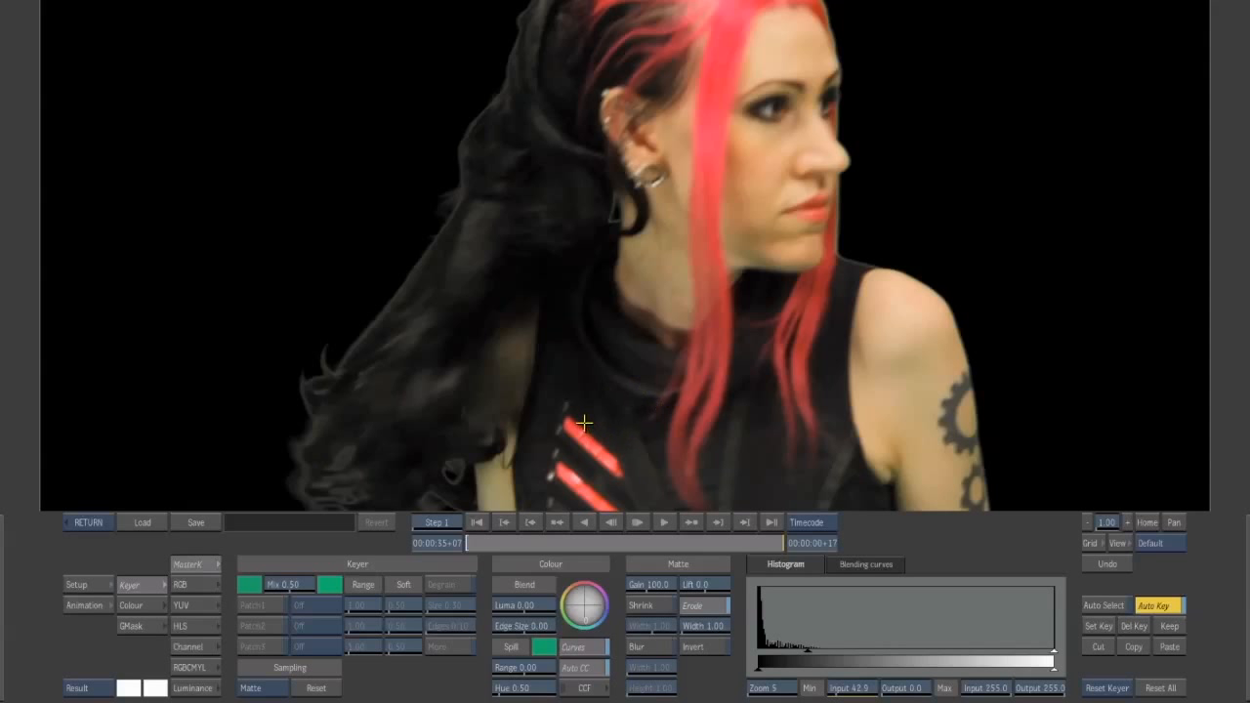
pyautogui.click(104, 523)
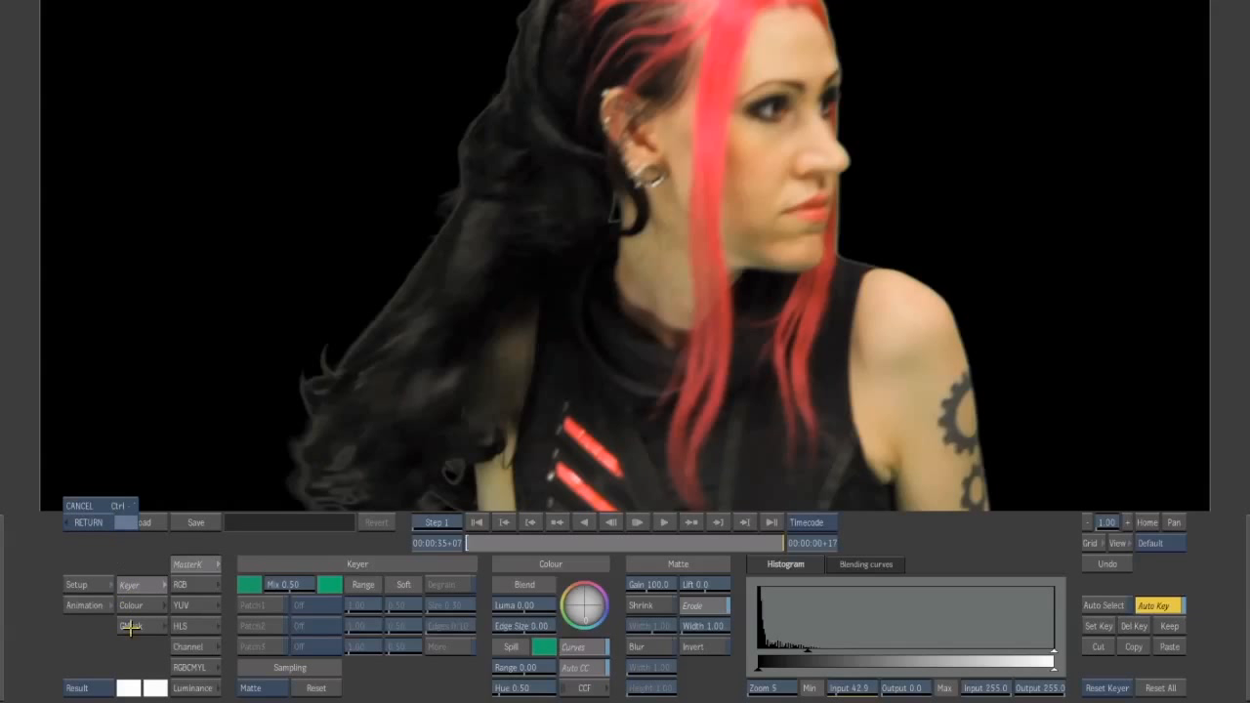
pyautogui.press('Escape')
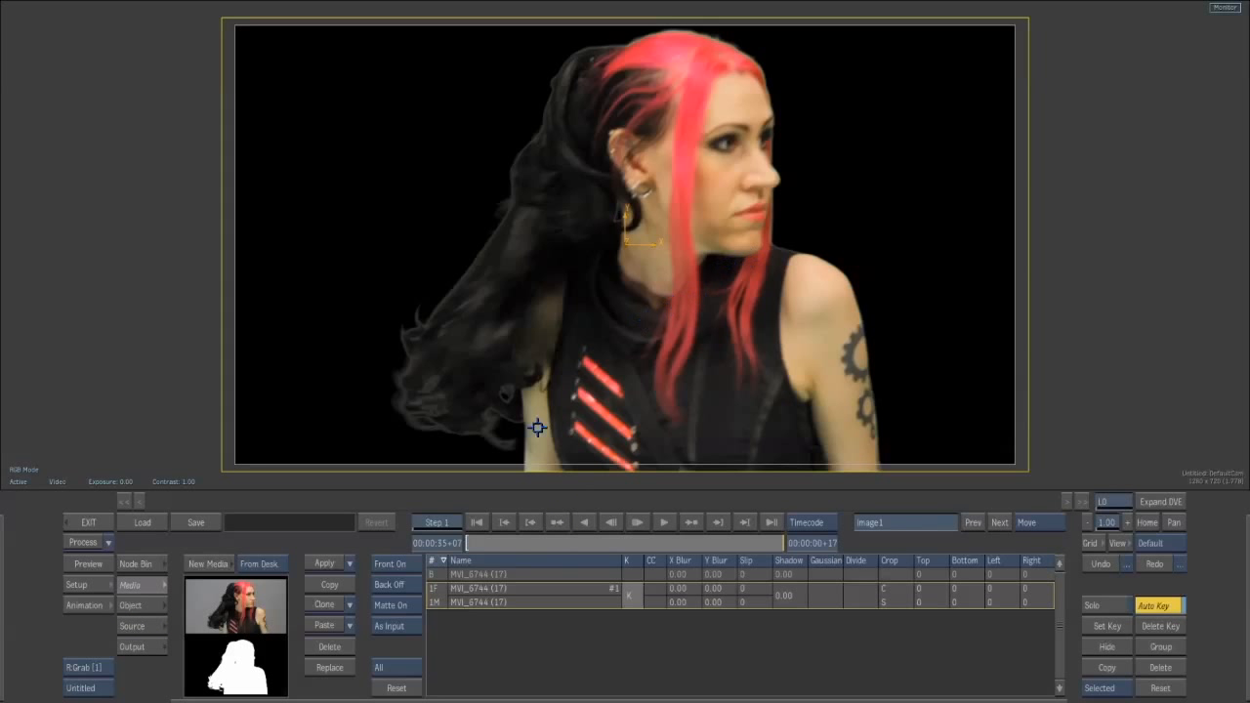
# - Add the backplate-CC clip from the desktop as new media and set its matte to Matte Off
pyautogui.click(207, 563)
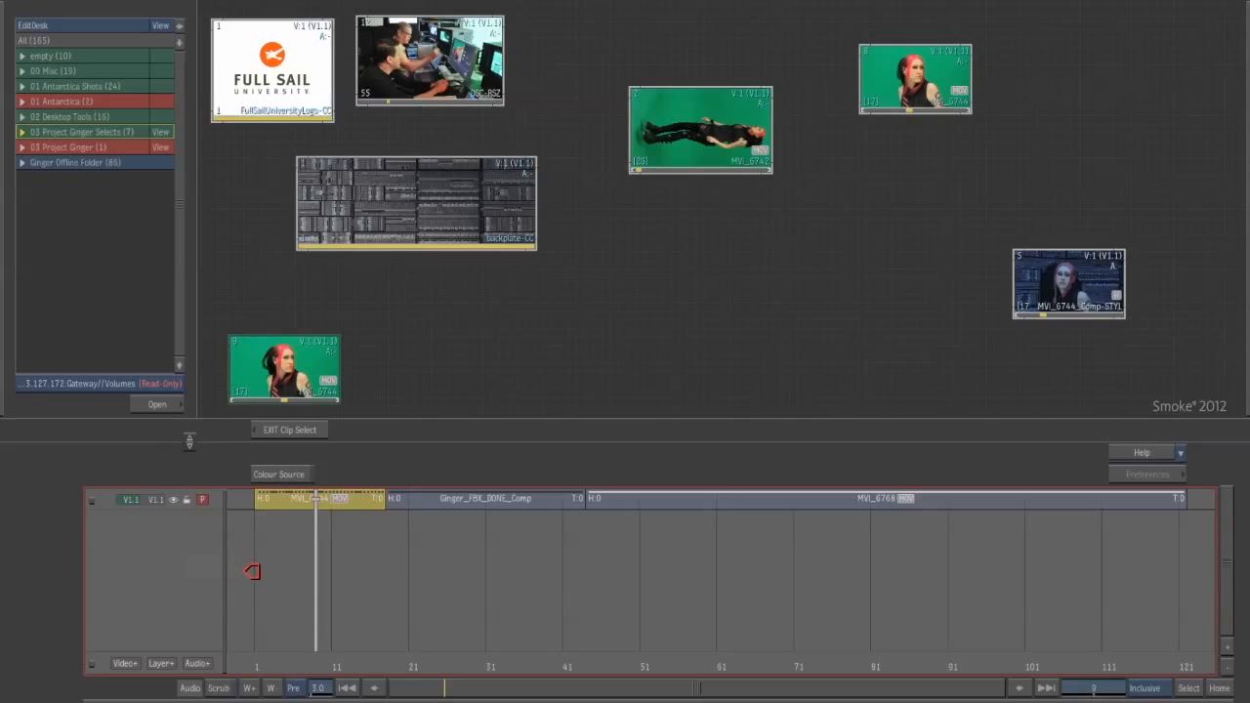
pyautogui.click(319, 154)
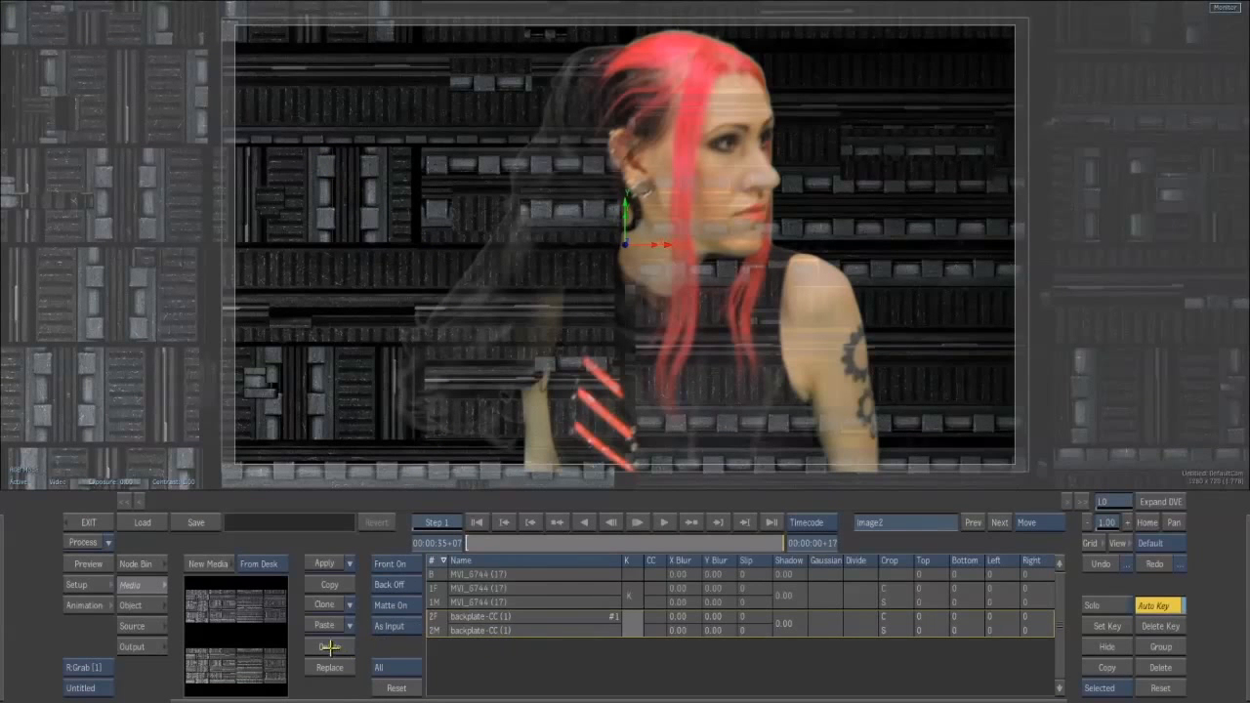
pyautogui.click(403, 606)
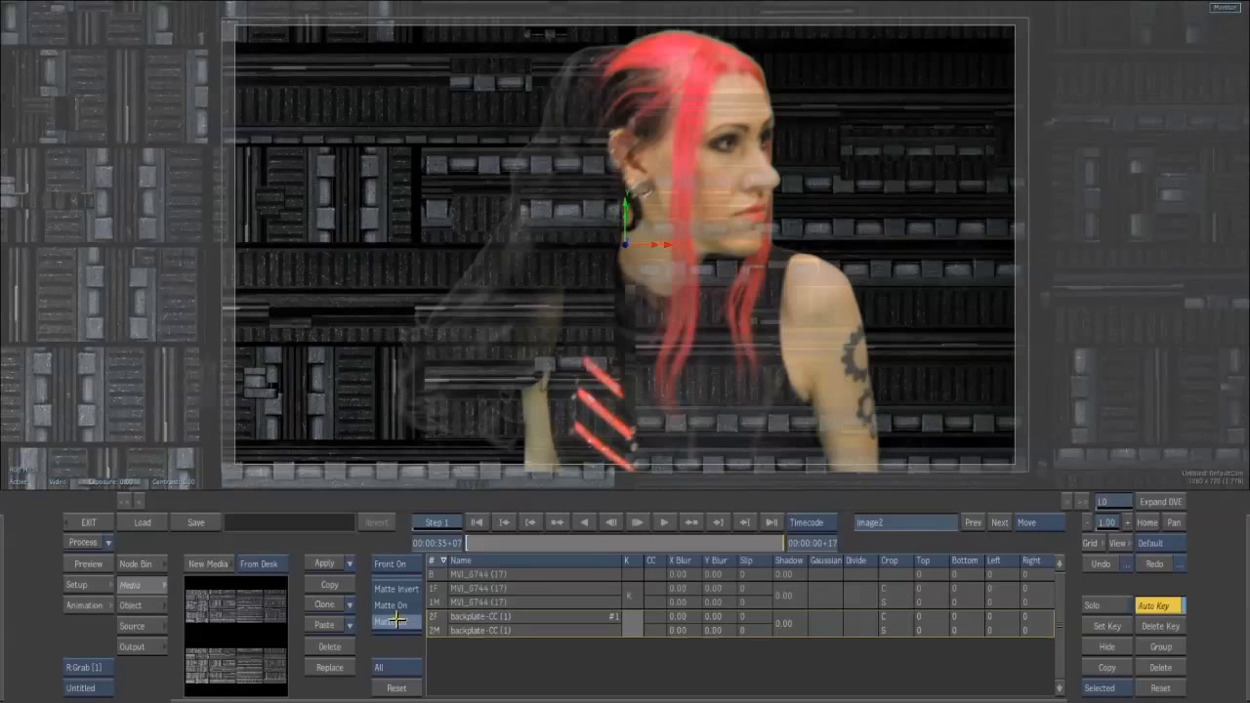
pyautogui.click(404, 623)
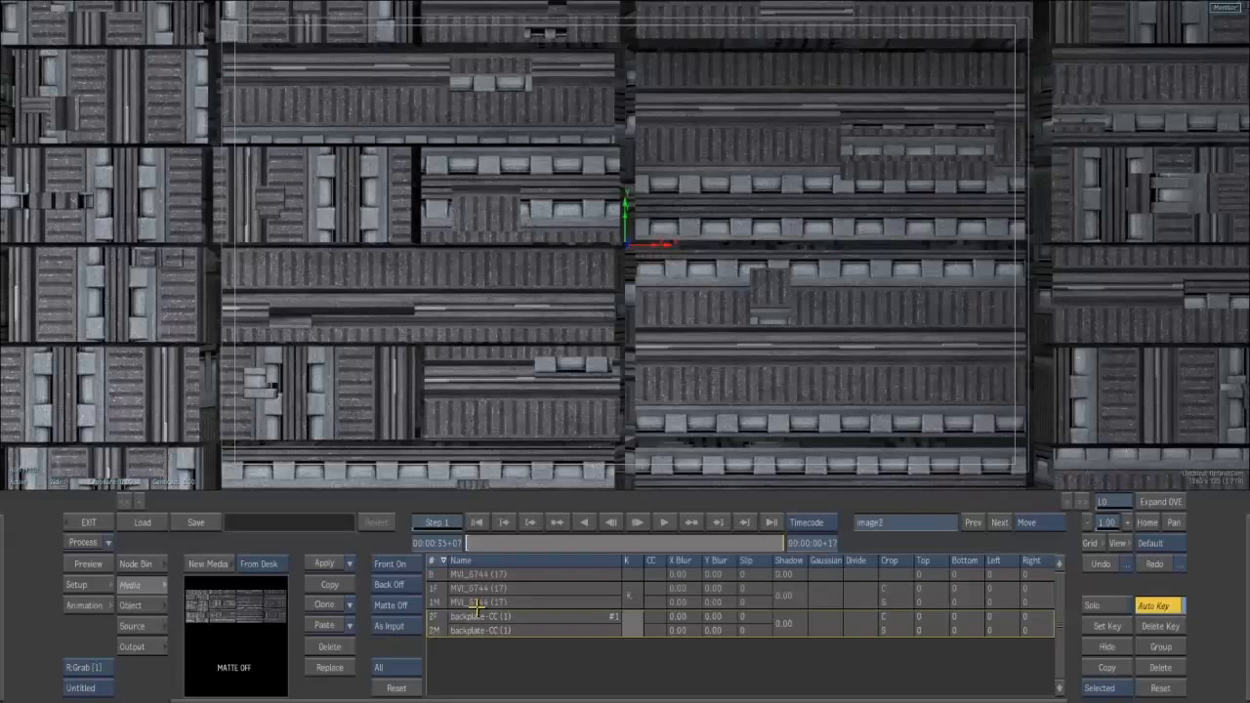
# - Push the backplate-CC layer's axis back to a Z position of -224.00 and Z-sort the layers in the Priority Editor
pyautogui.click(142, 606)
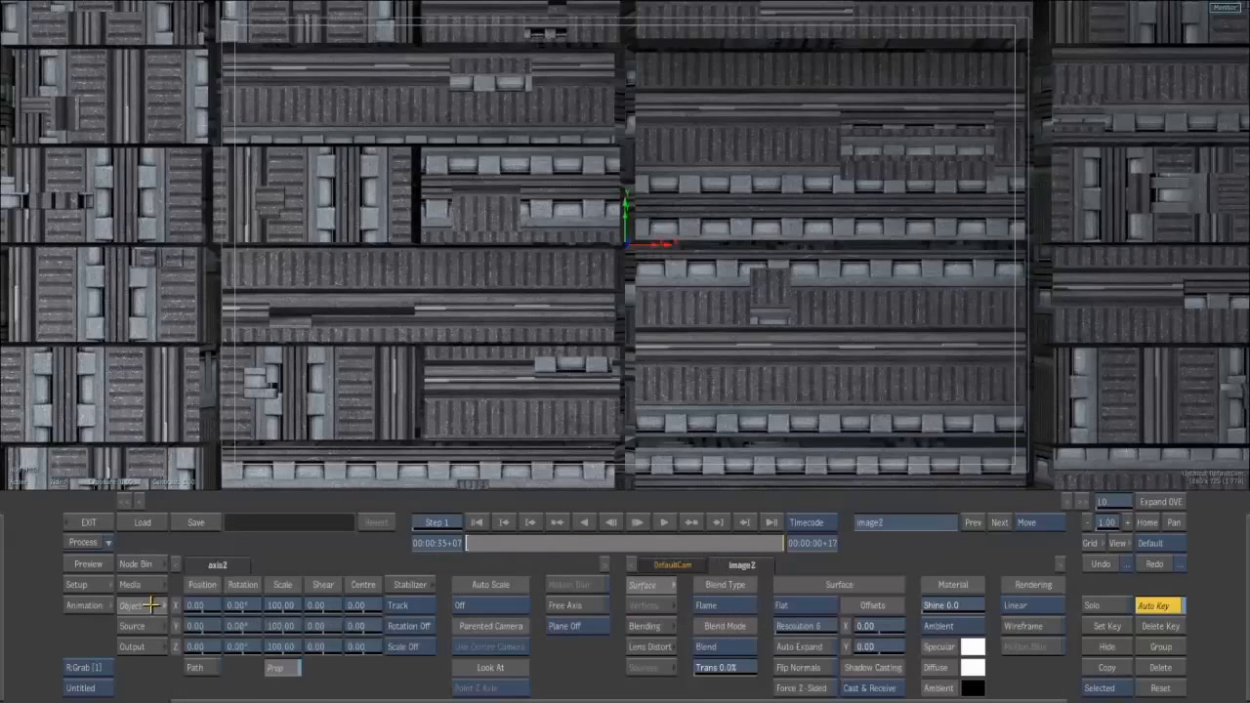
pyautogui.moveTo(205, 649); pyautogui.dragTo(124, 669)
pyautogui.moveTo(424, 699)
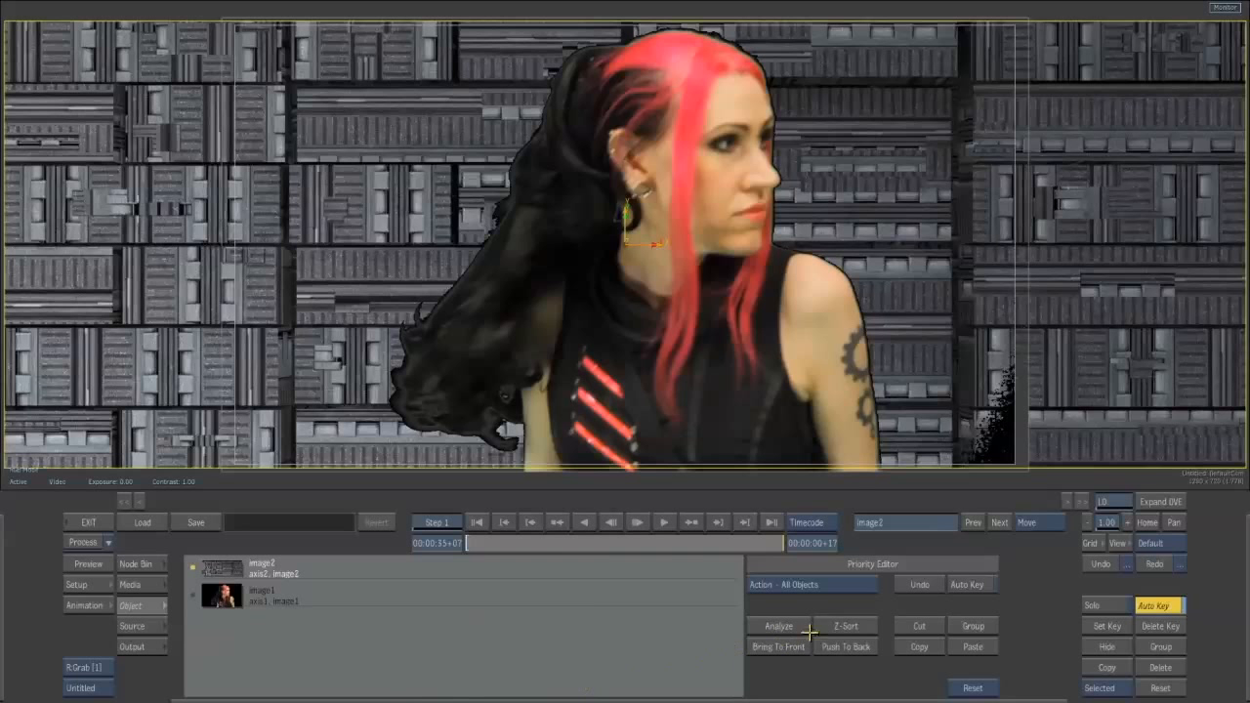
pyautogui.click(844, 628)
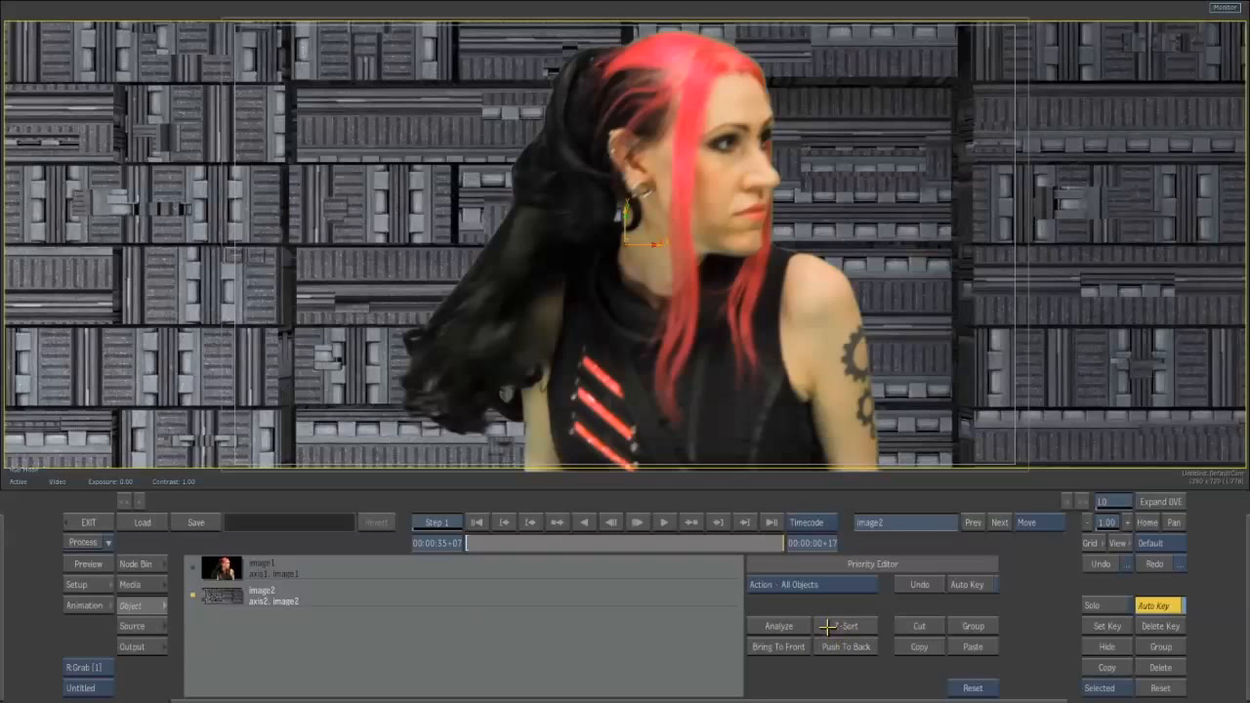
pyautogui.moveTo(614, 700)
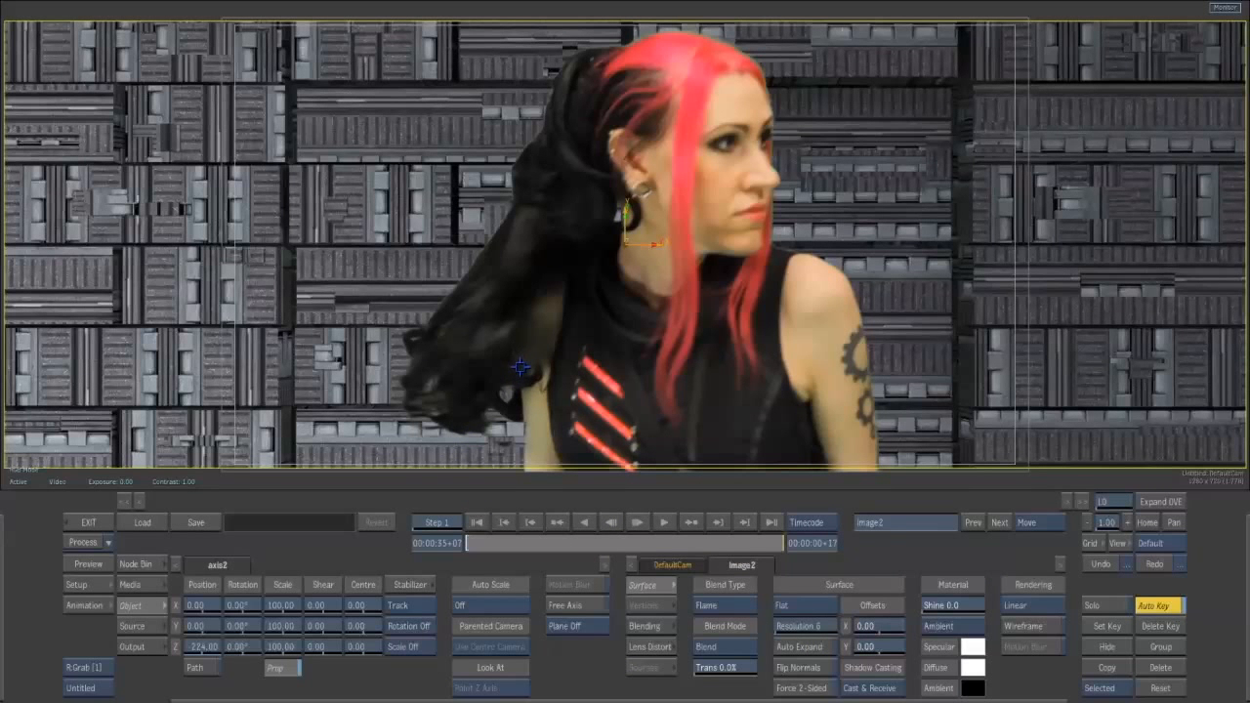
# - Check the depth between the layers, display the schematic beside the composite, and rearrange axis1, axis2 and the backplate's image node
pyautogui.moveTo(568, 318); pyautogui.dragTo(685, 152)
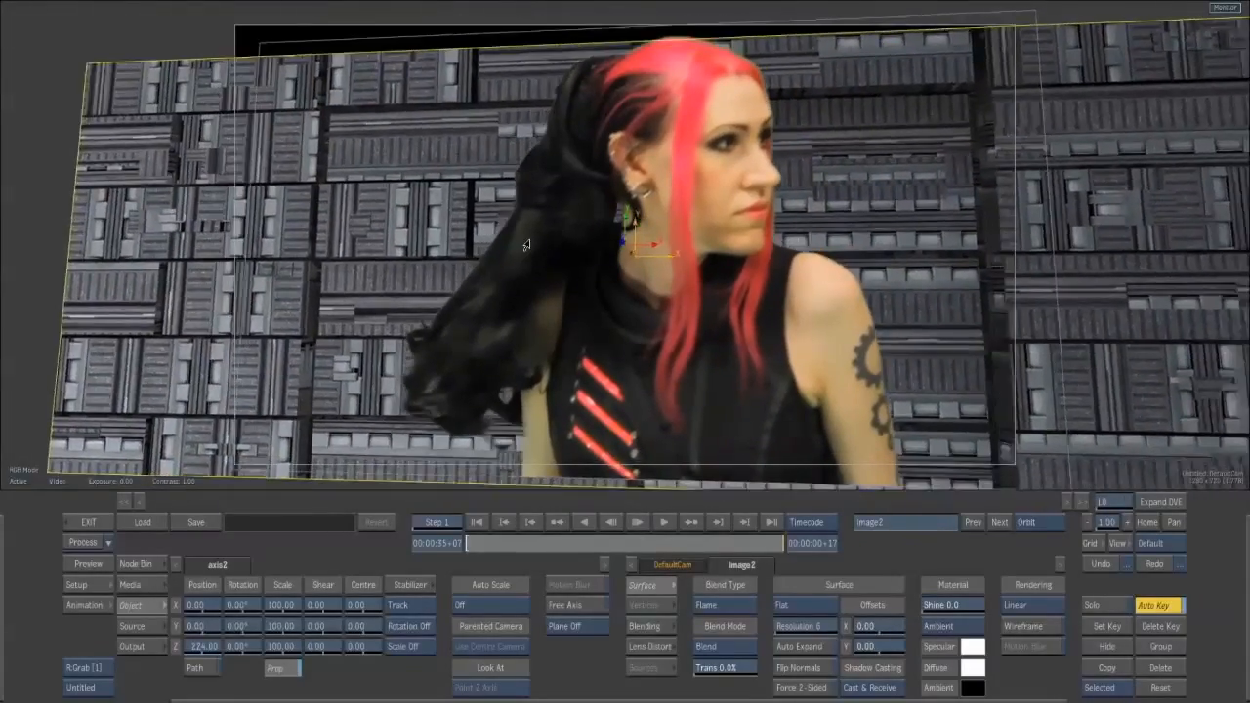
pyautogui.moveTo(525, 245); pyautogui.dragTo(462, 288)
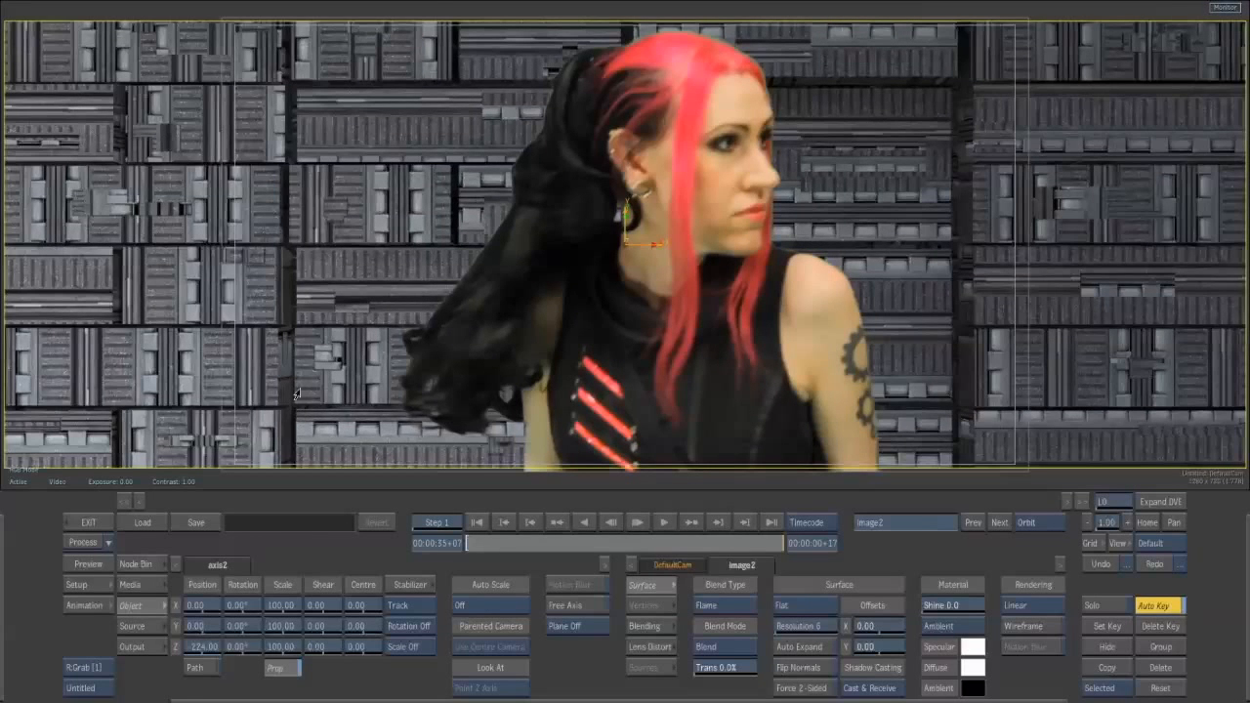
pyautogui.hotkey('alt', '2')
pyautogui.moveTo(221, 254); pyautogui.dragTo(185, 196)
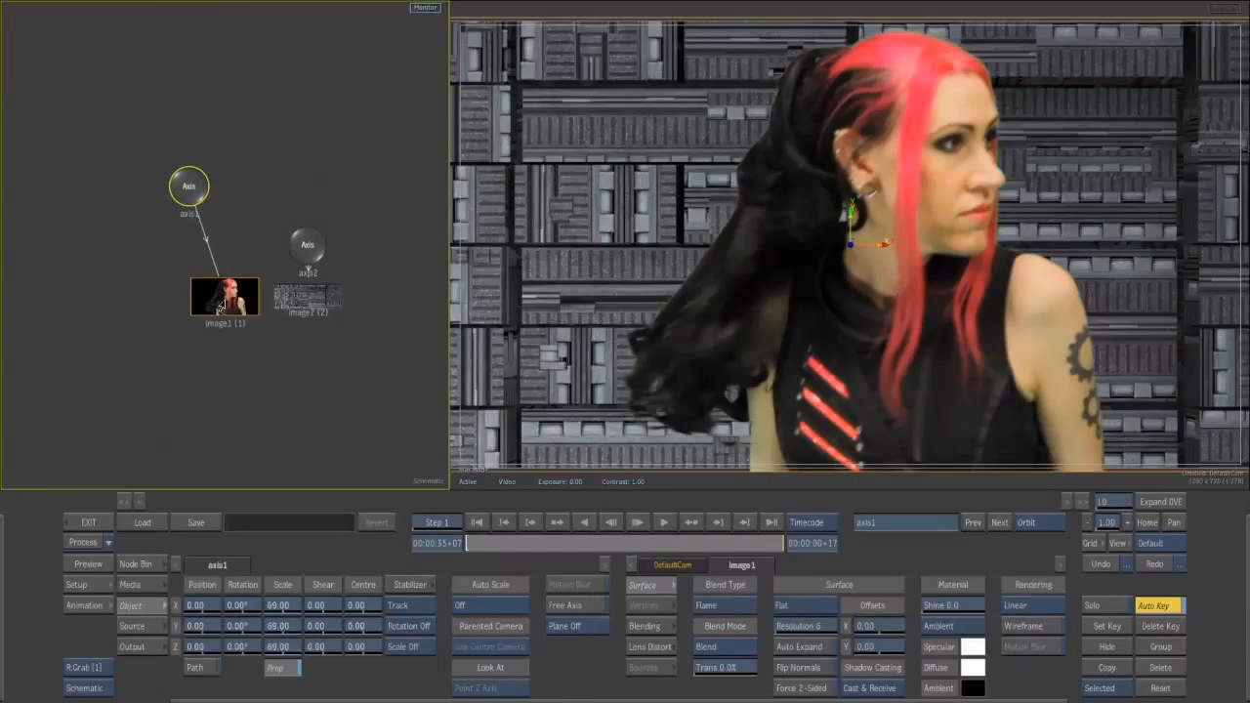
pyautogui.moveTo(301, 251); pyautogui.dragTo(280, 186)
pyautogui.moveTo(306, 299); pyautogui.dragTo(273, 314)
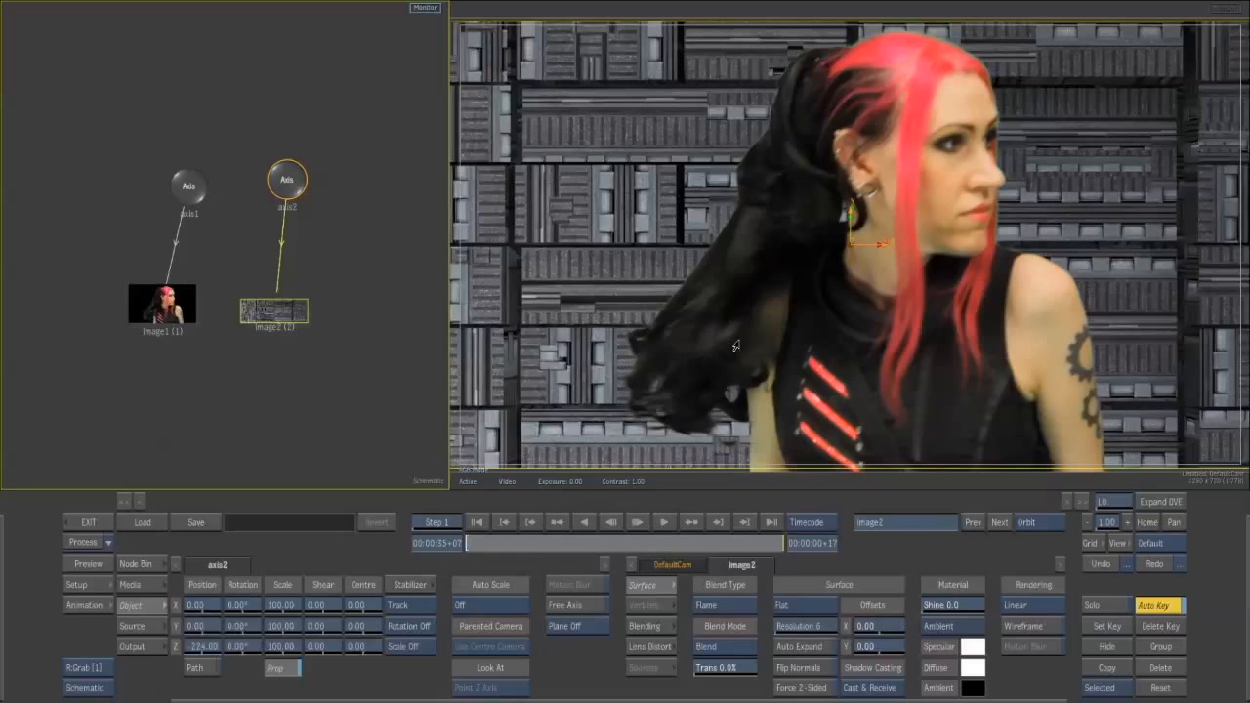
# - View the composite at an angle and tidy the schematic so each axis node sits above its image node
pyautogui.moveTo(756, 334)
pyautogui.mouseDown()
pyautogui.moveTo(758, 317)
pyautogui.moveTo(773, 319)
pyautogui.mouseUp()
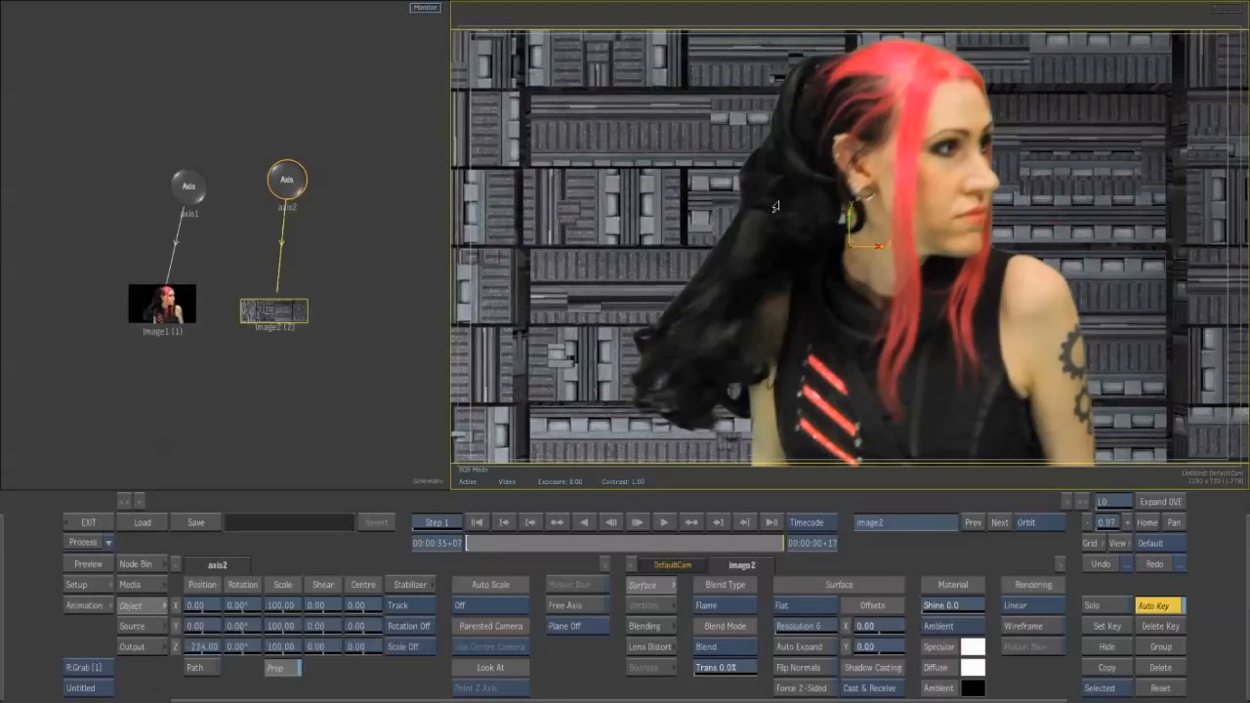
pyautogui.moveTo(286, 183); pyautogui.dragTo(278, 178)
pyautogui.moveTo(193, 193); pyautogui.dragTo(167, 201)
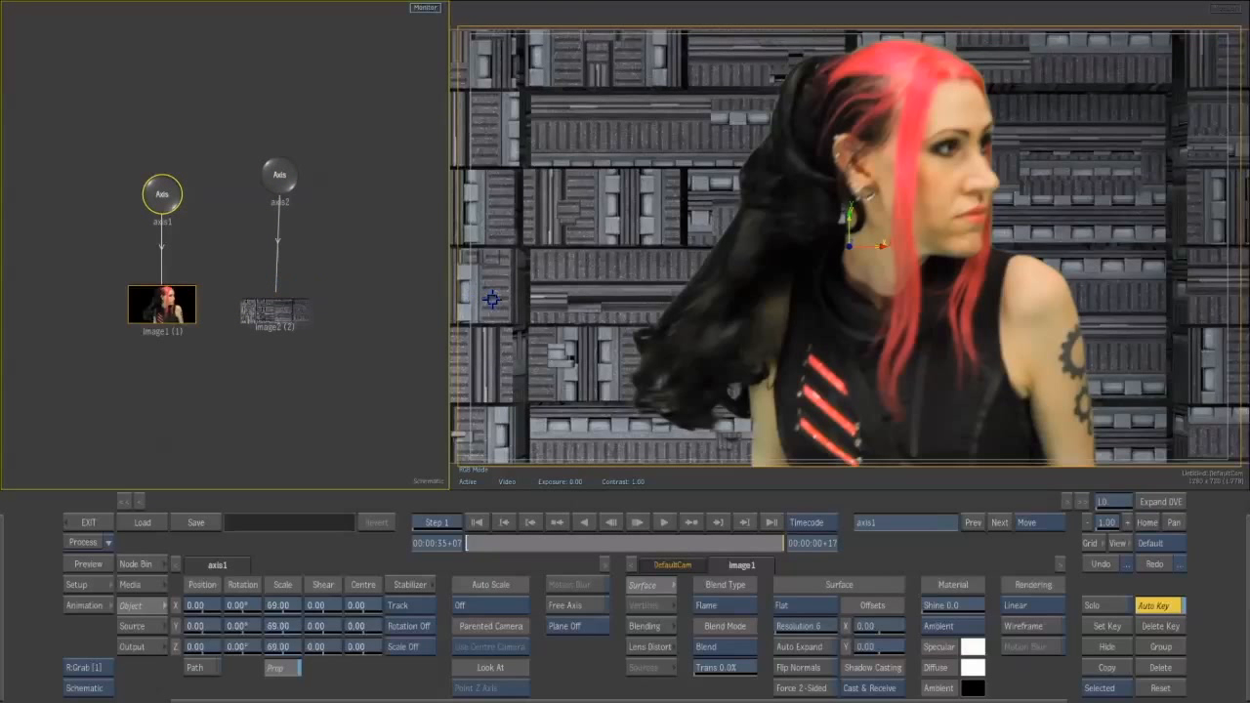
pyautogui.click(706, 256)
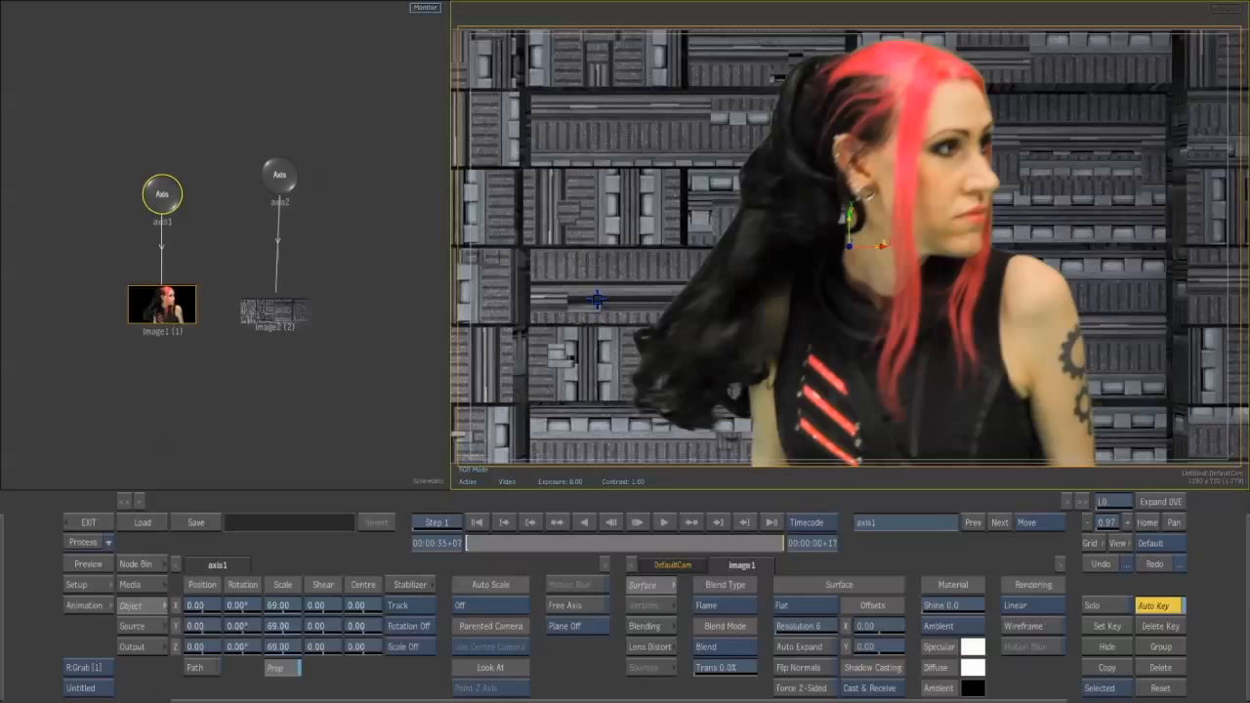
pyautogui.moveTo(296, 322); pyautogui.dragTo(294, 326)
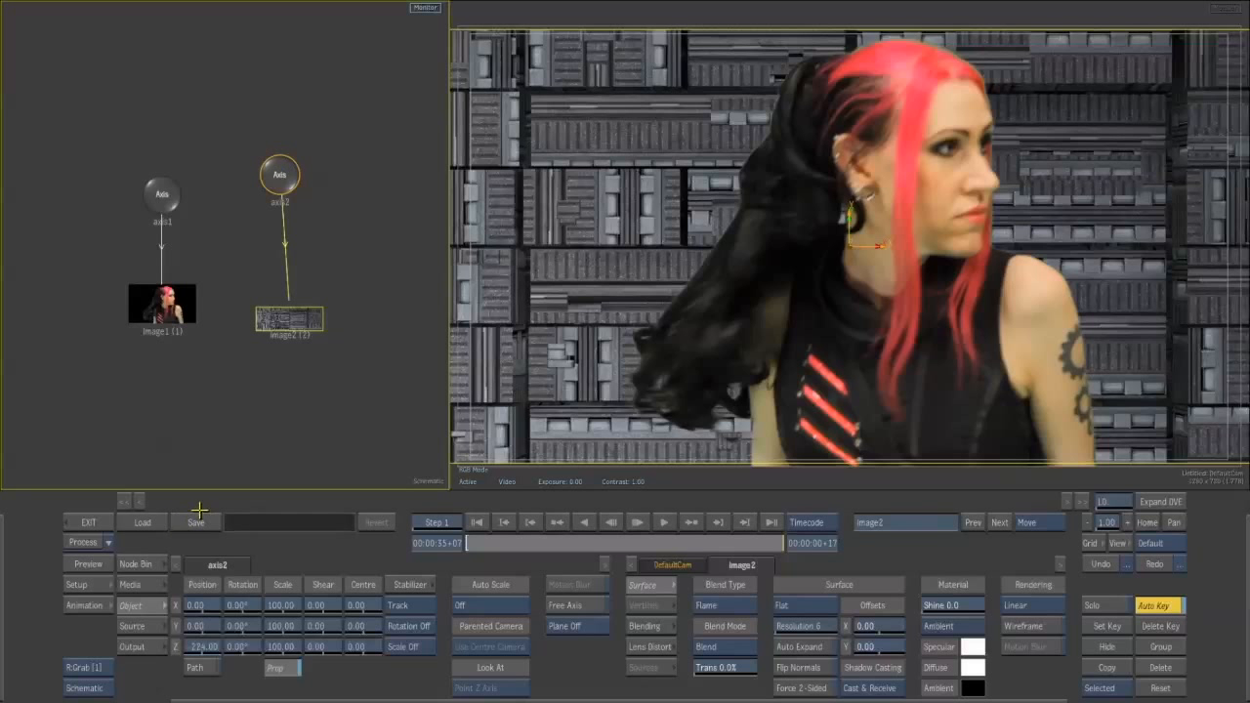
# - Switch to a three-view layout with the schematic, top view and camera view, and select the default camera in the top view
pyautogui.hotkey('alt', '3')
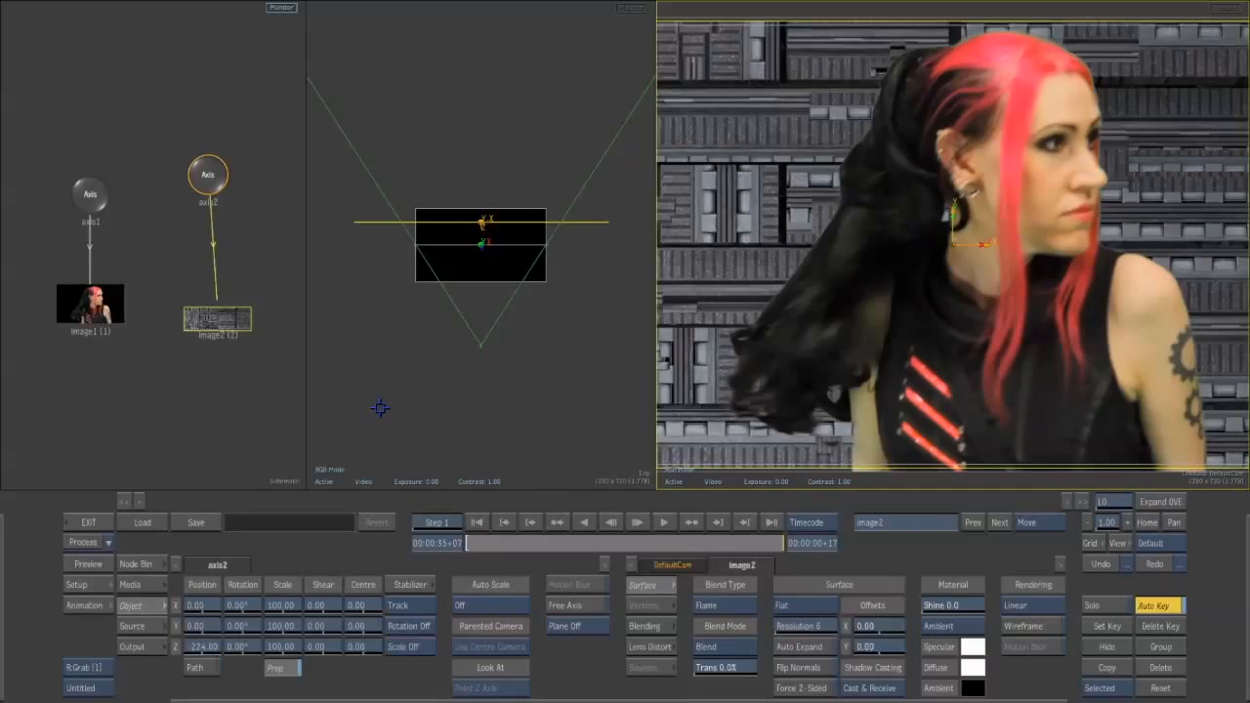
pyautogui.click(484, 353)
pyautogui.moveTo(482, 347); pyautogui.dragTo(447, 347)
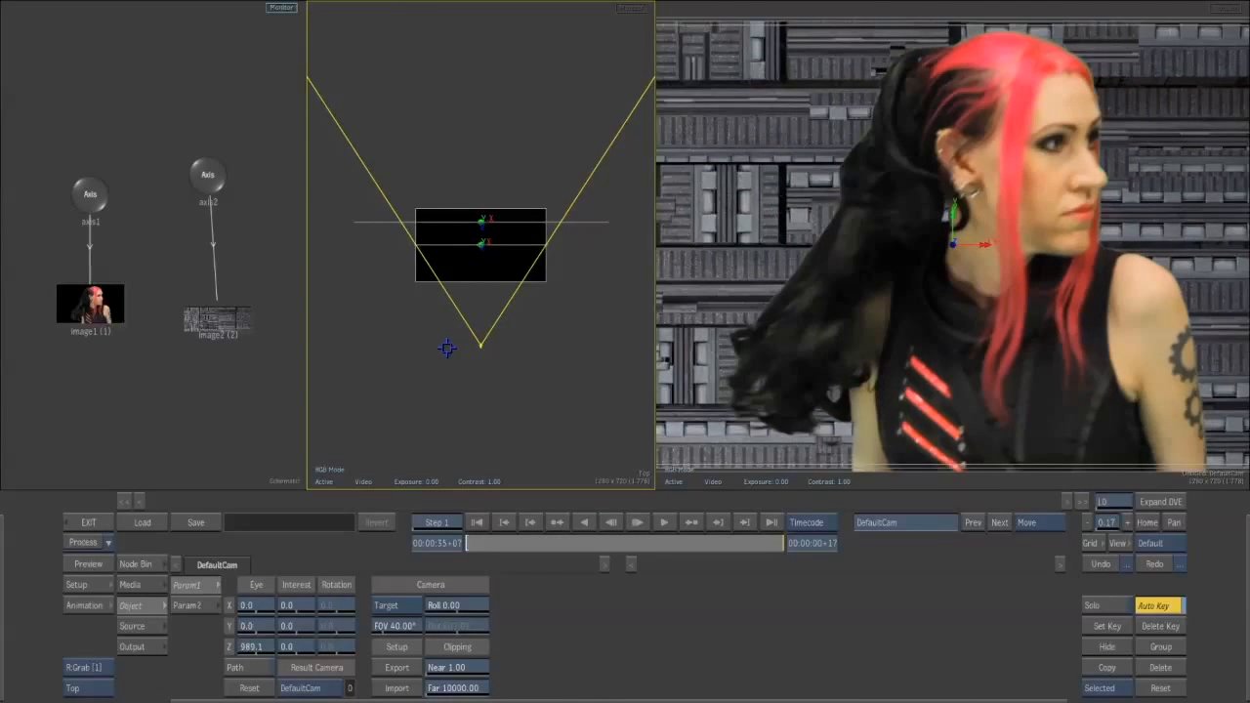
# - Set the backplate image's surface to Bicubic and pull its inner control points back in the top view to curve it
pyautogui.moveTo(228, 342); pyautogui.dragTo(196, 356)
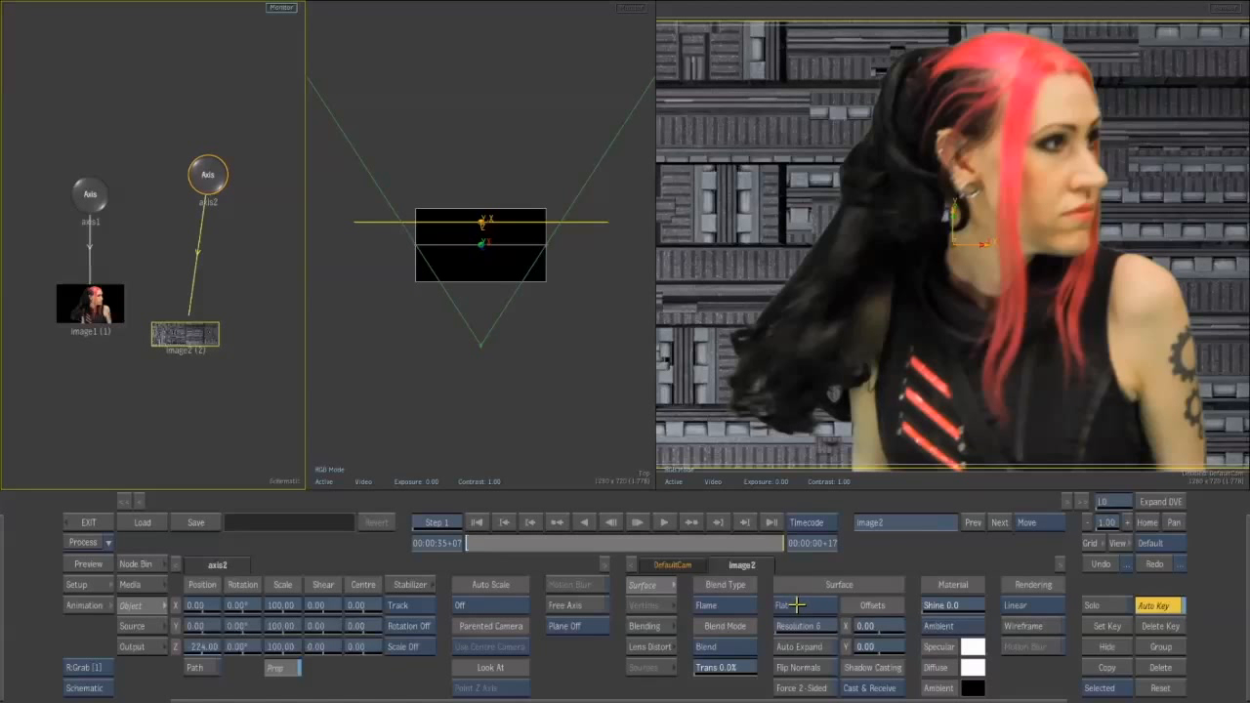
pyautogui.click(797, 605)
pyautogui.click(787, 572)
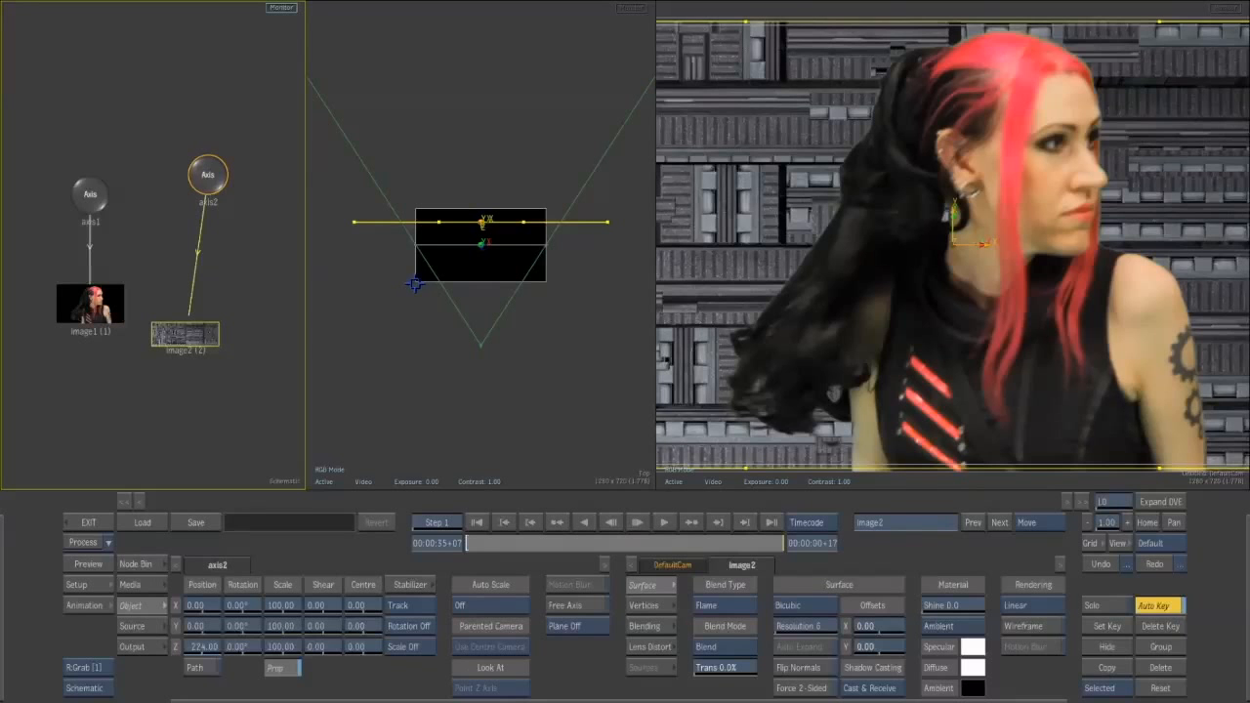
pyautogui.click(527, 232)
pyautogui.moveTo(525, 223); pyautogui.dragTo(521, 148)
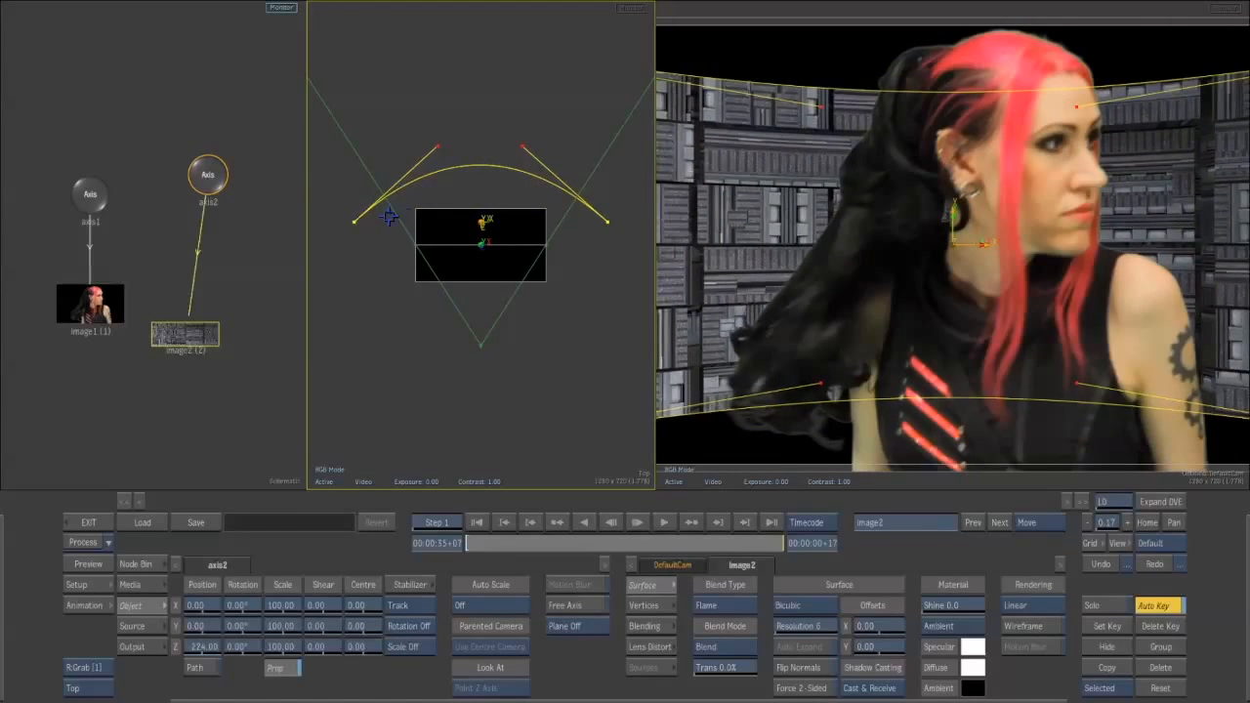
# - Inspect the curved backplate in the camera view, widen that view and zoom it out to show the full frame
pyautogui.click(868, 276)
pyautogui.press('o')
pyautogui.moveTo(845, 268); pyautogui.dragTo(898, 333)
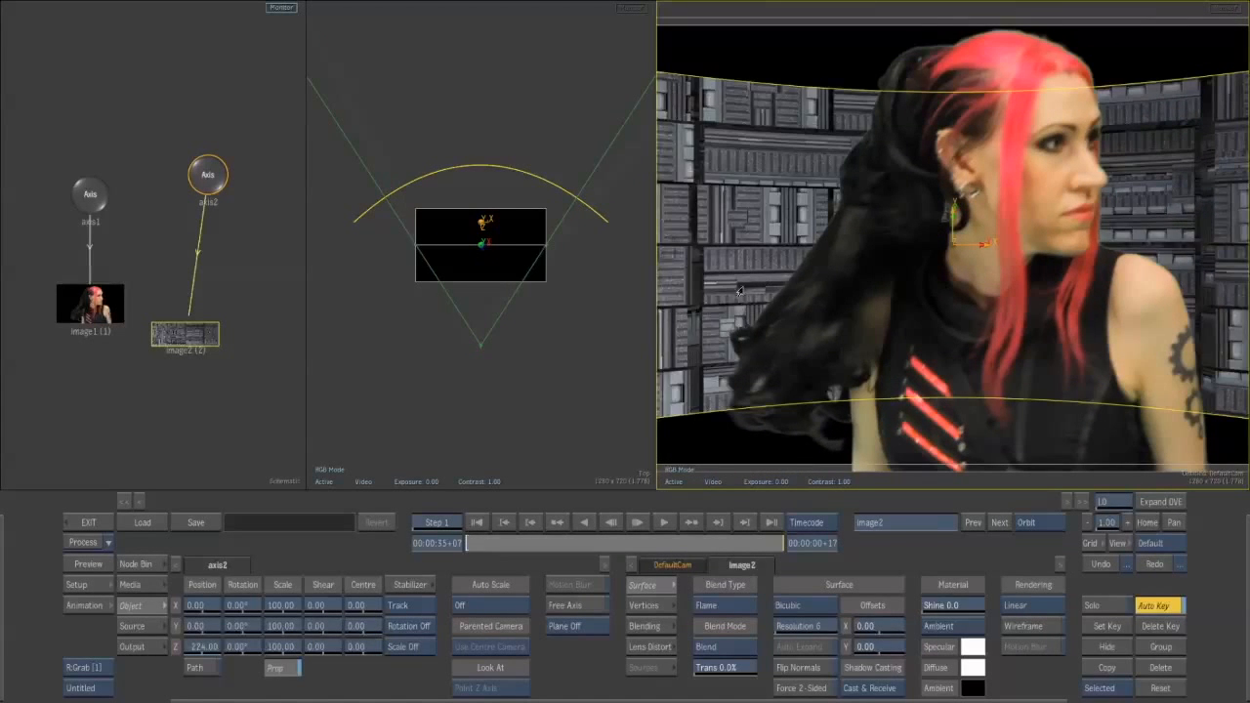
pyautogui.moveTo(652, 315); pyautogui.dragTo(585, 318)
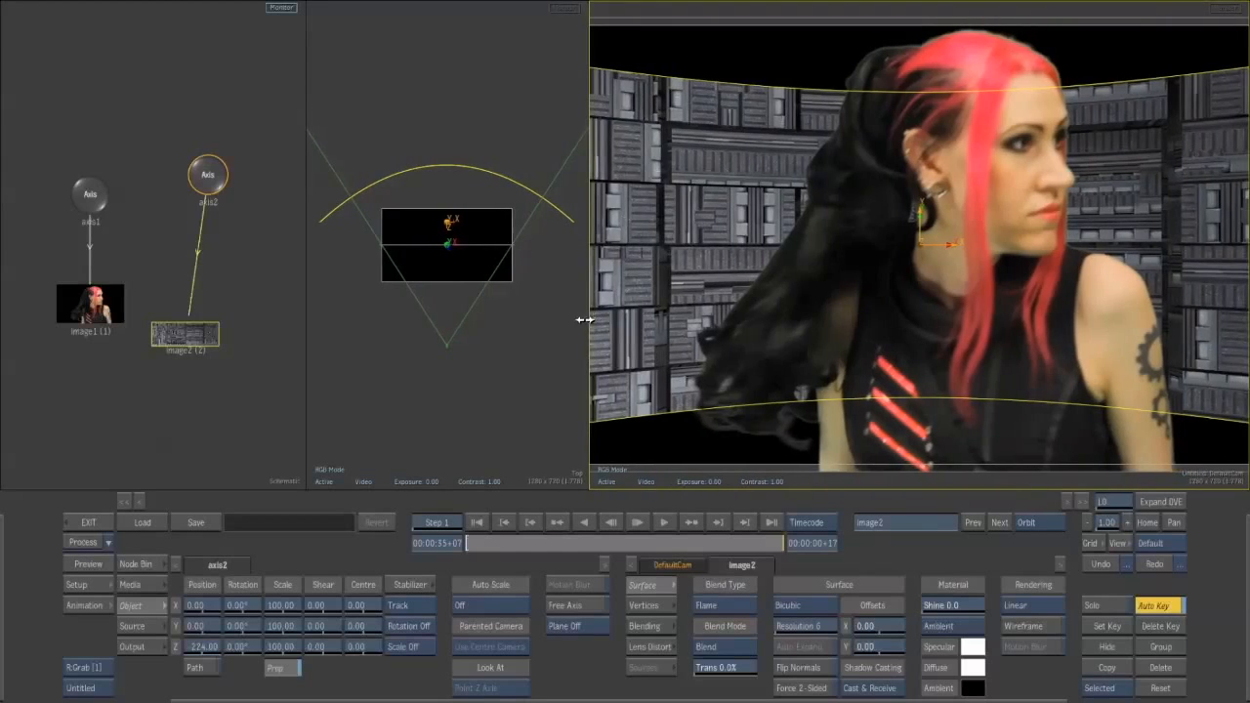
pyautogui.moveTo(676, 309); pyautogui.dragTo(664, 337)
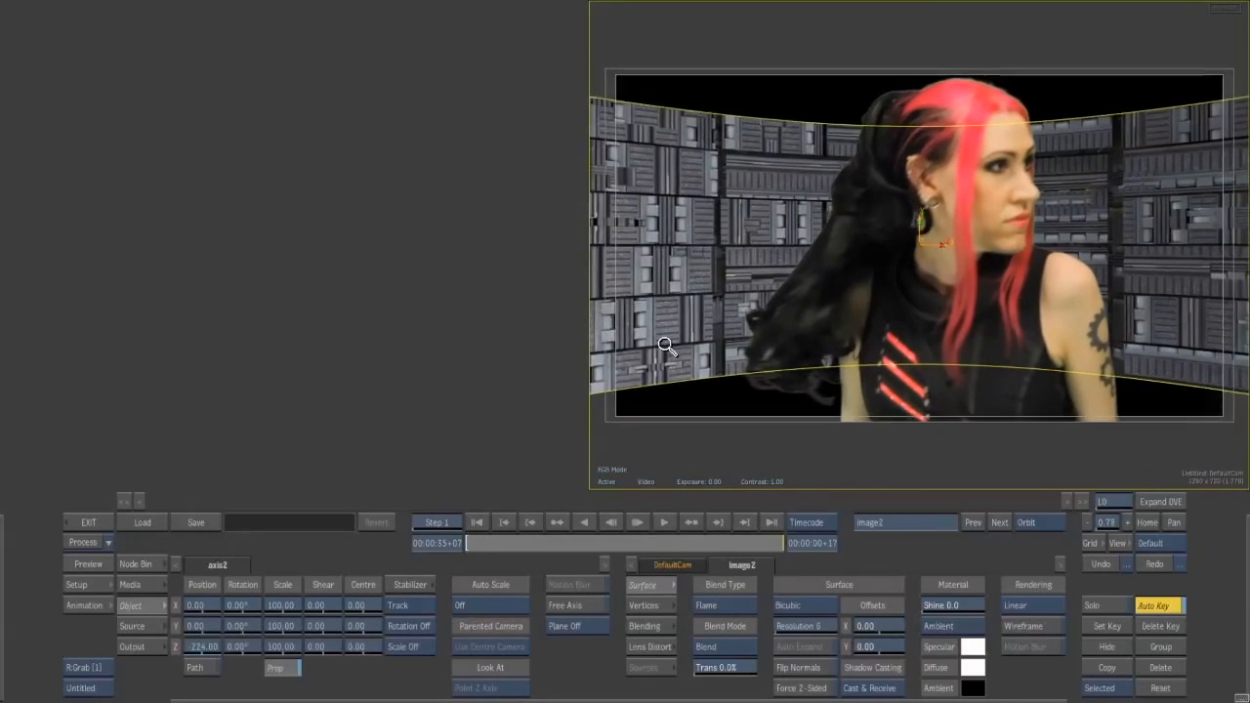
# - Straighten the axis nodes above their images in the schematic and slightly reduce the scale of the woman's axis
pyautogui.click(206, 178)
pyautogui.moveTo(201, 178); pyautogui.dragTo(199, 212)
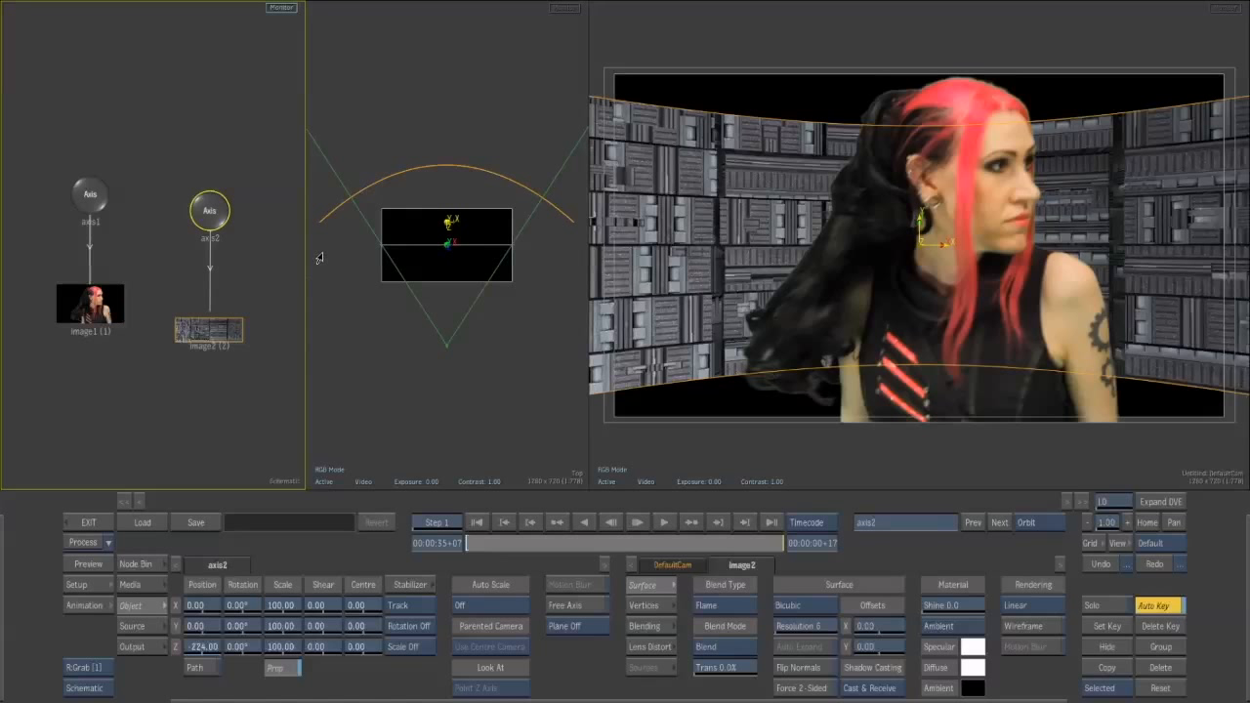
pyautogui.moveTo(208, 211)
pyautogui.mouseDown()
pyautogui.moveTo(219, 191)
pyautogui.moveTo(213, 212)
pyautogui.mouseUp()
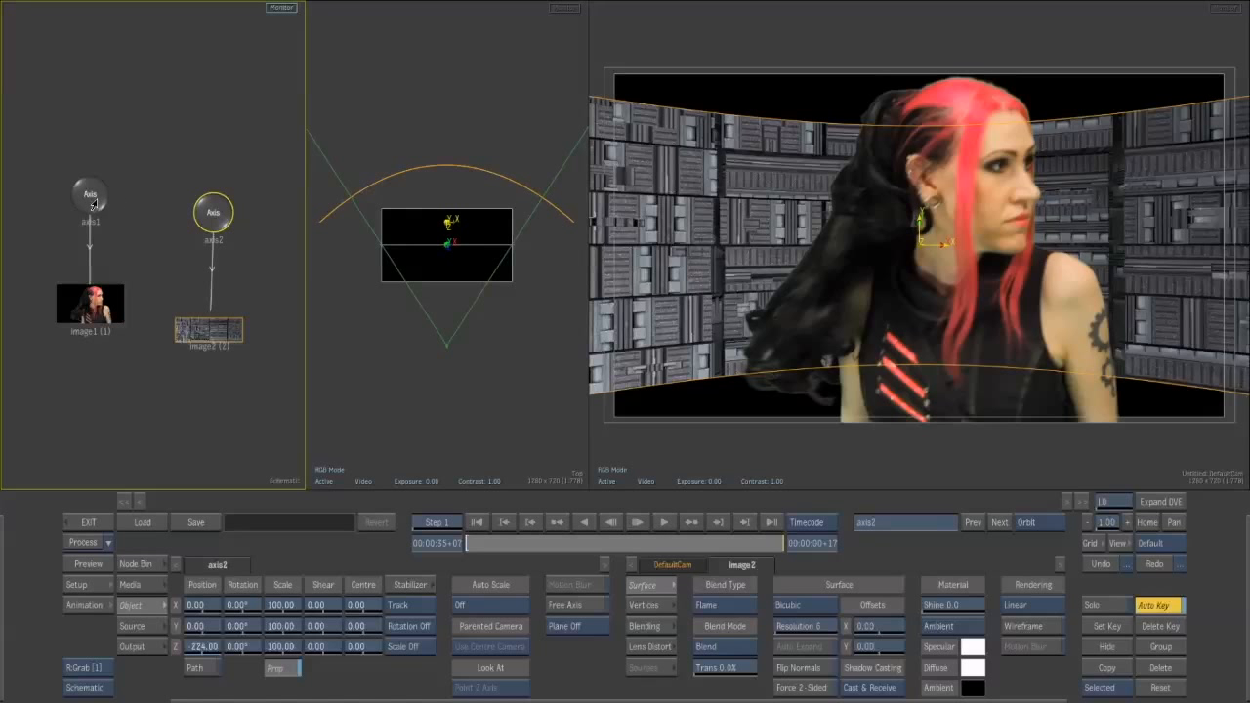
pyautogui.moveTo(97, 207); pyautogui.dragTo(110, 234)
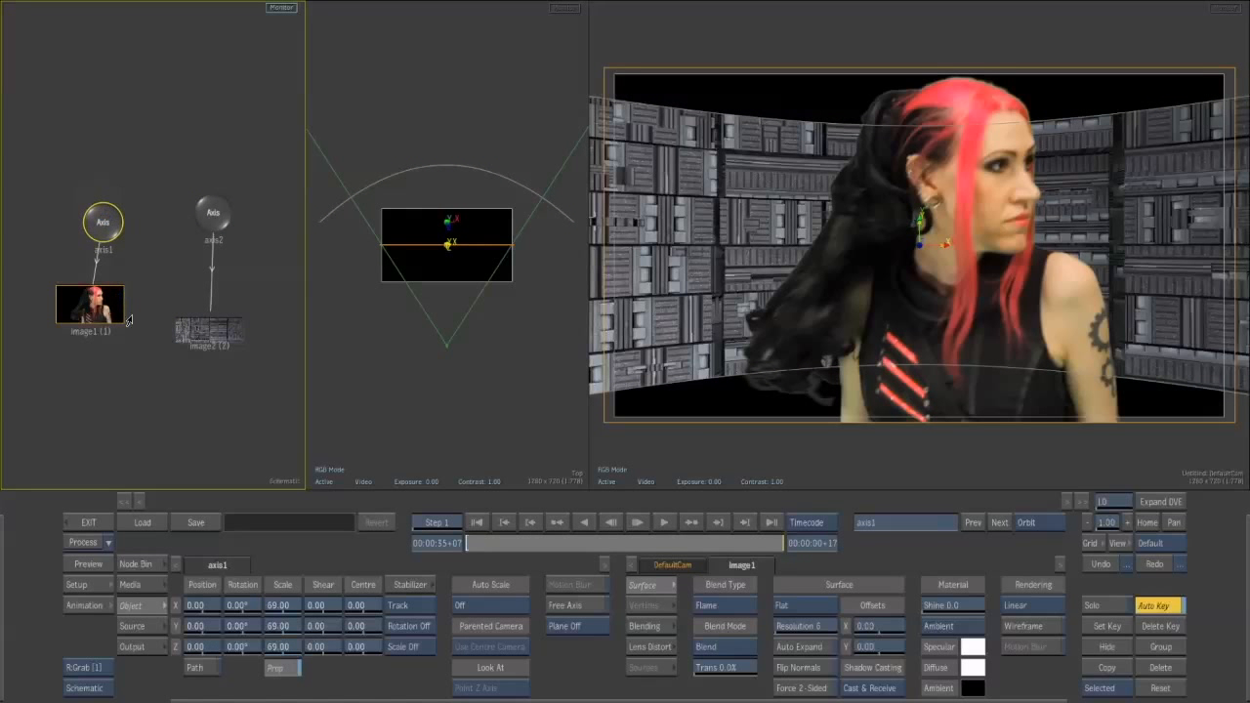
pyautogui.moveTo(278, 625); pyautogui.dragTo(254, 640)
# - Bring the backplate's axis forward to a Z position of -74.00 and scale it to 169.00 so it fills the frame
pyautogui.click(211, 216)
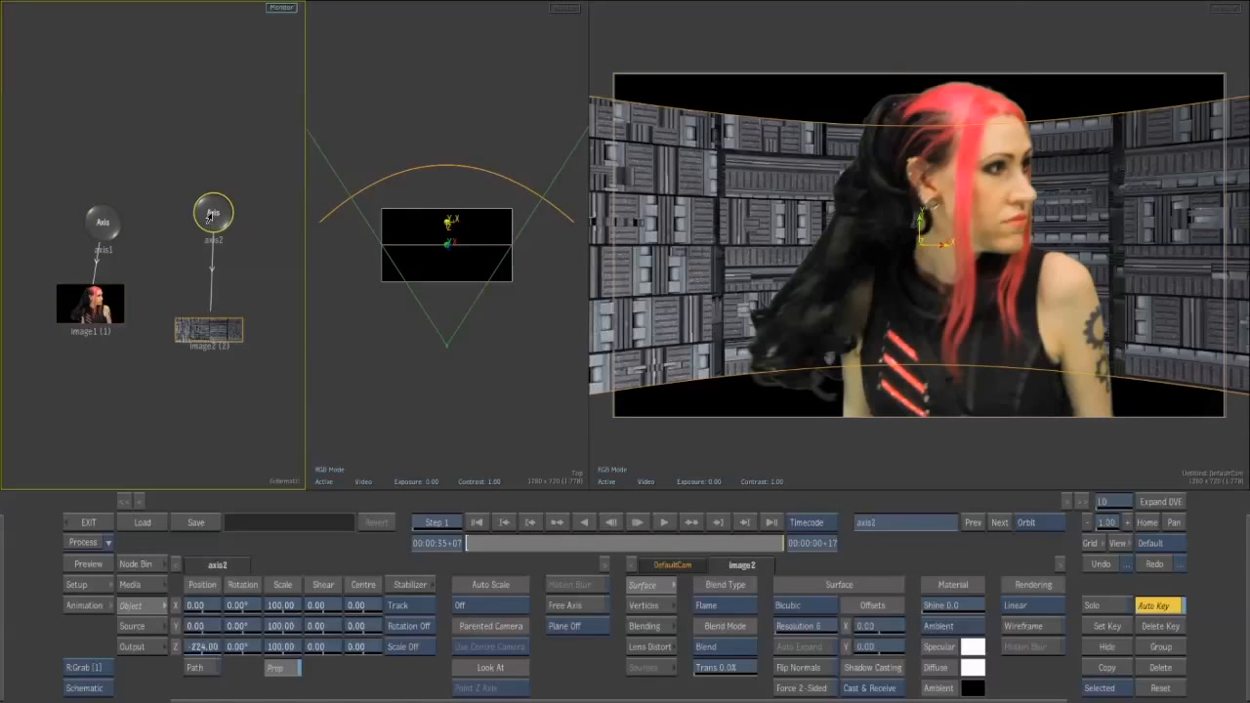
pyautogui.moveTo(207, 646); pyautogui.dragTo(329, 653)
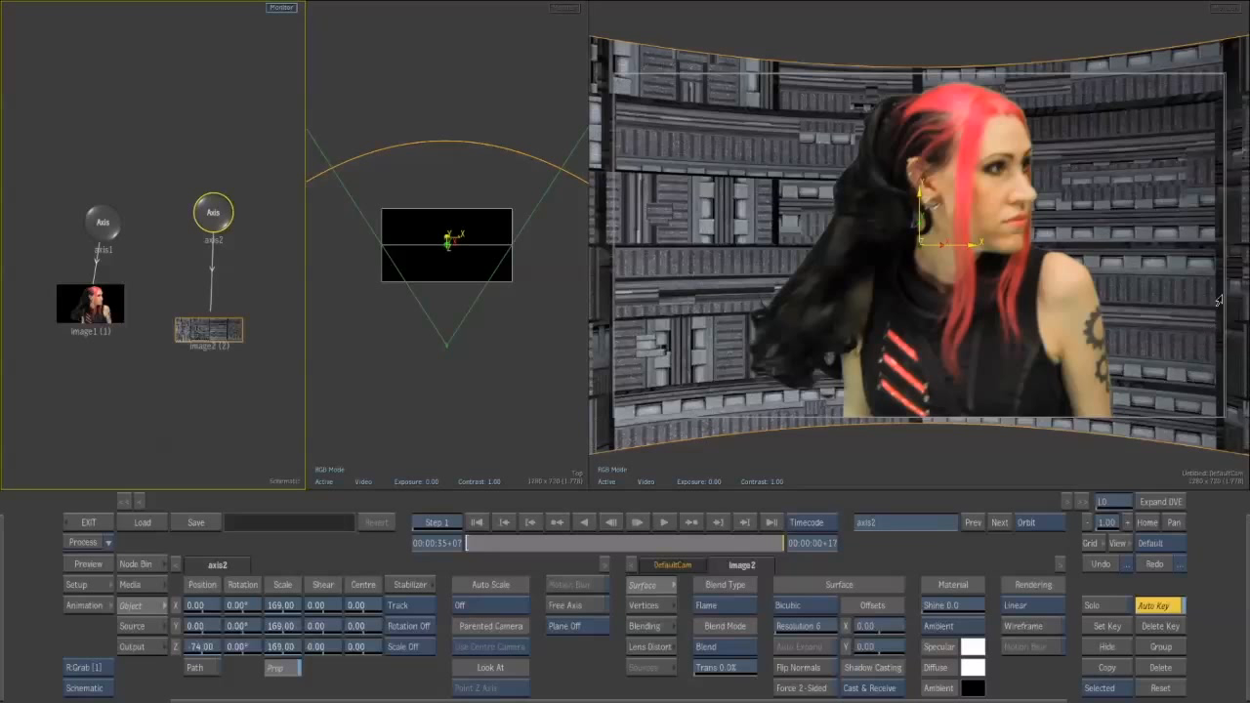
pyautogui.hotkey('ctrl', '1')
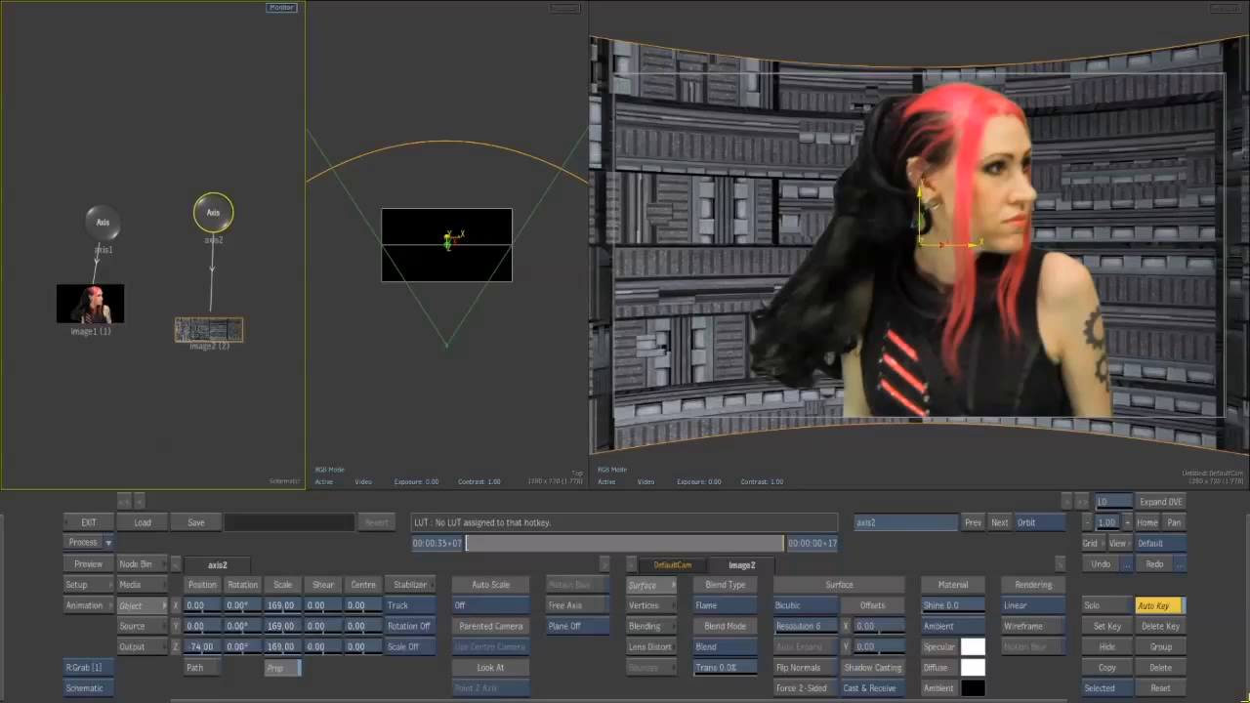
# - Browse the node bin's All Nodes, Objects, Surface, Maps and ReLighting categories
pyautogui.click(133, 564)
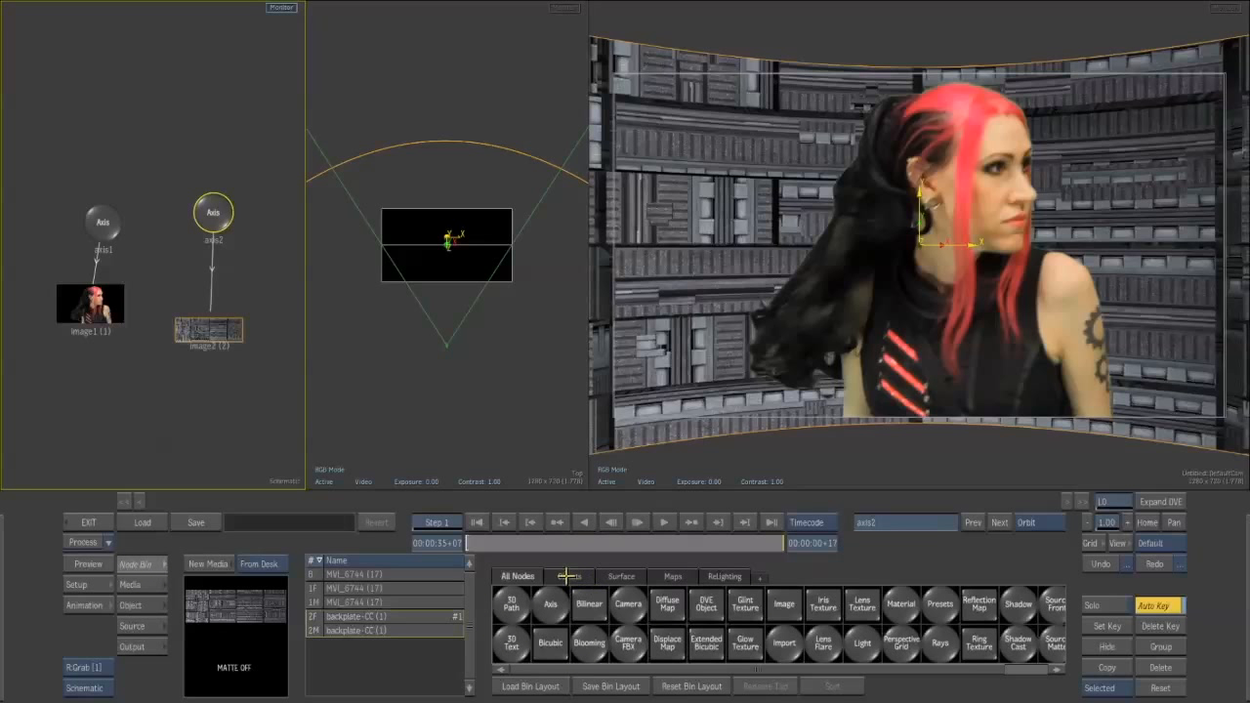
pyautogui.moveTo(635, 669)
pyautogui.mouseDown()
pyautogui.moveTo(773, 671)
pyautogui.moveTo(539, 674)
pyautogui.mouseUp()
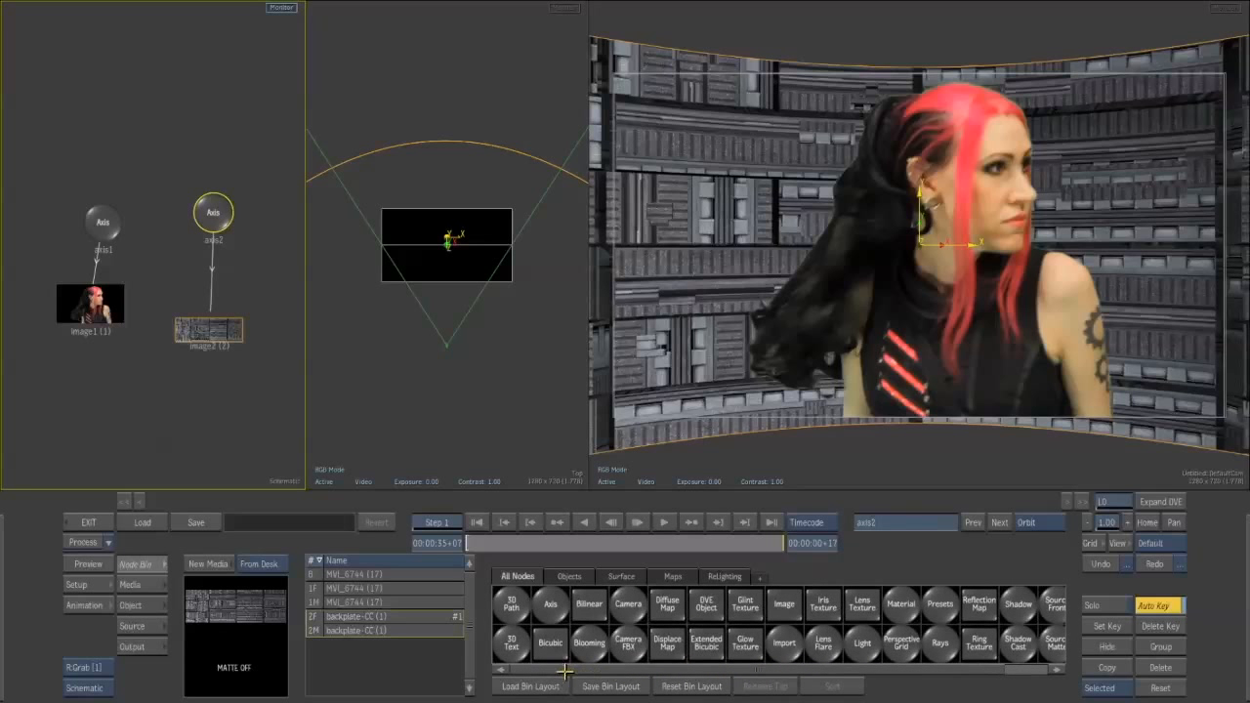
pyautogui.click(568, 576)
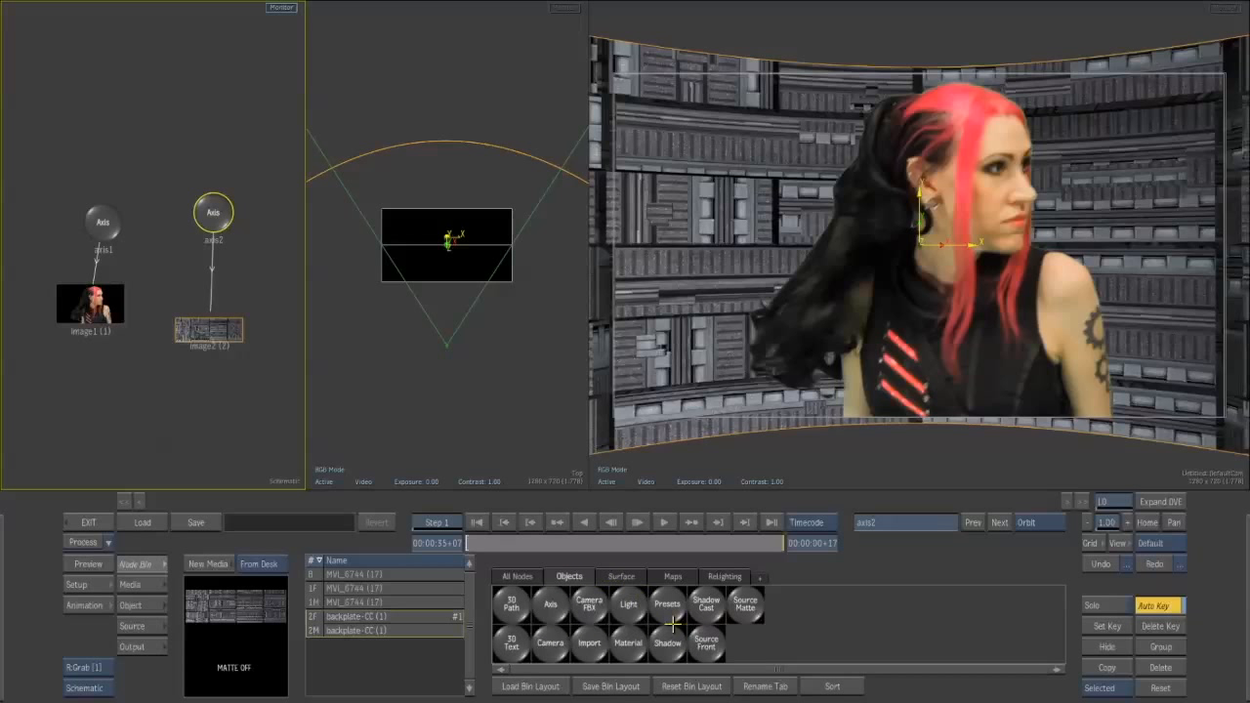
pyautogui.click(625, 576)
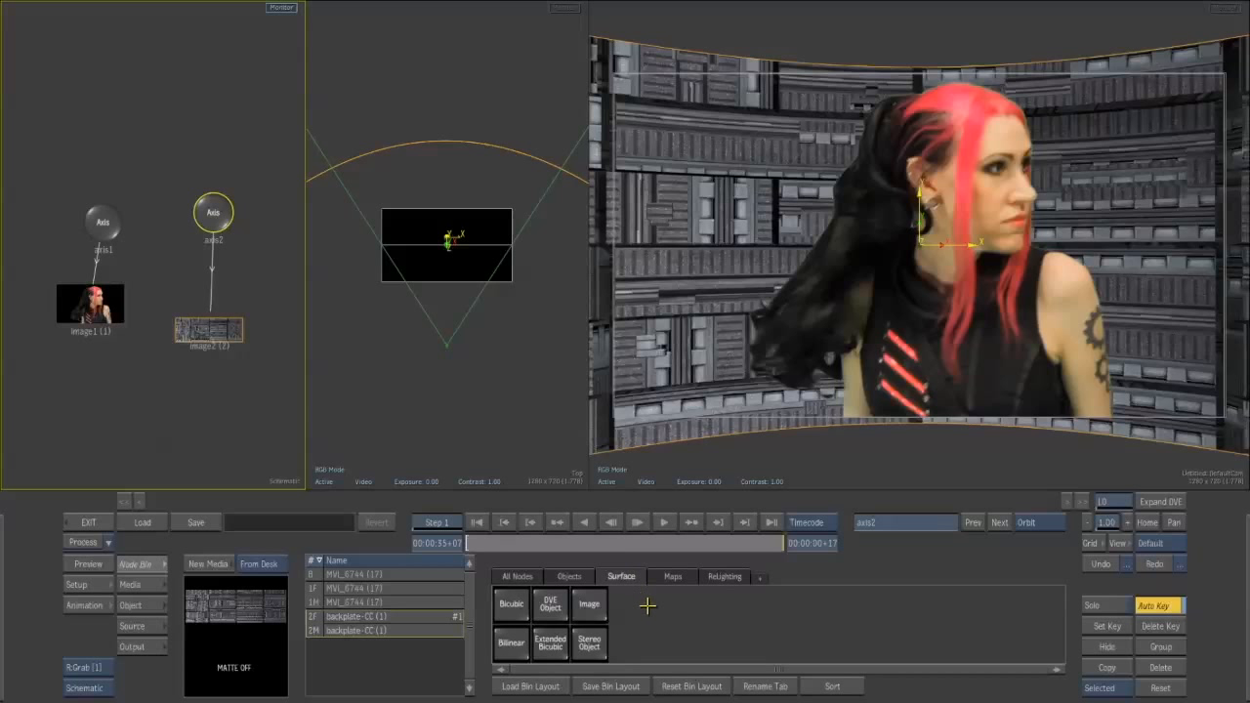
pyautogui.click(674, 576)
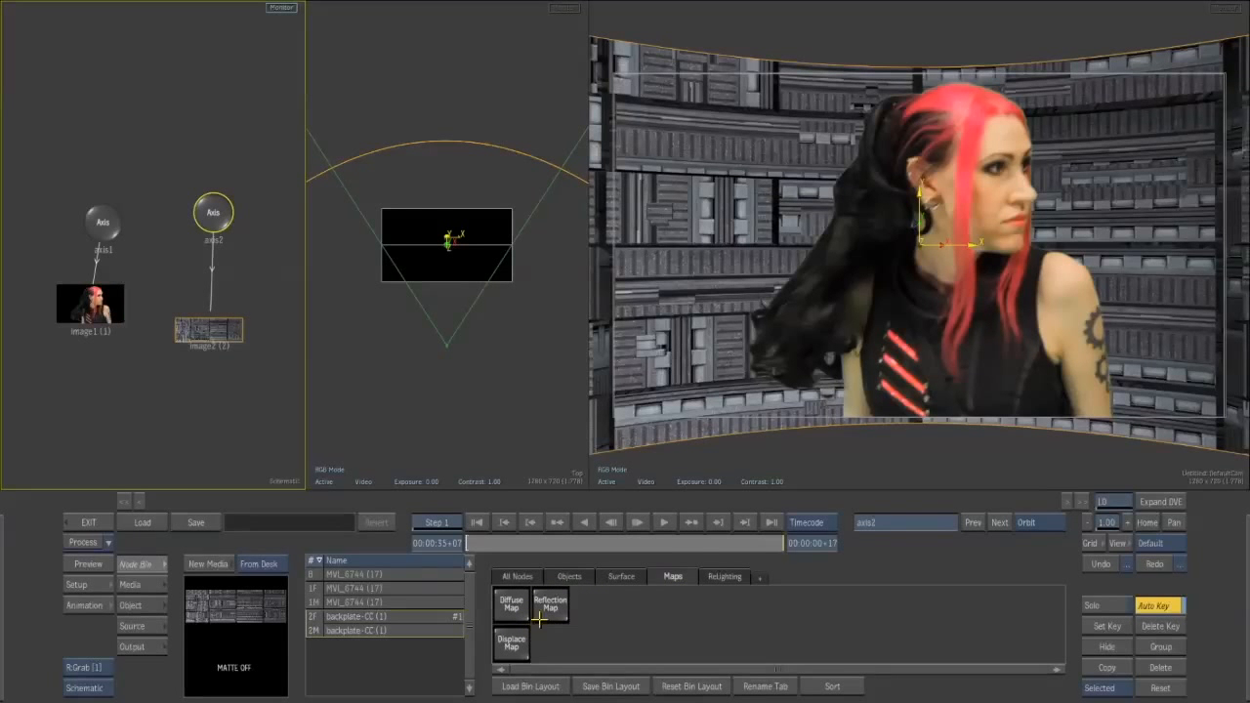
pyautogui.click(722, 578)
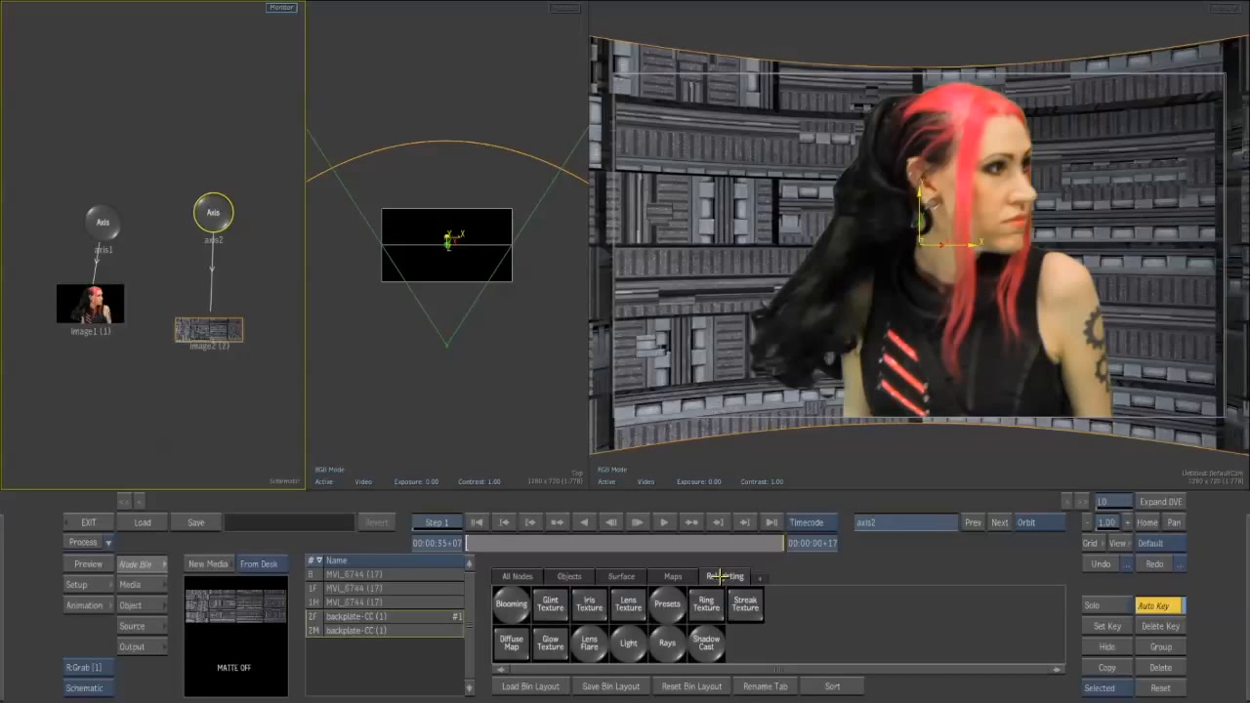
# - Add a Light node to the schematic and make room for it beside the backplate's axis and image nodes
pyautogui.moveTo(621, 643); pyautogui.dragTo(253, 259)
pyautogui.moveTo(209, 216); pyautogui.dragTo(170, 205)
pyautogui.click(252, 258)
pyautogui.moveTo(941, 233); pyautogui.dragTo(621, 246)
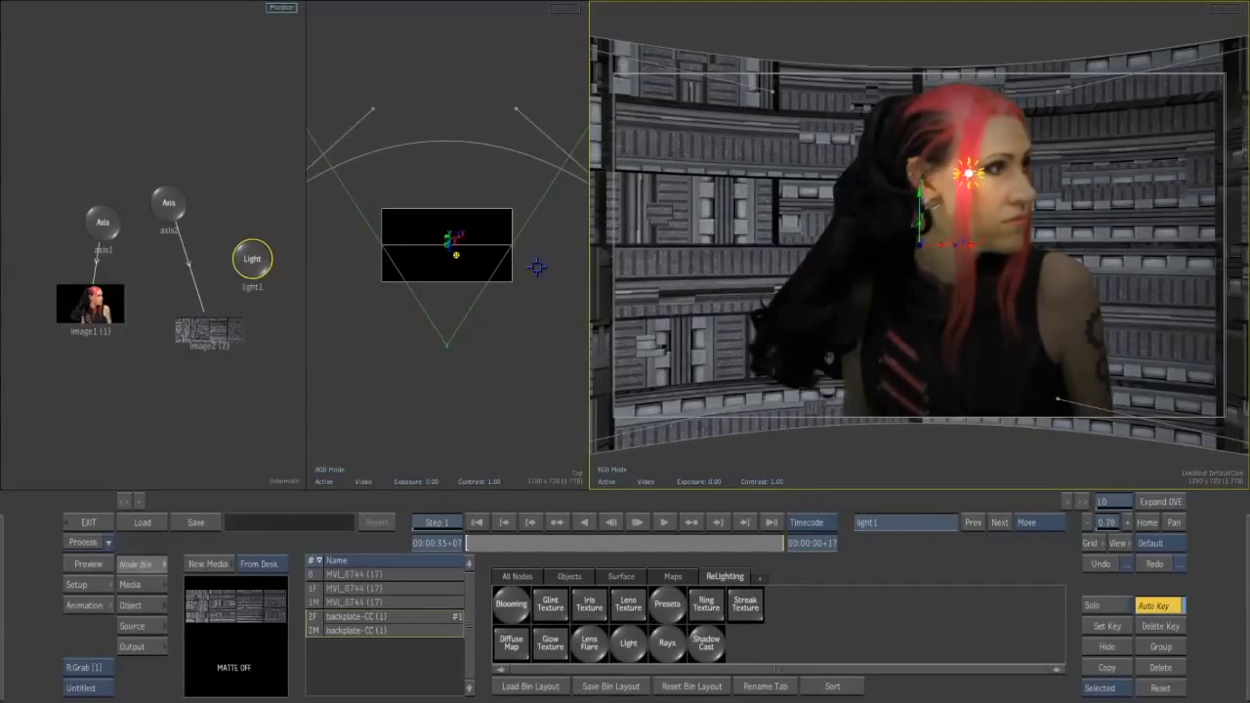
# - Move the light in front of the woman's face at about X 200, Y 145, Z 226 and open its settings
pyautogui.moveTo(966, 174); pyautogui.dragTo(1022, 143)
pyautogui.moveTo(461, 281); pyautogui.dragTo(466, 267)
pyautogui.moveTo(1044, 163)
pyautogui.mouseDown()
pyautogui.moveTo(1070, 140)
pyautogui.moveTo(1043, 154)
pyautogui.mouseUp()
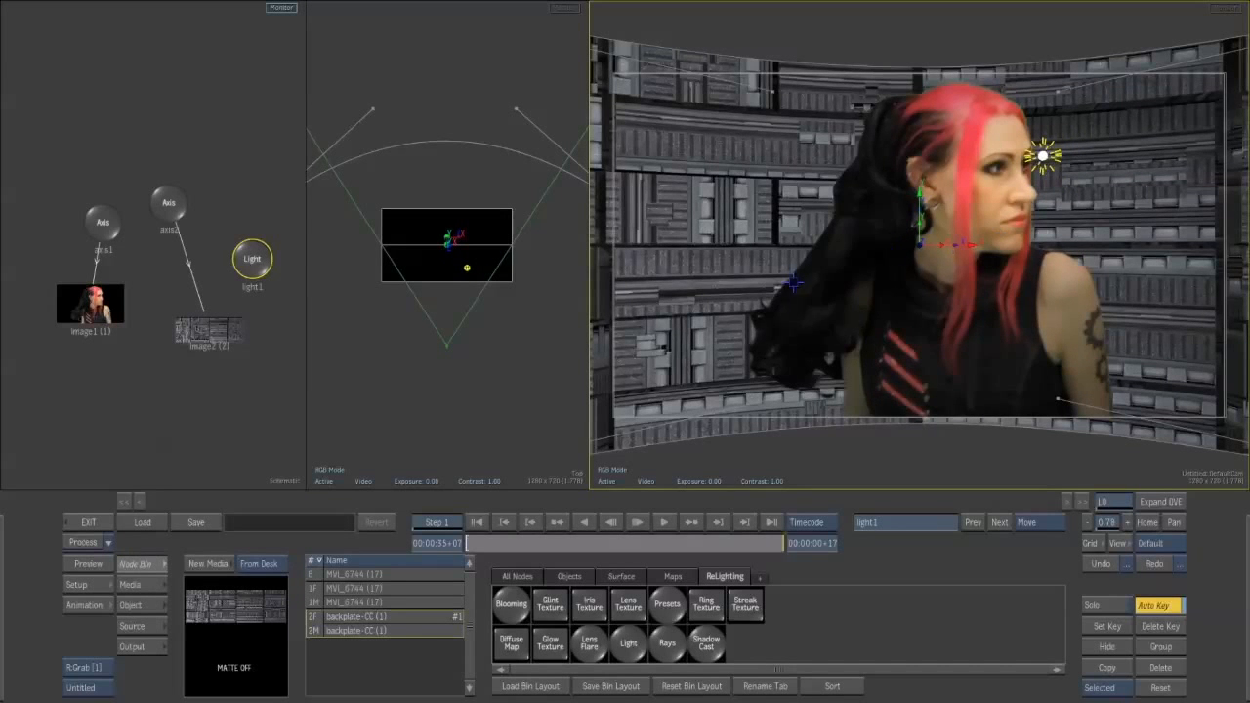
pyautogui.doubleClick(252, 259)
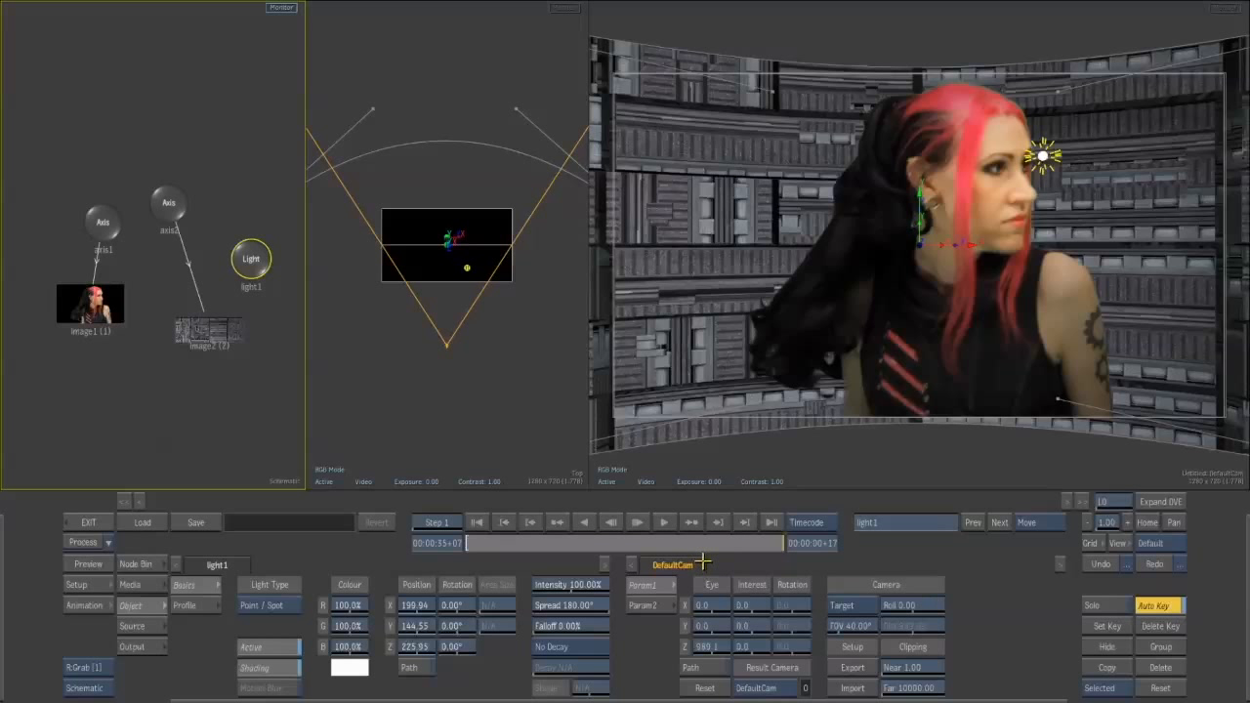
# - Tint the light pale cyan, with colour values of about R 69.7%, G 88.9% and B 86.5%
pyautogui.click(351, 668)
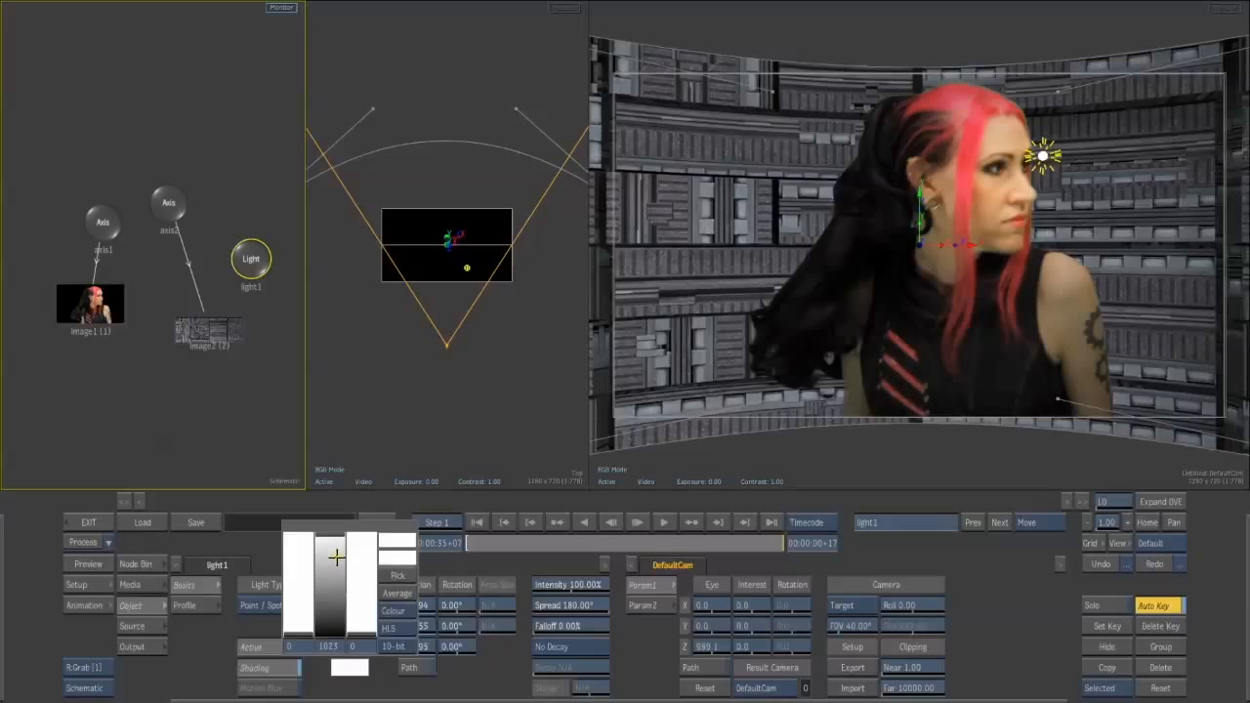
pyautogui.moveTo(300, 635)
pyautogui.mouseDown()
pyautogui.moveTo(309, 550)
pyautogui.moveTo(304, 564)
pyautogui.mouseUp()
pyautogui.moveTo(361, 635); pyautogui.dragTo(361, 482)
pyautogui.moveTo(305, 560); pyautogui.dragTo(330, 587)
pyautogui.moveTo(301, 537); pyautogui.dragTo(293, 627)
pyautogui.moveTo(330, 587)
pyautogui.mouseDown()
pyautogui.moveTo(335, 552)
pyautogui.moveTo(359, 553)
pyautogui.moveTo(362, 589)
pyautogui.moveTo(331, 552)
pyautogui.mouseUp()
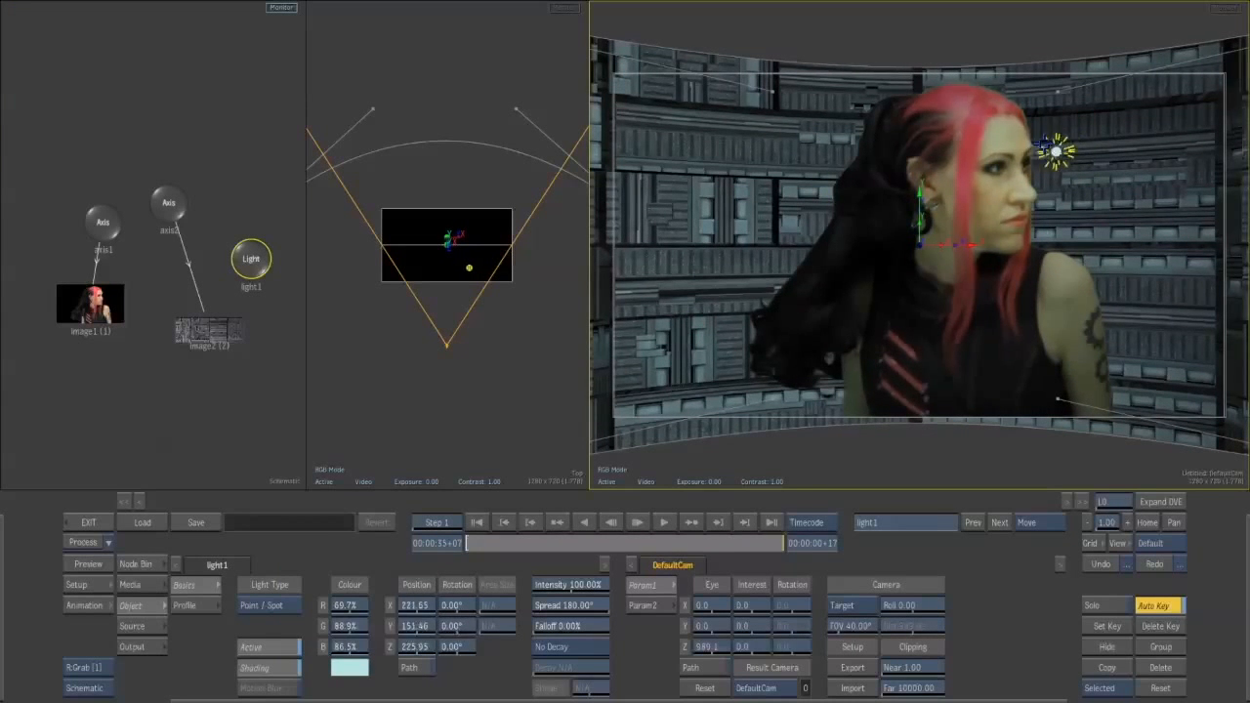
# - Make room below the Light node and add a Shadow Cast node connected to it
pyautogui.click(137, 563)
pyautogui.moveTo(235, 253); pyautogui.dragTo(215, 156)
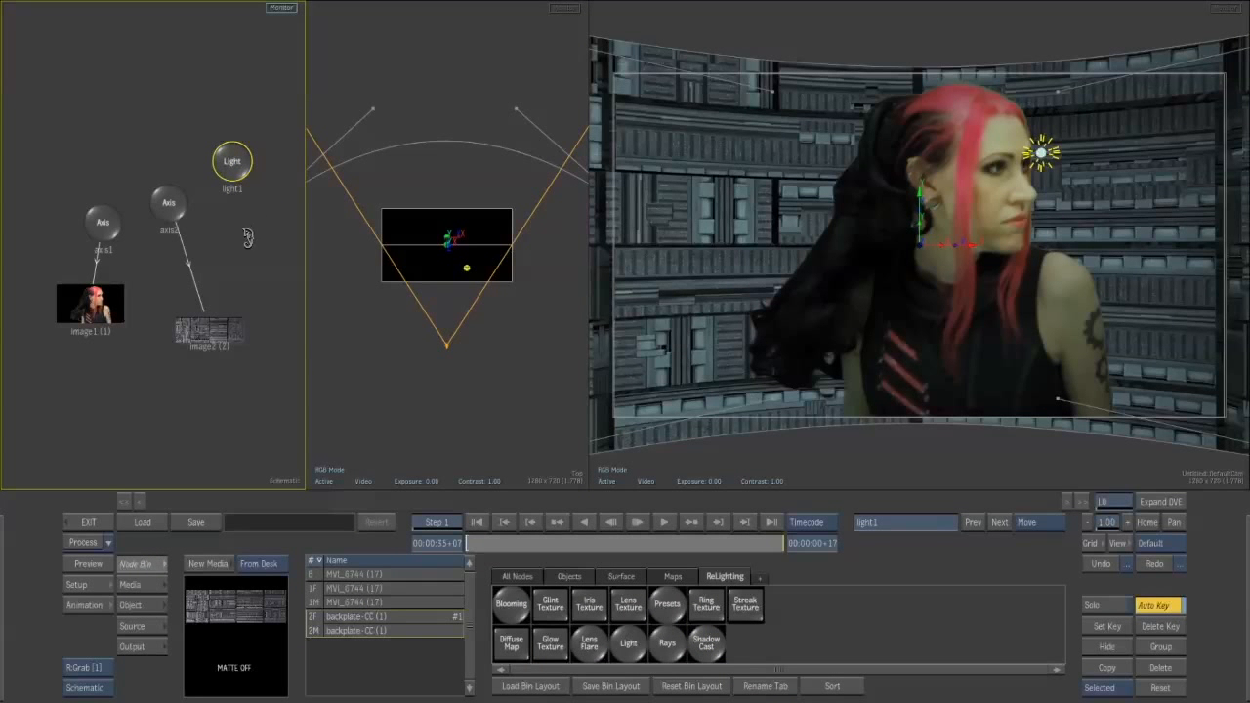
pyautogui.moveTo(231, 212); pyautogui.dragTo(255, 258)
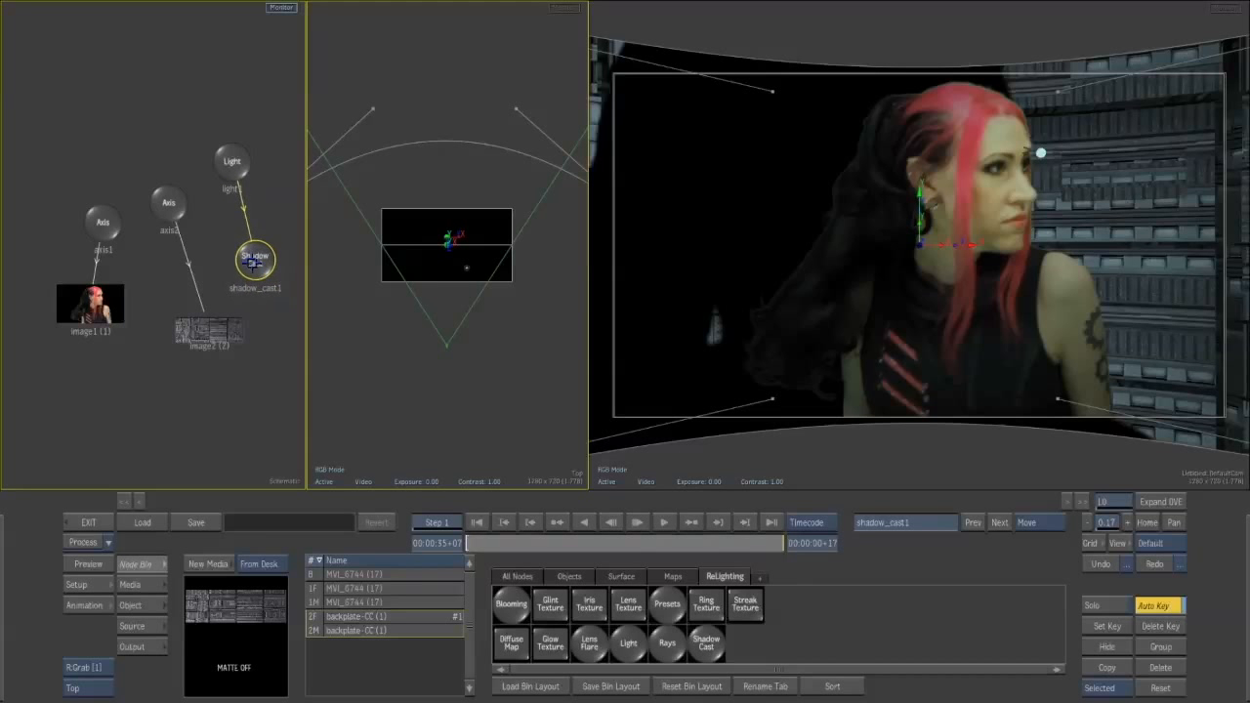
# - Pull the shadow-casting light toward the camera to about Z 515.95 so the woman's shadow falls on the backplate
pyautogui.click(1042, 149)
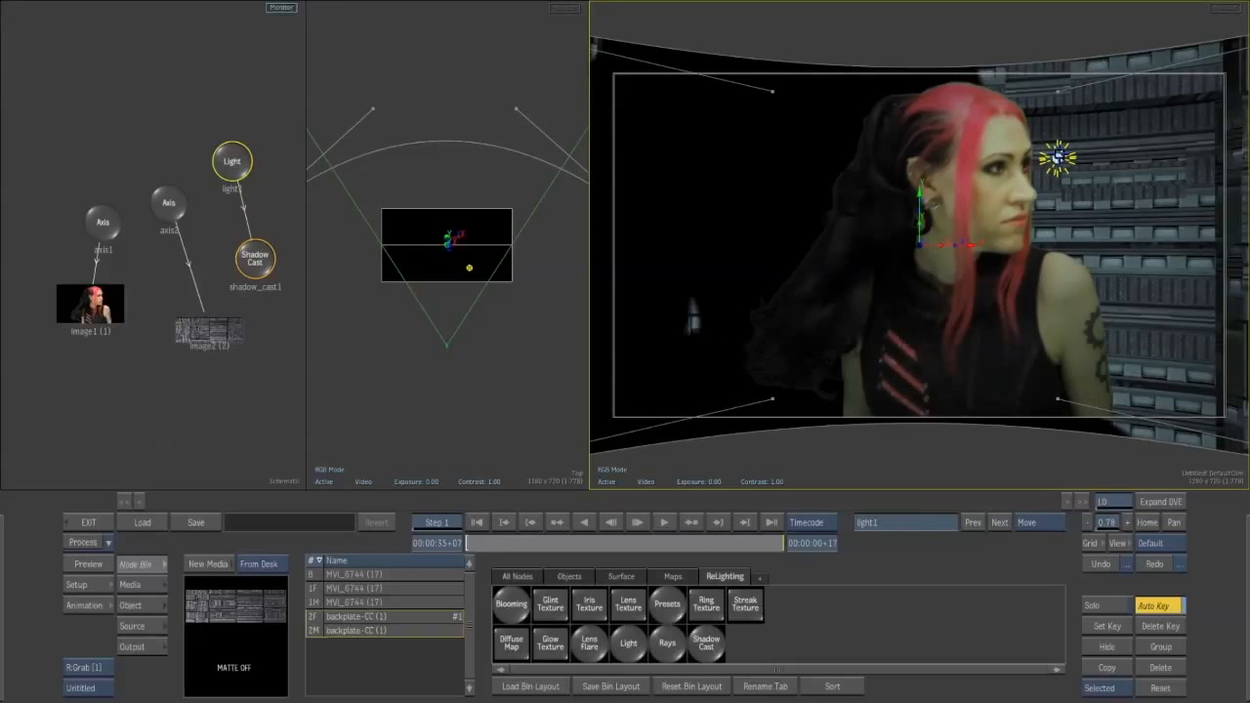
pyautogui.click(152, 583)
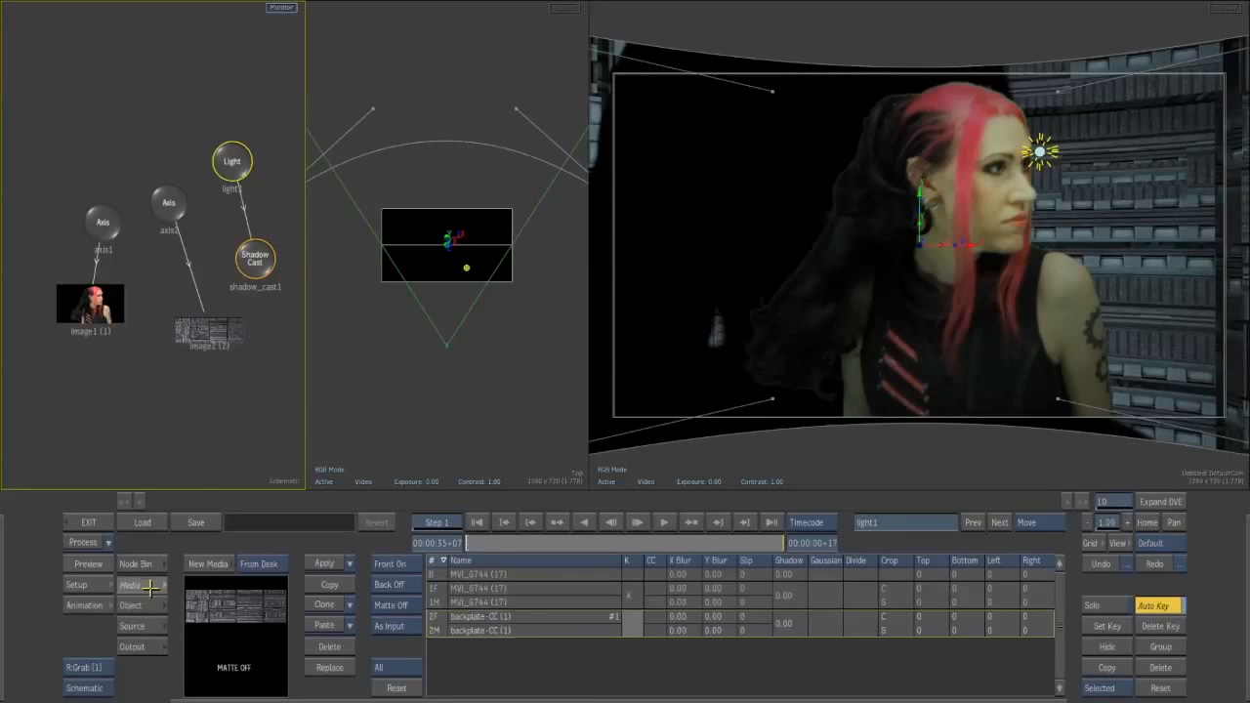
pyautogui.click(143, 606)
pyautogui.moveTo(407, 645); pyautogui.dragTo(482, 646)
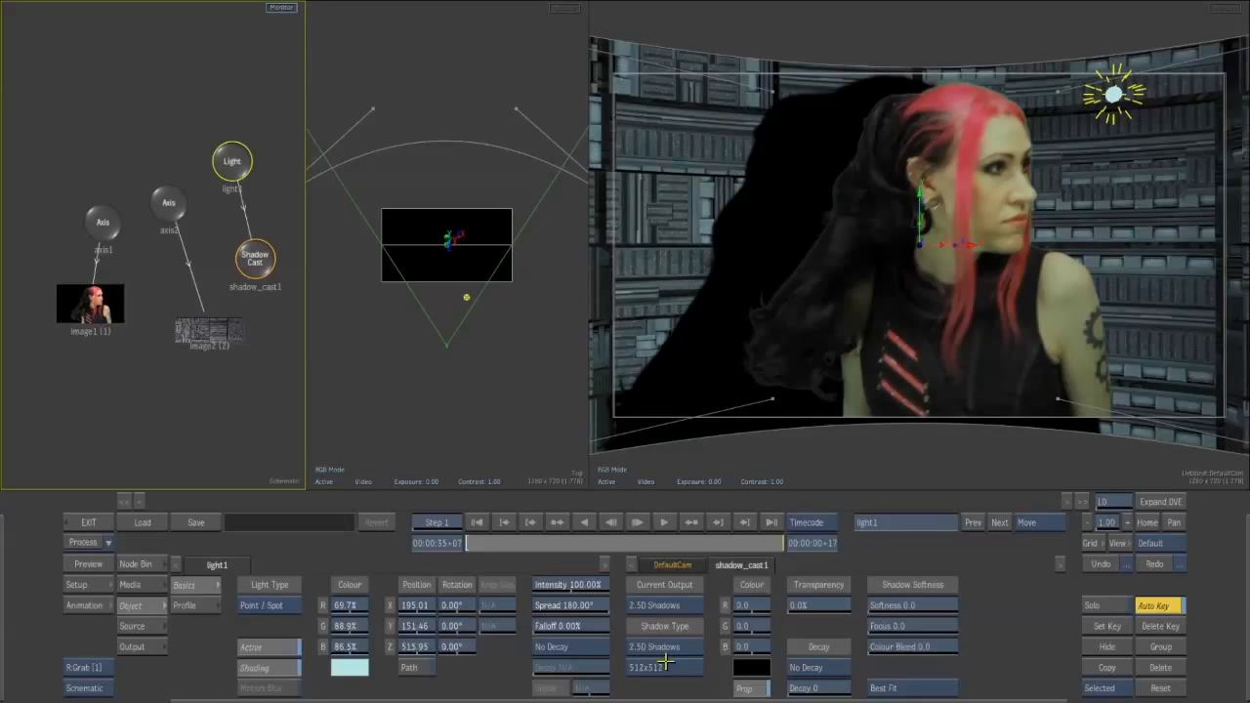
# - Switch the shadow cast to 3D Shadows and keep its shadow map resolution at 512x512
pyautogui.click(668, 606)
pyautogui.click(660, 625)
pyautogui.click(659, 646)
pyautogui.click(660, 667)
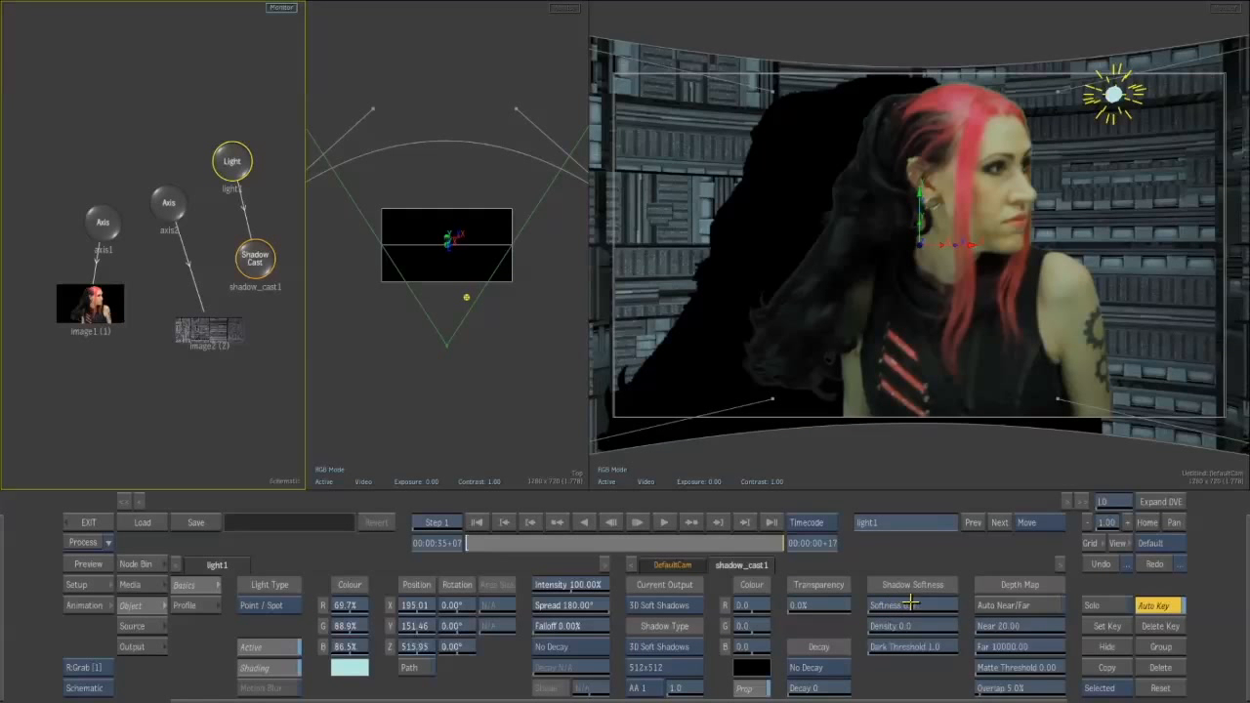
pyautogui.click(640, 666)
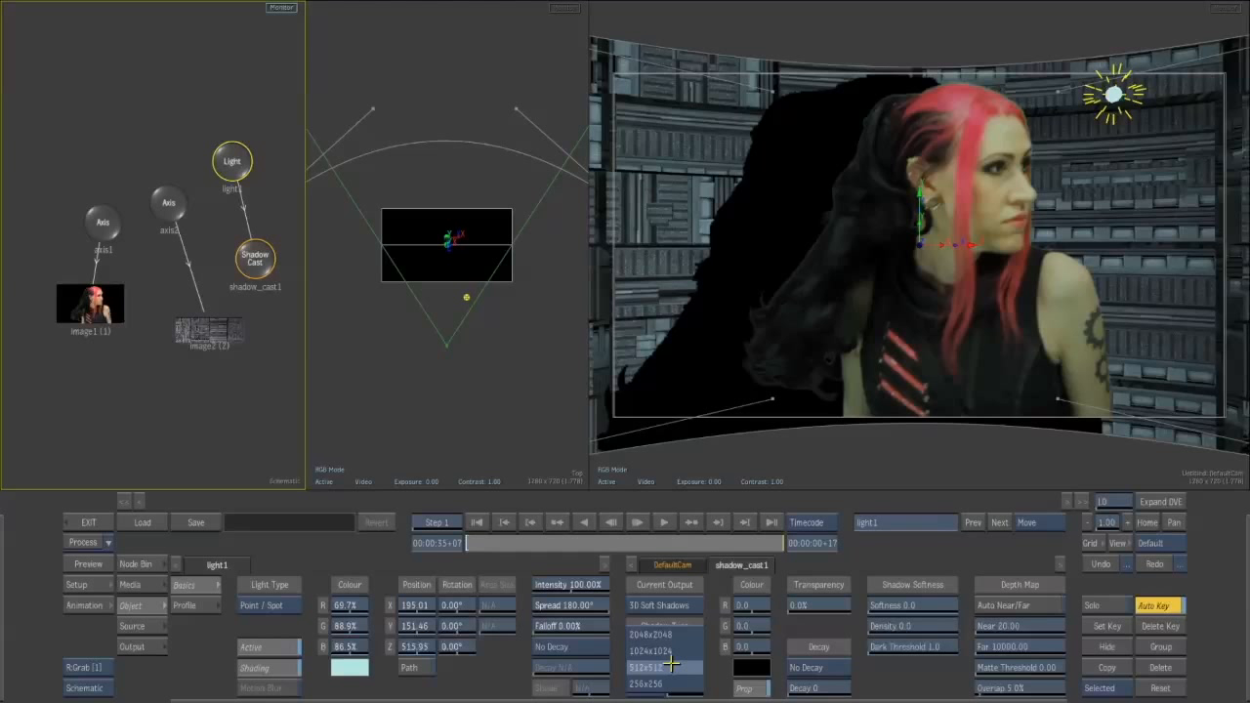
pyautogui.click(671, 664)
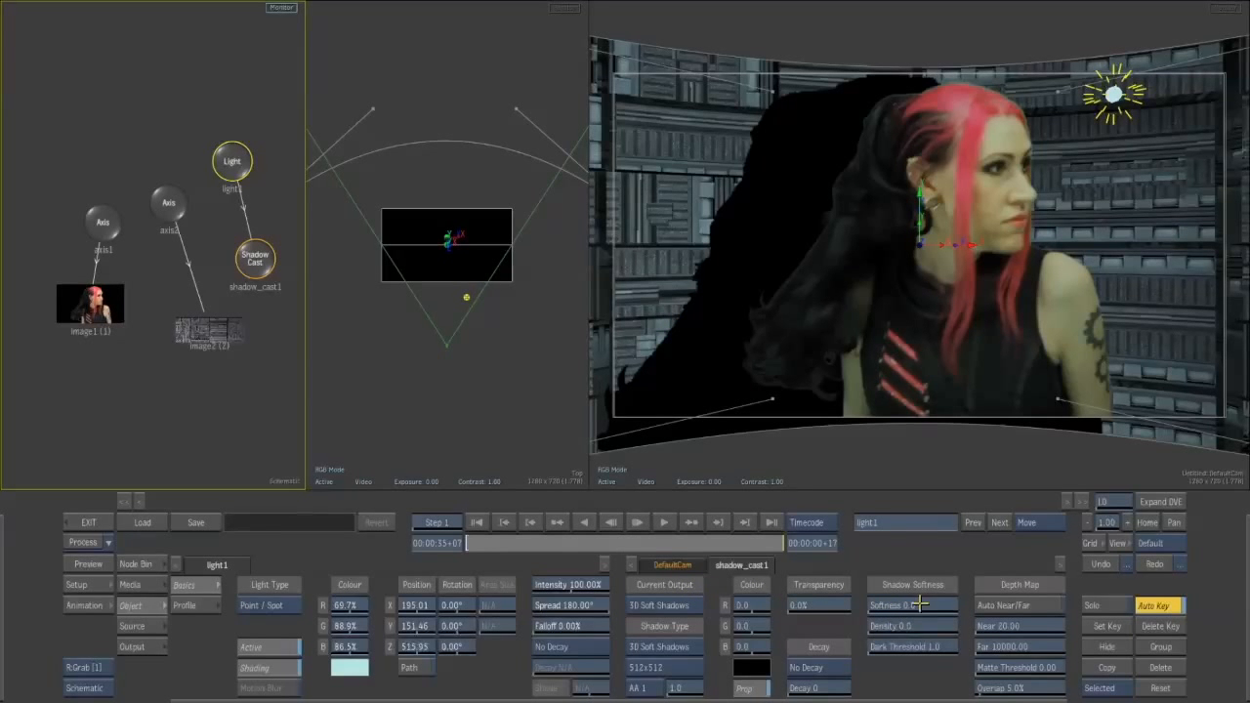
# - Set the shadow softness to 25.0, raise its transparency, and shift the light above the woman's head, checking the first frame
pyautogui.moveTo(890, 605); pyautogui.dragTo(948, 605)
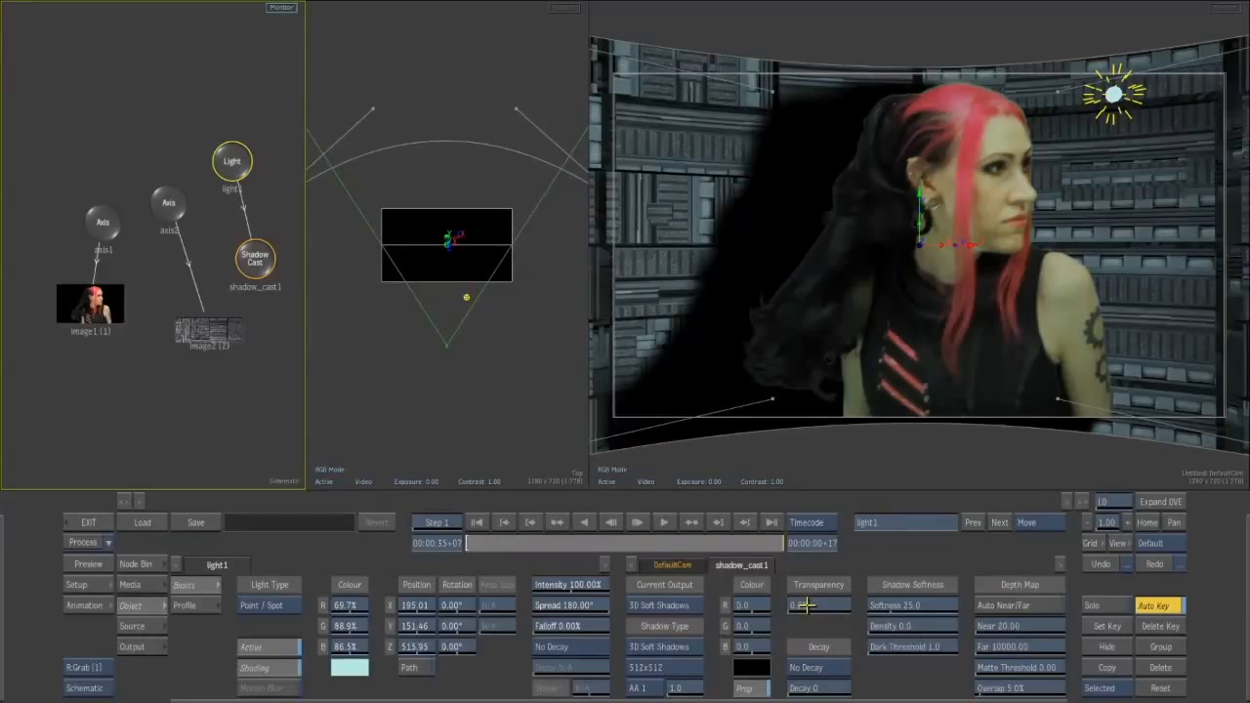
pyautogui.moveTo(818, 604)
pyautogui.mouseDown()
pyautogui.moveTo(871, 605)
pyautogui.moveTo(838, 605)
pyautogui.mouseUp()
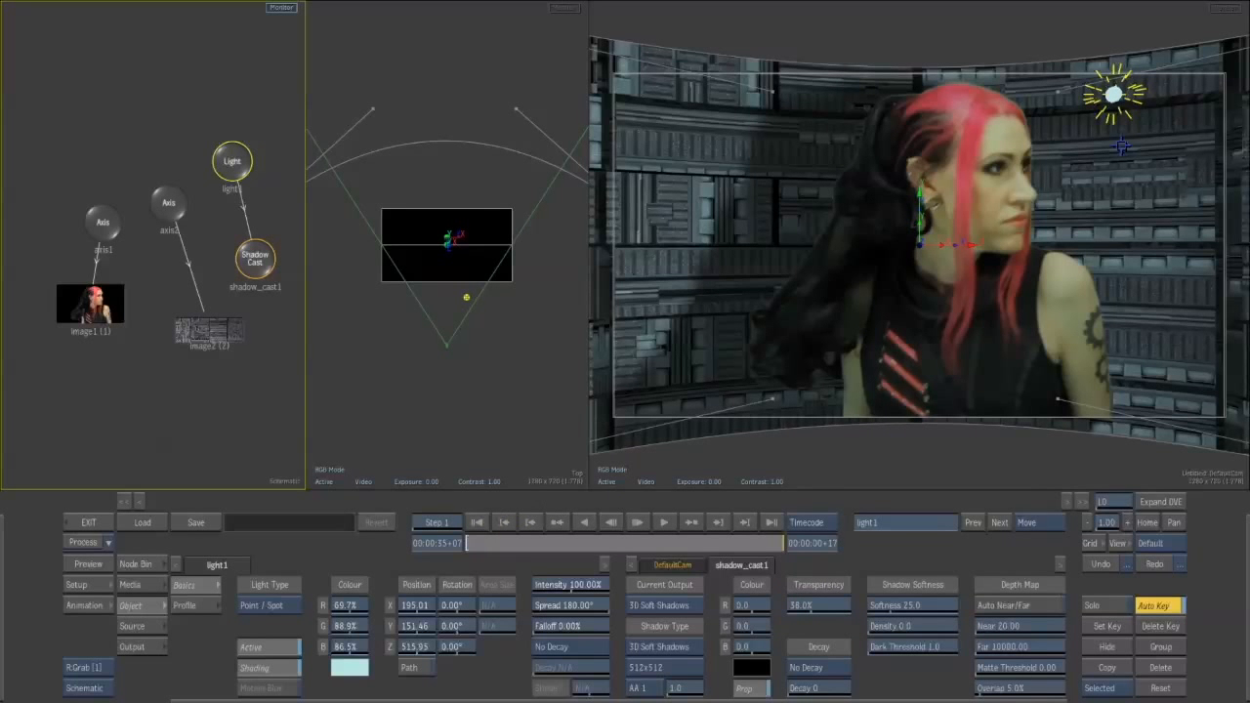
pyautogui.moveTo(1113, 91); pyautogui.dragTo(1035, 86)
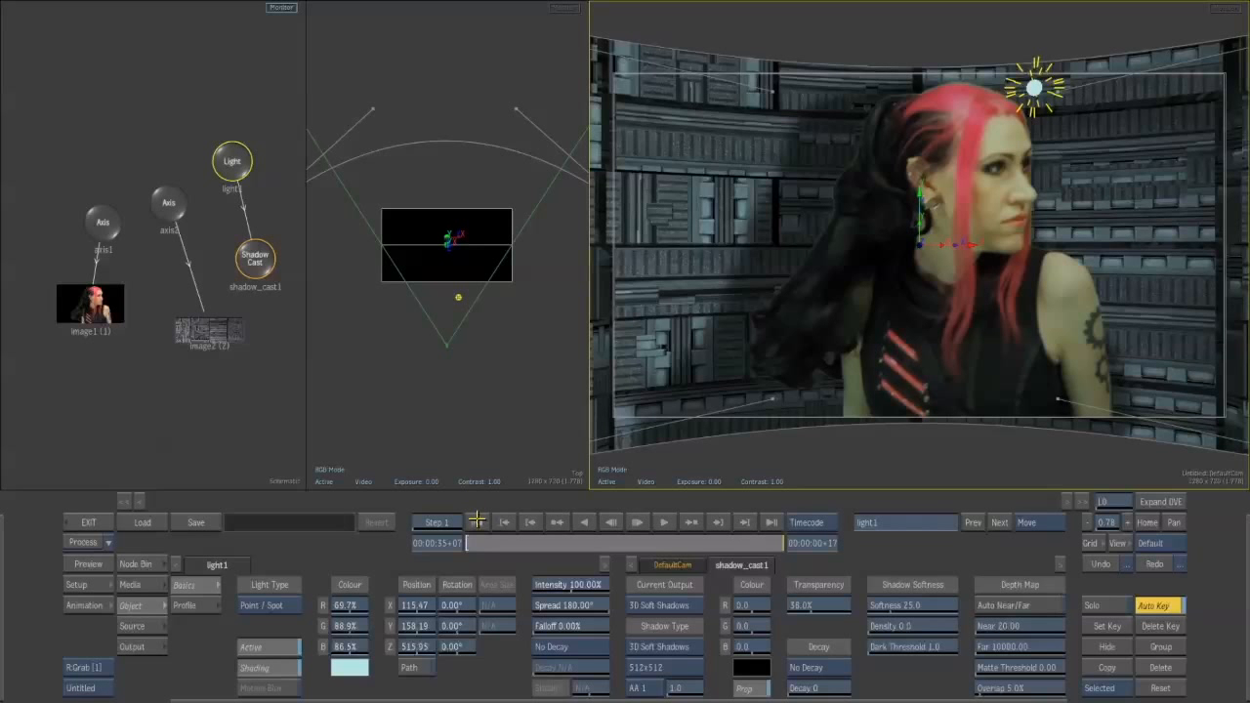
pyautogui.click(473, 545)
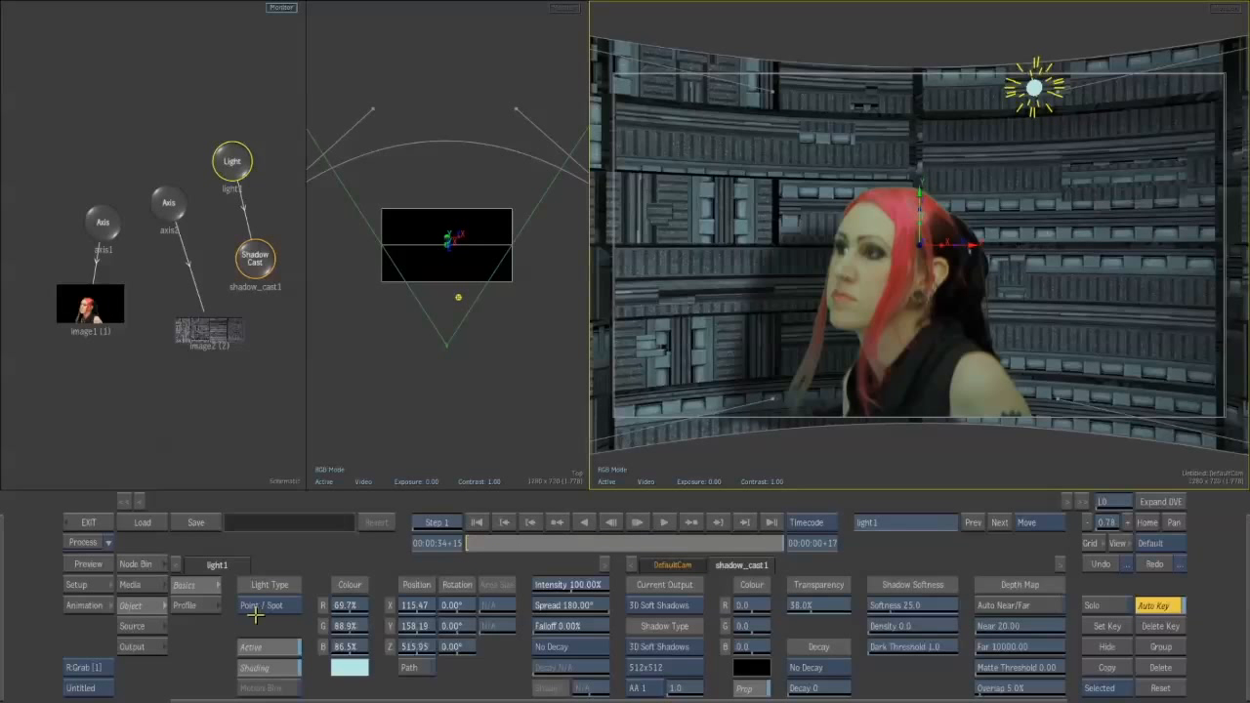
# - Process the Action composite with history and exit to the desktop
pyautogui.click(107, 543)
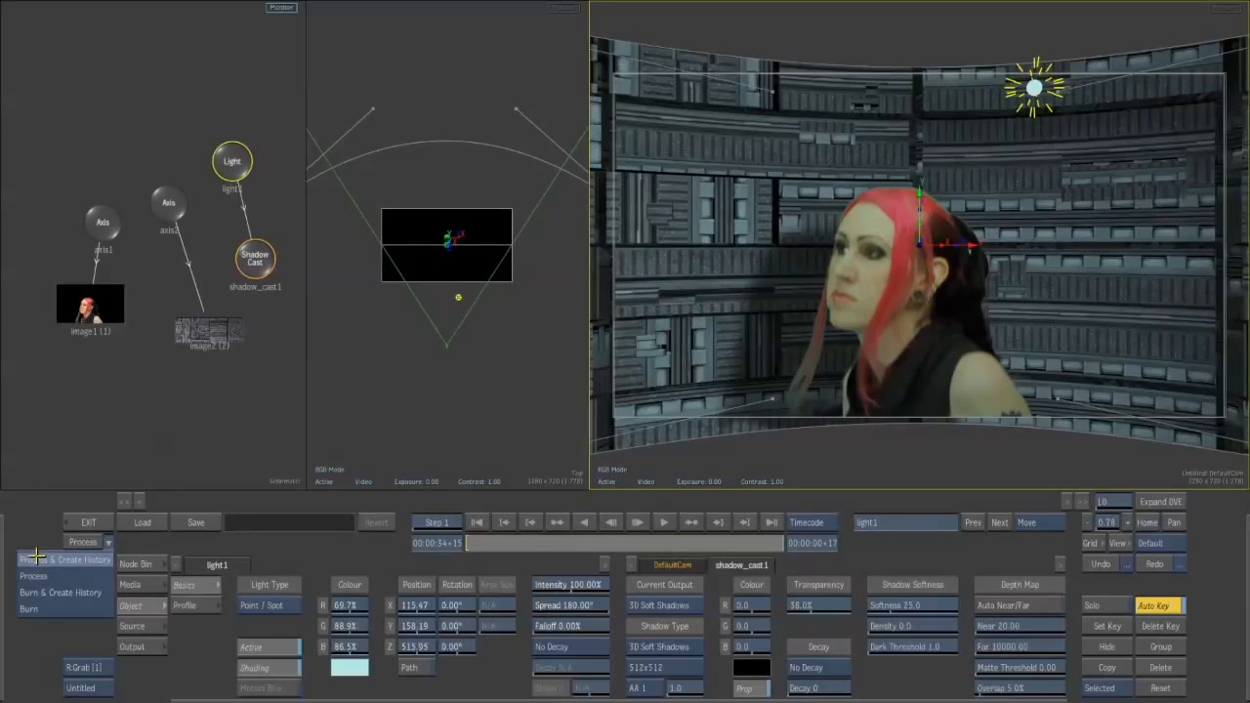
pyautogui.click(78, 560)
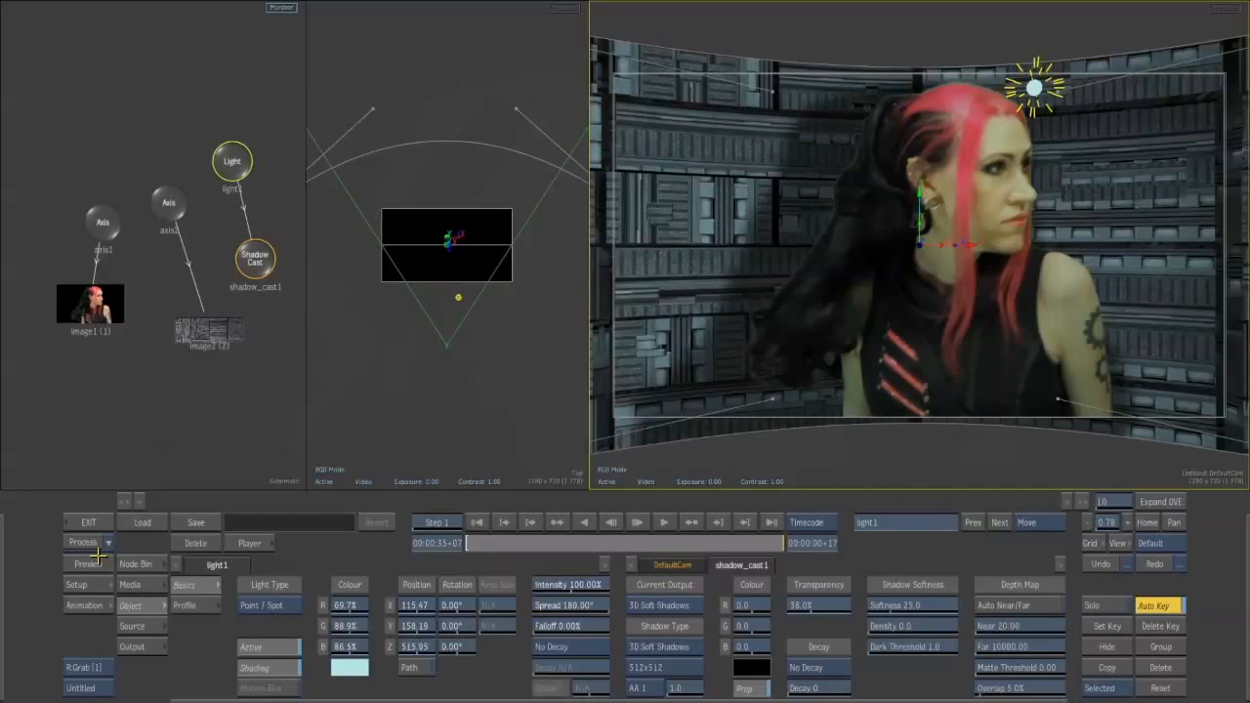
pyautogui.click(88, 522)
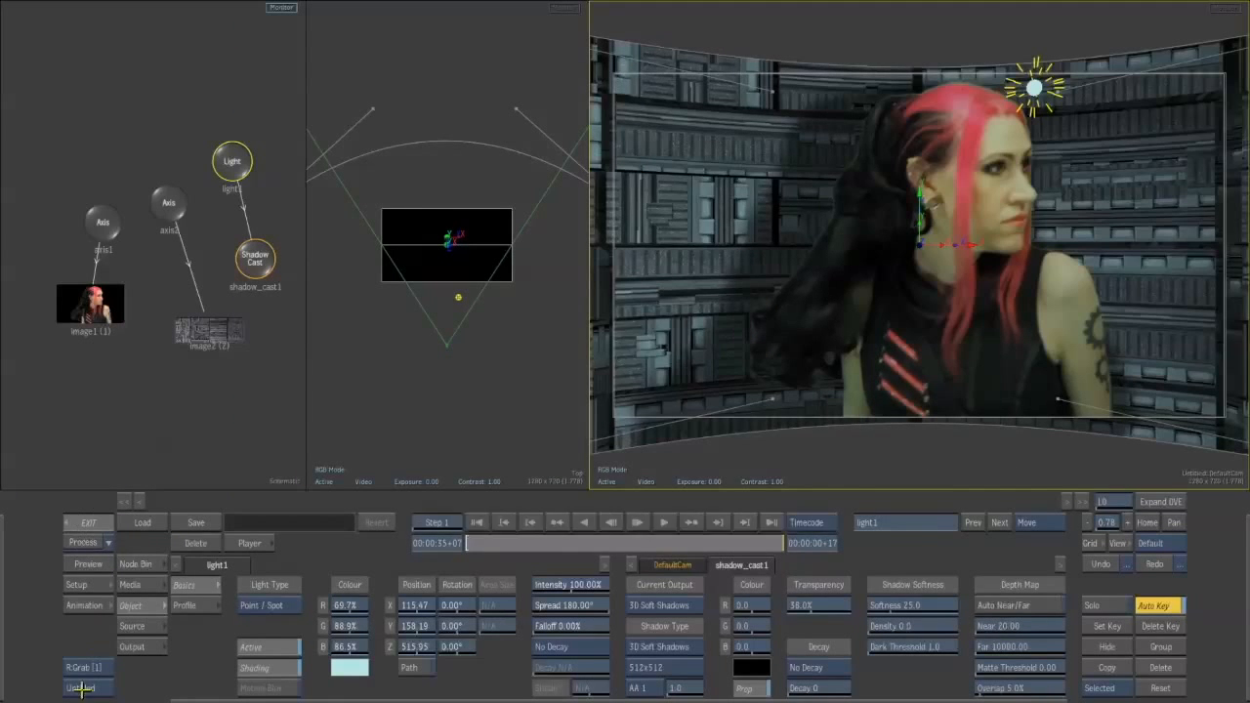
# - Examine the processed comp clip's history schematic and go back to the record timeline
pyautogui.moveTo(406, 336); pyautogui.dragTo(411, 359)
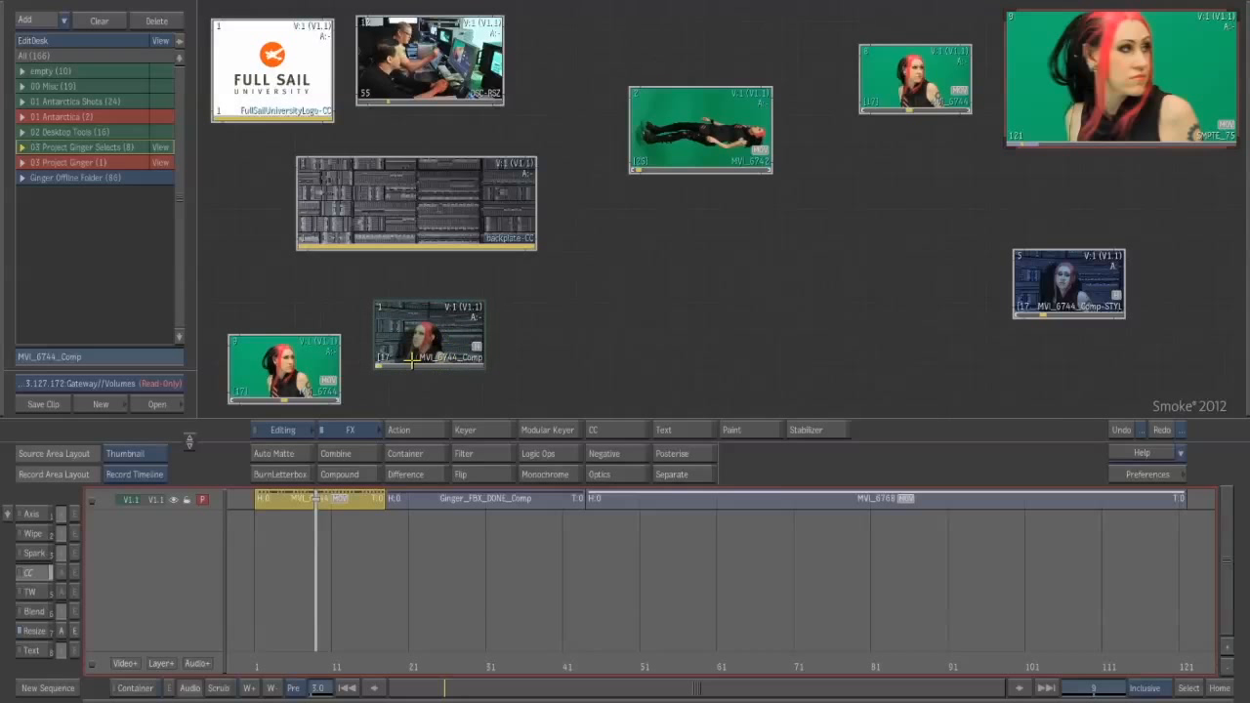
pyautogui.click(475, 347)
pyautogui.click(699, 580)
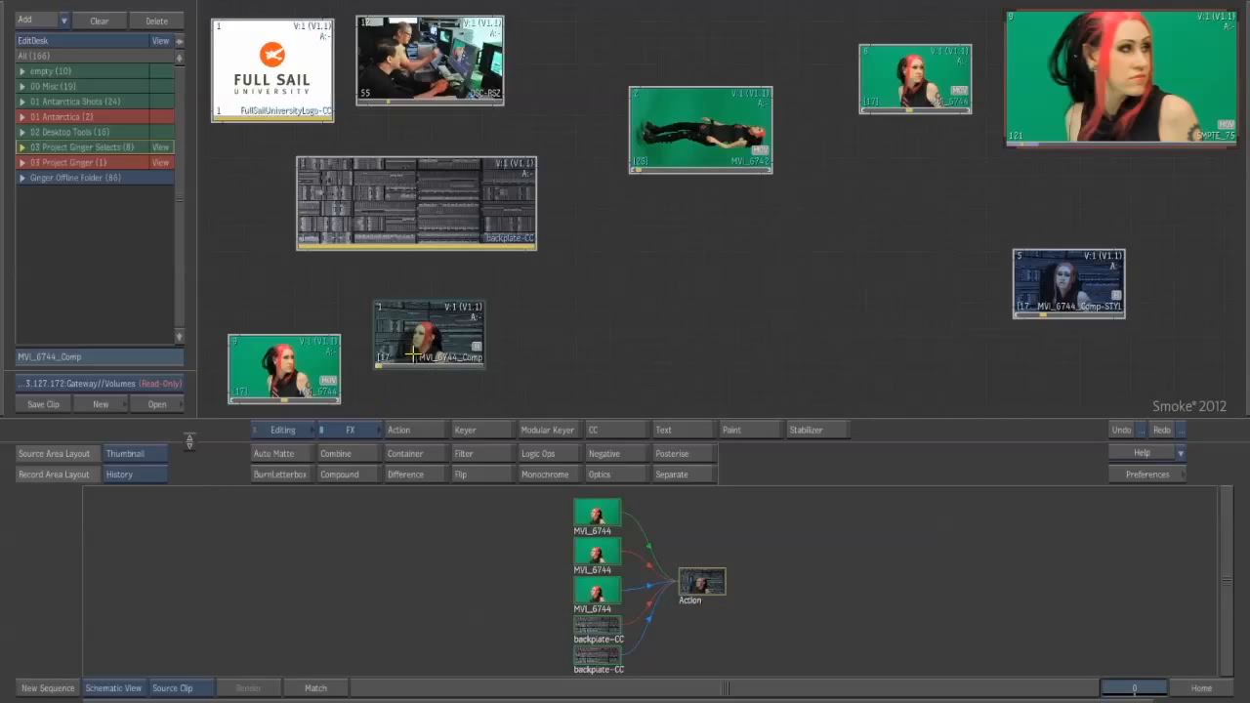
pyautogui.click(140, 475)
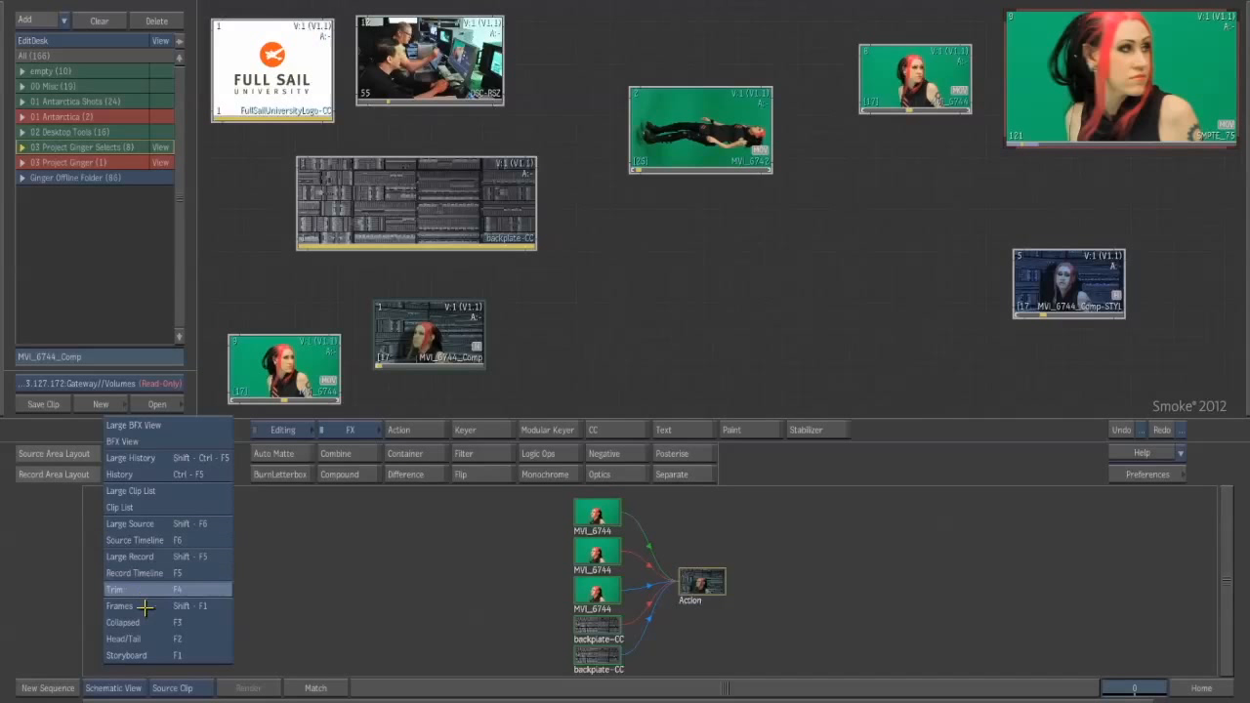
pyautogui.click(357, 609)
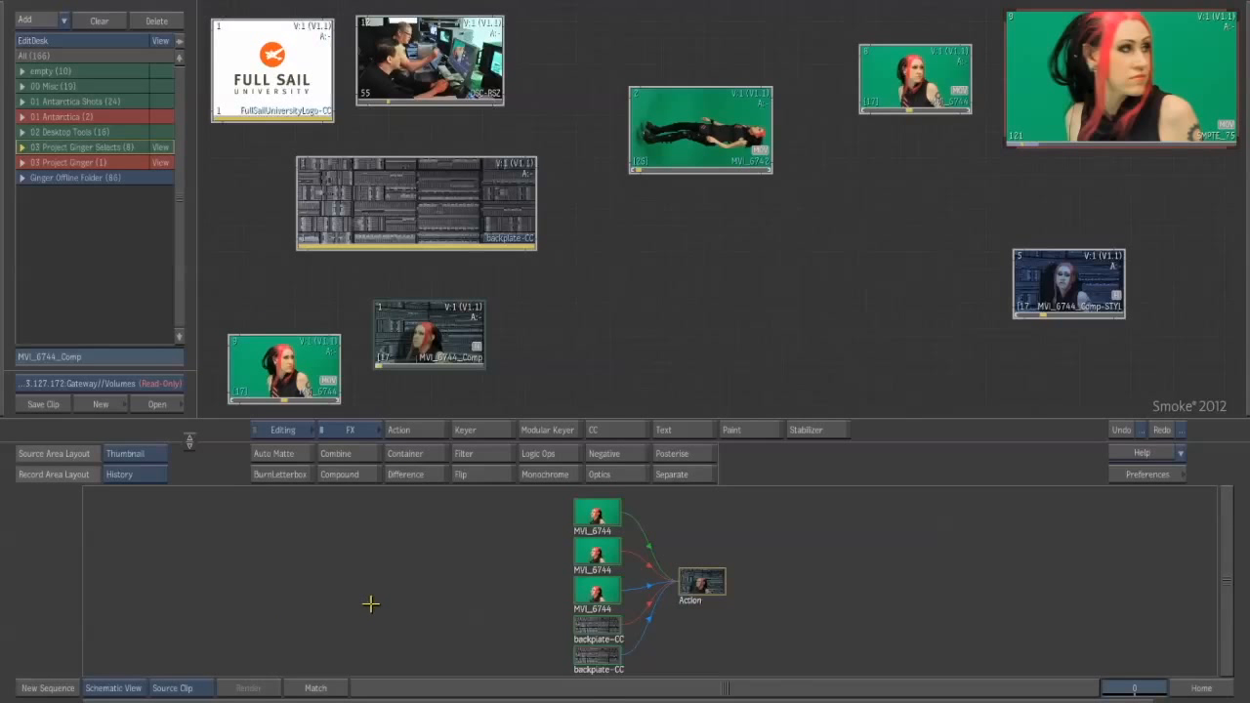
pyautogui.press('Escape')
pyautogui.press('Escape')
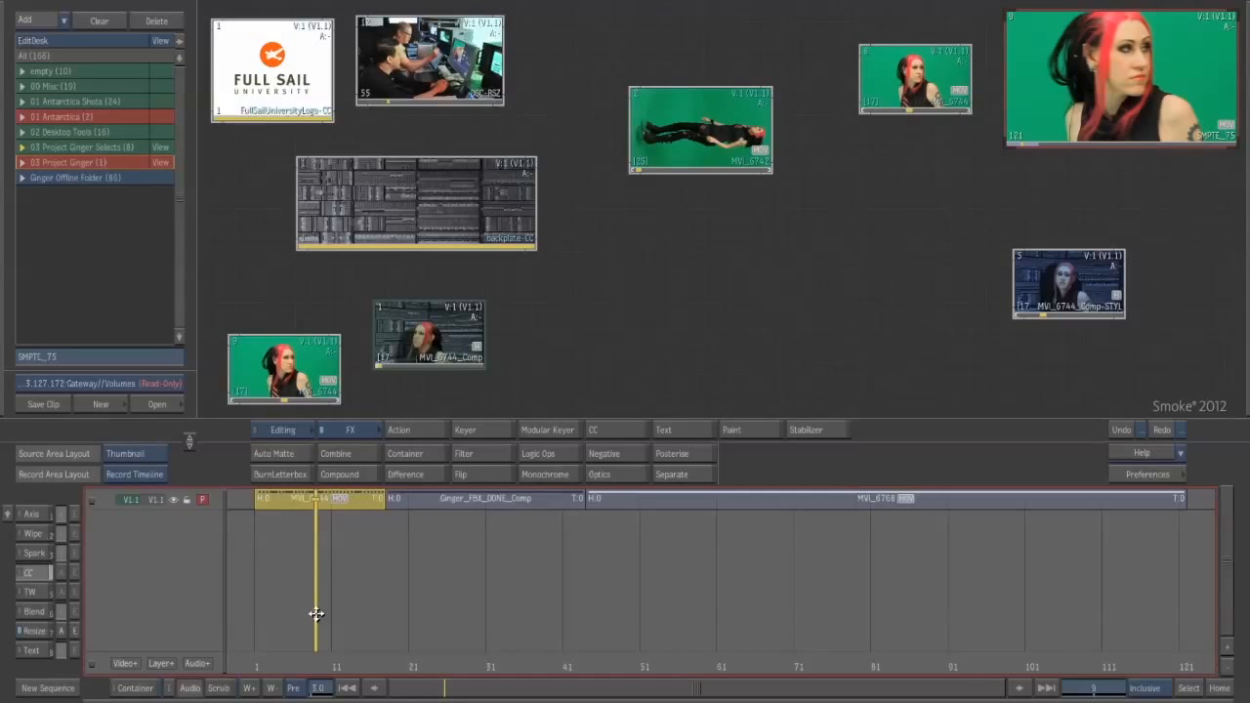
# - Open the MVI_6744_Comp clip in the Stylize effect from the Flame FX2 set
pyautogui.moveTo(416, 338); pyautogui.dragTo(407, 338)
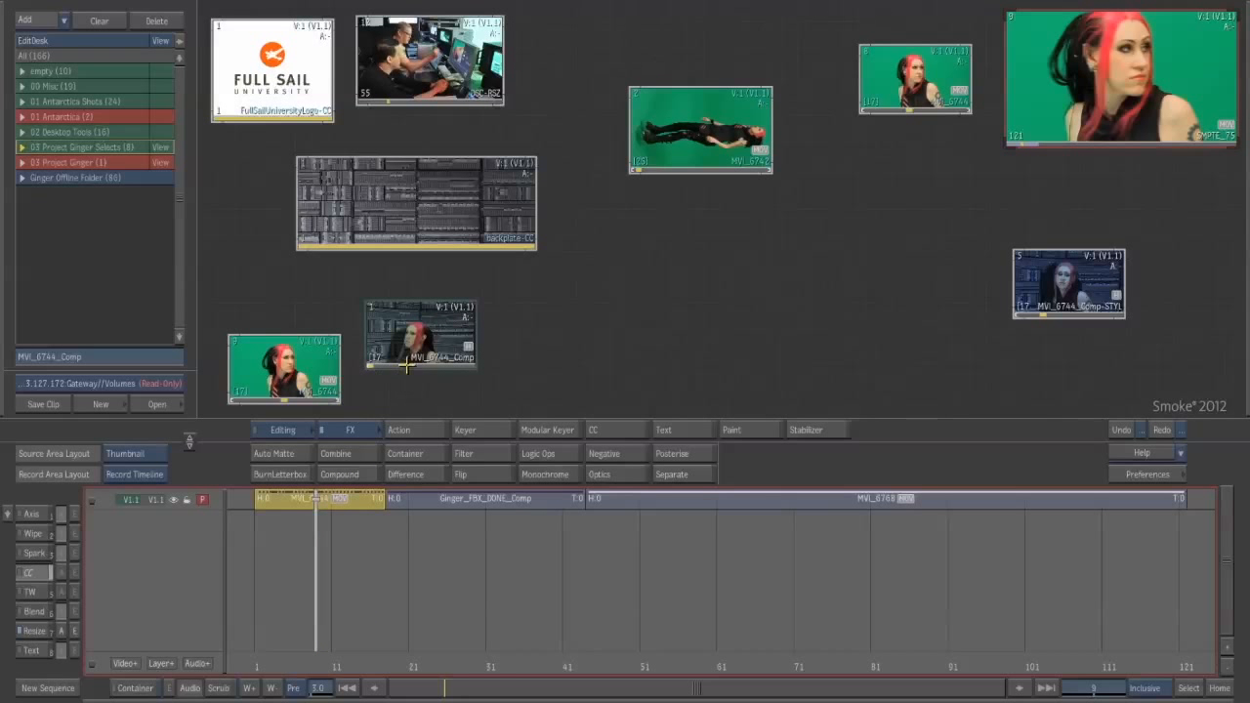
pyautogui.click(357, 433)
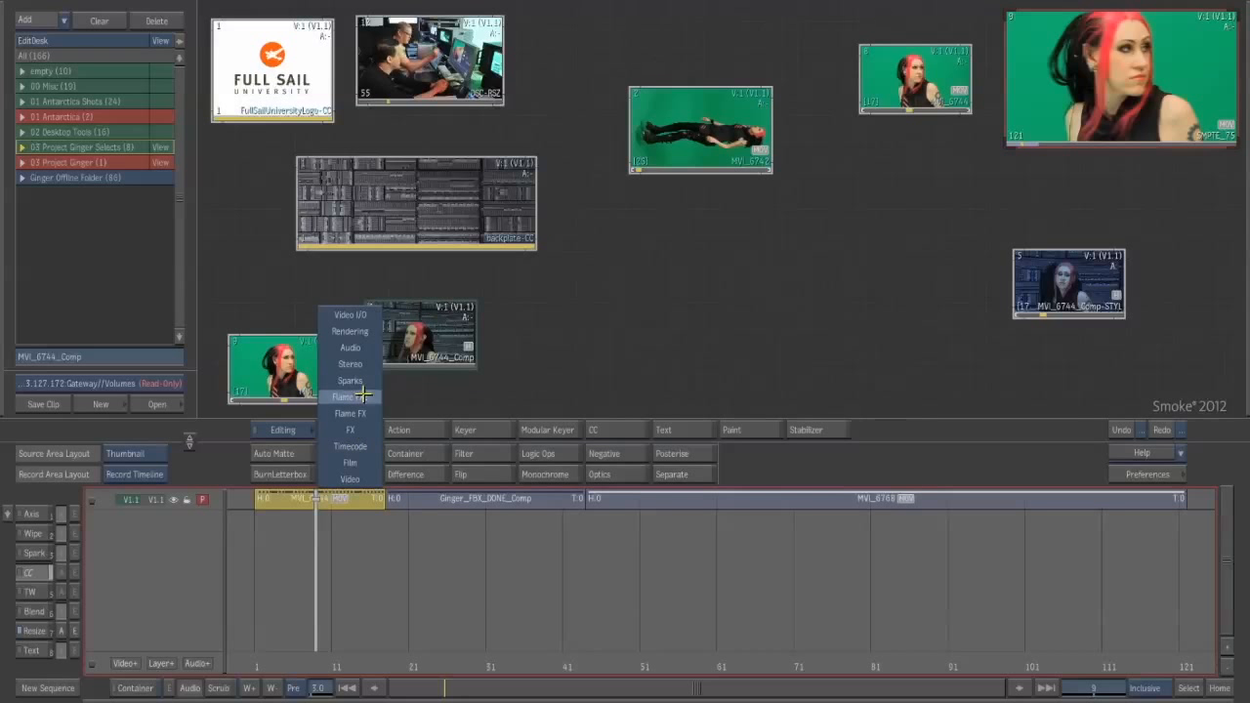
pyautogui.click(351, 396)
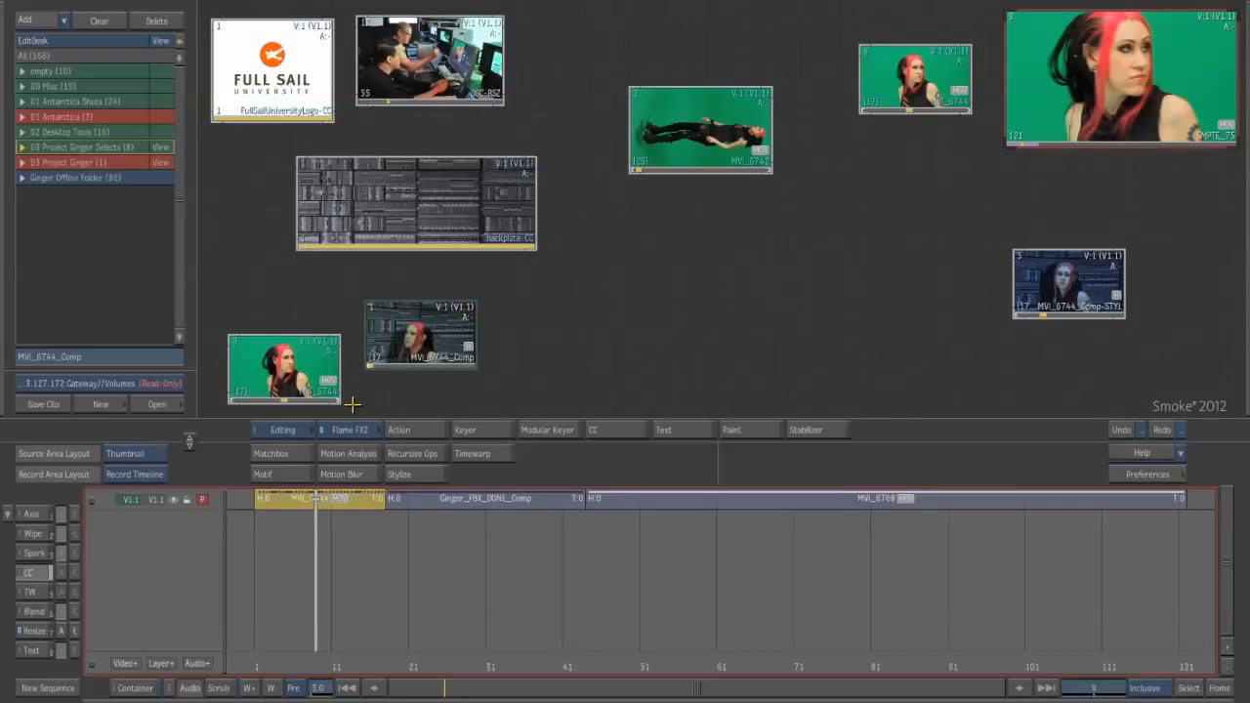
pyautogui.click(404, 474)
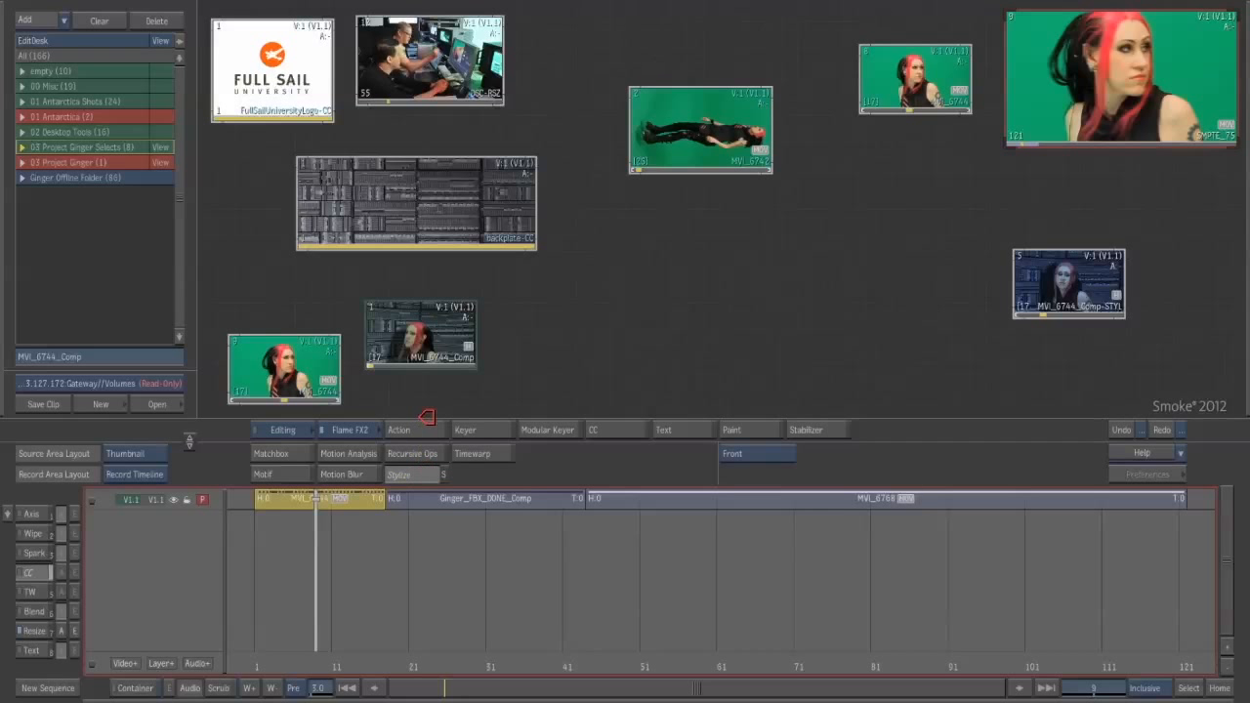
pyautogui.click(395, 287)
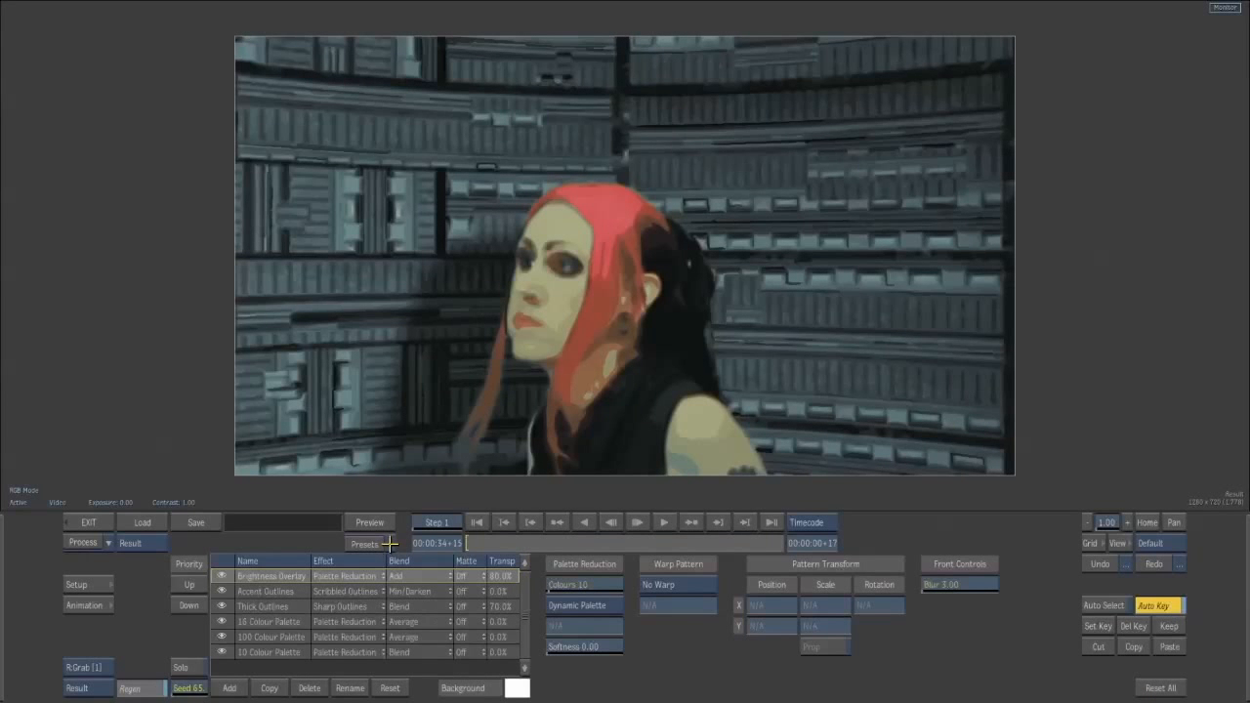
# - Try the Chalk05 sketch preset on the comp, replacing the current setup
pyautogui.click(388, 544)
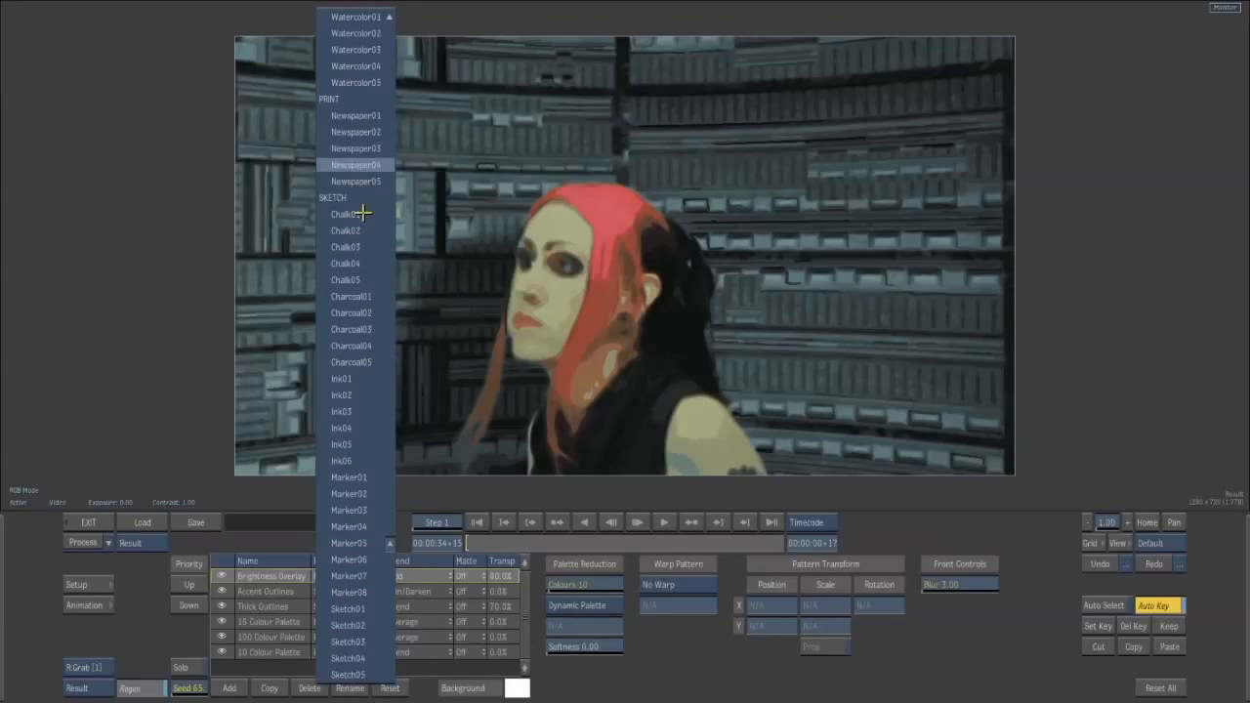
pyautogui.click(354, 280)
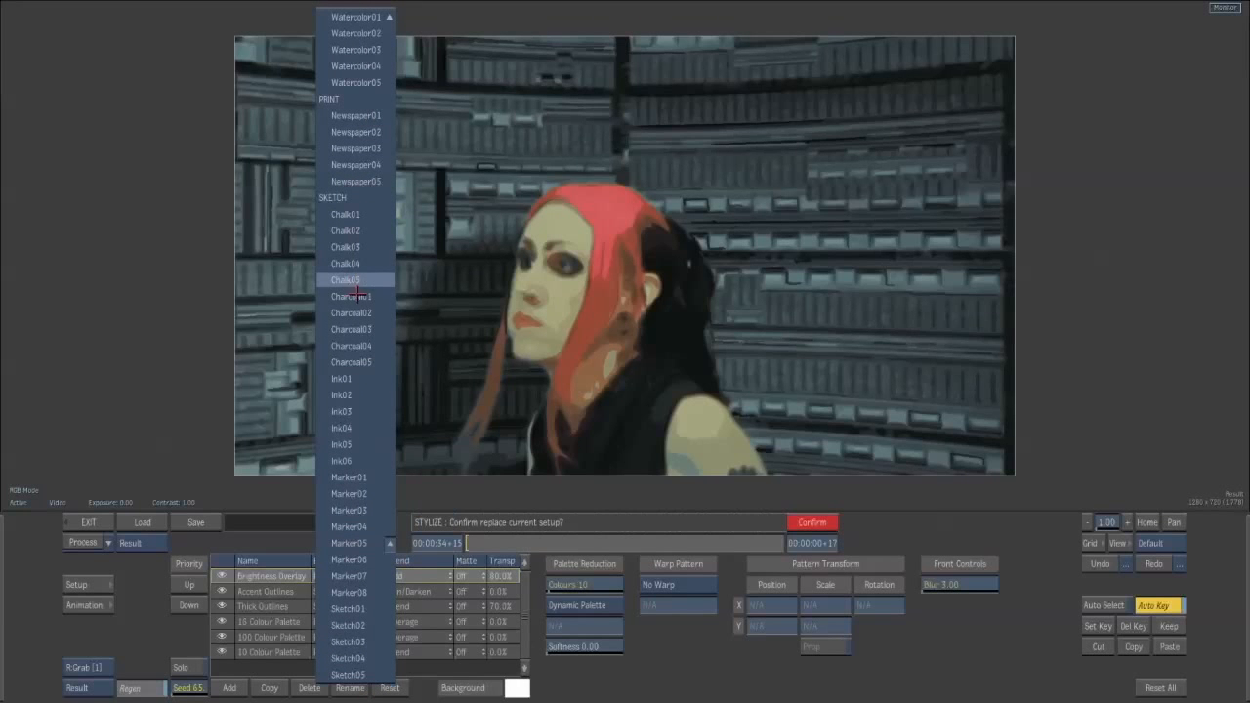
pyautogui.click(801, 523)
# - Replace the setup with the Cartoon01 comic preset and review its outline and palette layers
pyautogui.click(389, 543)
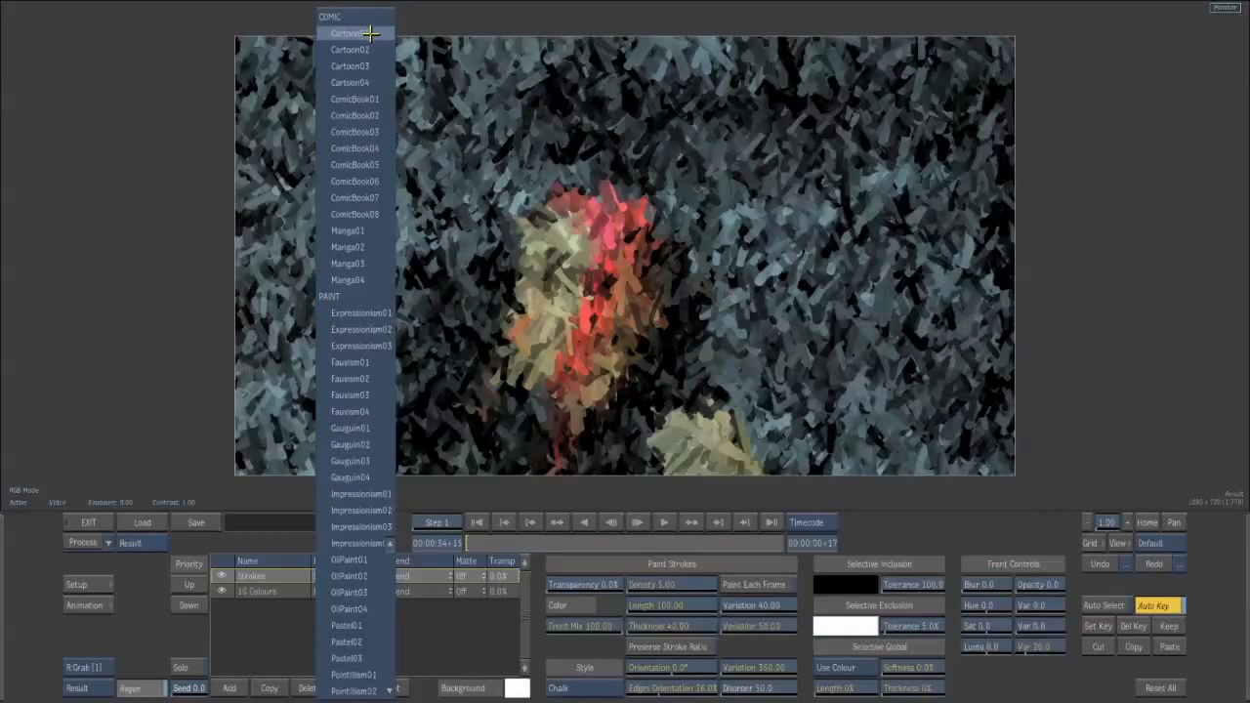
pyautogui.click(367, 36)
pyautogui.click(811, 521)
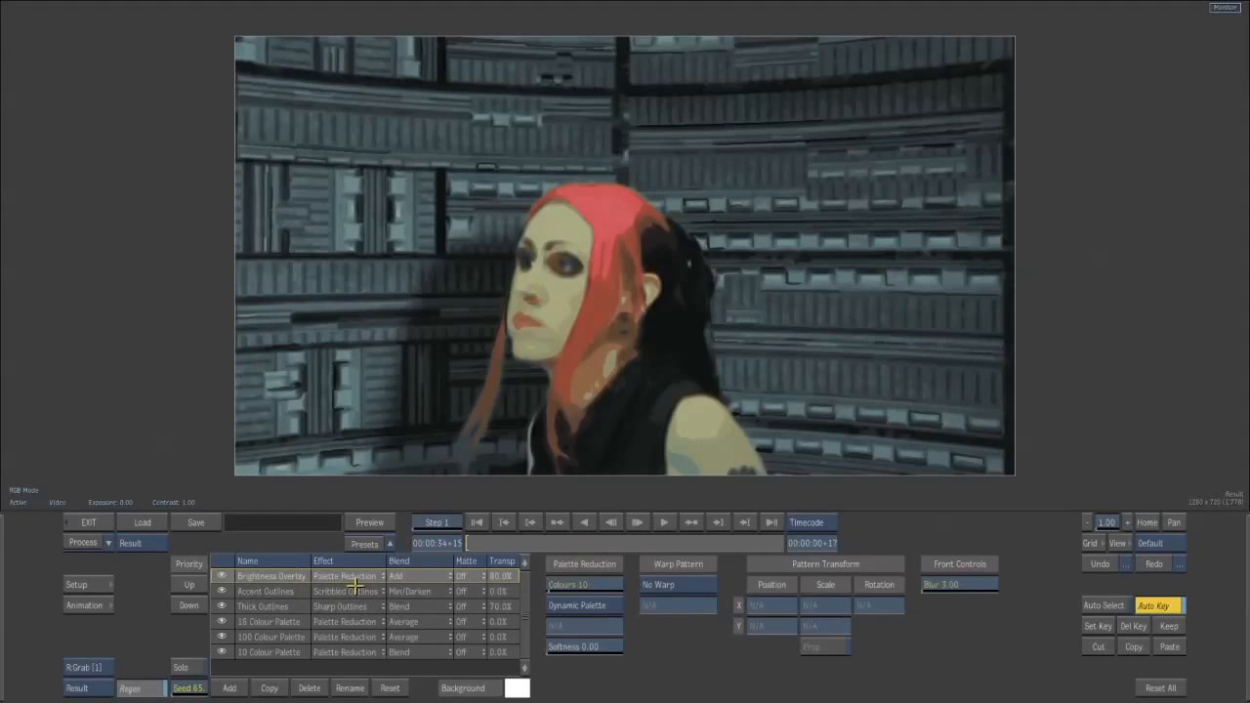
pyautogui.click(279, 592)
pyautogui.click(286, 604)
pyautogui.click(293, 621)
pyautogui.click(317, 577)
# - Add a new layer on top of the cartoon stack and set its effect to Sharp Outlines
pyautogui.click(231, 688)
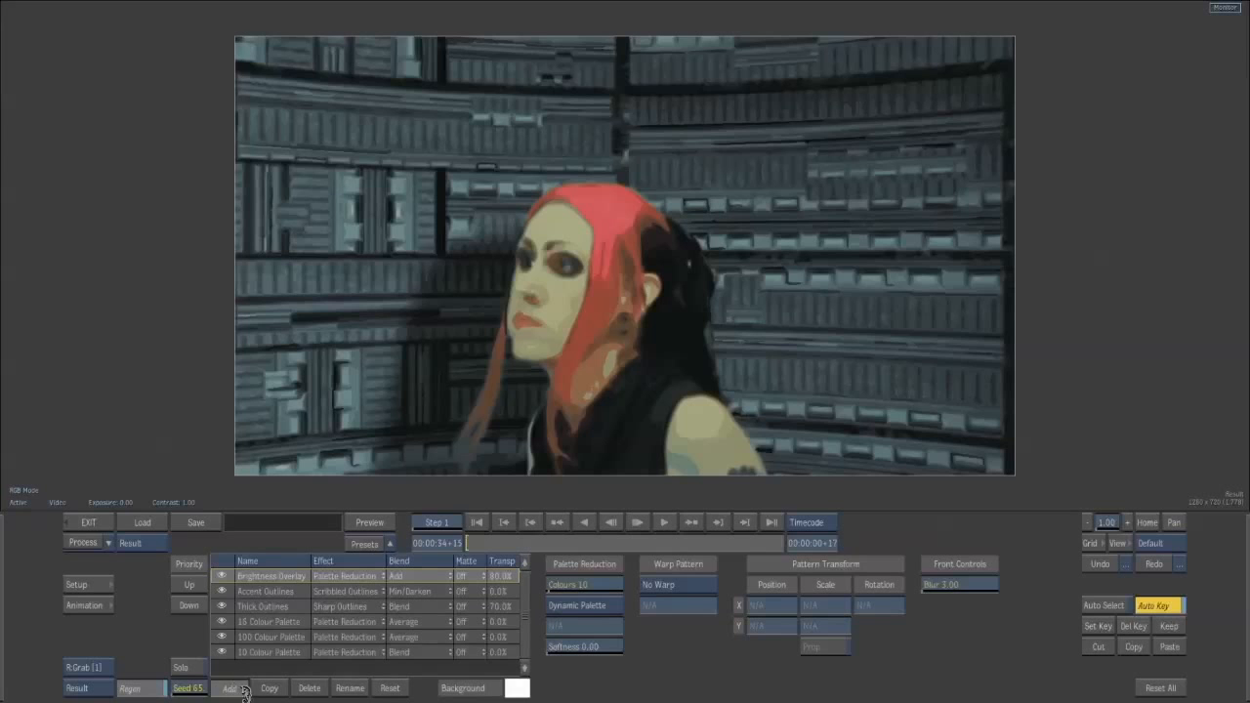
pyautogui.click(378, 576)
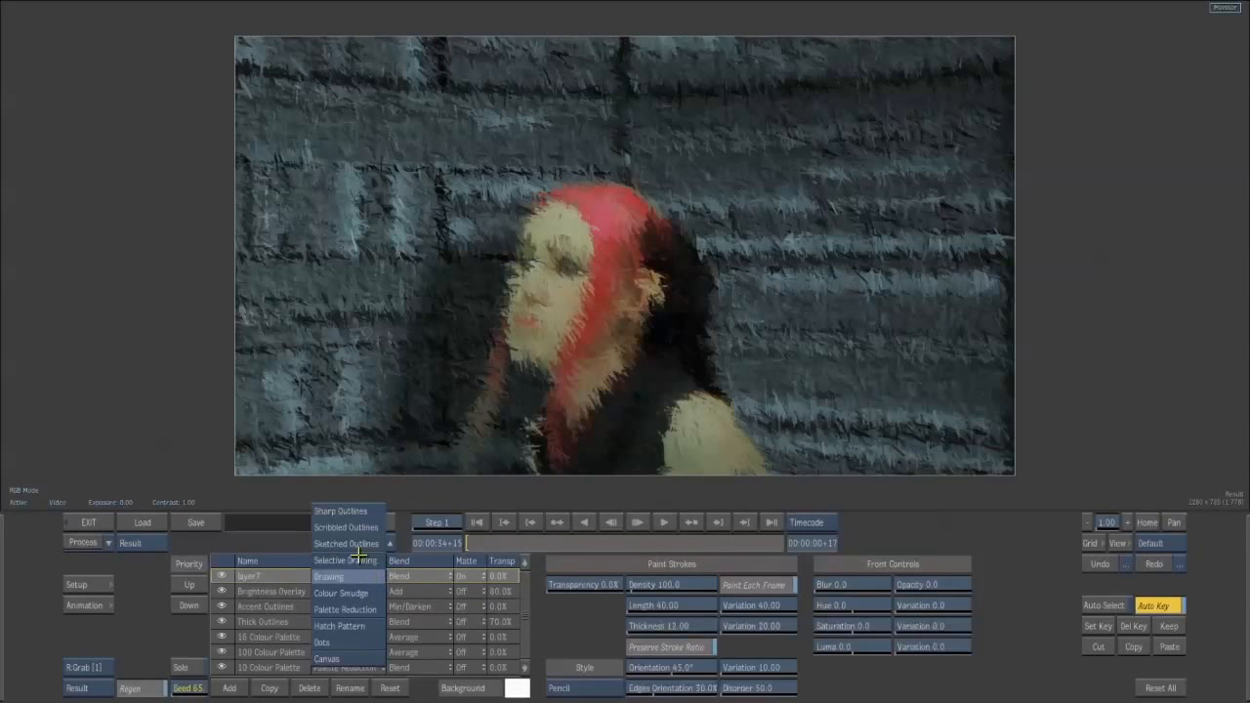
pyautogui.click(355, 519)
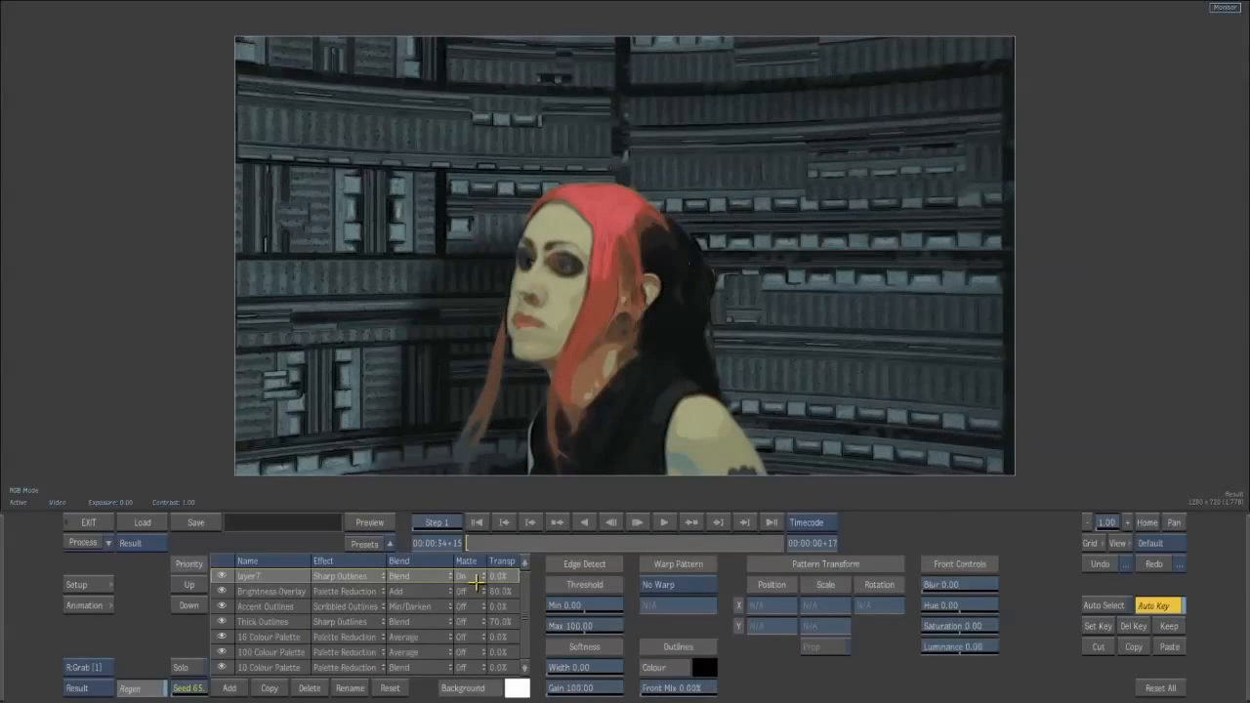
# - Slightly raise the new outline layer's transparency and minimum edge threshold, and set its softness width to about 0.51
pyautogui.moveTo(506, 576); pyautogui.dragTo(597, 605)
pyautogui.moveTo(579, 669)
pyautogui.mouseDown()
pyautogui.moveTo(638, 673)
pyautogui.moveTo(585, 661)
pyautogui.mouseUp()
pyautogui.moveTo(500, 540); pyautogui.dragTo(568, 546)
# - Render the Stylize result with Process & Create History and exit to the editing desktop
pyautogui.moveTo(318, 529); pyautogui.dragTo(199, 524)
pyautogui.click(109, 543)
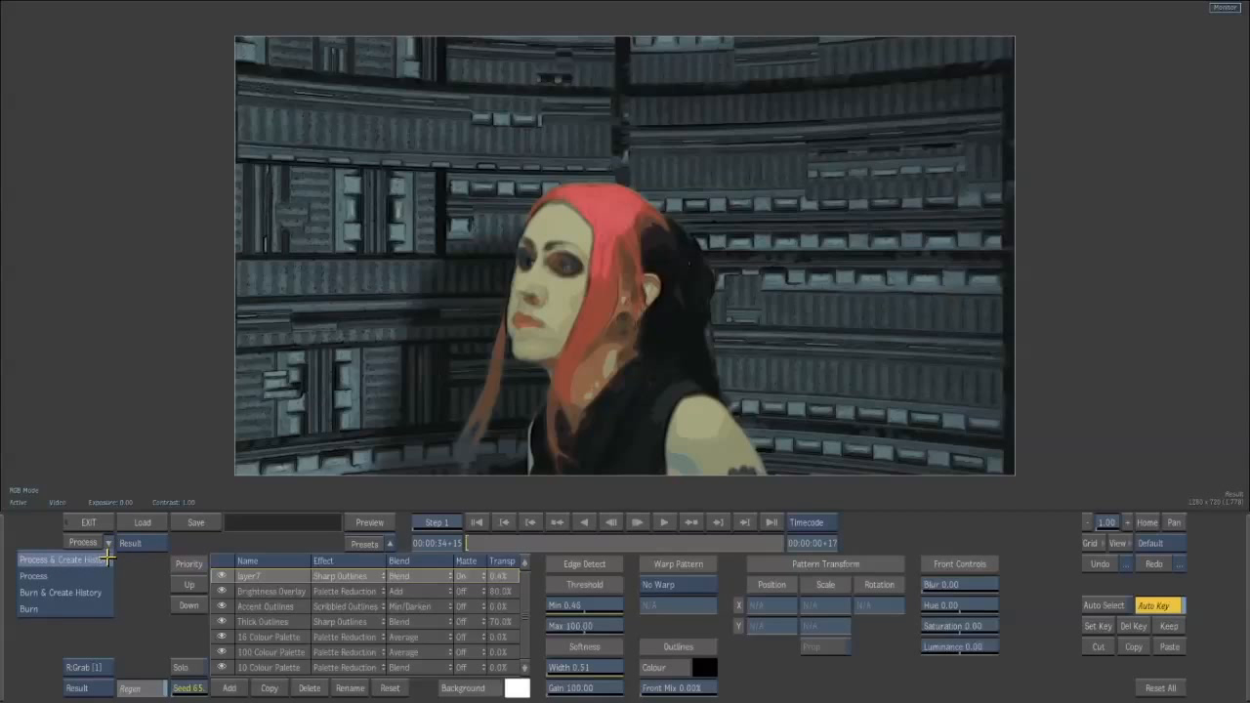
pyautogui.click(107, 559)
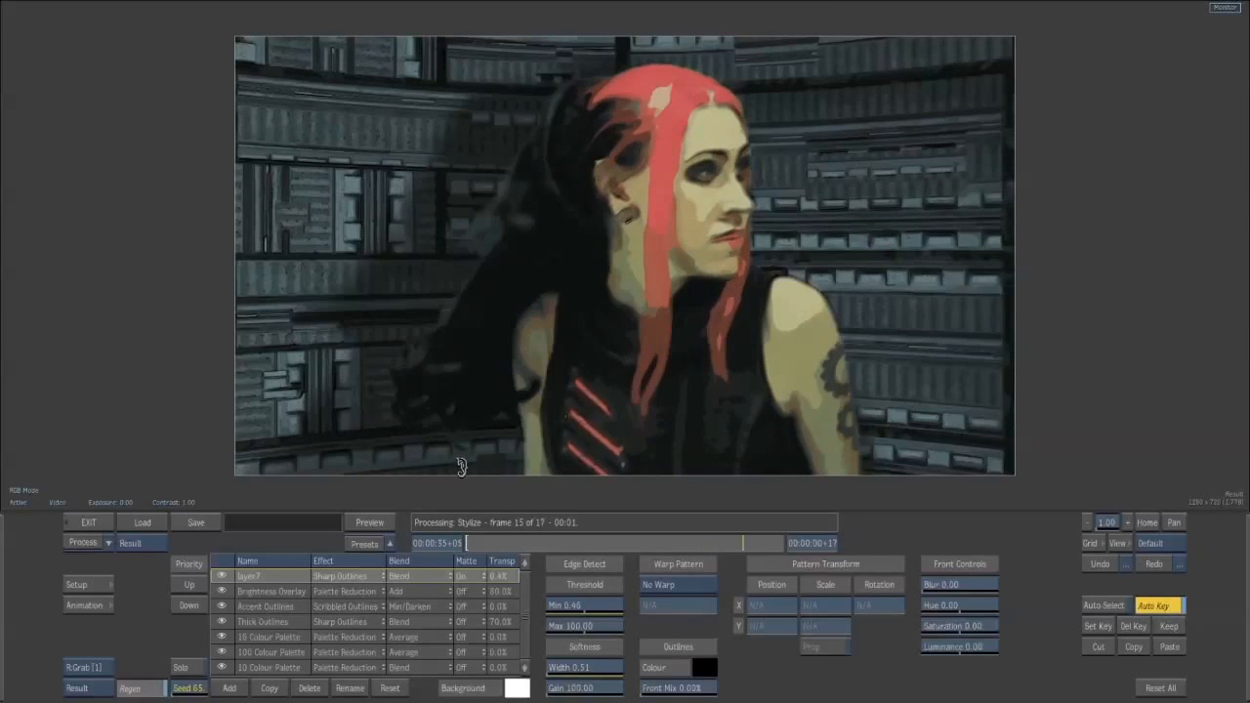
pyautogui.click(91, 522)
# - Place the rendered MVI_6744_Comp-STYL clip on the desktop and replace the first segment of the record timeline with it
pyautogui.moveTo(419, 309); pyautogui.dragTo(597, 313)
pyautogui.moveTo(288, 371); pyautogui.dragTo(270, 365)
pyautogui.moveTo(409, 339); pyautogui.dragTo(350, 339)
pyautogui.moveTo(580, 310); pyautogui.dragTo(469, 319)
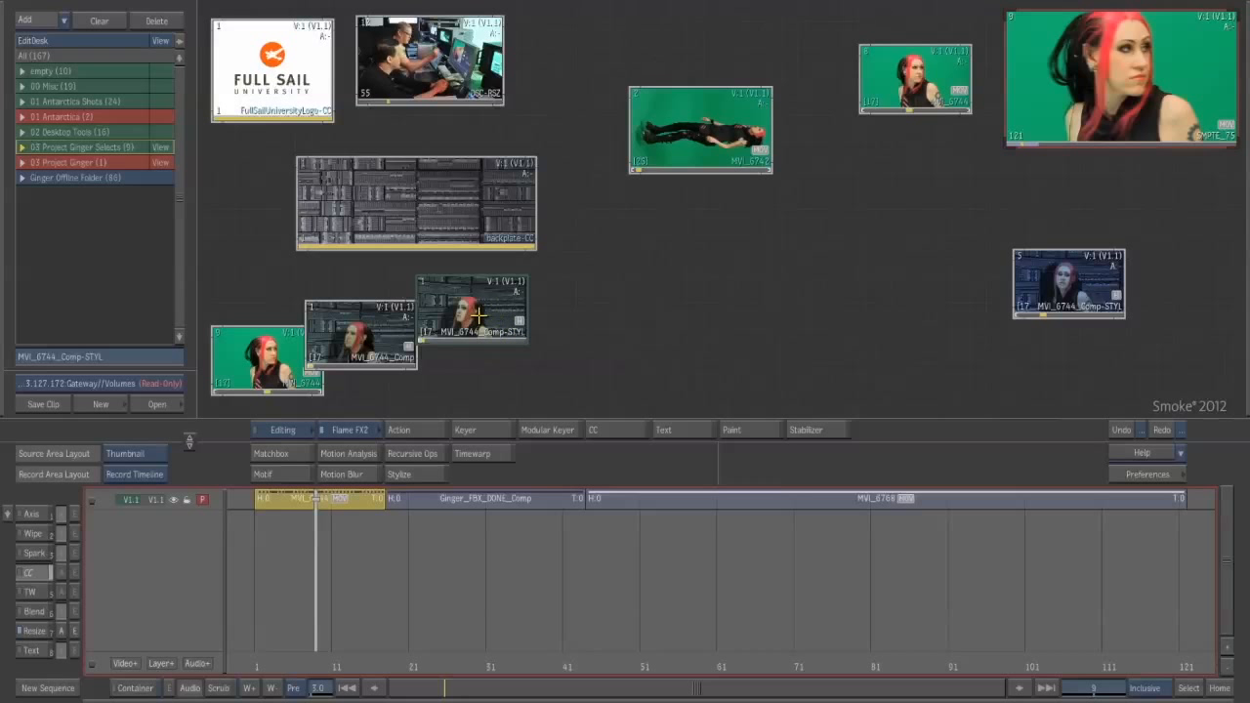
pyautogui.click(332, 498)
pyautogui.moveTo(462, 339); pyautogui.dragTo(471, 329)
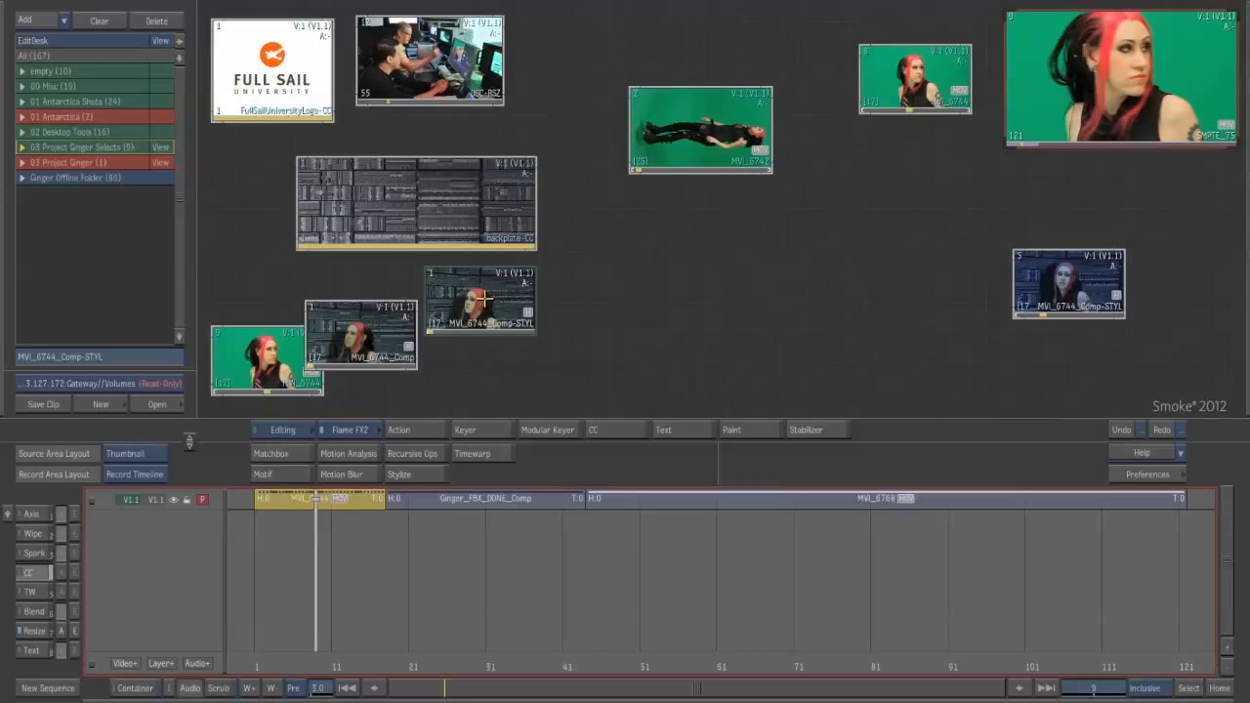
pyautogui.press('F11')
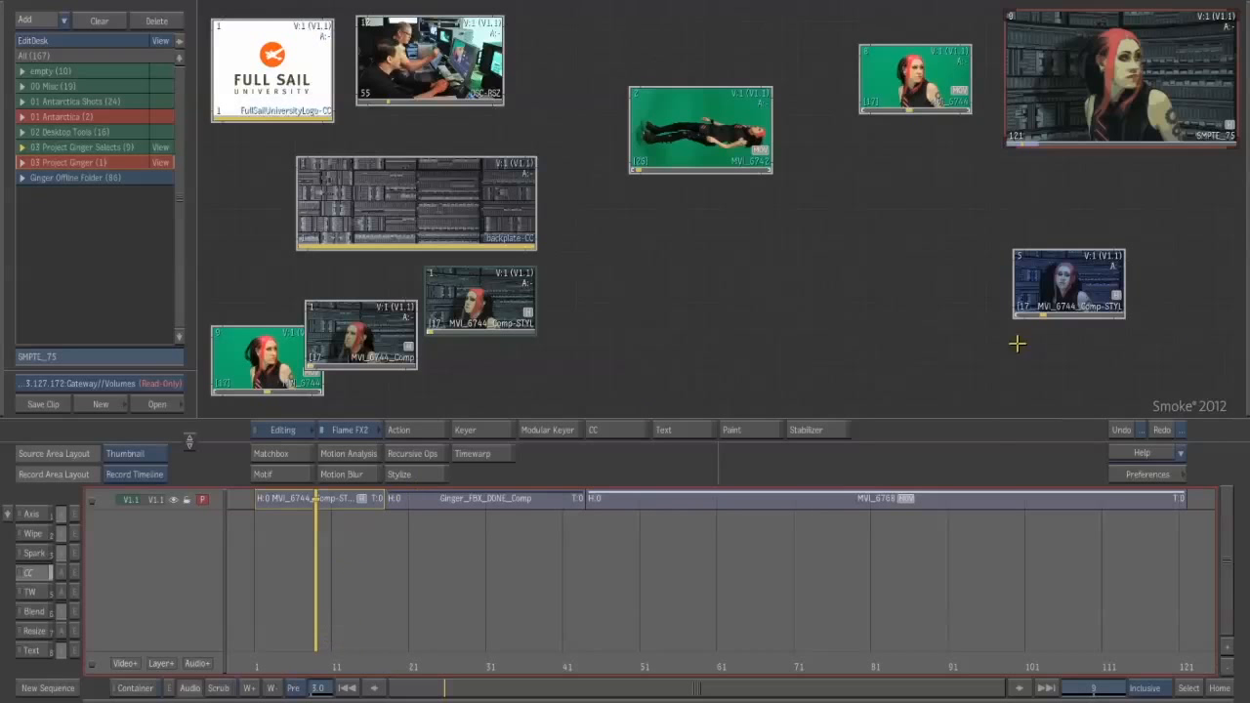
# - Check the stylized shot in the large player by scrubbing the first timeline segment
pyautogui.moveTo(1245, 348)
pyautogui.moveTo(314, 658); pyautogui.dragTo(340, 658)
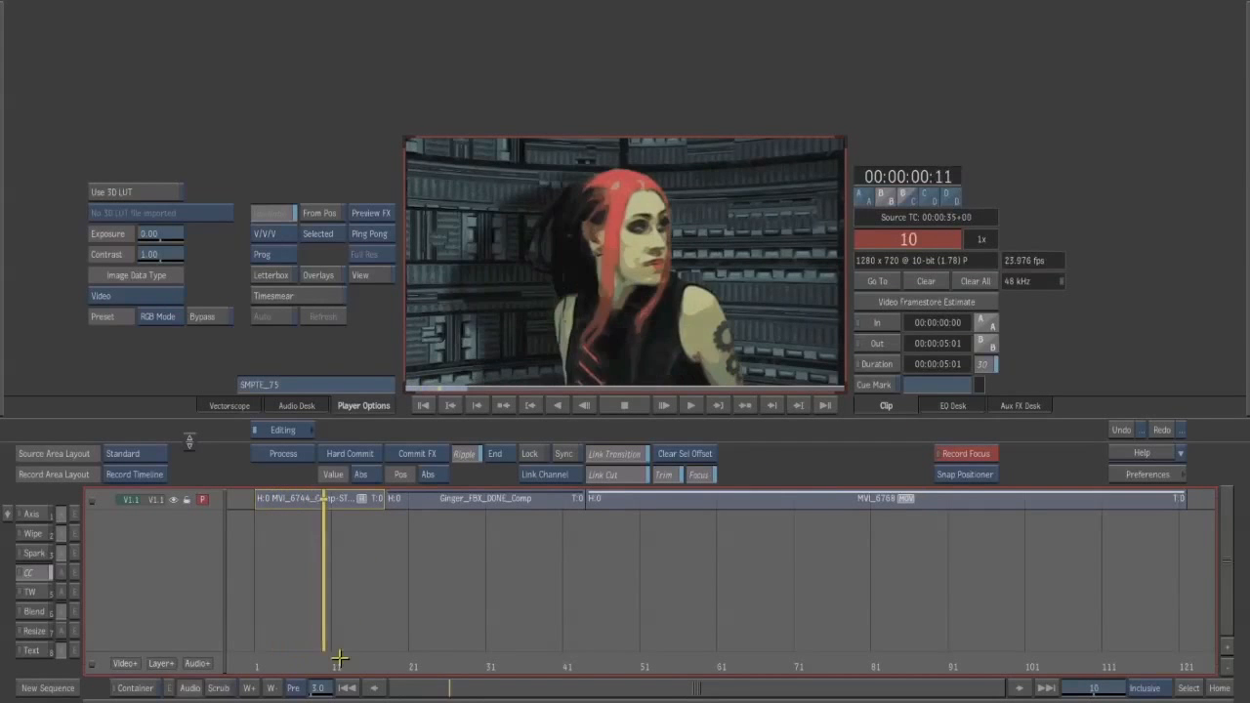
pyautogui.doubleClick(362, 498)
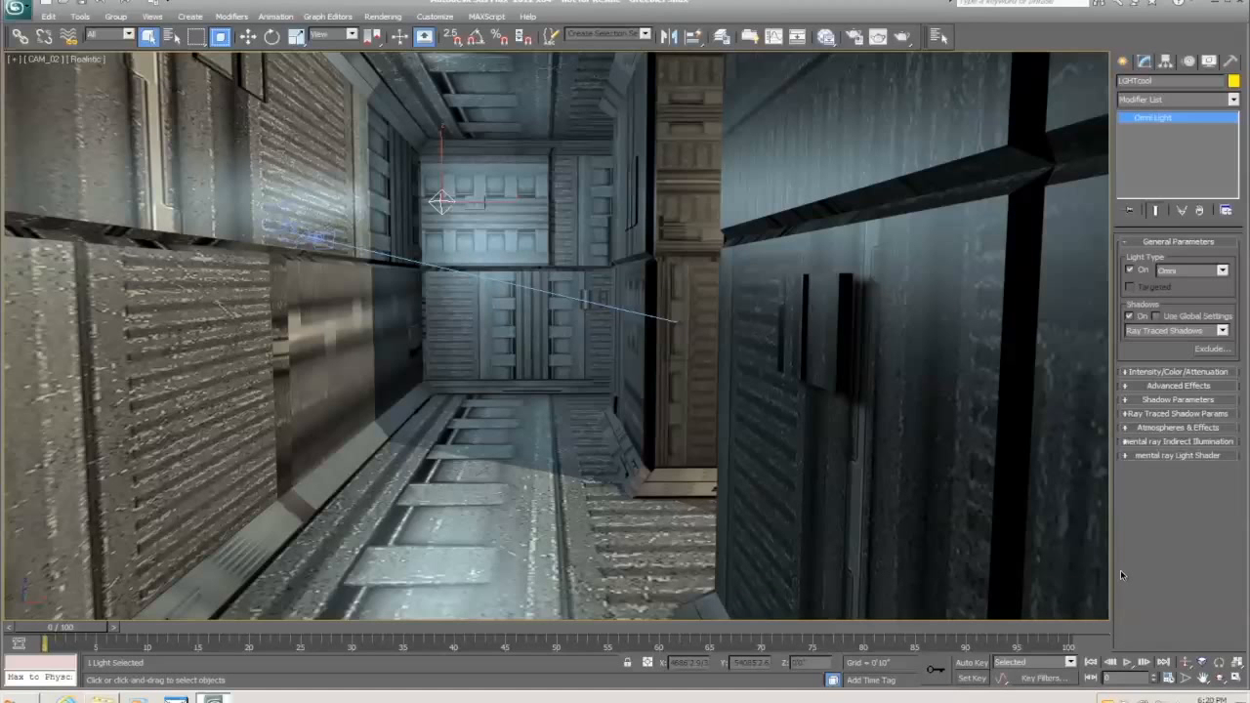
# - Switch to 3ds Max, select the LIGHTcool omni light near the corridor's far wall and move it slightly
pyautogui.click(443, 205)
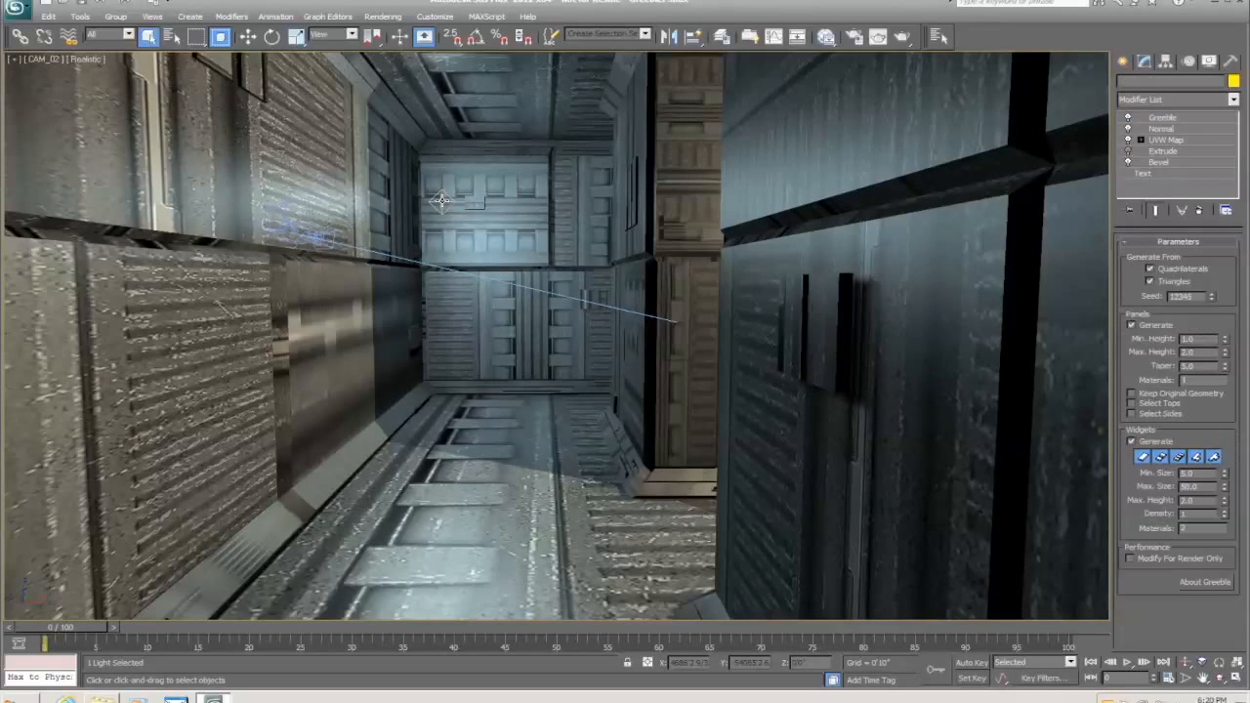
pyautogui.click(442, 200)
pyautogui.click(443, 199)
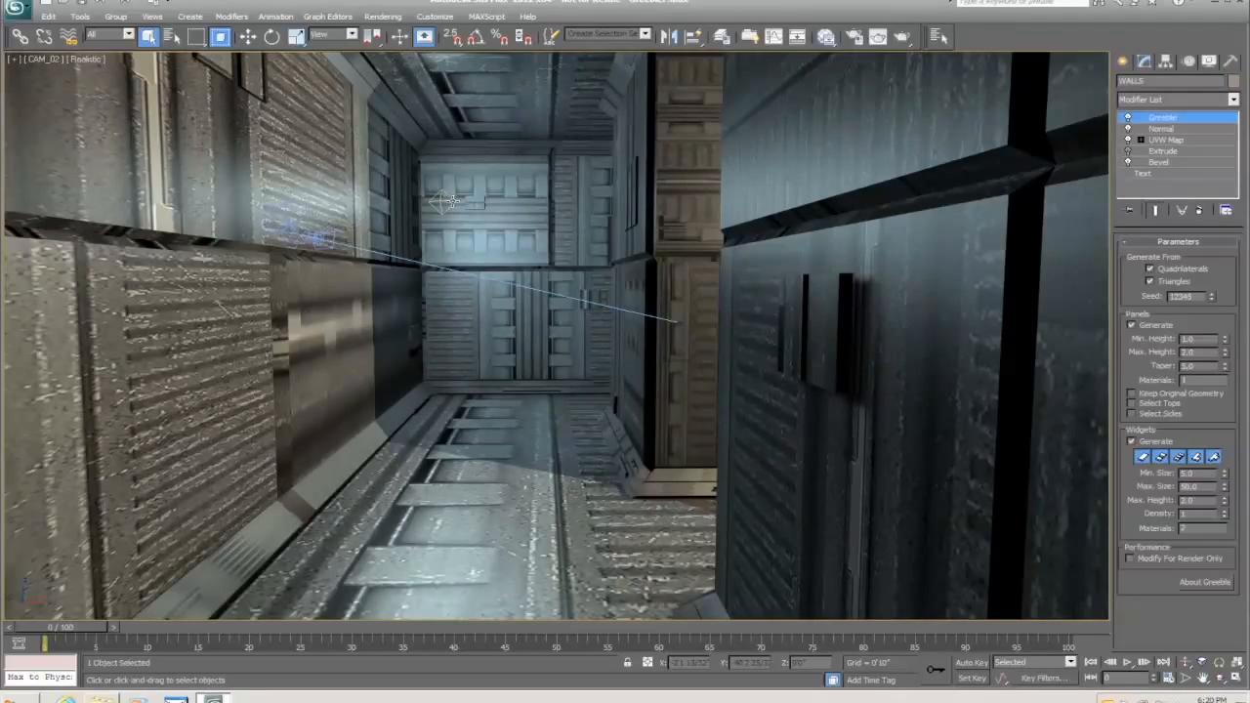
pyautogui.click(442, 201)
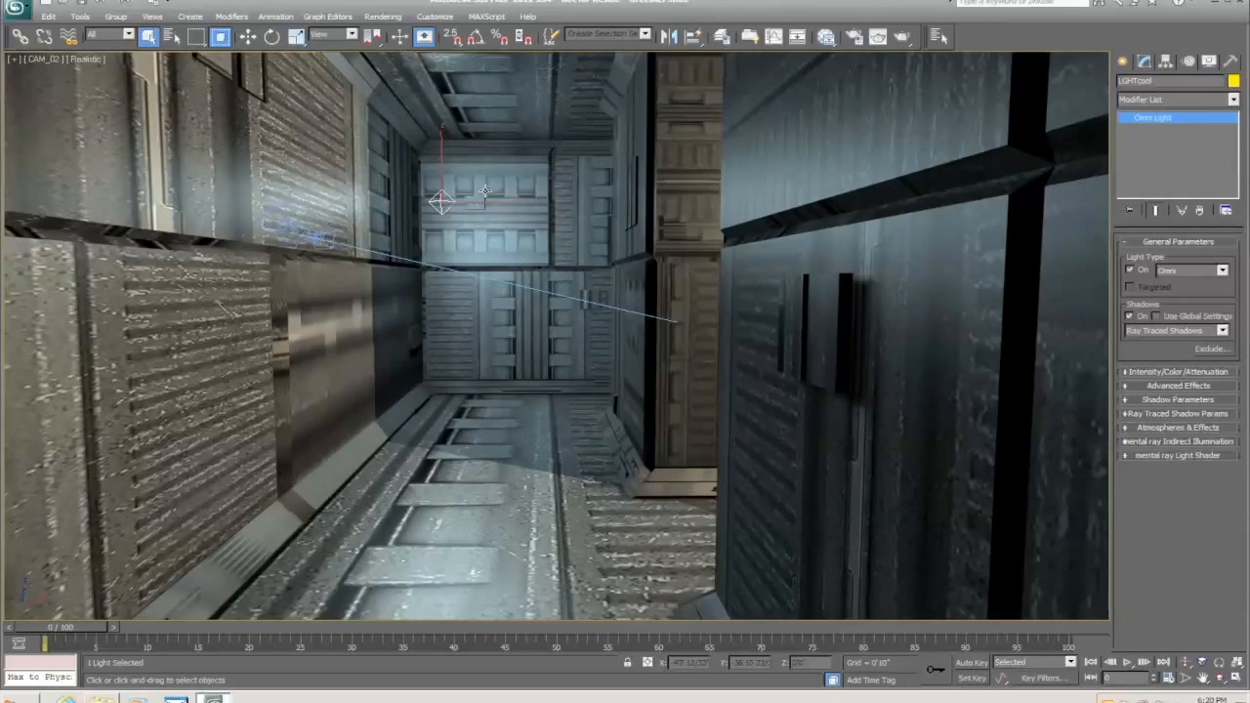
pyautogui.press('w')
pyautogui.moveTo(459, 173)
pyautogui.mouseDown()
pyautogui.moveTo(406, 178)
pyautogui.moveTo(480, 176)
pyautogui.moveTo(457, 169)
pyautogui.mouseUp()
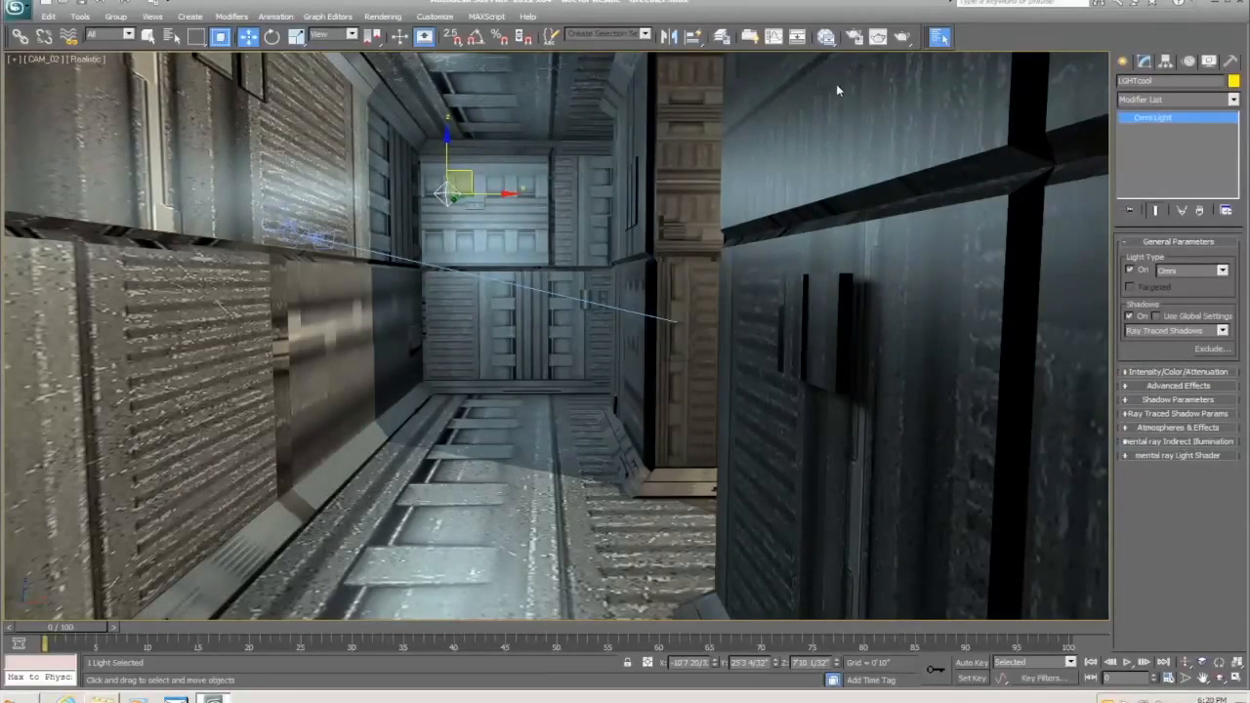
# - Look over the cameras, lights and walls in the scene's object selection list and close it
pyautogui.press('h')
pyautogui.click(198, 237)
pyautogui.moveTo(195, 250); pyautogui.dragTo(191, 290)
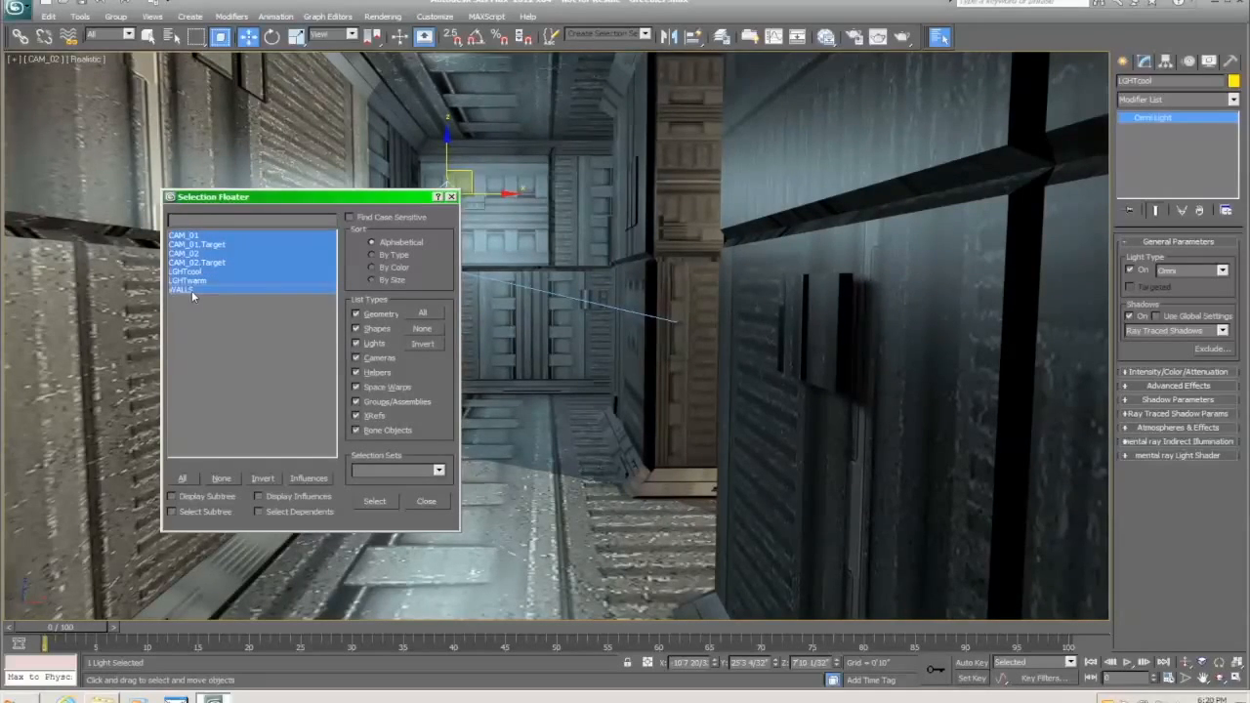
pyautogui.click(413, 502)
# - View the set through CAM_01 and return the viewport to CAM_02
pyautogui.press('c')
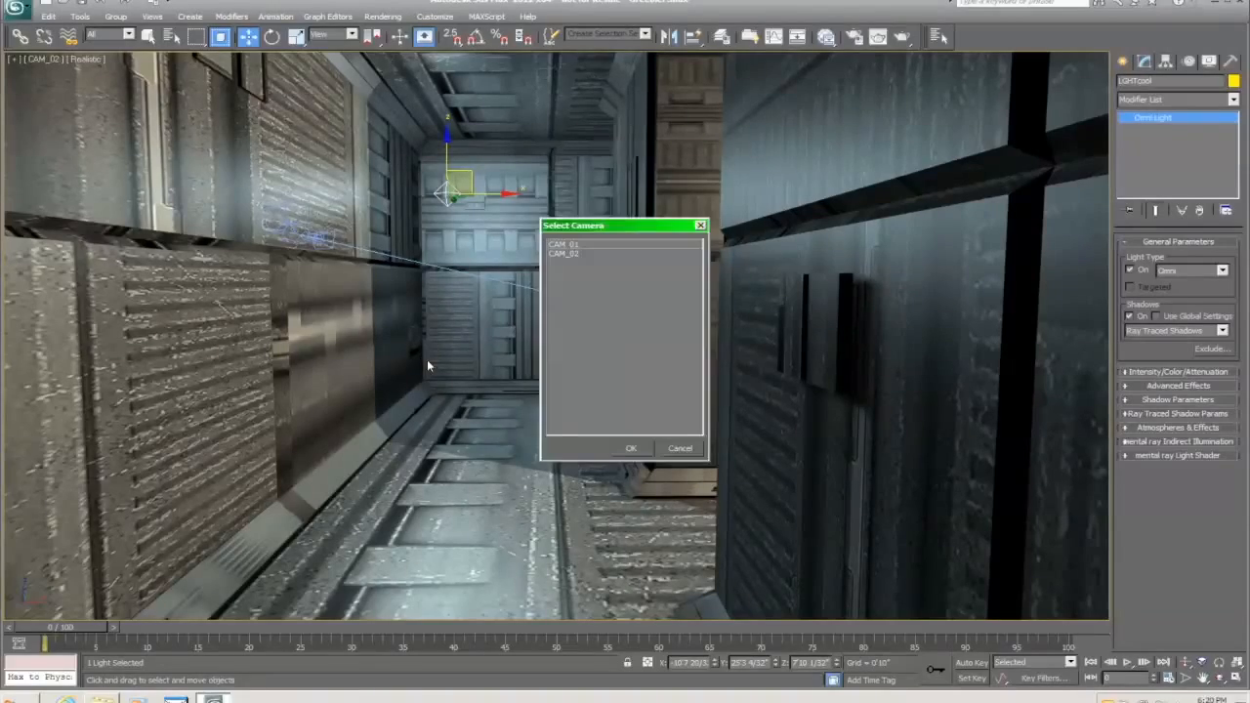
pyautogui.click(581, 244)
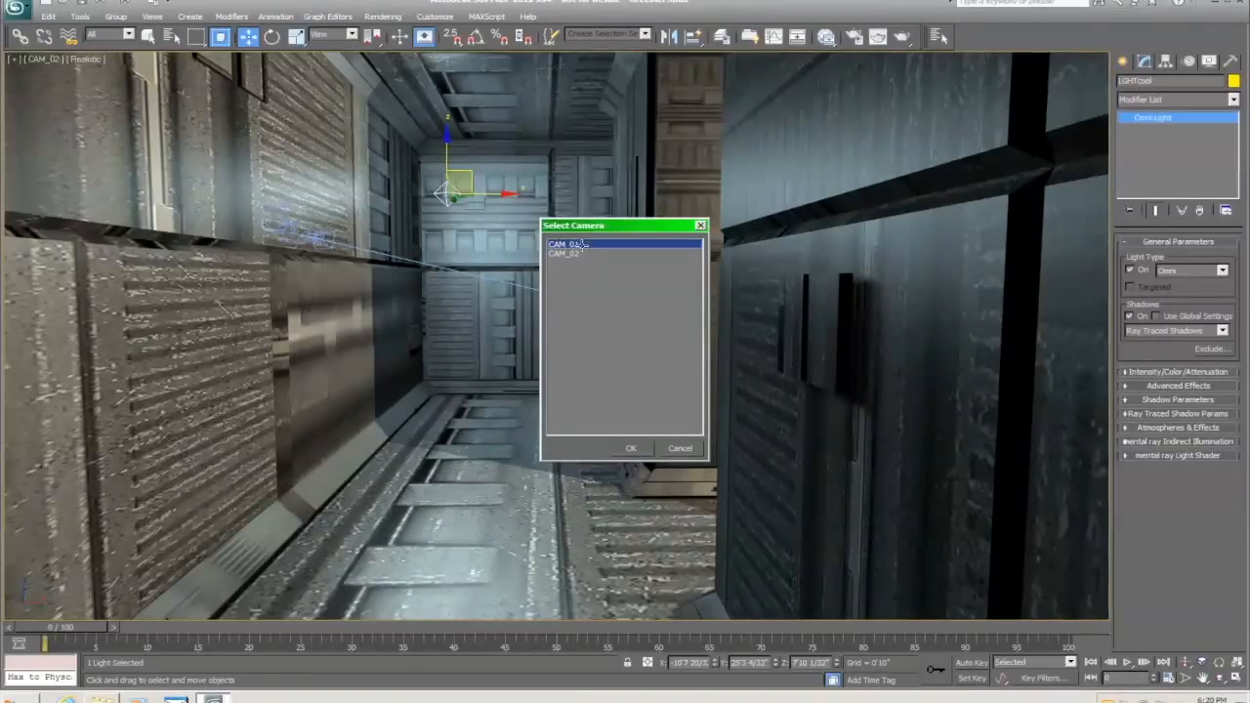
pyautogui.doubleClick(581, 244)
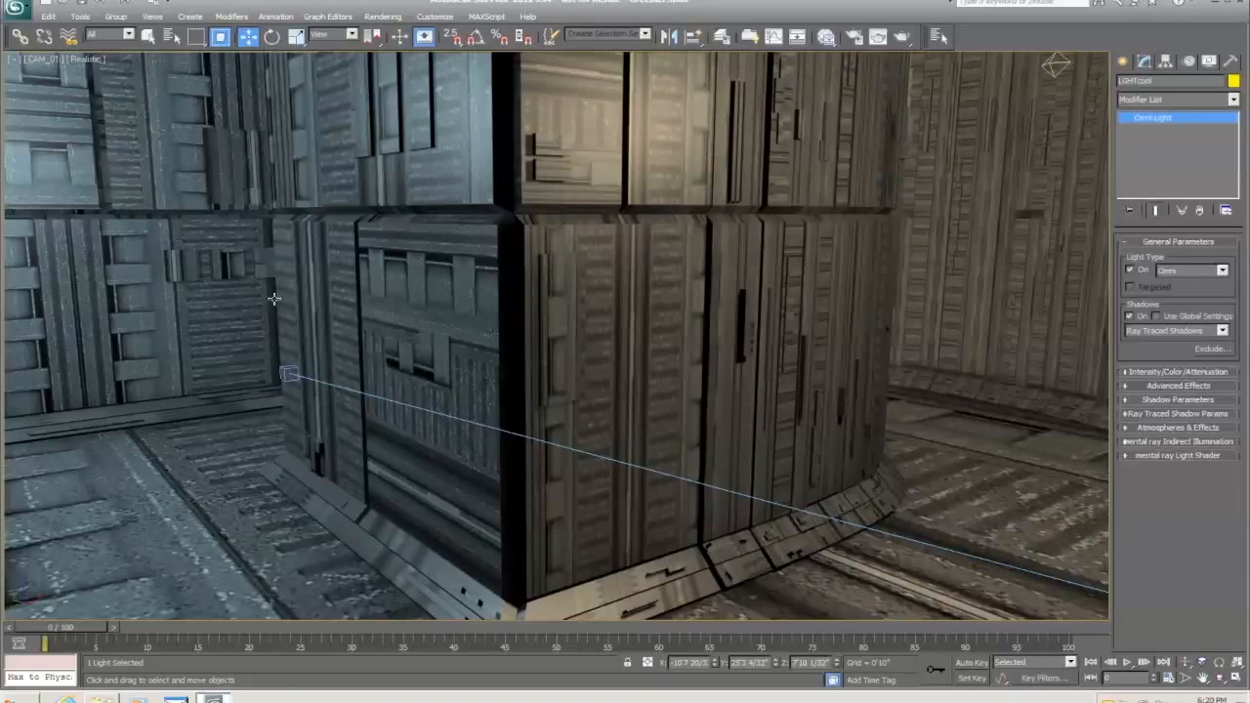
pyautogui.press('c')
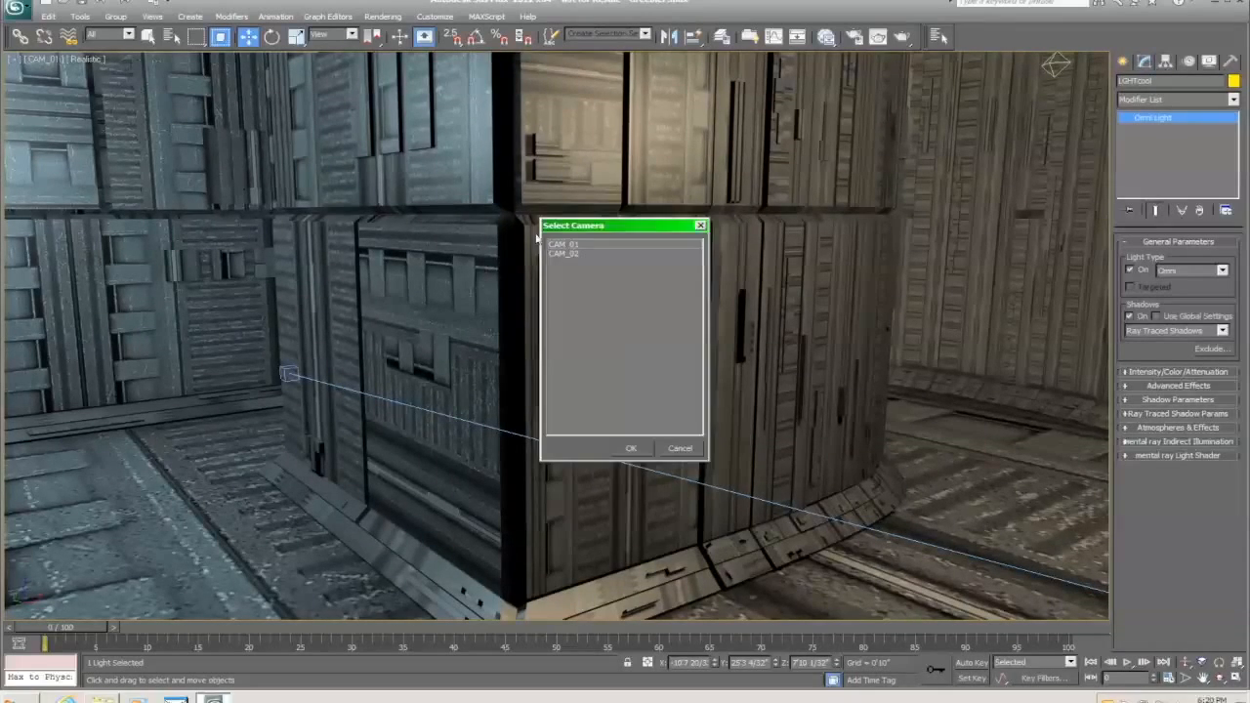
pyautogui.doubleClick(574, 251)
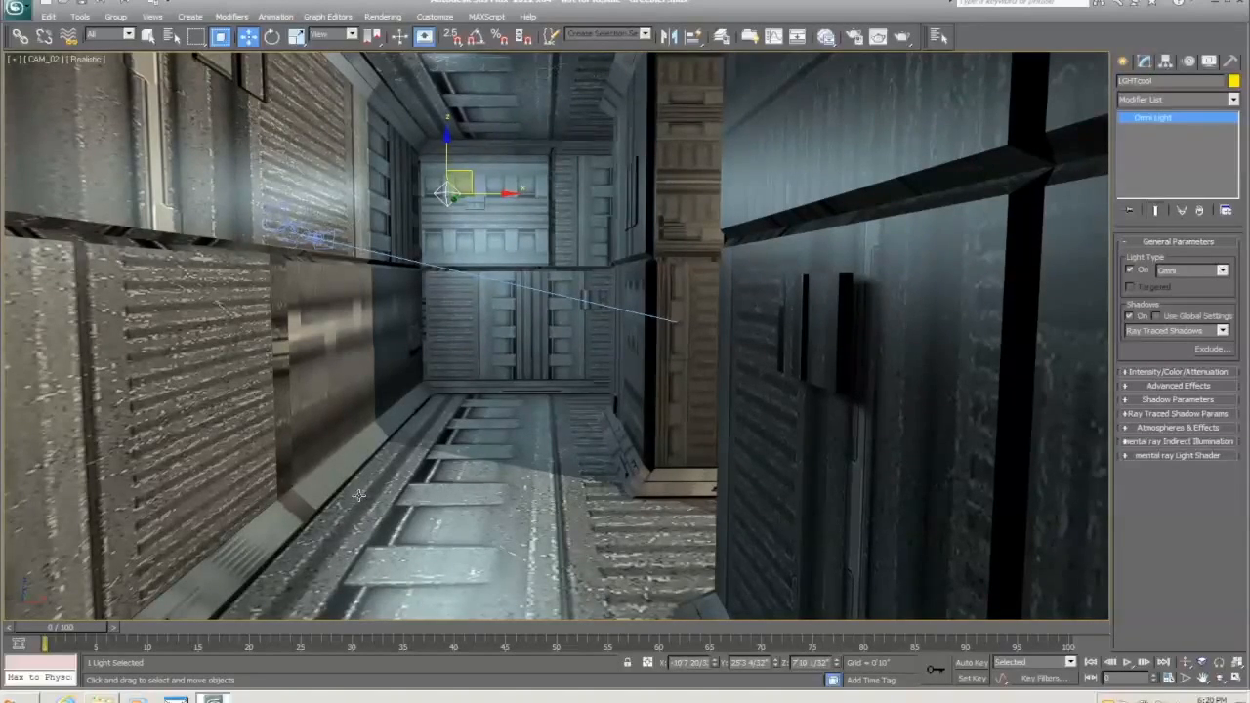
# - Try rotating the WALLS object by about 5.5 degrees around Z and undo the rotation
pyautogui.click(446, 446)
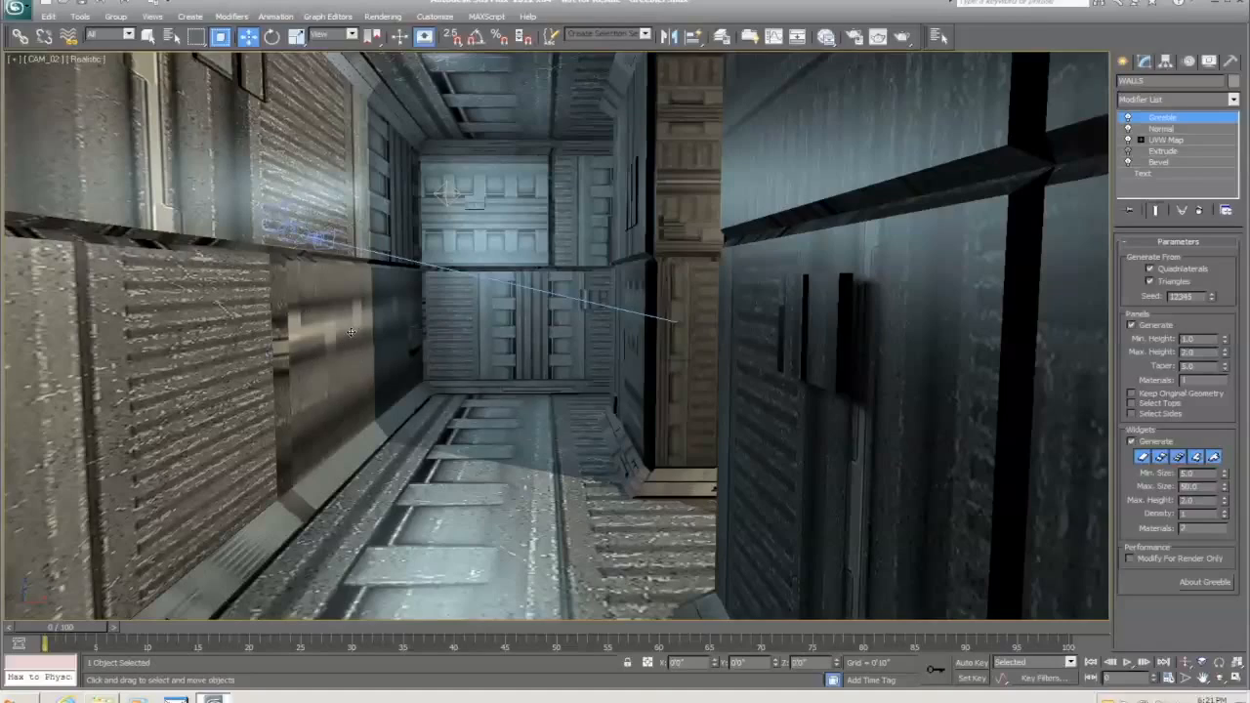
pyautogui.click(271, 36)
pyautogui.moveTo(405, 311); pyautogui.dragTo(434, 357)
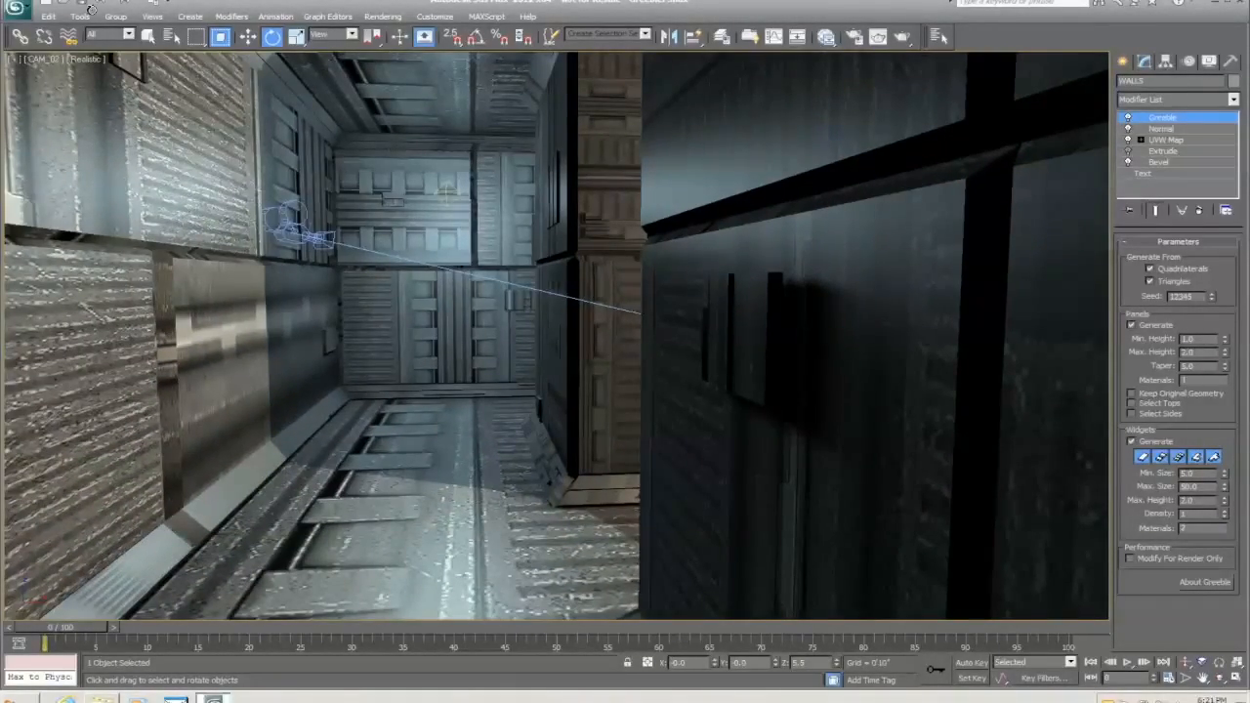
pyautogui.hotkey('ctrl', 'z')
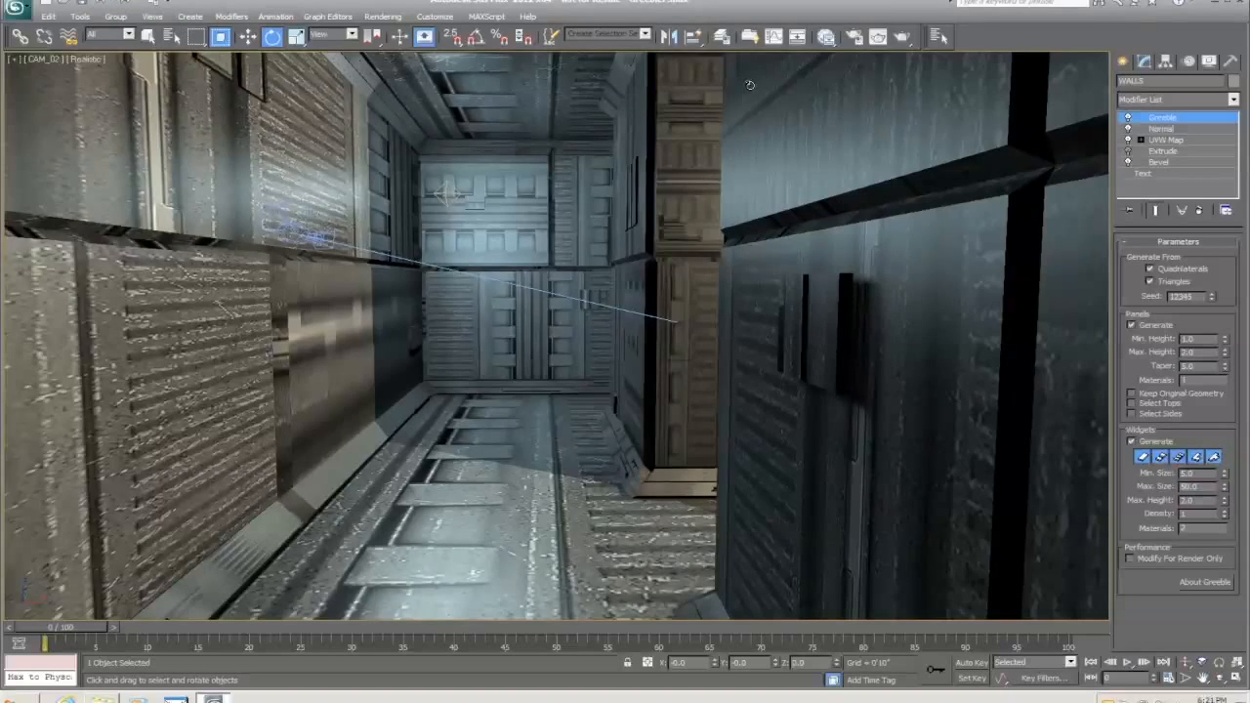
# - Examine the SciFi material's Substance node network, shader parameters and map slots in the material editor and close it
pyautogui.click(826, 38)
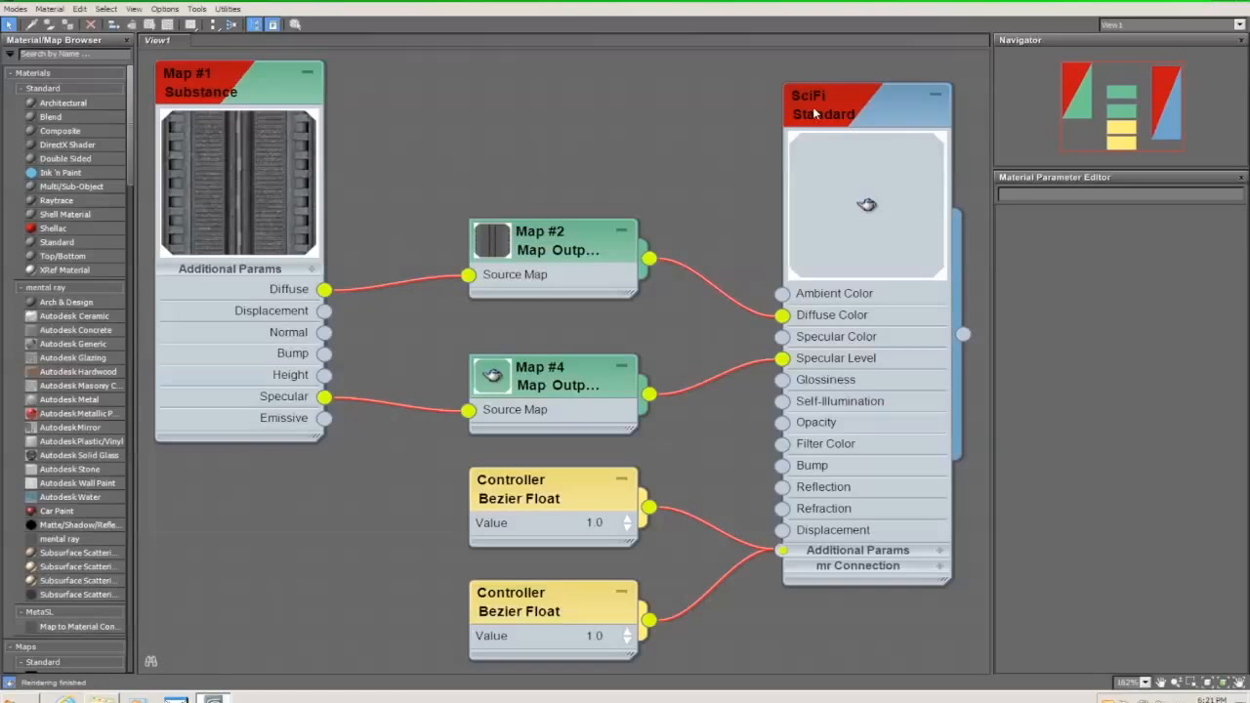
pyautogui.doubleClick(837, 129)
pyautogui.moveTo(802, 139); pyautogui.dragTo(710, 157)
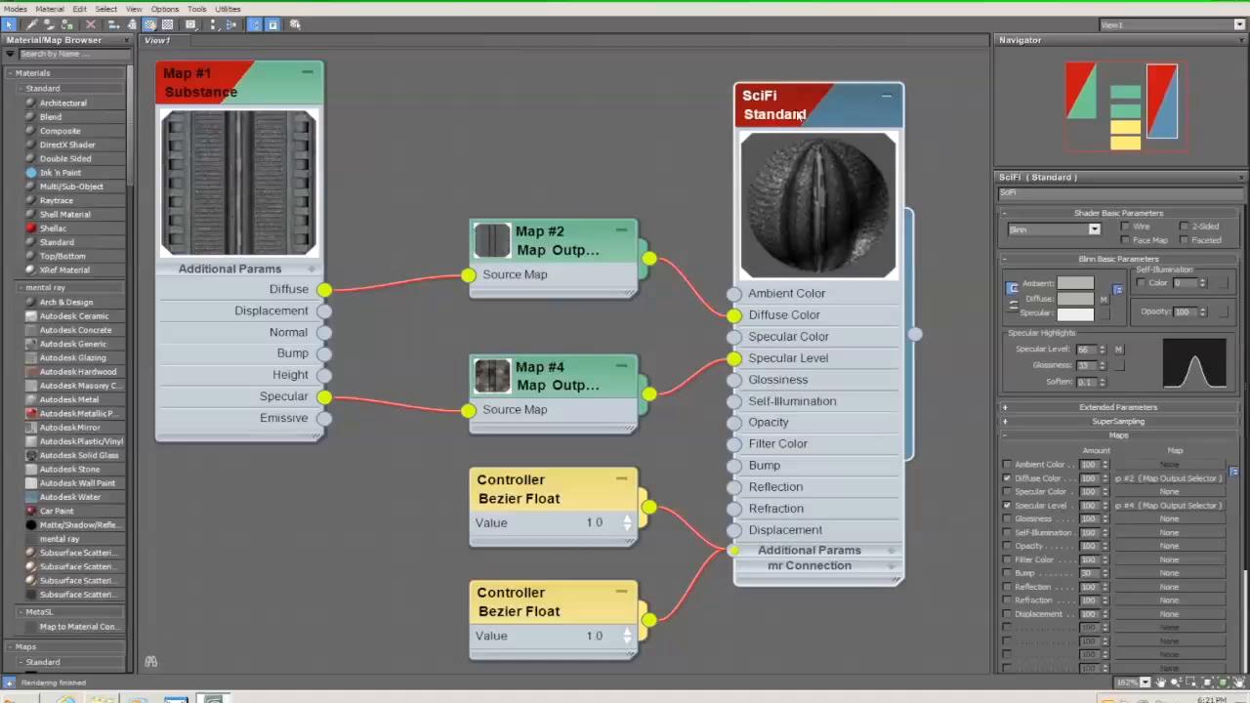
pyautogui.moveTo(1008, 364); pyautogui.dragTo(989, 305)
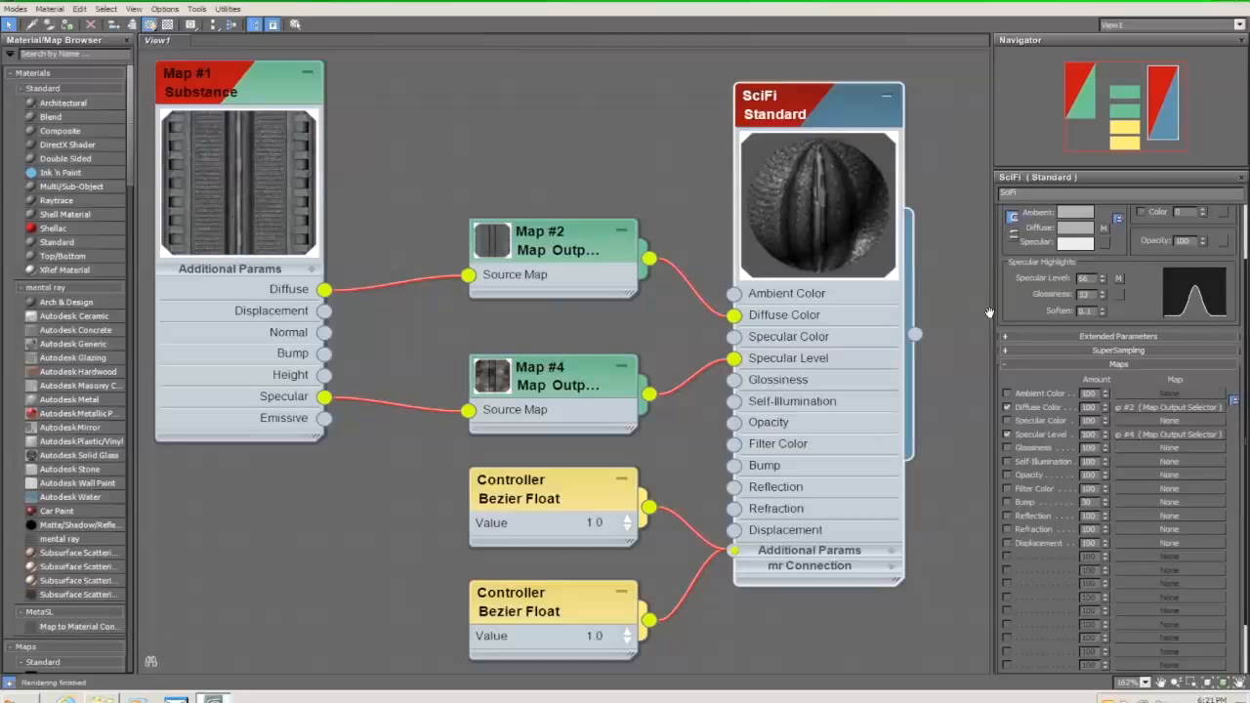
pyautogui.moveTo(241, 94); pyautogui.dragTo(262, 102)
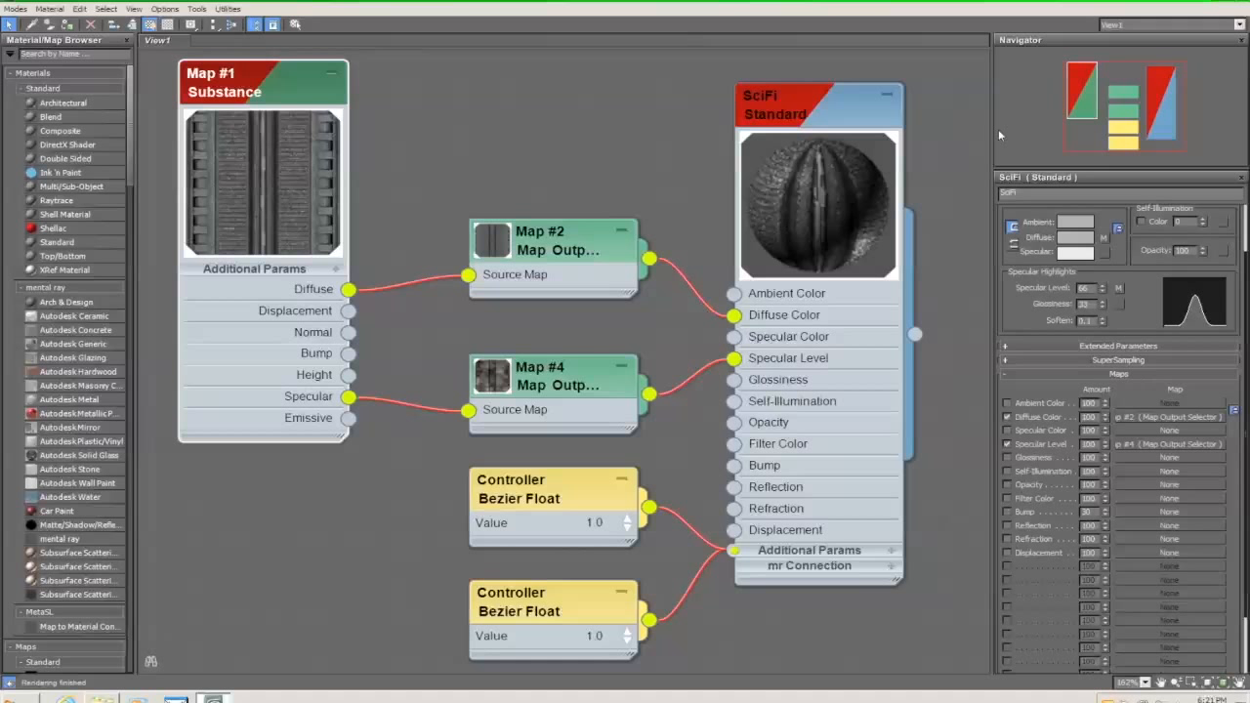
pyautogui.moveTo(858, 102); pyautogui.dragTo(846, 103)
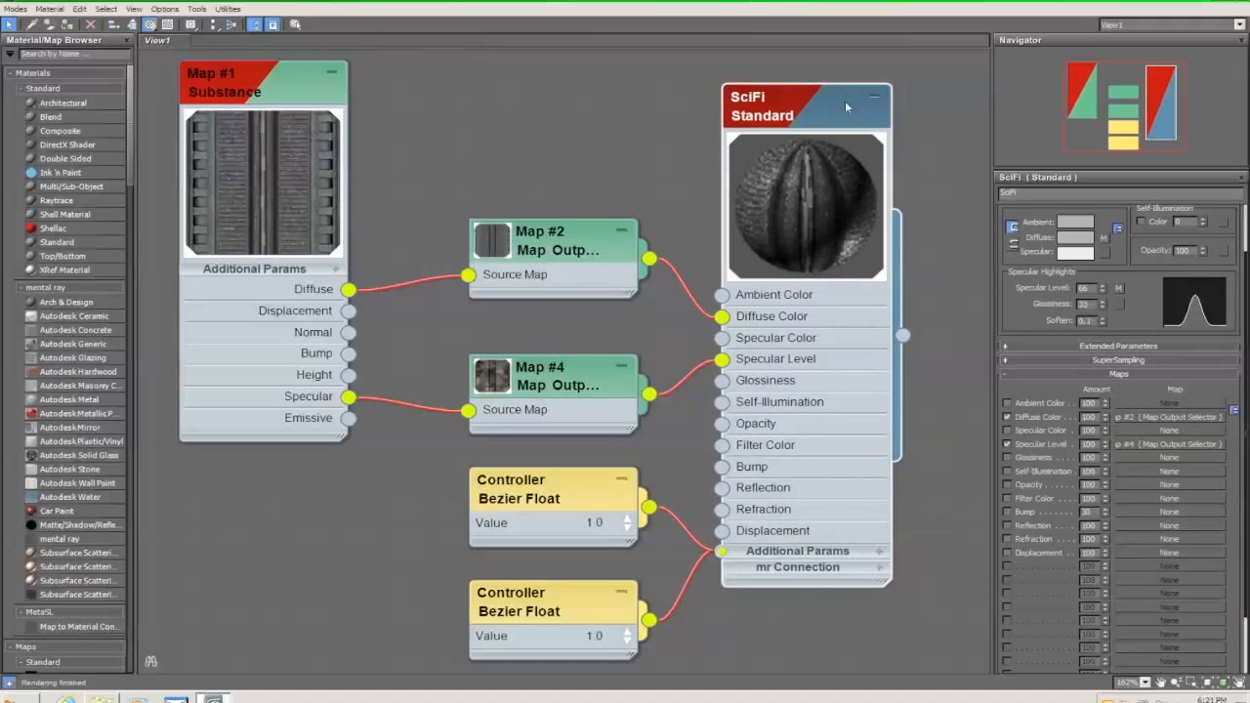
pyautogui.click(1242, 4)
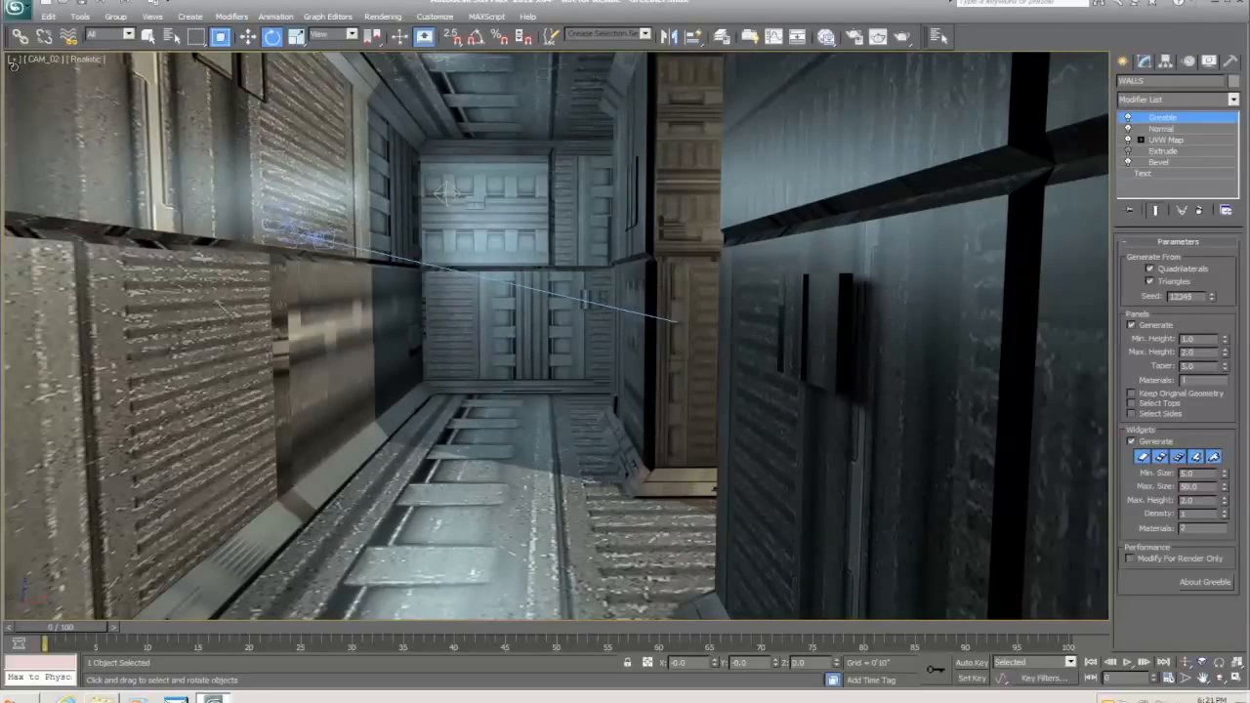
# - Start exporting the scene as an Autodesk FBX file named test
pyautogui.click(21, 11)
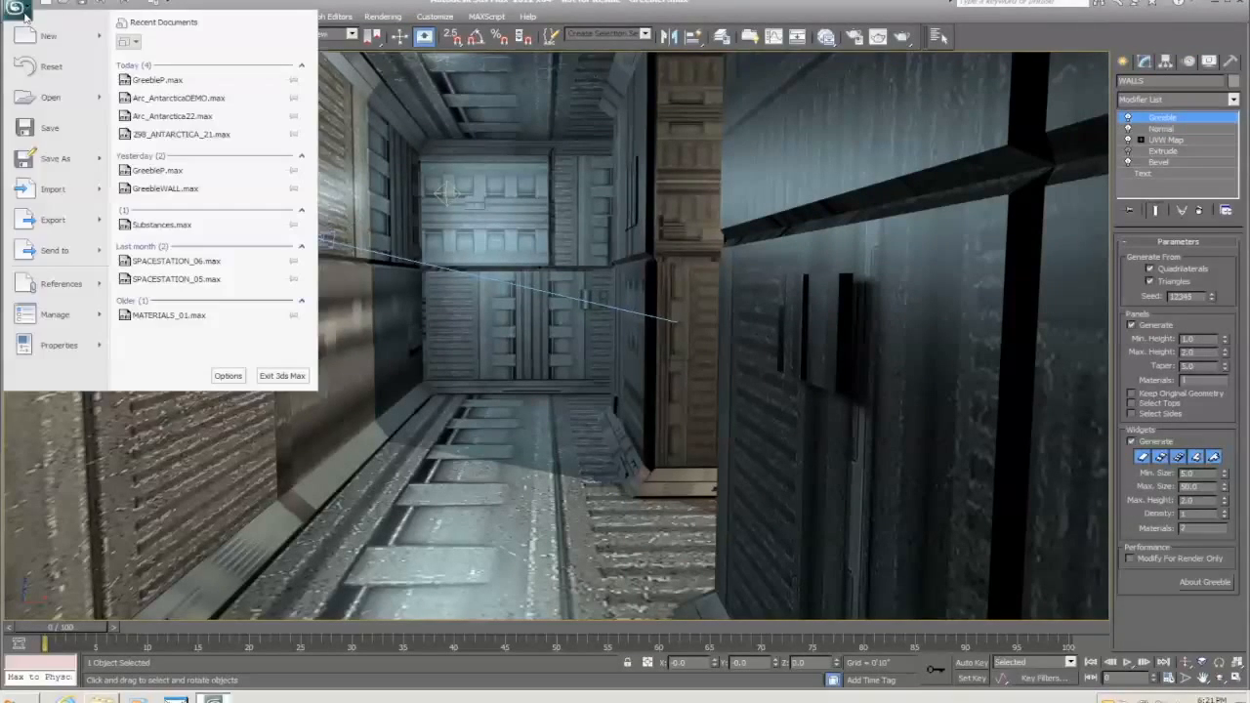
pyautogui.click(72, 222)
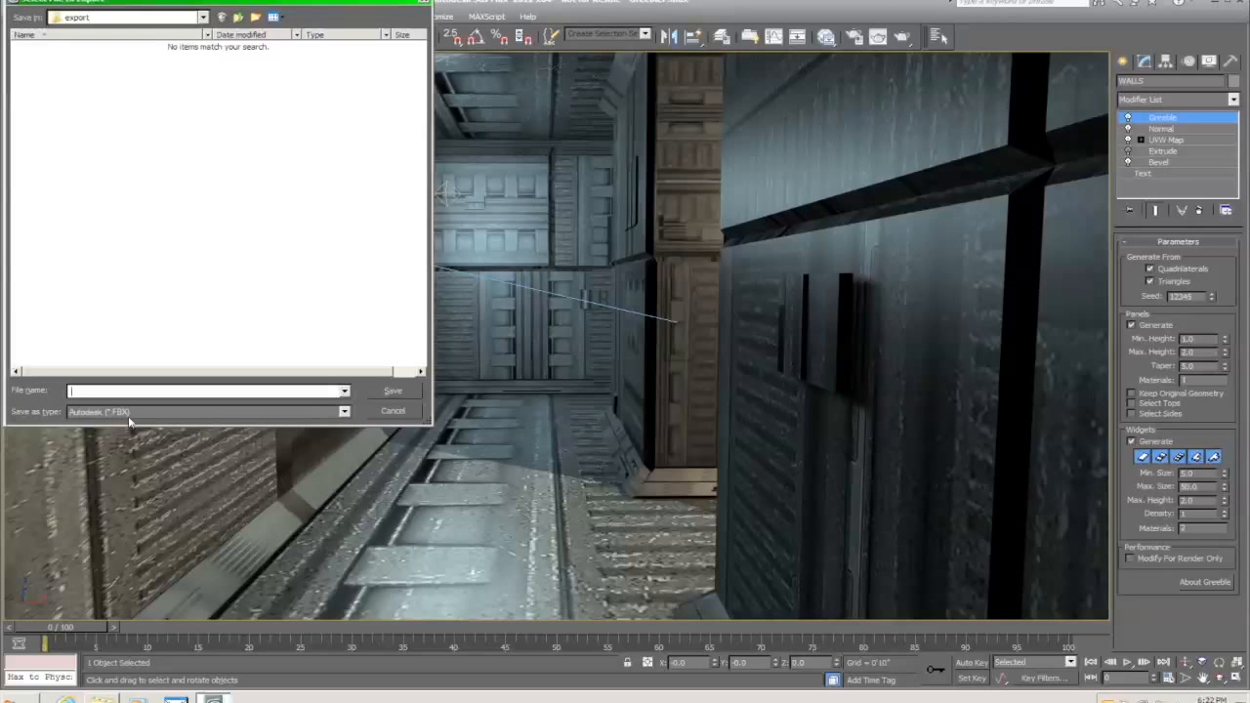
pyautogui.write('test')
pyautogui.click(398, 393)
# - Expand the FBX export's geometry, animation, cameras, lights and embedded media settings to examine what is included
pyautogui.click(428, 314)
pyautogui.click(436, 290)
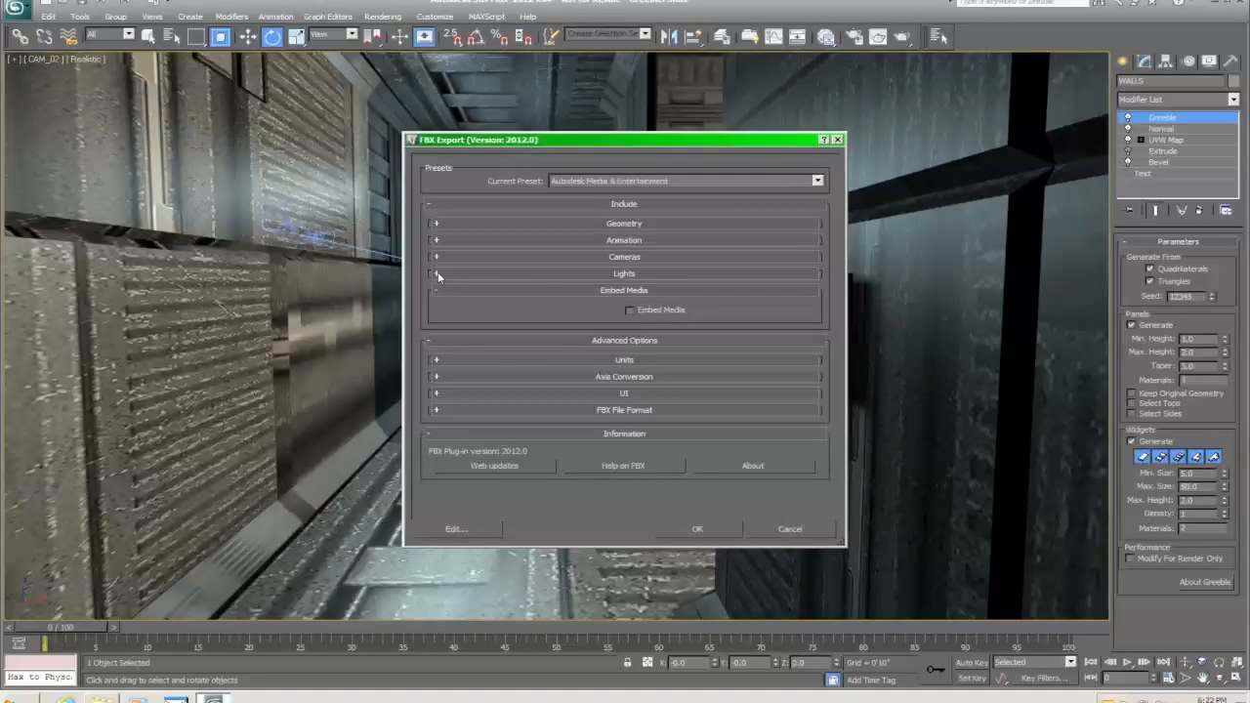
pyautogui.click(437, 272)
pyautogui.click(437, 257)
pyautogui.click(436, 241)
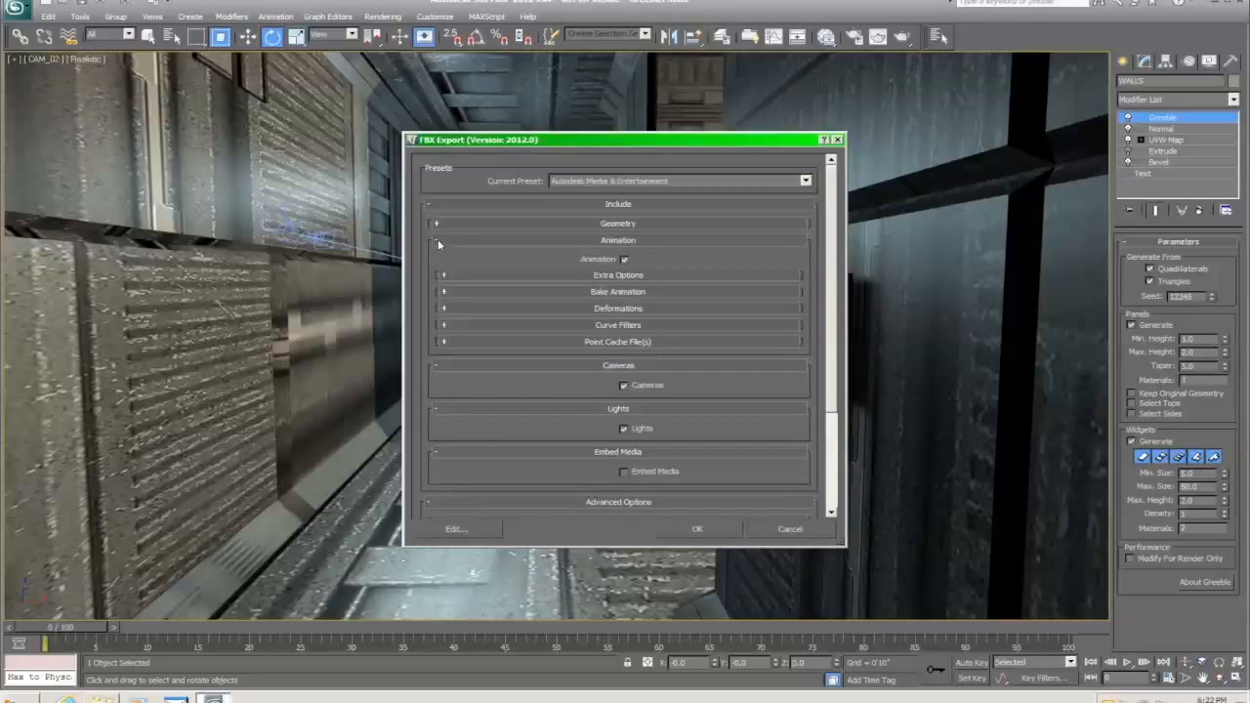
pyautogui.click(435, 222)
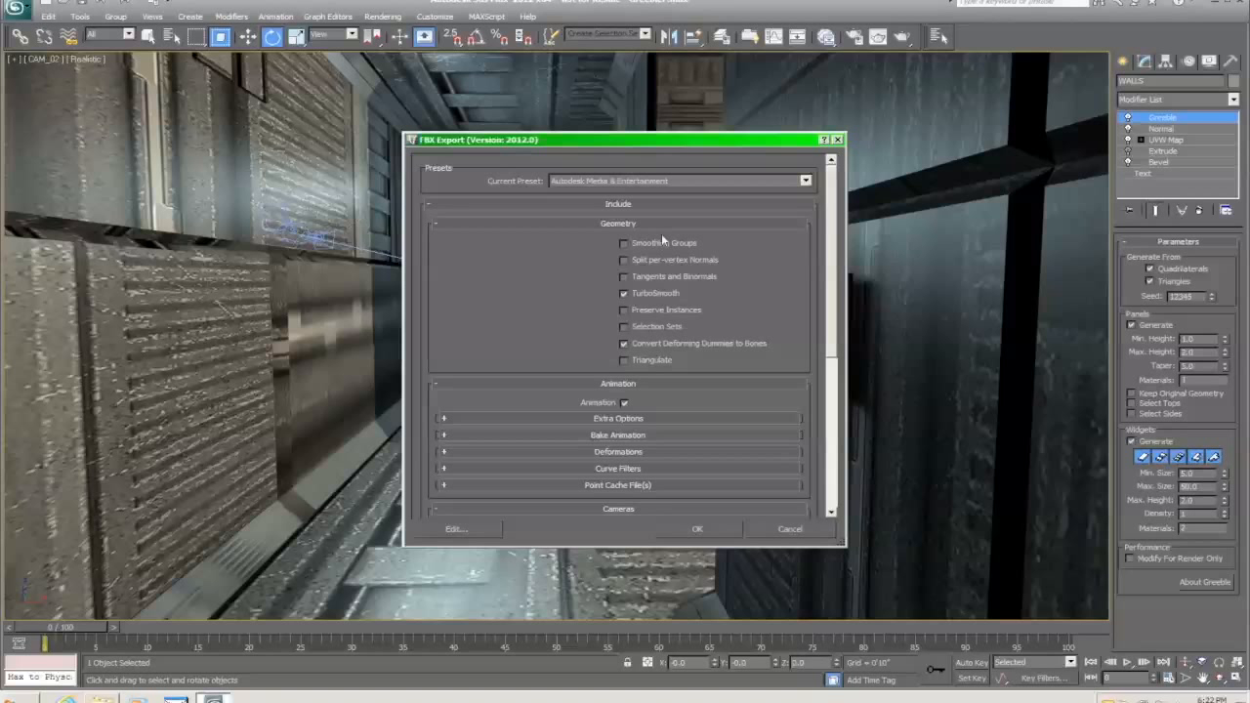
# - Review the FBX animation sub-options: point cache files, curve filters, deformations, bake animation and extra options
pyautogui.scroll(-5, 833, 245)
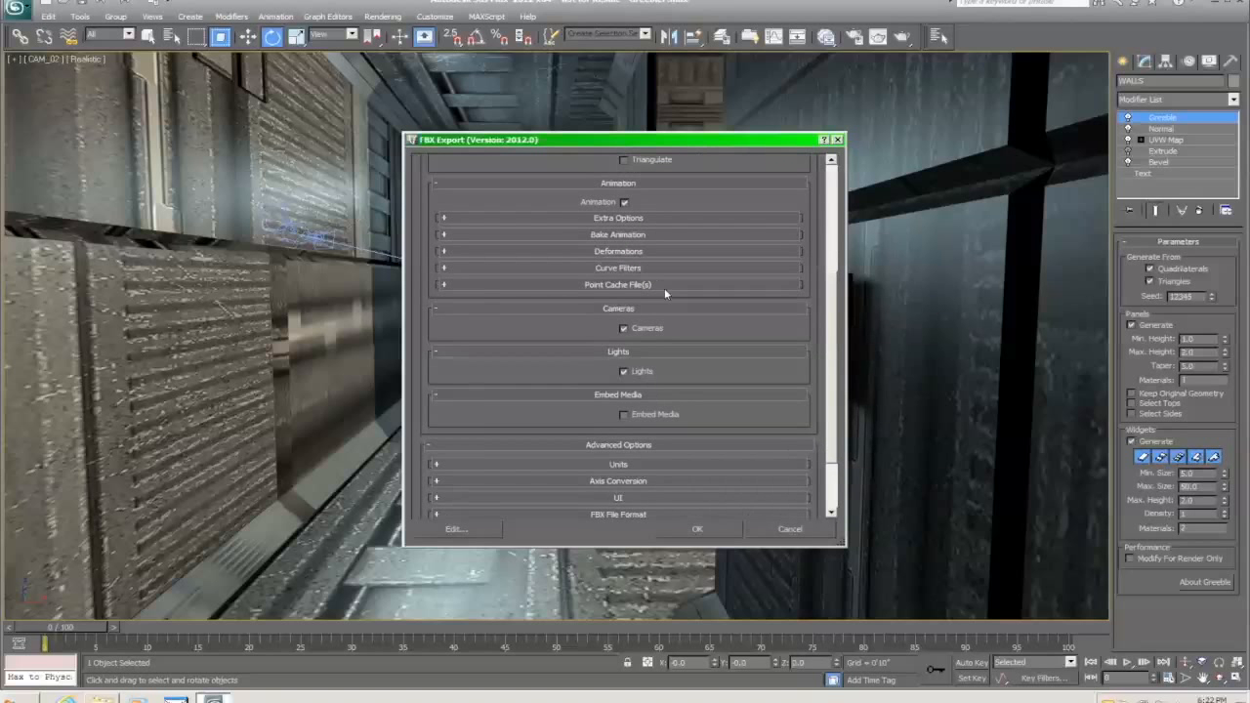
pyautogui.click(443, 284)
pyautogui.click(443, 268)
pyautogui.click(443, 251)
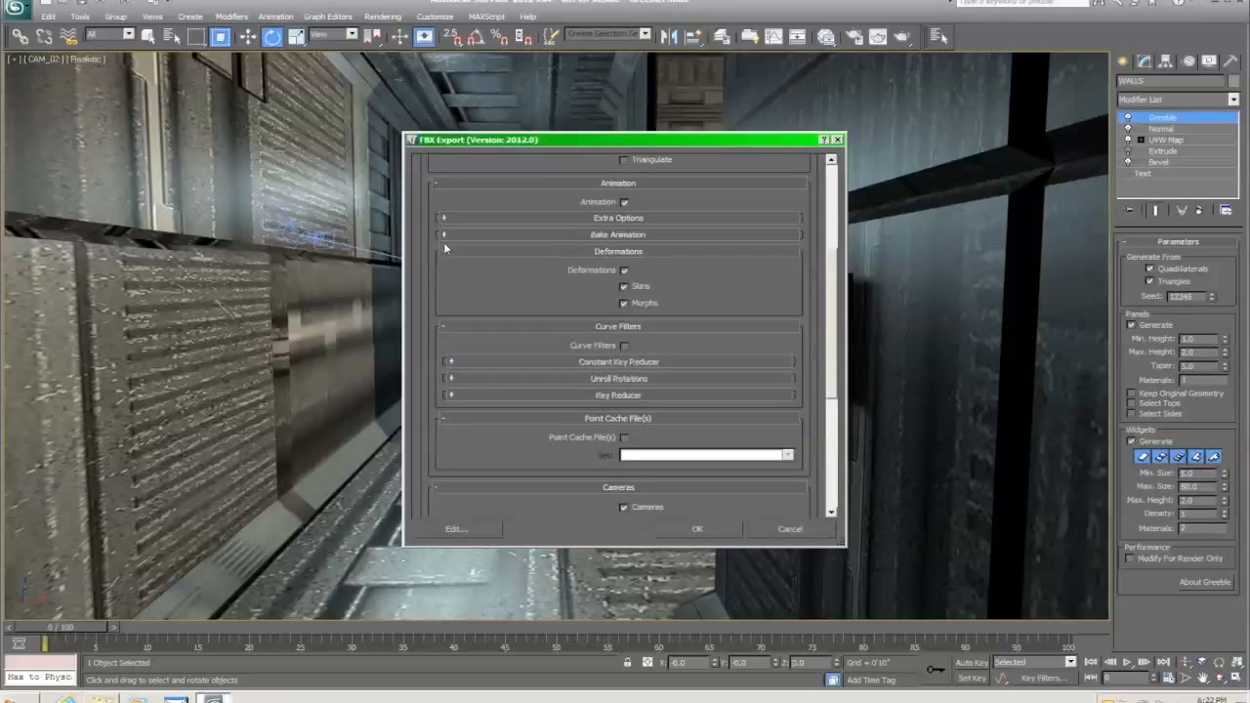
pyautogui.click(445, 234)
pyautogui.click(444, 216)
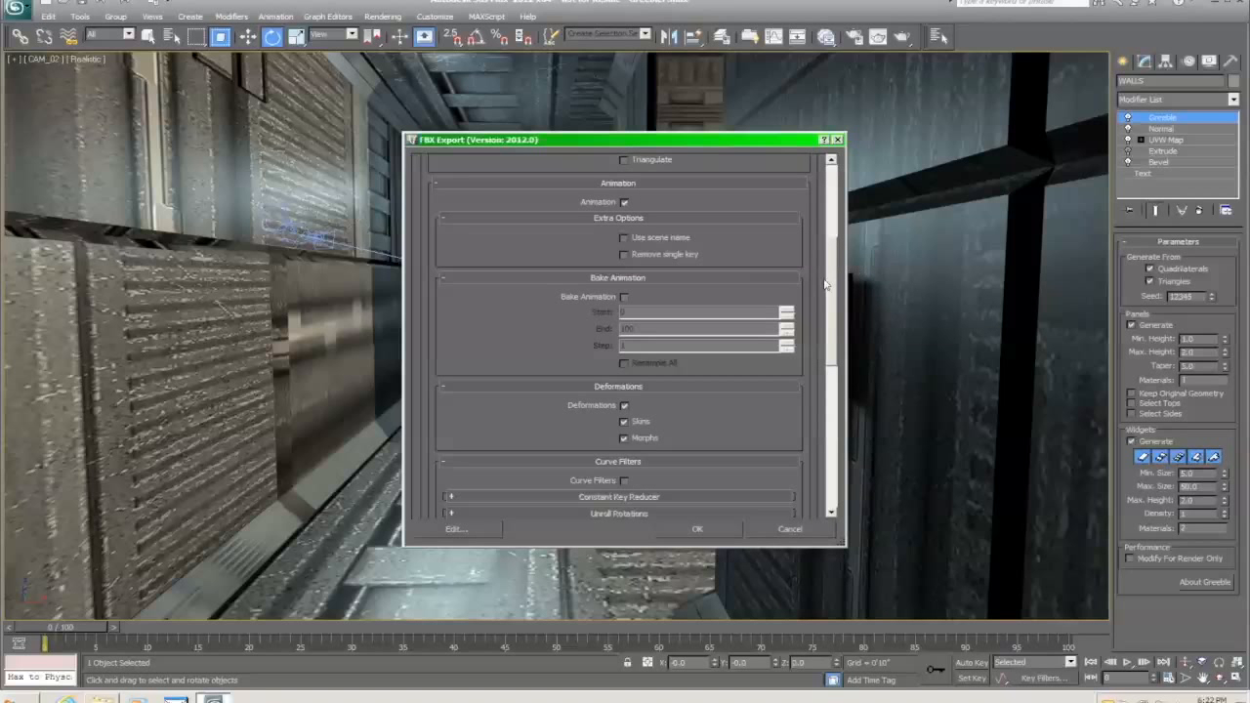
pyautogui.scroll(-3, 832, 336)
pyautogui.moveTo(832, 337); pyautogui.dragTo(828, 192)
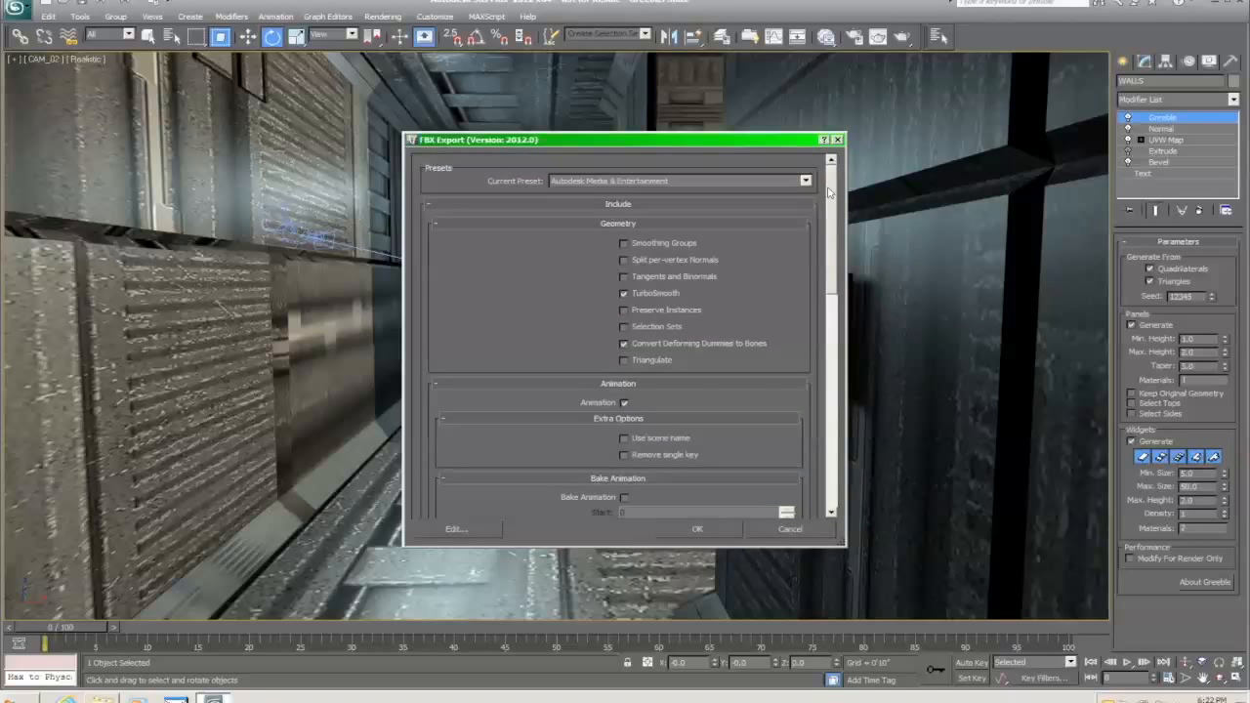
# - Keep the Autodesk Media & Entertainment preset and export the scene as FBX
pyautogui.click(430, 204)
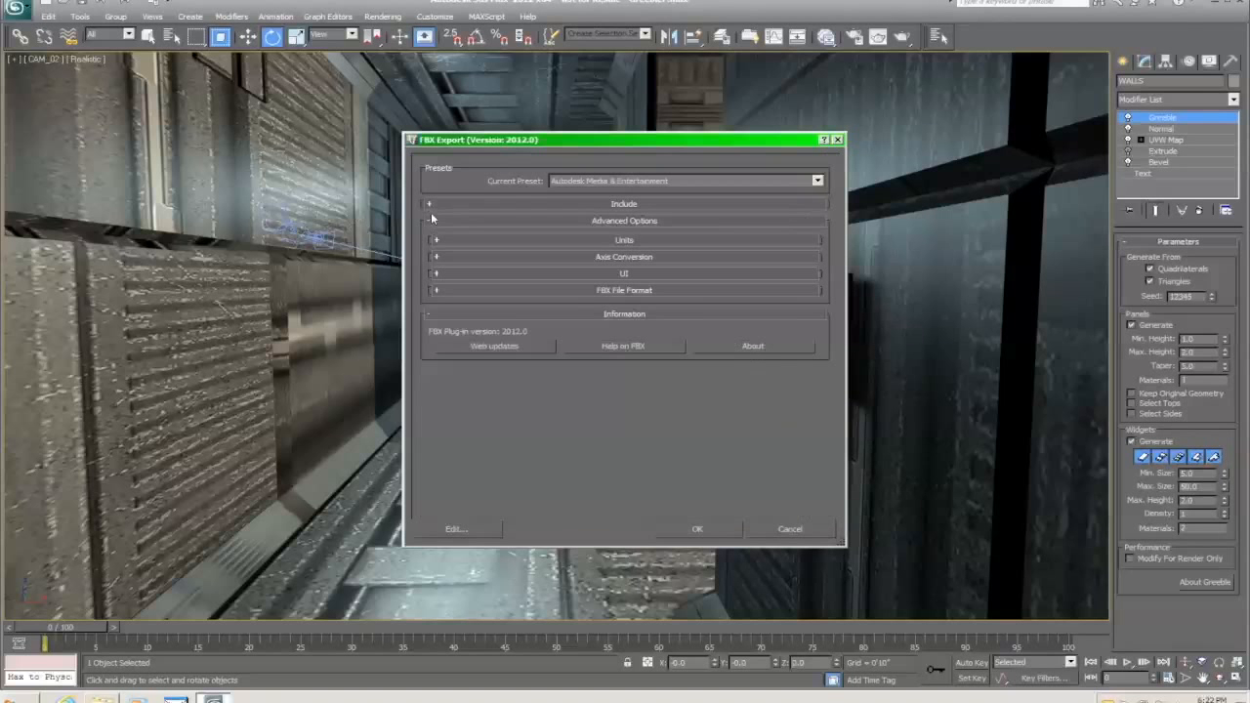
pyautogui.click(586, 182)
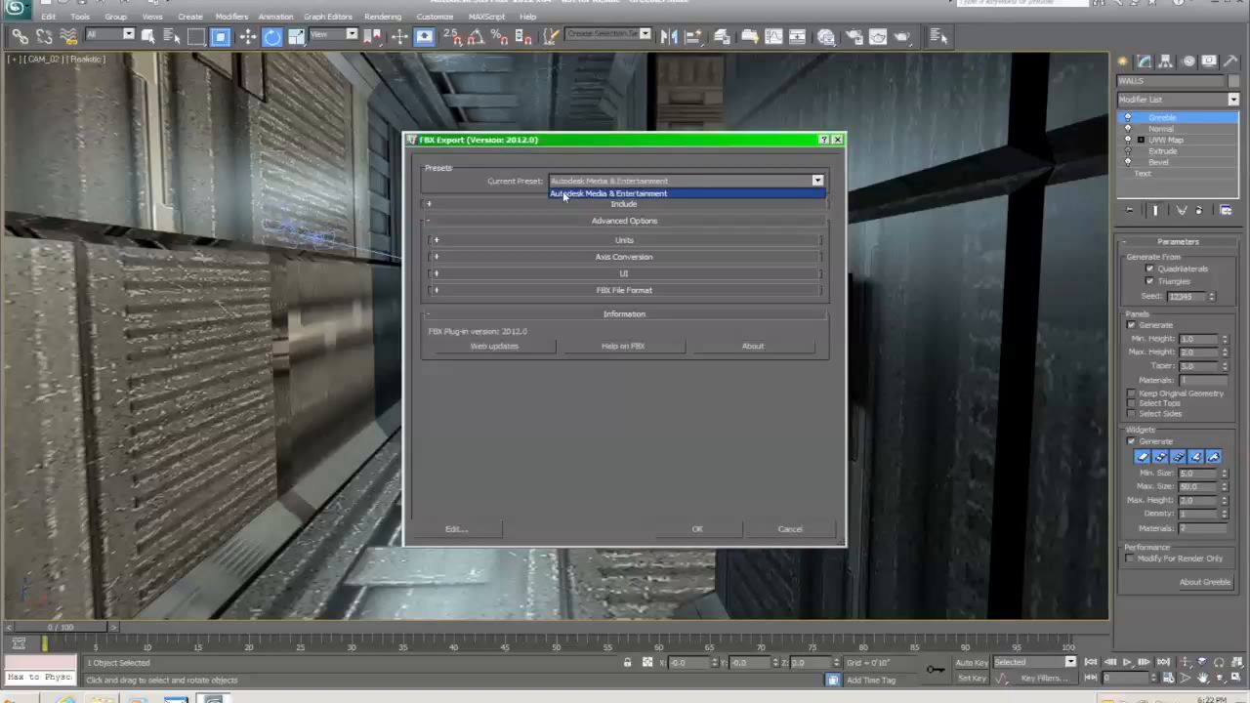
pyautogui.click(563, 193)
pyautogui.click(587, 183)
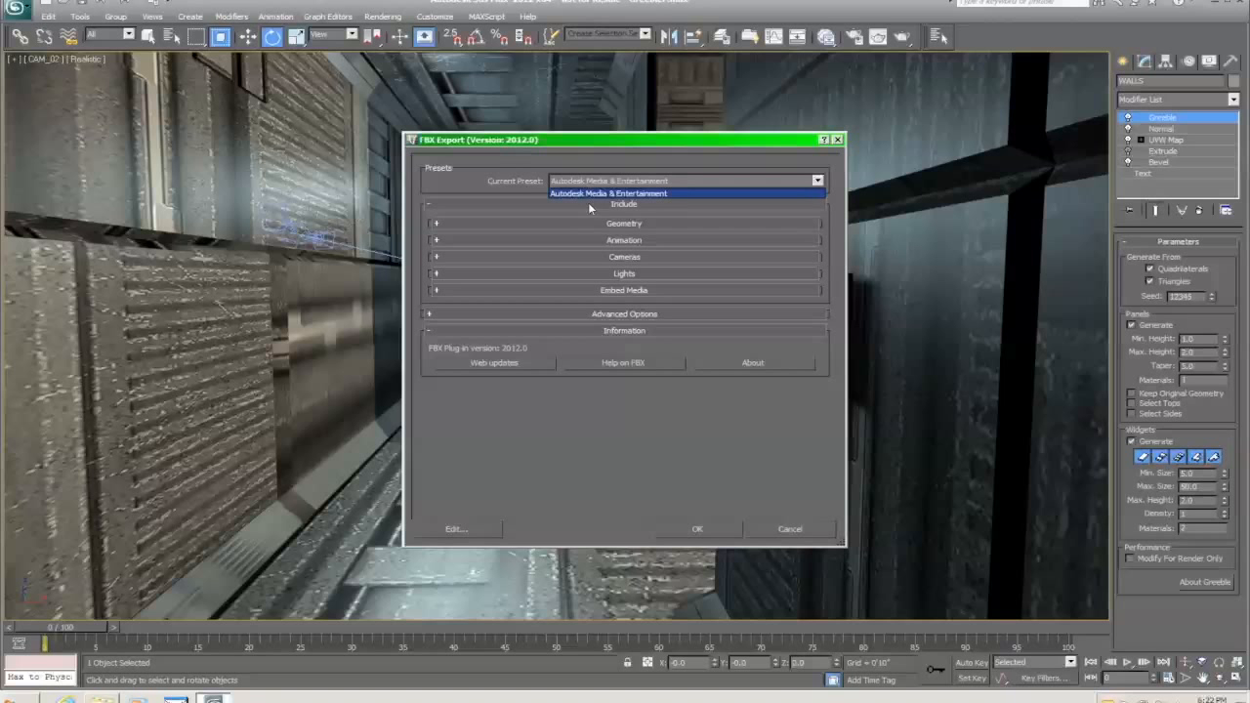
pyautogui.click(625, 195)
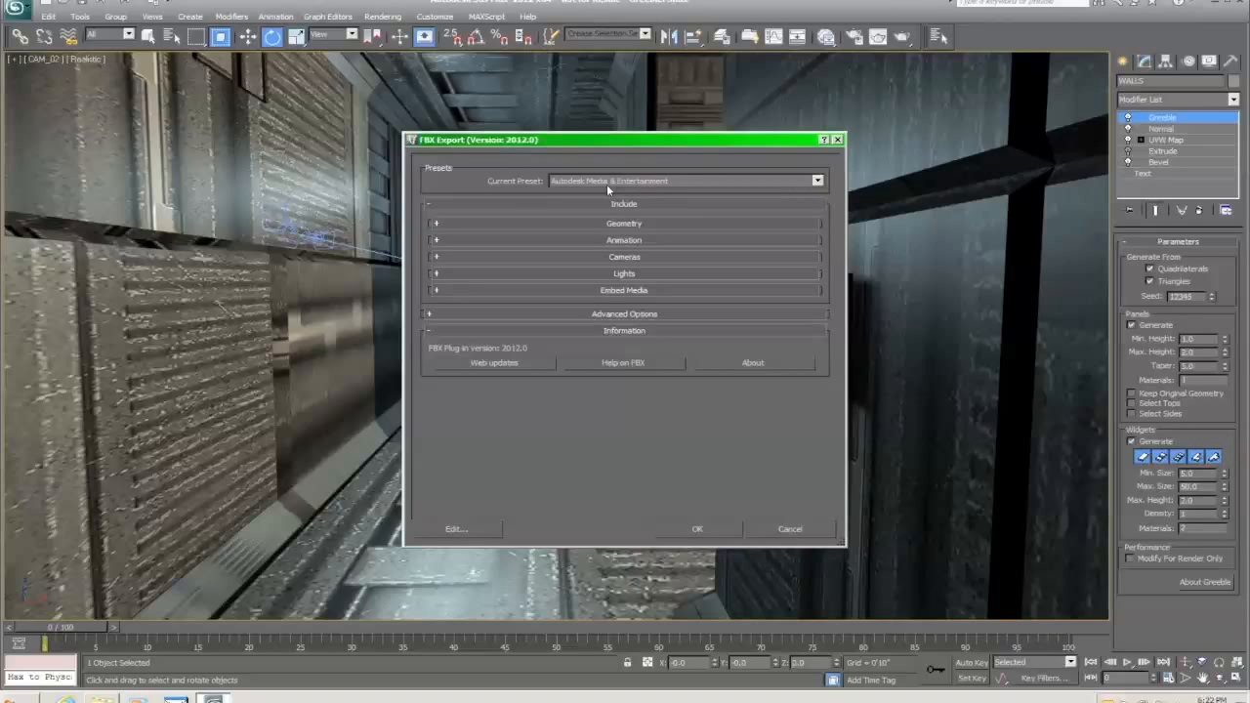
pyautogui.click(590, 180)
pyautogui.click(621, 197)
pyautogui.click(693, 527)
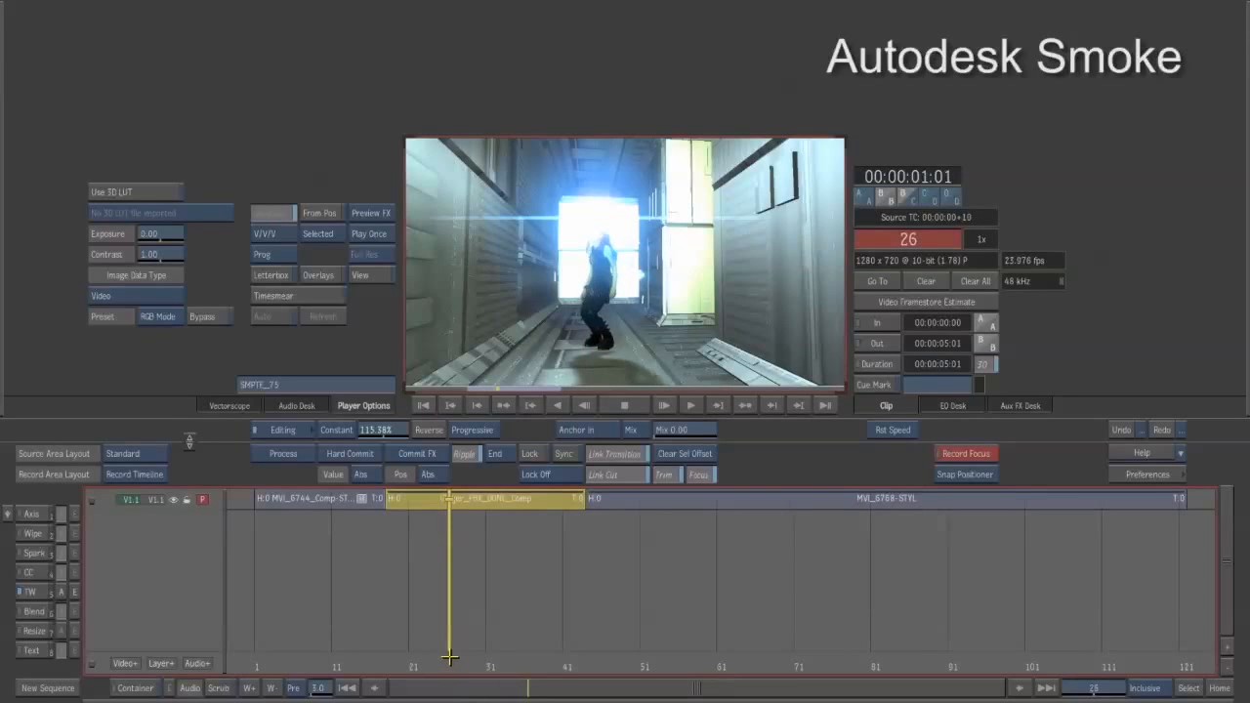
# - Switch to Smoke, scrub the sequence to frame 24, open Action in a two-view layout and load the Ginger_for_FBX setup
pyautogui.moveTo(514, 659); pyautogui.dragTo(433, 666)
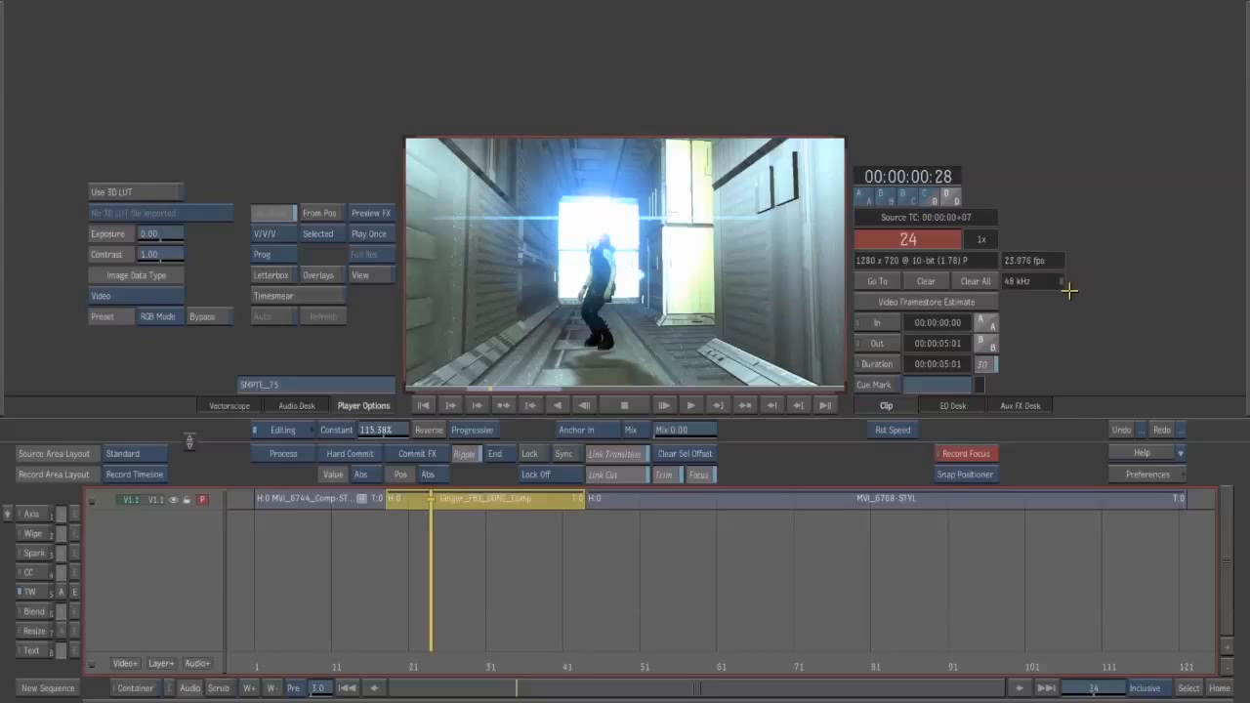
pyautogui.moveTo(1246, 305)
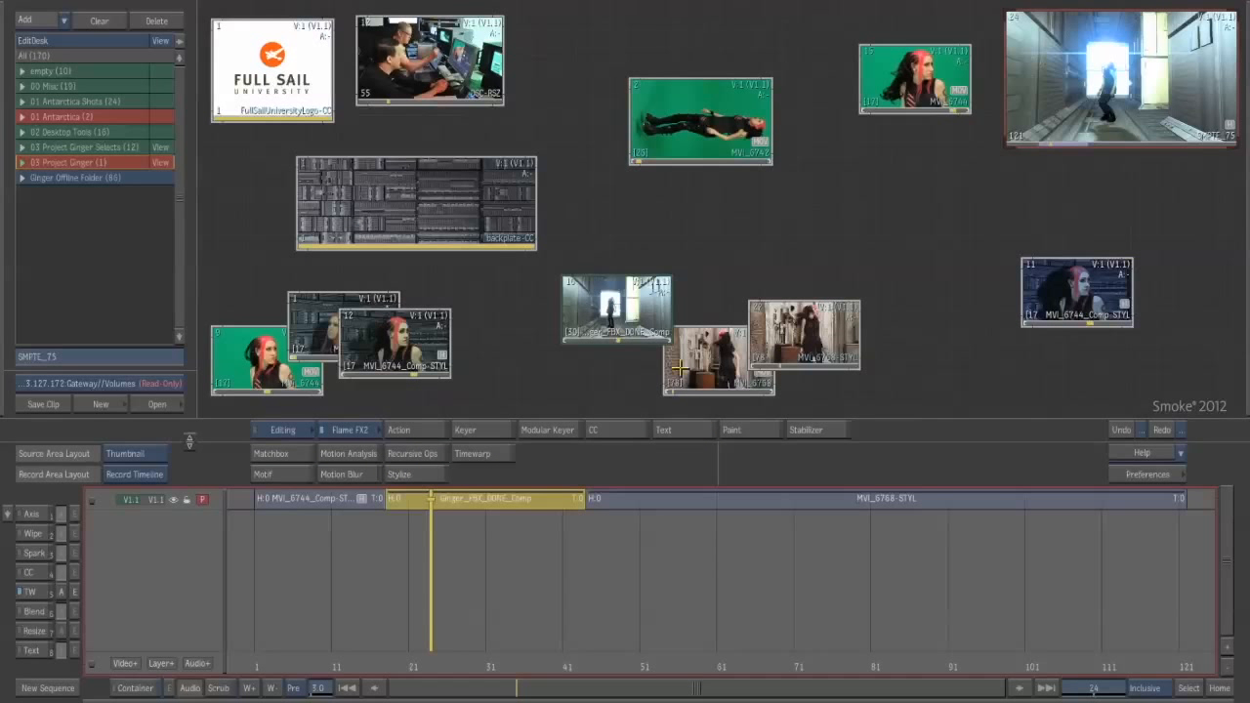
pyautogui.click(402, 430)
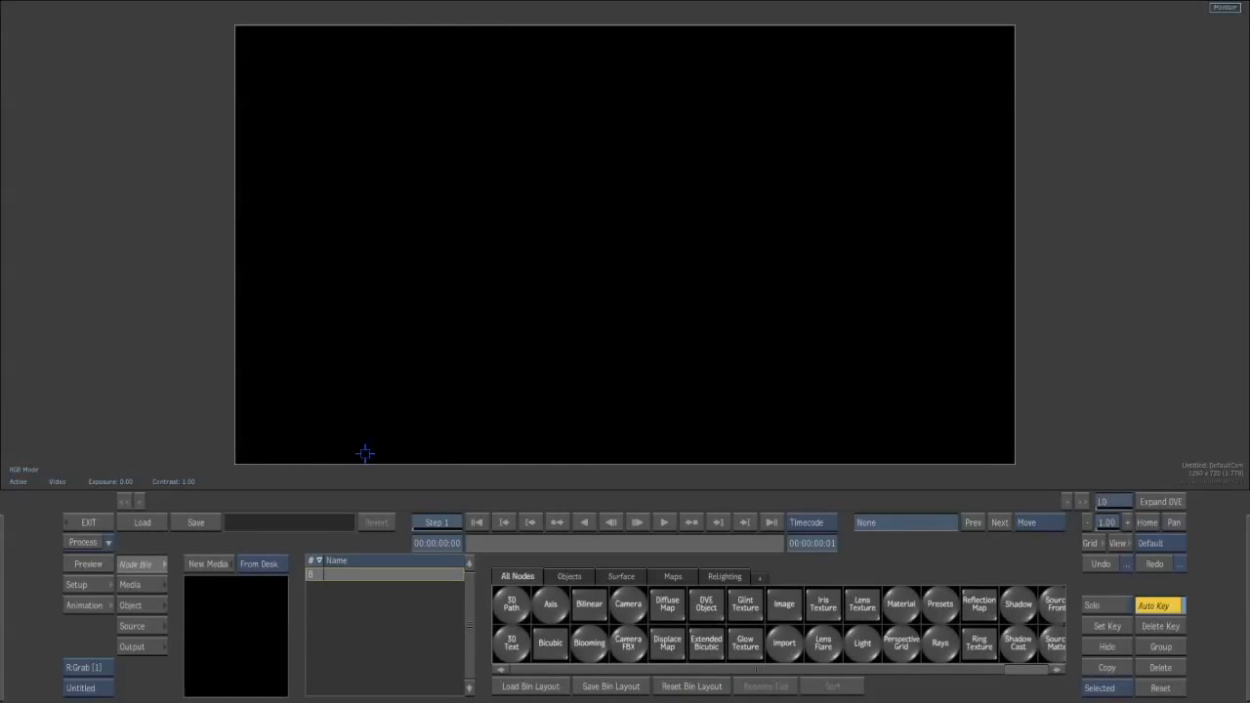
pyautogui.hotkey('alt', '2')
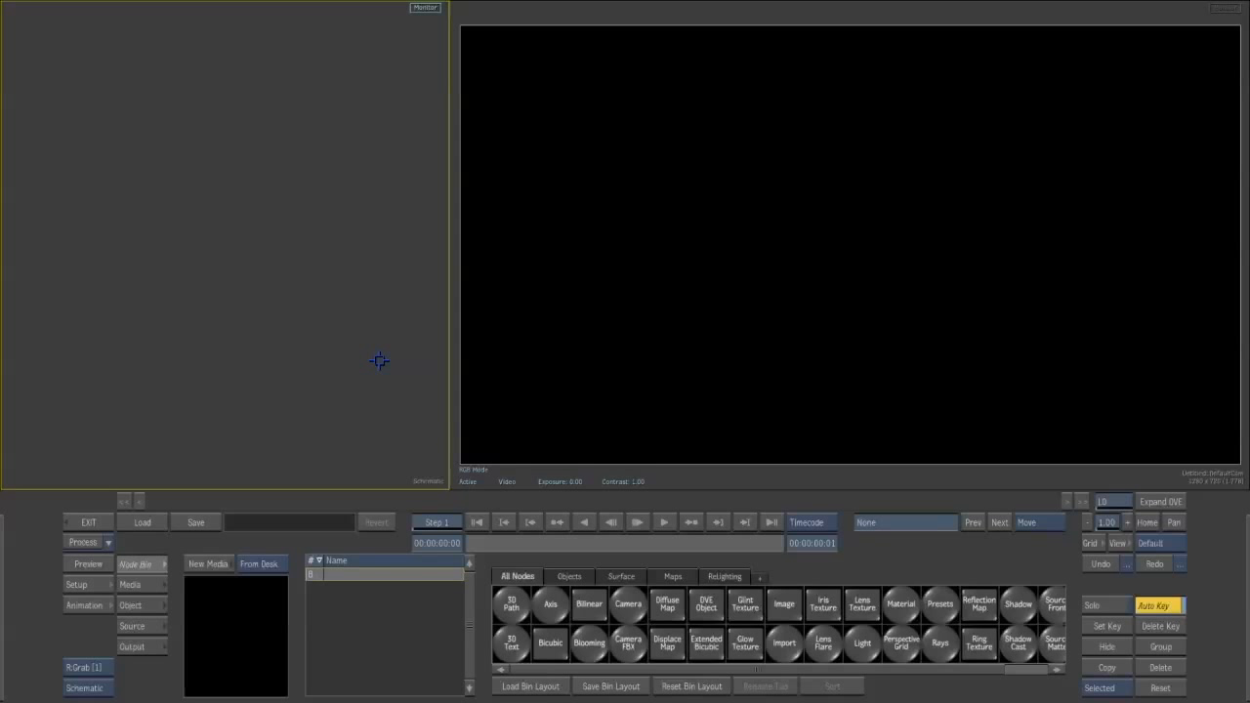
pyautogui.click(141, 523)
pyautogui.click(524, 171)
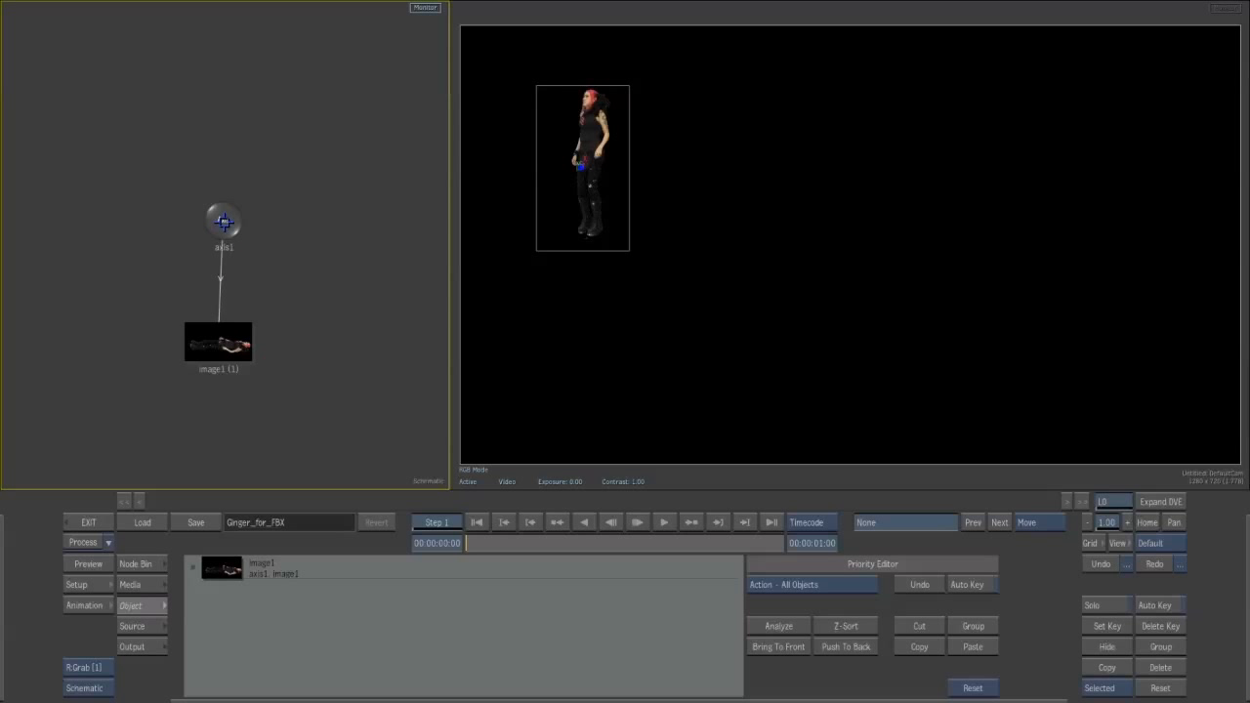
# - Examine the image1 layer's MVI_6742 front and matte media, inspect its key as result and matte, and return to Action
pyautogui.click(224, 222)
pyautogui.click(220, 342)
pyautogui.click(134, 563)
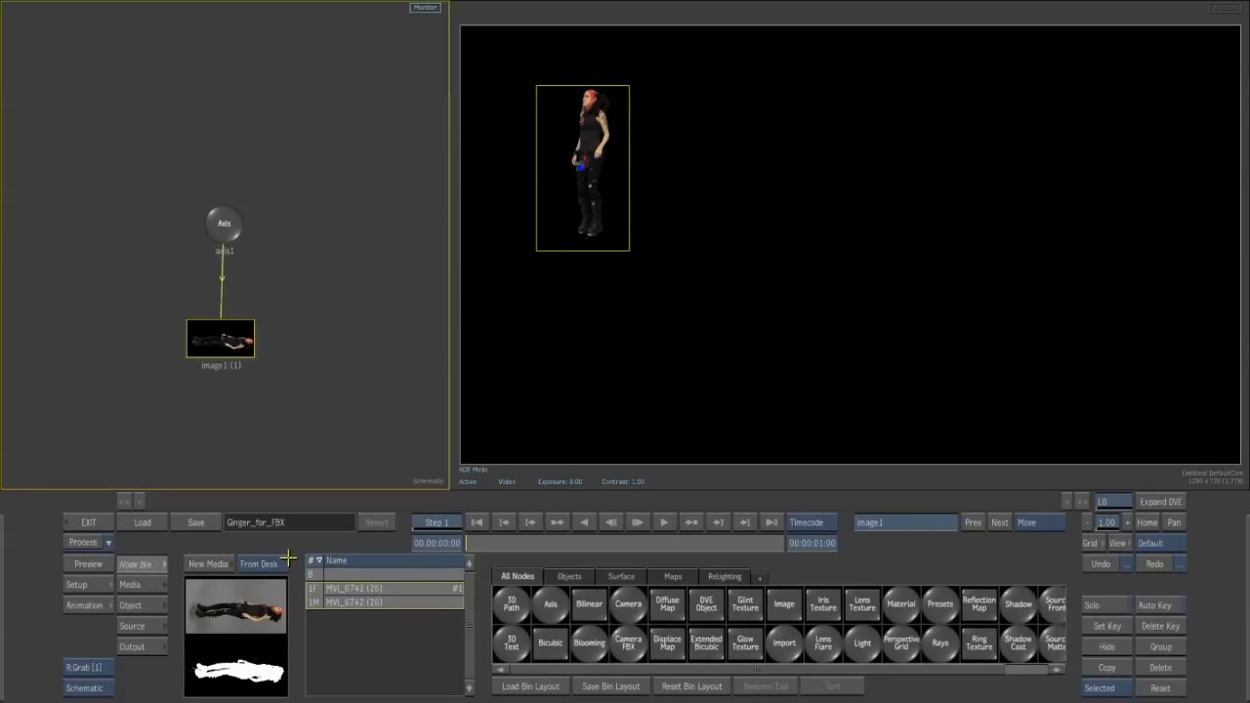
pyautogui.click(133, 584)
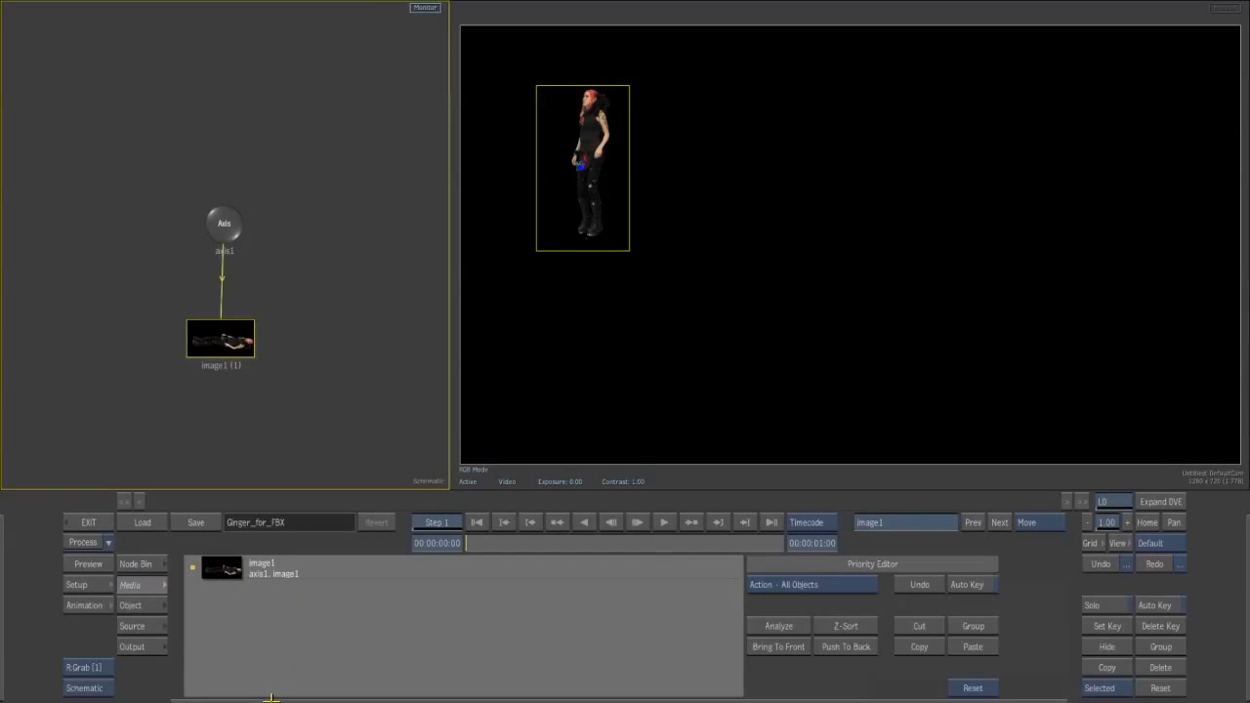
pyautogui.click(631, 590)
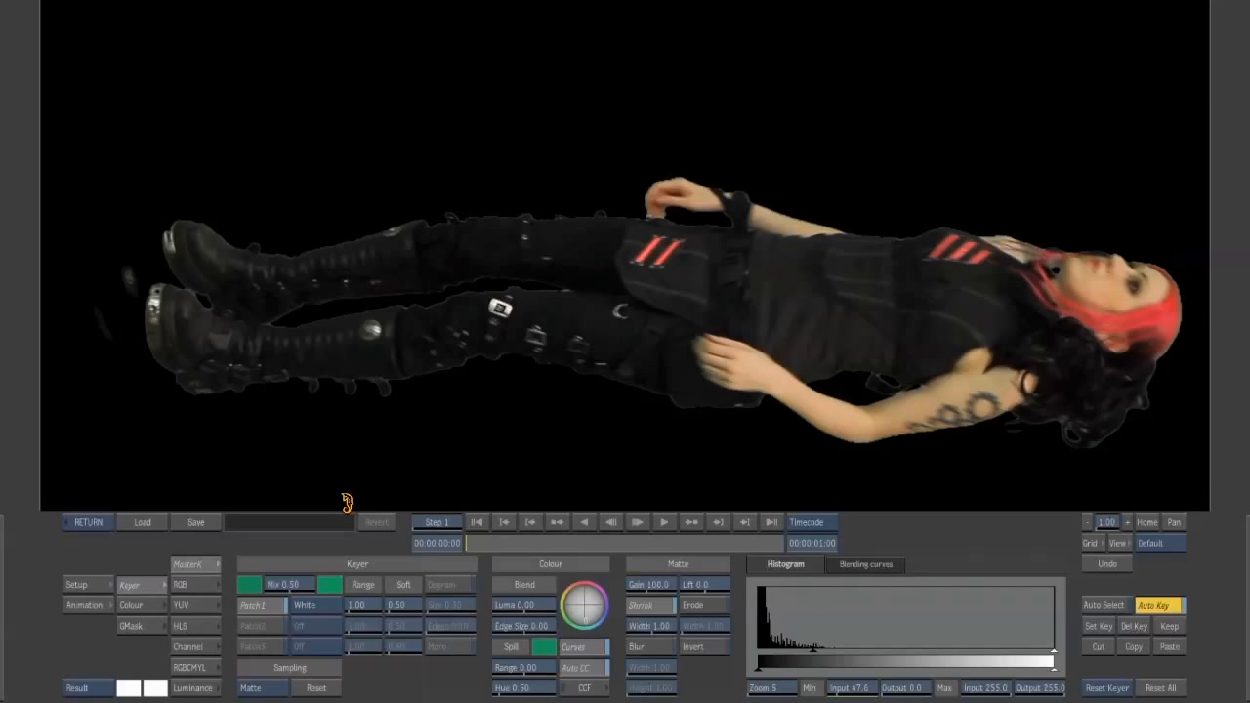
pyautogui.press('F3')
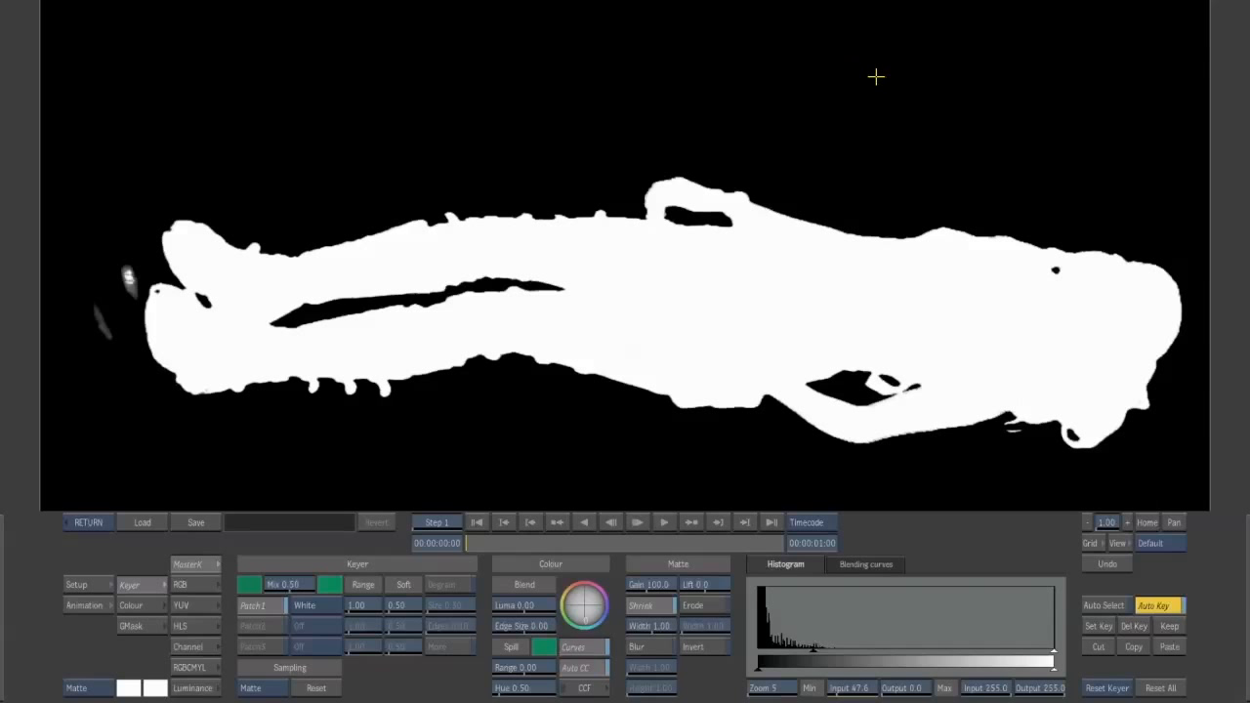
pyautogui.click(98, 523)
# - Open the axis1 settings to examine the image's position, rotation and scale values
pyautogui.moveTo(224, 230); pyautogui.dragTo(226, 236)
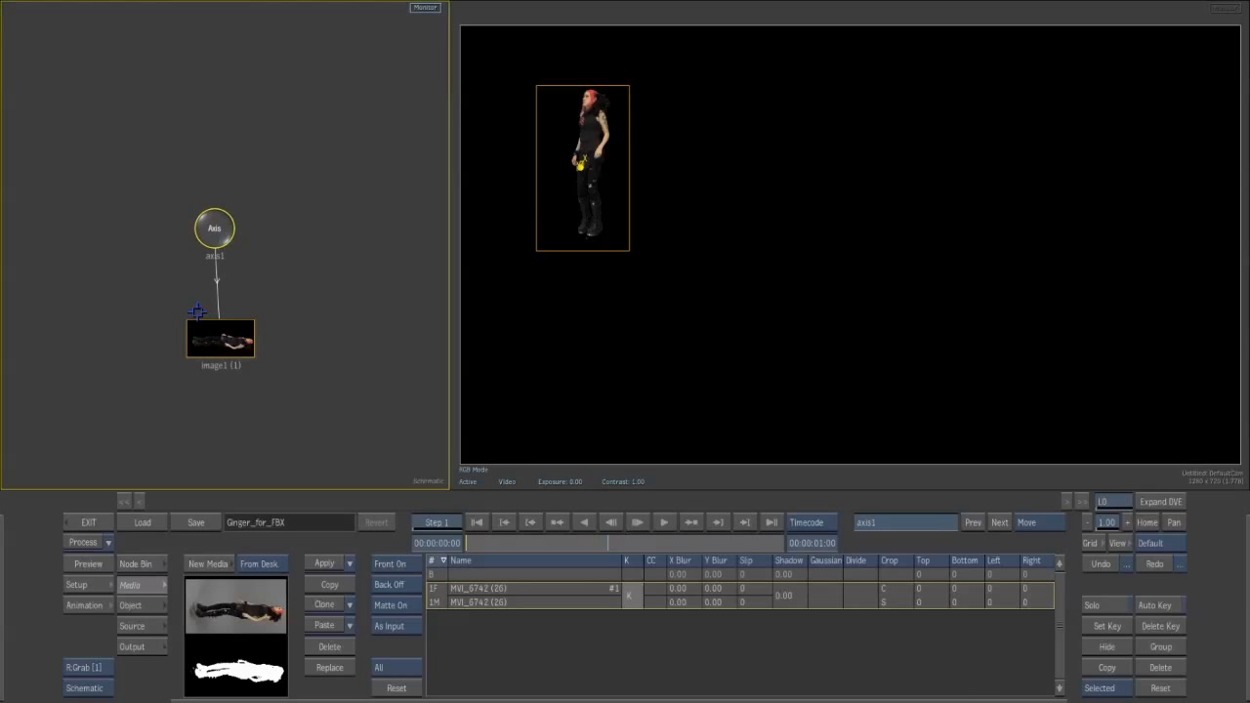
pyautogui.doubleClick(211, 232)
pyautogui.moveTo(279, 603)
pyautogui.mouseDown()
pyautogui.moveTo(342, 597)
pyautogui.moveTo(283, 585)
pyautogui.mouseUp()
pyautogui.moveTo(239, 645)
pyautogui.mouseDown()
pyautogui.moveTo(257, 645)
pyautogui.moveTo(234, 640)
pyautogui.moveTo(240, 631)
pyautogui.mouseUp()
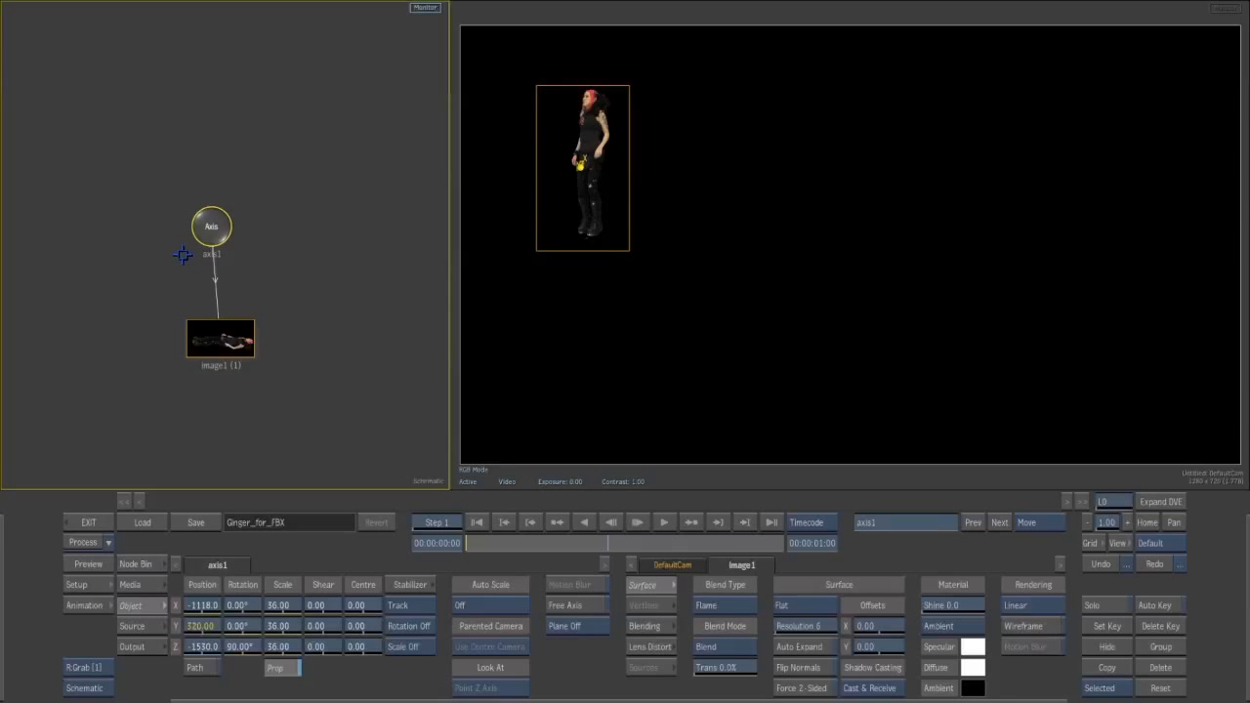
pyautogui.moveTo(212, 226); pyautogui.dragTo(210, 213)
pyautogui.moveTo(220, 341); pyautogui.dragTo(209, 337)
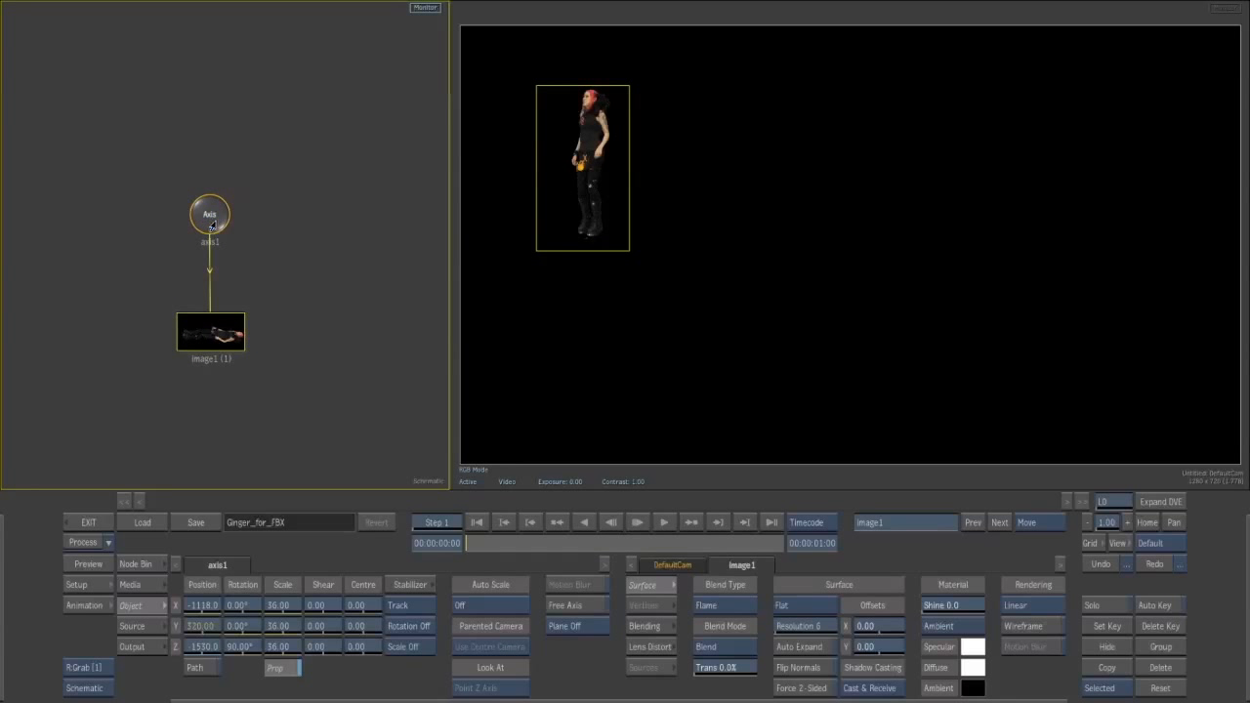
pyautogui.moveTo(210, 215); pyautogui.dragTo(199, 231)
pyautogui.moveTo(200, 333); pyautogui.dragTo(201, 323)
pyautogui.moveTo(196, 240); pyautogui.dragTo(194, 235)
pyautogui.moveTo(221, 328); pyautogui.dragTo(224, 323)
pyautogui.moveTo(201, 232); pyautogui.dragTo(195, 223)
pyautogui.moveTo(219, 306); pyautogui.dragTo(205, 302)
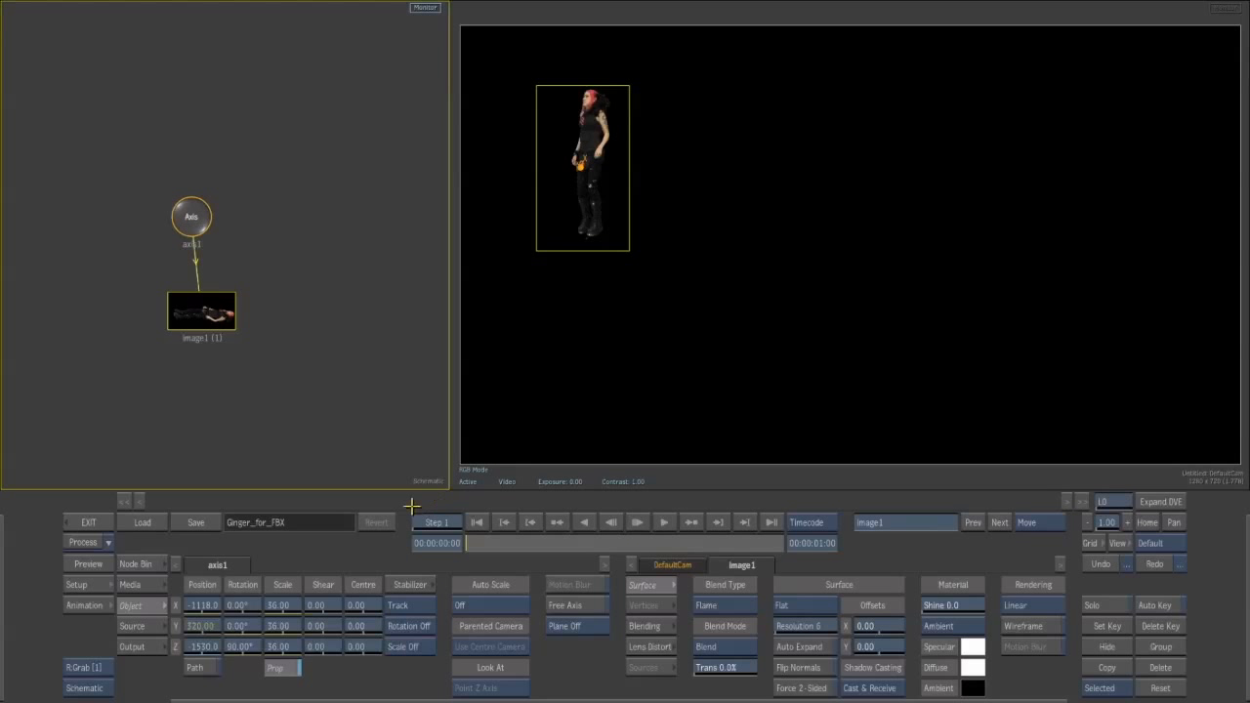
# - Import the greeble model from the 3D Assets bookmark into the Action scene, using FBX as the file format
pyautogui.click(156, 562)
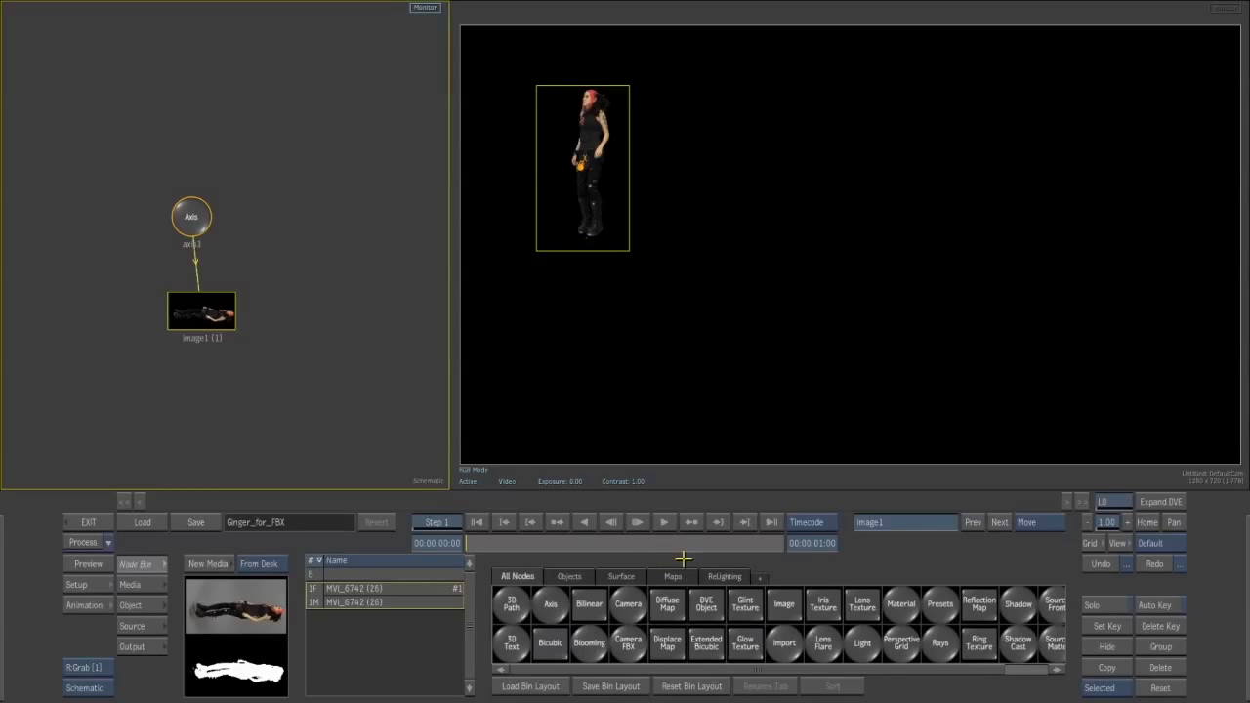
pyautogui.click(571, 577)
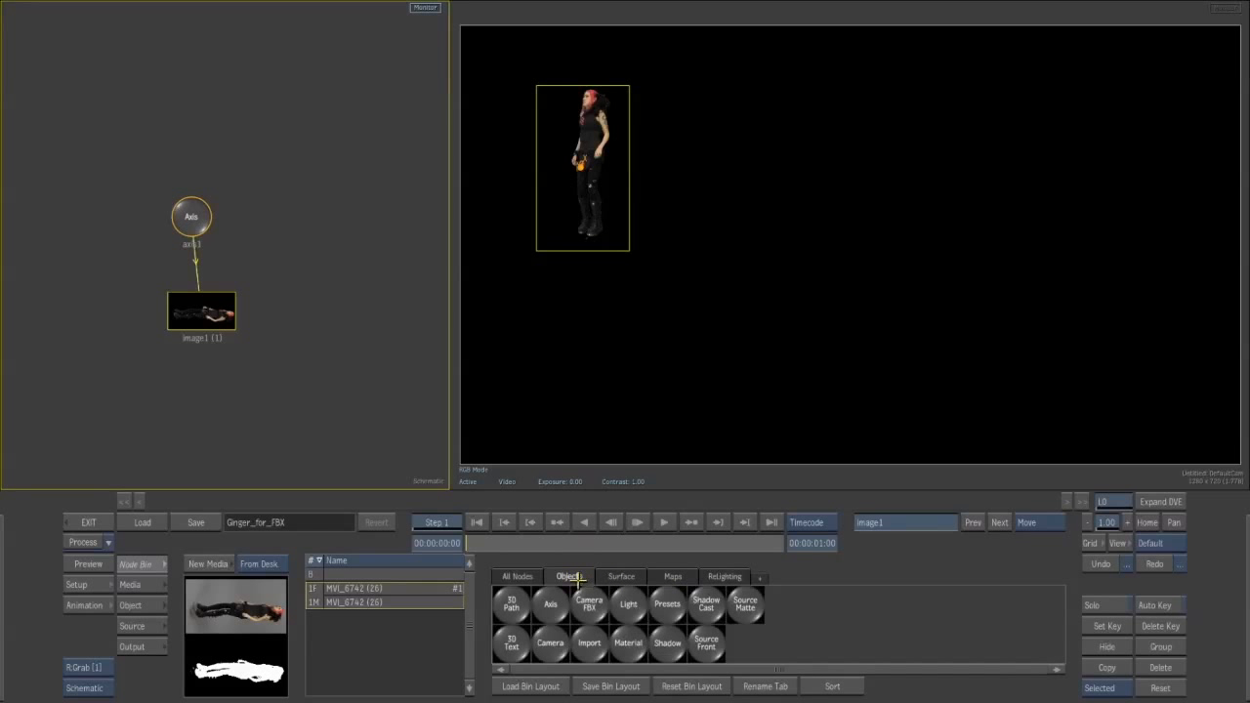
pyautogui.click(589, 642)
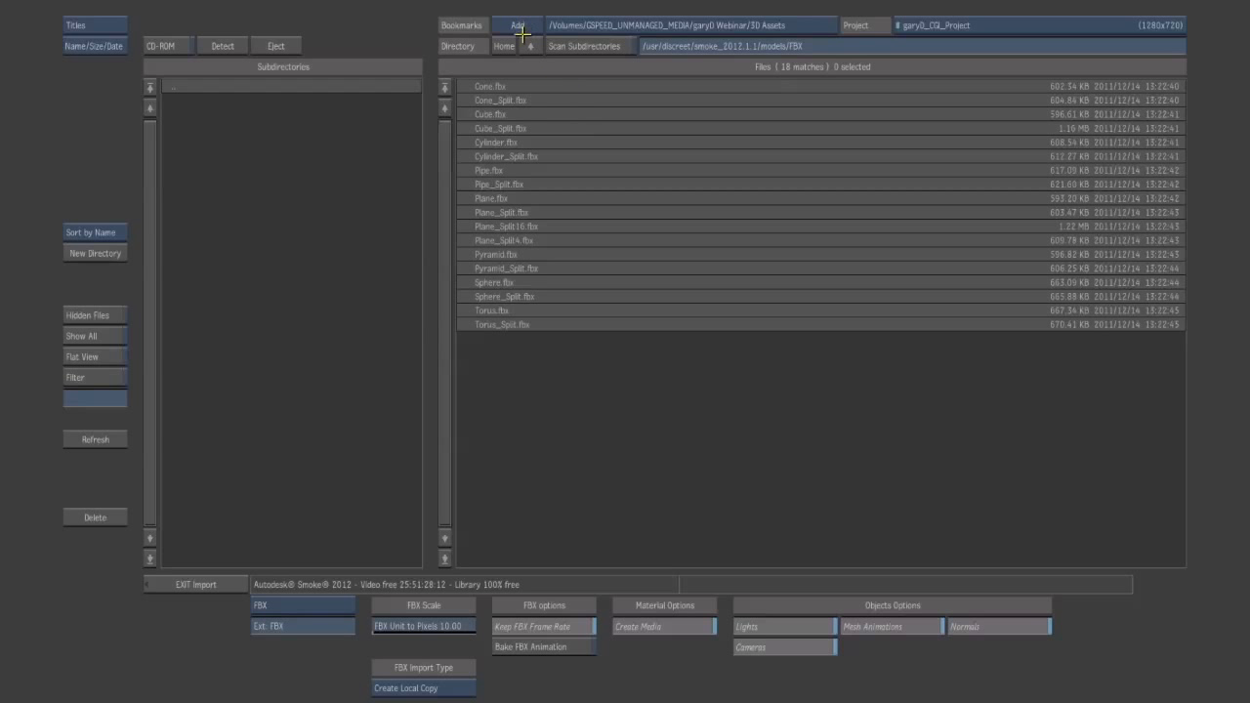
pyautogui.click(281, 607)
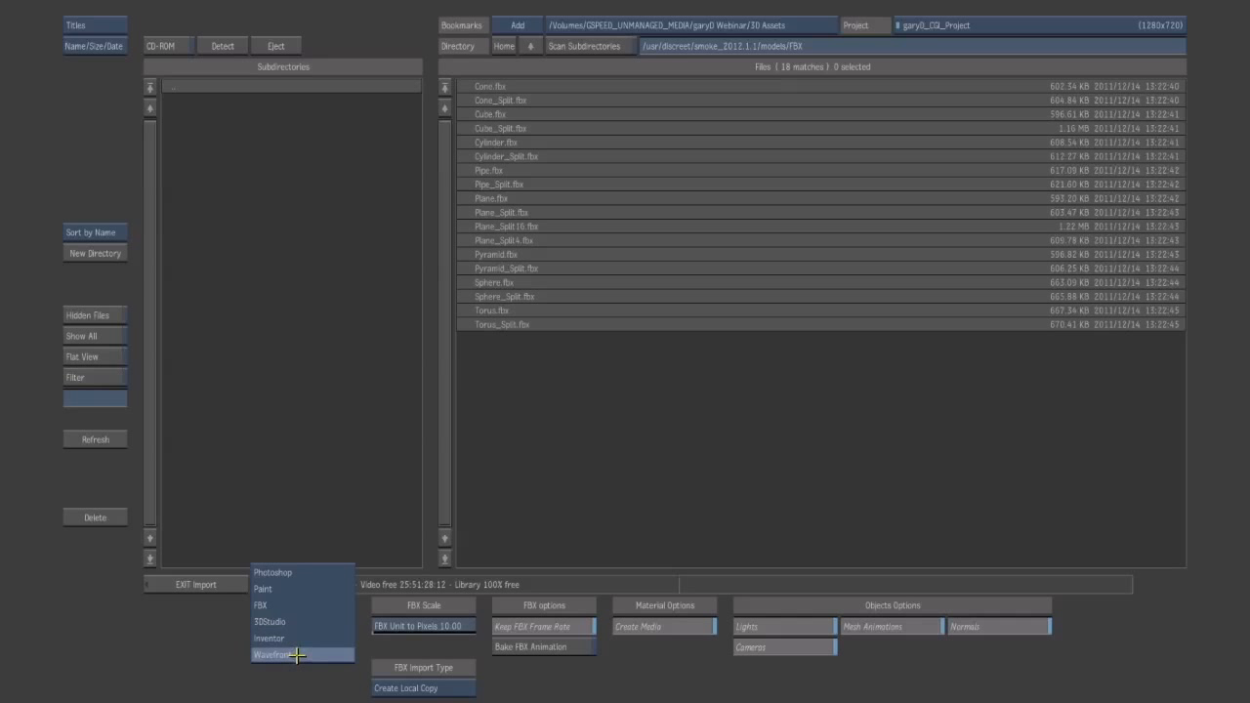
pyautogui.click(270, 605)
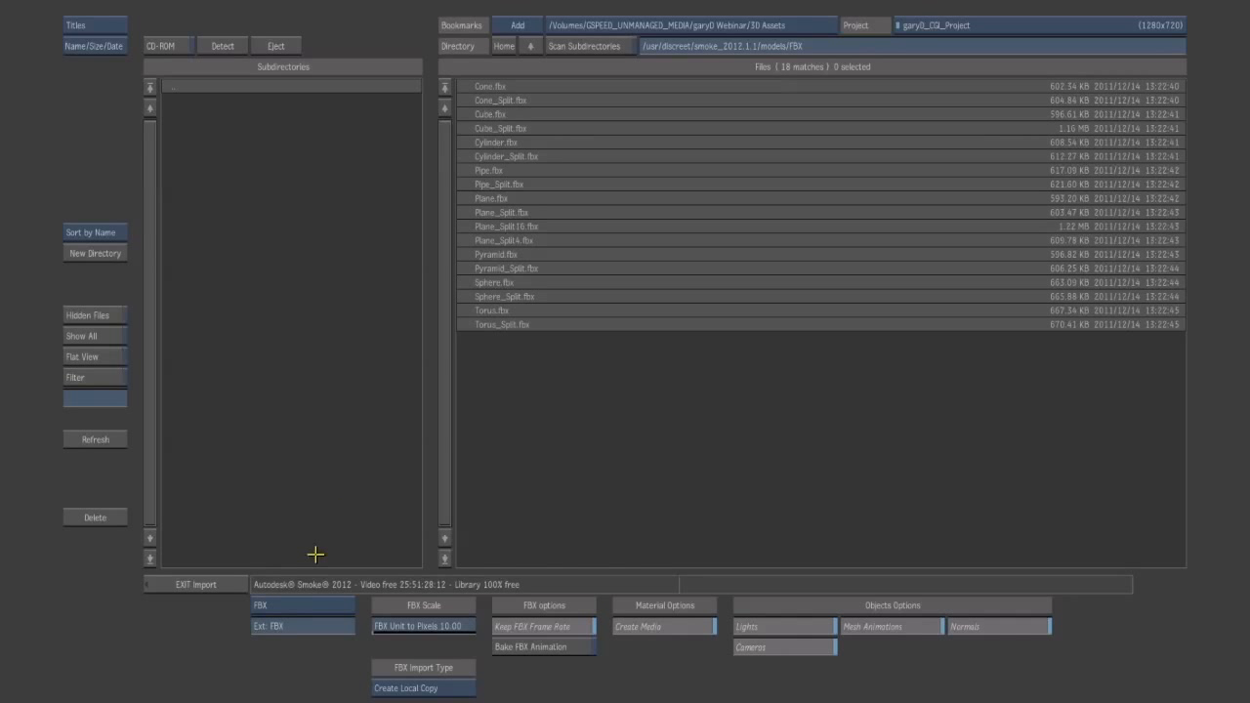
pyautogui.click(581, 26)
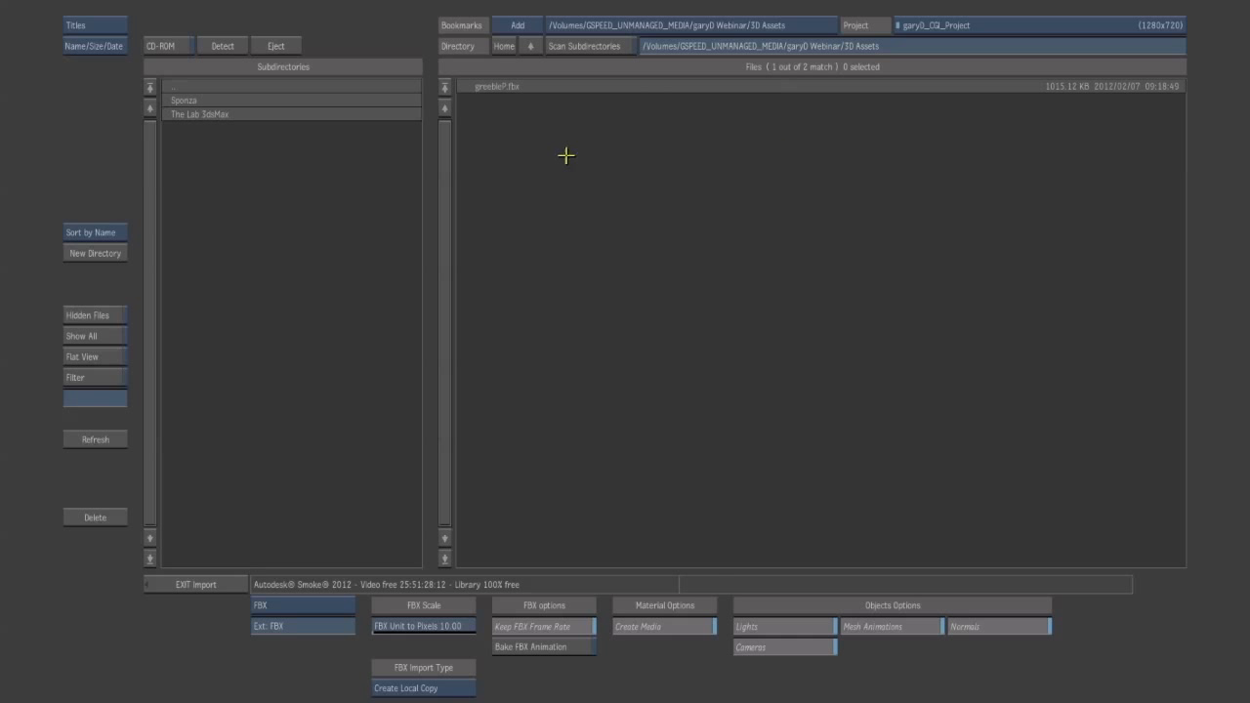
pyautogui.click(500, 86)
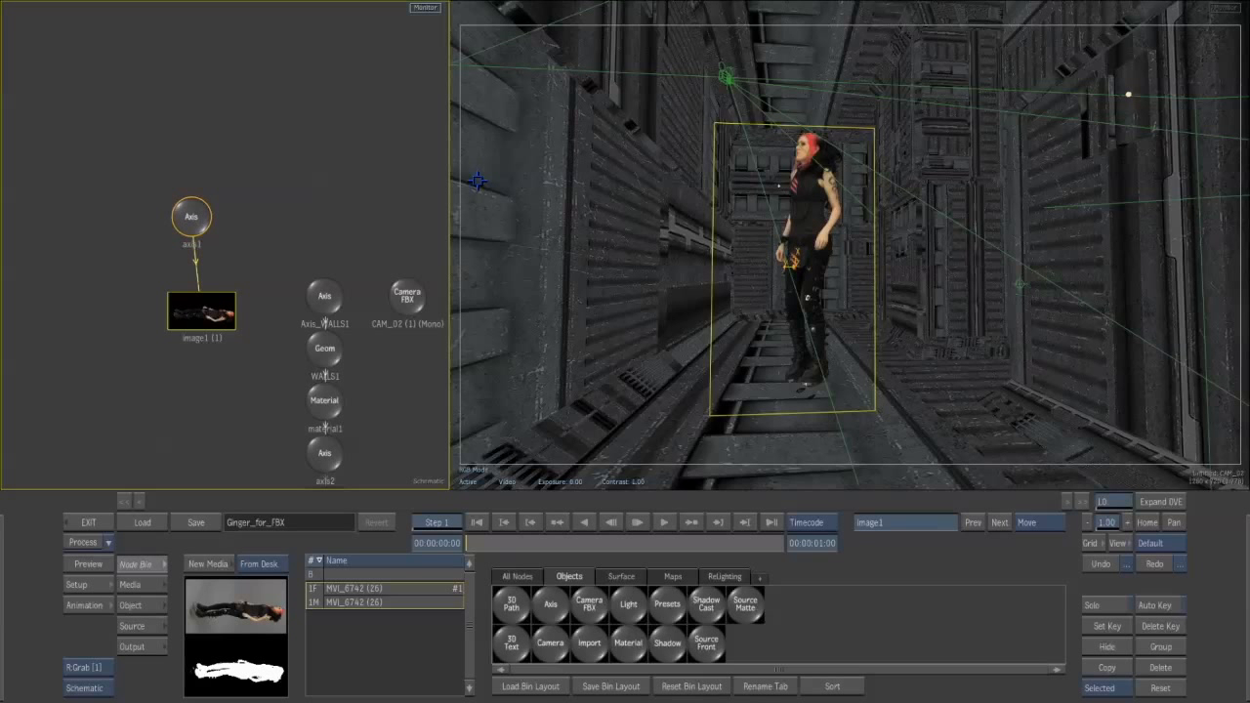
# - Move the axis1 and image1 nodes away from the imported FBX nodes and show the imported hierarchy in the schematic
pyautogui.moveTo(190, 217); pyautogui.dragTo(192, 209)
pyautogui.moveTo(195, 309); pyautogui.dragTo(178, 293)
pyautogui.moveTo(181, 207); pyautogui.dragTo(24, 106)
pyautogui.moveTo(316, 117)
pyautogui.mouseDown()
pyautogui.moveTo(237, 111)
pyautogui.moveTo(306, 107)
pyautogui.moveTo(301, 123)
pyautogui.mouseUp()
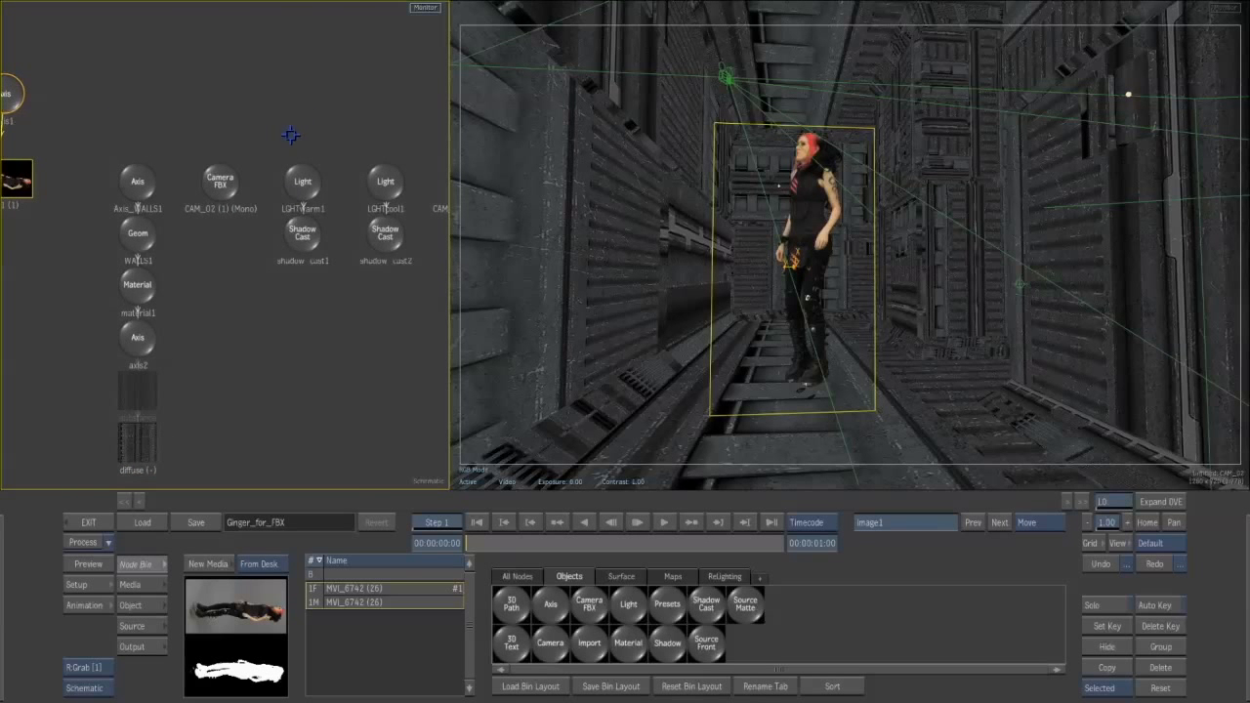
pyautogui.scroll(-2, 186, 239)
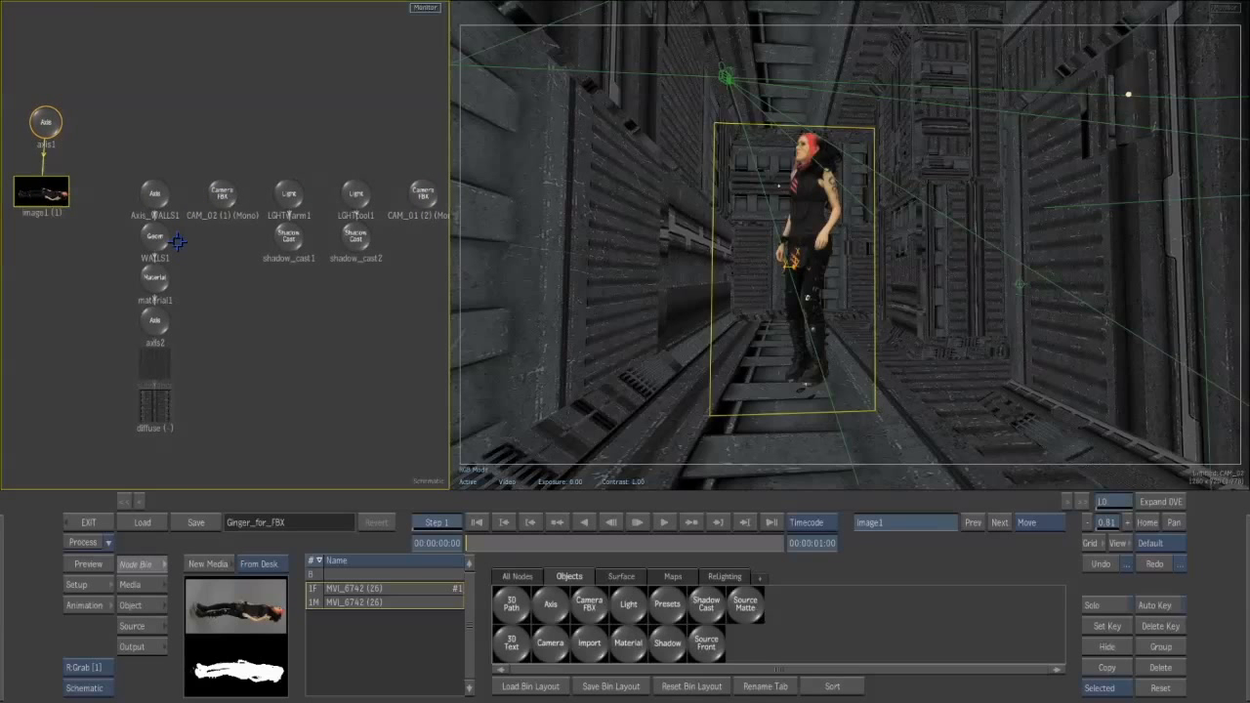
# - Spread the Axis_WALLS1 and WALLS1 geometry nodes apart in the schematic to expose their parent link
pyautogui.moveTo(154, 193); pyautogui.dragTo(147, 195)
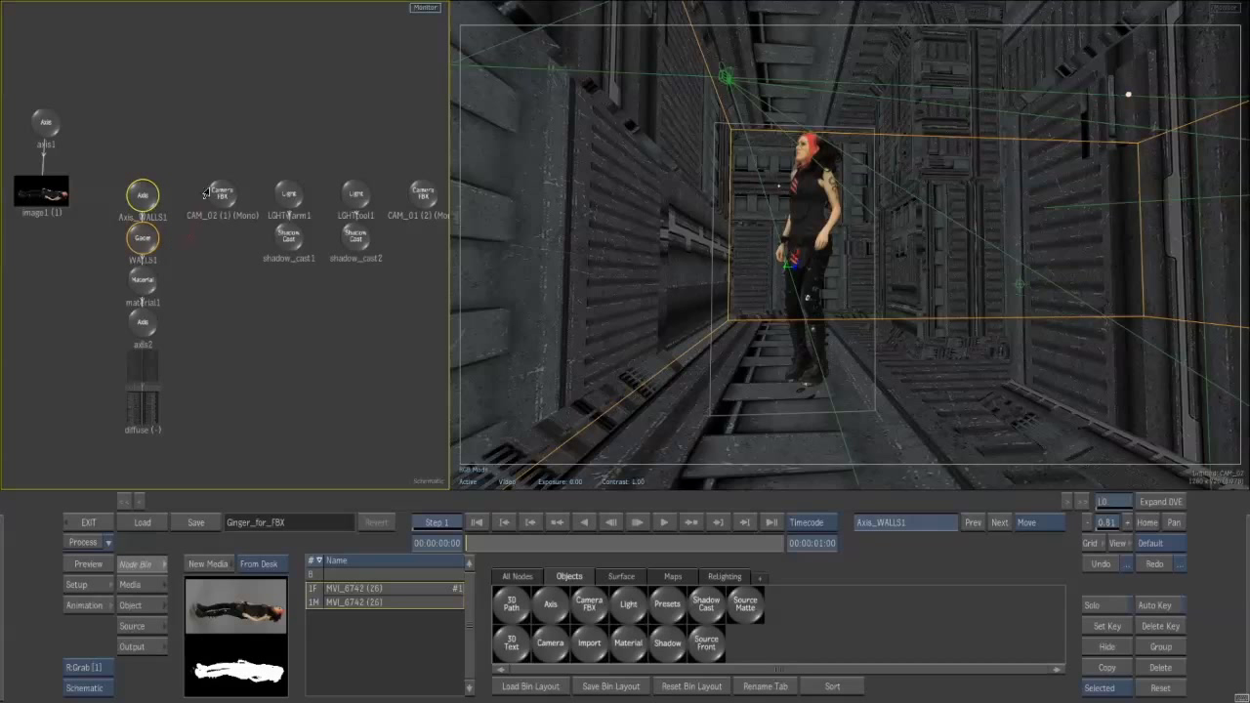
pyautogui.moveTo(202, 287); pyautogui.dragTo(219, 244)
pyautogui.moveTo(184, 321); pyautogui.dragTo(198, 254)
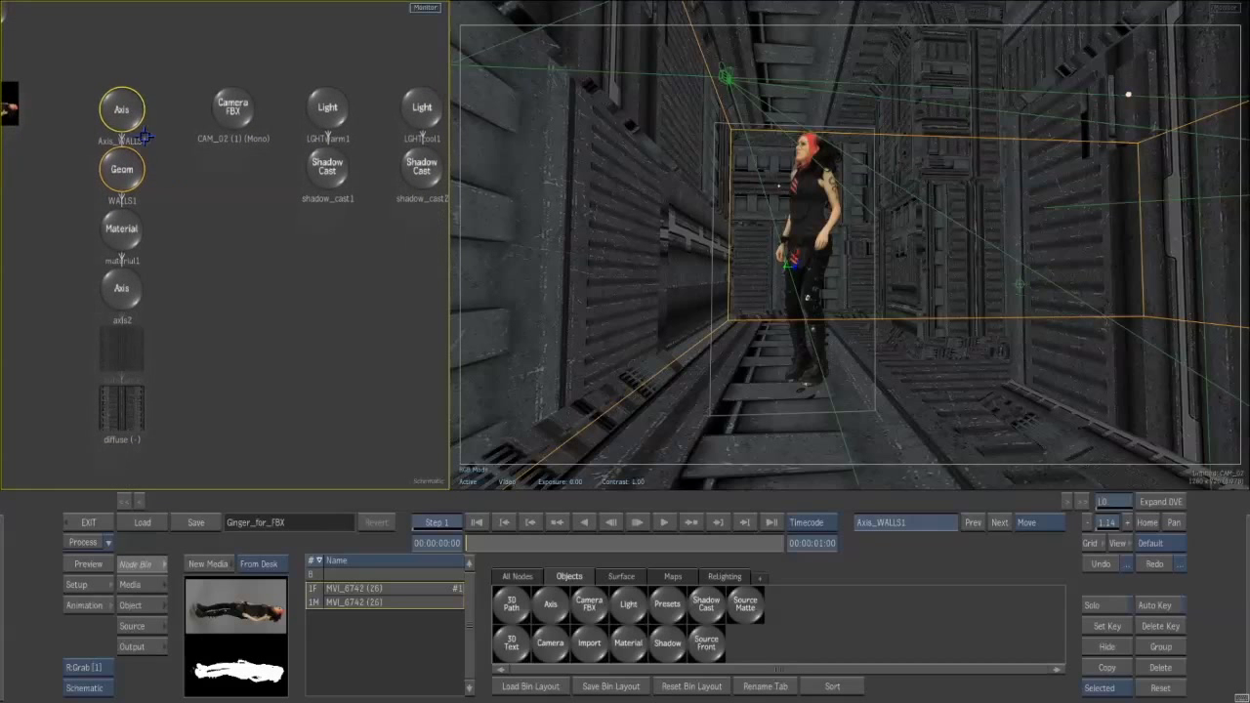
pyautogui.moveTo(103, 94); pyautogui.dragTo(84, 76)
pyautogui.moveTo(125, 164); pyautogui.dragTo(65, 165)
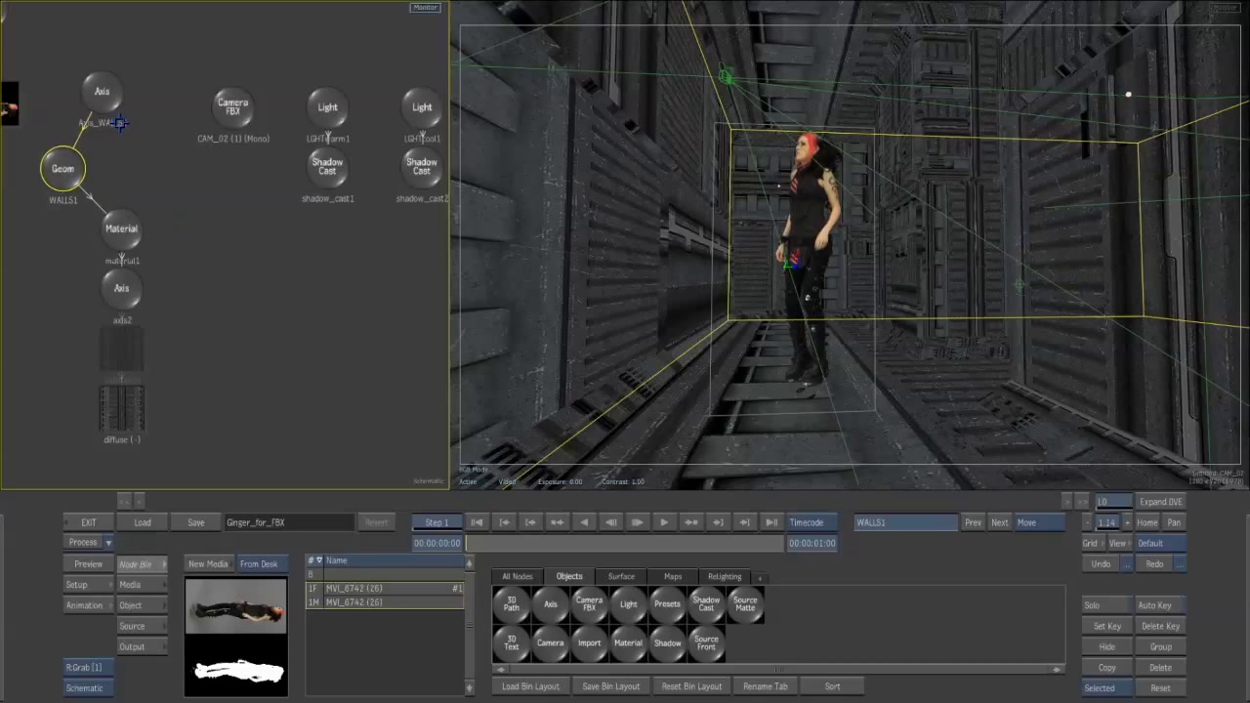
pyautogui.moveTo(107, 97); pyautogui.dragTo(114, 99)
pyautogui.moveTo(72, 172); pyautogui.dragTo(78, 175)
# - Stagger the material1, axis2, texture and diffuse map nodes beneath WALLS1, and shift the whole branch slightly
pyautogui.moveTo(123, 234)
pyautogui.mouseDown()
pyautogui.moveTo(127, 217)
pyautogui.moveTo(117, 230)
pyautogui.mouseUp()
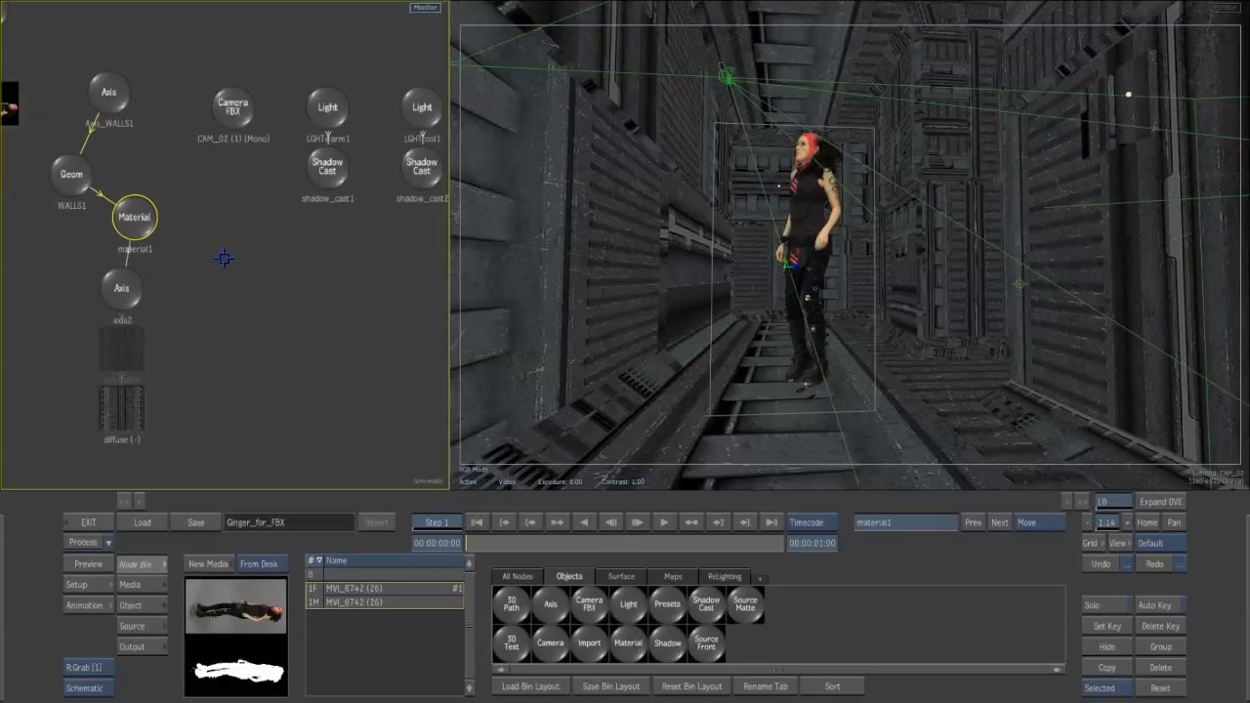
pyautogui.moveTo(125, 288); pyautogui.dragTo(74, 282)
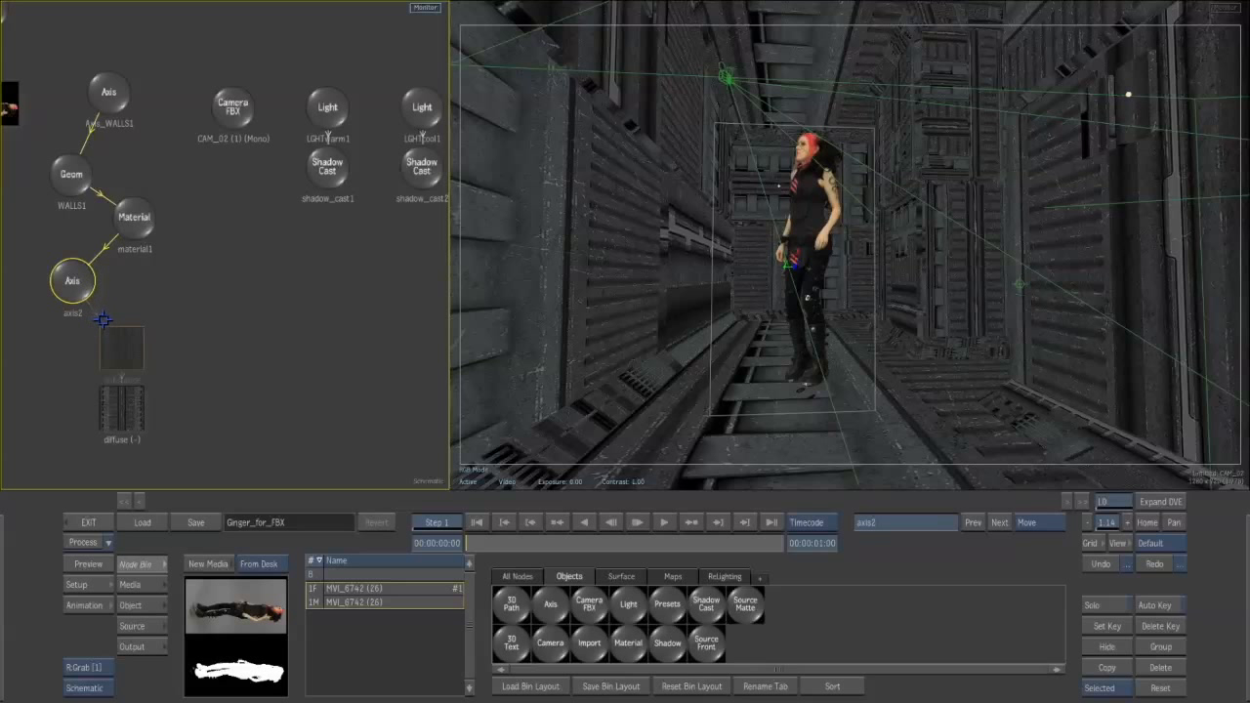
pyautogui.moveTo(120, 358); pyautogui.dragTo(145, 331)
pyautogui.moveTo(122, 408); pyautogui.dragTo(107, 413)
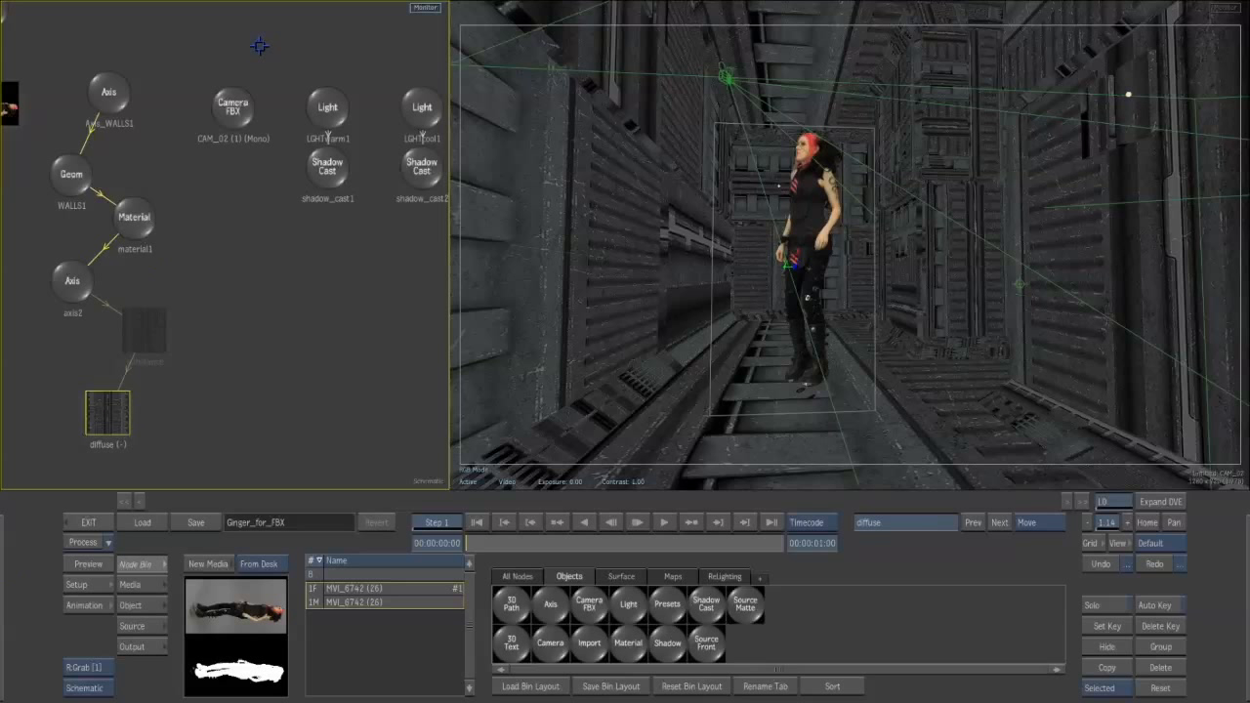
pyautogui.moveTo(110, 93); pyautogui.dragTo(116, 99)
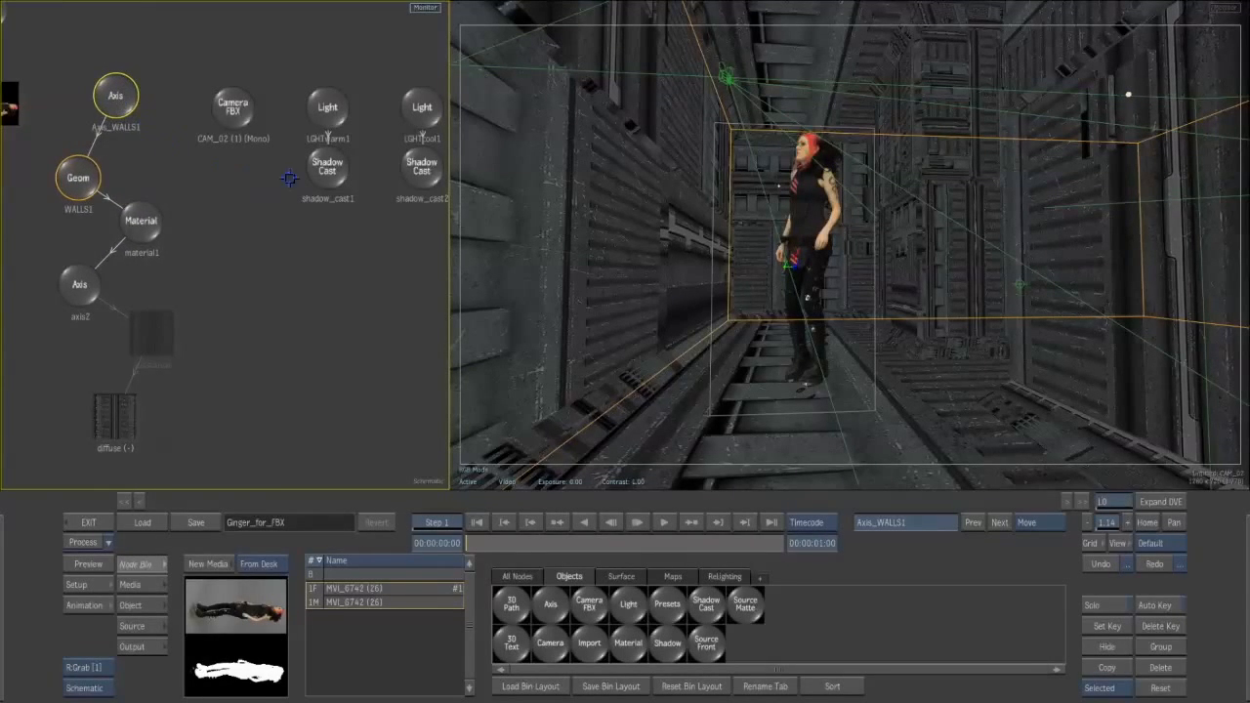
# - Orbit the 3D view around the imported set and the keyed figure to inspect the scene
pyautogui.click(864, 388)
pyautogui.press('o')
pyautogui.moveTo(768, 303); pyautogui.dragTo(680, 365)
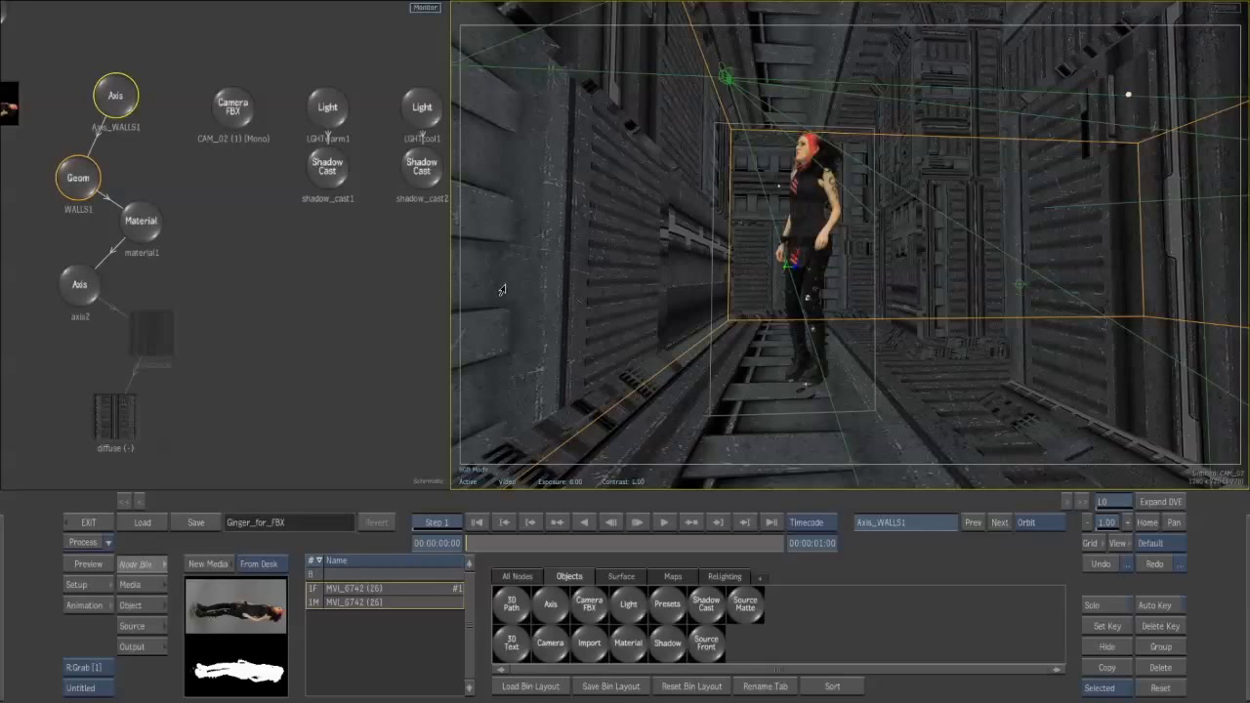
# - Move the CAM_01 and CAM_02 camera nodes in the schematic so they sit apart from each other, above the light nodes
pyautogui.moveTo(230, 105); pyautogui.dragTo(224, 79)
pyautogui.moveTo(266, 262); pyautogui.dragTo(146, 322)
pyautogui.moveTo(384, 172); pyautogui.dragTo(187, 97)
pyautogui.moveTo(107, 147); pyautogui.dragTo(113, 131)
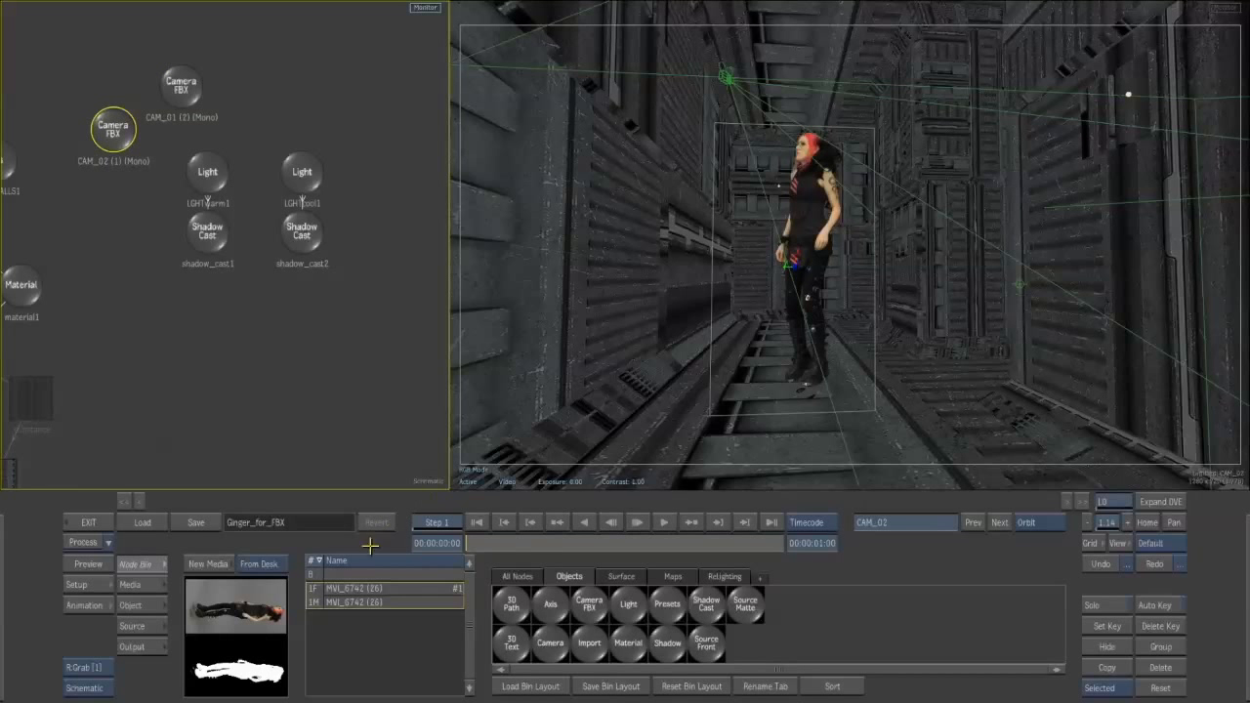
# - Switch the output camera to CAM_01 to view the scene through it, and return the output to CAM_02
pyautogui.click(77, 584)
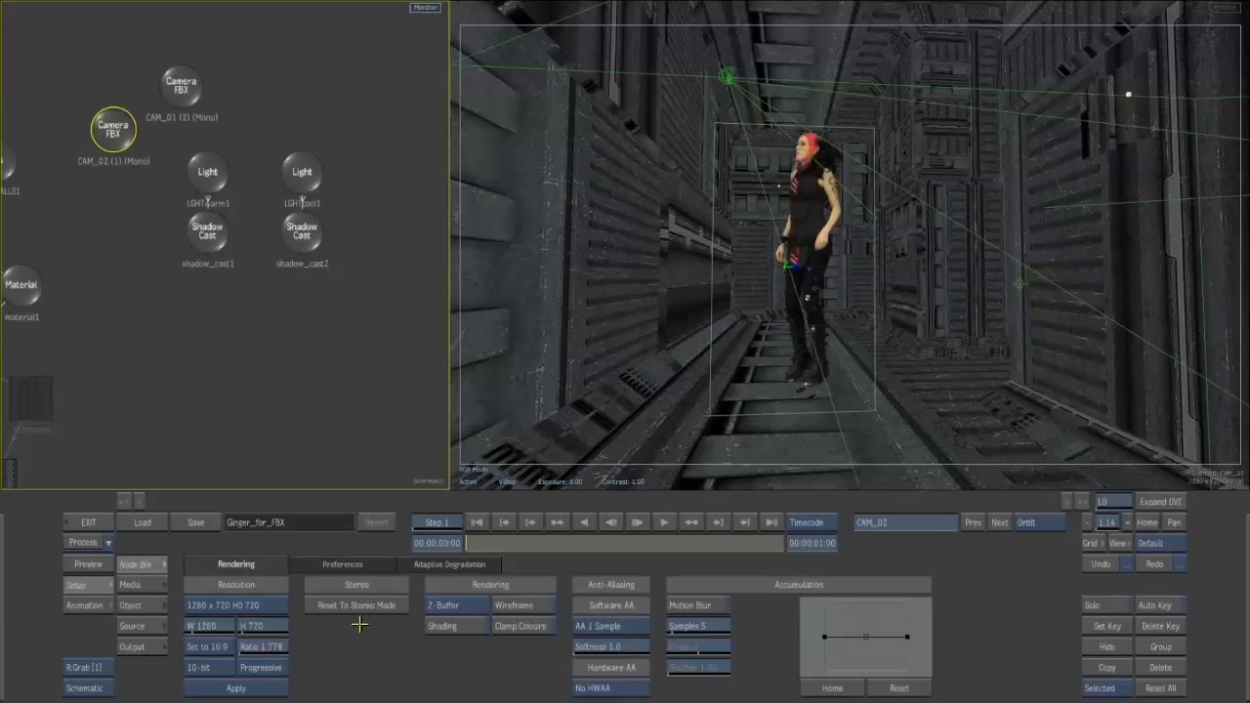
pyautogui.click(131, 647)
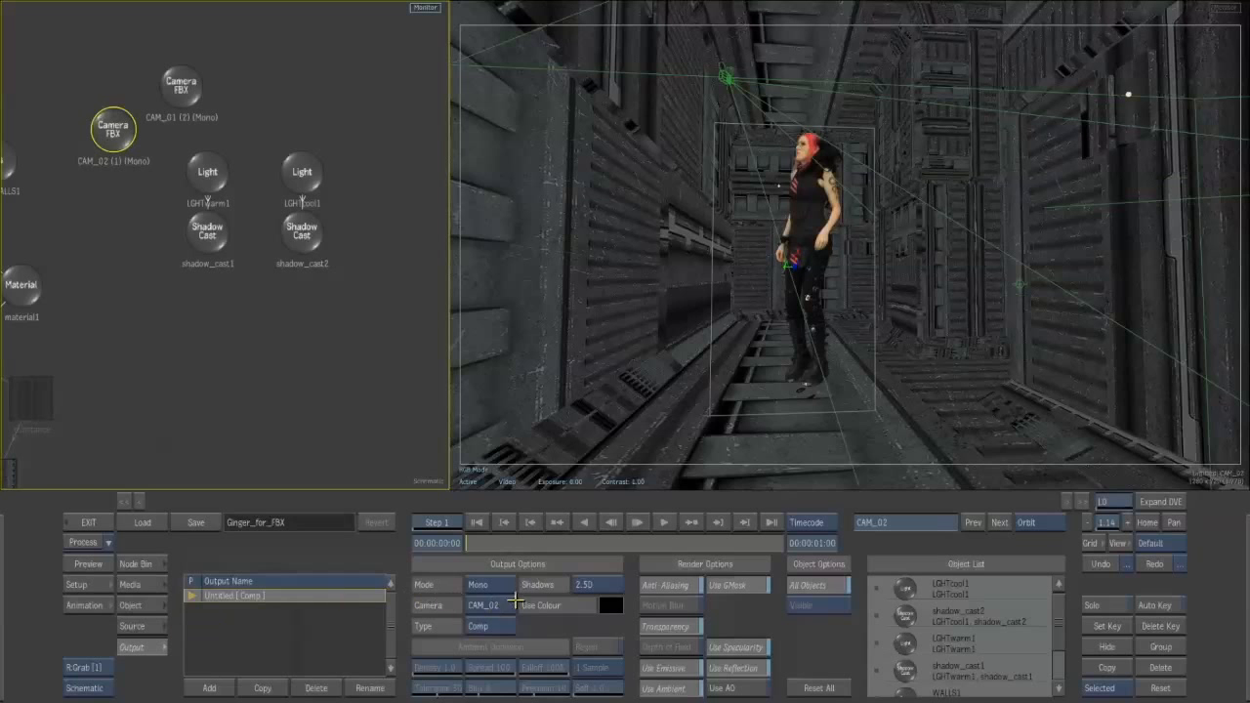
pyautogui.click(504, 604)
pyautogui.click(497, 589)
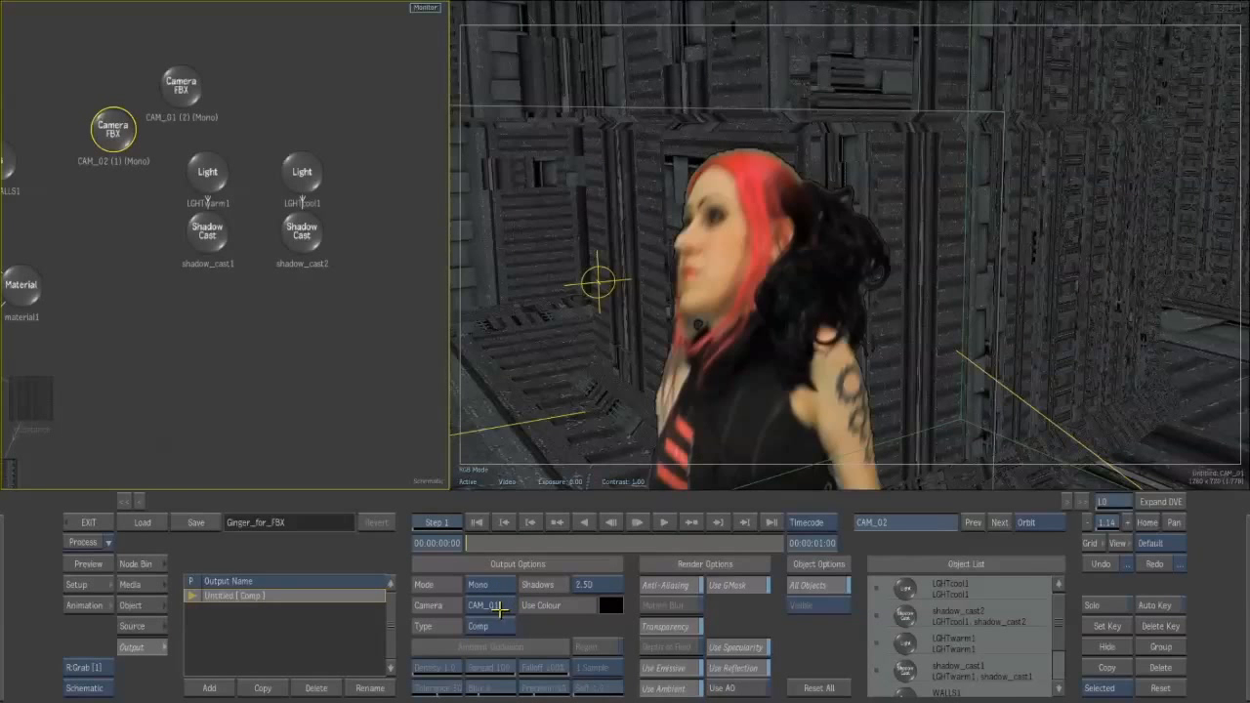
pyautogui.click(498, 604)
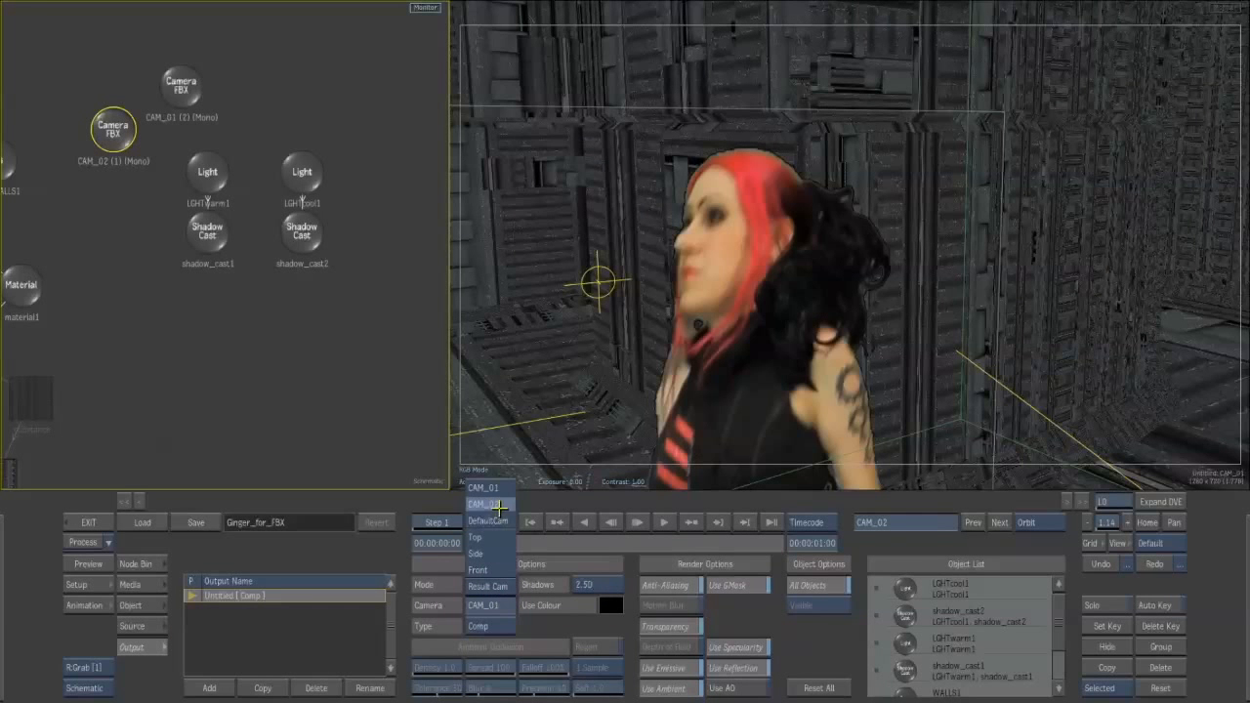
pyautogui.click(497, 523)
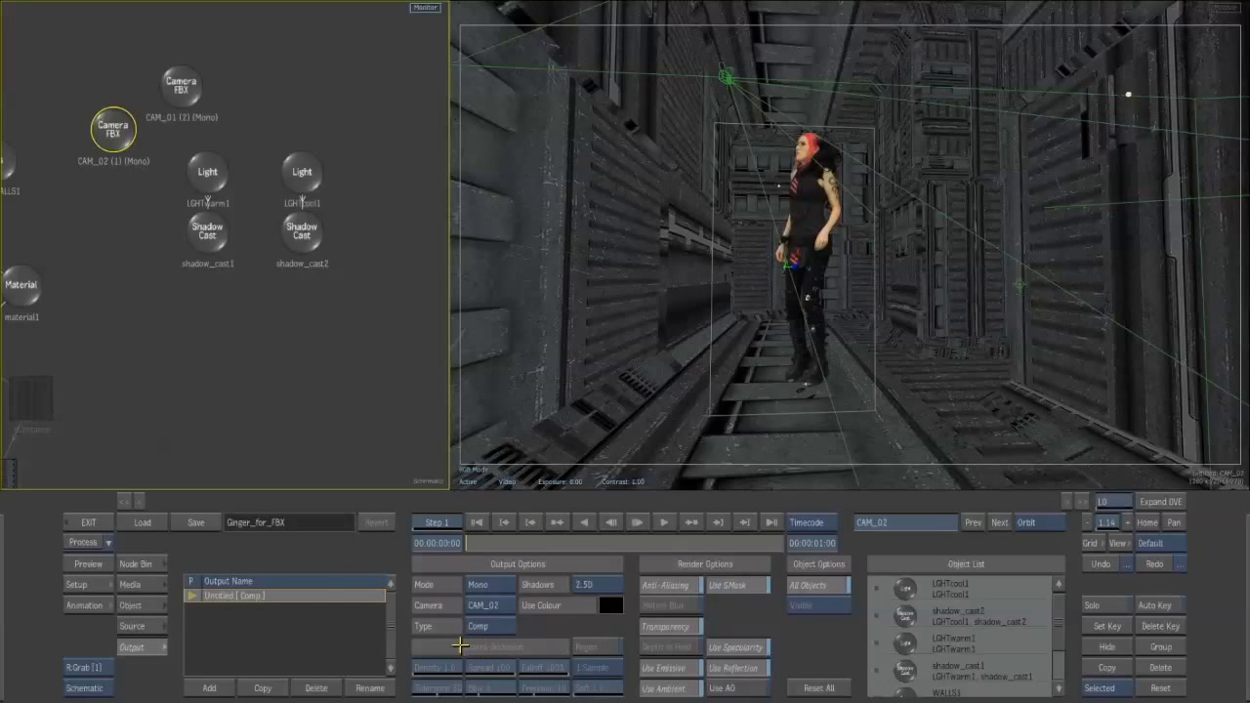
# - Enable Shading in the rendering setup so the imported lights affect the scene
pyautogui.click(130, 626)
pyautogui.click(134, 605)
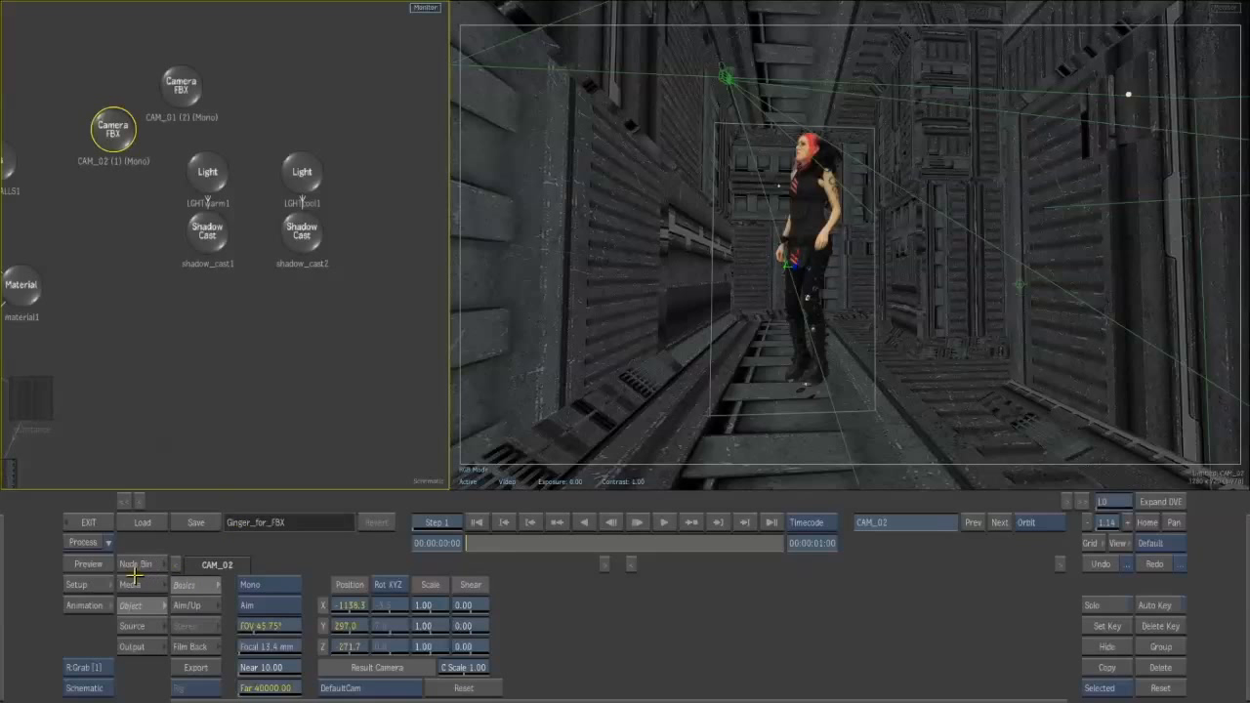
pyautogui.click(102, 585)
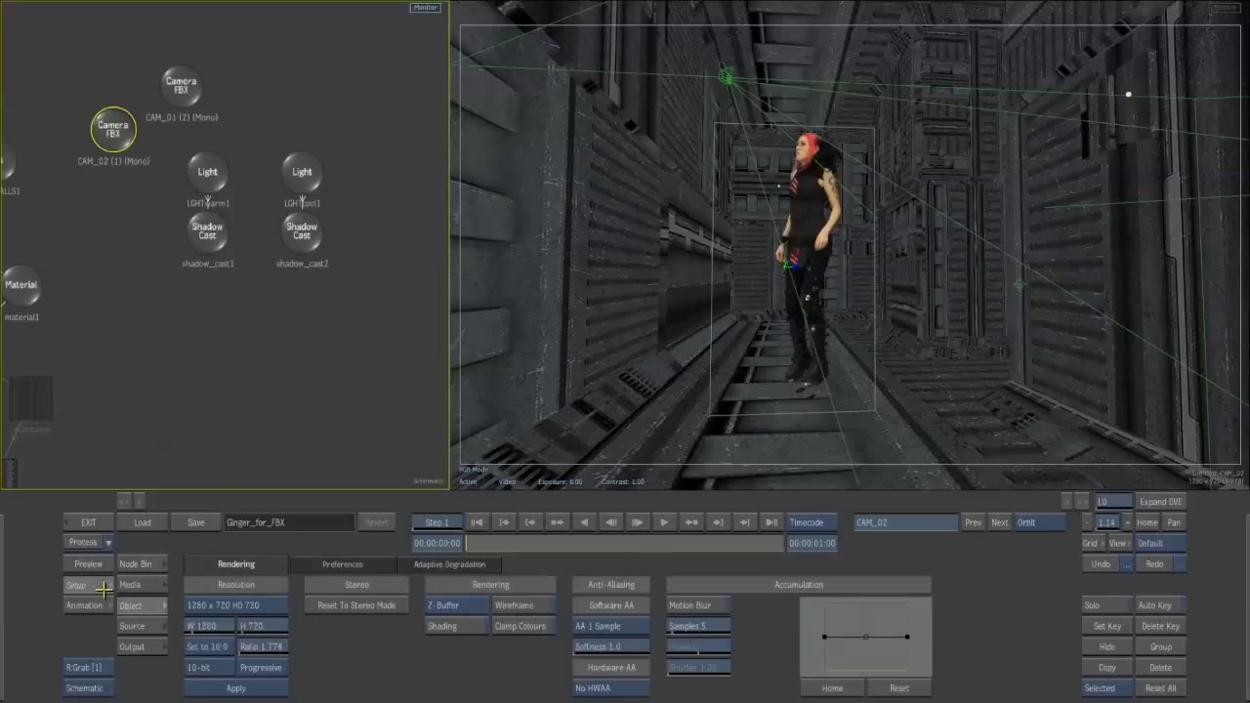
pyautogui.click(451, 627)
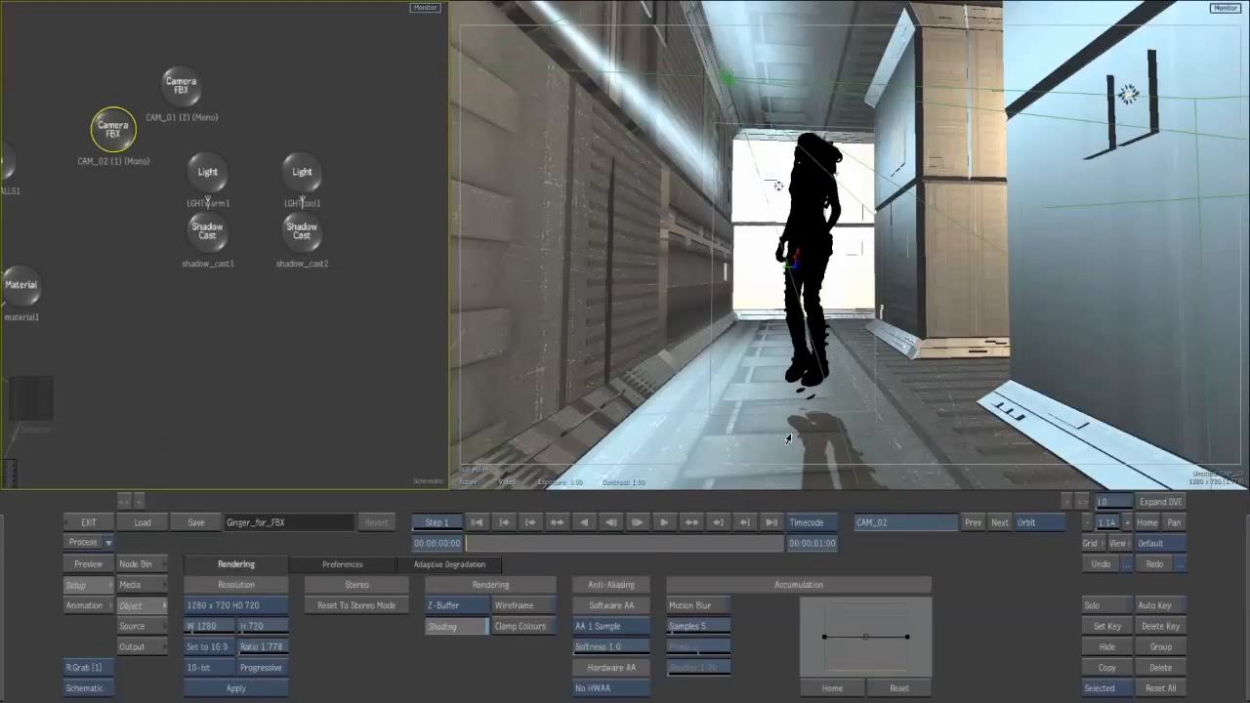
# - Pull the shadow_cast1 and shadow_cast2 nodes down from their lights in the schematic to expose the parent links
pyautogui.moveTo(295, 242); pyautogui.dragTo(316, 263)
pyautogui.moveTo(216, 239); pyautogui.dragTo(234, 269)
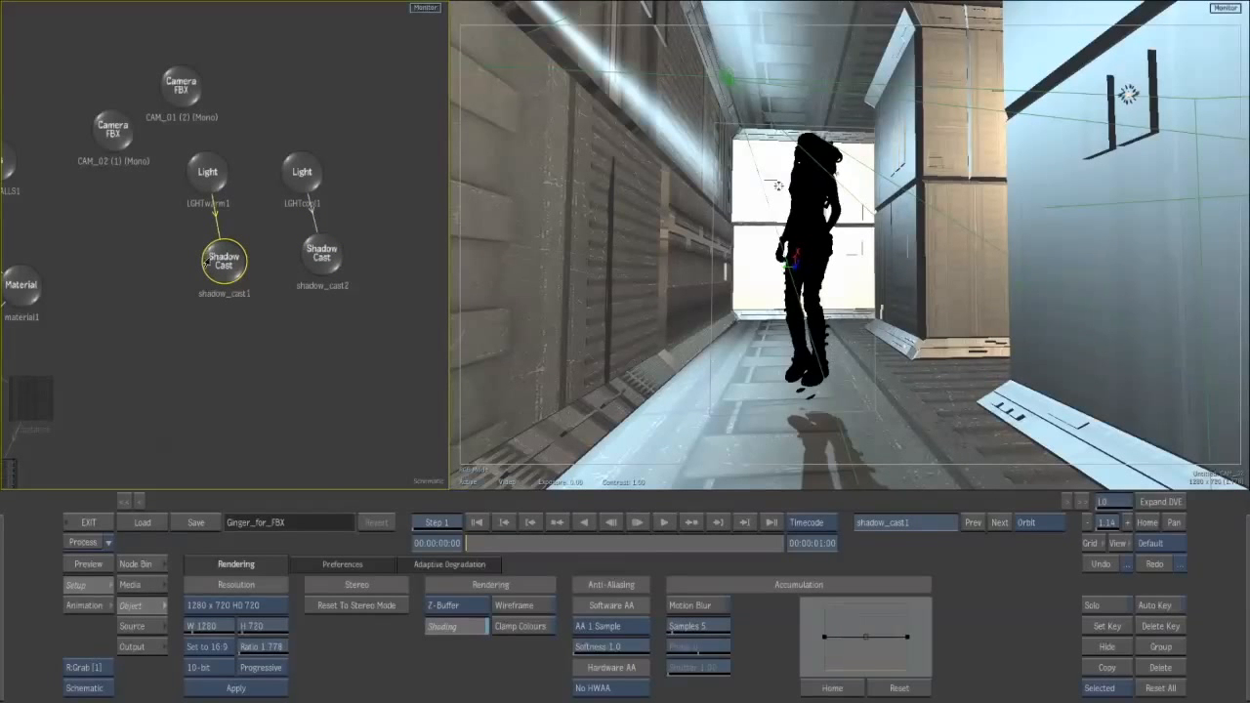
pyautogui.moveTo(326, 262); pyautogui.dragTo(317, 264)
pyautogui.click(128, 563)
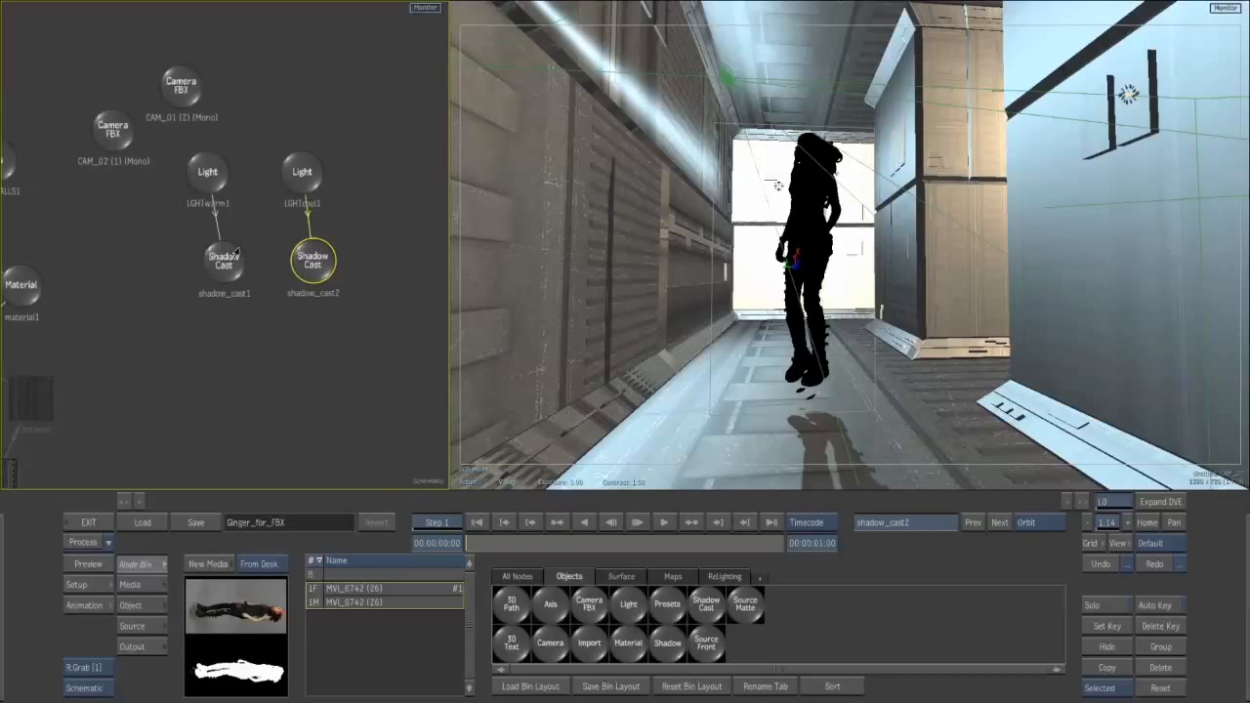
pyautogui.moveTo(210, 186); pyautogui.dragTo(213, 190)
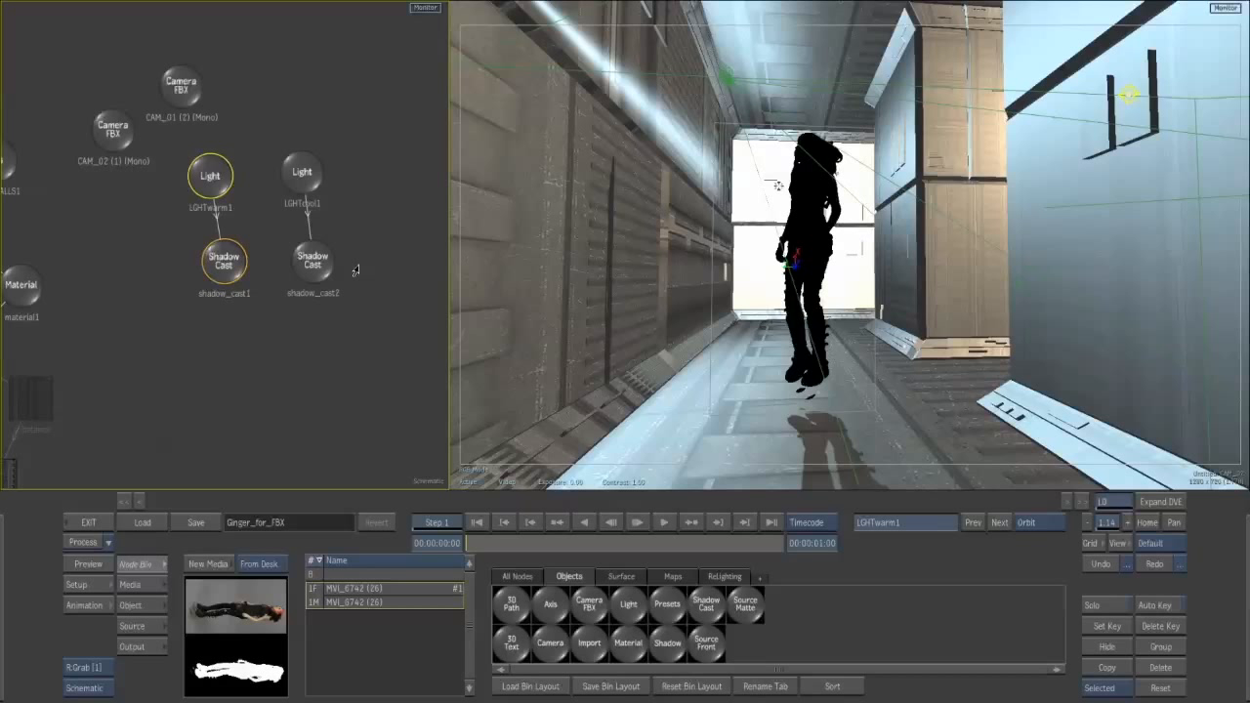
# - Shift LGHTwarm1 to X -330.58 and change its shadows to 3D Soft Shadows with softness 11.0
pyautogui.click(147, 584)
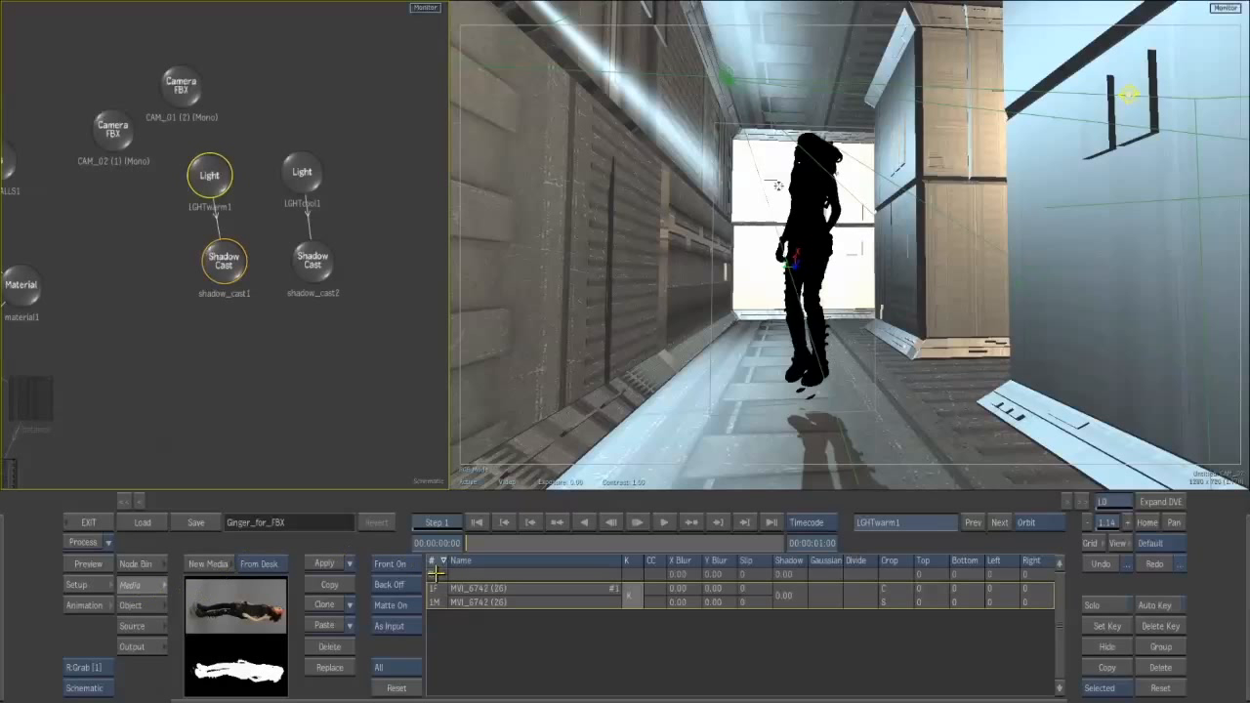
pyautogui.click(135, 604)
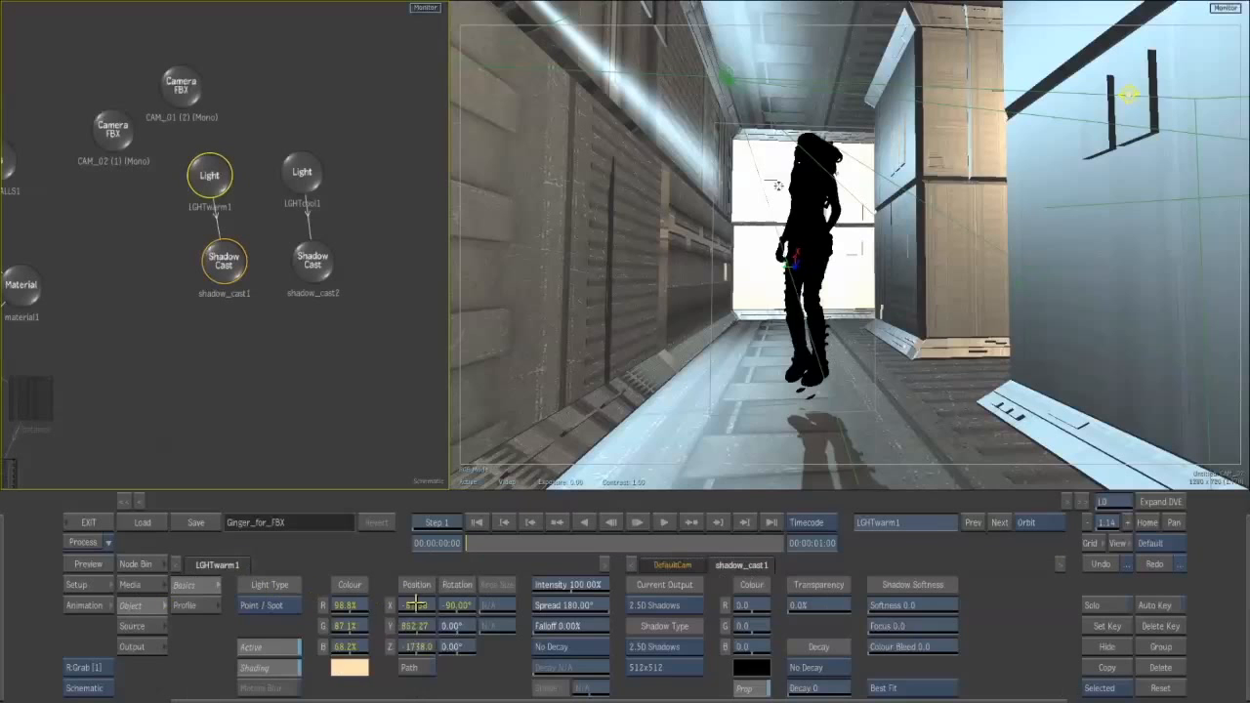
pyautogui.moveTo(416, 604)
pyautogui.mouseDown()
pyautogui.moveTo(438, 596)
pyautogui.moveTo(132, 596)
pyautogui.moveTo(429, 592)
pyautogui.mouseUp()
pyautogui.click(640, 607)
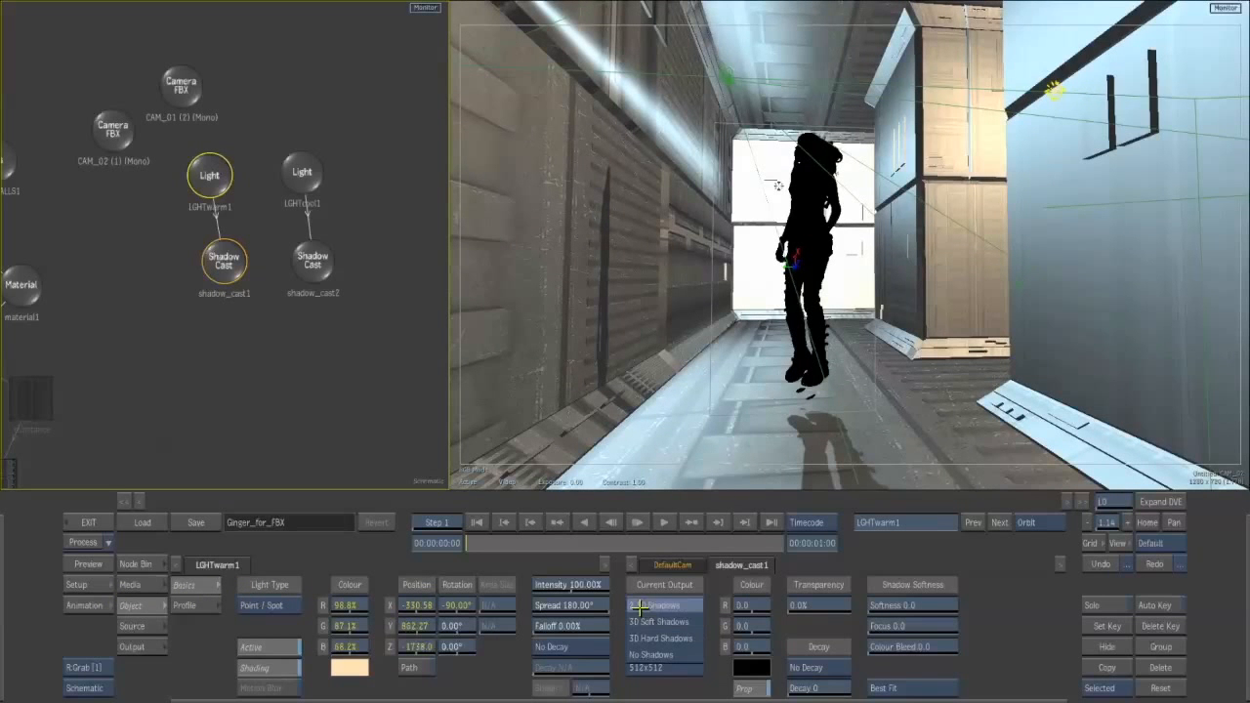
pyautogui.click(645, 621)
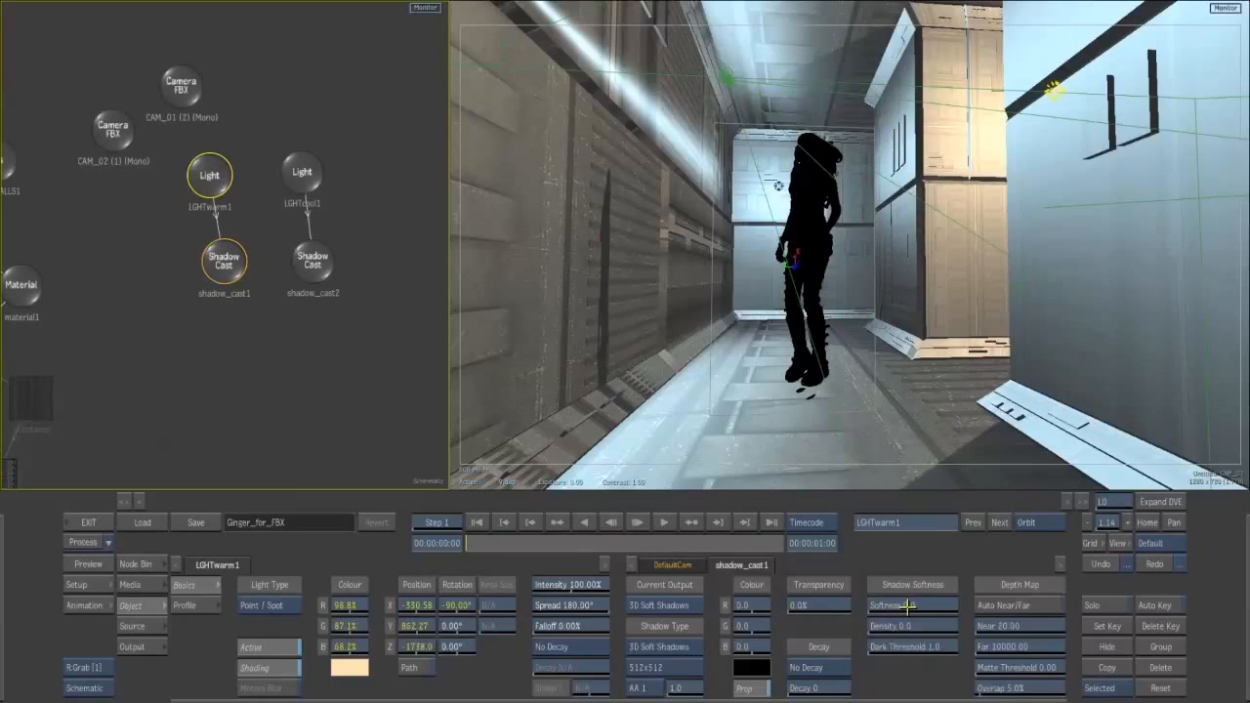
pyautogui.moveTo(900, 606)
pyautogui.mouseDown()
pyautogui.moveTo(925, 605)
pyautogui.moveTo(911, 606)
pyautogui.mouseUp()
# - Reposition LGHTwarm1 along all three axes, ending at X -992.58, so it lights the figure and the corridor
pyautogui.moveTo(410, 610); pyautogui.dragTo(130, 592)
pyautogui.moveTo(426, 650); pyautogui.dragTo(69, 624)
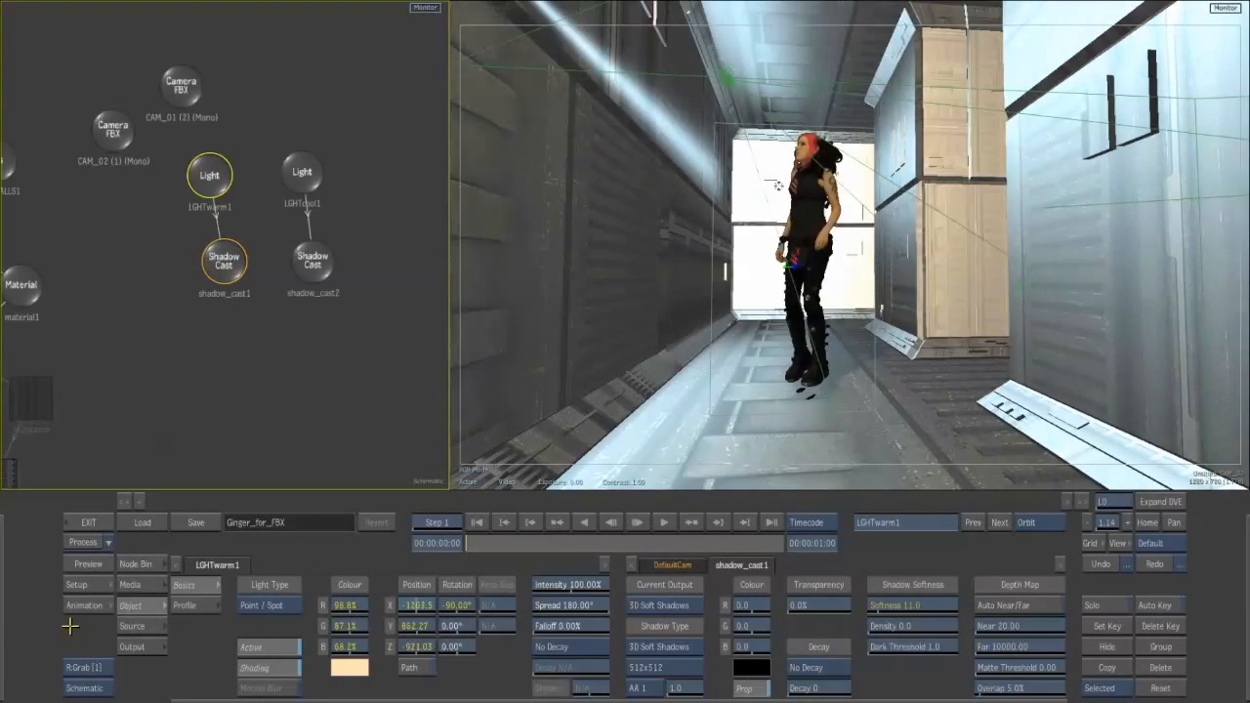
pyautogui.moveTo(444, 652); pyautogui.dragTo(283, 631)
pyautogui.moveTo(508, 607); pyautogui.dragTo(215, 639)
pyautogui.moveTo(496, 603); pyautogui.dragTo(555, 598)
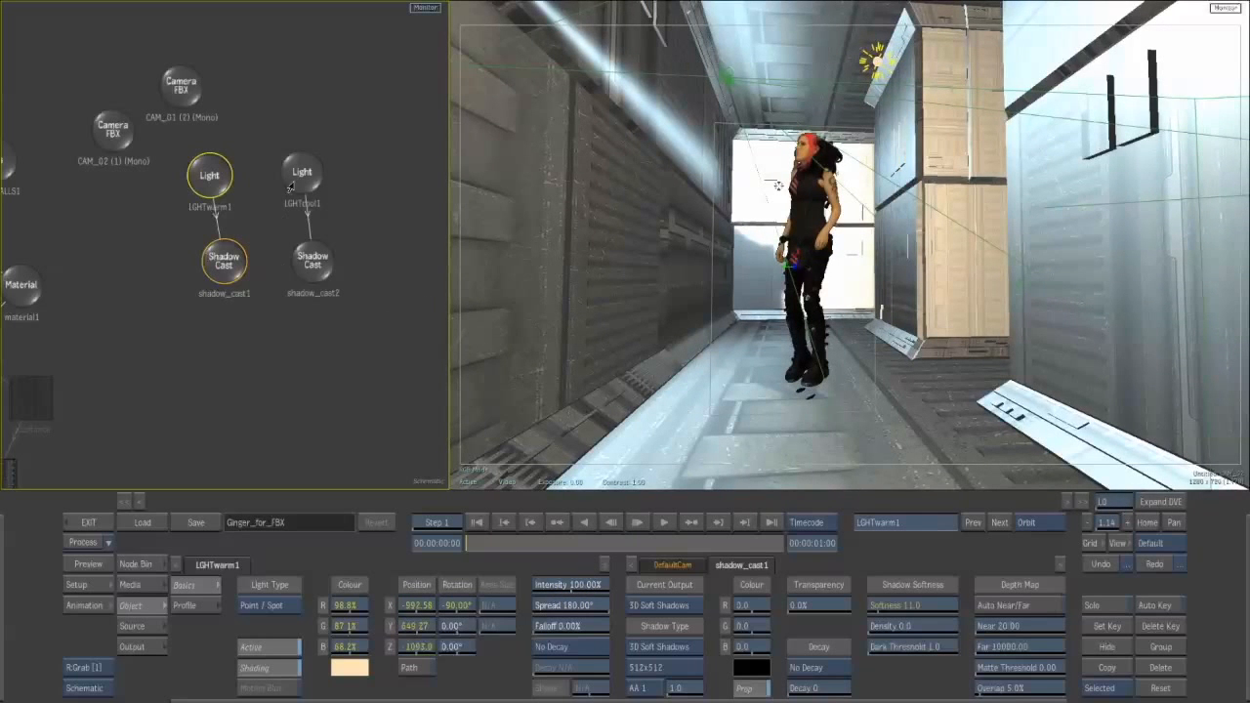
# - Adjust LGHTcool1's Z position slightly, and move its light and shadow cast nodes away from the LGHTwarm1 pair
pyautogui.click(302, 174)
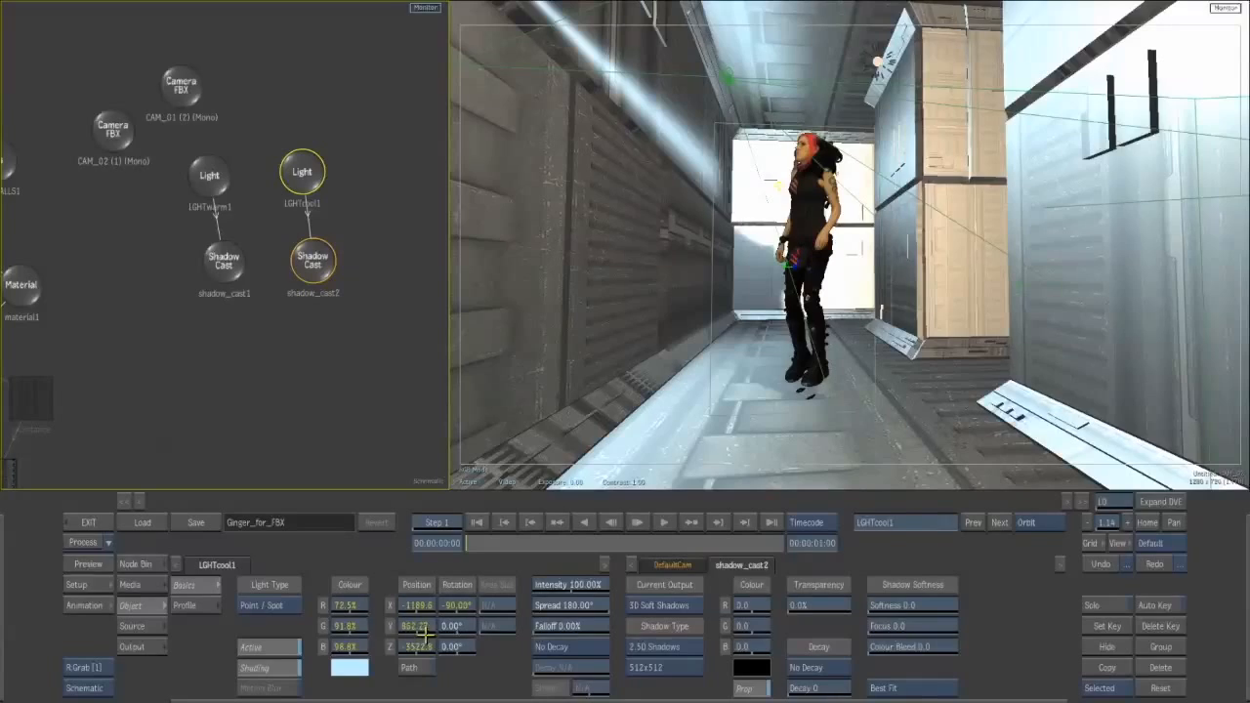
pyautogui.moveTo(416, 646); pyautogui.dragTo(316, 643)
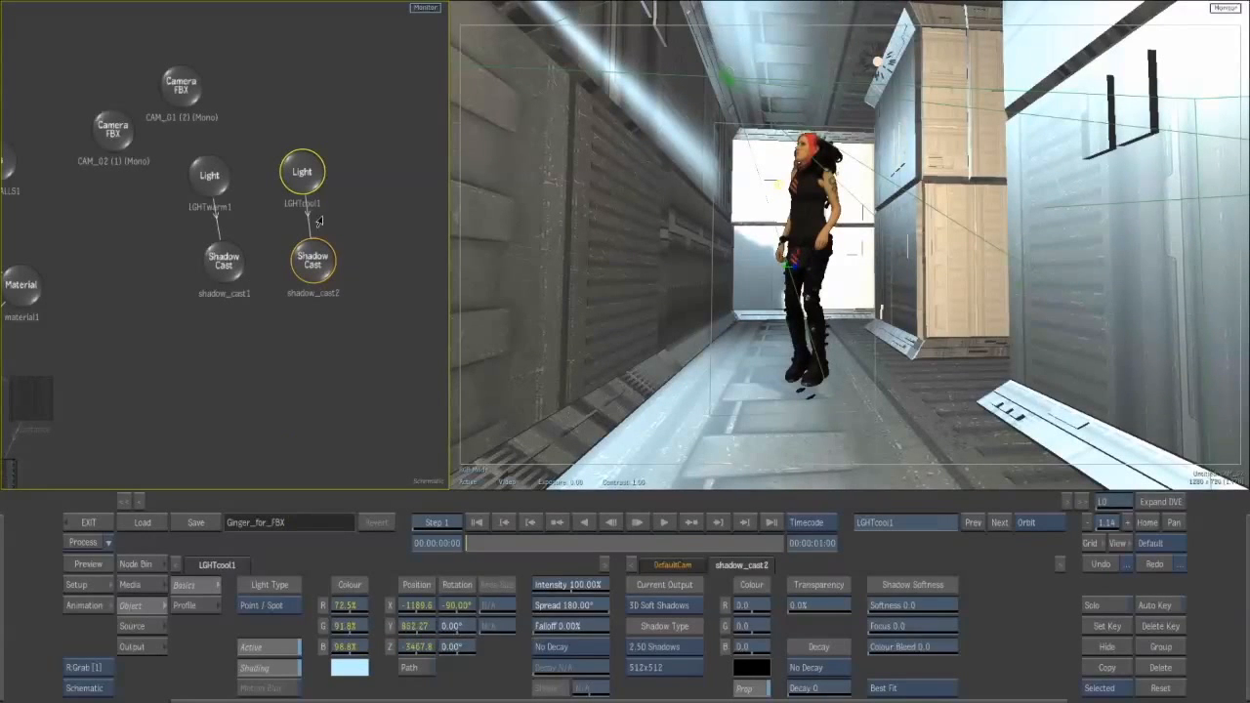
pyautogui.moveTo(299, 181); pyautogui.dragTo(324, 161)
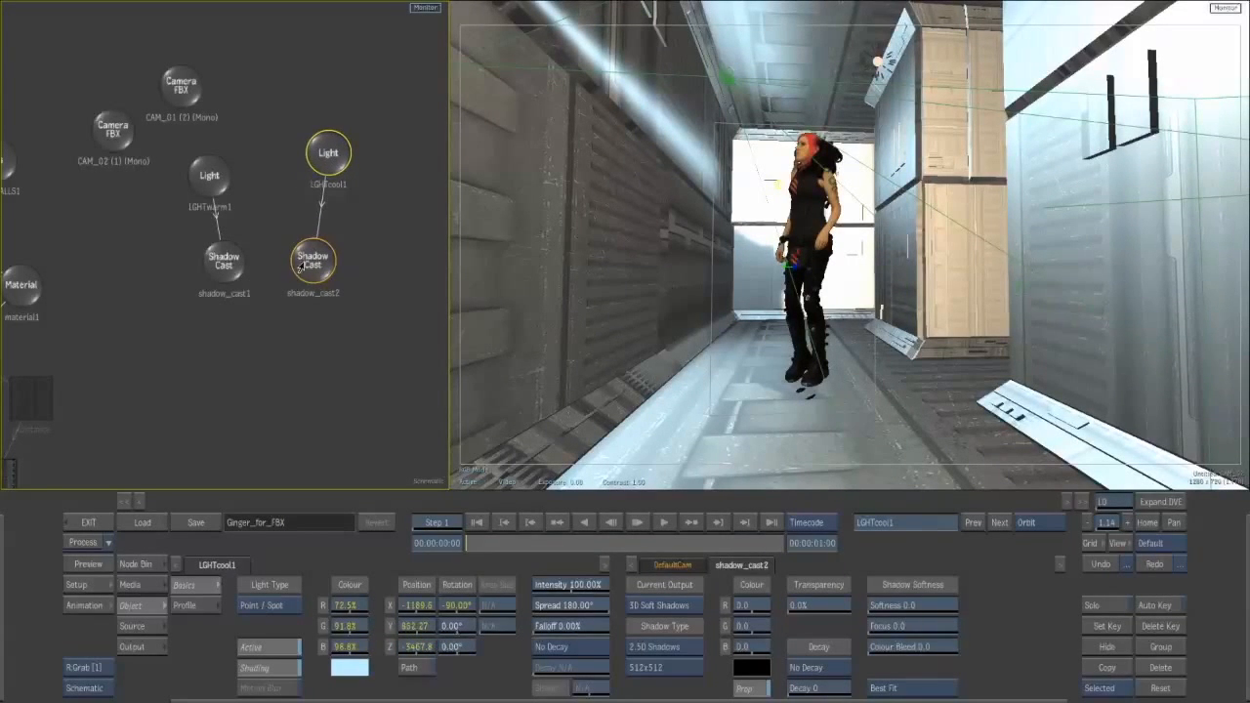
pyautogui.moveTo(309, 274); pyautogui.dragTo(332, 266)
# - Add a Lens Flare relighting node to the LGHTcool1 light
pyautogui.click(137, 565)
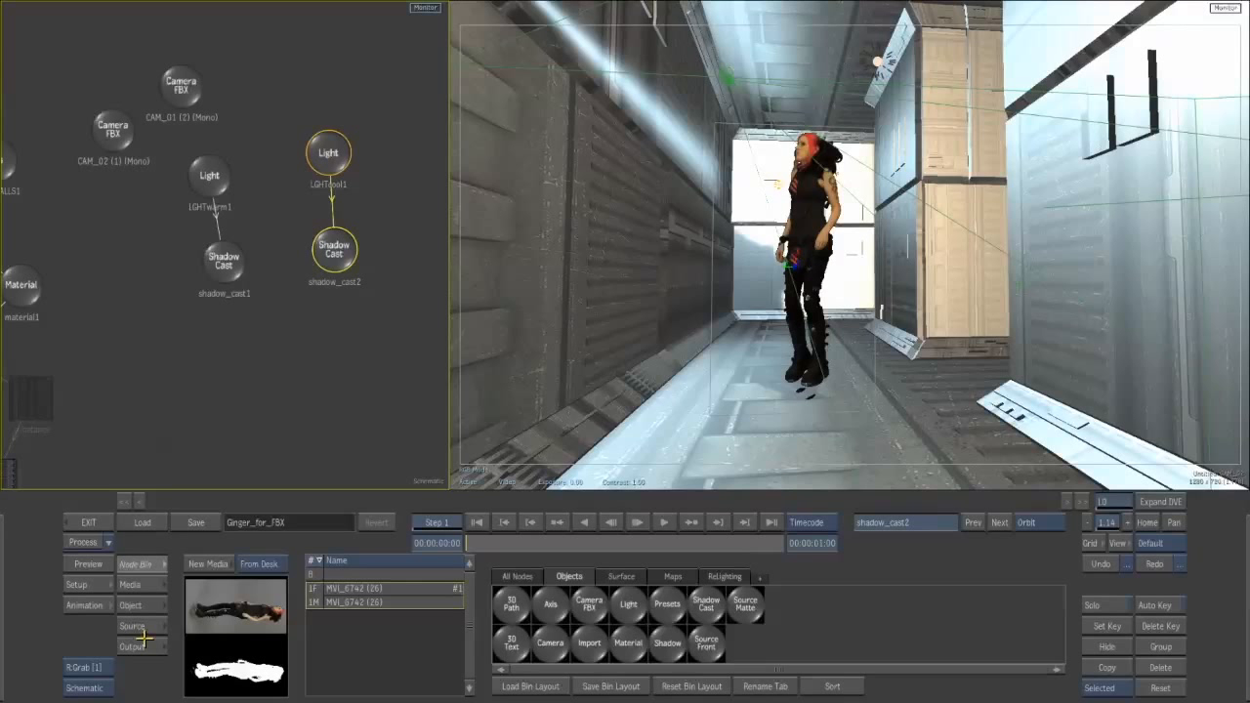
pyautogui.click(724, 576)
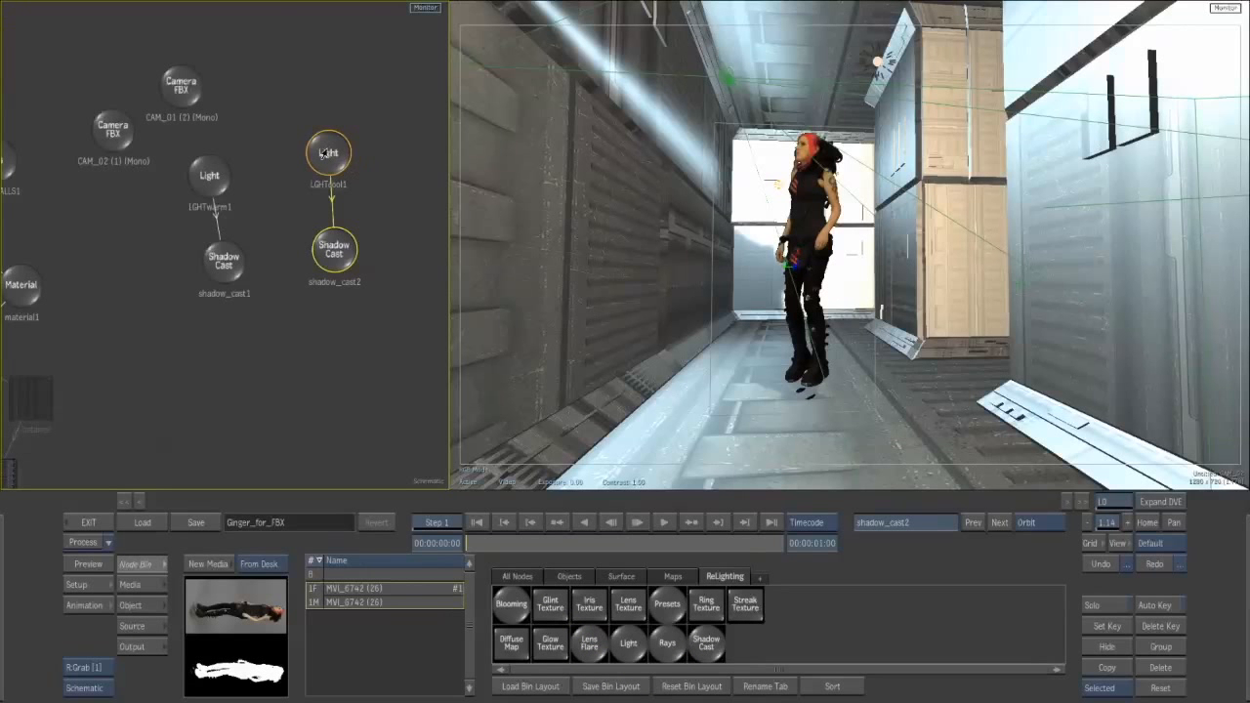
pyautogui.moveTo(328, 154); pyautogui.dragTo(336, 149)
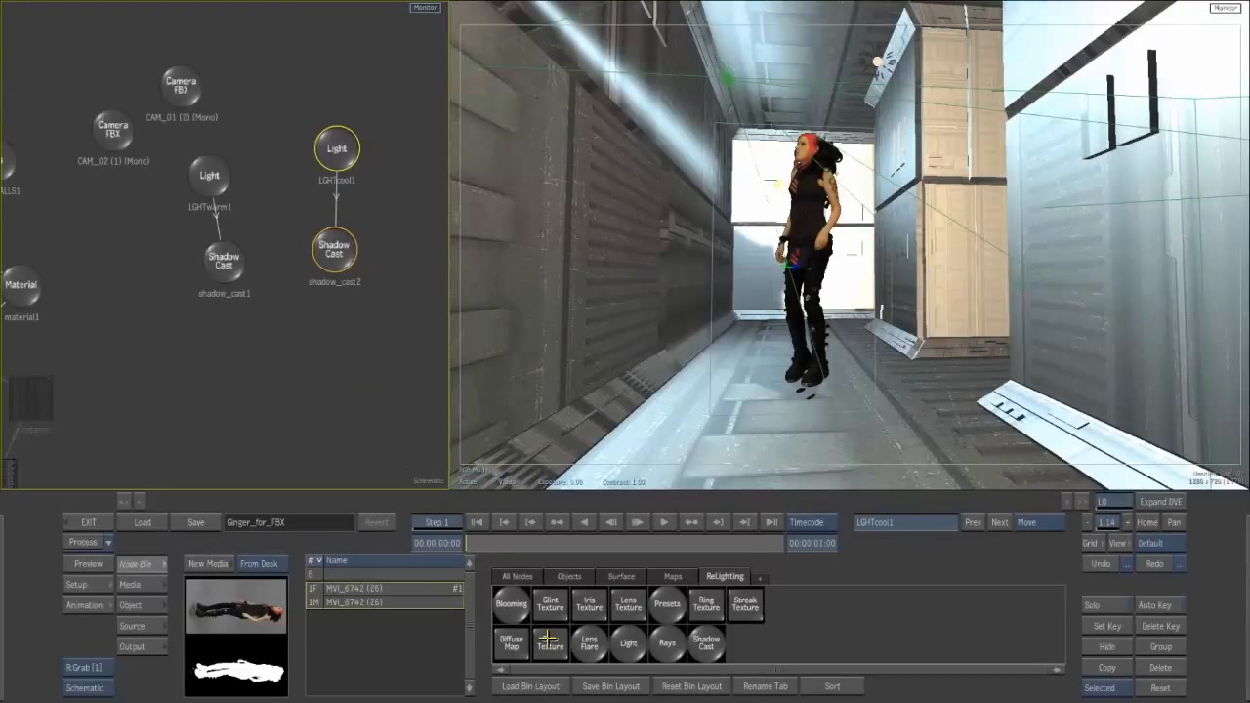
pyautogui.moveTo(337, 151); pyautogui.dragTo(313, 152)
pyautogui.click(589, 636)
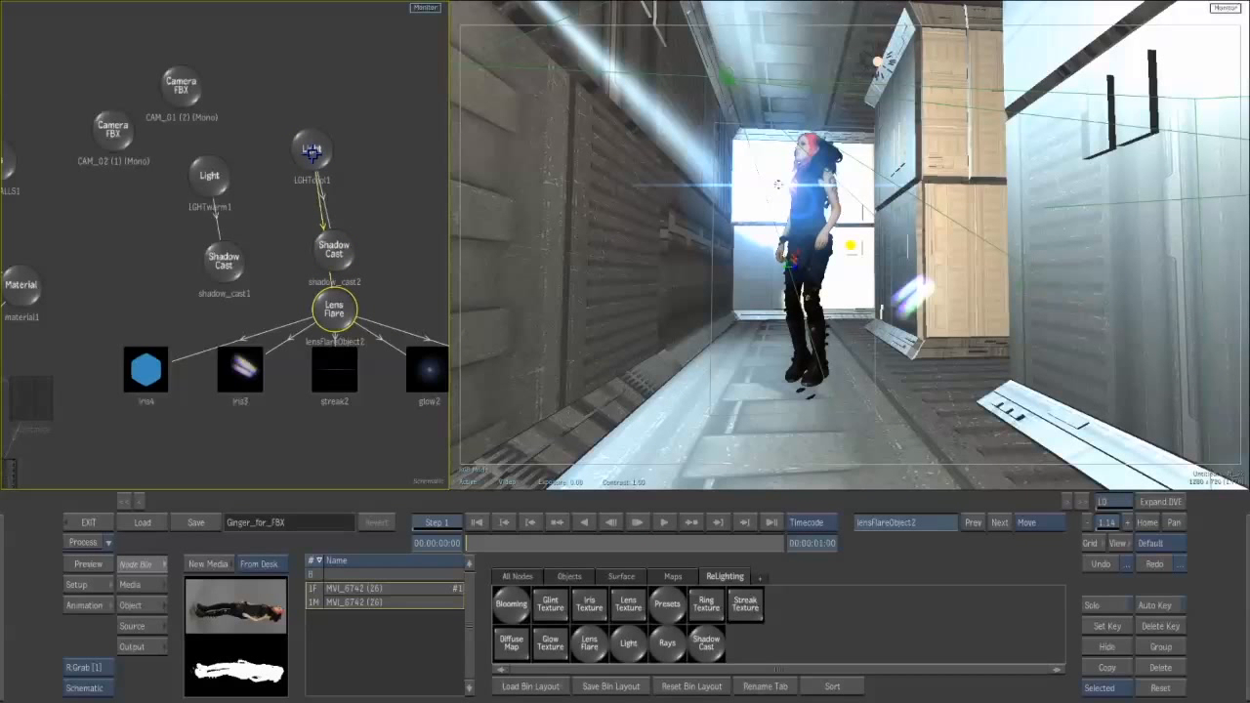
# - Spread LGHTcool1, shadow_cast2 and the lens flare node apart in the schematic so both child links can be seen
pyautogui.moveTo(313, 162); pyautogui.dragTo(302, 175)
pyautogui.moveTo(325, 267); pyautogui.dragTo(399, 231)
pyautogui.moveTo(303, 170); pyautogui.dragTo(315, 180)
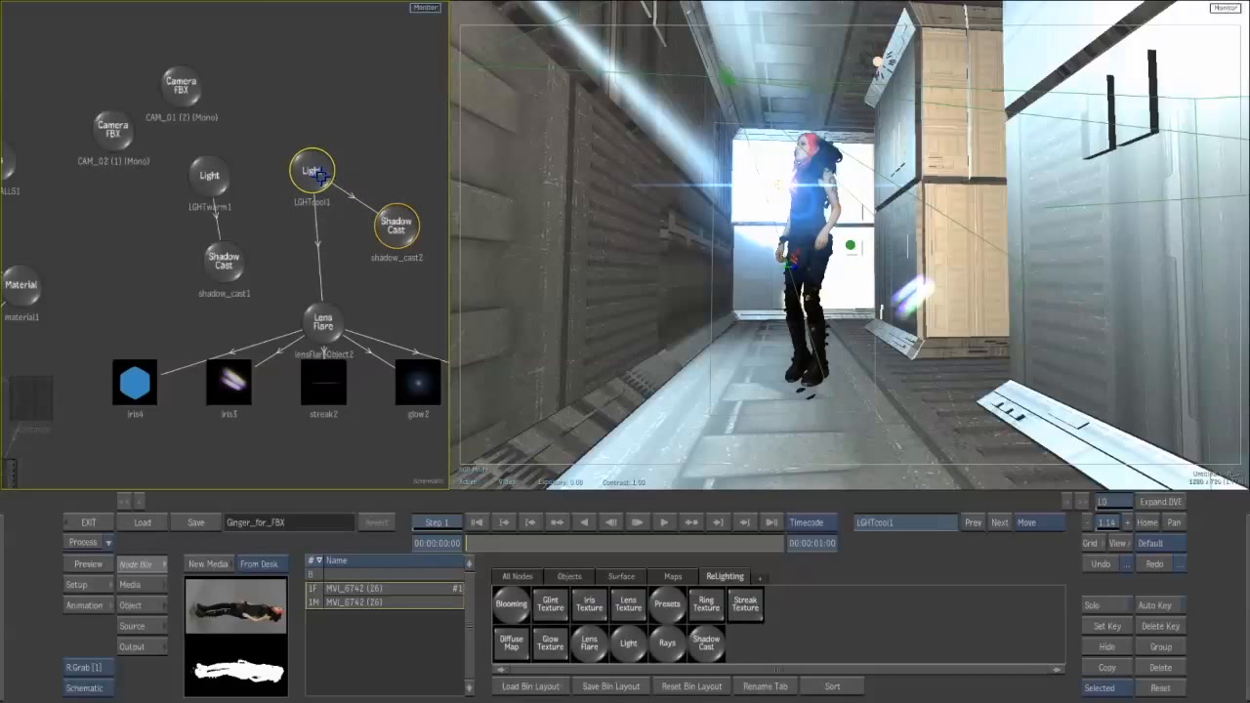
pyautogui.moveTo(329, 330); pyautogui.dragTo(270, 325)
# - Open LGHTcool1's settings and shift the light along X to about -1238, moving its flare with it
pyautogui.click(315, 175)
pyautogui.doubleClick(310, 174)
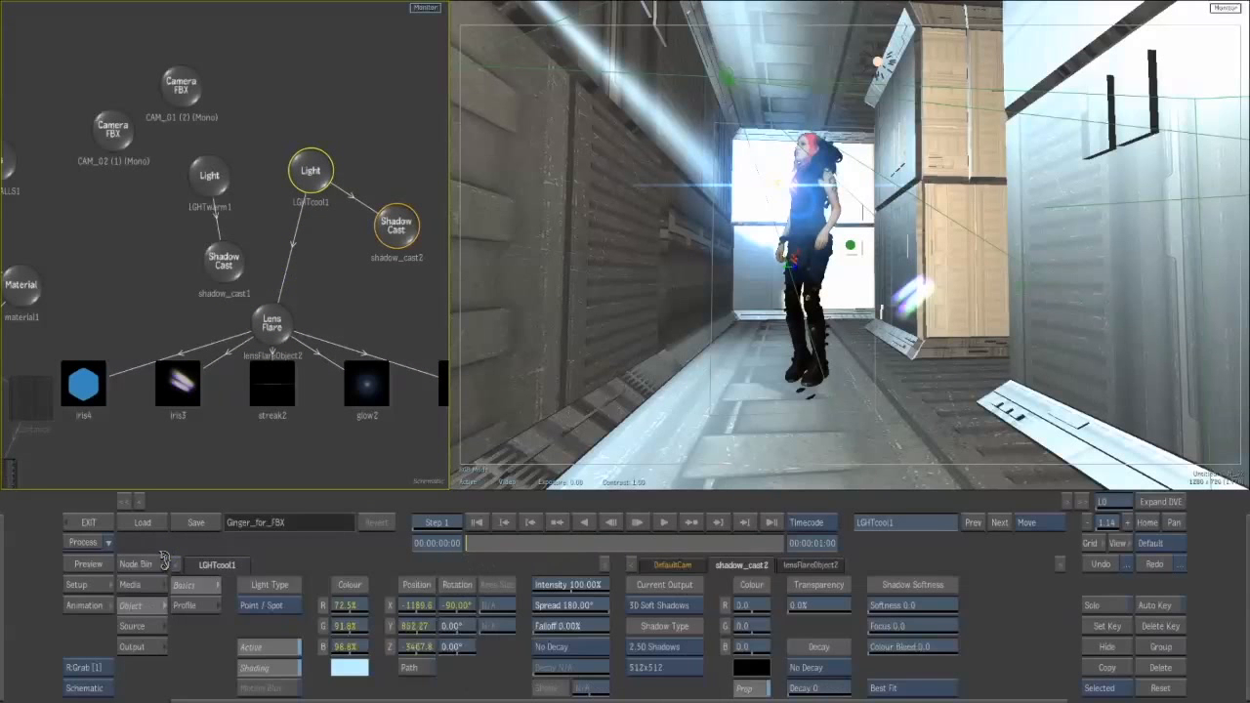
pyautogui.moveTo(448, 604); pyautogui.dragTo(386, 488)
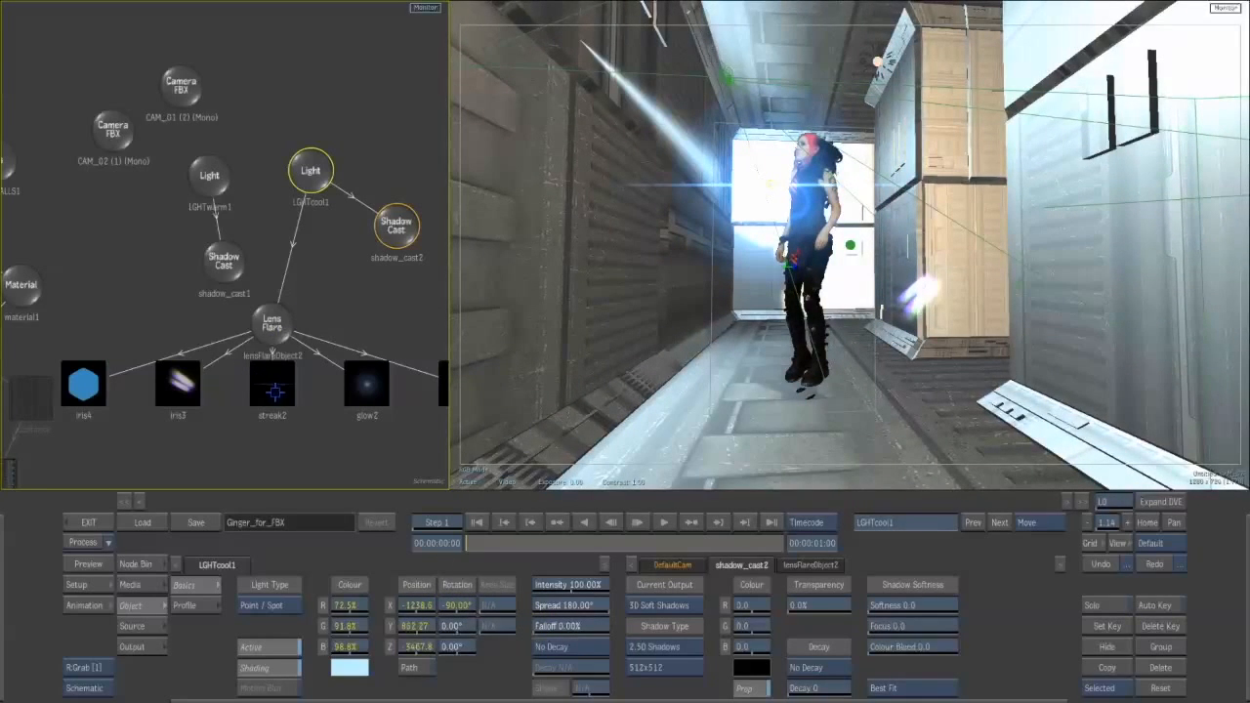
# - Lower the streak2, iris4 and iris3 flare nodes slightly in the schematic, showing the settings of each element
pyautogui.click(274, 391)
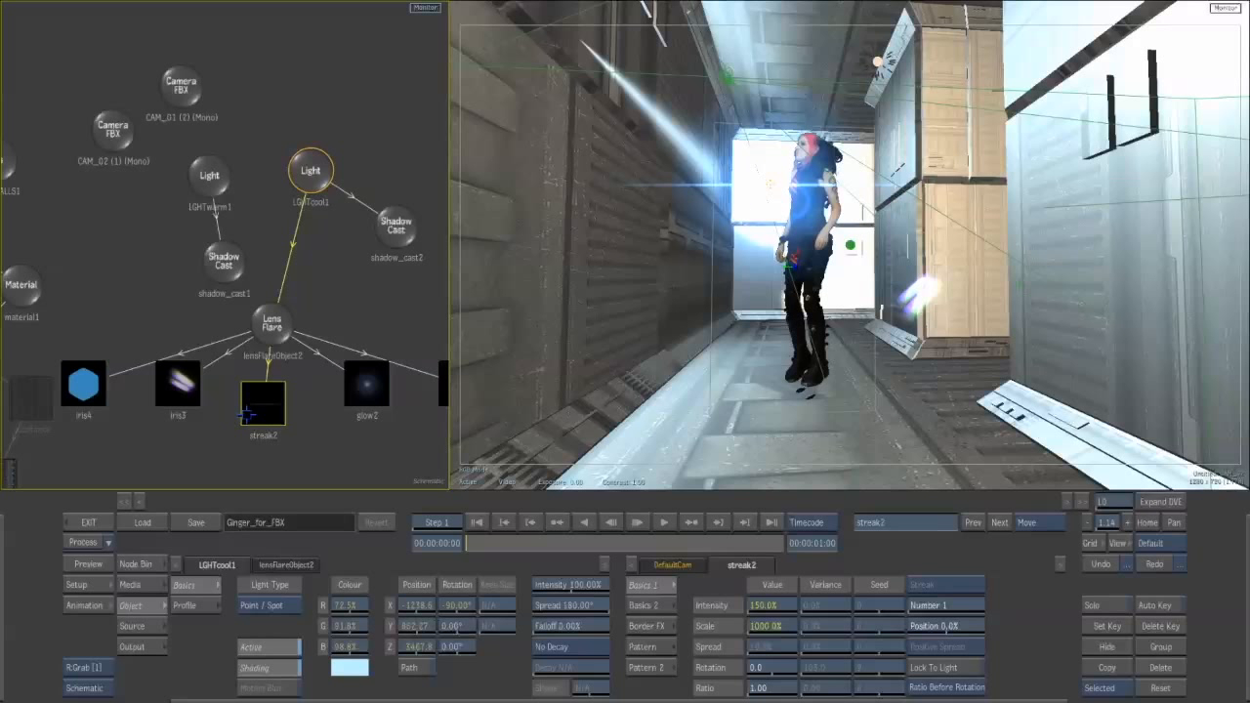
pyautogui.press('h')
pyautogui.press('h')
pyautogui.press('h')
pyautogui.press('h')
pyautogui.press('h')
pyautogui.press('h')
pyautogui.press('h')
pyautogui.press('h')
pyautogui.click(112, 401)
pyautogui.press('h')
pyautogui.press('h')
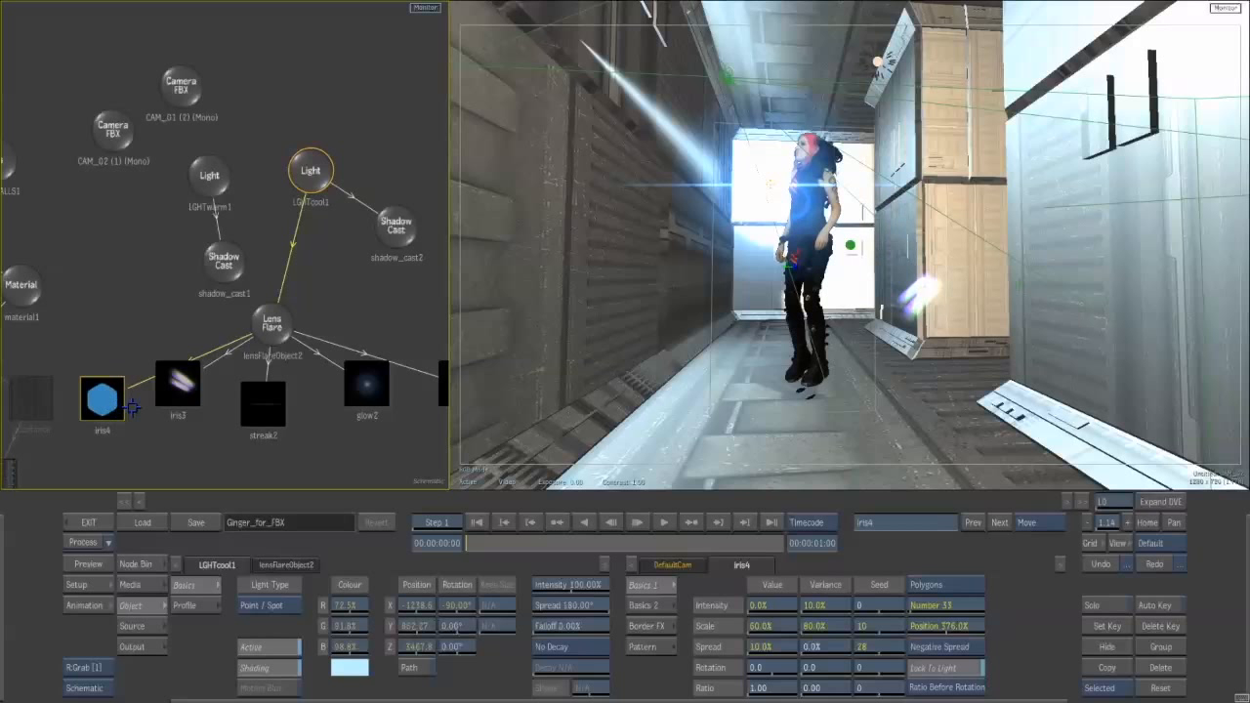
pyautogui.click(192, 387)
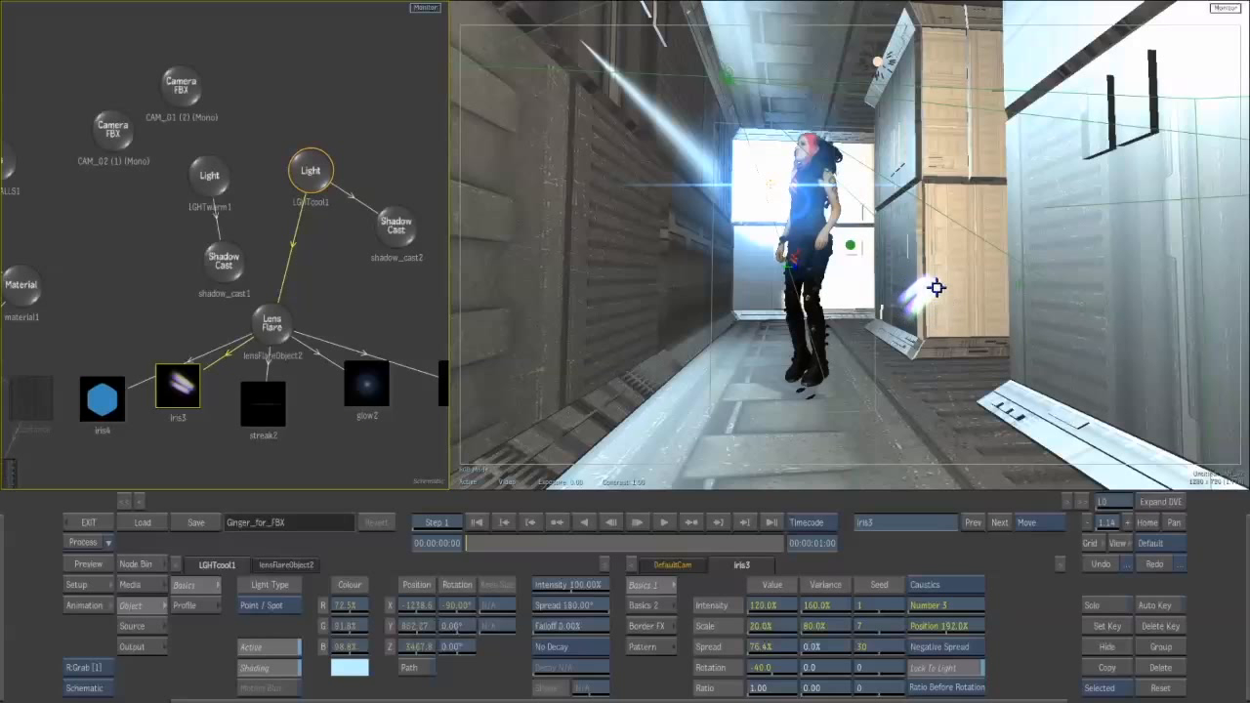
pyautogui.moveTo(178, 384); pyautogui.dragTo(188, 405)
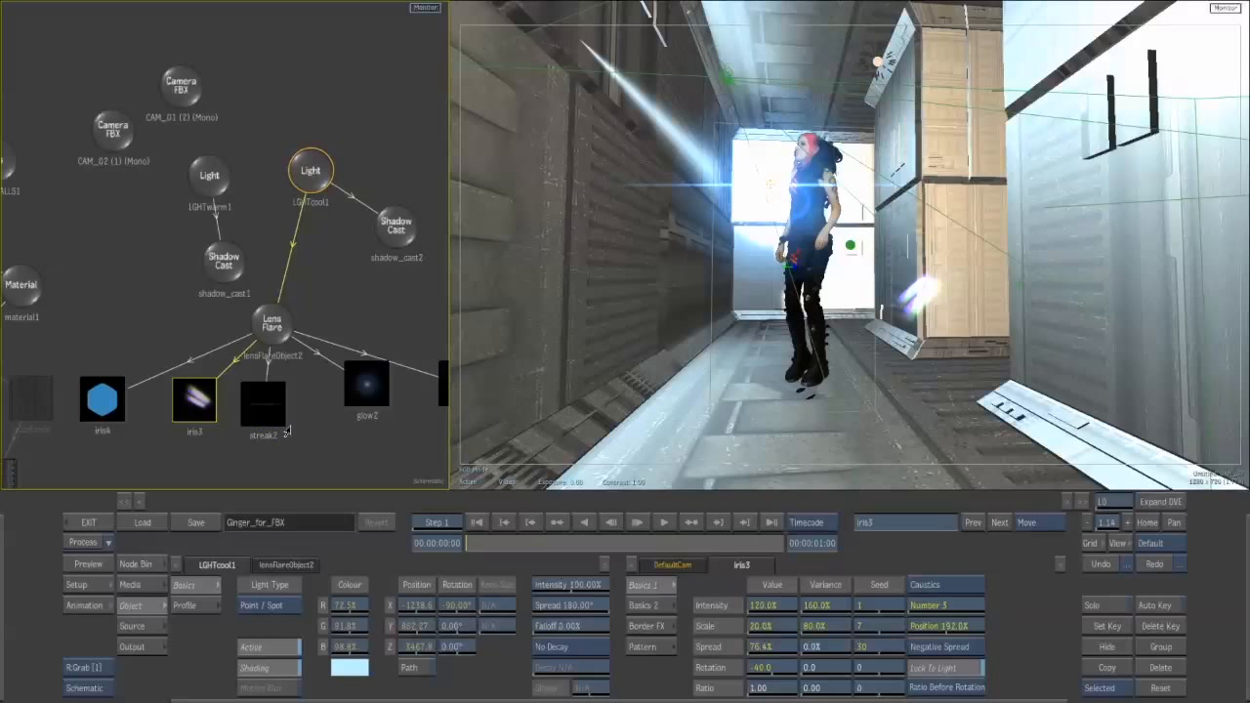
# - Centre the lens flare node beneath LGHTcool1 and move the glow2 and ring2 nodes closer to the other flare elements
pyautogui.moveTo(272, 324); pyautogui.dragTo(290, 339)
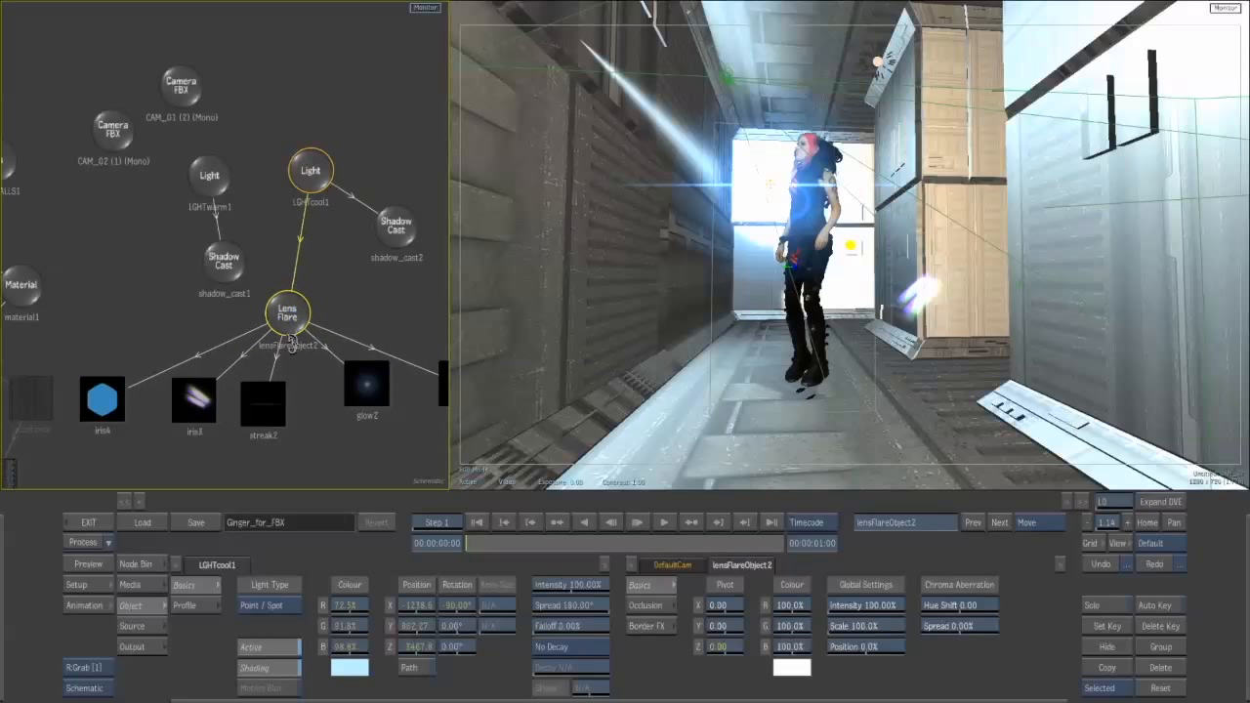
pyautogui.moveTo(376, 297); pyautogui.dragTo(333, 284)
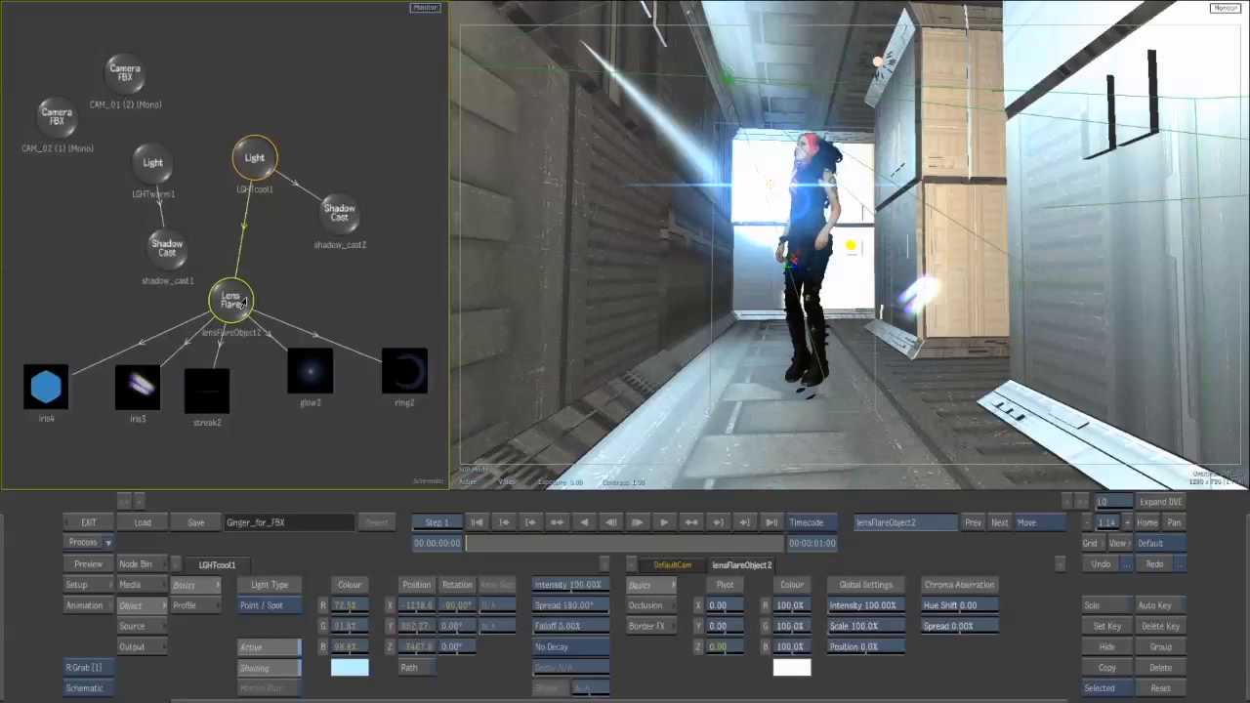
pyautogui.moveTo(230, 301); pyautogui.dragTo(253, 292)
pyautogui.moveTo(312, 379); pyautogui.dragTo(307, 400)
pyautogui.moveTo(401, 380); pyautogui.dragTo(363, 381)
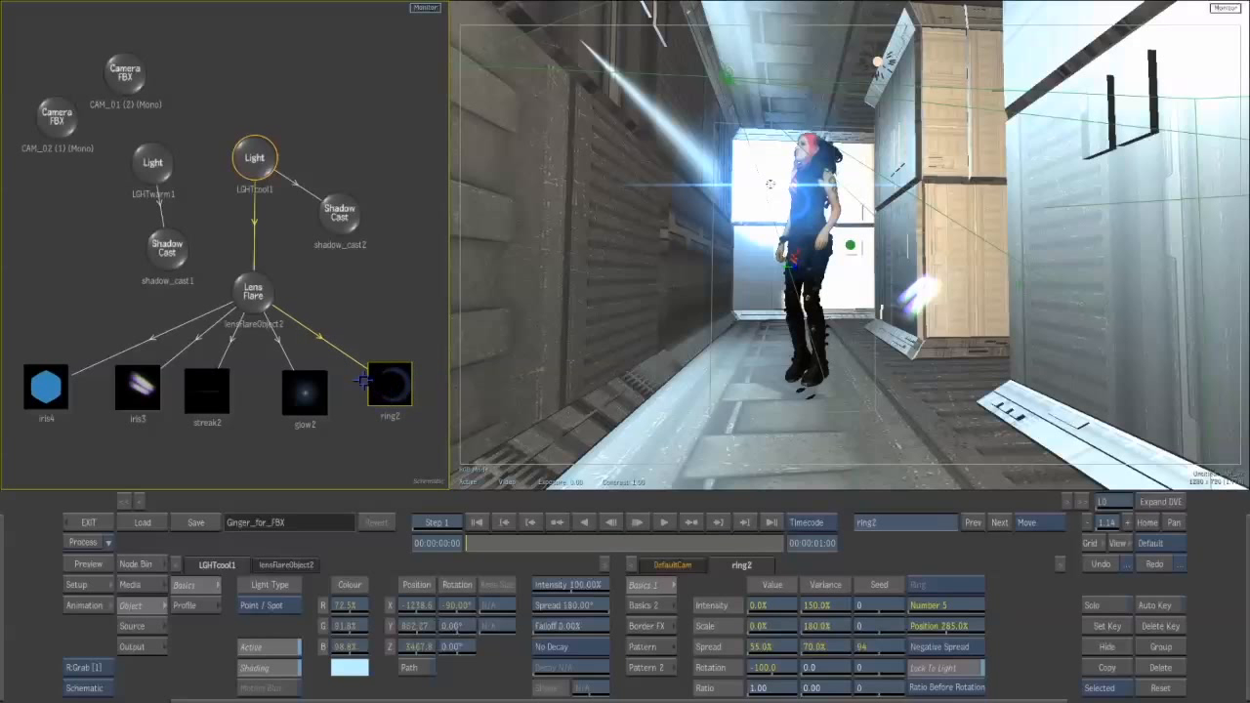
# - Add a Rays node from the relighting nodes beneath LGHTcool1, placing it beside the lens flare node in the schematic
pyautogui.moveTo(254, 166); pyautogui.dragTo(263, 169)
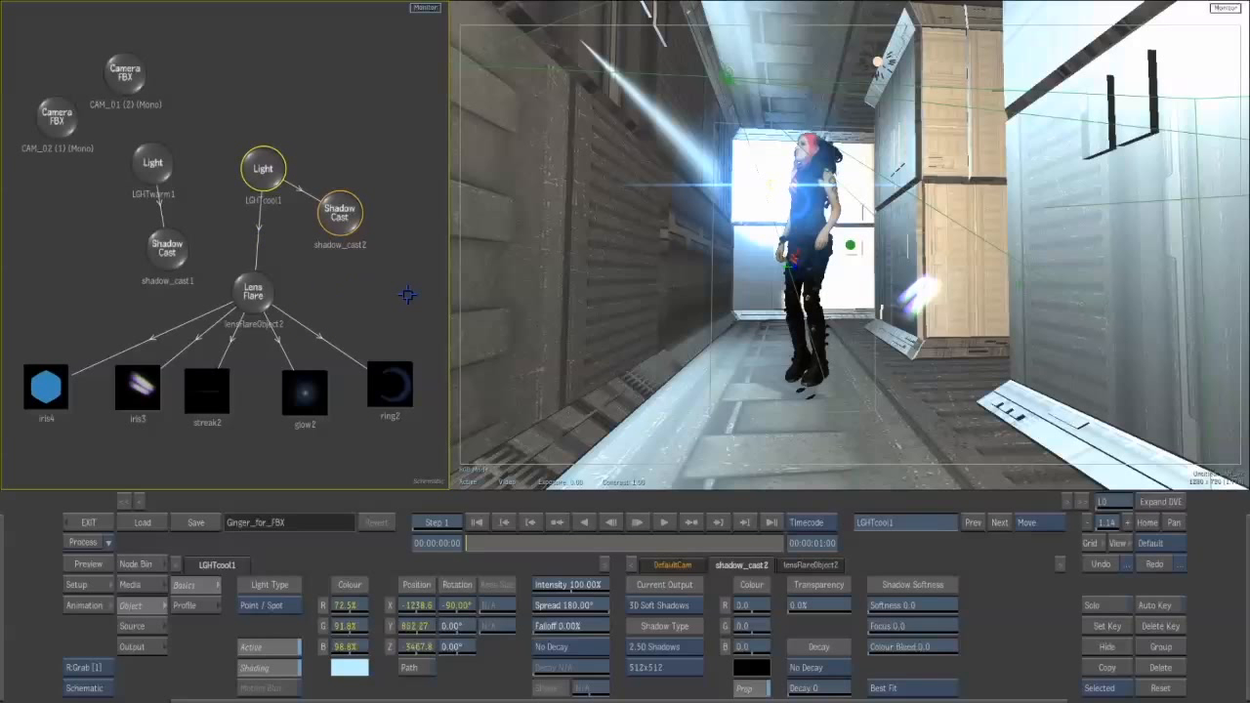
pyautogui.click(137, 564)
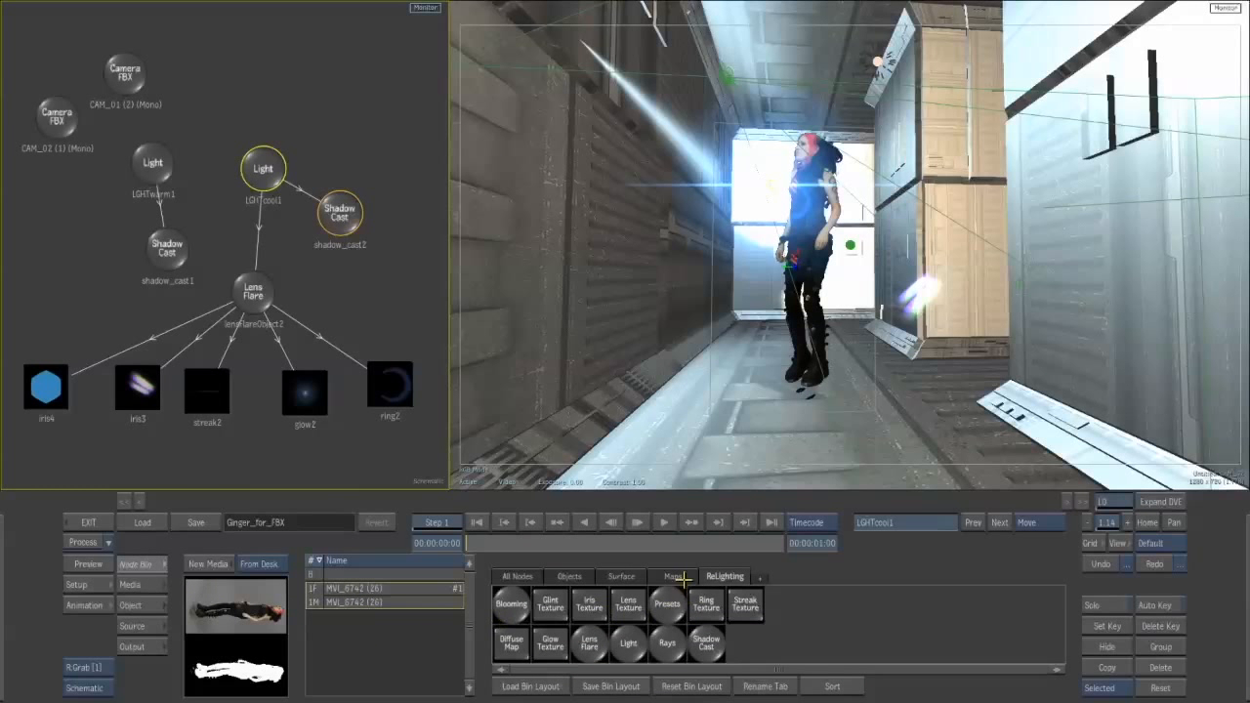
pyautogui.moveTo(667, 643); pyautogui.dragTo(339, 298)
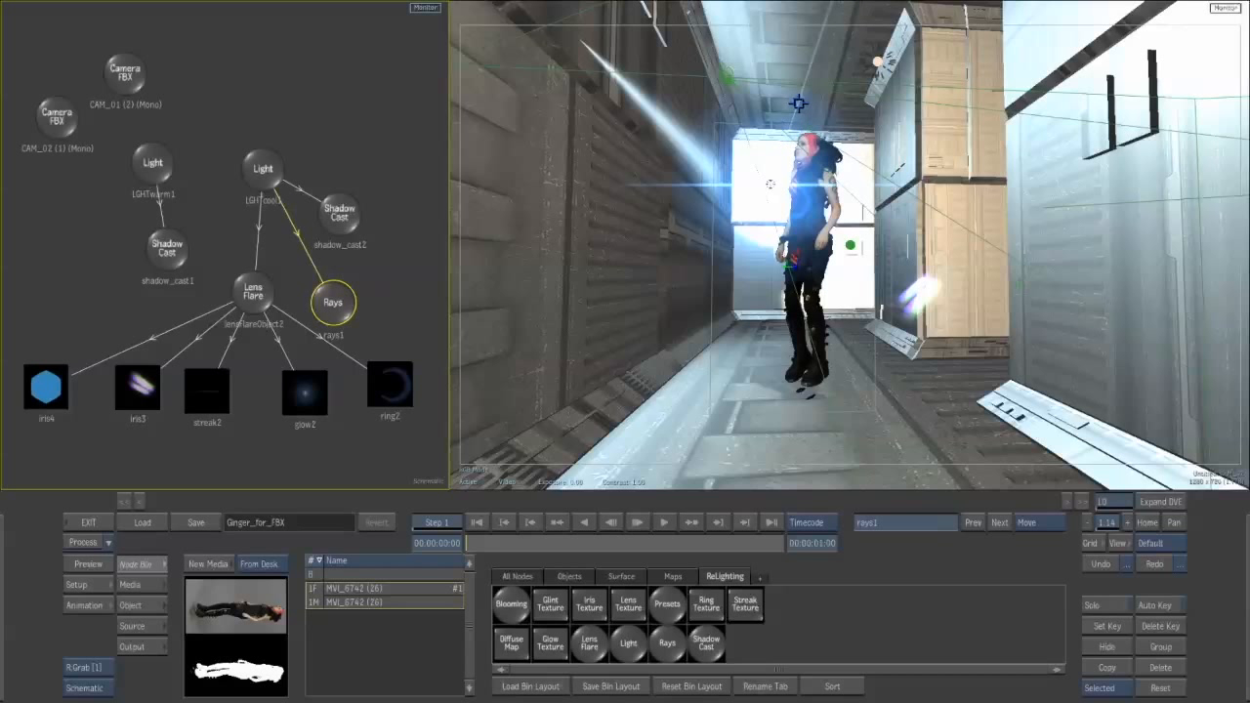
pyautogui.moveTo(318, 293); pyautogui.dragTo(319, 296)
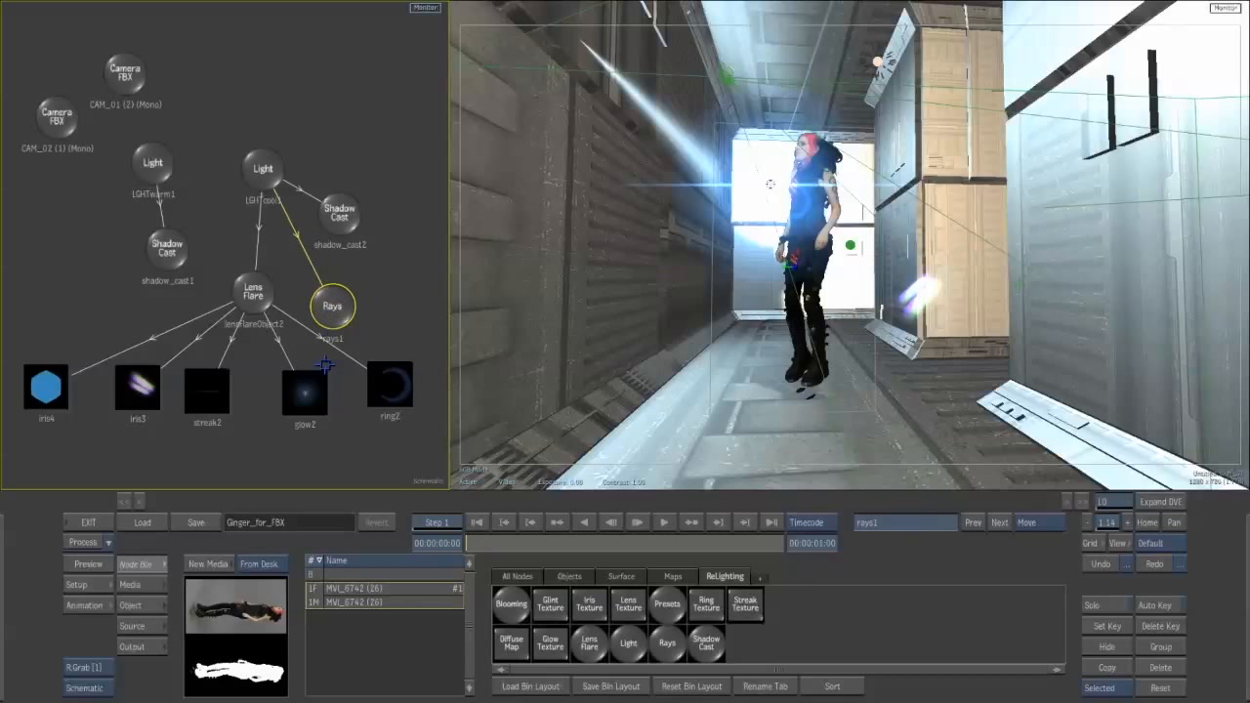
# - Open the Rays node's object settings and set its Intensity to about 143% and its Spread to 2000
pyautogui.click(130, 583)
pyautogui.click(162, 605)
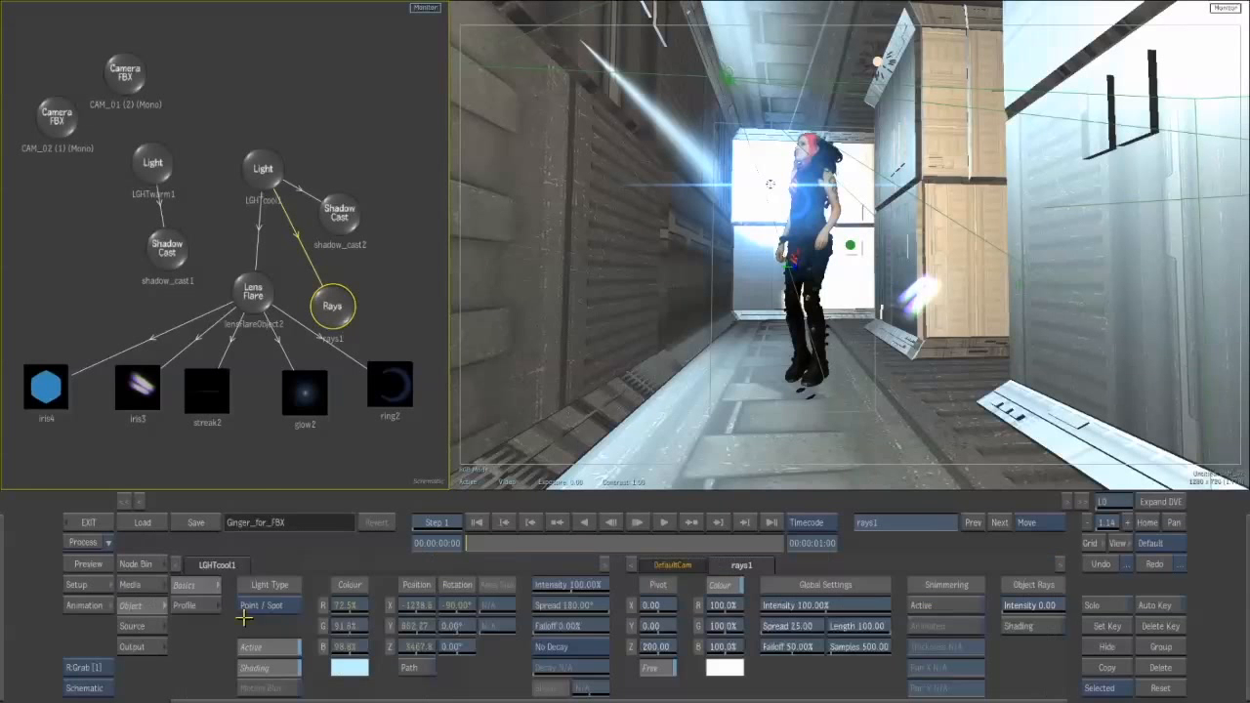
pyautogui.moveTo(796, 604); pyautogui.dragTo(852, 596)
pyautogui.moveTo(780, 622); pyautogui.dragTo(1152, 628)
pyautogui.moveTo(788, 628); pyautogui.dragTo(1112, 615)
pyautogui.moveTo(802, 628); pyautogui.dragTo(903, 627)
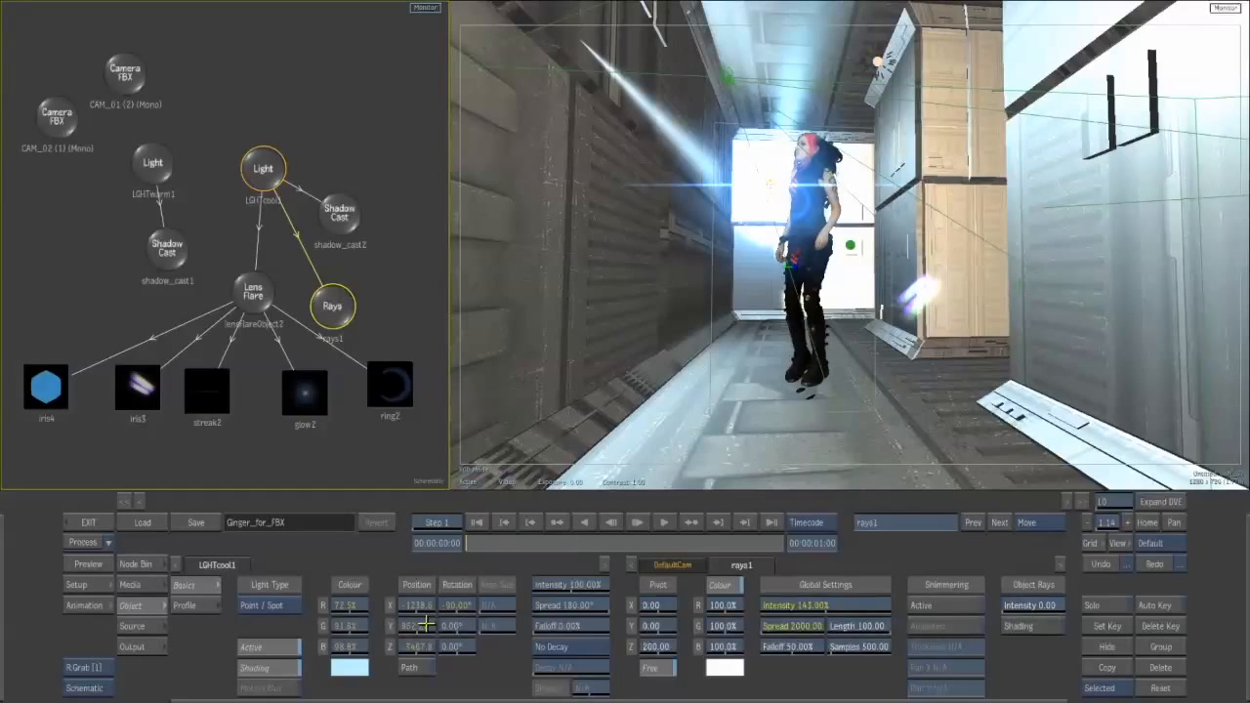
# - Move LGHTcool1 to about X -1022 and Y 919, rotate it to about -73° and 124°, and lower its intensity slightly
pyautogui.moveTo(450, 625)
pyautogui.mouseDown()
pyautogui.moveTo(467, 622)
pyautogui.moveTo(418, 607)
pyautogui.moveTo(455, 607)
pyautogui.moveTo(455, 626)
pyautogui.mouseUp()
pyautogui.moveTo(419, 625); pyautogui.dragTo(545, 597)
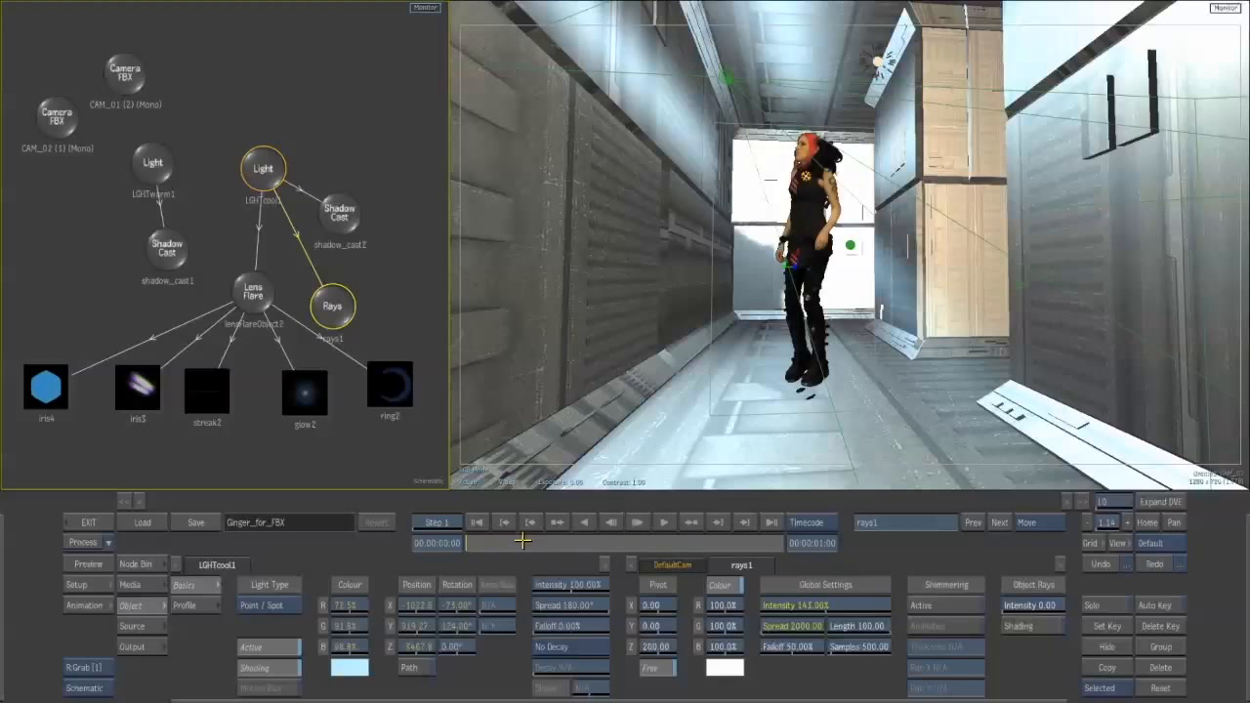
pyautogui.moveTo(536, 539); pyautogui.dragTo(599, 539)
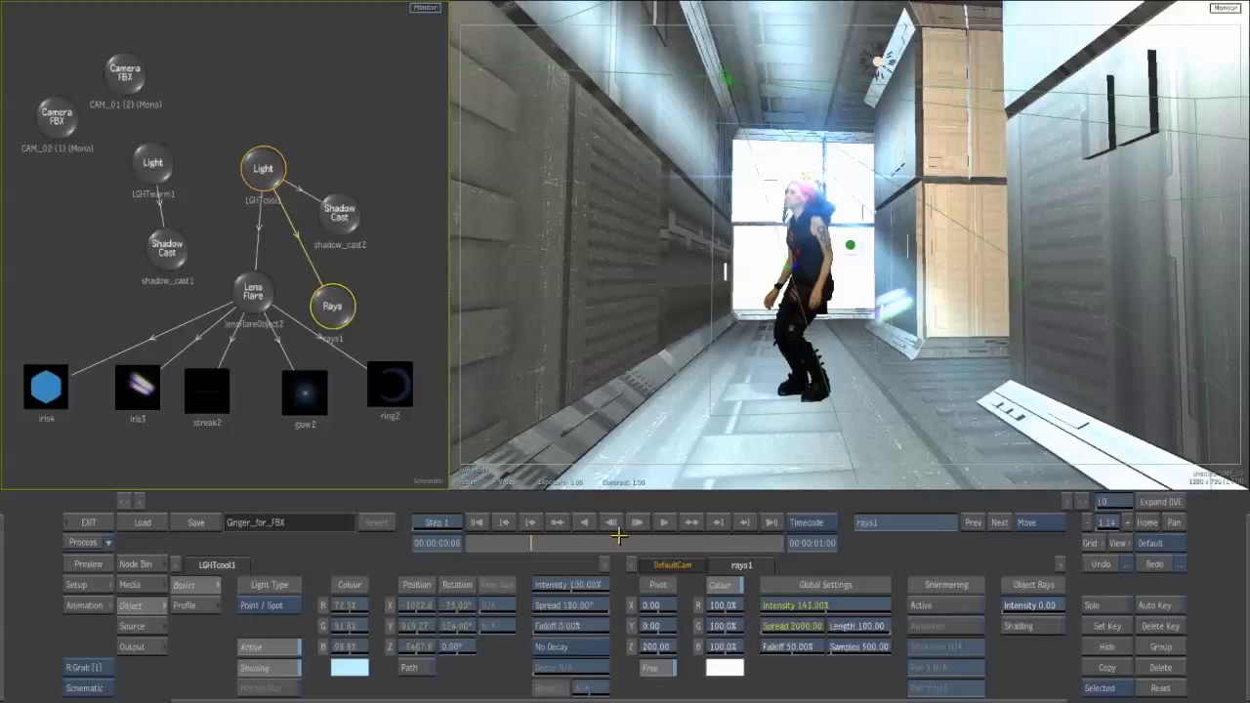
pyautogui.click(637, 525)
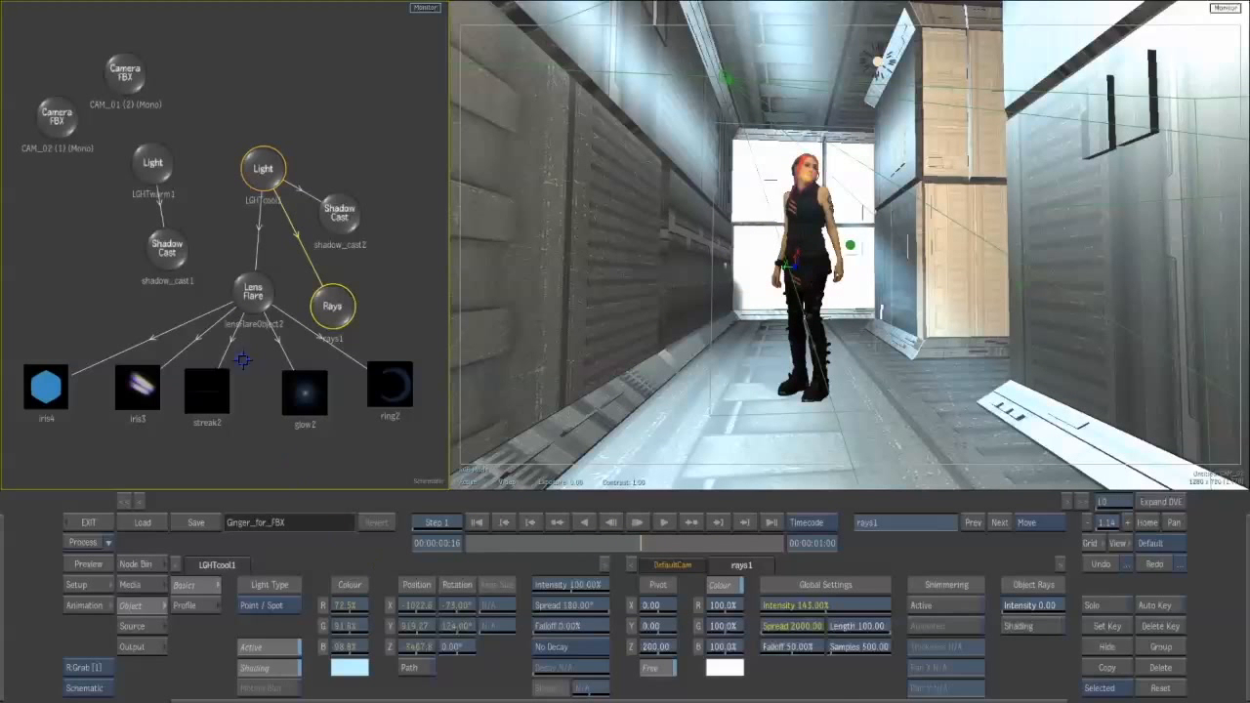
pyautogui.click(264, 168)
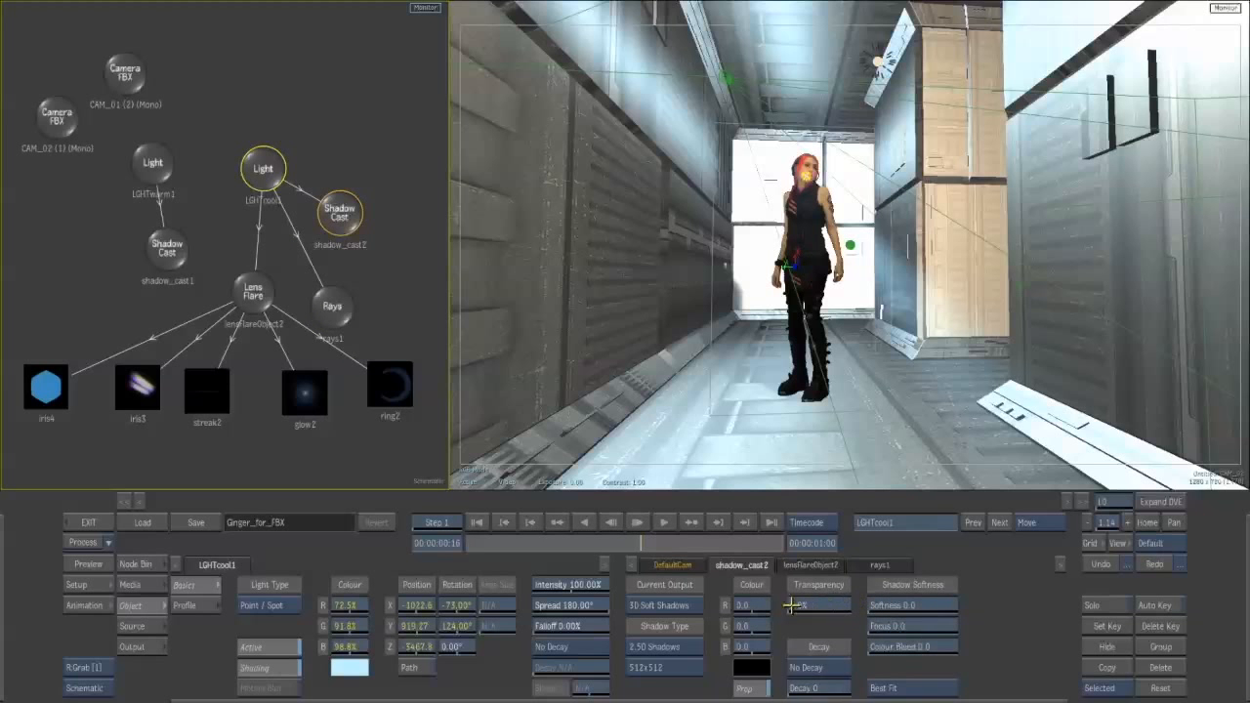
pyautogui.moveTo(580, 583); pyautogui.dragTo(566, 584)
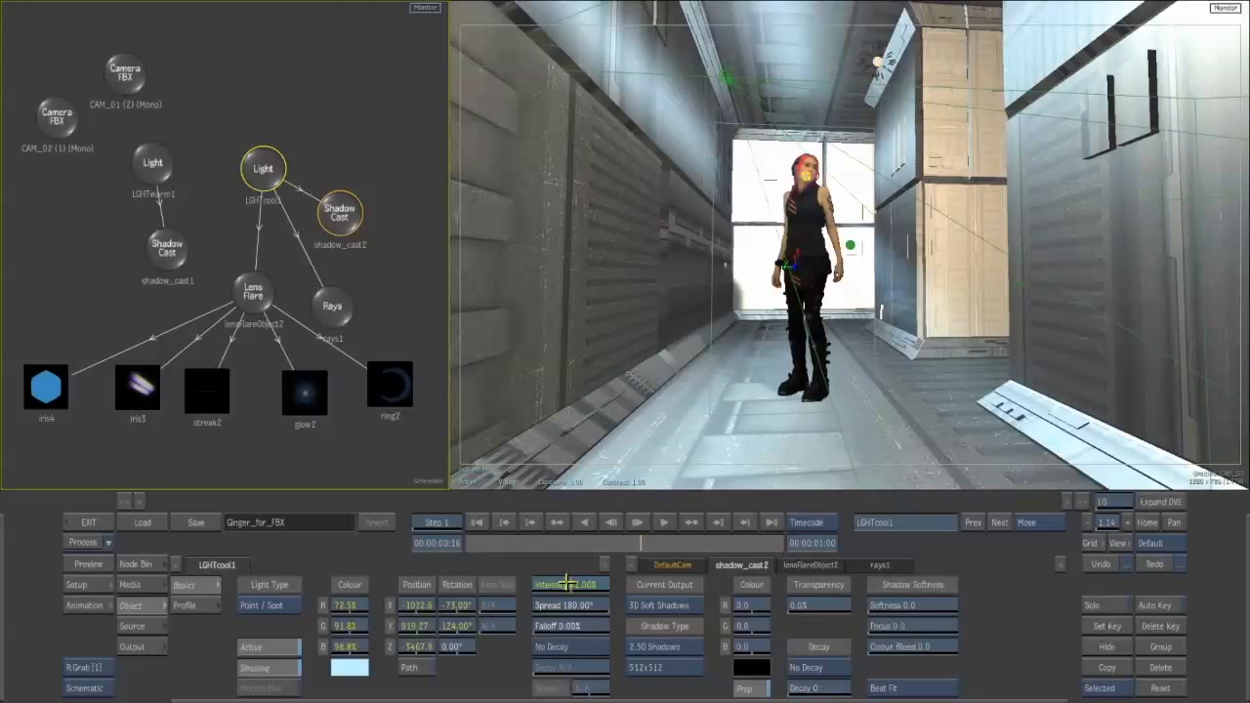
# - Try a cyan light colour on LGHTwarm1 and undo the colour change
pyautogui.click(136, 174)
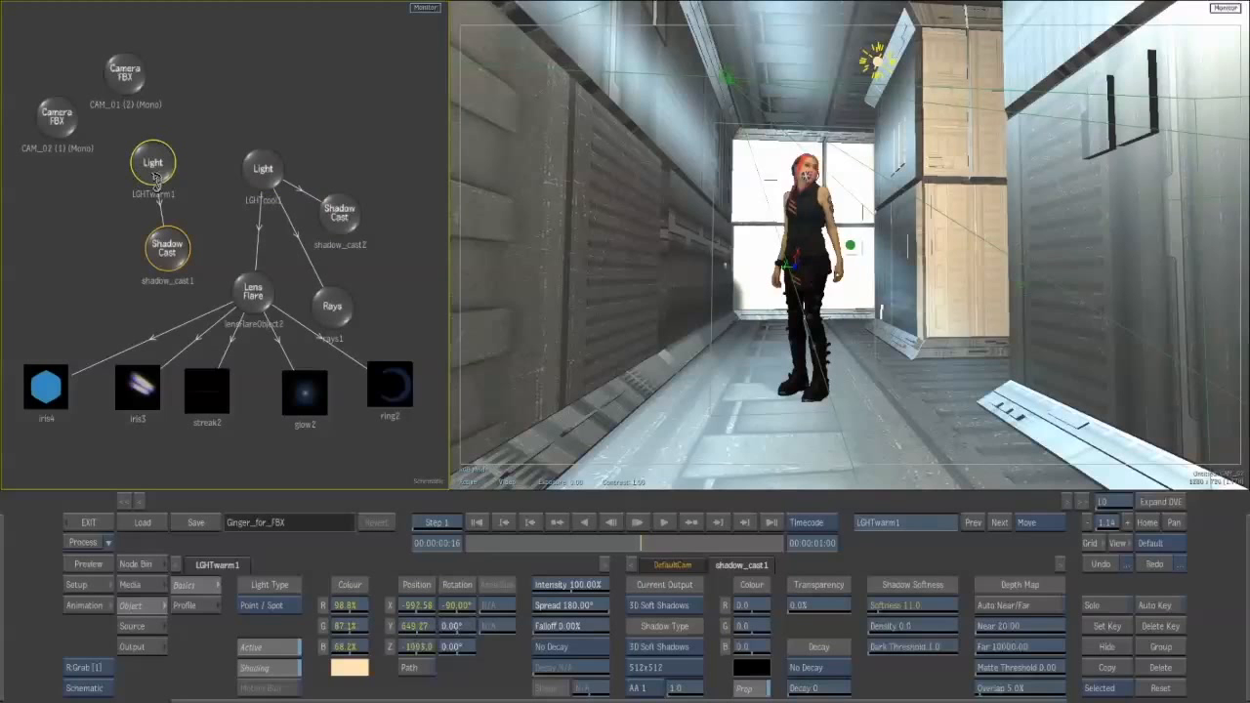
pyautogui.click(349, 665)
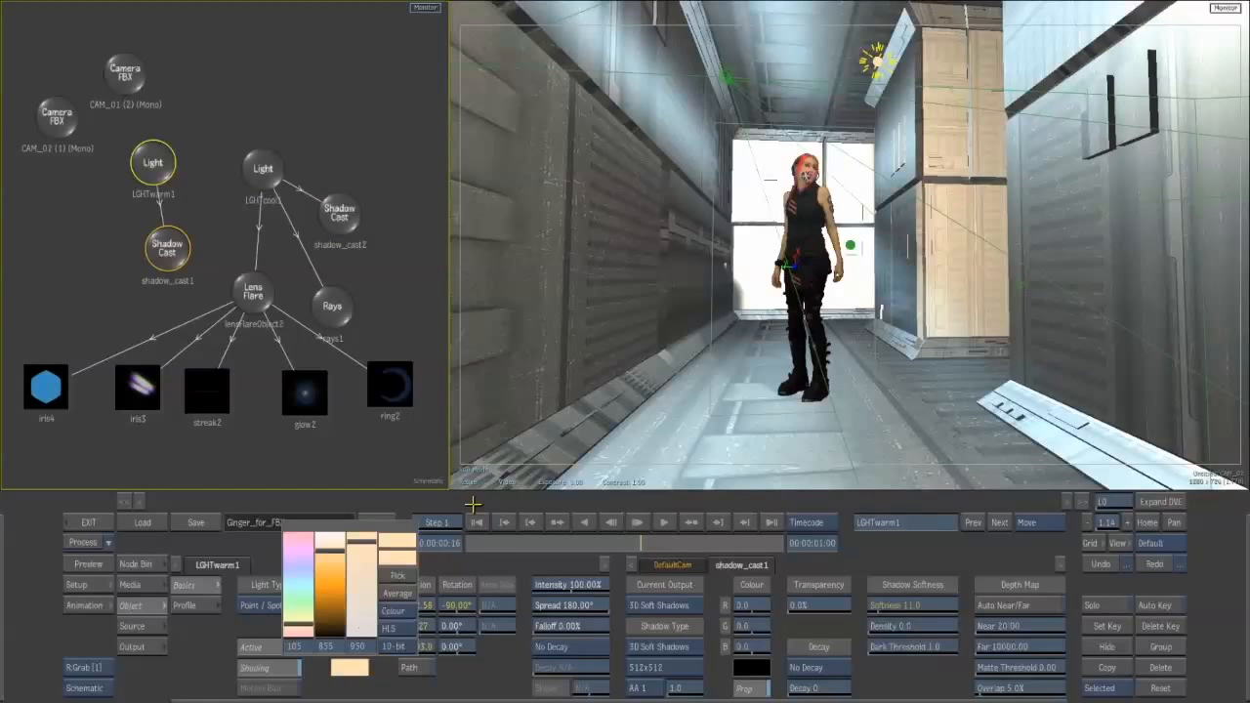
pyautogui.moveTo(295, 613); pyautogui.dragTo(301, 583)
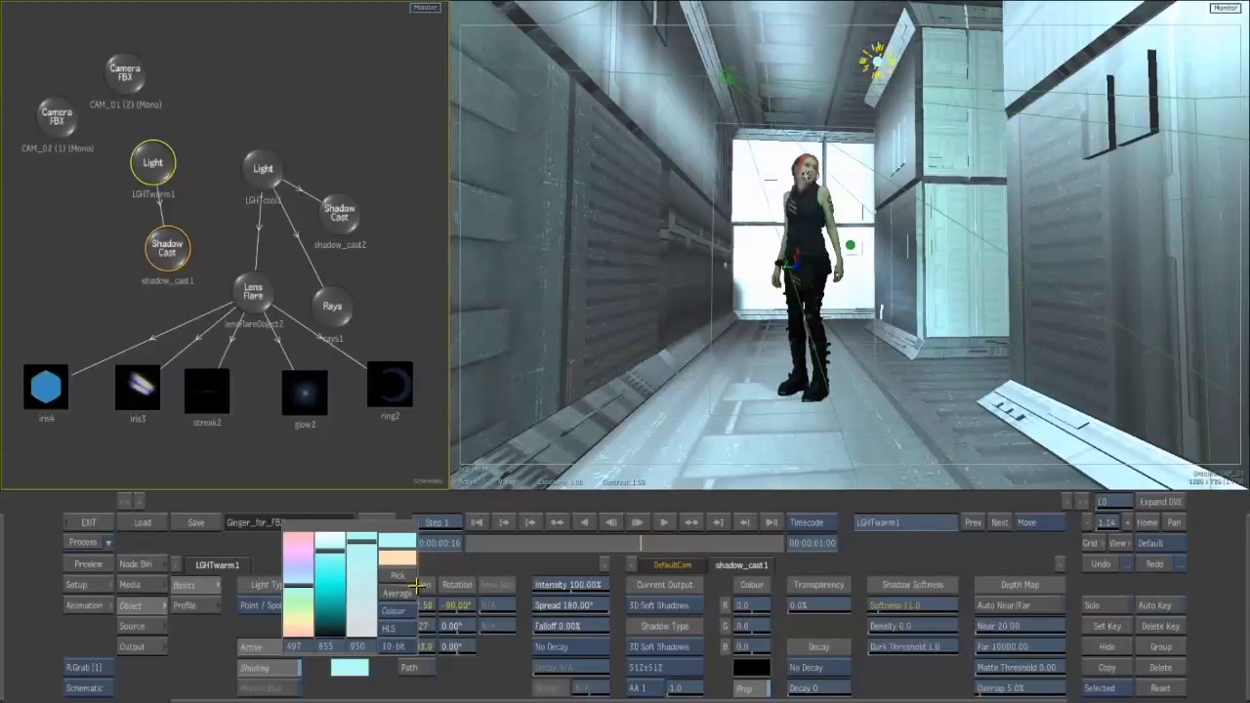
pyautogui.hotkey('ctrl', 'z')
pyautogui.moveTo(571, 582)
pyautogui.mouseDown()
pyautogui.moveTo(553, 583)
pyautogui.moveTo(585, 584)
pyautogui.mouseUp()
pyautogui.moveTo(304, 102)
pyautogui.mouseDown()
pyautogui.moveTo(326, 142)
pyautogui.moveTo(426, 220)
pyautogui.moveTo(517, 118)
pyautogui.moveTo(388, 75)
pyautogui.moveTo(269, 87)
pyautogui.moveTo(374, 89)
pyautogui.mouseUp()
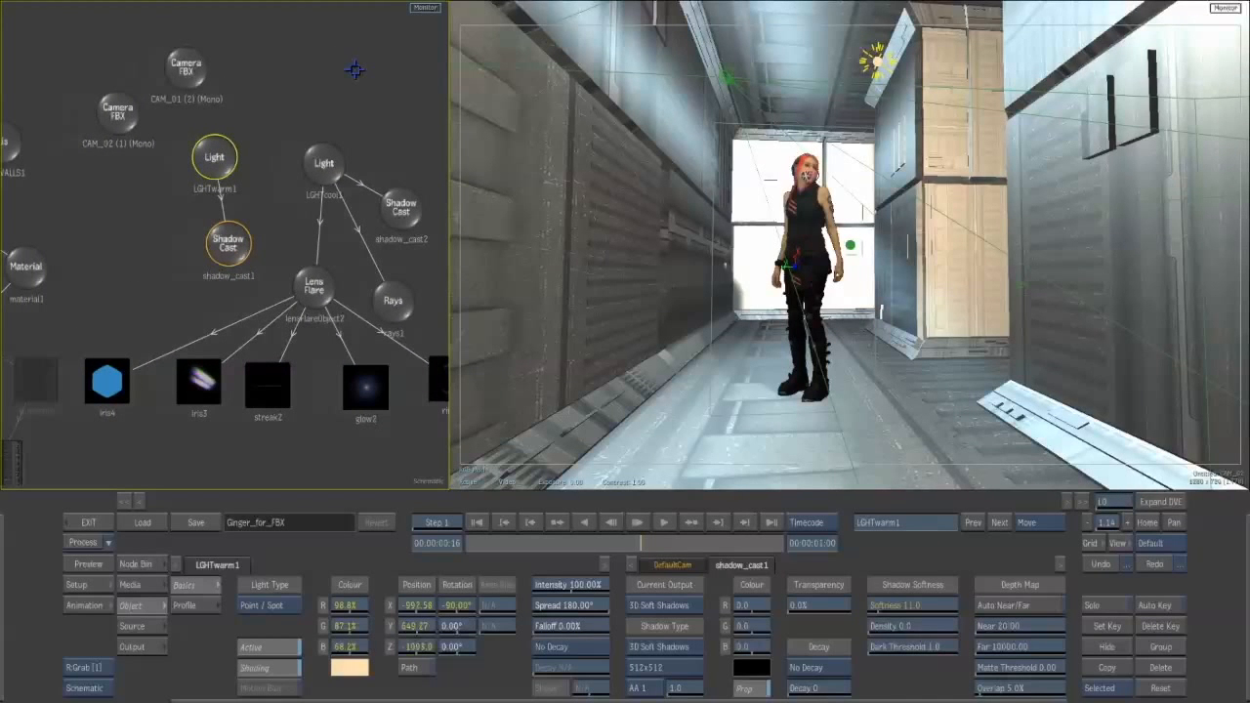
# - Process the Action composite starting from the first frame, and exit Action to the desktop once all frames are rendered
pyautogui.click(476, 523)
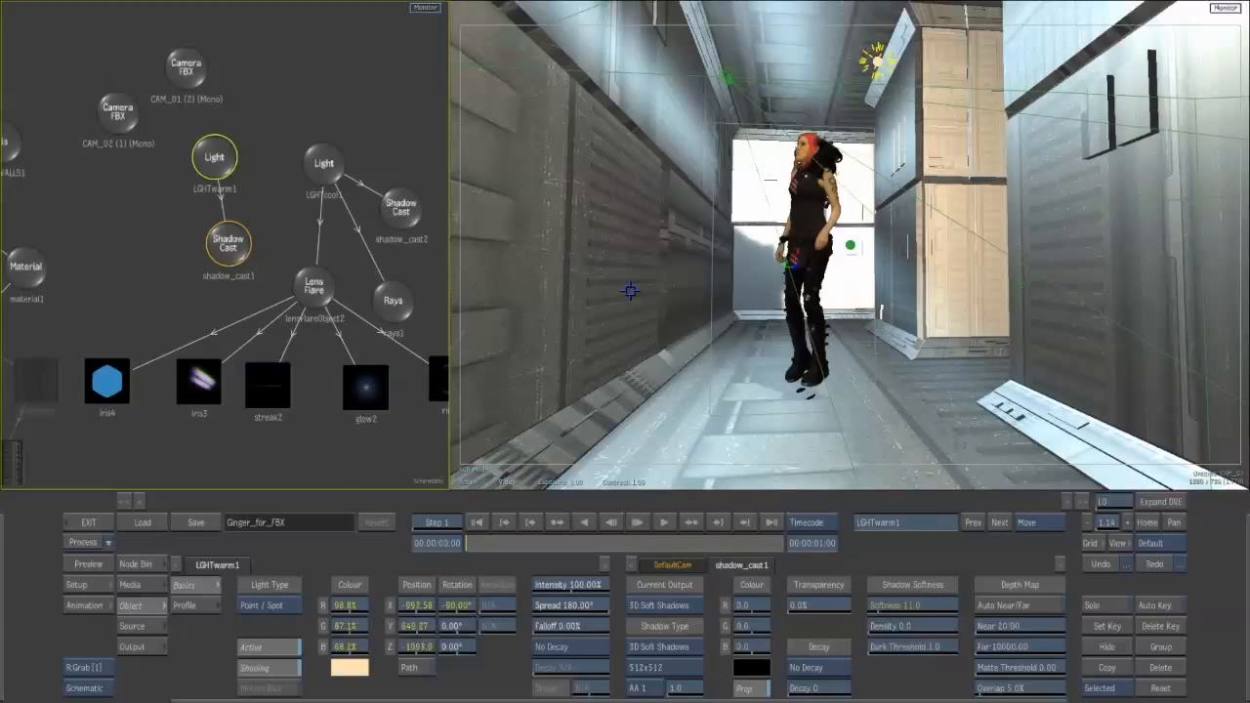
pyautogui.click(83, 541)
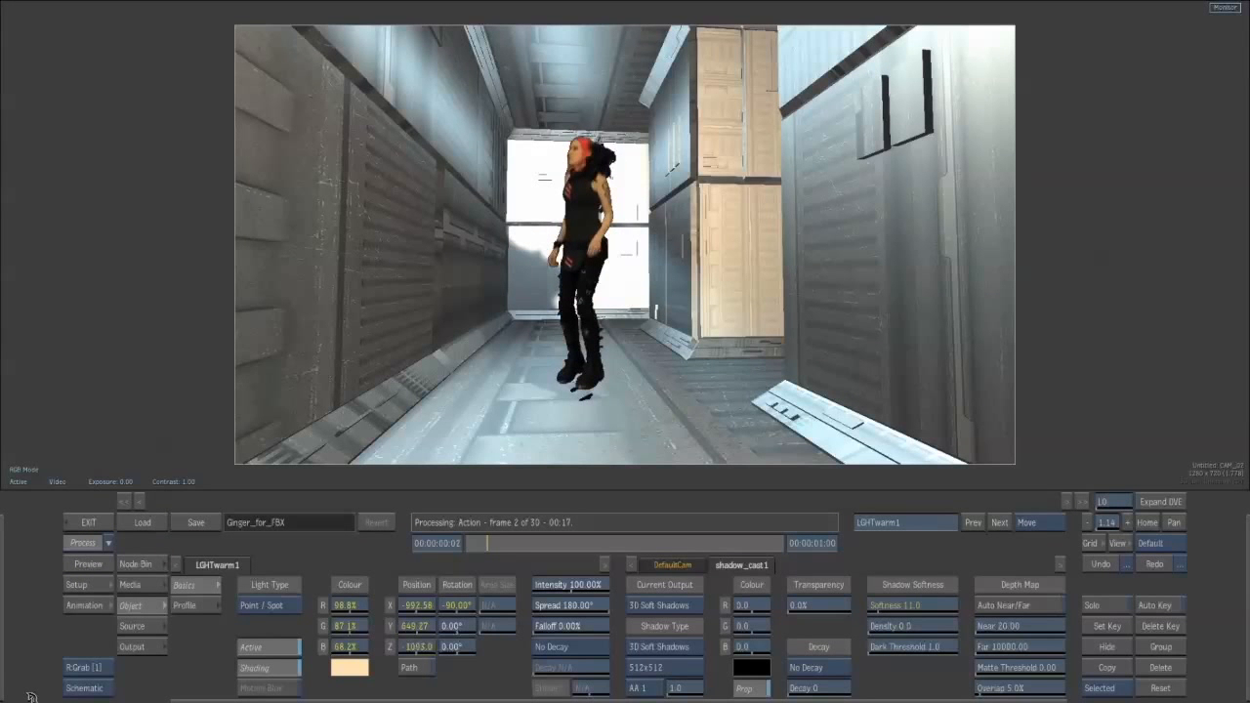
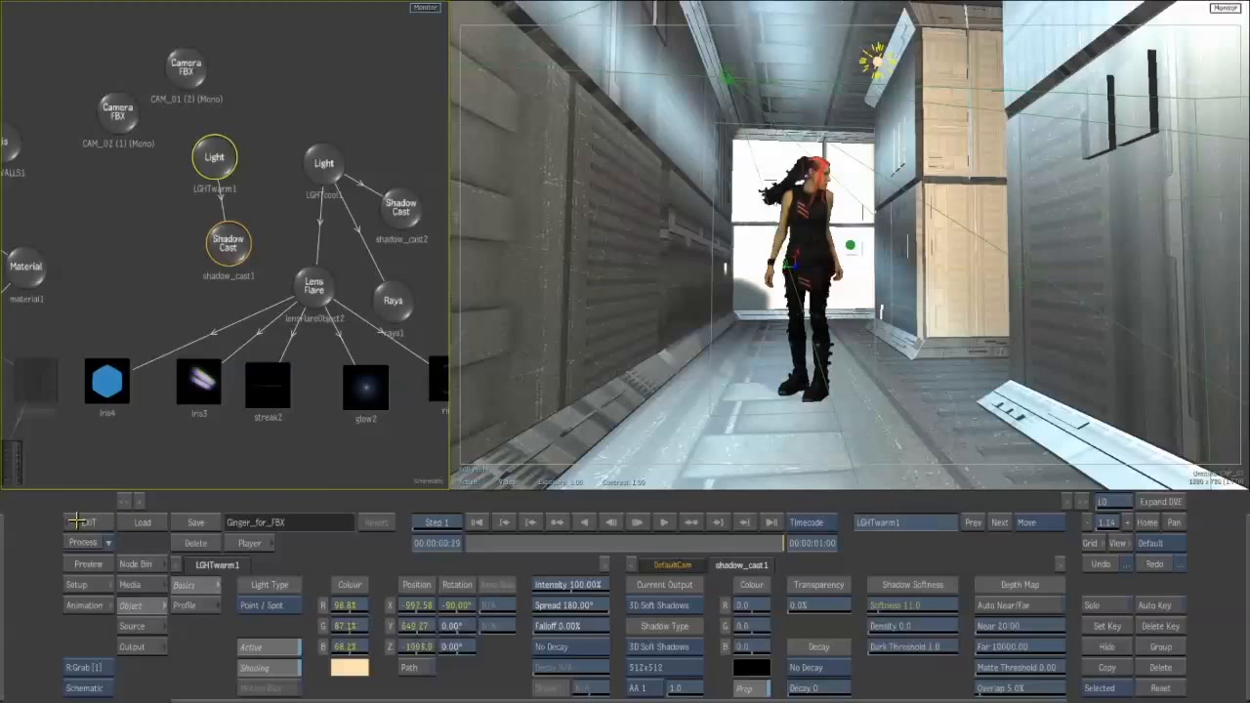
pyautogui.click(80, 523)
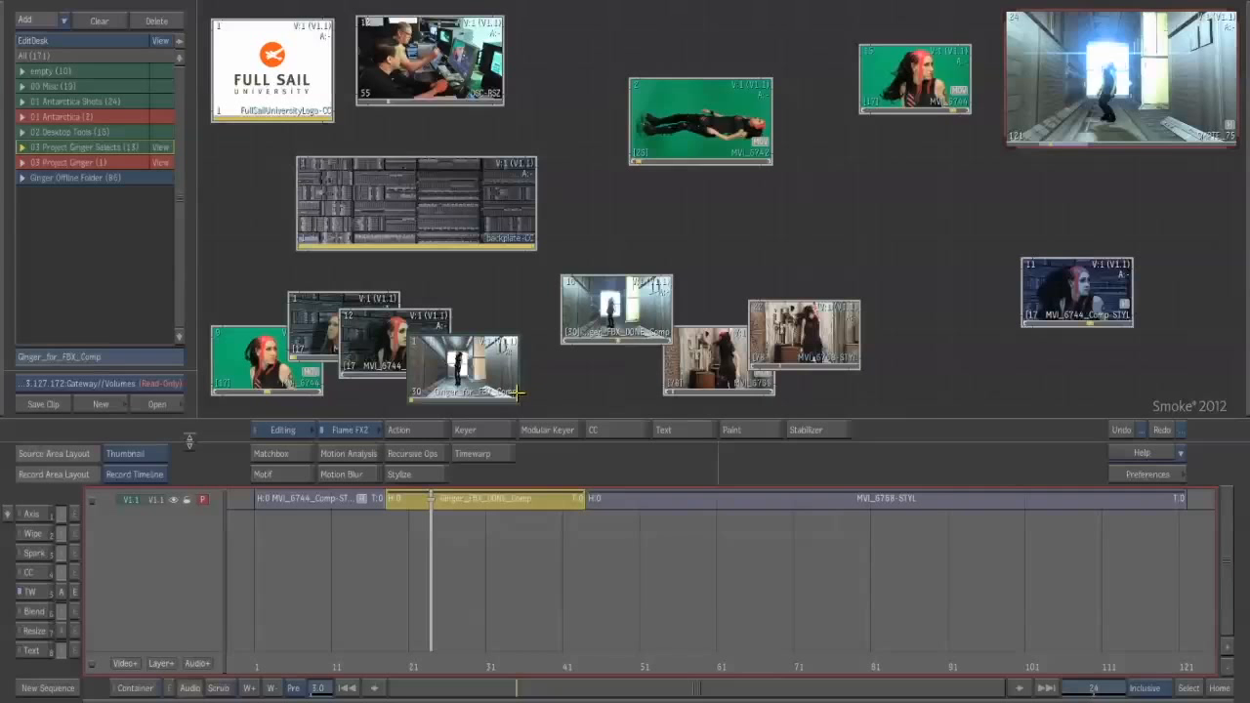
# - Scrub the edited sequence from the first comp shot through the FBX composite to about frame 73 in MVI_6768-STYL
pyautogui.click(402, 662)
pyautogui.moveTo(402, 662); pyautogui.dragTo(362, 638)
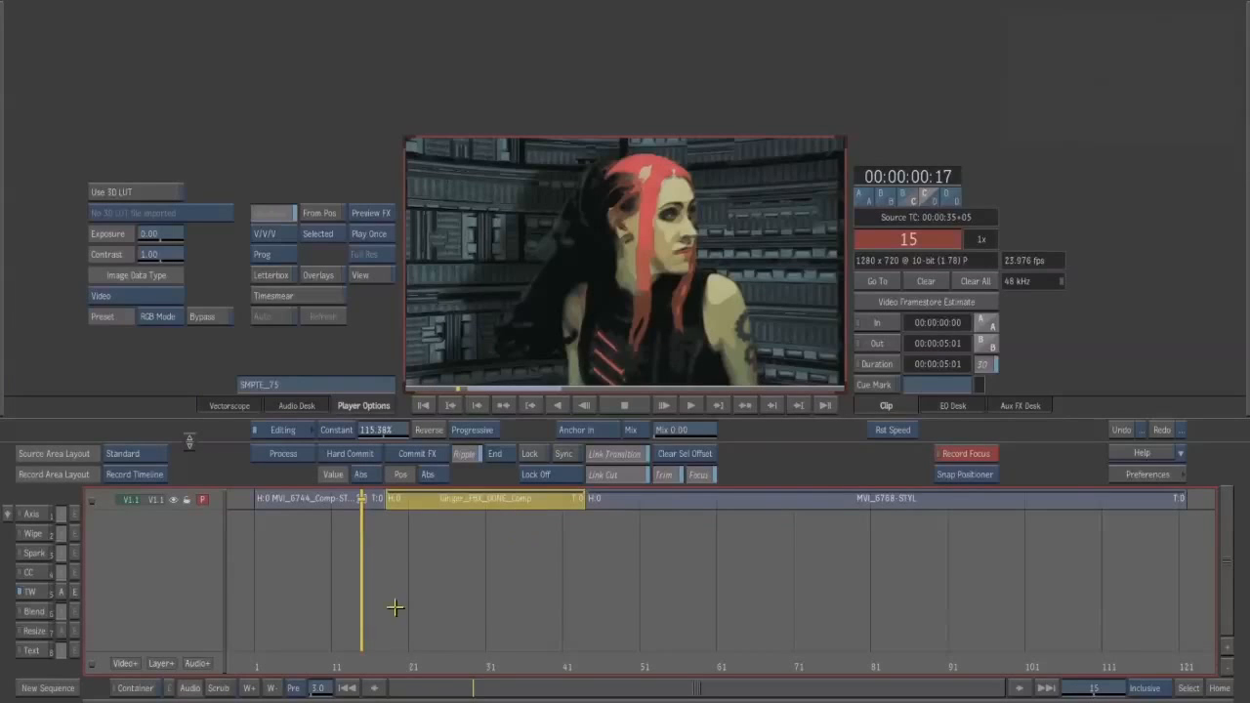
pyautogui.moveTo(369, 656); pyautogui.dragTo(815, 663)
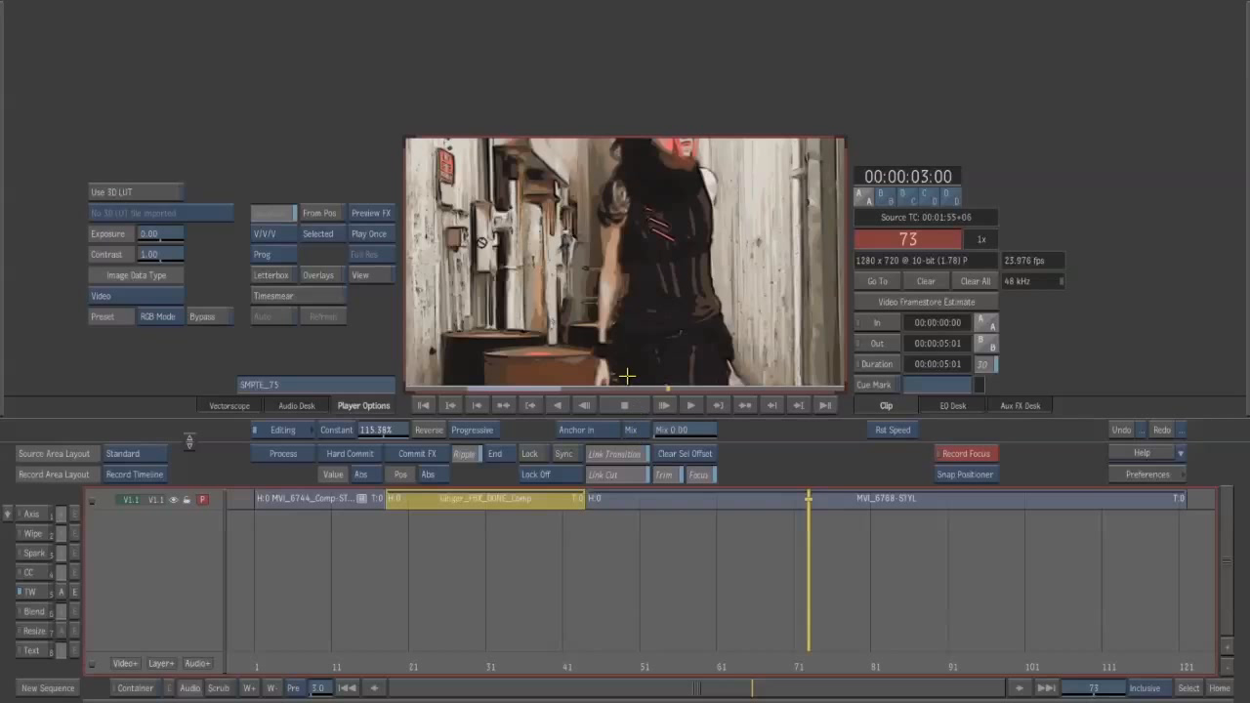
# - Scale the MVI_6768-STYL segment to 68% with an Axis effect from its first frame, undoing a trial 18° Y rotation
pyautogui.click(670, 500)
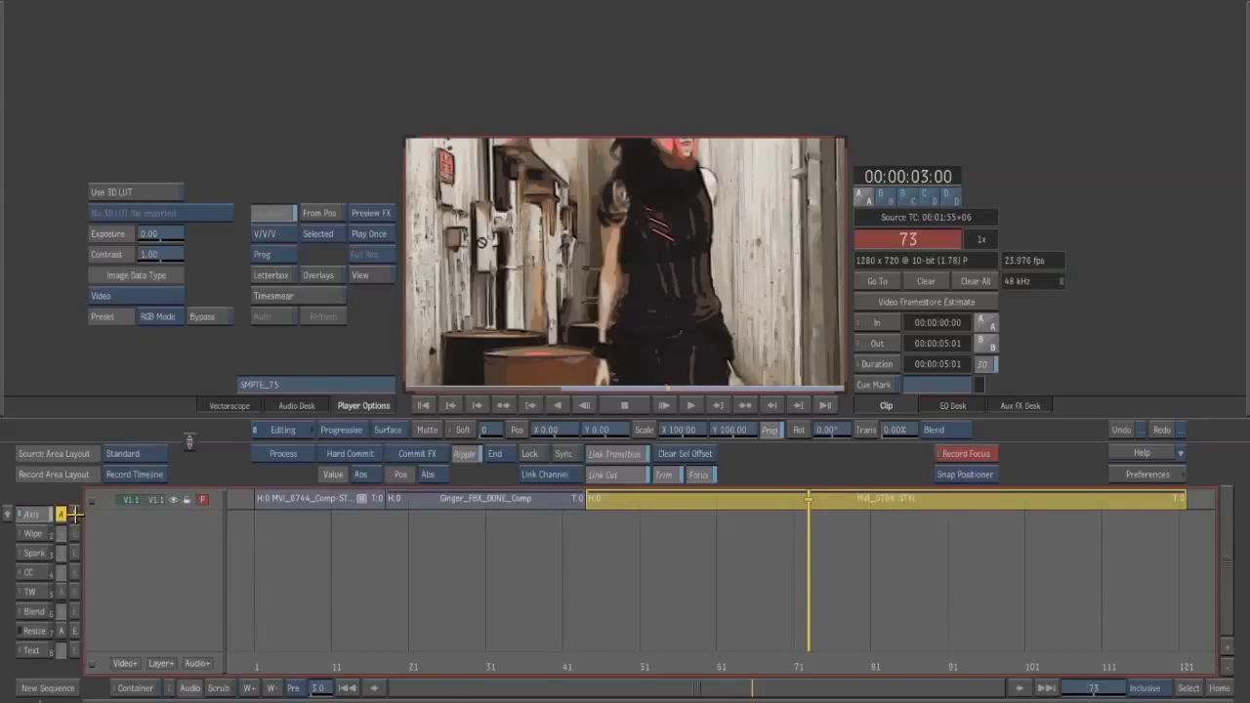
pyautogui.click(74, 515)
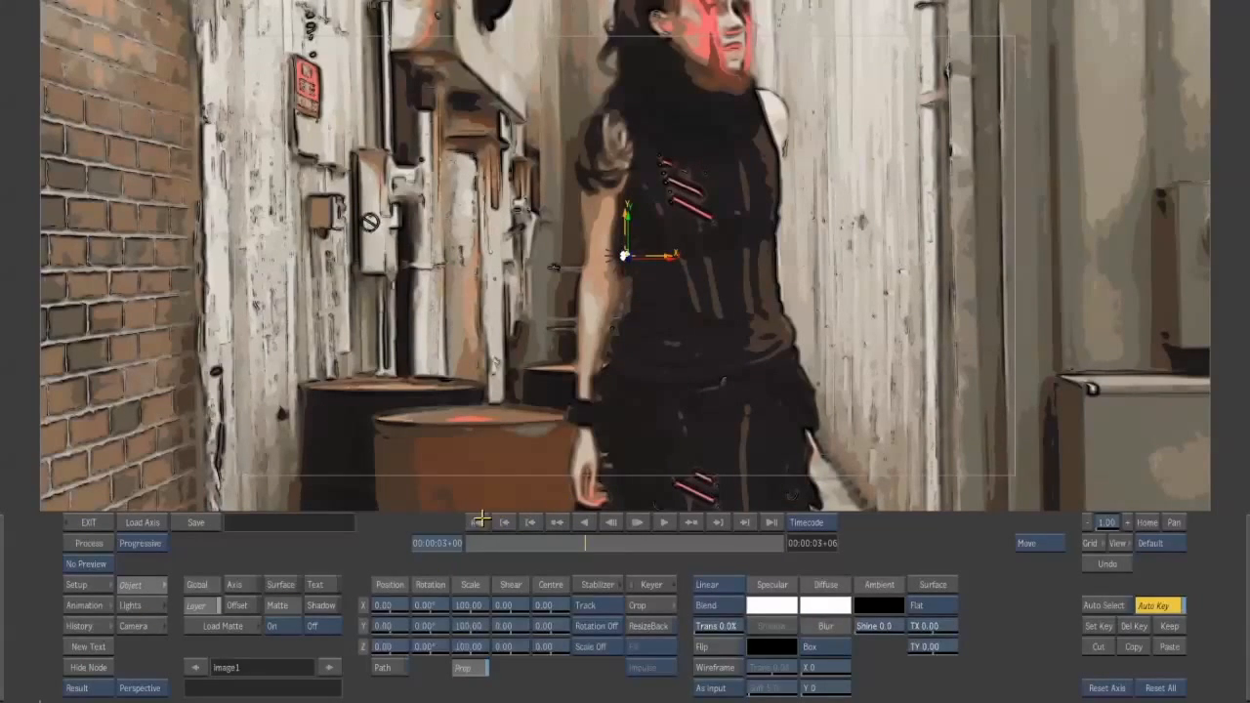
pyautogui.click(478, 522)
pyautogui.moveTo(569, 545); pyautogui.dragTo(436, 544)
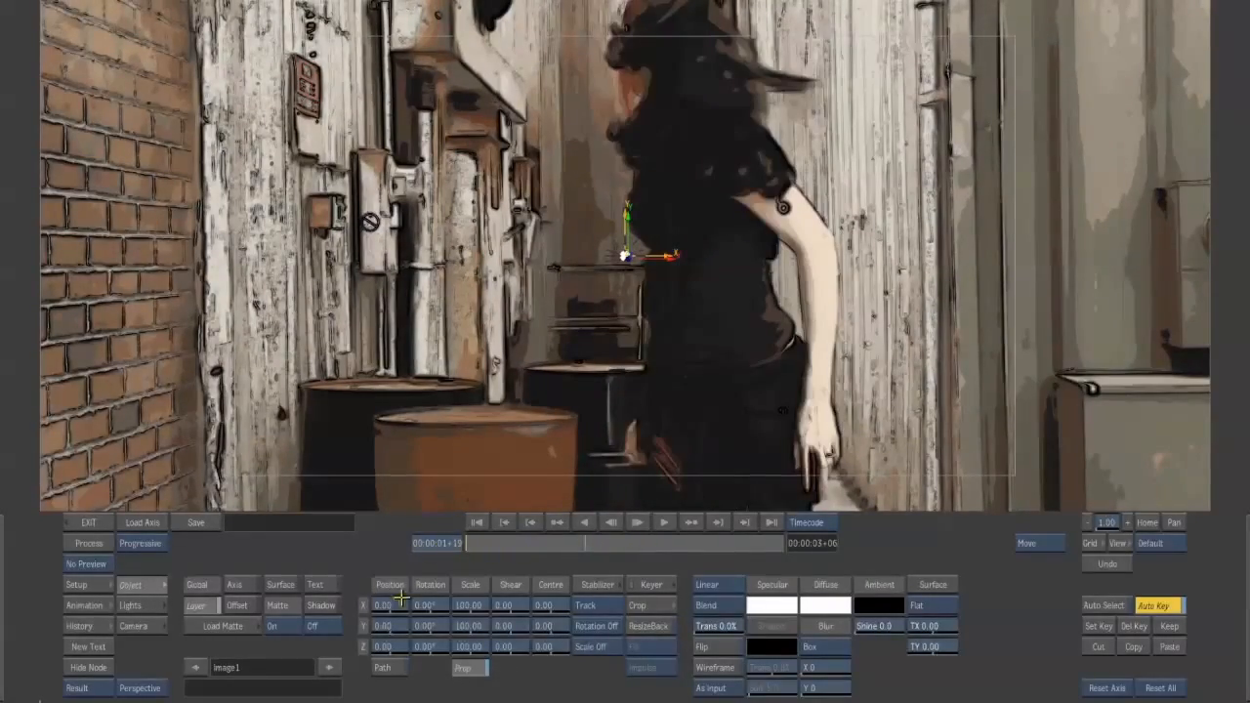
pyautogui.moveTo(469, 605); pyautogui.dragTo(430, 637)
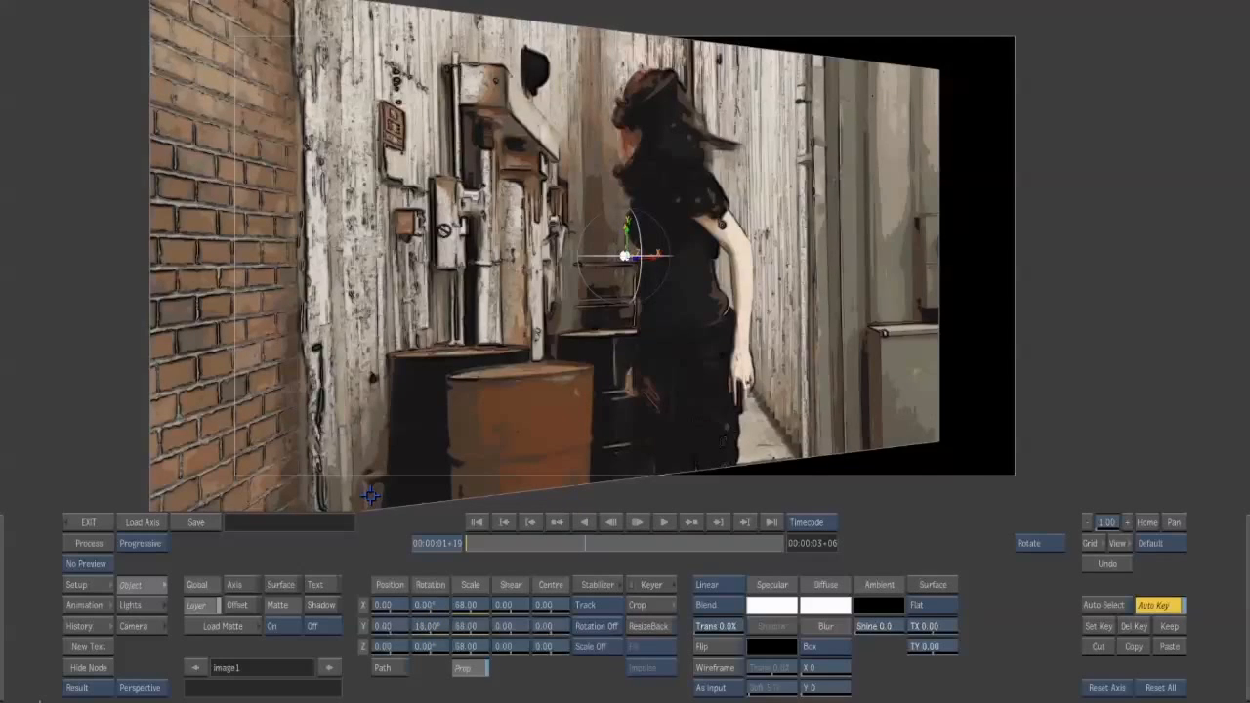
pyautogui.hotkey('ctrl', 'z')
pyautogui.moveTo(486, 541); pyautogui.dragTo(375, 537)
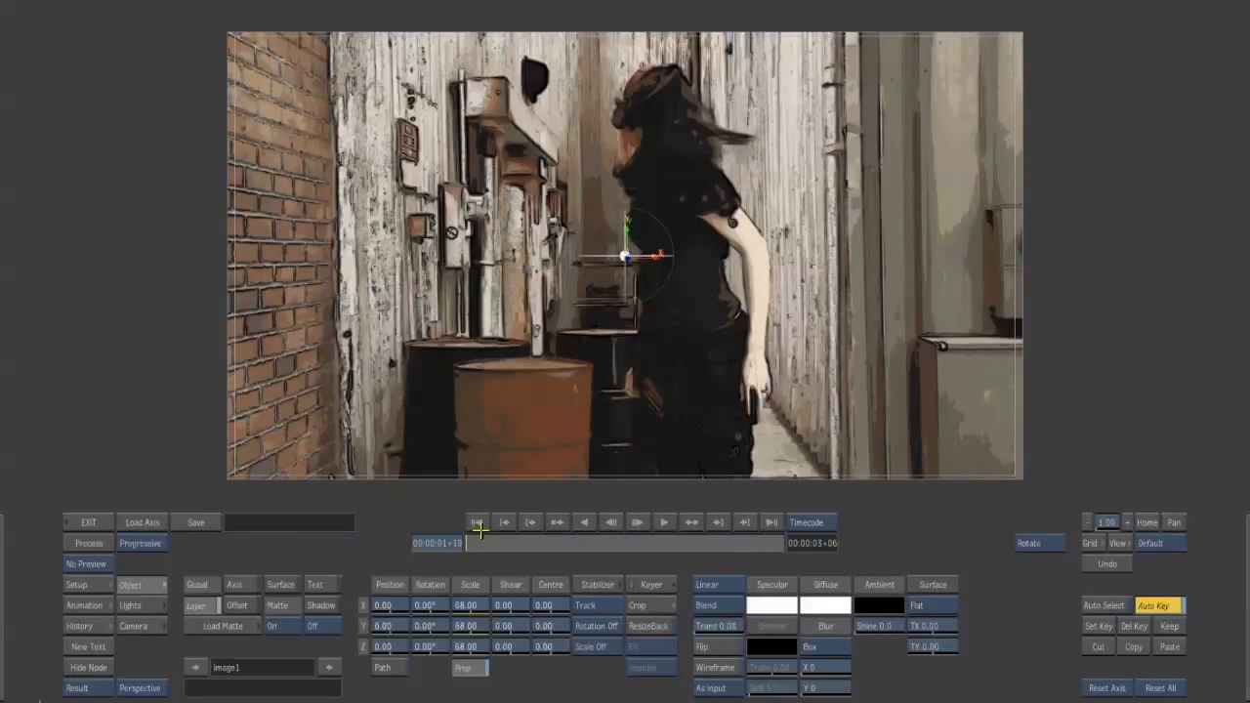
pyautogui.click(88, 522)
# - Scrub the rescaled segment and select each timeline segment in turn to examine the effects applied to it
pyautogui.moveTo(591, 656); pyautogui.dragTo(792, 641)
pyautogui.moveTo(698, 630); pyautogui.dragTo(616, 605)
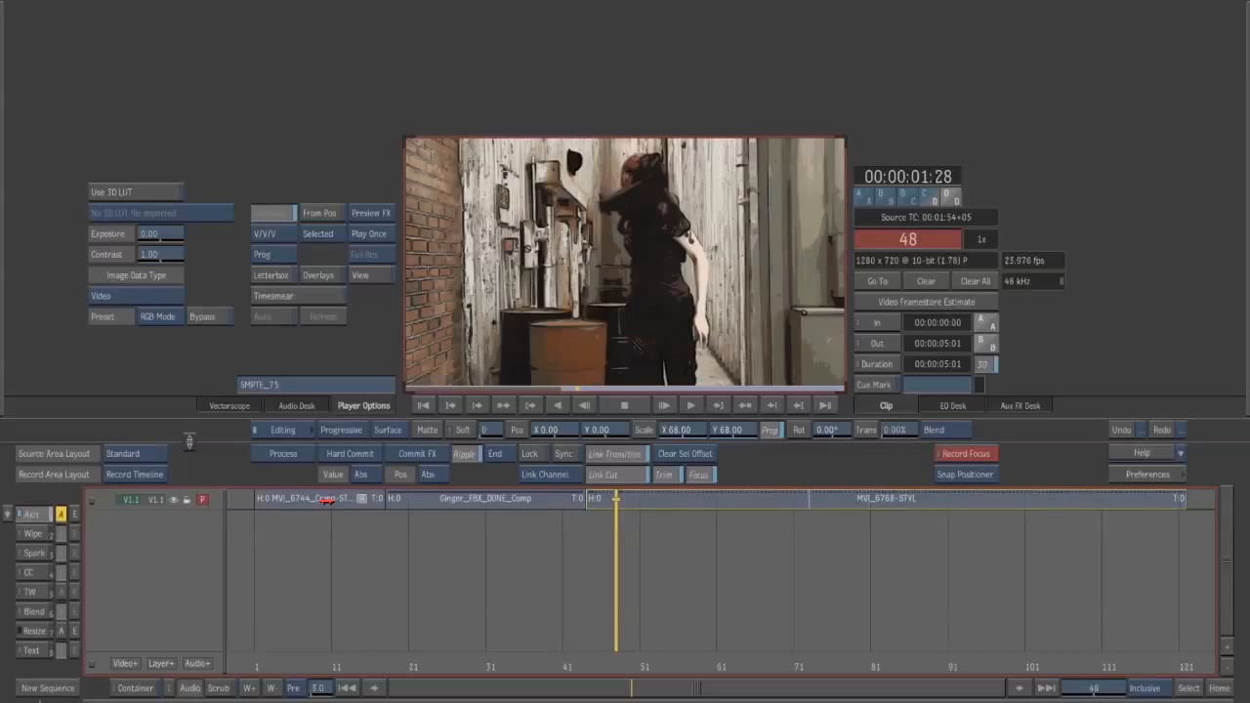
pyautogui.click(327, 500)
pyautogui.click(564, 505)
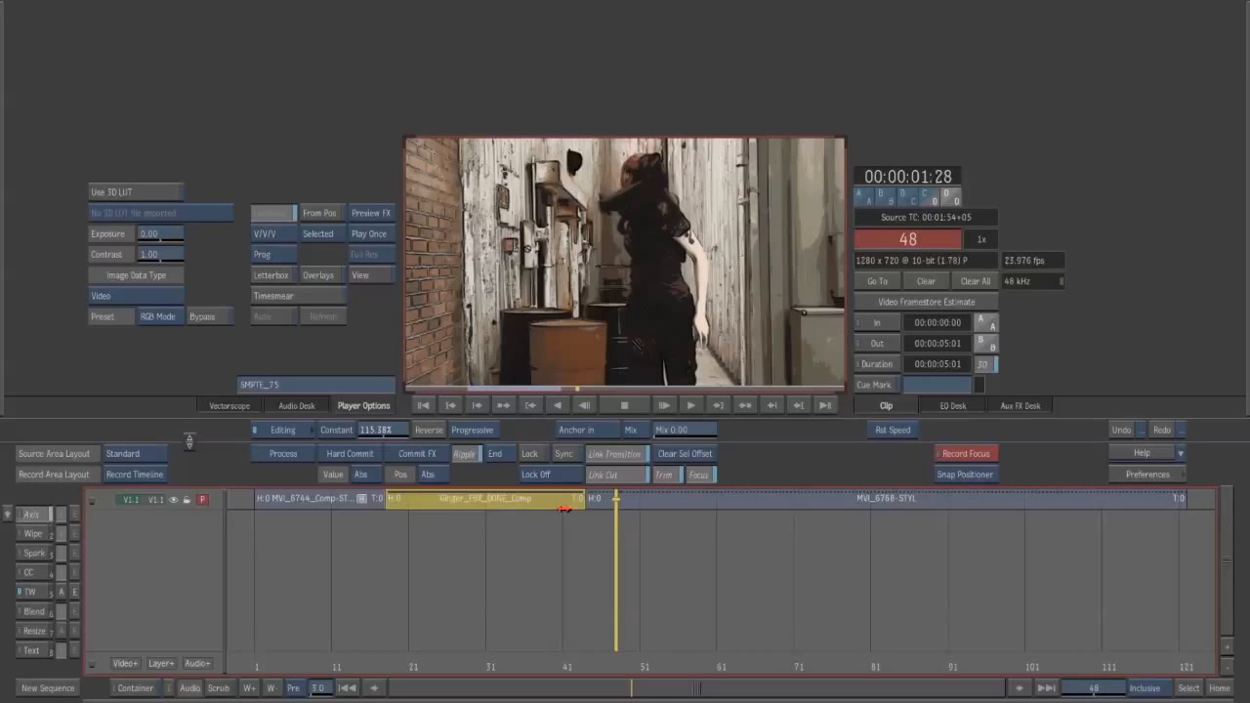
pyautogui.click(632, 506)
pyautogui.click(527, 500)
pyautogui.click(369, 505)
pyautogui.click(473, 500)
pyautogui.click(663, 576)
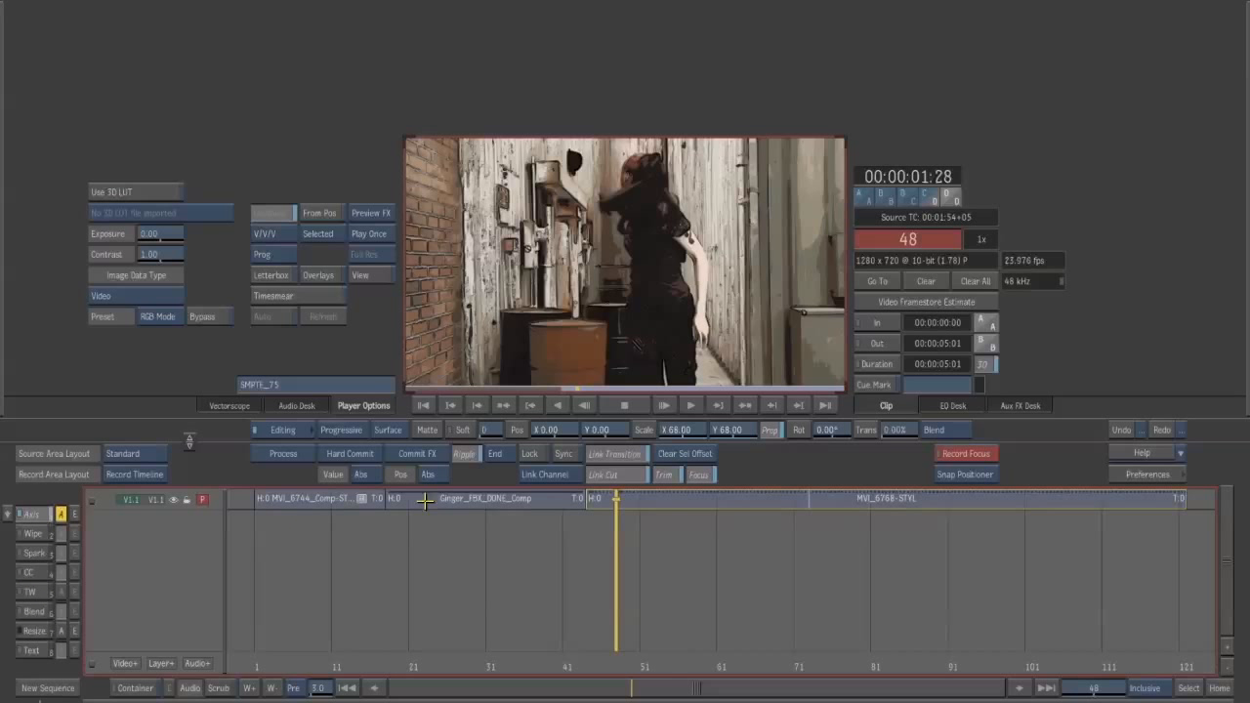
# - Add a layer above the three clips, select its full-length gap and open the Axis editor for it at frame 52
pyautogui.click(160, 663)
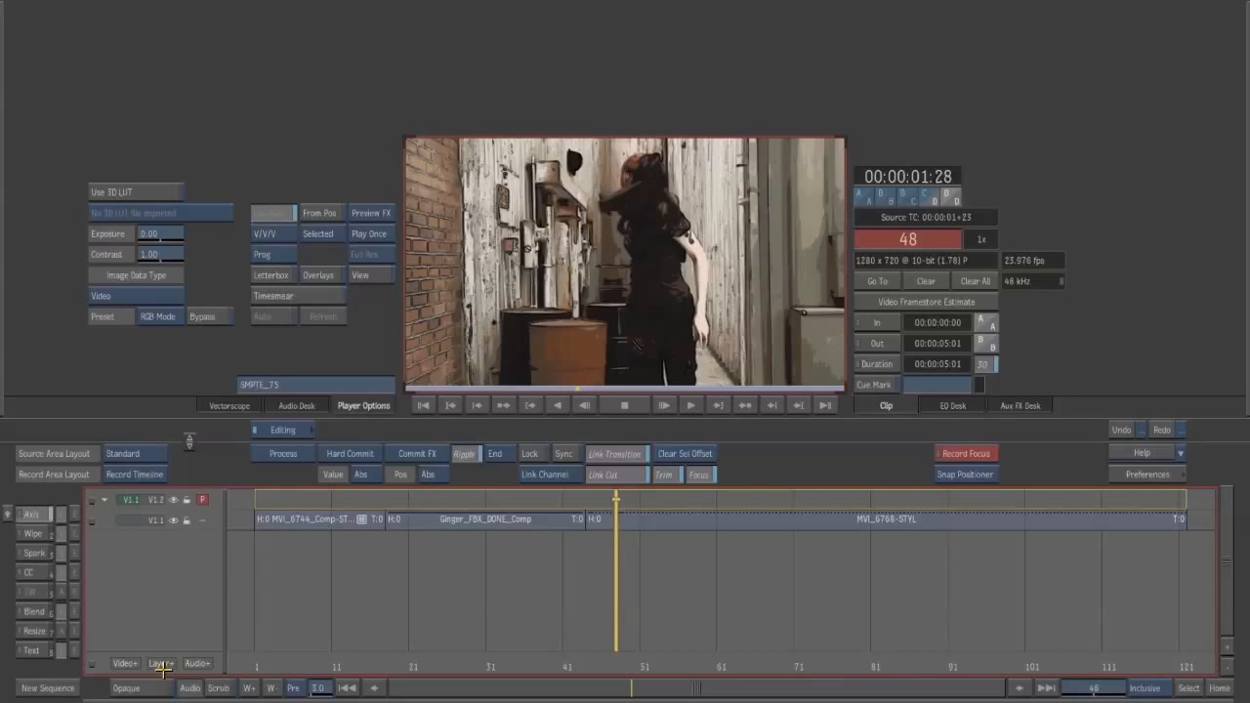
pyautogui.click(358, 499)
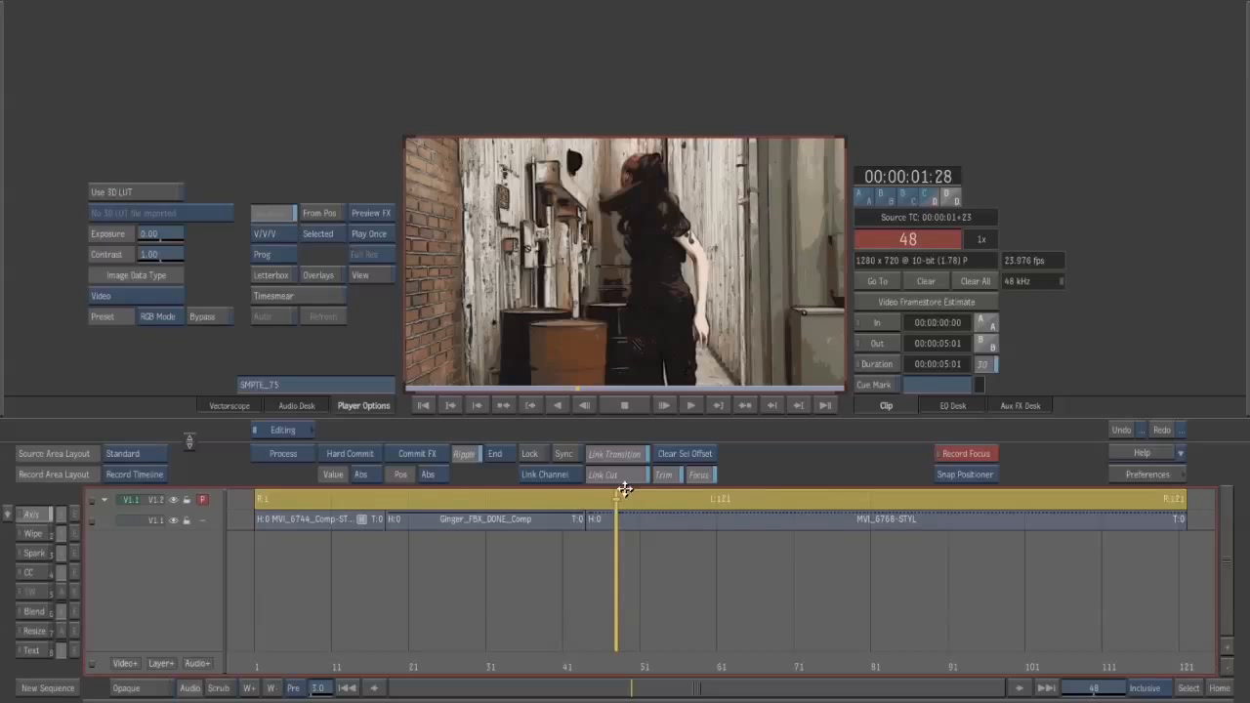
pyautogui.moveTo(568, 661); pyautogui.dragTo(646, 662)
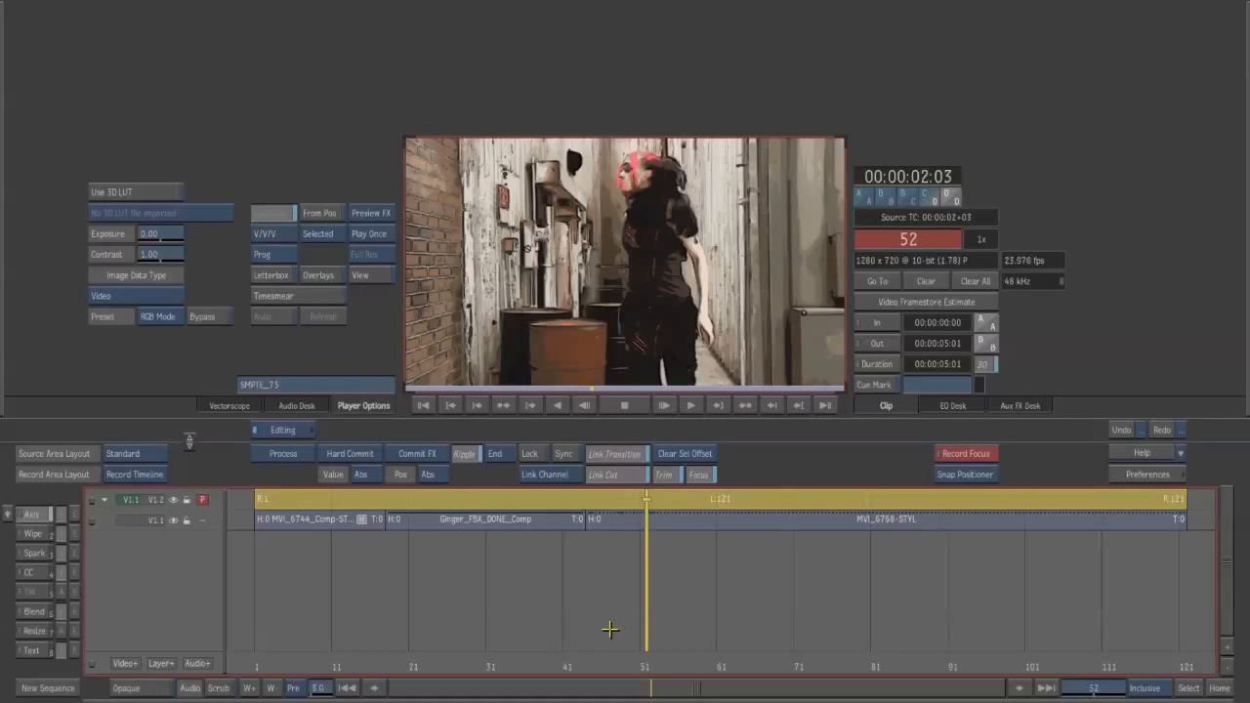
pyautogui.moveTo(634, 658); pyautogui.dragTo(647, 595)
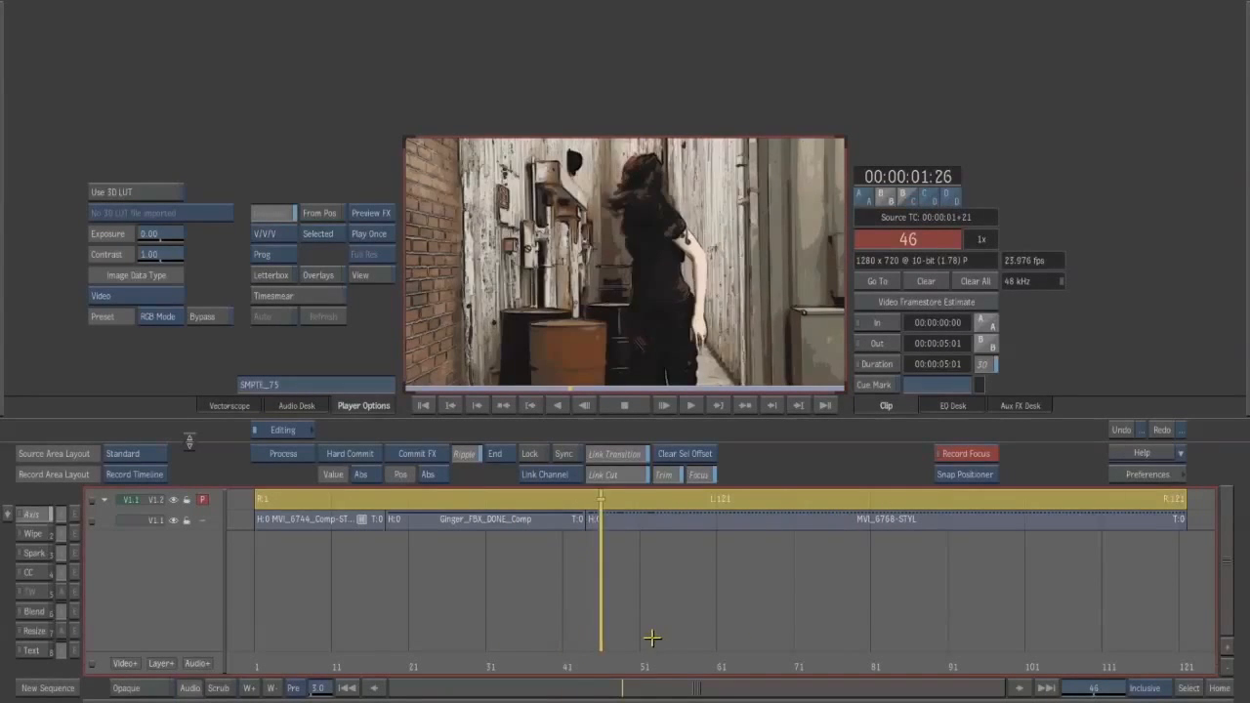
pyautogui.click(49, 510)
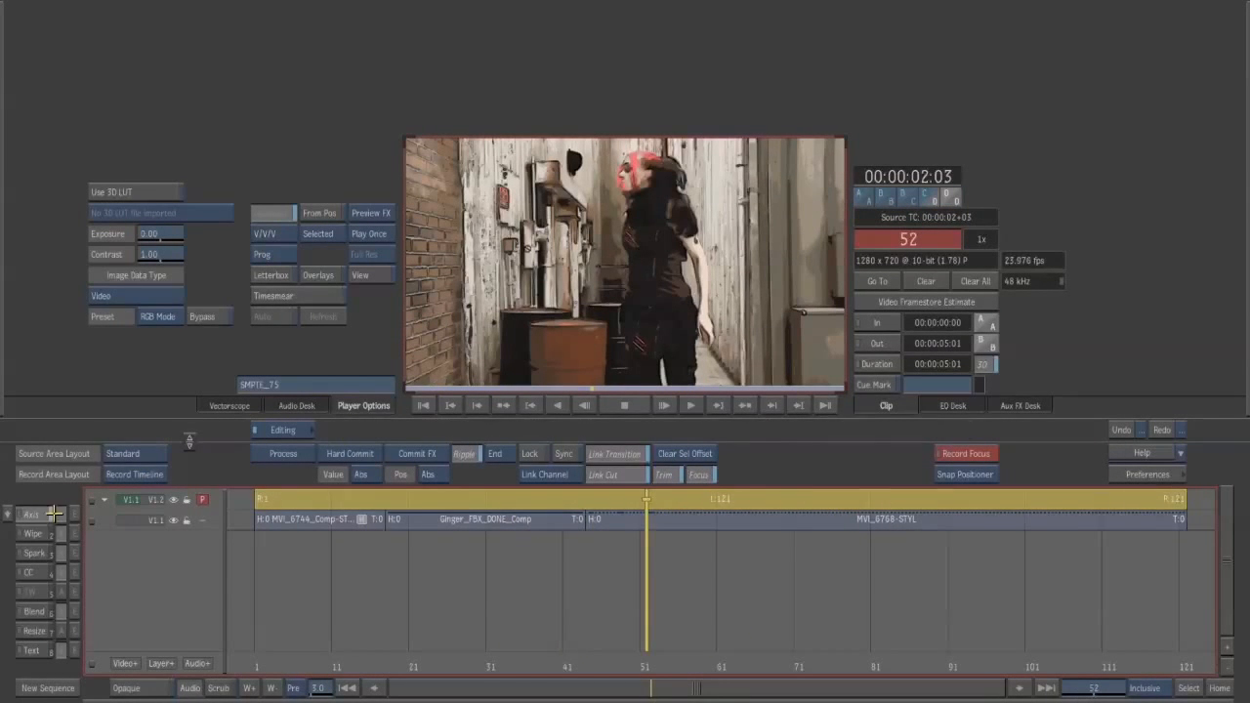
pyautogui.click(49, 510)
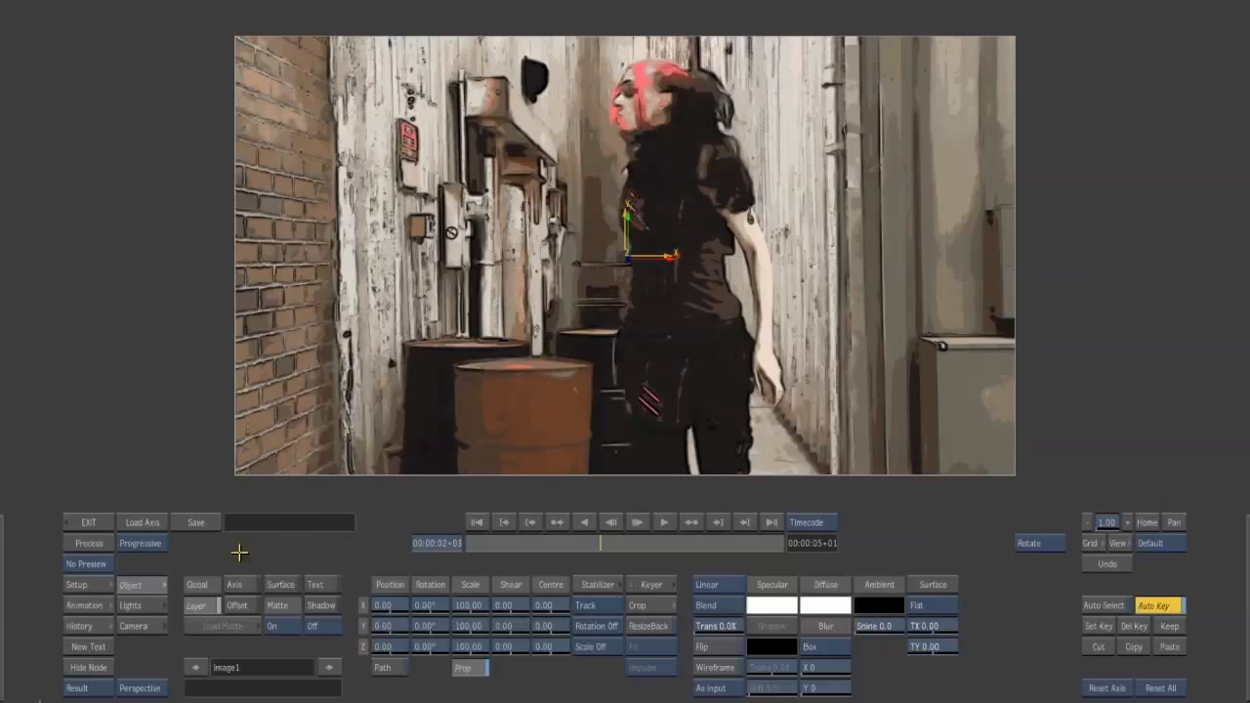
# - Enable a light with shading in the Axis setup for the full-length gap
pyautogui.click(138, 606)
pyautogui.click(488, 666)
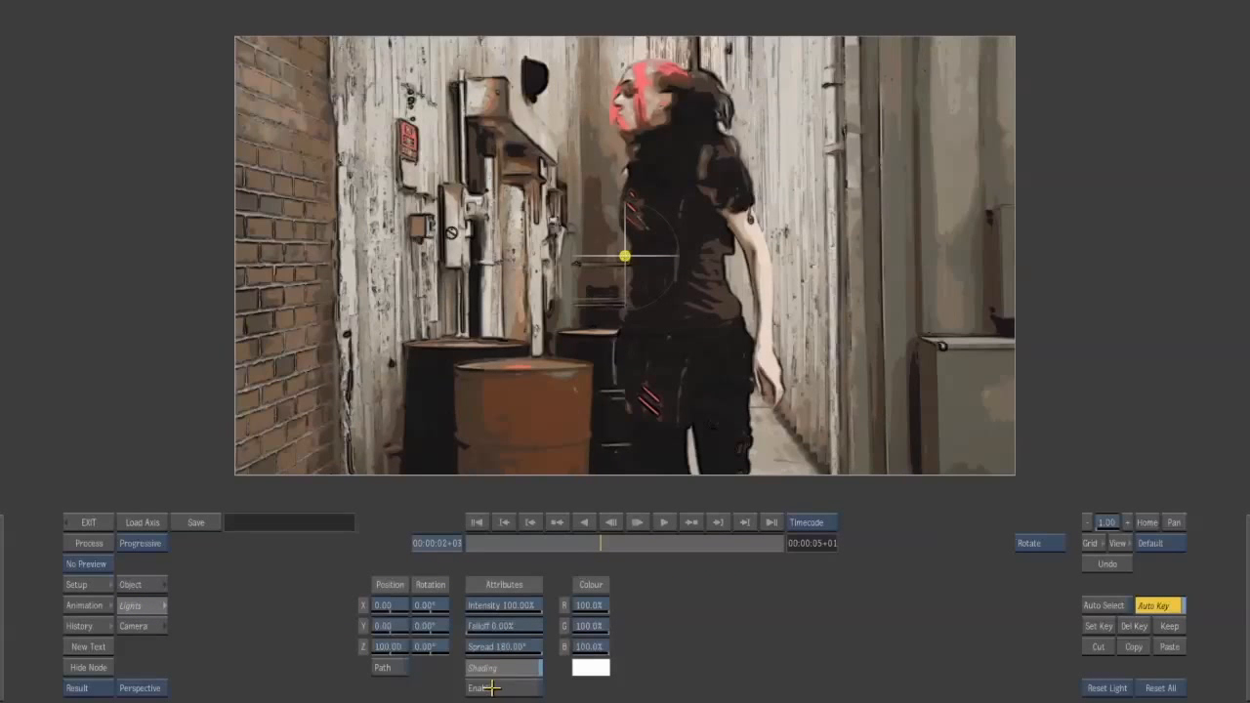
pyautogui.click(481, 688)
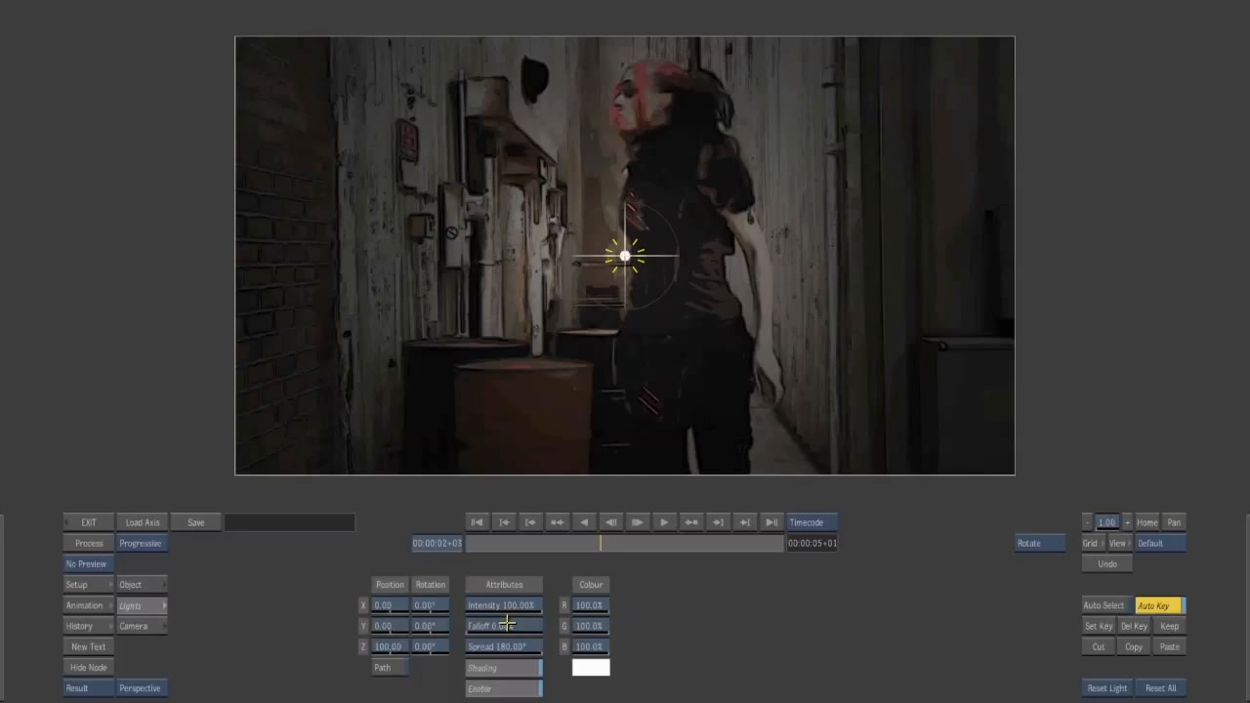
# - Shape the light into a vignette with Z position 952, intensity 100%, falloff 3% and spread 67°, and return to the timeline
pyautogui.moveTo(488, 626); pyautogui.dragTo(335, 644)
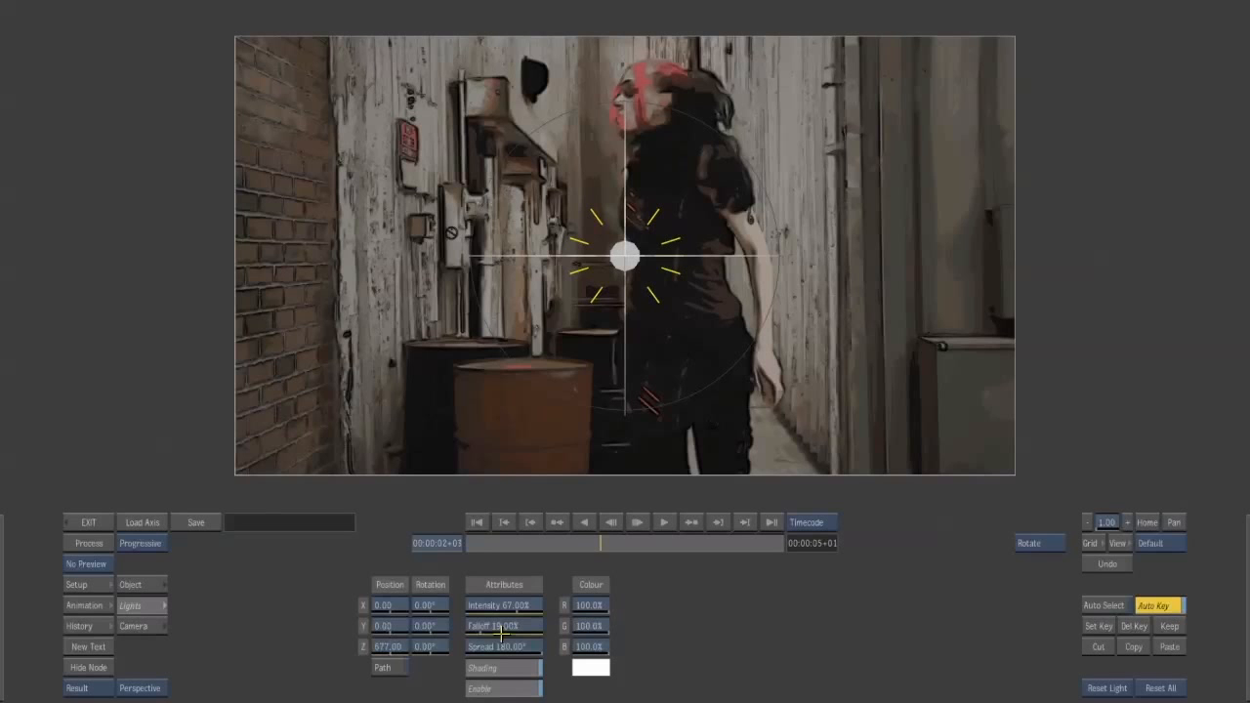
pyautogui.moveTo(448, 645); pyautogui.dragTo(571, 633)
pyautogui.moveTo(501, 603); pyautogui.dragTo(492, 619)
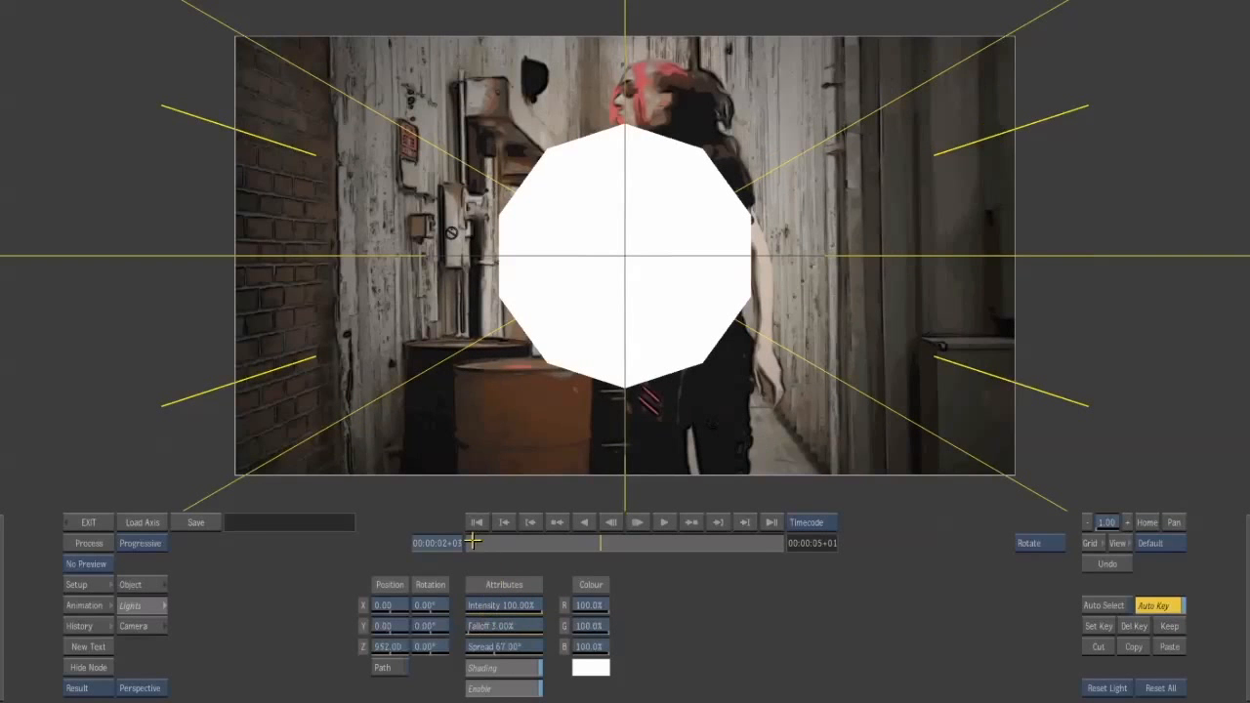
pyautogui.click(89, 520)
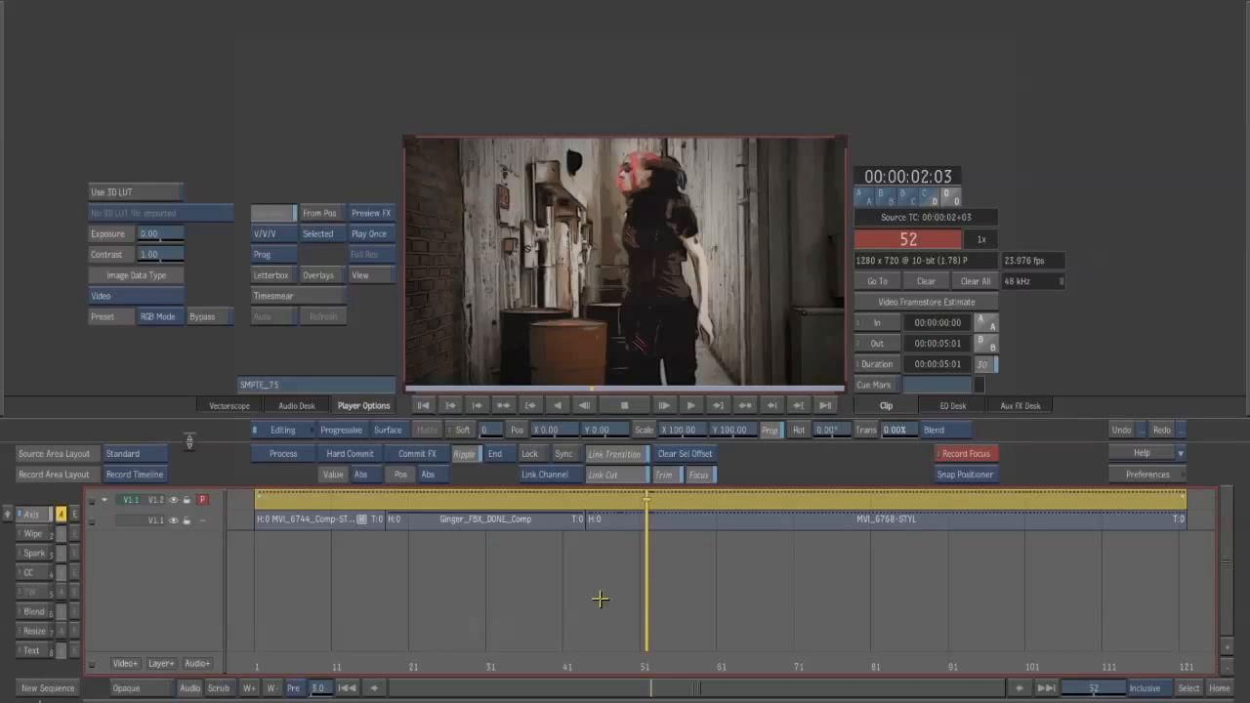
# - Check the vignette on the sequence up to frame 59 and process all segments on both layers together
pyautogui.moveTo(650, 639); pyautogui.dragTo(681, 631)
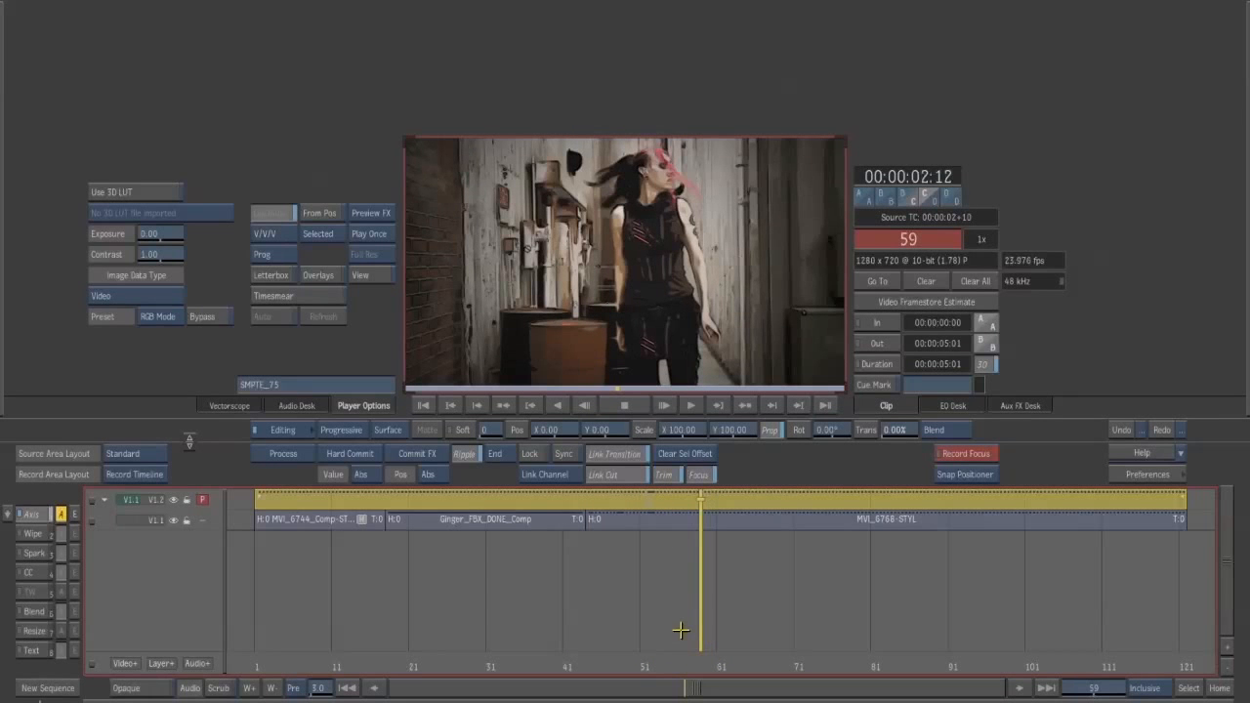
pyautogui.press('Up')
pyautogui.press('Down')
pyautogui.press('Up')
pyautogui.click(93, 662)
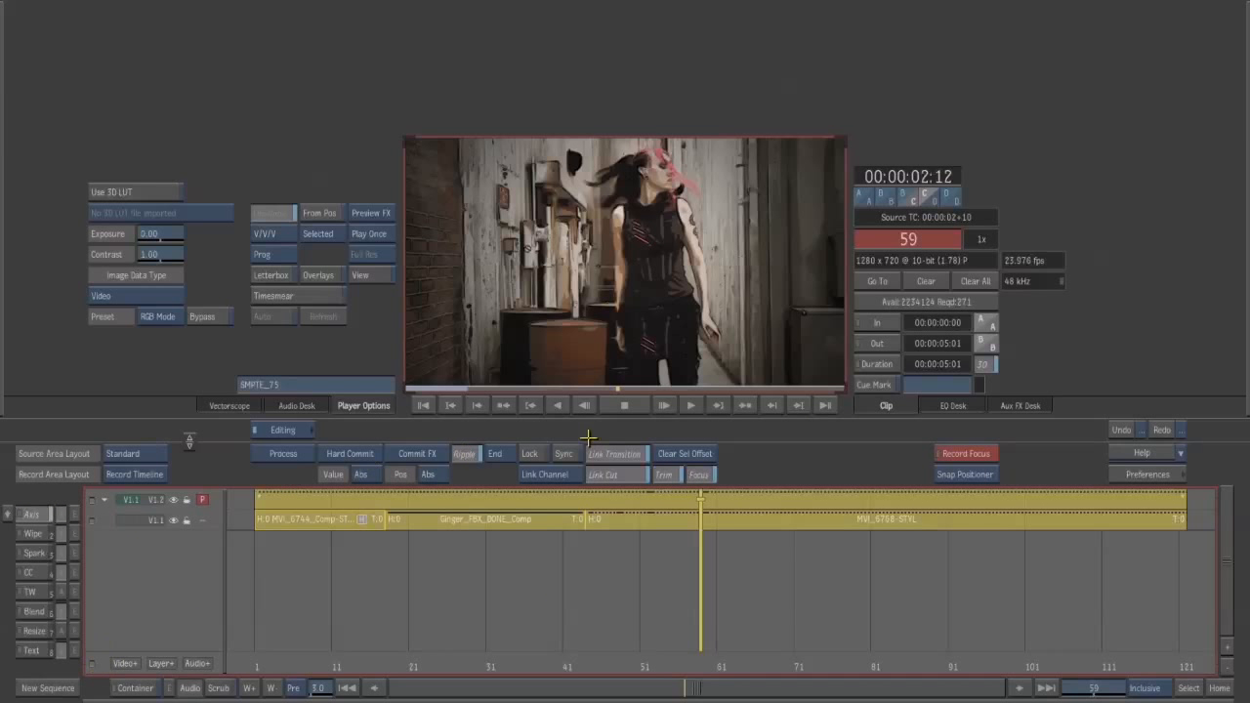
pyautogui.click(281, 453)
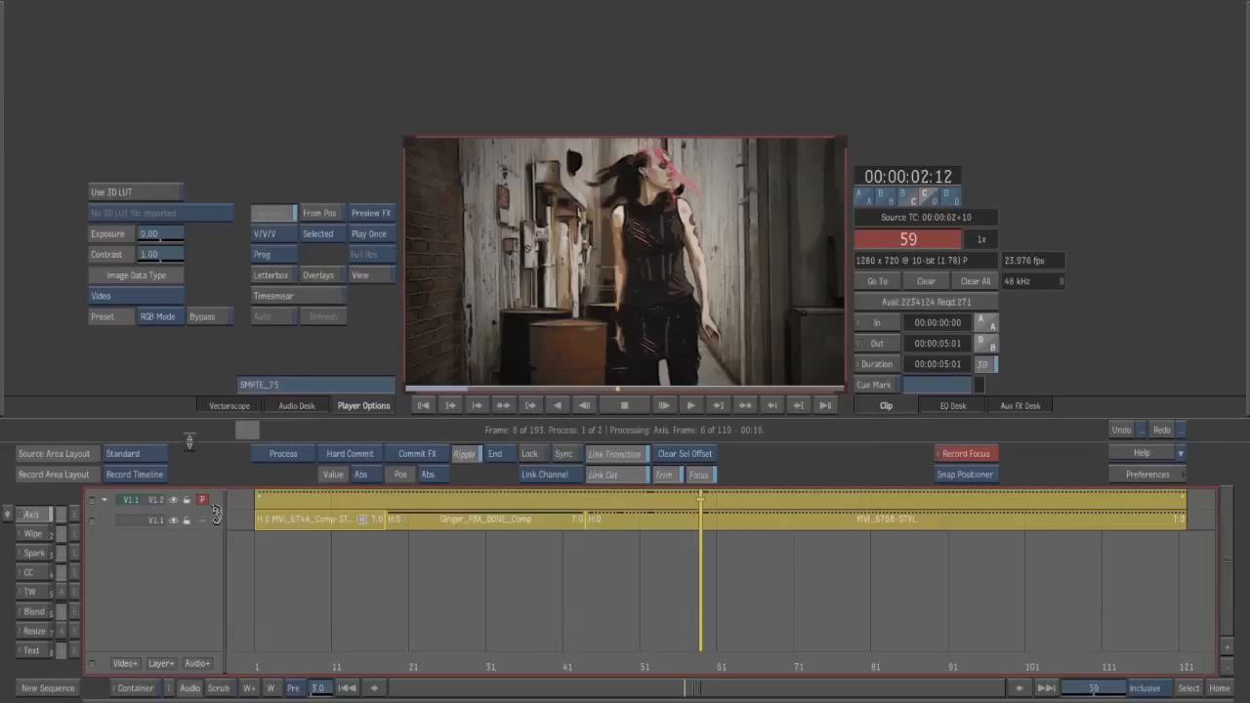